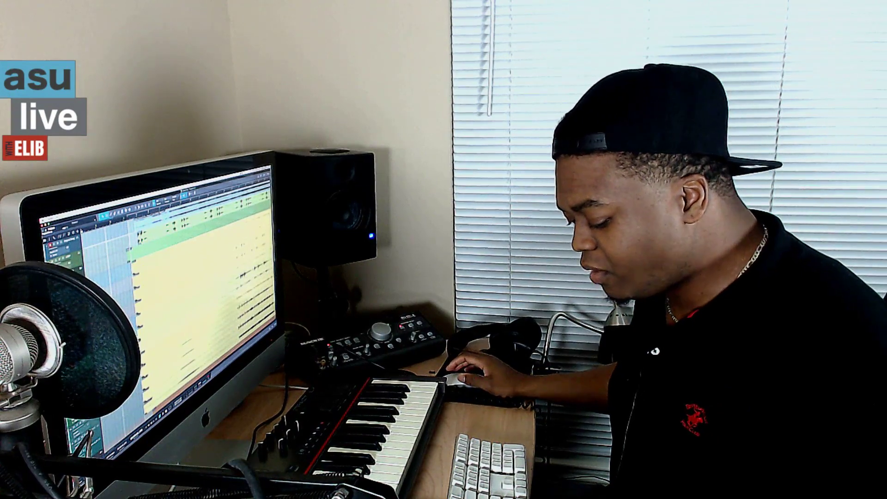
Look through the song's drum, background vocal and instrument tracks in the arrangement
{"action": "key", "text": "super+Tab"}
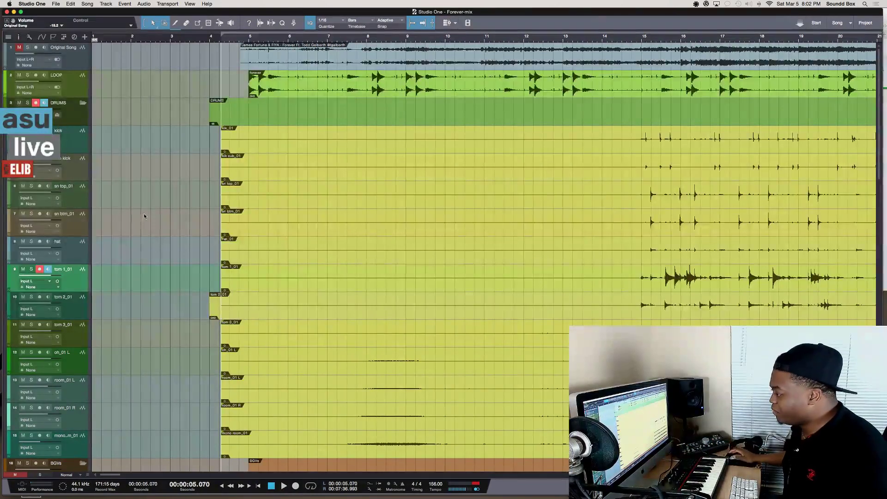
{"action": "scroll", "coordinate": [162, 118], "scroll_direction": "down", "scroll_amount": 5}
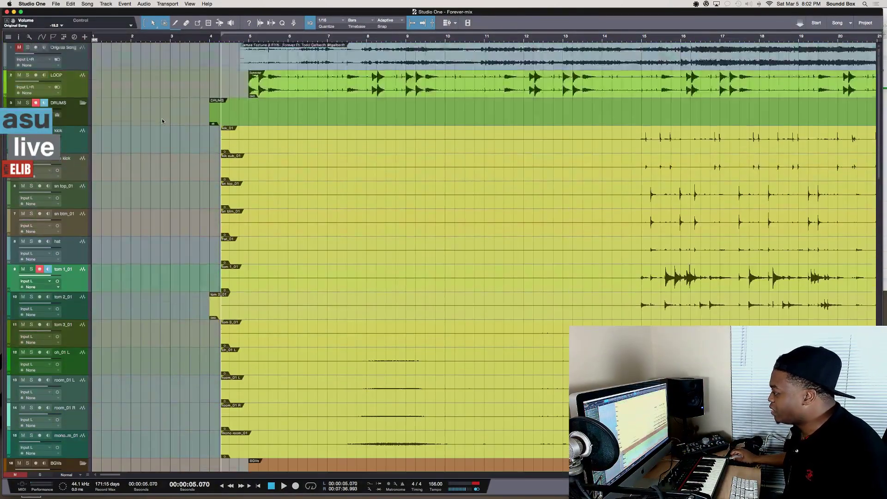
{"action": "scroll", "coordinate": [178, 117], "scroll_direction": "down", "scroll_amount": 20}
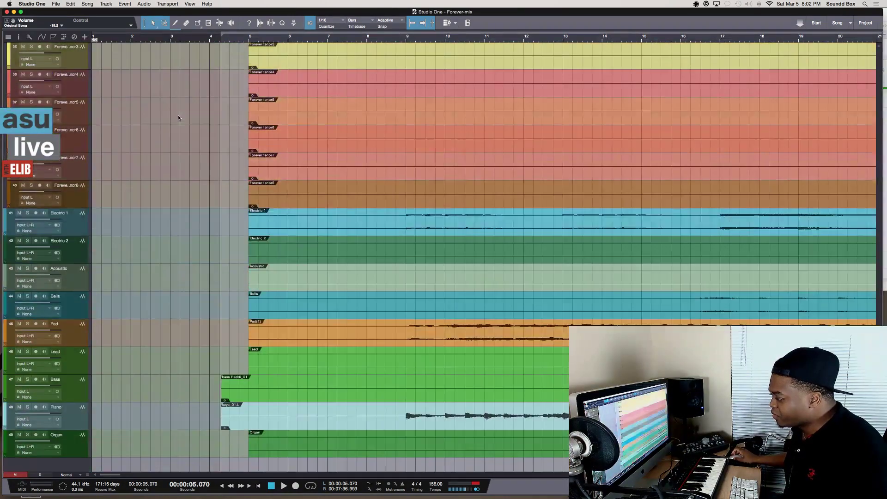
{"action": "scroll", "coordinate": [178, 117], "scroll_direction": "up", "scroll_amount": 4}
{"action": "scroll", "coordinate": [178, 117], "scroll_direction": "up", "scroll_amount": 7}
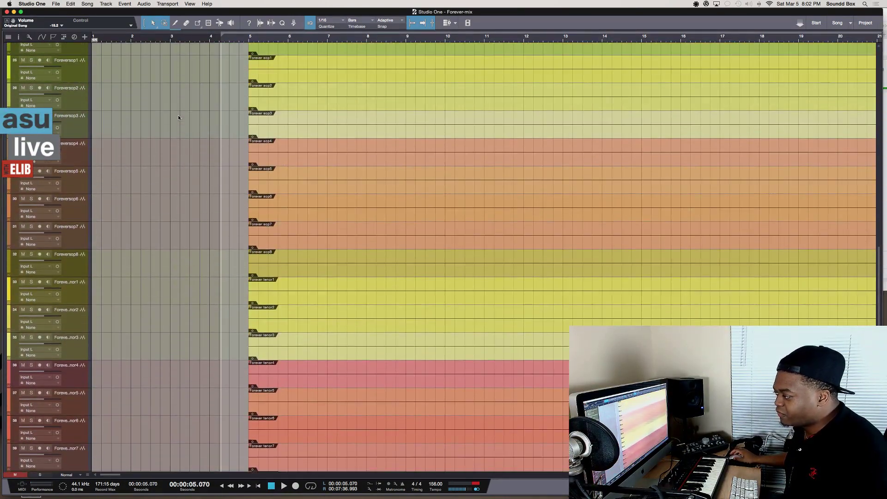
{"action": "scroll", "coordinate": [178, 117], "scroll_direction": "right", "scroll_amount": 6}
{"action": "scroll", "coordinate": [179, 117], "scroll_direction": "right", "scroll_amount": 5}
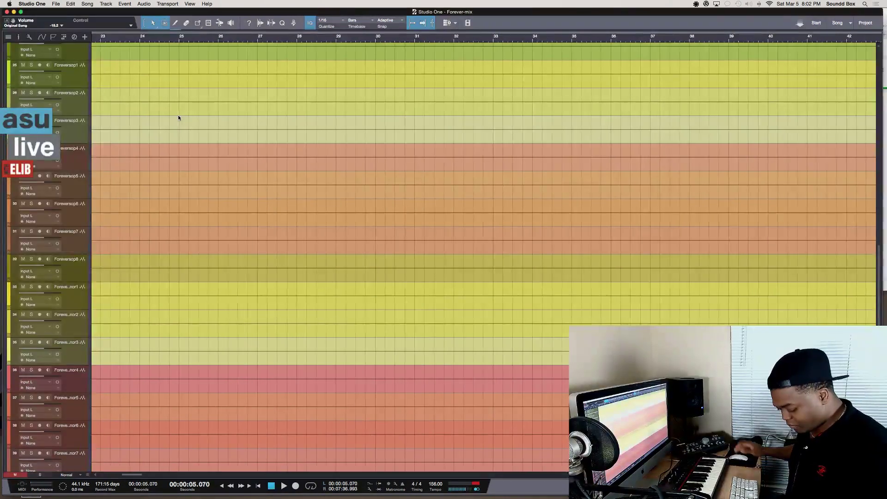
Shrink the tracks to Overview height and zoom the timeline out to bring more of the song into view
{"action": "key", "text": "shift+w"}
{"action": "key", "text": "shift+w"}
{"action": "key", "text": "shift+w"}
{"action": "key", "text": "shift+w"}
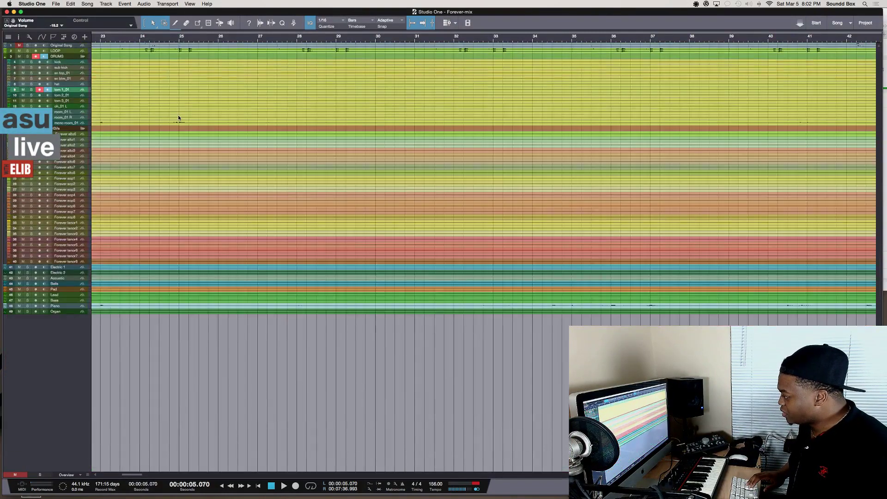
{"action": "key", "text": "e"}
{"action": "key", "text": "e"}
{"action": "key", "text": "e"}
{"action": "key", "text": "e"}
{"action": "key", "text": "w"}
{"action": "key", "text": "w"}
{"action": "key", "text": "w"}
{"action": "key", "text": "w"}
{"action": "key", "text": "w"}
{"action": "key", "text": "w"}
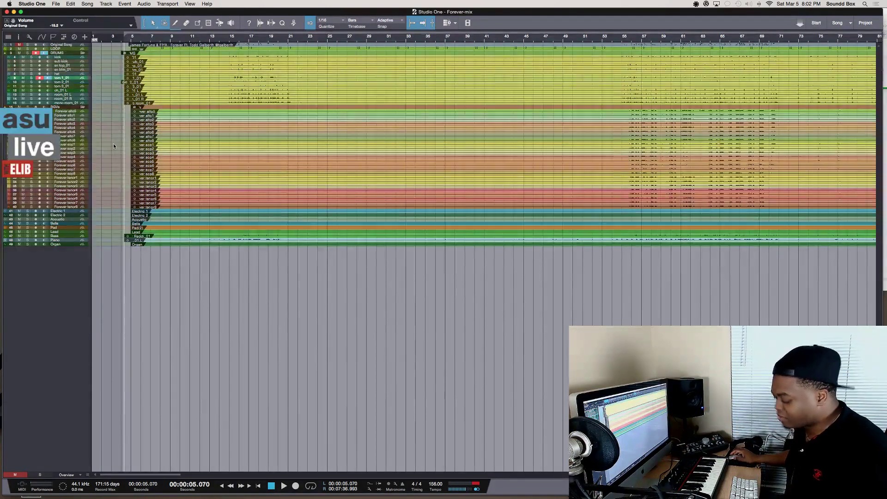
Set the track height to Tiny and review the drum and background vocal parts along the timeline
{"action": "key", "text": "shift+e"}
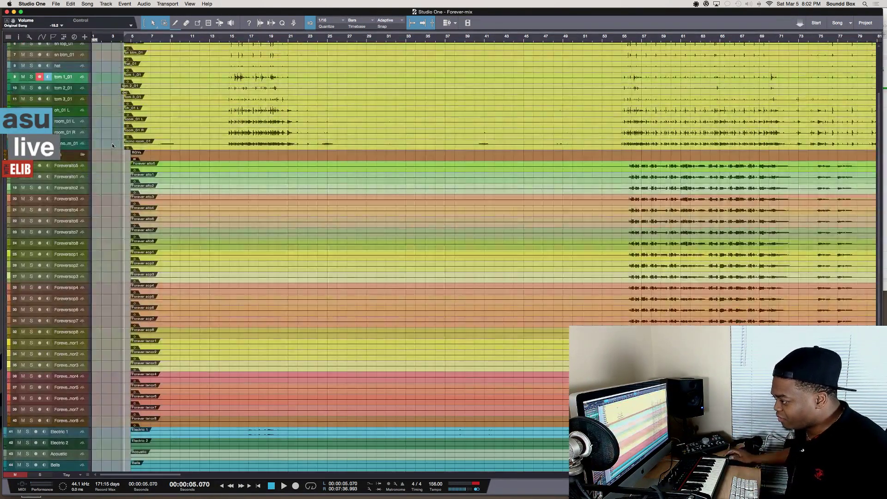
{"action": "scroll", "coordinate": [137, 180], "scroll_direction": "down", "scroll_amount": 5}
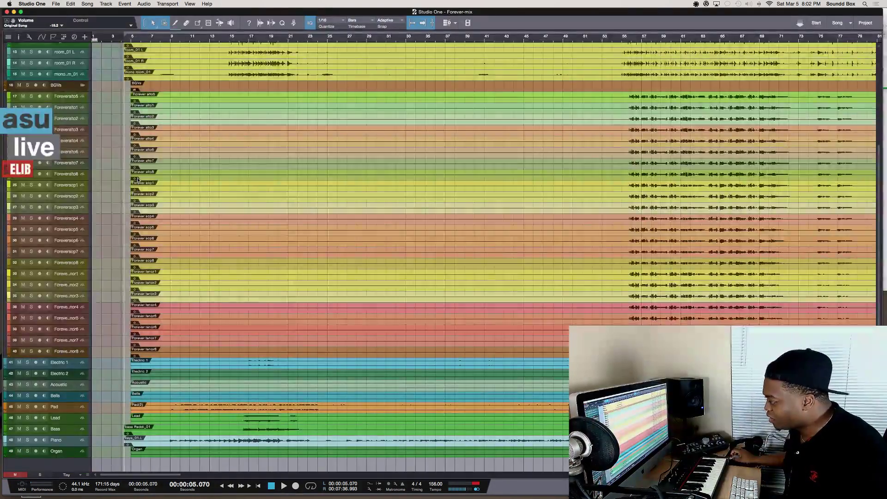
{"action": "scroll", "coordinate": [137, 180], "scroll_direction": "right", "scroll_amount": 5}
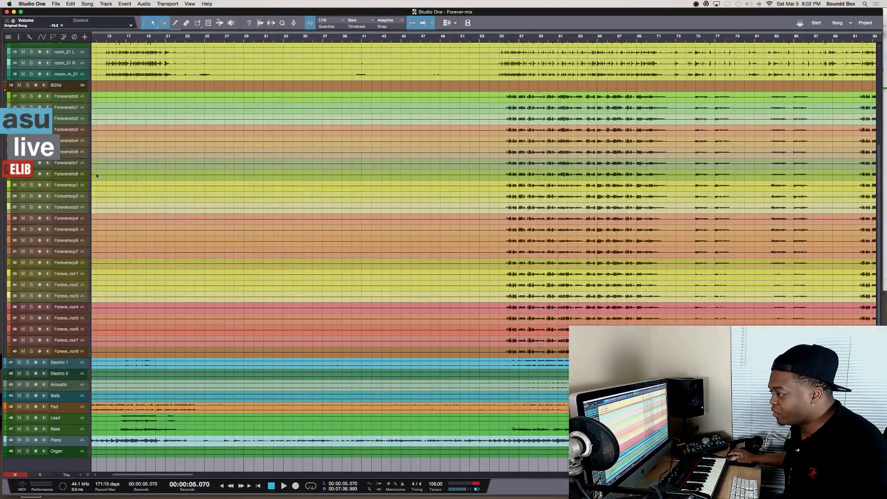
{"action": "scroll", "coordinate": [422, 135], "scroll_direction": "right", "scroll_amount": 15}
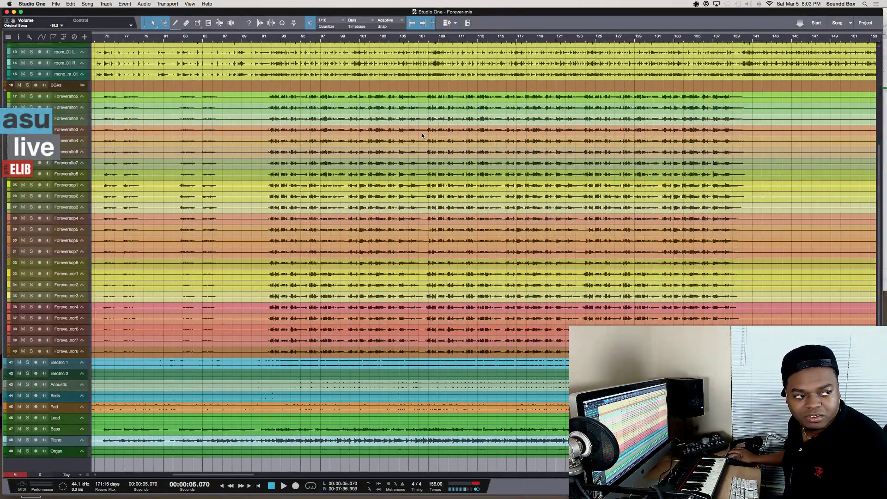
{"action": "scroll", "coordinate": [422, 135], "scroll_direction": "up", "scroll_amount": 5}
{"action": "scroll", "coordinate": [337, 114], "scroll_direction": "left", "scroll_amount": 18}
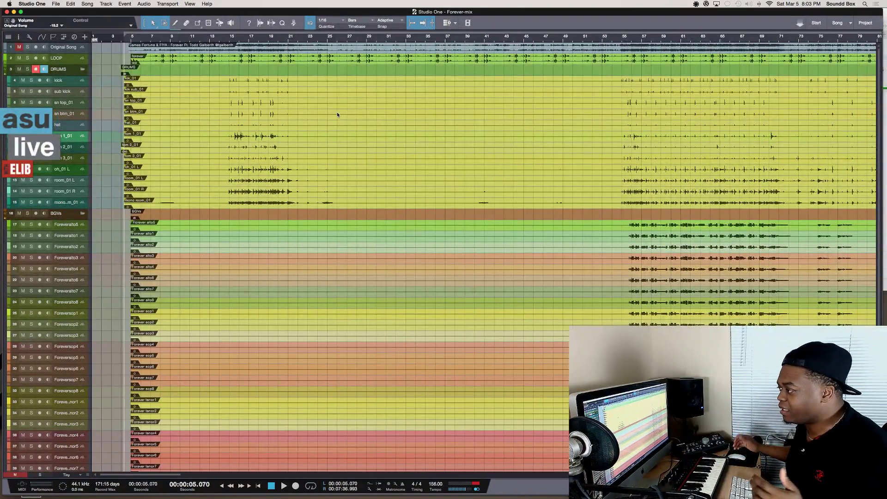
Collapse the DRUMS folder track and expand it again
{"action": "left_click", "coordinate": [71, 73]}
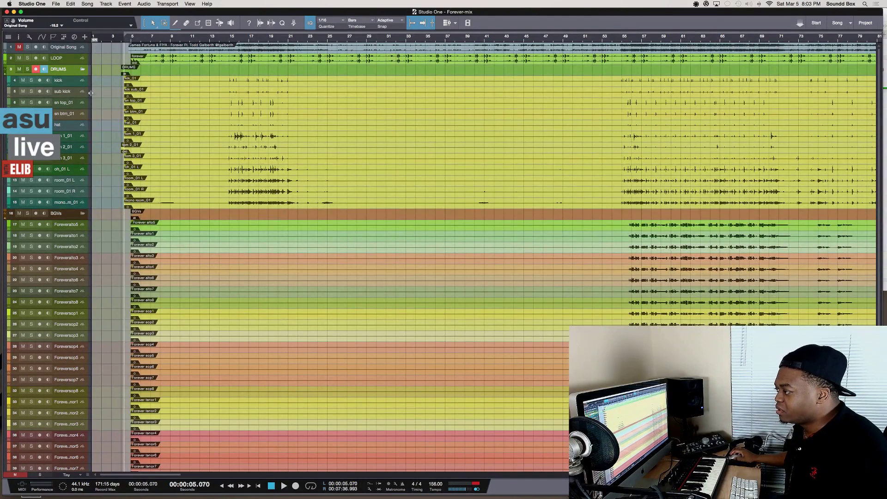
{"action": "left_click", "coordinate": [82, 70]}
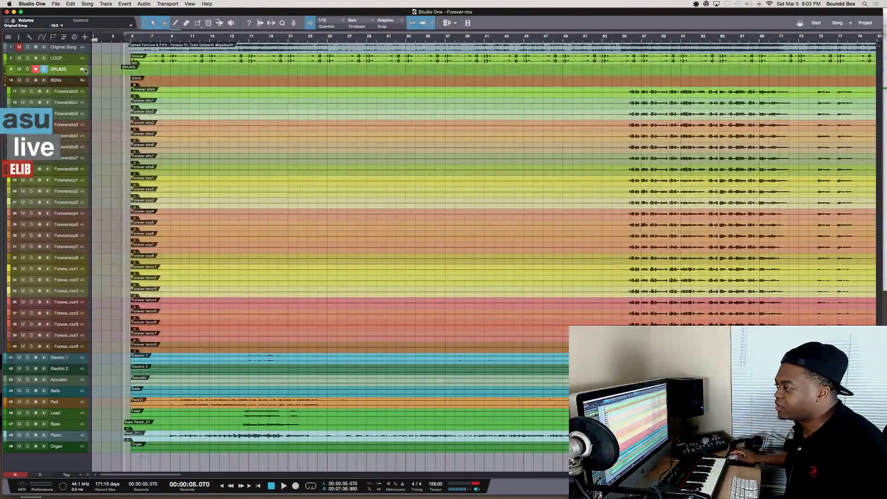
{"action": "left_click", "coordinate": [82, 69]}
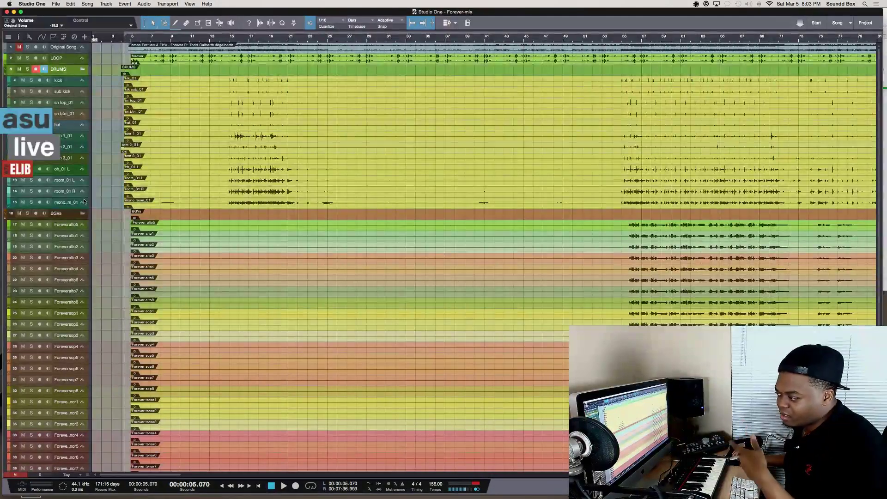
Select the mono room track and look over the drum and background vocal tracks
{"action": "left_click", "coordinate": [66, 204]}
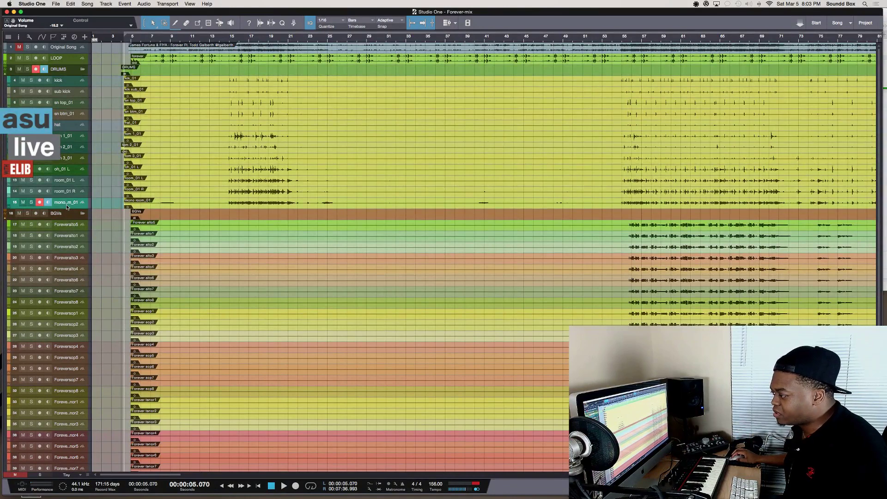
{"action": "scroll", "coordinate": [118, 195], "scroll_direction": "down", "scroll_amount": 3}
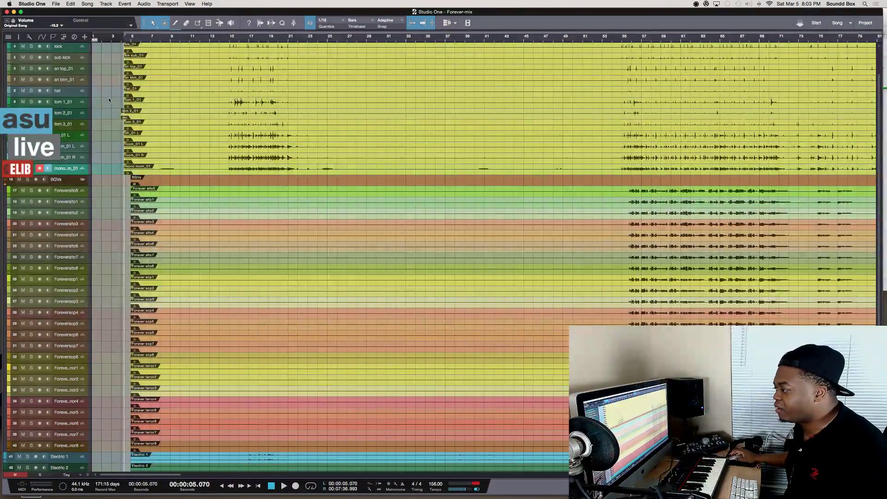
{"action": "scroll", "coordinate": [108, 73], "scroll_direction": "up", "scroll_amount": 3}
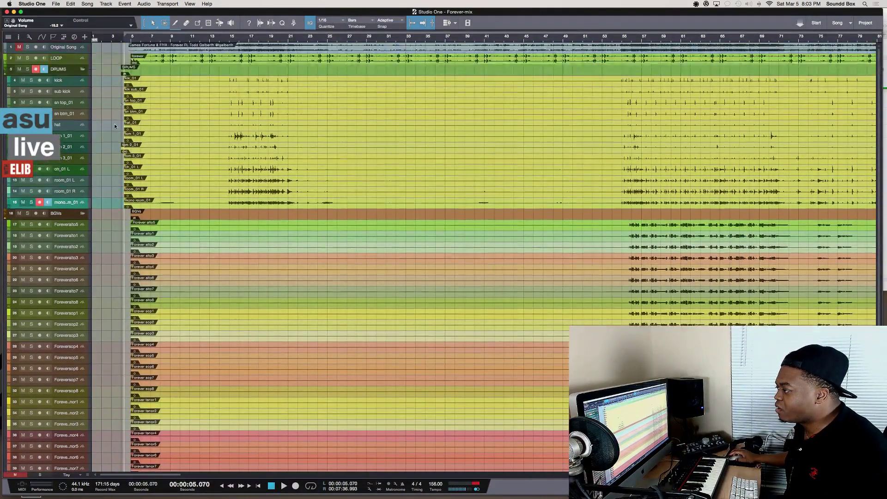
{"action": "scroll", "coordinate": [110, 47], "scroll_direction": "up", "scroll_amount": 1}
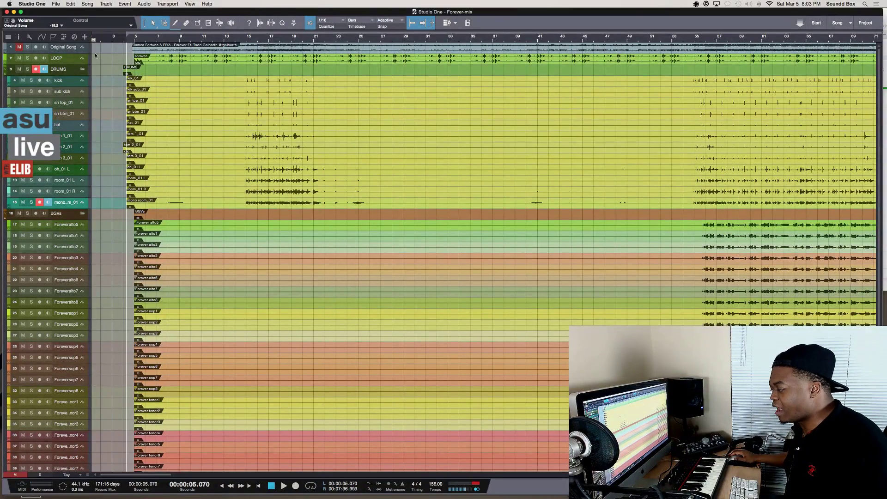
Enlarge the tracks to Normal height, stop playback and loop the range from 00:00:06.154 to 00:07:02.293
{"action": "key", "text": "shift+e"}
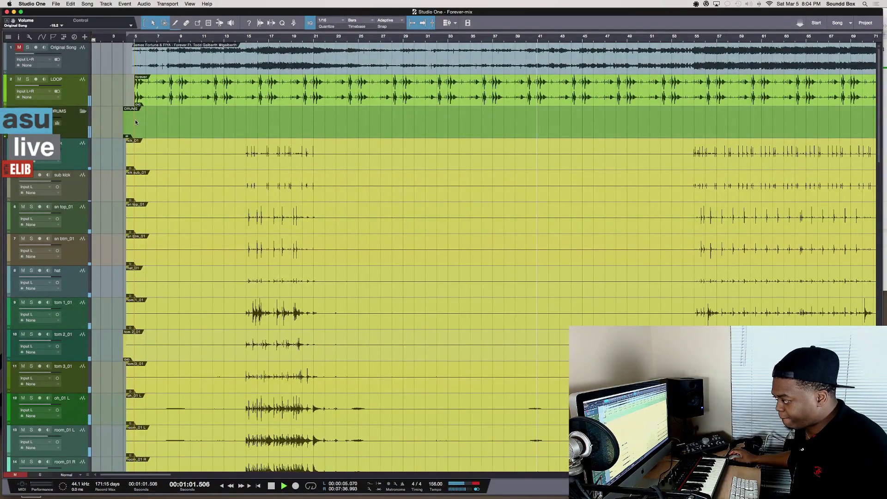
{"action": "key", "text": "space"}
{"action": "key", "text": "p"}
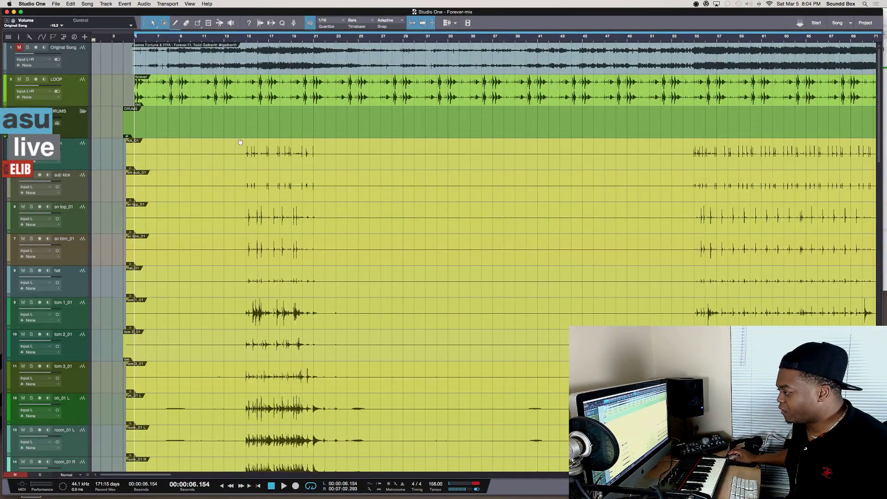
Play the song from bar 55, just before the background vocals enter, follow their waveforms and stop playback
{"action": "scroll", "coordinate": [456, 180], "scroll_direction": "down", "scroll_amount": 10}
{"action": "scroll", "coordinate": [460, 181], "scroll_direction": "right", "scroll_amount": 5}
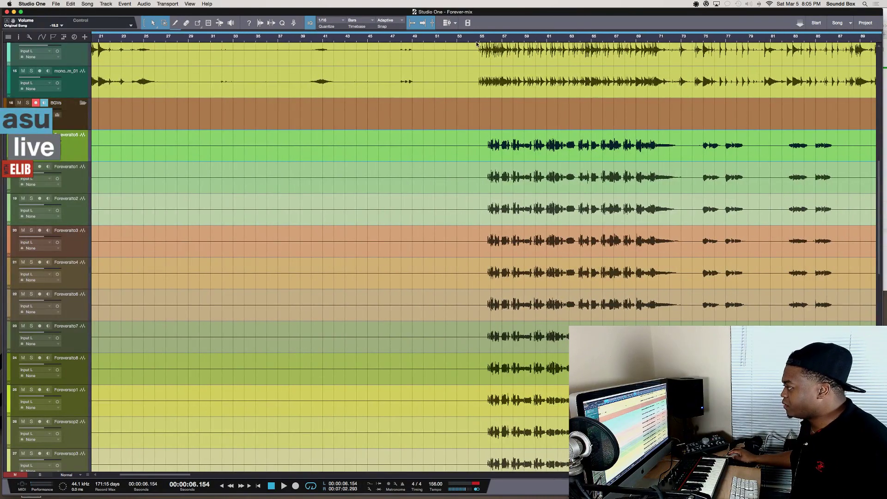
{"action": "left_click", "coordinate": [482, 40]}
{"action": "key", "text": "space"}
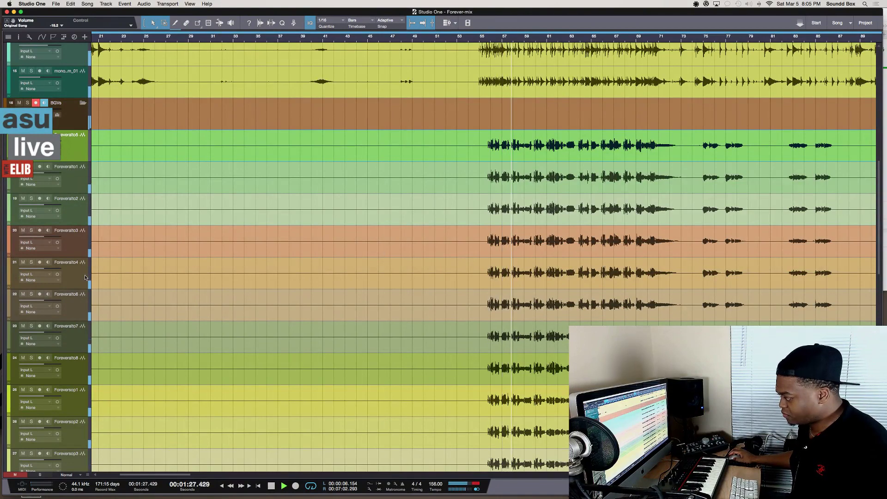
{"action": "scroll", "coordinate": [467, 160], "scroll_direction": "right", "scroll_amount": 5}
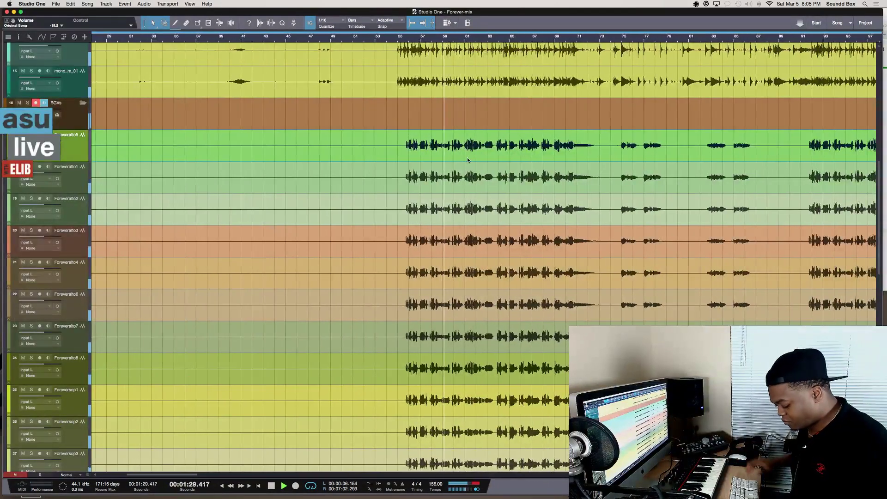
{"action": "scroll", "coordinate": [468, 160], "scroll_direction": "down", "scroll_amount": 3}
{"action": "scroll", "coordinate": [467, 160], "scroll_direction": "down", "scroll_amount": 2}
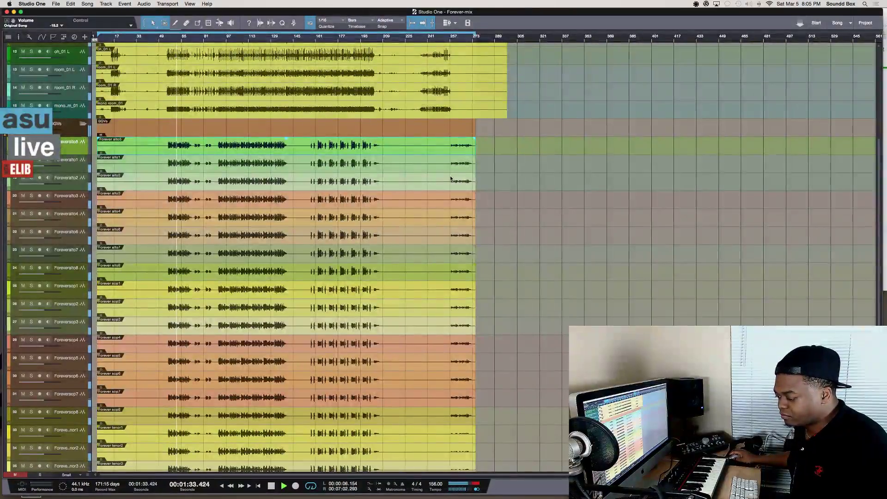
{"action": "key", "text": "space"}
Select the DRUMS folder track, open the mixer and enlarge it to reveal more of the inserts and the first channels
{"action": "scroll", "coordinate": [543, 131], "scroll_direction": "up", "scroll_amount": 6}
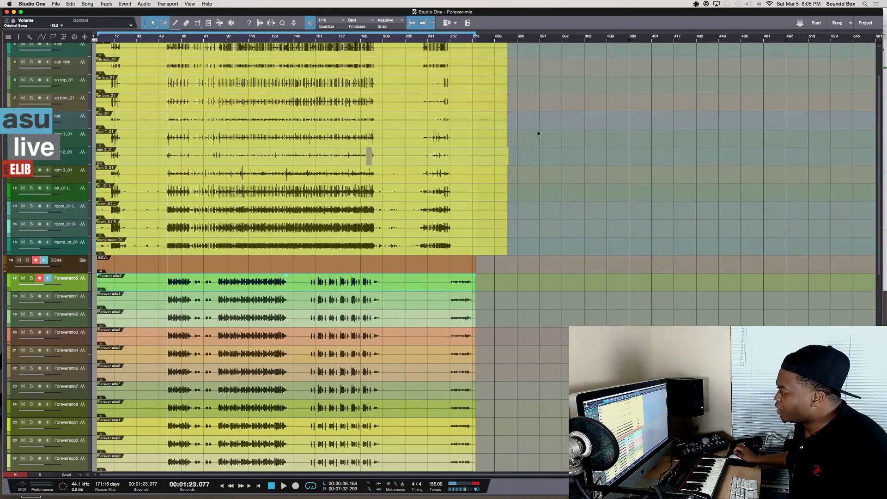
{"action": "scroll", "coordinate": [538, 133], "scroll_direction": "up", "scroll_amount": 3}
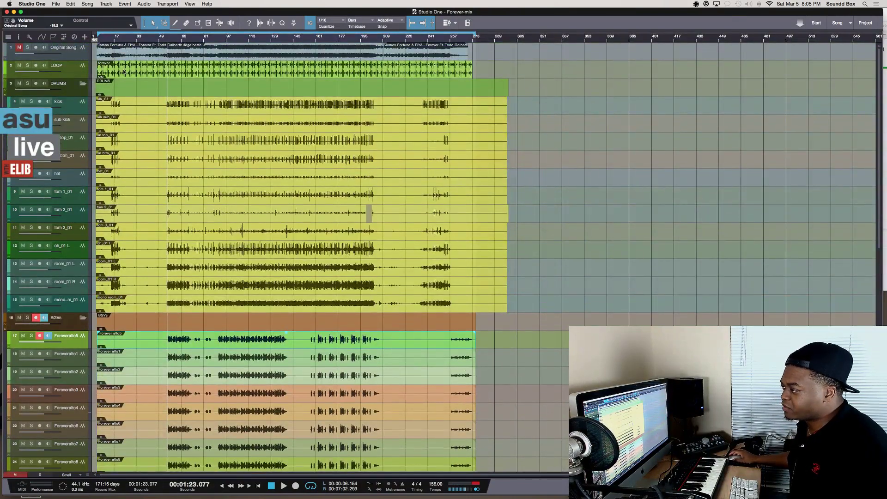
{"action": "left_click", "coordinate": [75, 86]}
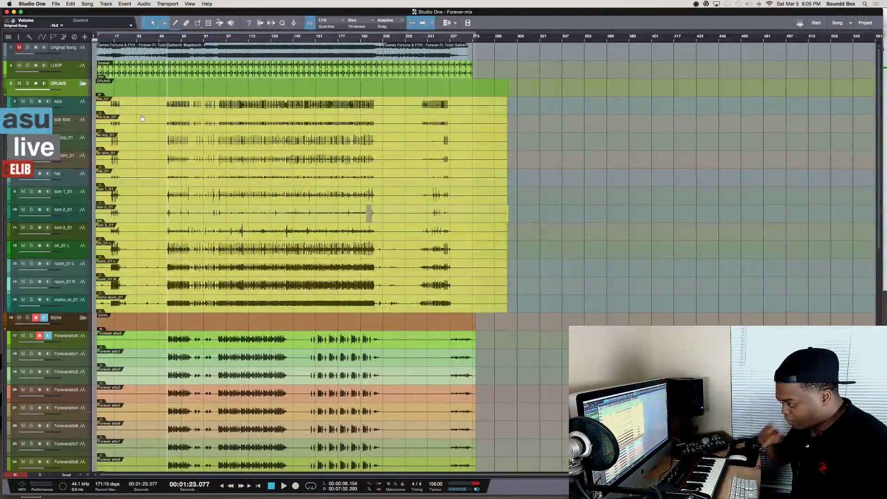
{"action": "key", "text": "F3"}
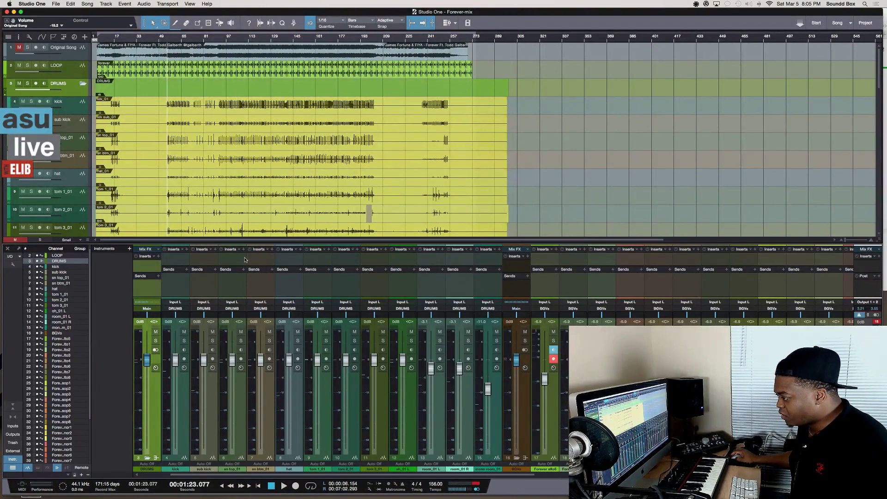
{"action": "left_click_drag", "start_coordinate": [226, 240], "coordinate": [229, 220]}
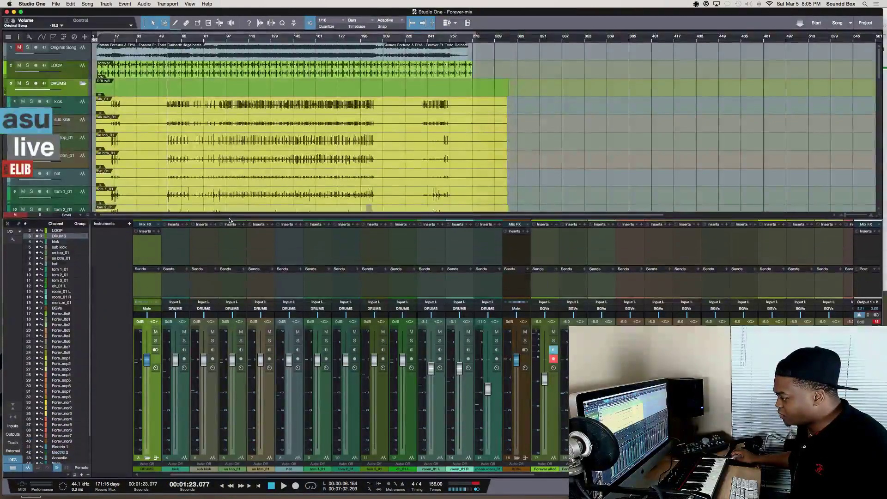
{"action": "scroll", "coordinate": [233, 312], "scroll_direction": "left", "scroll_amount": 3}
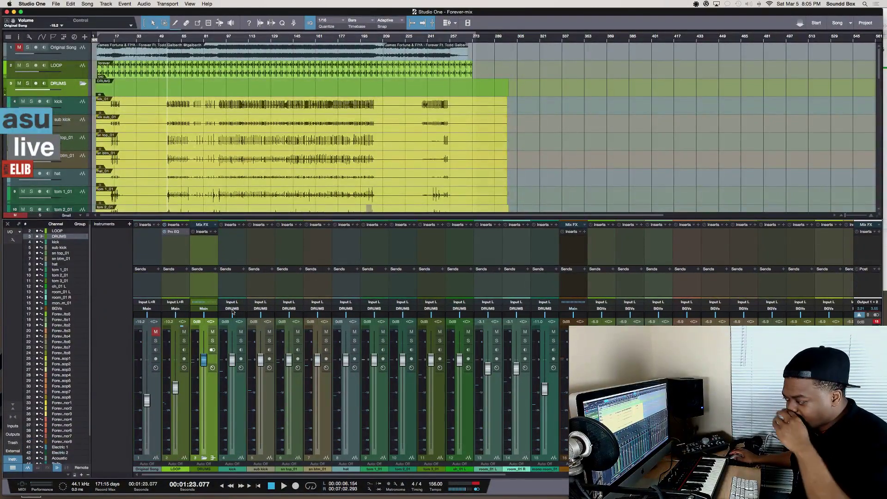
Color the DRUMS folder channel and all of its drum tracks yellow
{"action": "left_click", "coordinate": [207, 469]}
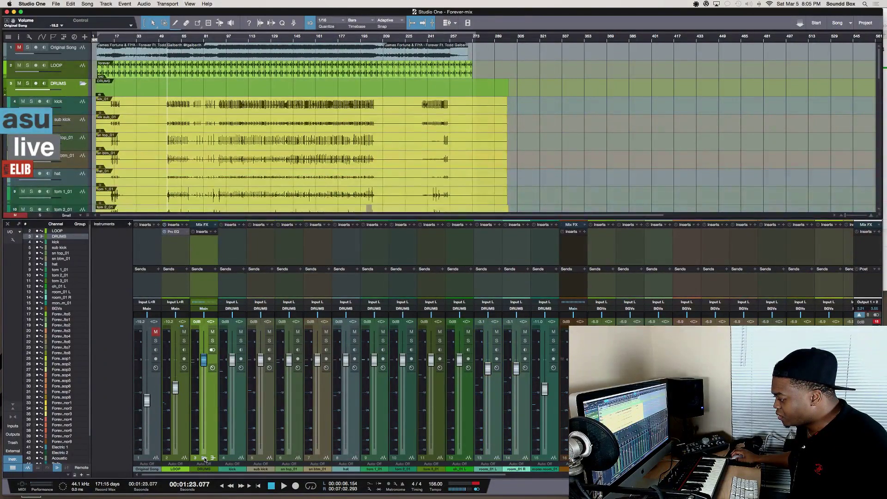
{"action": "left_click", "coordinate": [231, 468]}
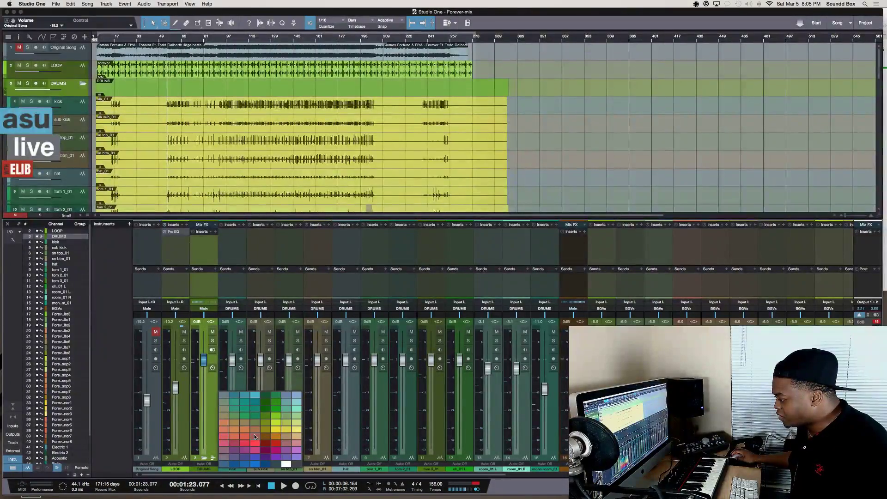
{"action": "left_click", "coordinate": [243, 422]}
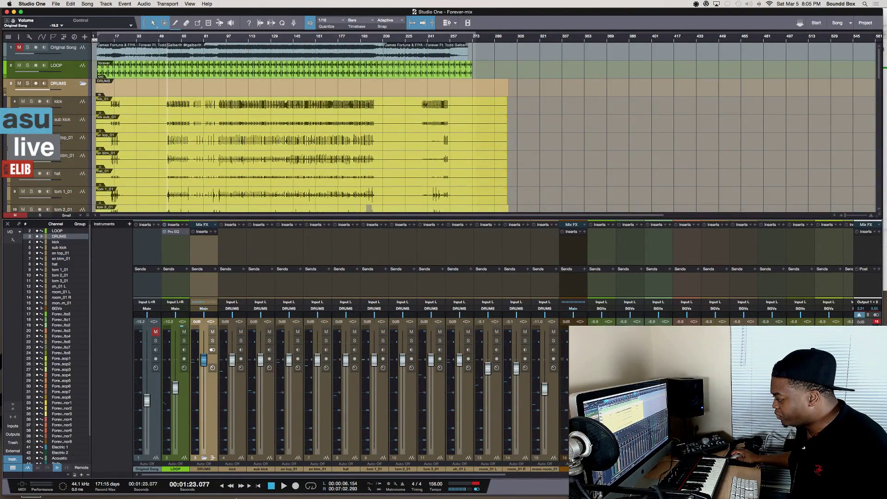
{"action": "left_click", "coordinate": [207, 470]}
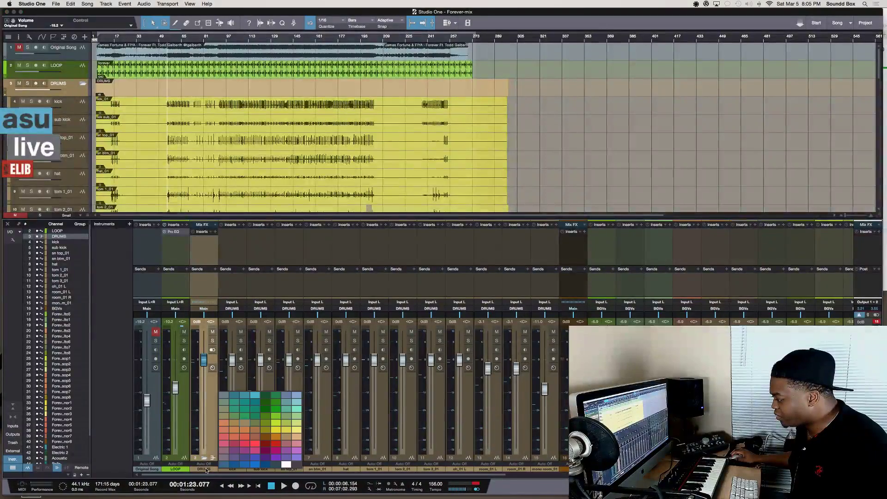
{"action": "left_click", "coordinate": [278, 431]}
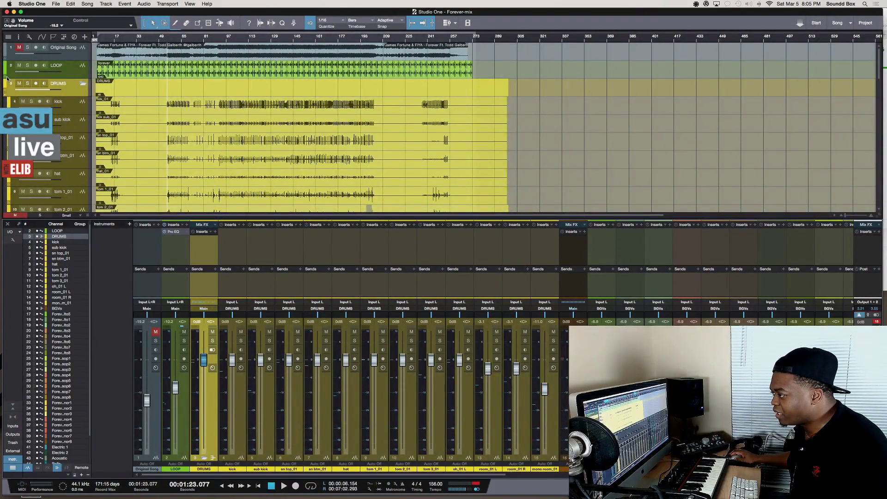
Solo the DRUMS folder and play the drums on their own from 00:01:23.077, then stop playback
{"action": "left_click", "coordinate": [213, 341]}
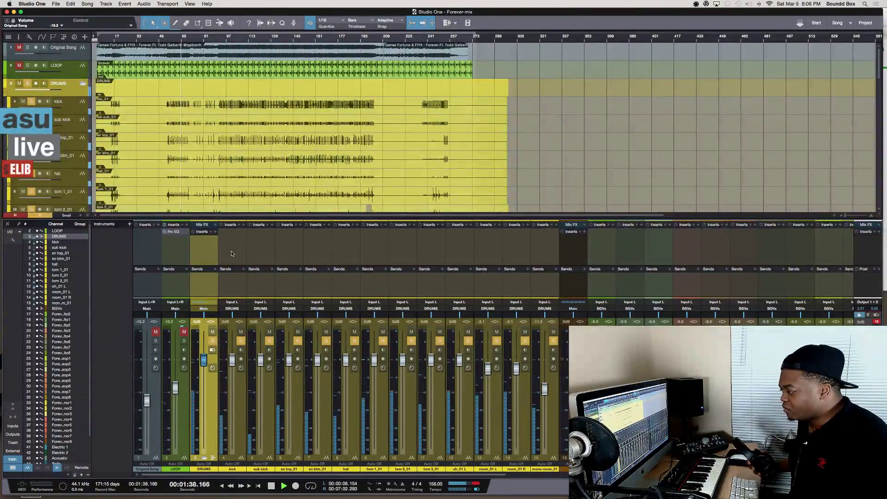
{"action": "key", "text": "space"}
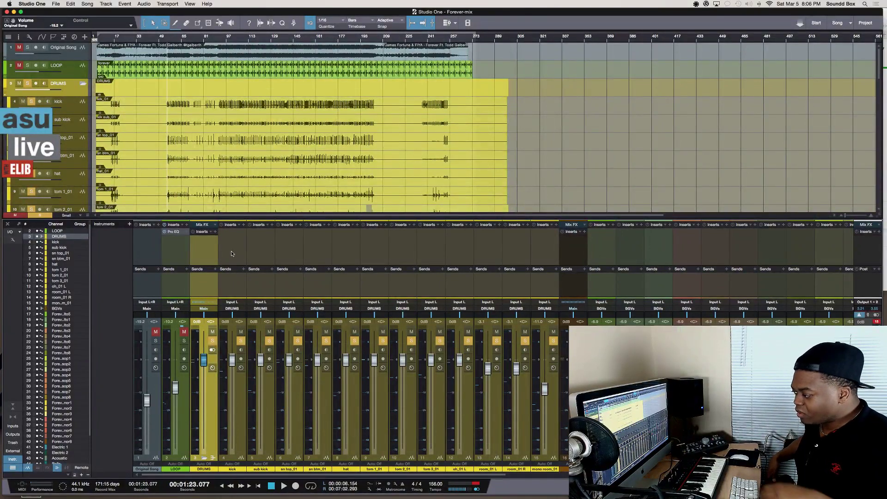
{"action": "key", "text": "space"}
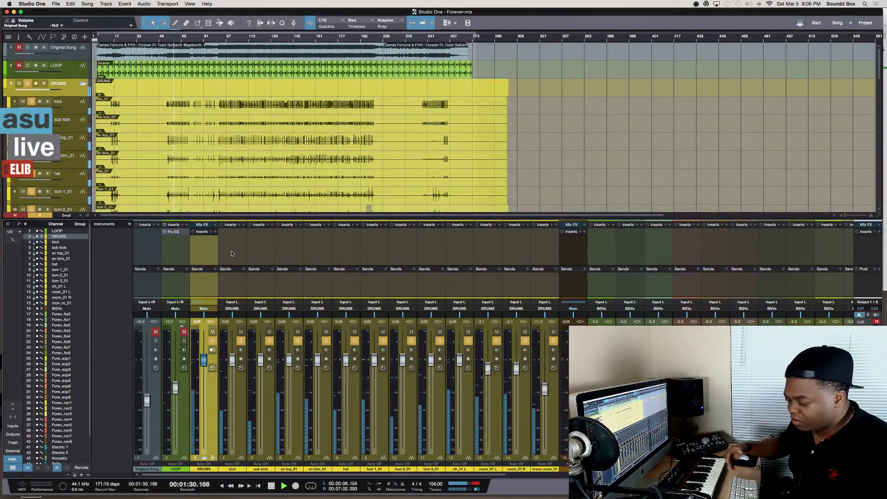
{"action": "key", "text": "space"}
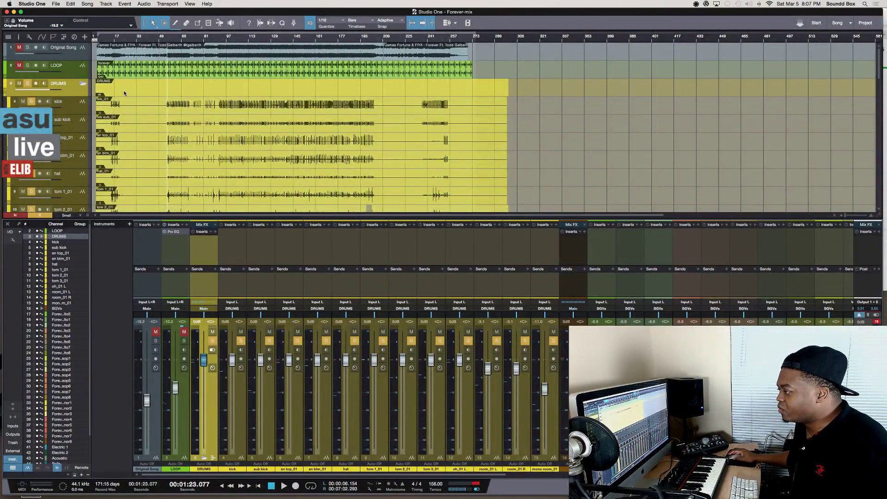
{"action": "left_click", "coordinate": [210, 232]}
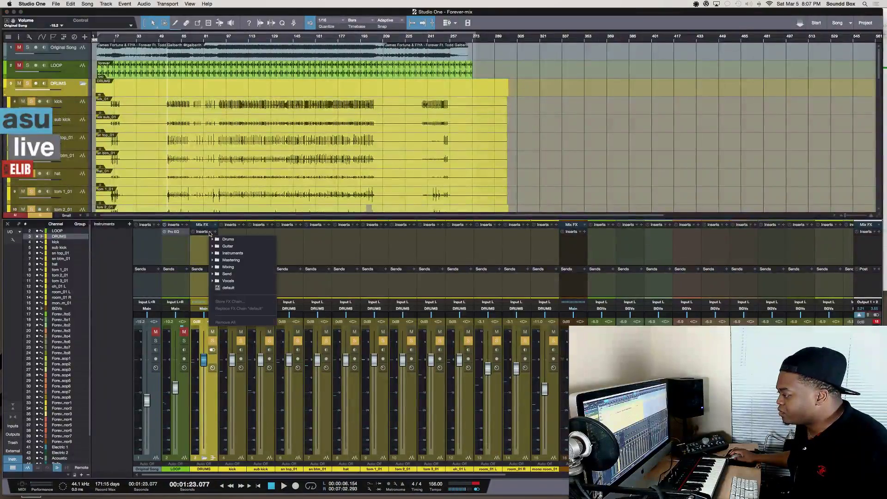
{"action": "left_click", "coordinate": [208, 274]}
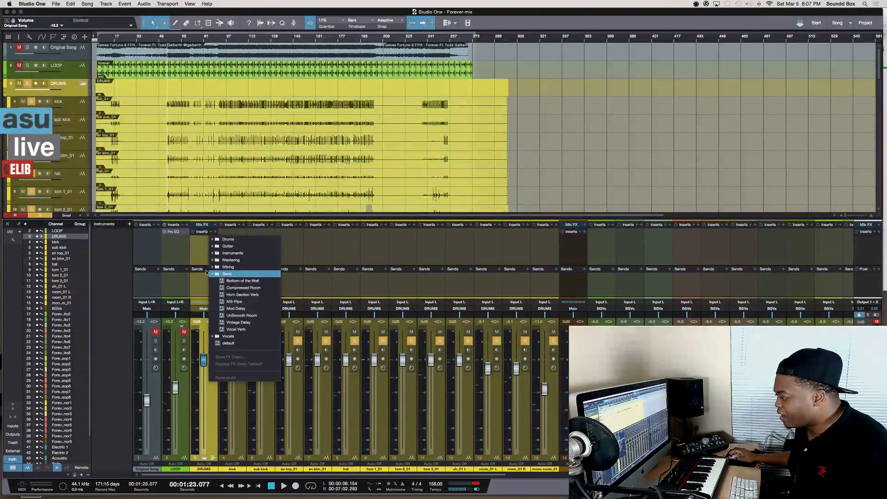
{"action": "left_click", "coordinate": [212, 246]}
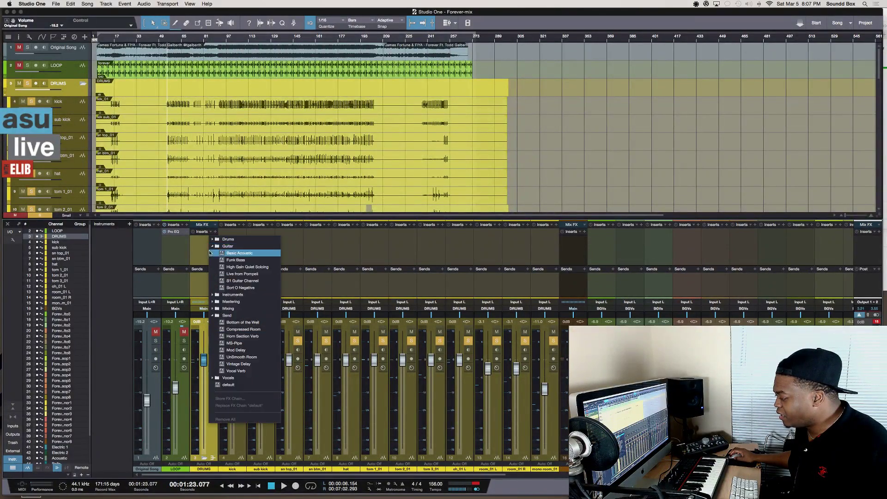
{"action": "left_click", "coordinate": [192, 248]}
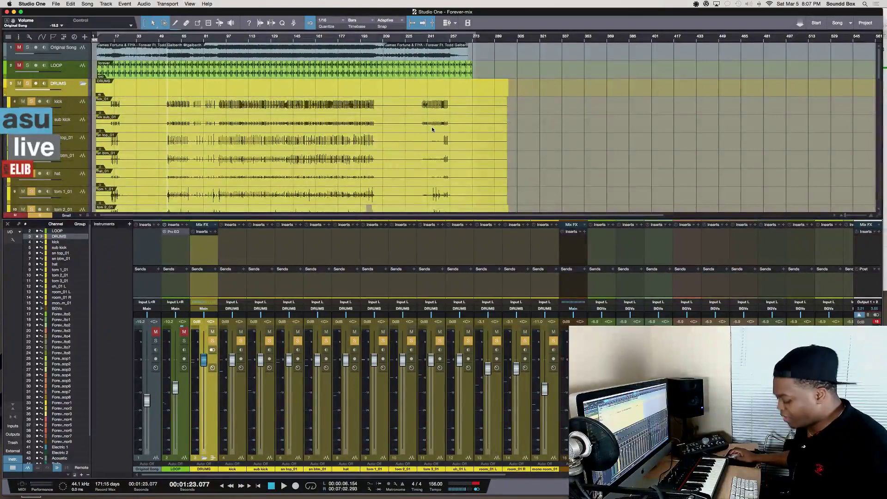
Find the API-550A Mono equalizer among the browser's effects and add it as an insert on the DRUMS channel
{"action": "key", "text": "F5"}
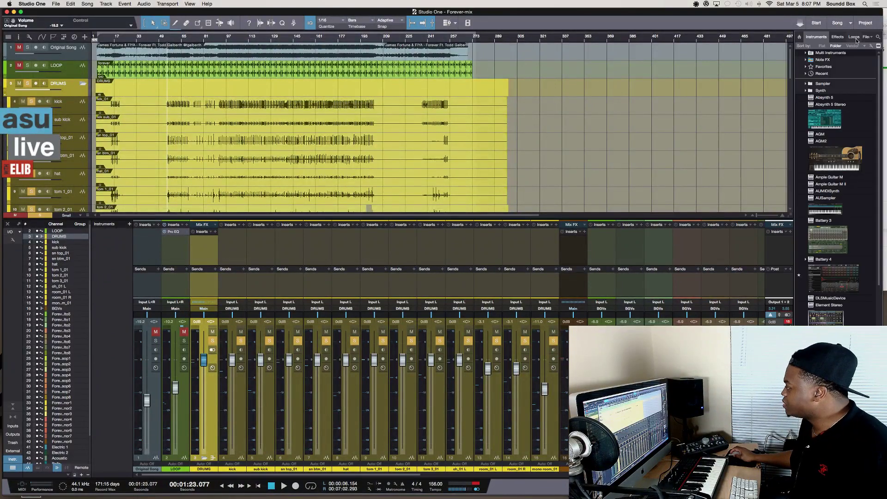
{"action": "left_click", "coordinate": [838, 38]}
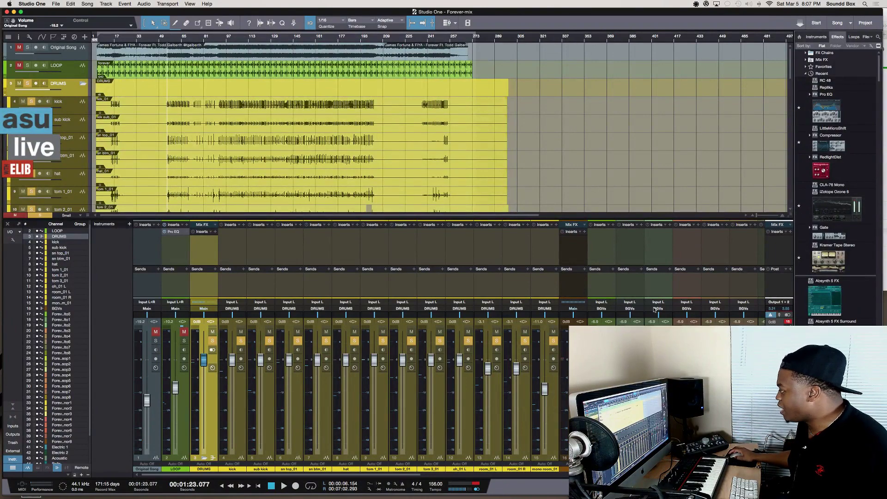
{"action": "scroll", "coordinate": [837, 214], "scroll_direction": "down", "scroll_amount": 10}
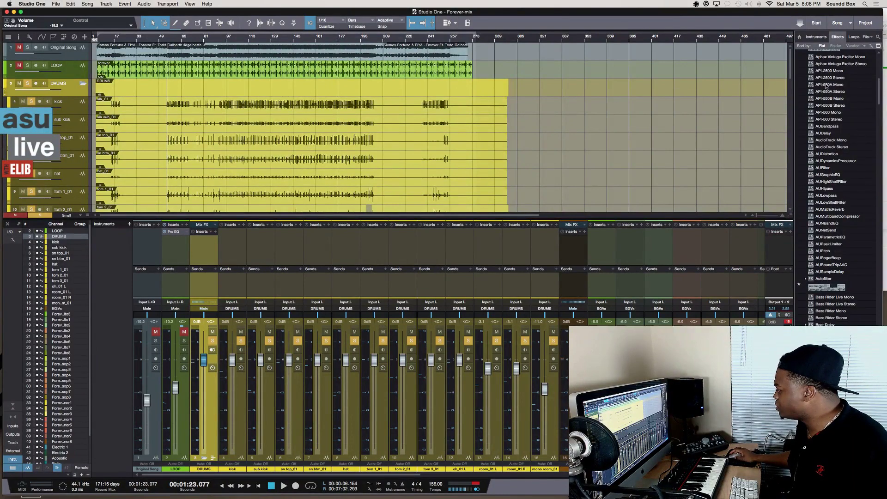
{"action": "left_click", "coordinate": [877, 37]}
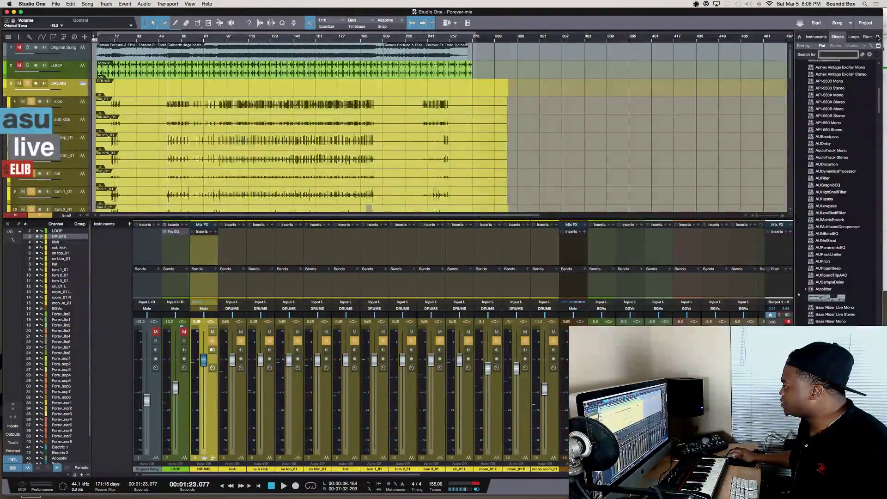
{"action": "left_click", "coordinate": [852, 81]}
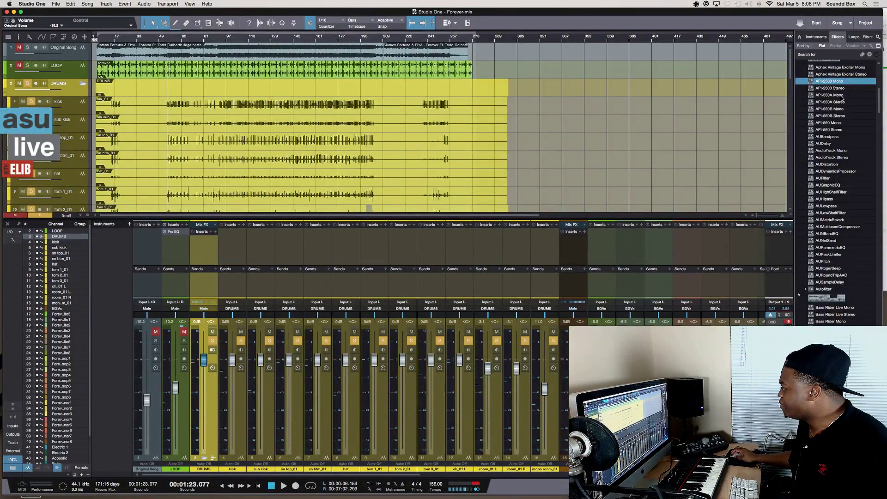
{"action": "left_click_drag", "start_coordinate": [843, 96], "coordinate": [211, 252]}
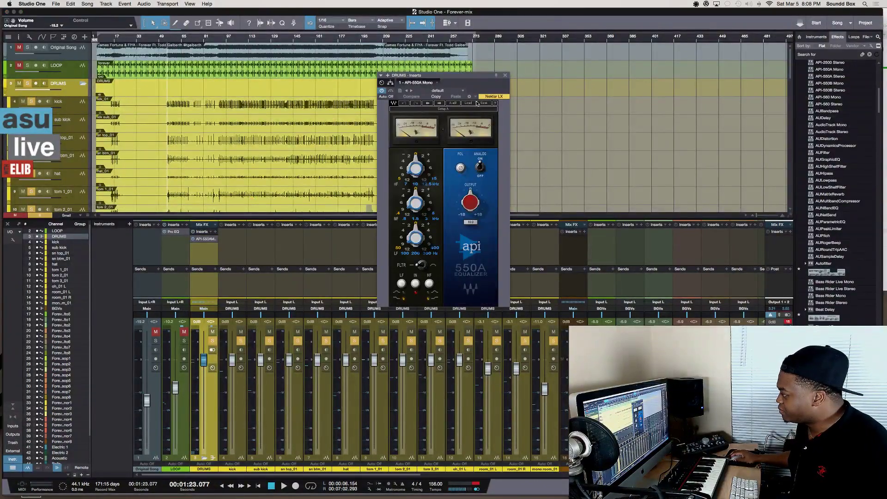
Load a bass drum (BD) preset from the Drums factory presets into the API-550A equalizer
{"action": "left_click", "coordinate": [473, 103]}
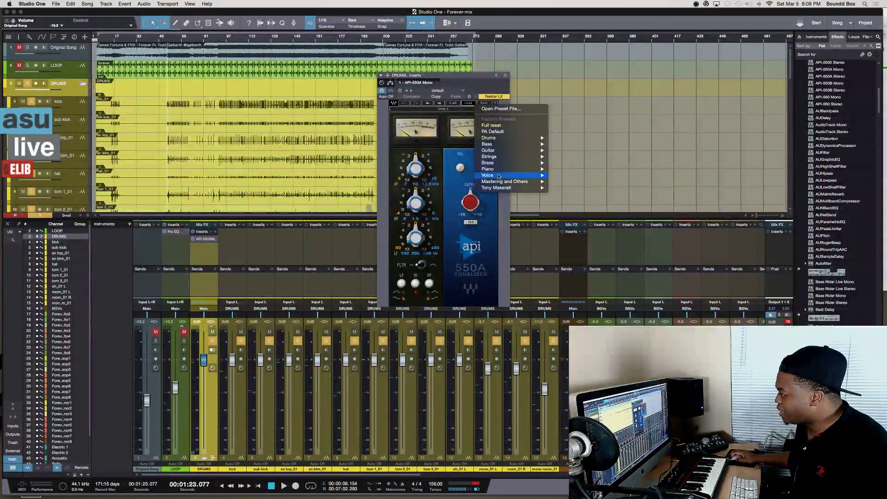
{"action": "mouse_move", "coordinate": [532, 164]}
{"action": "mouse_move", "coordinate": [517, 138]}
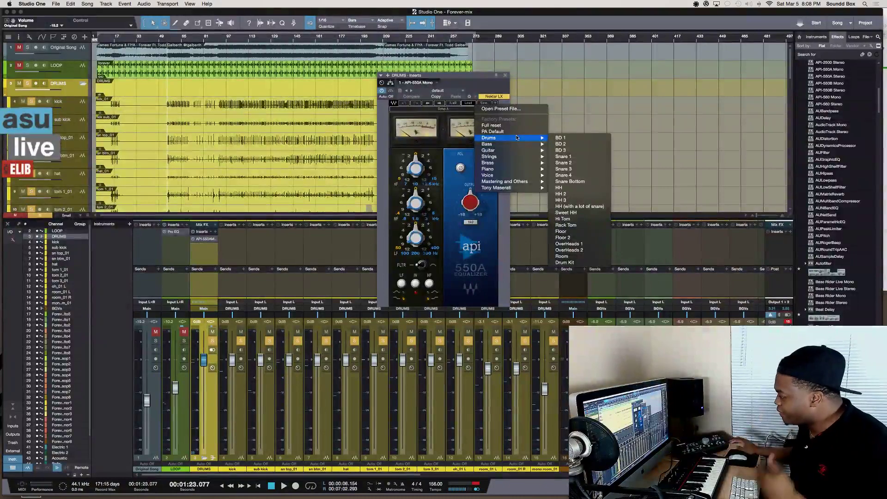
{"action": "left_click", "coordinate": [567, 143]}
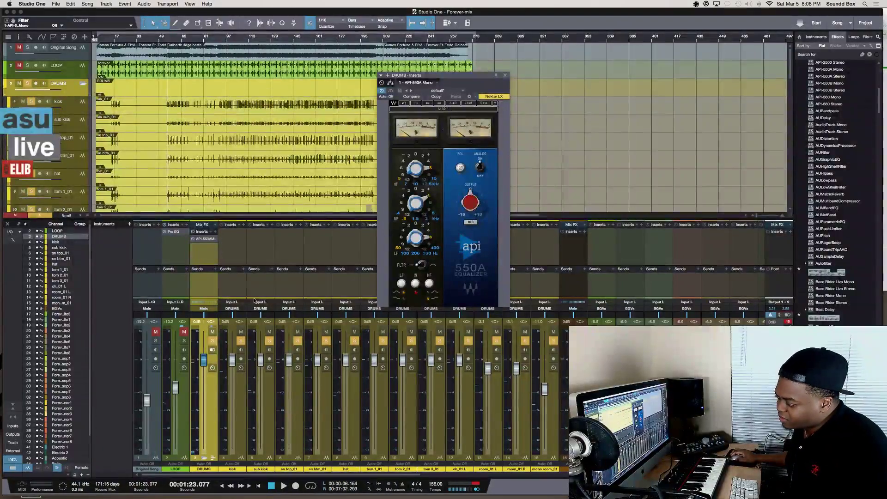
Clear the solo on the DRUMS folder and all of its drum tracks
{"action": "left_click", "coordinate": [241, 341]}
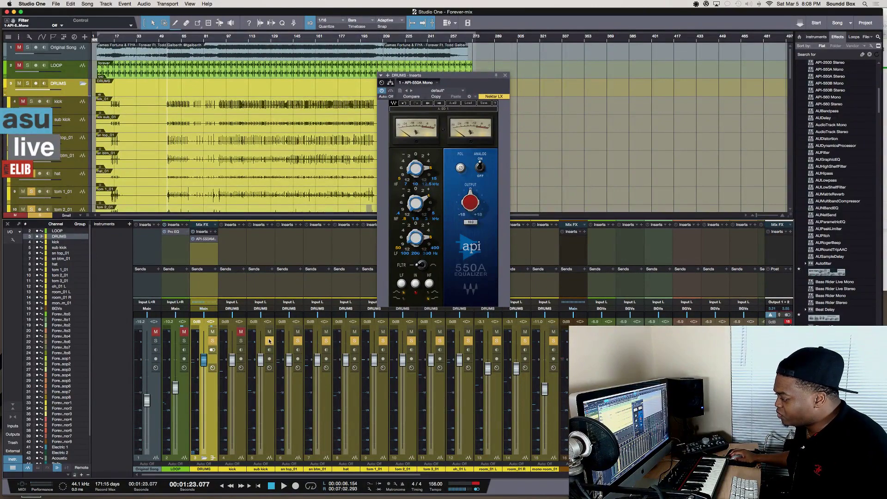
{"action": "left_click", "coordinate": [298, 341]}
{"action": "scroll", "coordinate": [34, 165], "scroll_direction": "down", "scroll_amount": 3}
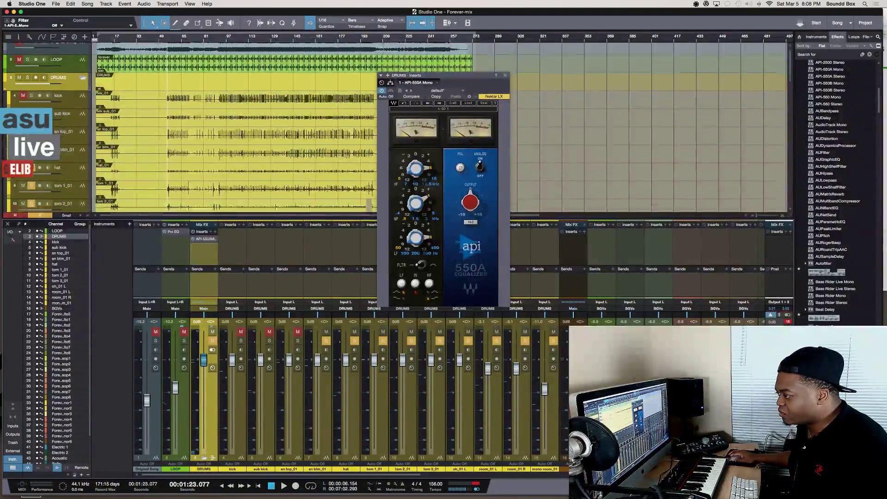
{"action": "left_click_drag", "start_coordinate": [31, 107], "coordinate": [31, 213]}
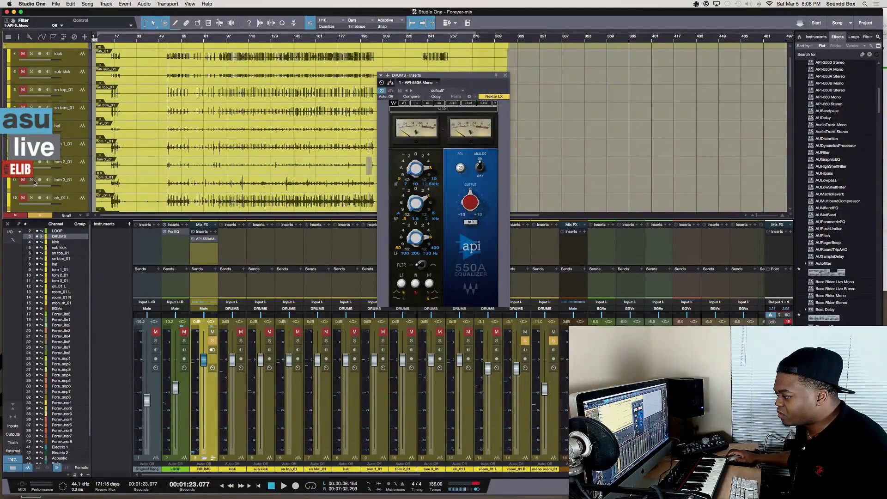
{"action": "scroll", "coordinate": [33, 181], "scroll_direction": "down", "scroll_amount": 5}
{"action": "left_click", "coordinate": [40, 215]}
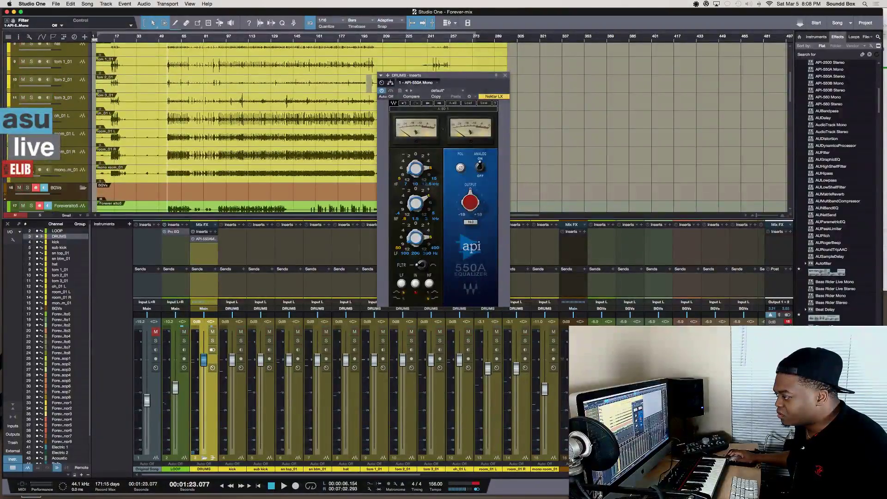
Enlarge the arrangement tracks to Medium height, keeping the DRUMS folder and kick tracks in view
{"action": "scroll", "coordinate": [72, 92], "scroll_direction": "up", "scroll_amount": 8}
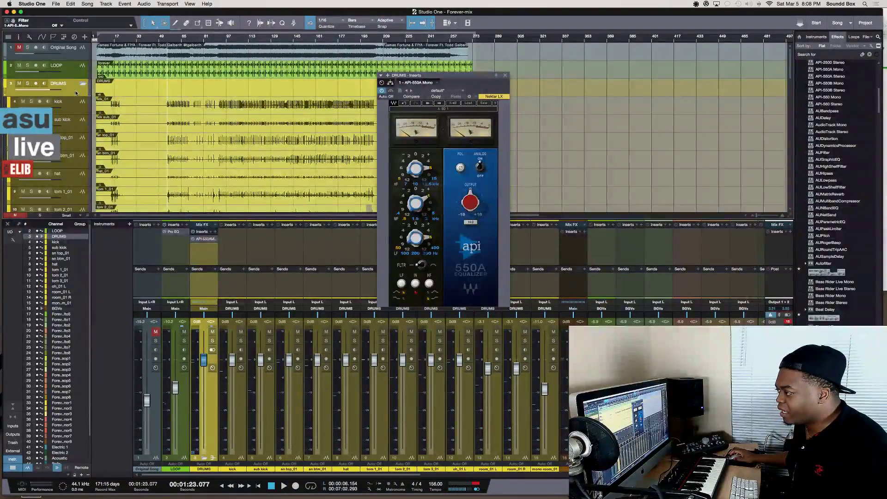
{"action": "right_click", "coordinate": [74, 91]}
{"action": "left_click", "coordinate": [69, 88]}
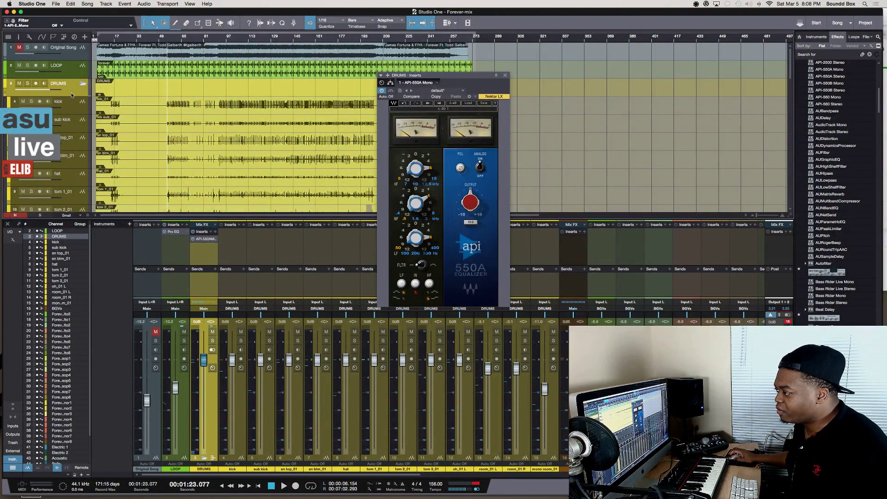
{"action": "key", "text": "alt+e"}
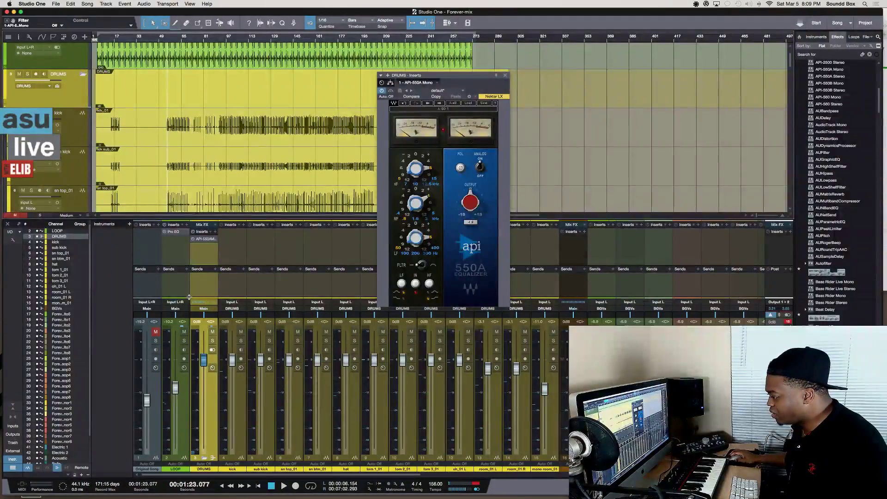
Solo the kick and play it, add the sub kick to the solo during playback, and stop
{"action": "left_click", "coordinate": [243, 340]}
{"action": "key", "text": "space"}
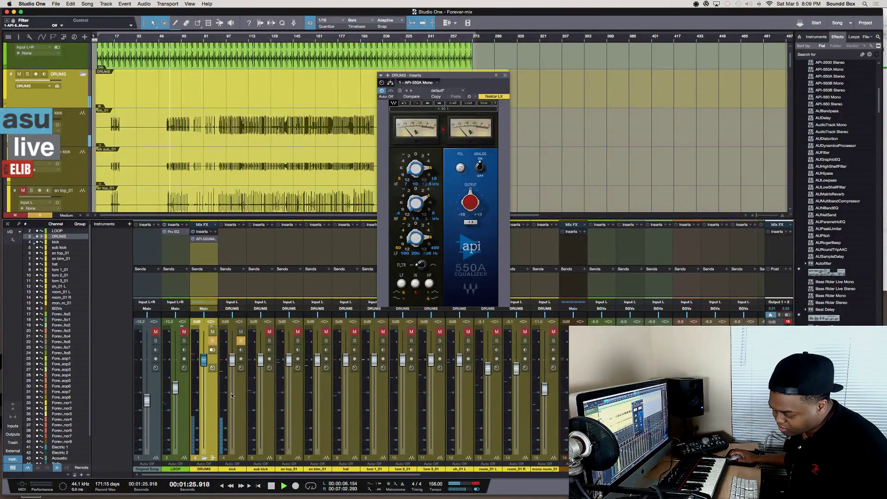
{"action": "left_click", "coordinate": [270, 341]}
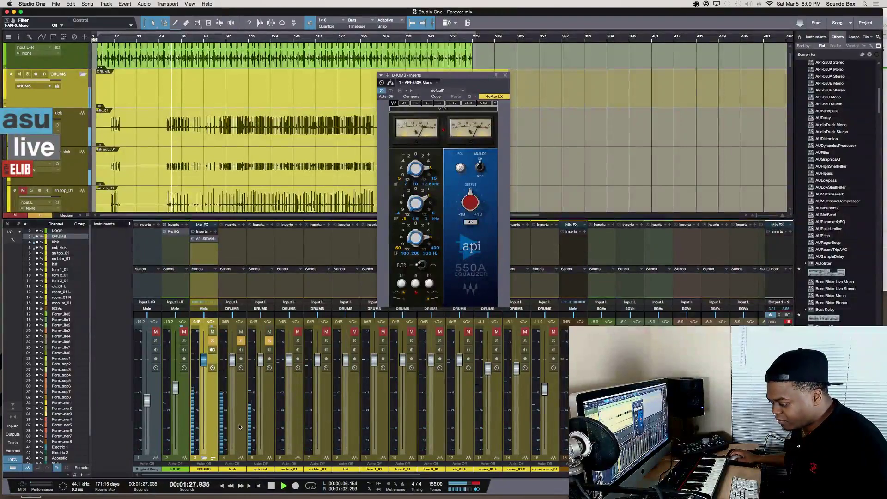
{"action": "key", "text": "space"}
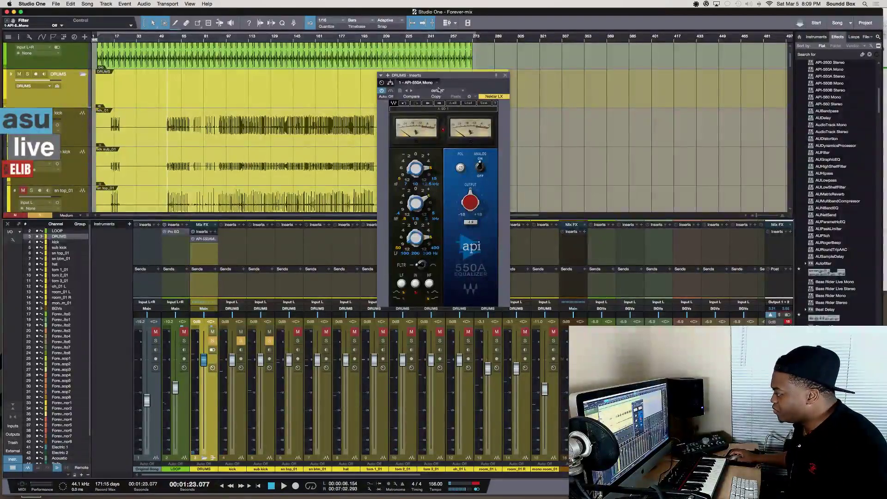
Insert a Pro EQ on the kick track and play the kick alone with the sub kick's solo removed
{"action": "left_click_drag", "start_coordinate": [448, 77], "coordinate": [575, 68]}
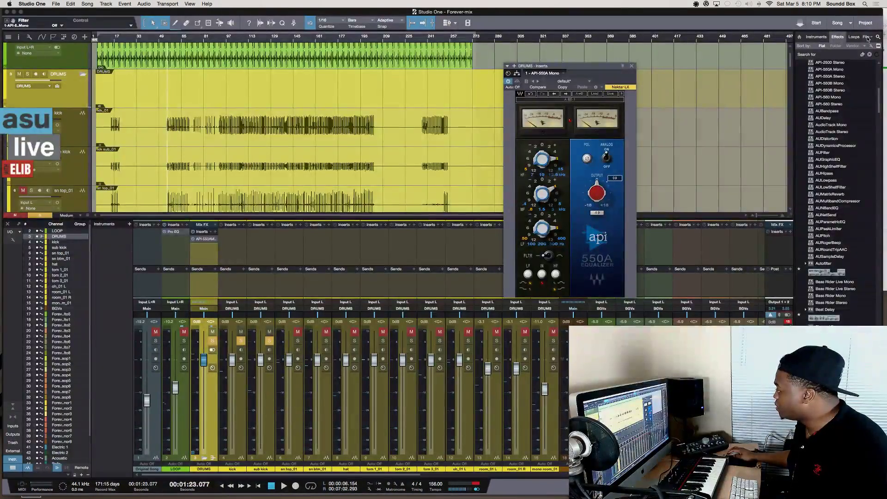
{"action": "scroll", "coordinate": [836, 111], "scroll_direction": "up", "scroll_amount": 10}
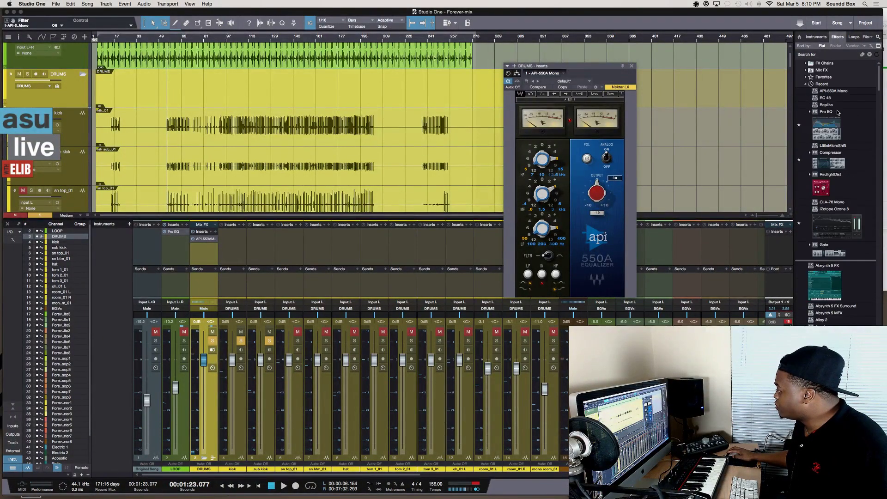
{"action": "left_click_drag", "start_coordinate": [821, 141], "coordinate": [73, 124]}
{"action": "left_click", "coordinate": [270, 341]}
{"action": "key", "text": "space"}
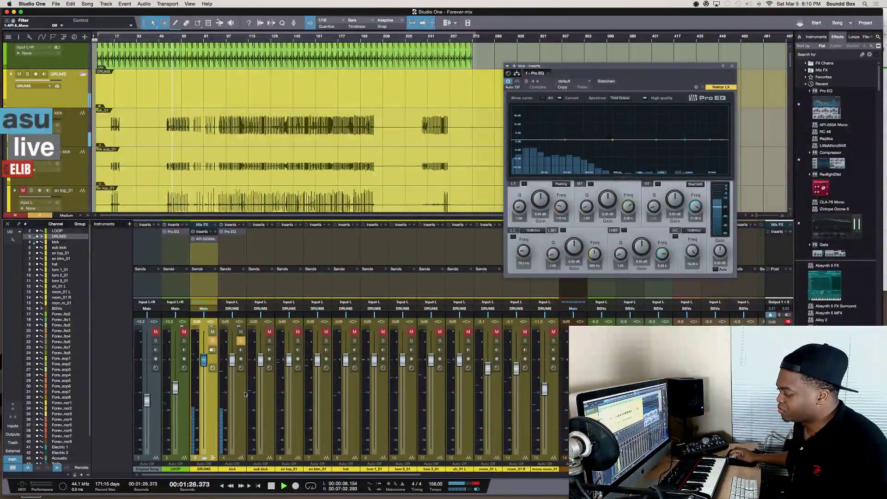
Raise the kick fader to about +2 dB, boost the kick's Pro EQ low-frequency band about 11.29 dB, and stop playback
{"action": "left_click_drag", "start_coordinate": [232, 360], "coordinate": [232, 356]}
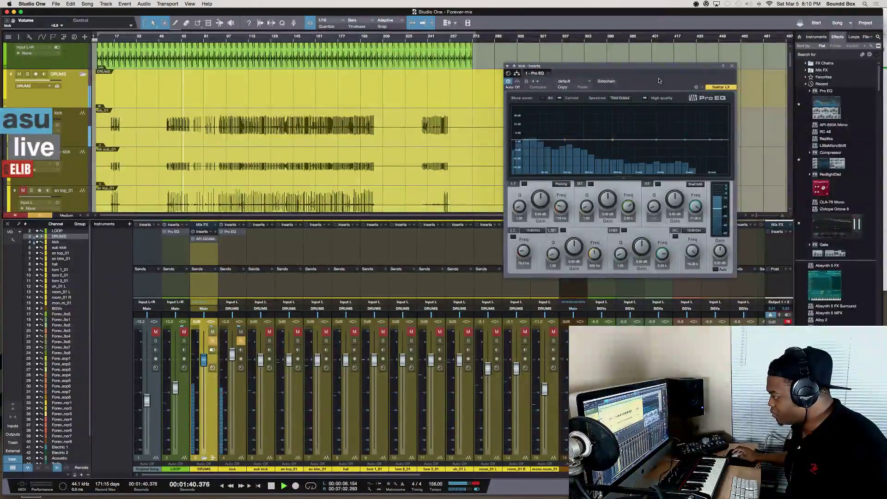
{"action": "left_click_drag", "start_coordinate": [555, 144], "coordinate": [546, 153]}
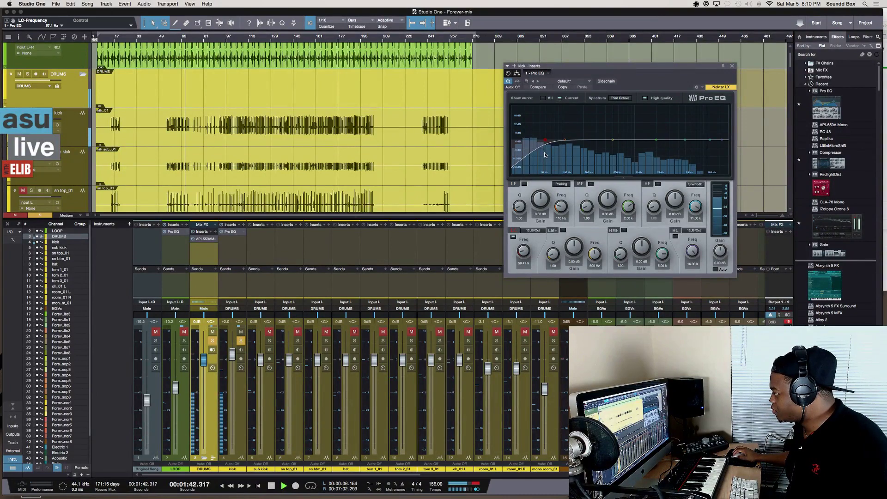
{"action": "double_click", "coordinate": [545, 143]}
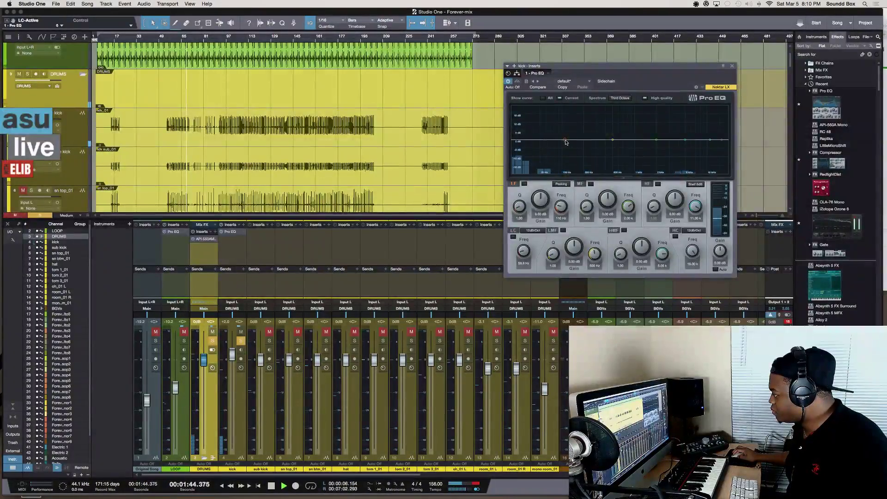
{"action": "left_click_drag", "start_coordinate": [566, 140], "coordinate": [570, 125]}
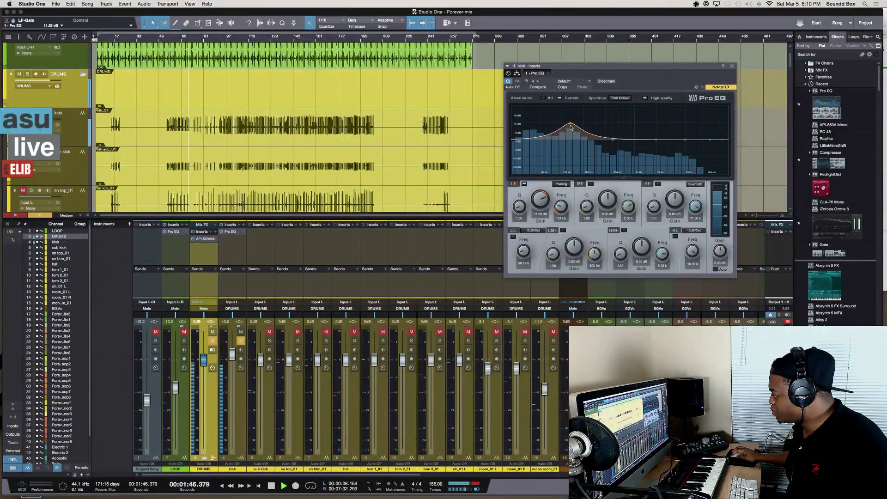
{"action": "key", "text": "space"}
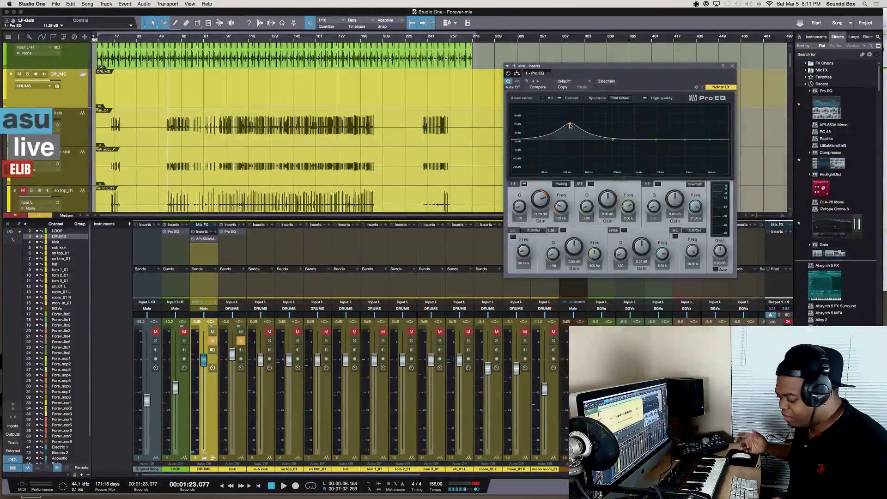
Boost the kick EQ's LF band to 17.15 dB with a Q of 5.14, and compare the band off and on during playback
{"action": "left_click_drag", "start_coordinate": [570, 124], "coordinate": [571, 116]}
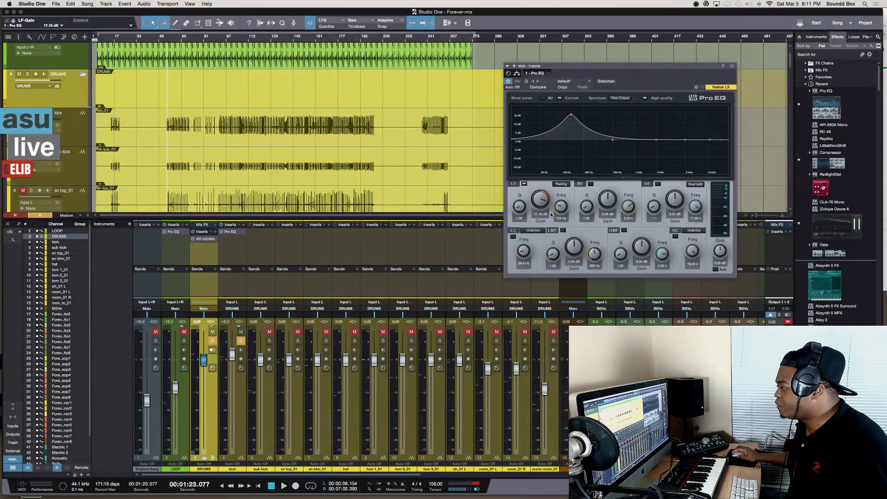
{"action": "left_click_drag", "start_coordinate": [561, 208], "coordinate": [518, 198]}
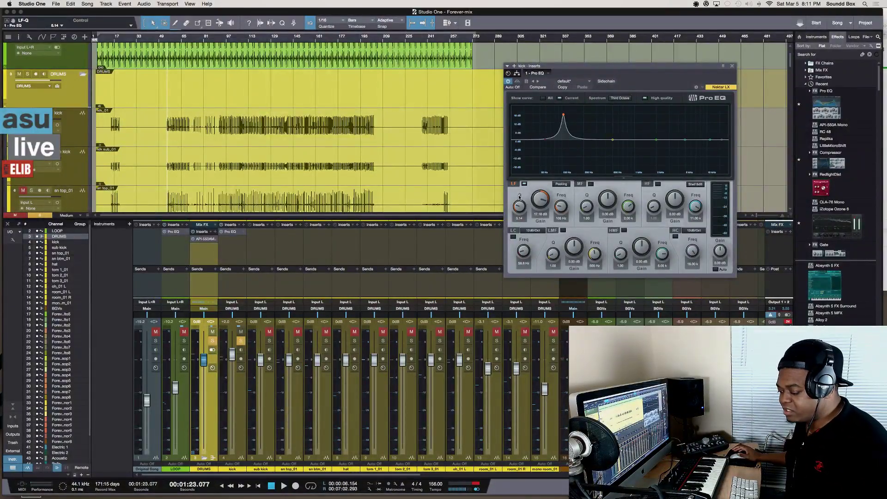
{"action": "key", "text": "space"}
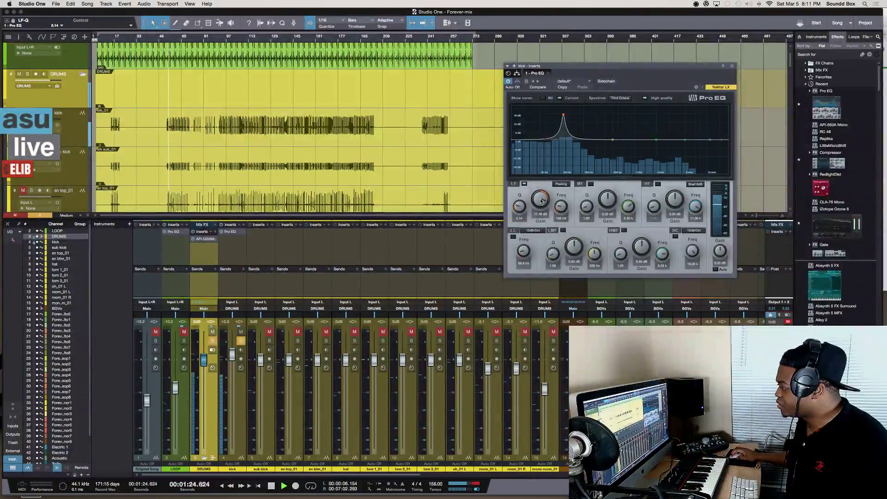
{"action": "left_click", "coordinate": [524, 184]}
{"action": "left_click", "coordinate": [524, 184]}
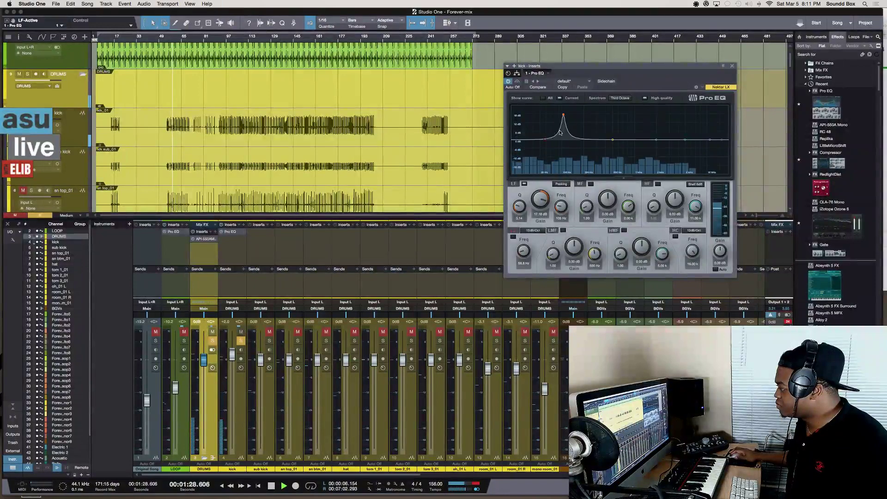
Shift the kick EQ's LF peak to a lower frequency with about 21.41 dB of gain, and audition it
{"action": "left_click_drag", "start_coordinate": [564, 117], "coordinate": [556, 109]}
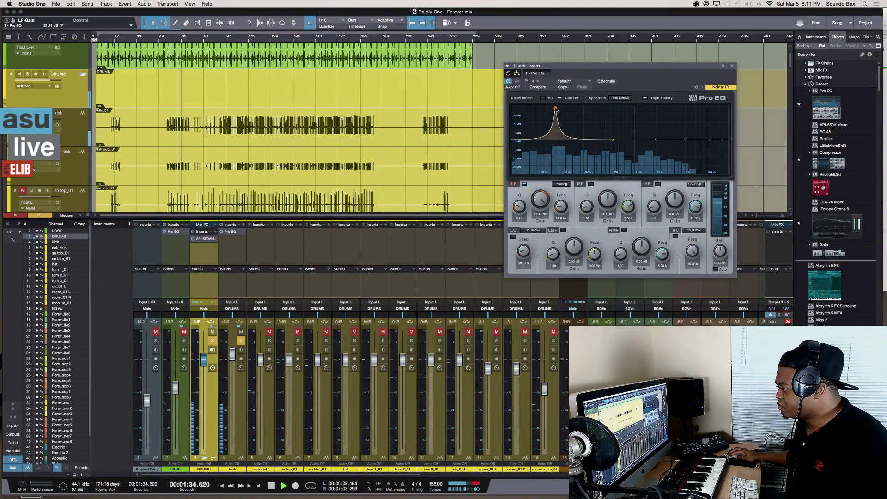
{"action": "key", "text": "space"}
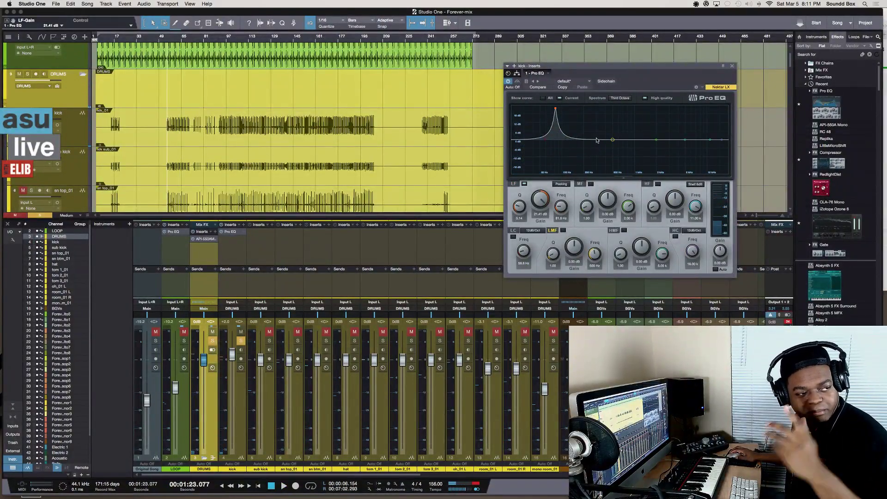
{"action": "key", "text": "space"}
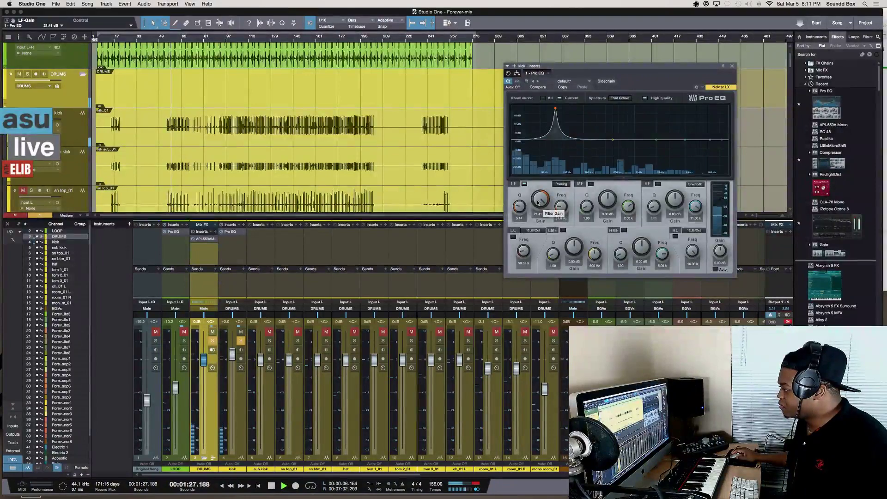
{"action": "key", "text": "space"}
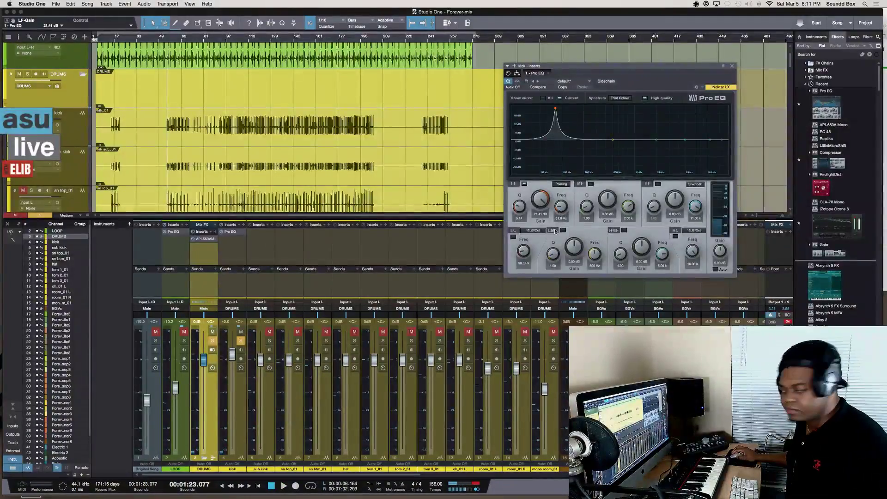
Turn the kick EQ's LF boost into a very narrow cut of about 17.2 dB while auditioning the kick
{"action": "key", "text": "space"}
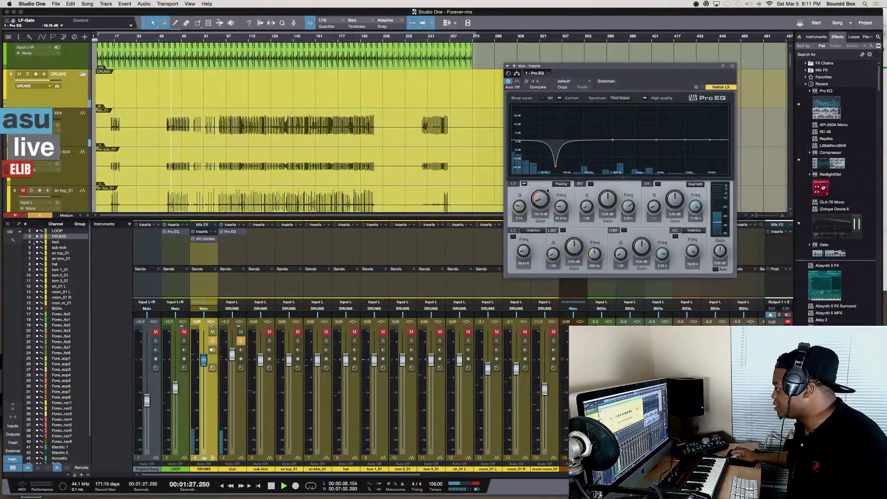
{"action": "key", "text": "space"}
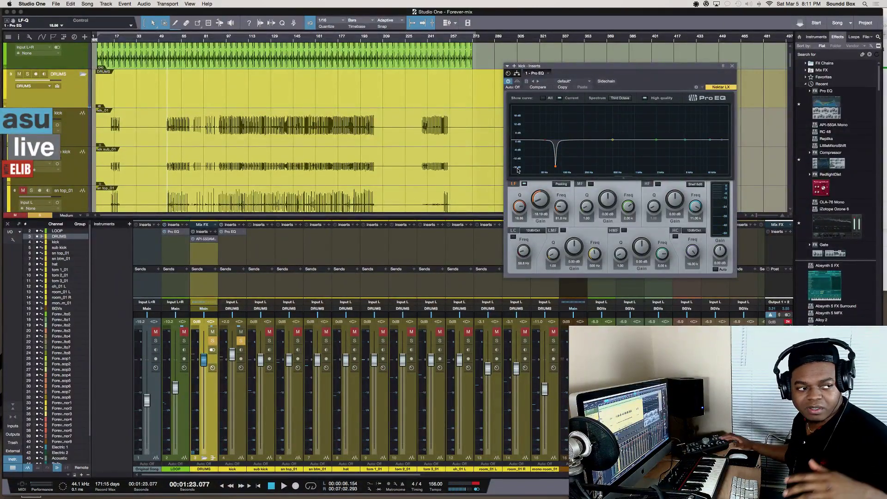
{"action": "key", "text": "space"}
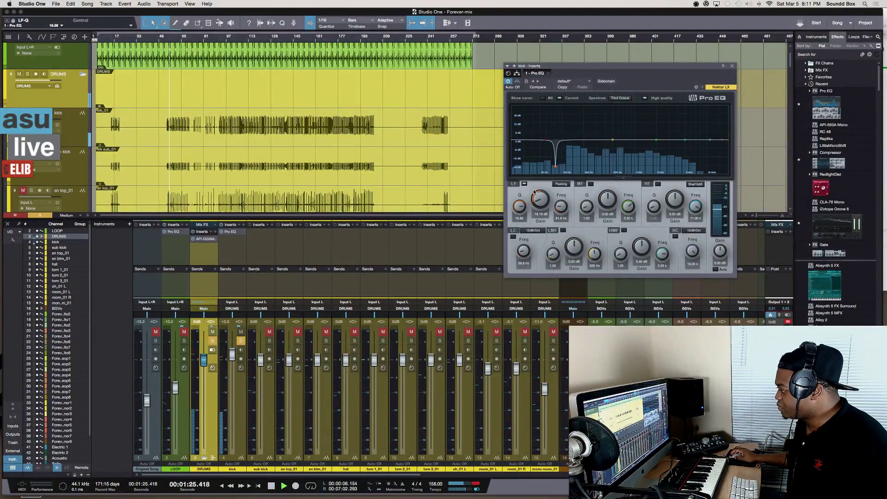
{"action": "scroll", "coordinate": [533, 191], "scroll_direction": "up", "scroll_amount": 2}
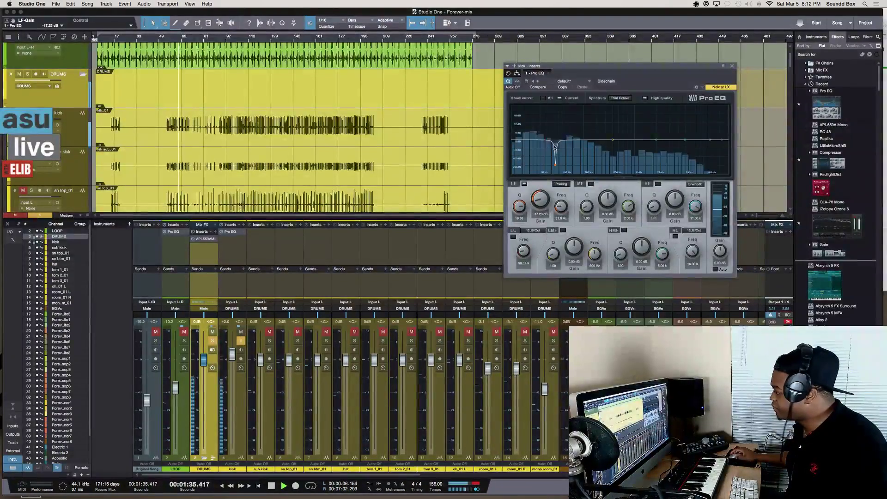
{"action": "key", "text": "space"}
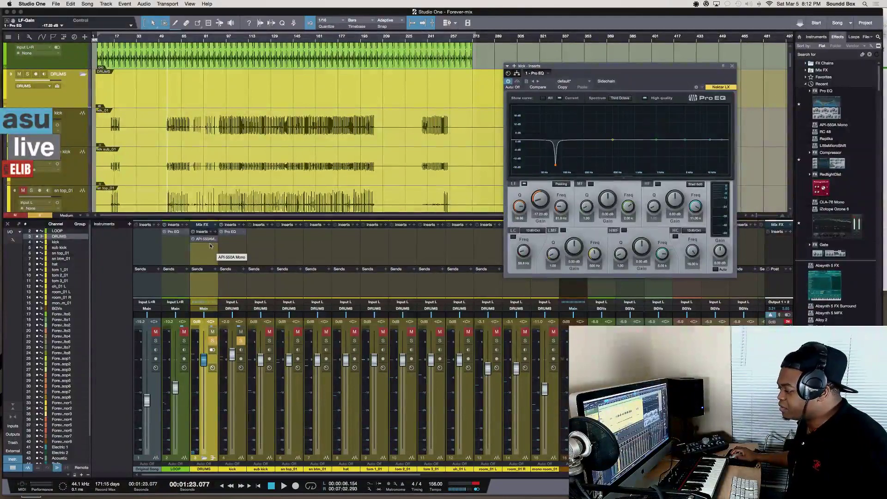
Copy the kick's Pro EQ onto the sub kick channel and briefly play the soloed kick
{"action": "left_click_drag", "start_coordinate": [230, 233], "coordinate": [261, 238]}
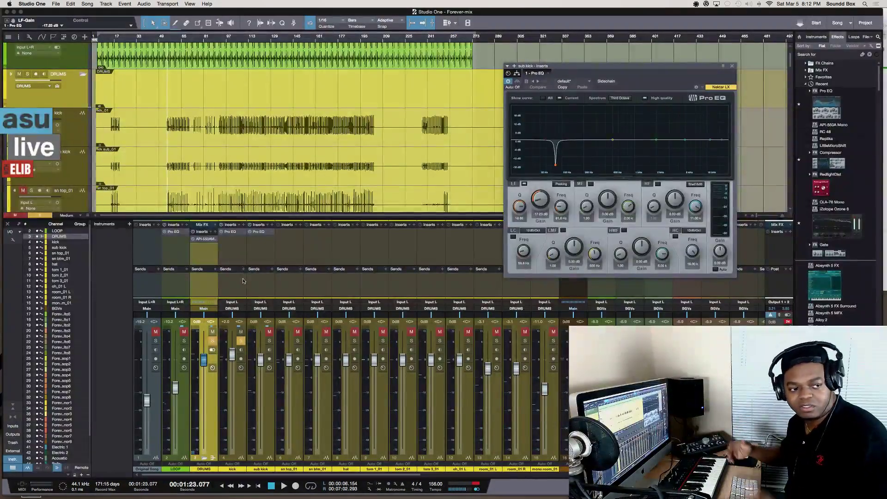
{"action": "key", "text": "space"}
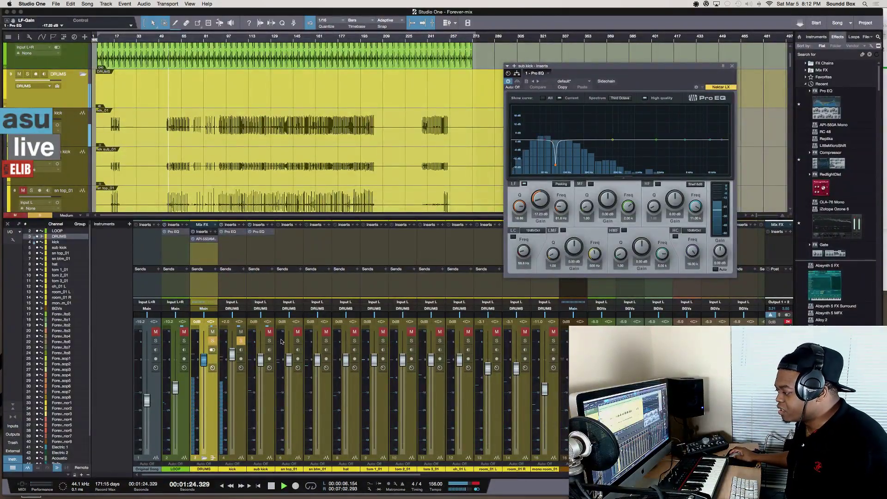
{"action": "key", "text": "space"}
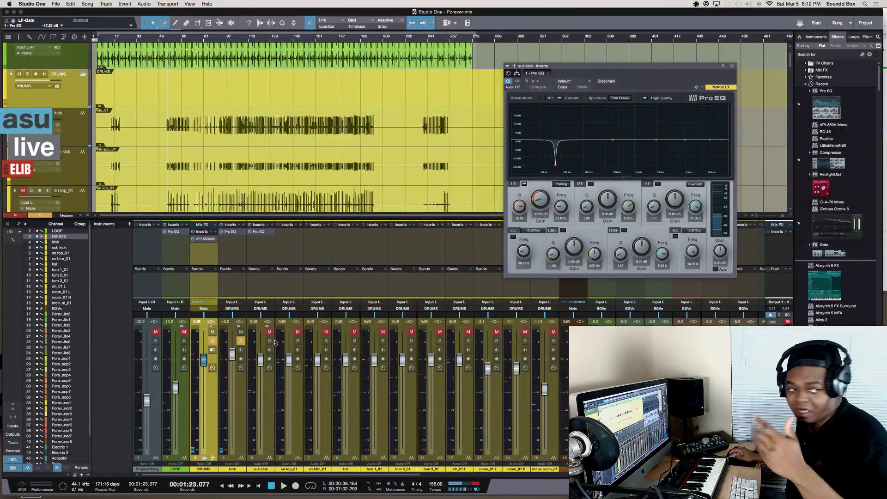
Solo the sub kick together with the kick and compare playback with the sub kick's Pro EQ bypassed and active
{"action": "left_click", "coordinate": [269, 341]}
{"action": "key", "text": "space"}
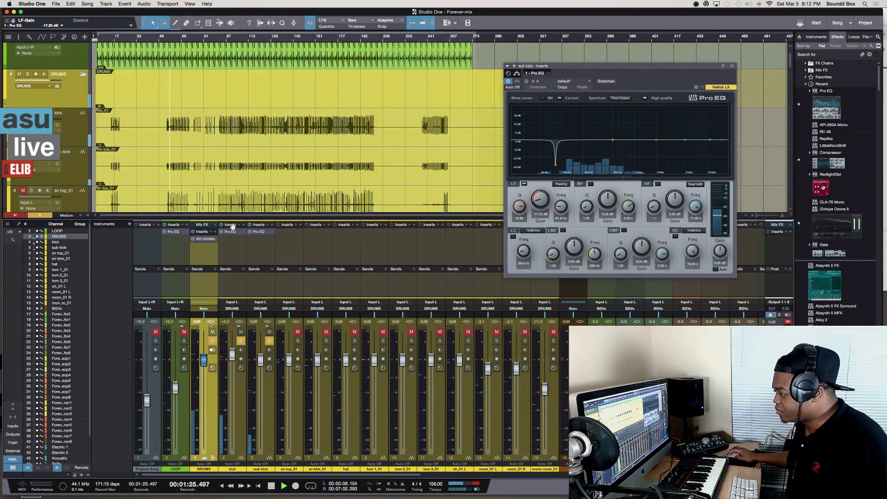
{"action": "left_click", "coordinate": [250, 231]}
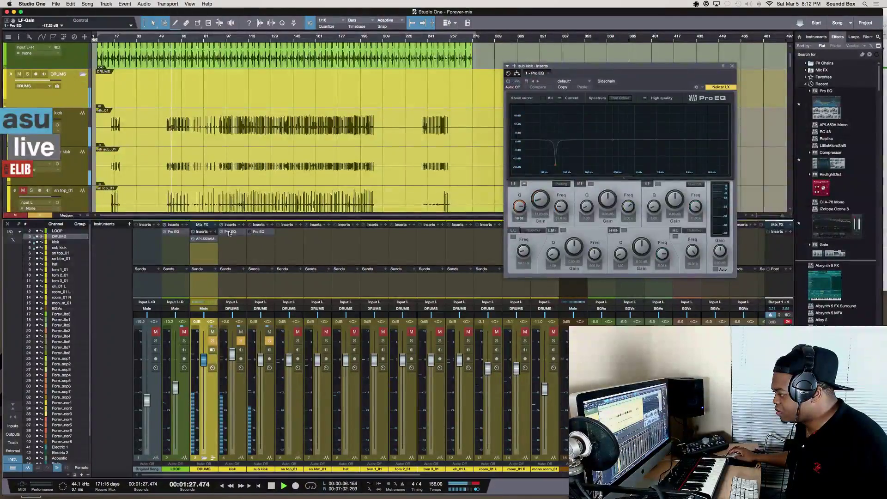
{"action": "left_click", "coordinate": [249, 233]}
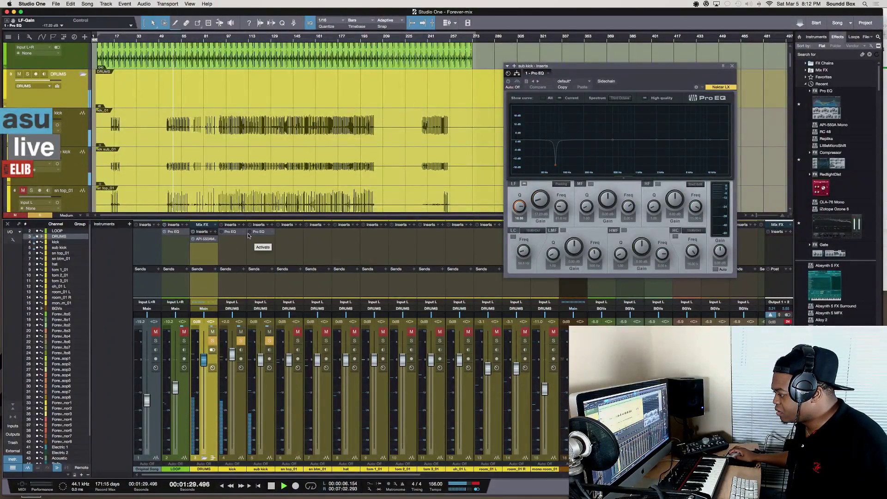
{"action": "left_click", "coordinate": [249, 232]}
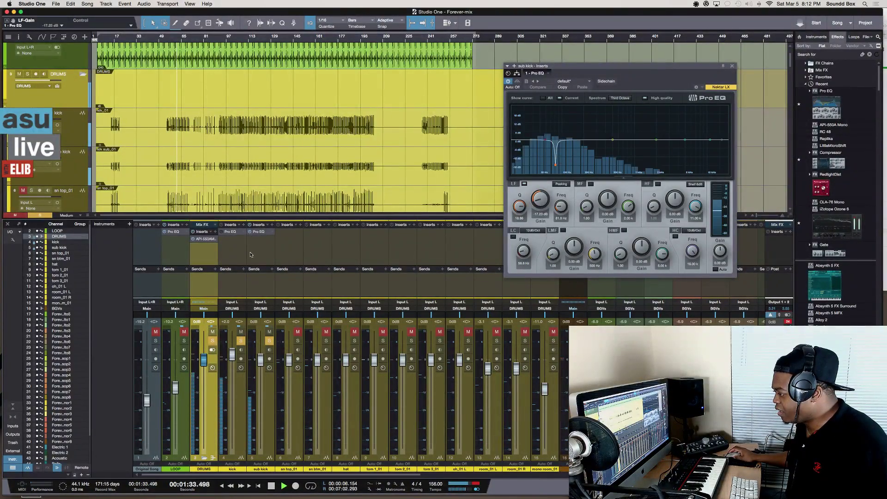
Remove the kick's solo and compare the sub kick alone with its Pro EQ bypassed and active
{"action": "left_click", "coordinate": [240, 341]}
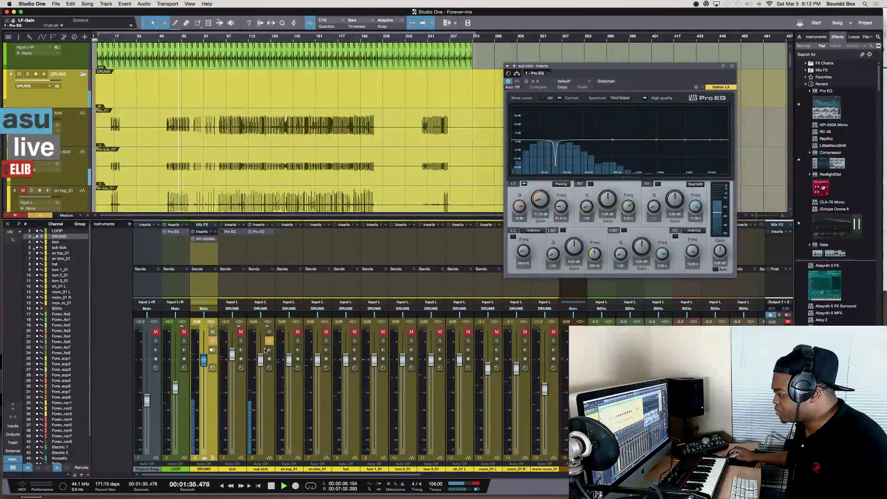
{"action": "left_click", "coordinate": [250, 232]}
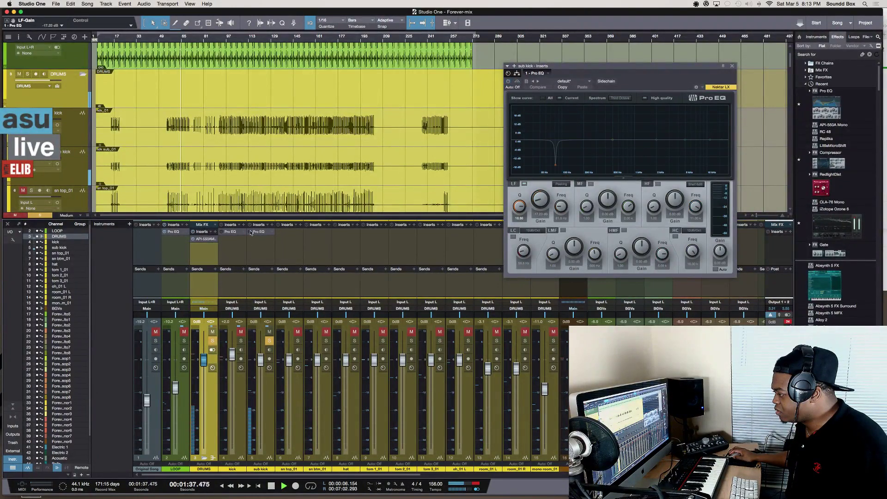
{"action": "left_click", "coordinate": [250, 232]}
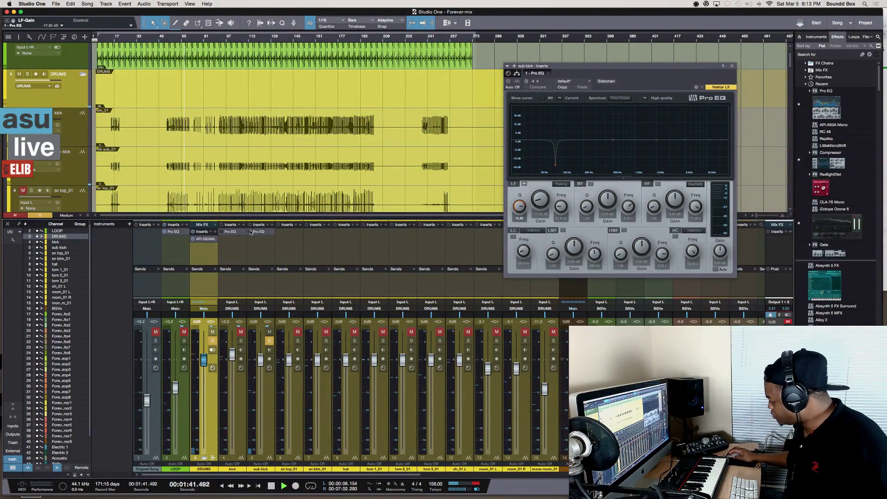
{"action": "left_click", "coordinate": [250, 232]}
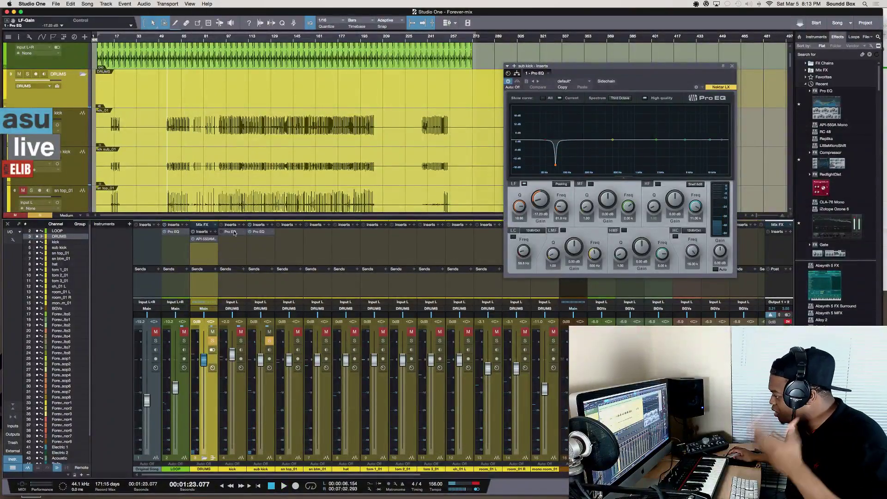
{"action": "key", "text": "space"}
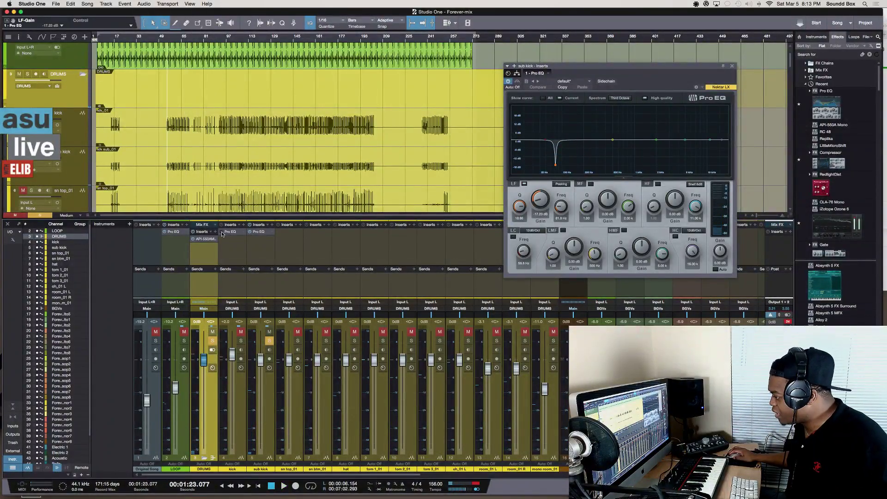
Play the sub kick, add the kick back to the solo during playback, and stop
{"action": "key", "text": "space"}
{"action": "left_click", "coordinate": [240, 341]}
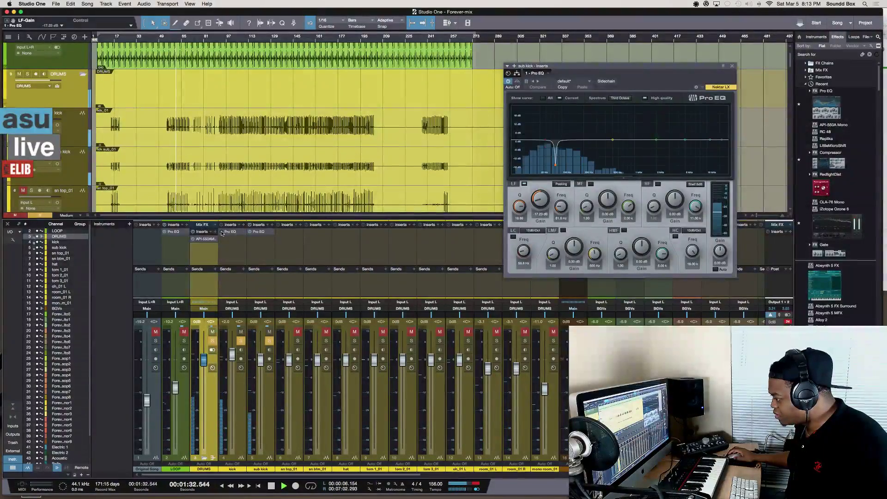
{"action": "key", "text": "space"}
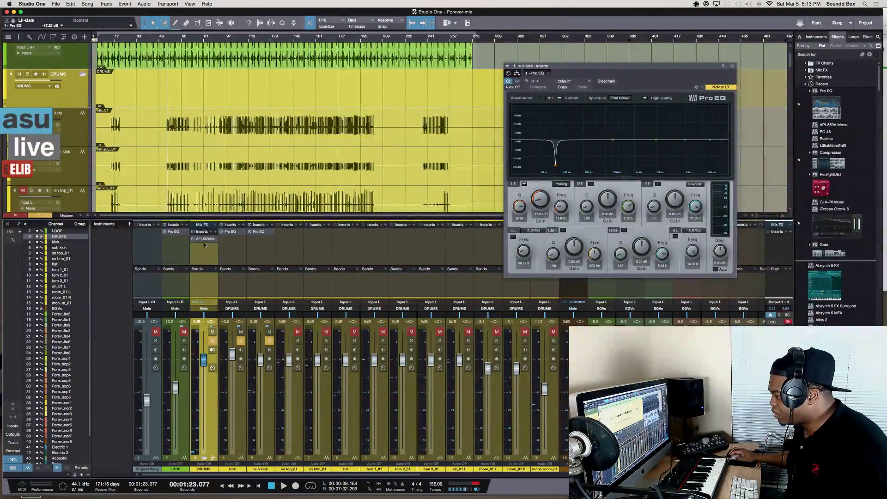
Copy the API-550A Mono equalizer from the DRUMS channel to the kick and remove it from DRUMS
{"action": "left_click_drag", "start_coordinate": [205, 239], "coordinate": [233, 232]}
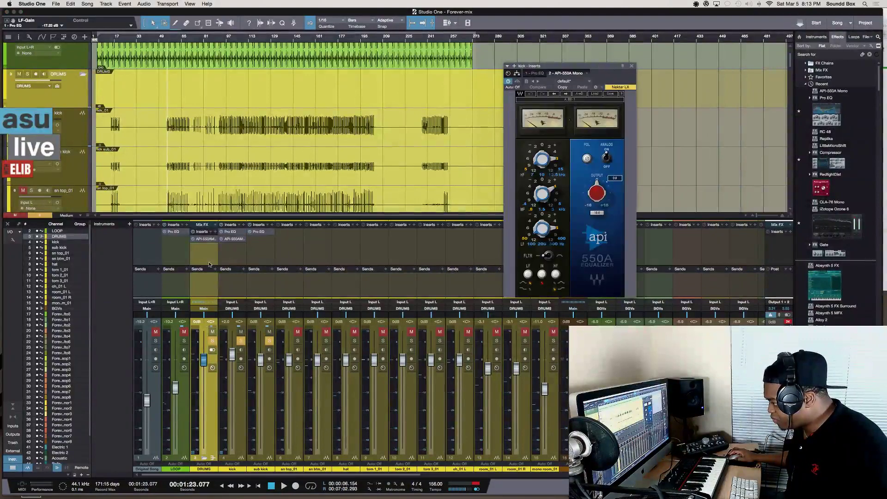
{"action": "left_click", "coordinate": [214, 241]}
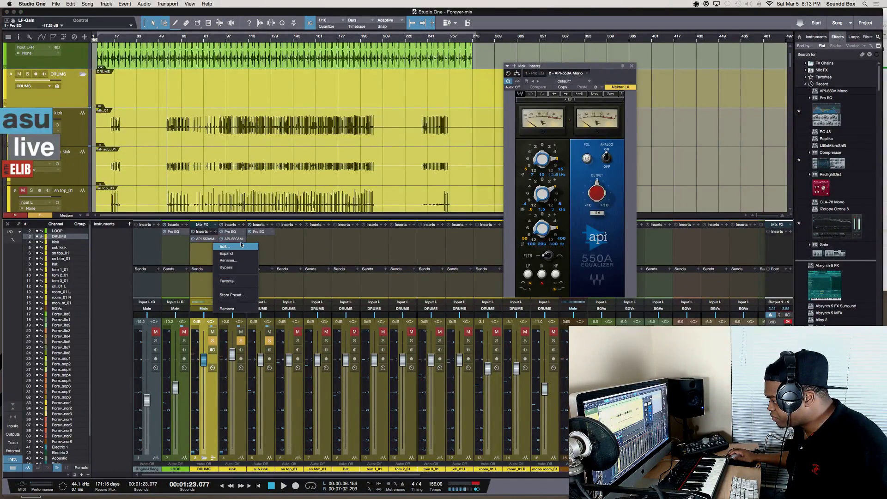
{"action": "left_click", "coordinate": [229, 309]}
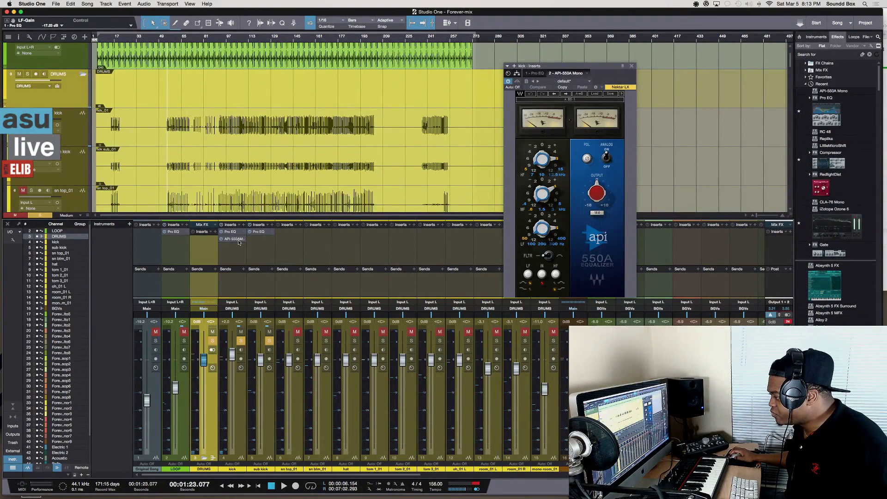
Move the API-550A Mono ahead of the Pro EQ in the kick's inserts and audition the new order
{"action": "left_click_drag", "start_coordinate": [233, 240], "coordinate": [232, 231]}
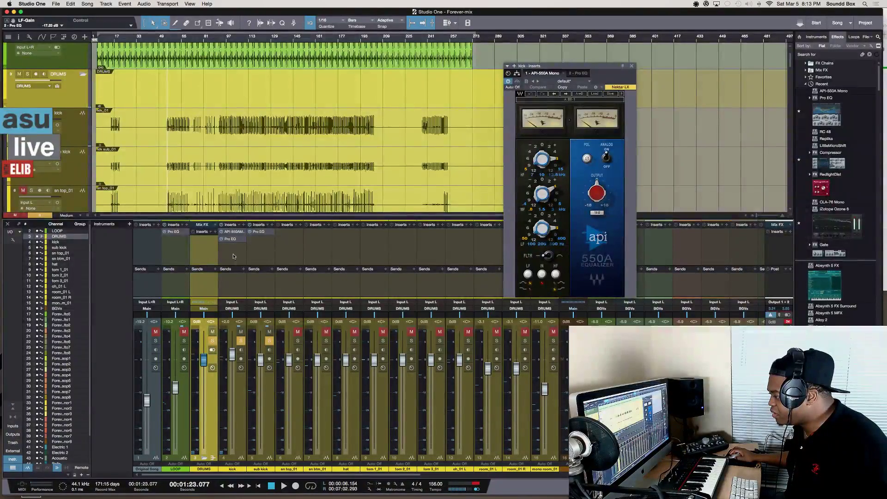
{"action": "key", "text": "space"}
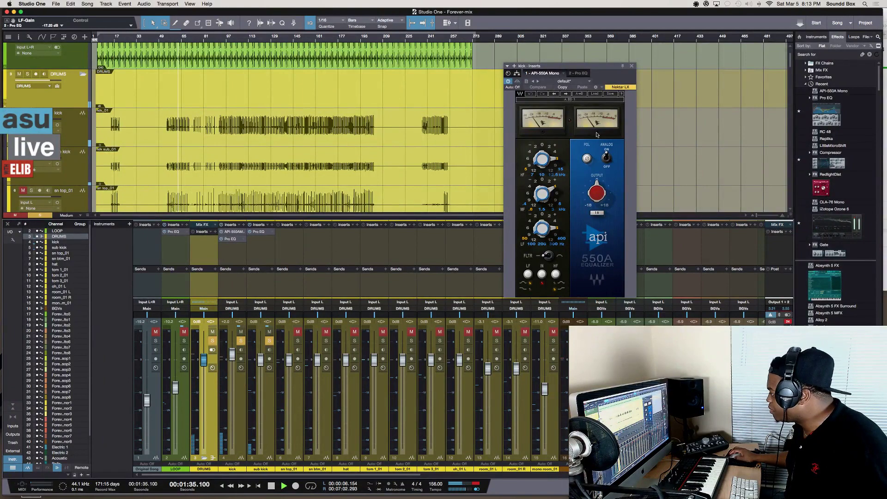
{"action": "key", "text": "space"}
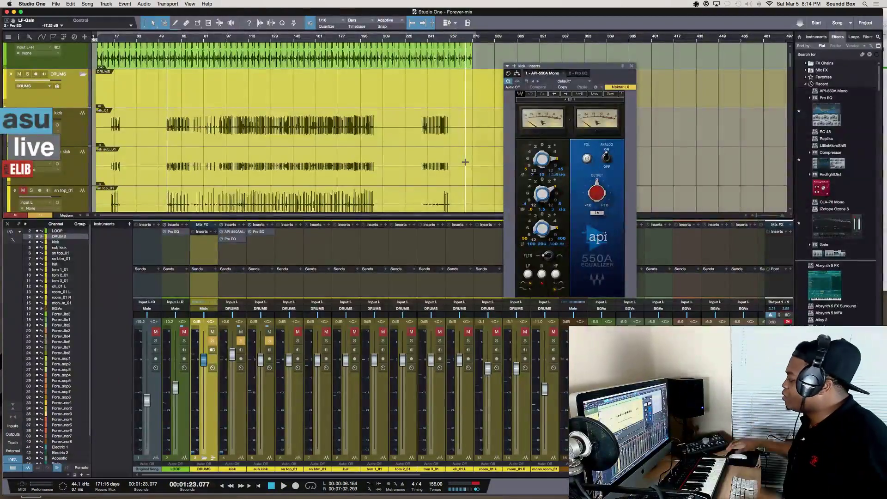
Browse the API-550A's drum presets on the kick and step through neighbouring factory presets, including PA Default, during playback
{"action": "left_click", "coordinate": [595, 95]}
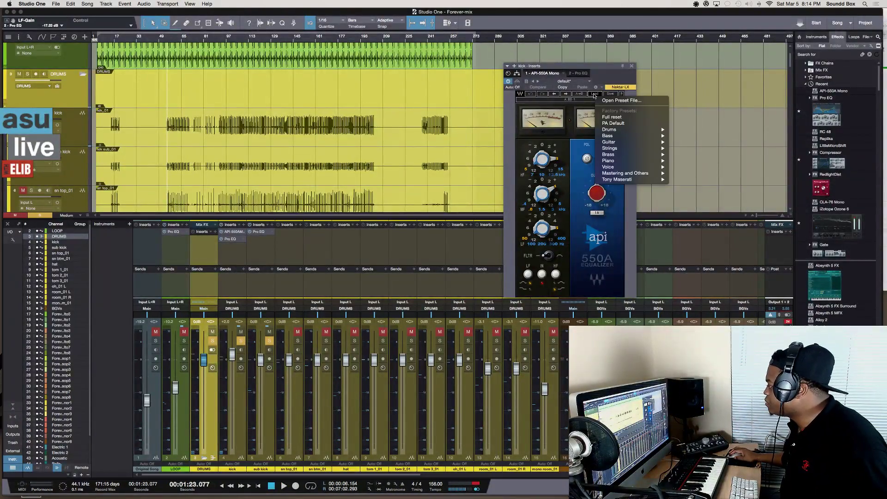
{"action": "mouse_move", "coordinate": [627, 133]}
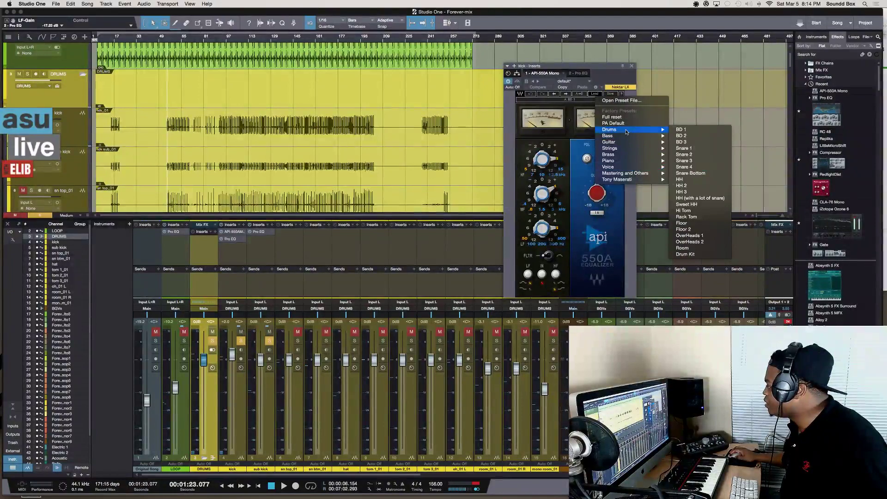
{"action": "left_click", "coordinate": [575, 149]}
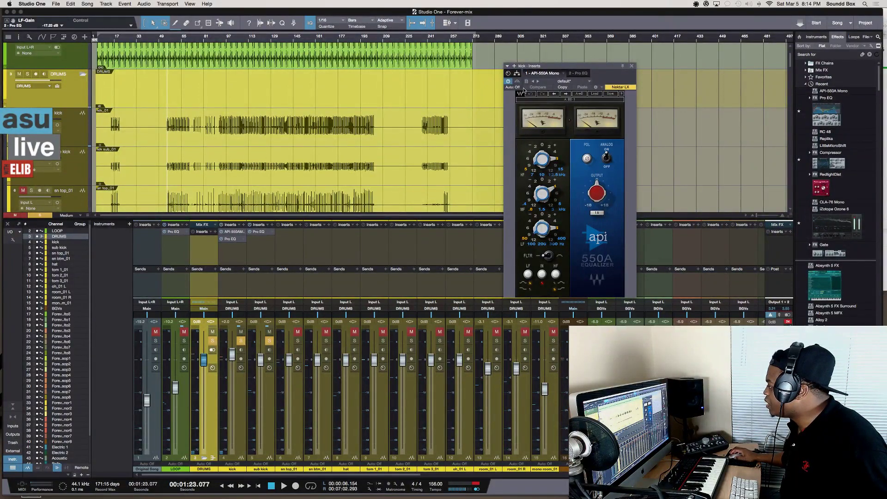
{"action": "key", "text": "space"}
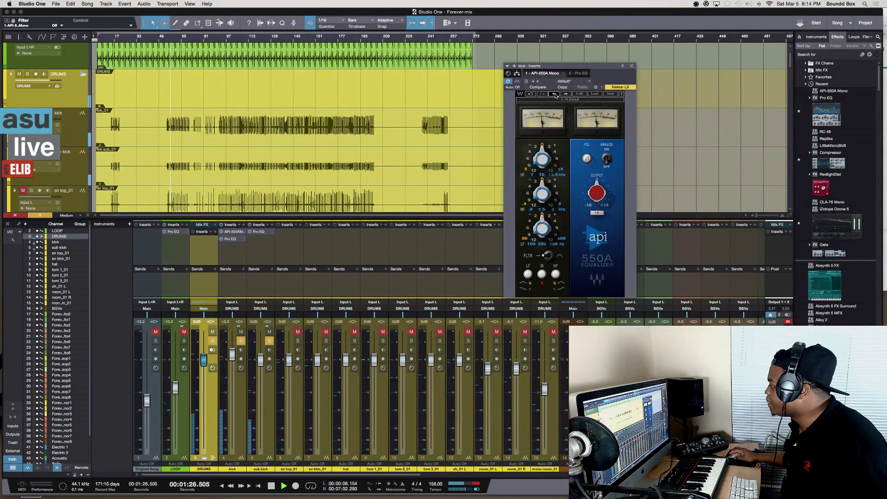
{"action": "left_click", "coordinate": [567, 94]}
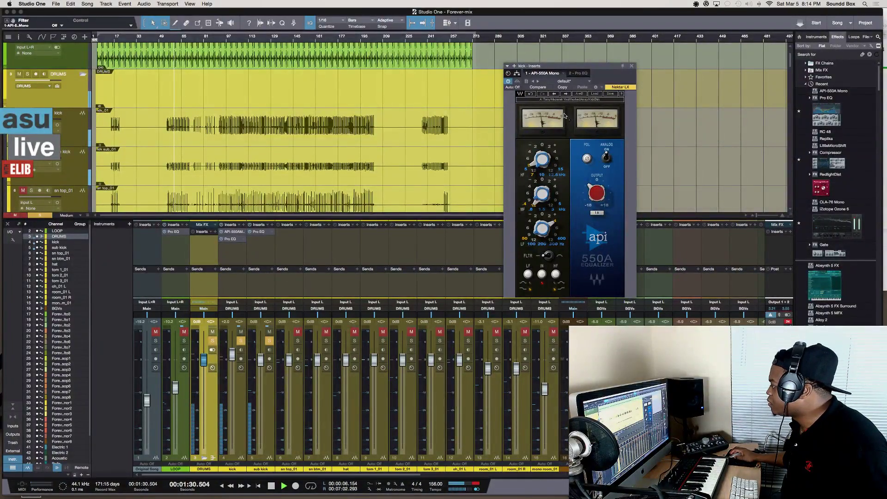
{"action": "left_click", "coordinate": [567, 94]}
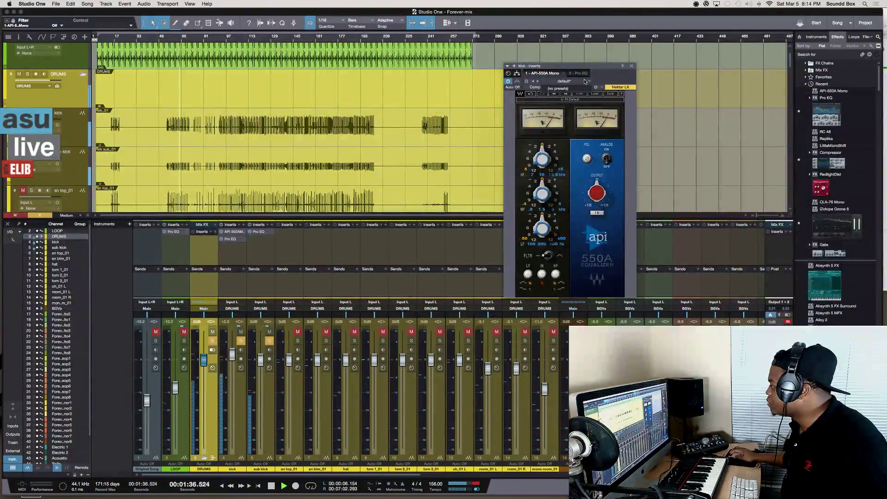
Load the BD 1 drum preset in the kick's API-550A, compare it with BD 2 during playback, and finish on BD 1
{"action": "left_click", "coordinate": [596, 94]}
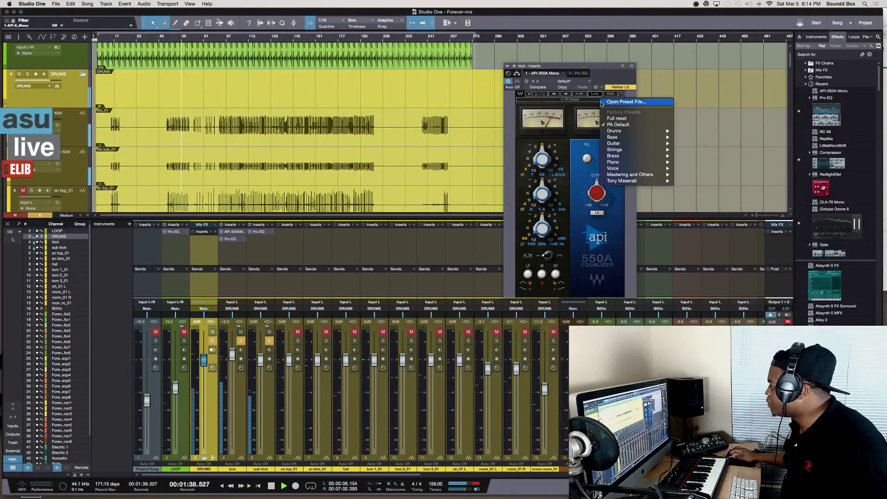
{"action": "mouse_move", "coordinate": [646, 131]}
{"action": "left_click", "coordinate": [688, 130]}
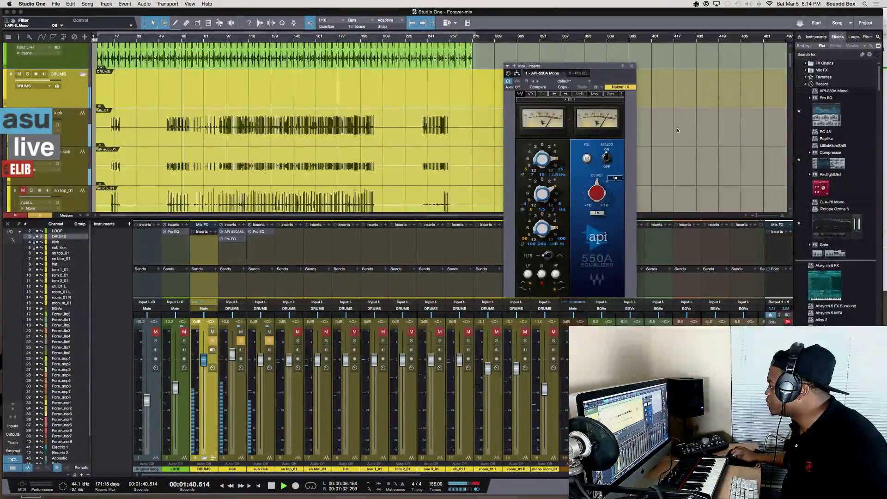
{"action": "left_click", "coordinate": [566, 94]}
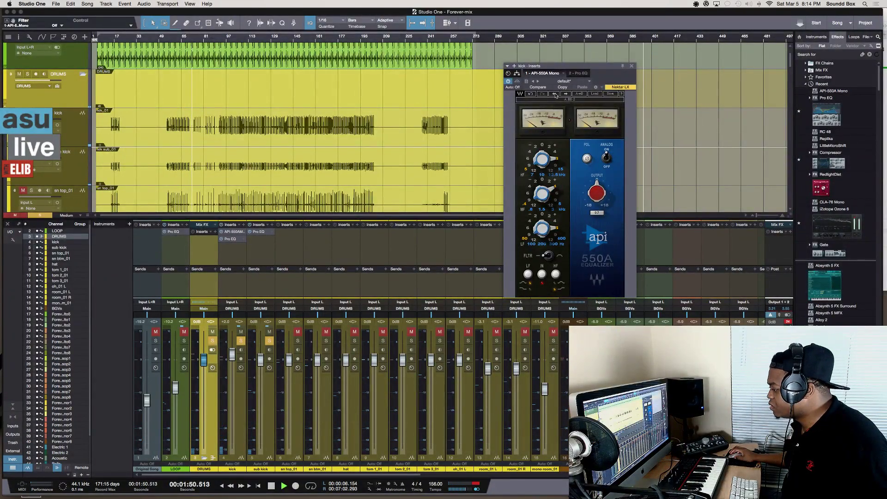
{"action": "key", "text": "b"}
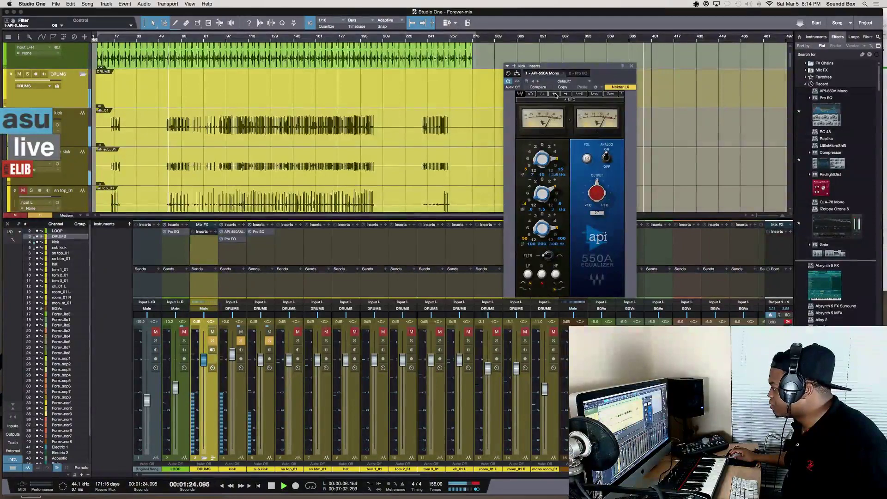
{"action": "left_click", "coordinate": [555, 95]}
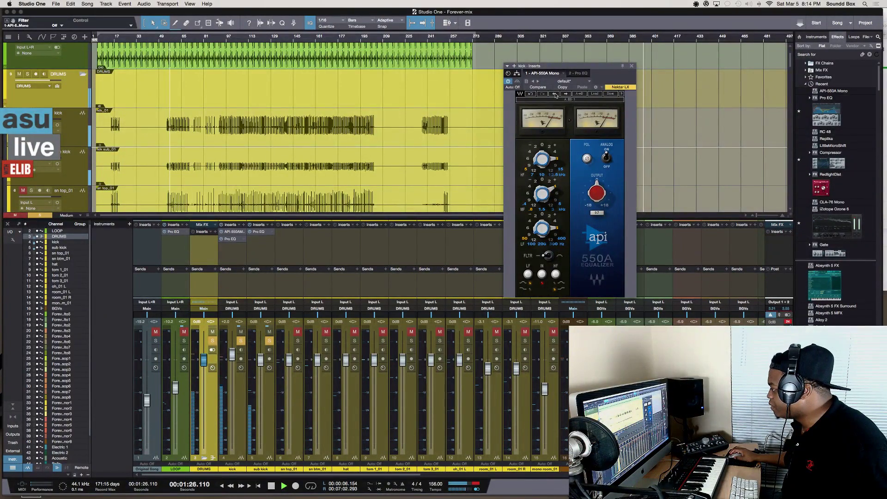
{"action": "key", "text": "space"}
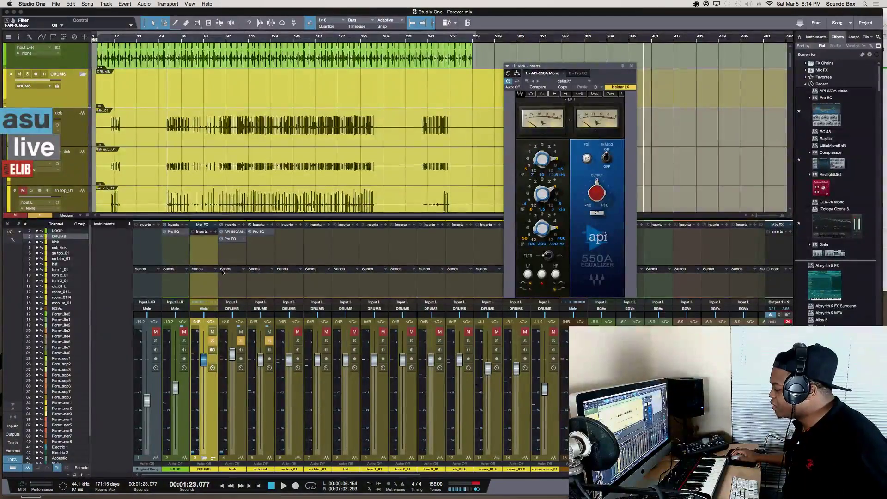
Disarm recording on the kick and set the input of all channels from Original Song through Organ to None
{"action": "left_click", "coordinate": [234, 252]}
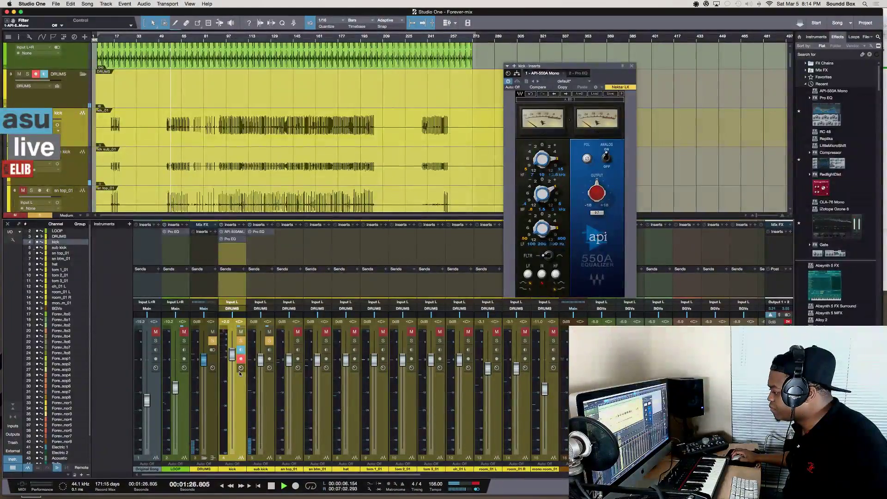
{"action": "key", "text": "r"}
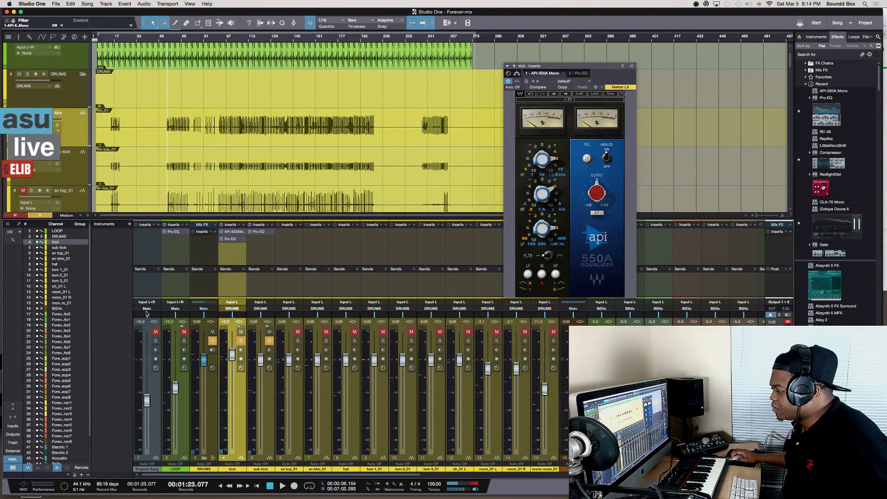
{"action": "left_click", "coordinate": [147, 469]}
{"action": "left_click", "coordinate": [147, 469]}
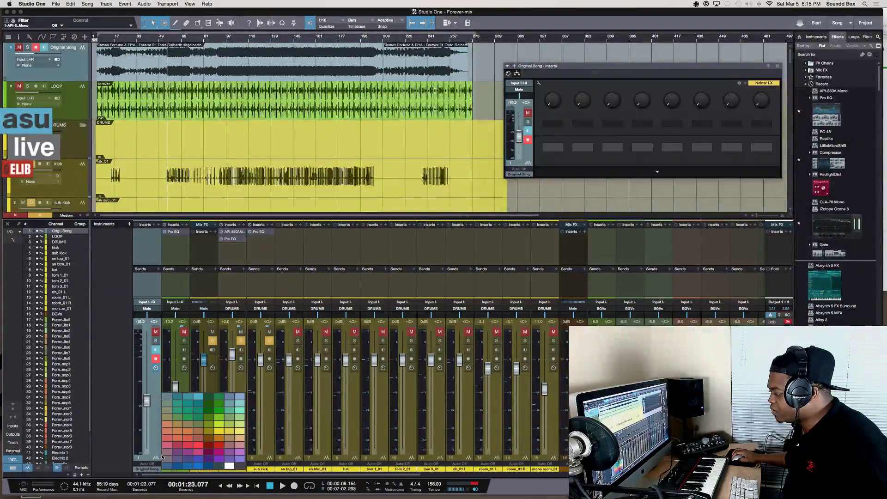
{"action": "scroll", "coordinate": [487, 419], "scroll_direction": "right", "scroll_amount": 10}
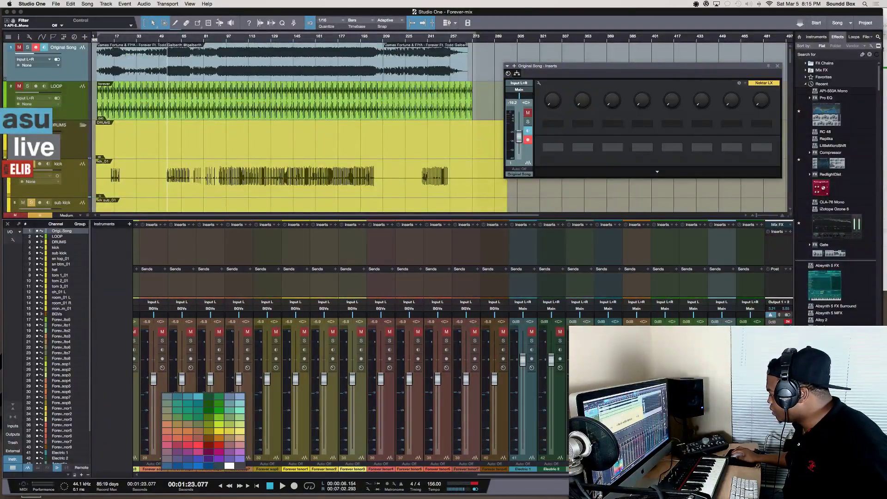
{"action": "key", "text": "Escape"}
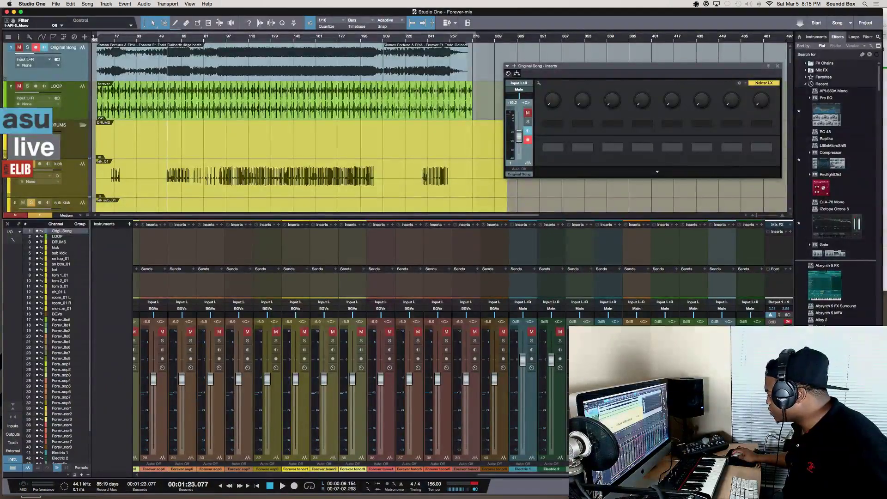
{"action": "key", "text": "Up"}
{"action": "scroll", "coordinate": [416, 402], "scroll_direction": "left", "scroll_amount": 10}
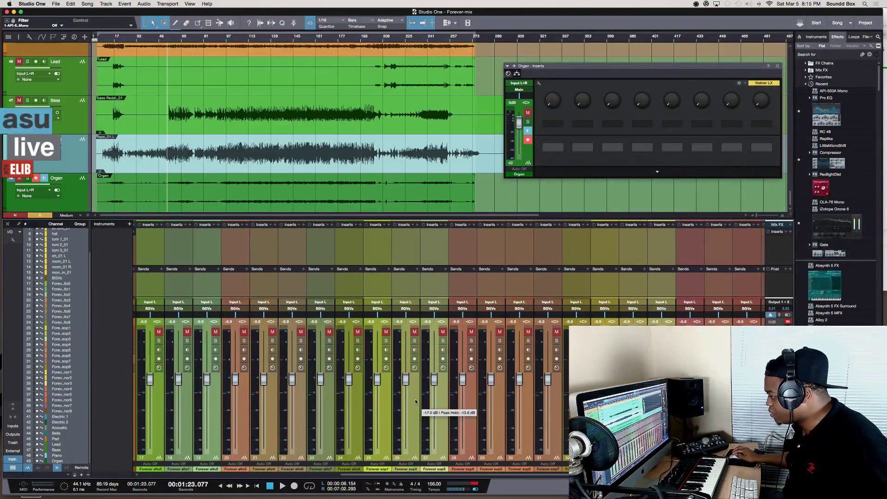
{"action": "left_click", "coordinate": [296, 303]}
{"action": "left_click", "coordinate": [298, 309]}
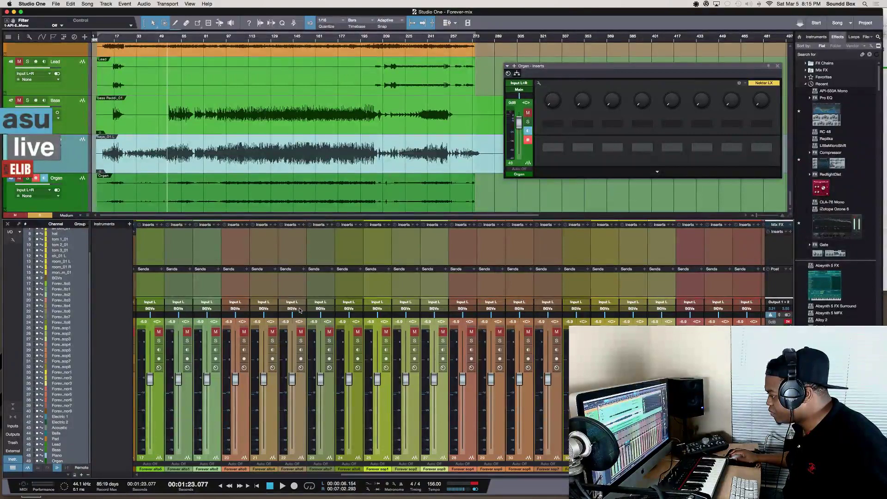
{"action": "scroll", "coordinate": [300, 330], "scroll_direction": "left", "scroll_amount": 10}
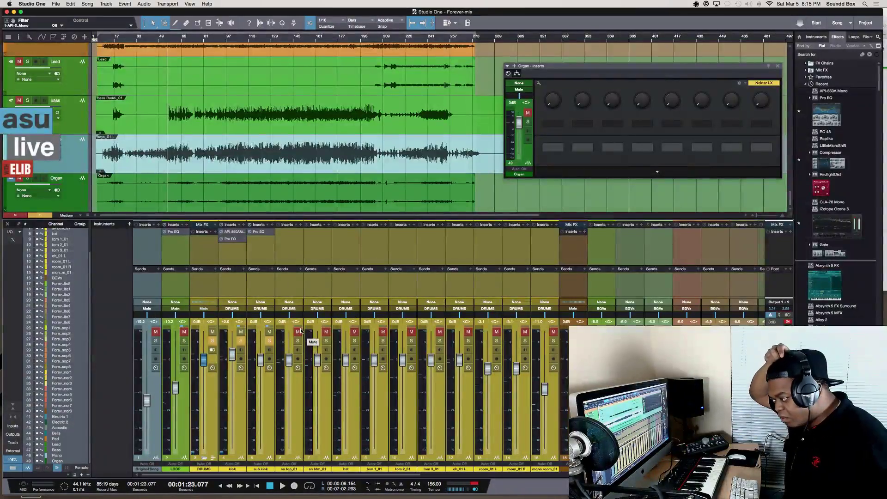
Select the snare top, snare bottom and sub kick channels in turn, play briefly, and return to the snare top
{"action": "left_click", "coordinate": [299, 427]}
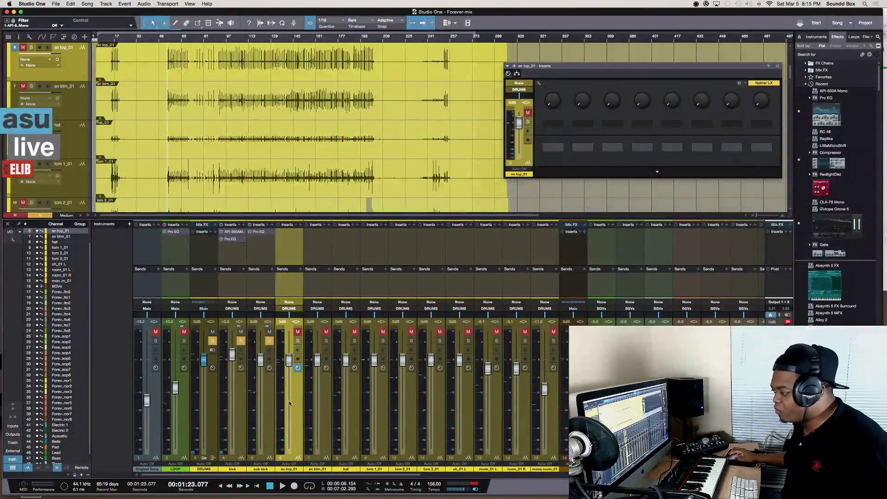
{"action": "left_click", "coordinate": [325, 398]}
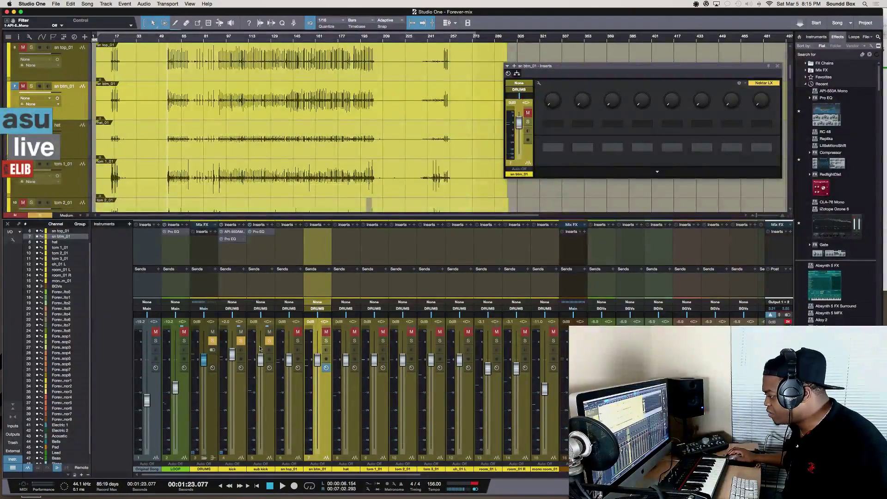
{"action": "left_click", "coordinate": [296, 410]}
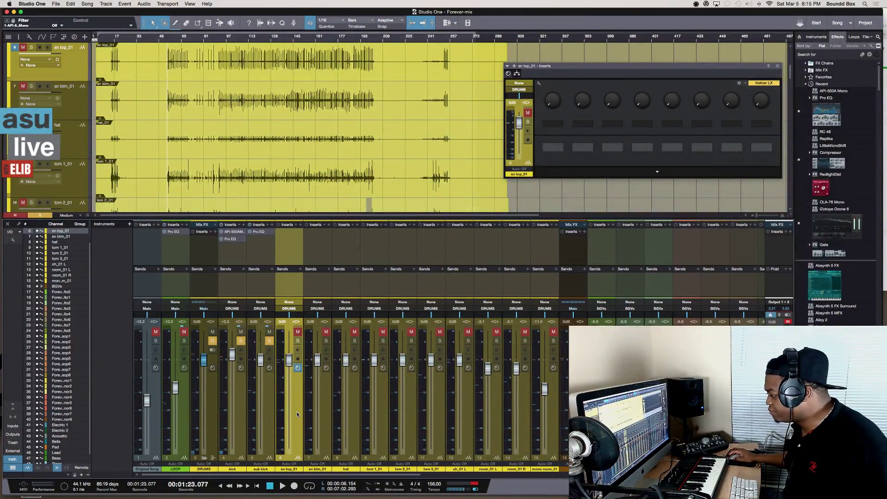
{"action": "left_click", "coordinate": [265, 436]}
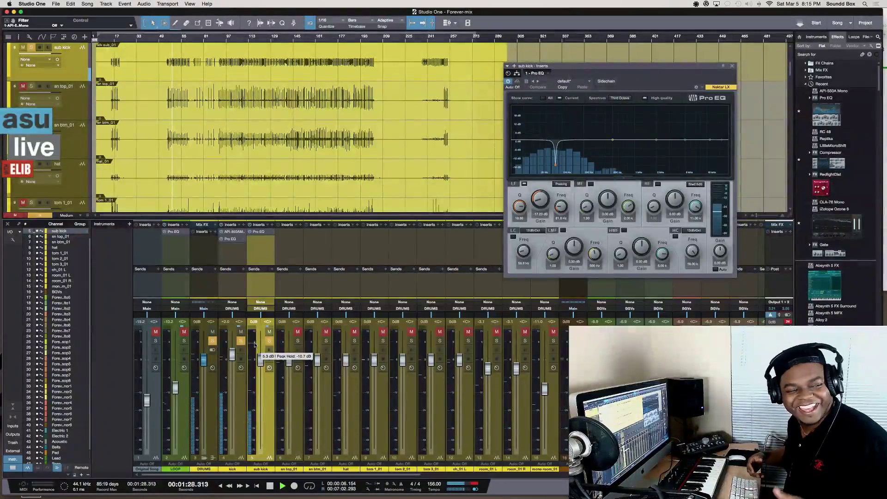
{"action": "key", "text": "space"}
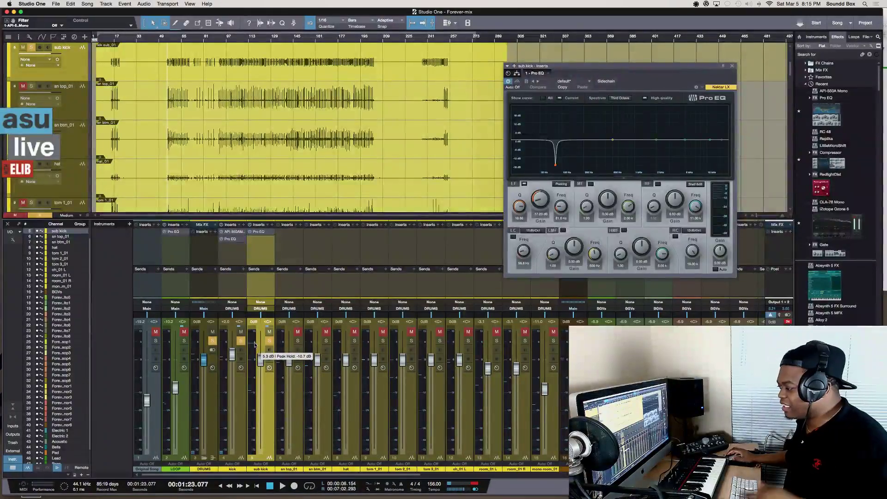
{"action": "left_click", "coordinate": [301, 392]}
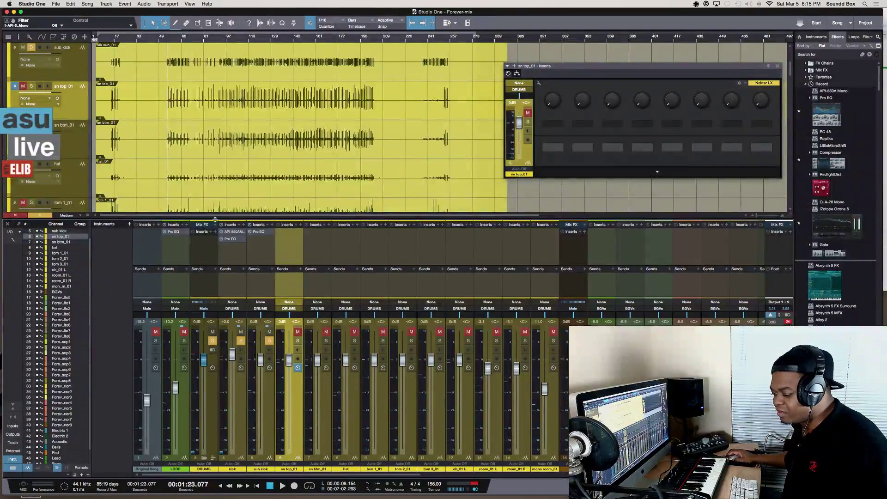
Play the soloed kick and sub kick, add the snare top to the solo during playback, and stop
{"action": "key", "text": "space"}
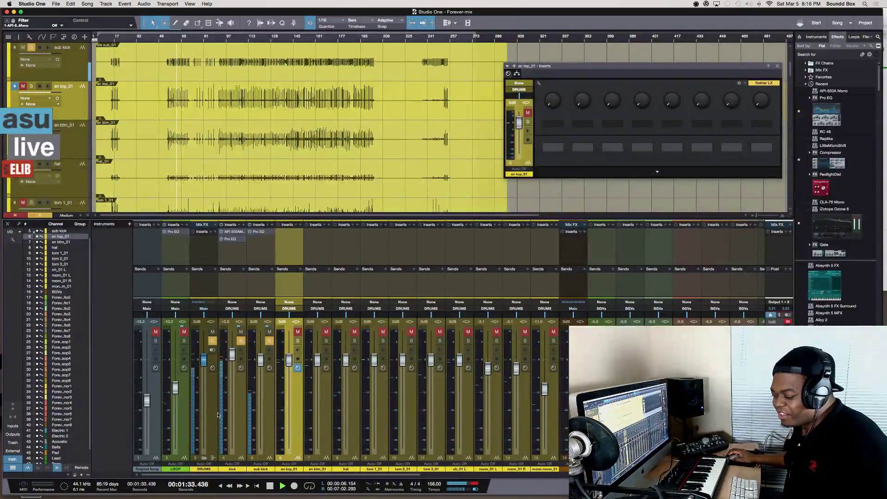
{"action": "key", "text": "space"}
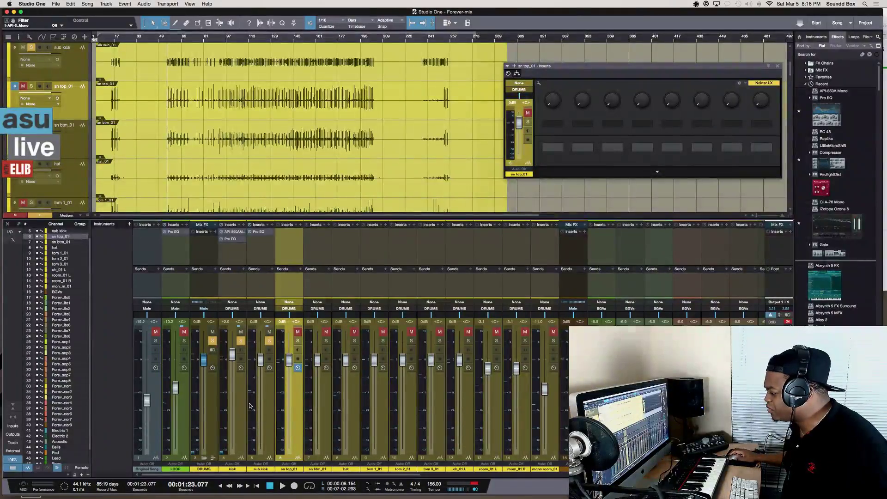
{"action": "key", "text": "space"}
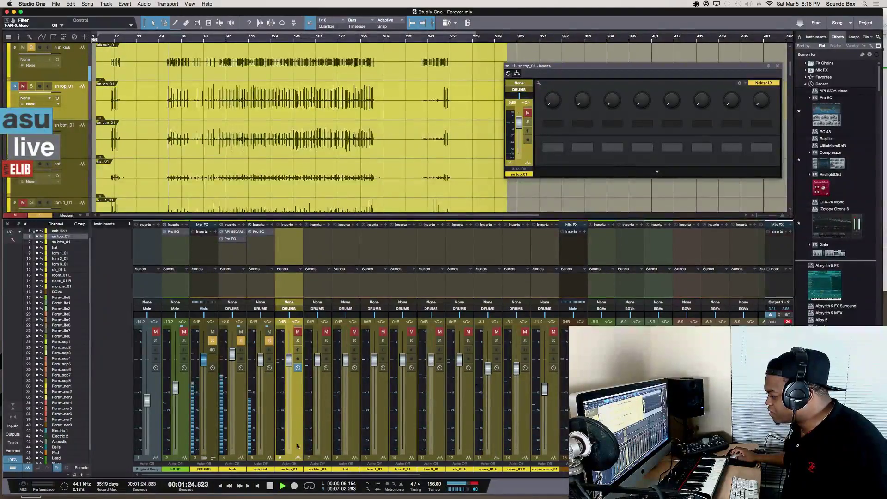
{"action": "left_click", "coordinate": [298, 340]}
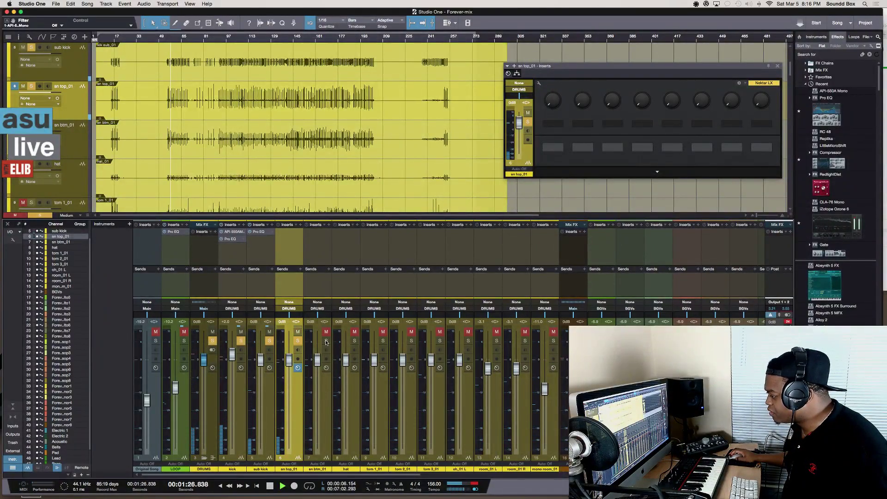
{"action": "key", "text": "space"}
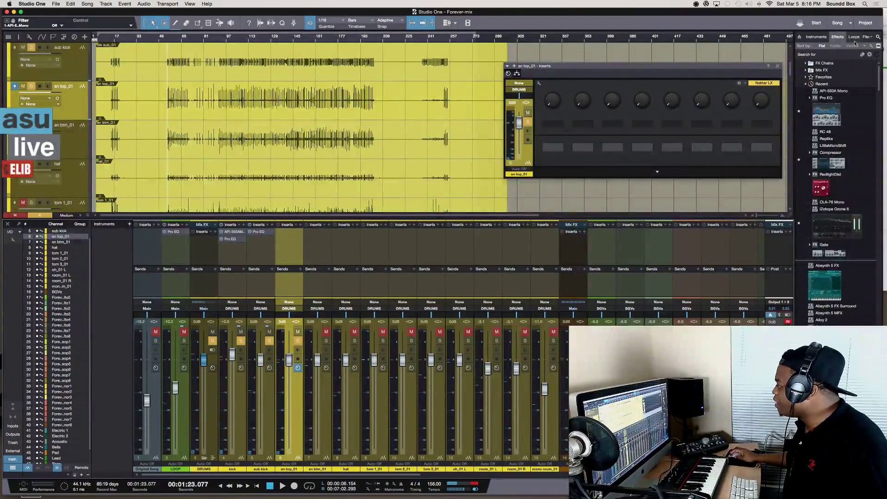
Search the effects for 76, insert the VC 76 compressor on the snare top channel and move its window aside
{"action": "left_click", "coordinate": [877, 38]}
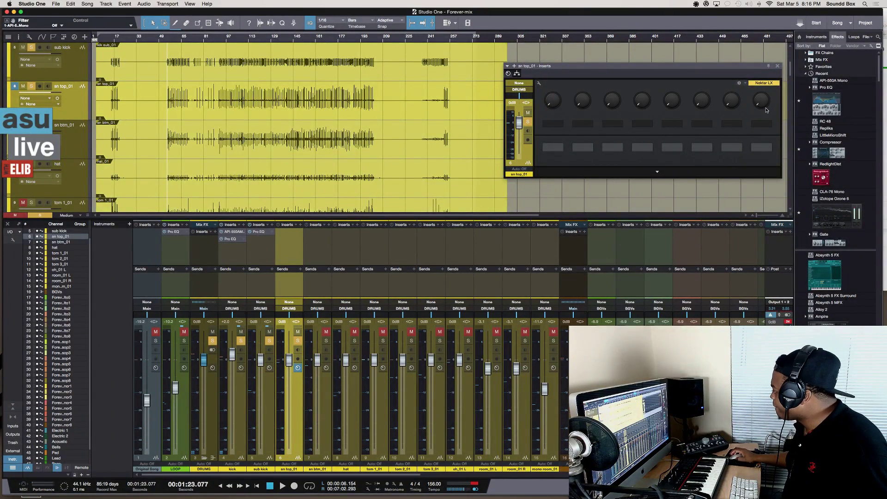
{"action": "left_click", "coordinate": [877, 38]}
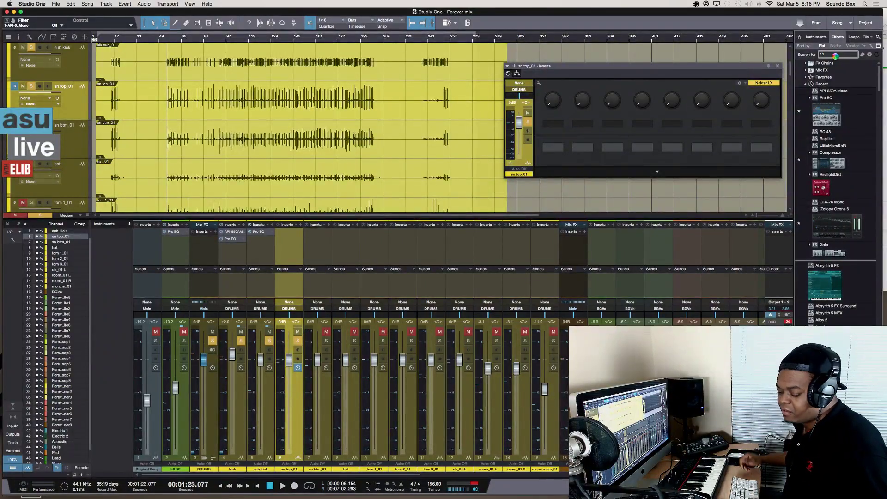
{"action": "type", "text": "11"}
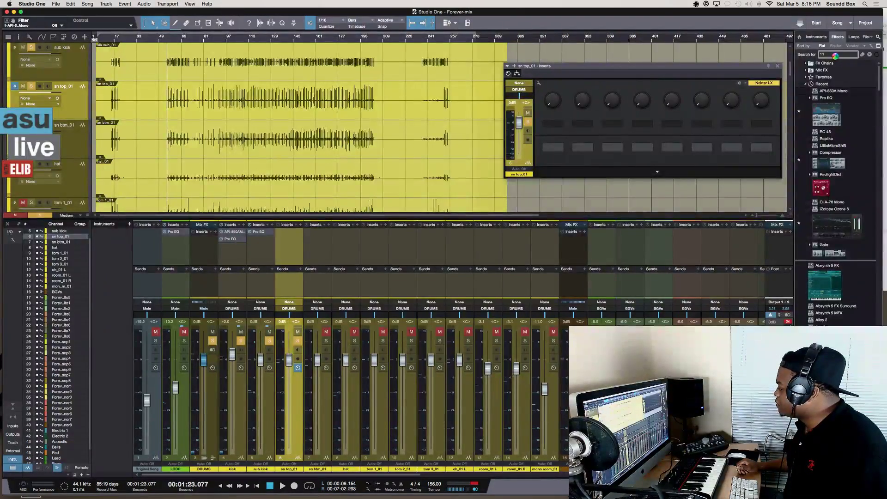
{"action": "type", "text": "76"}
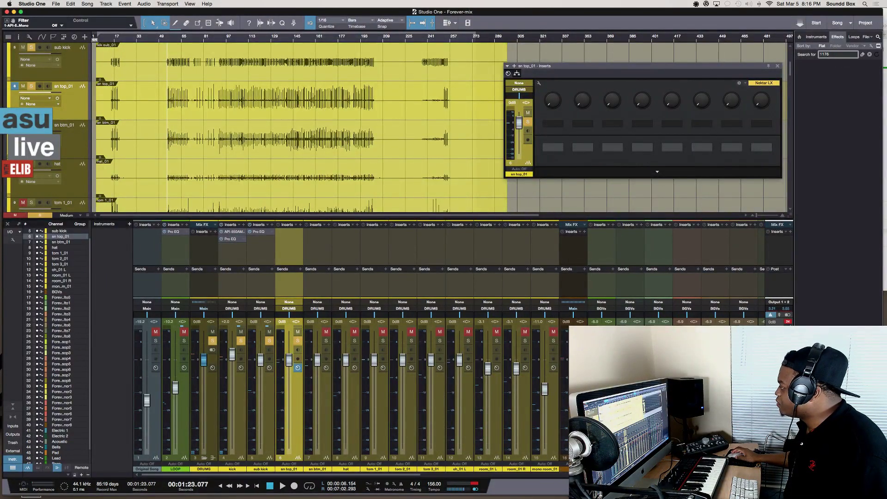
{"action": "key", "text": "BackSpace"}
{"action": "key", "text": "BackSpace"}
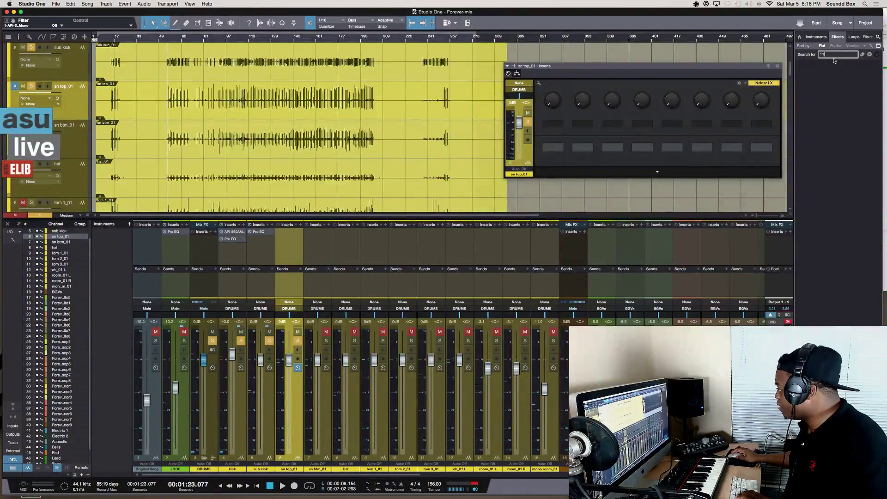
{"action": "key", "text": "BackSpace"}
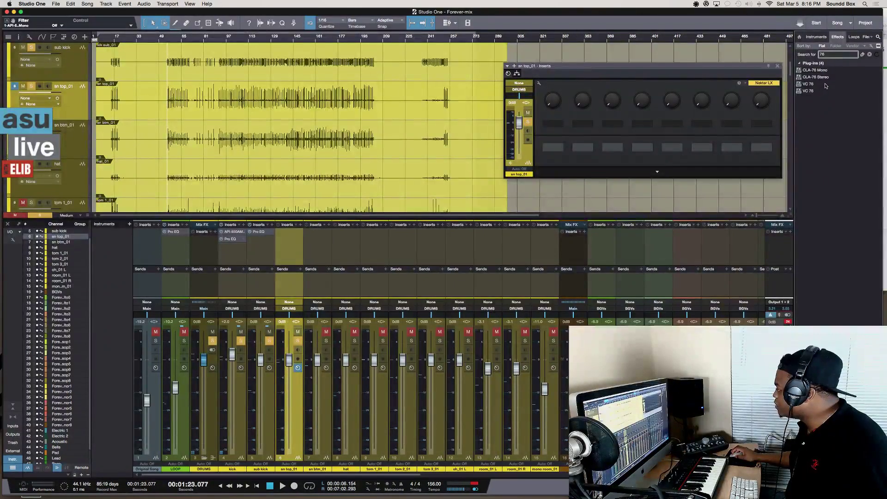
{"action": "left_click", "coordinate": [826, 84]}
{"action": "left_click_drag", "start_coordinate": [802, 88], "coordinate": [287, 236]}
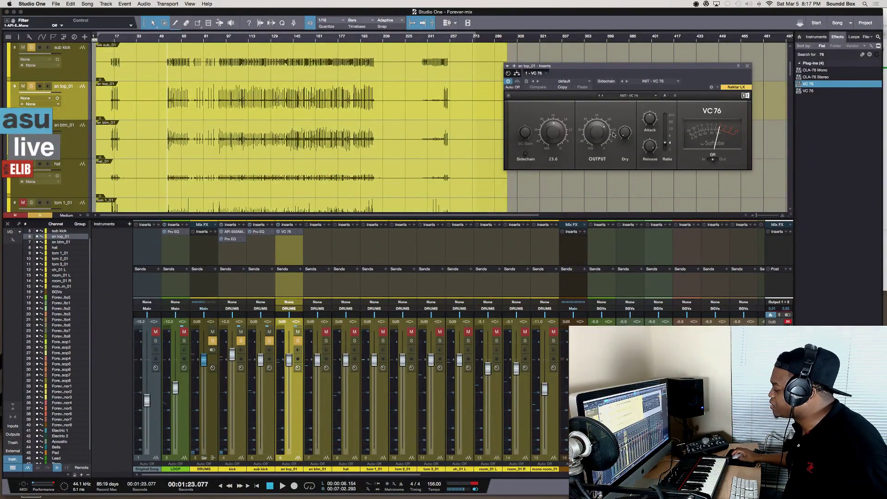
{"action": "left_click_drag", "start_coordinate": [605, 72], "coordinate": [456, 92]}
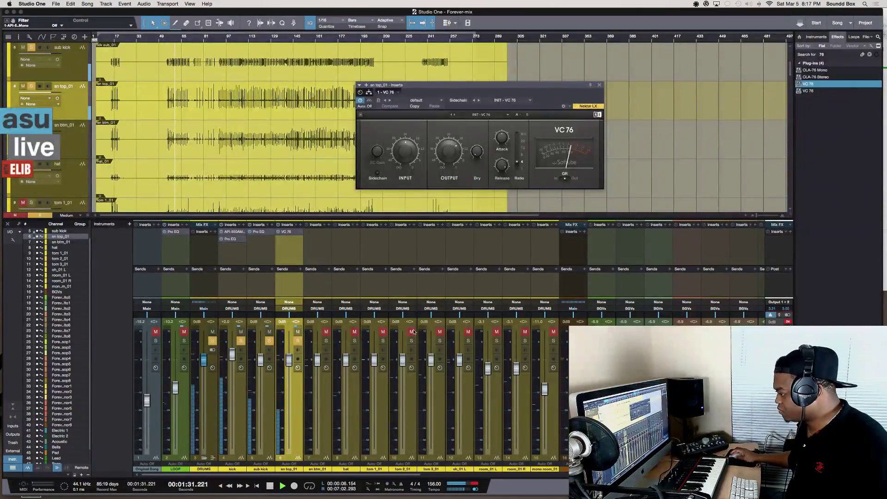
Try the All ratio in the snare top's VC 76 during playback and load the Snare factory preset
{"action": "left_click", "coordinate": [517, 134]}
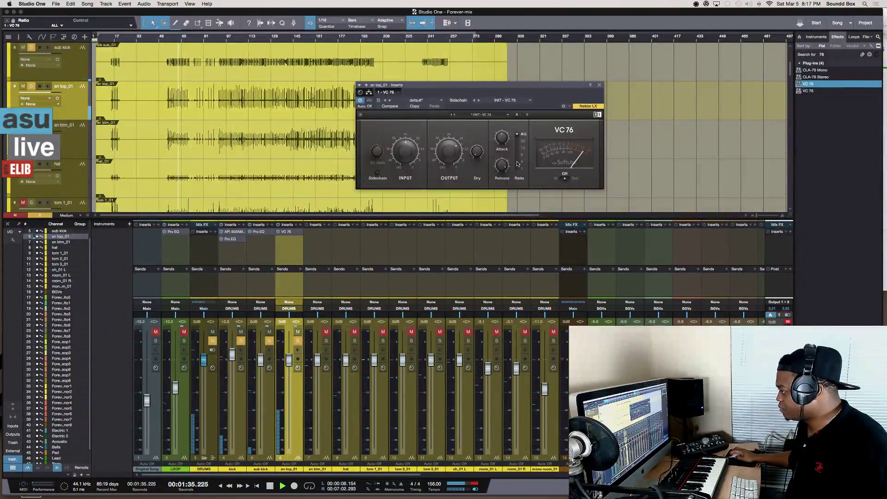
{"action": "left_click", "coordinate": [481, 115]}
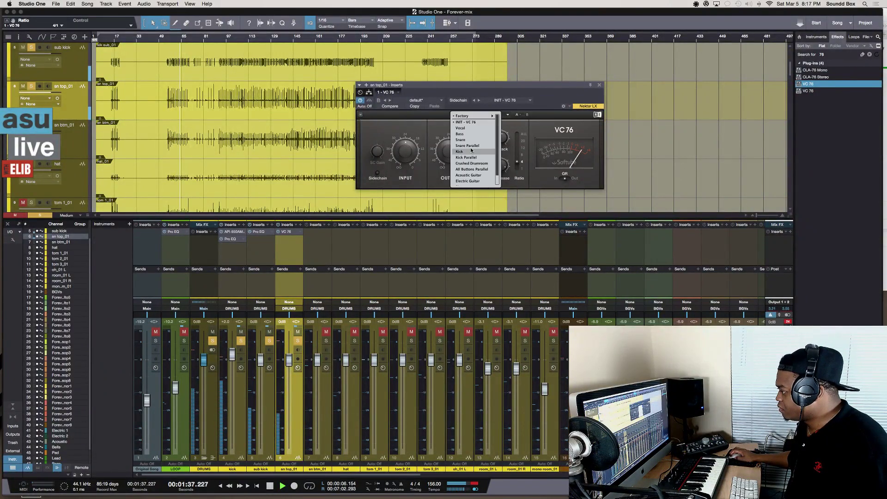
{"action": "left_click", "coordinate": [471, 141]}
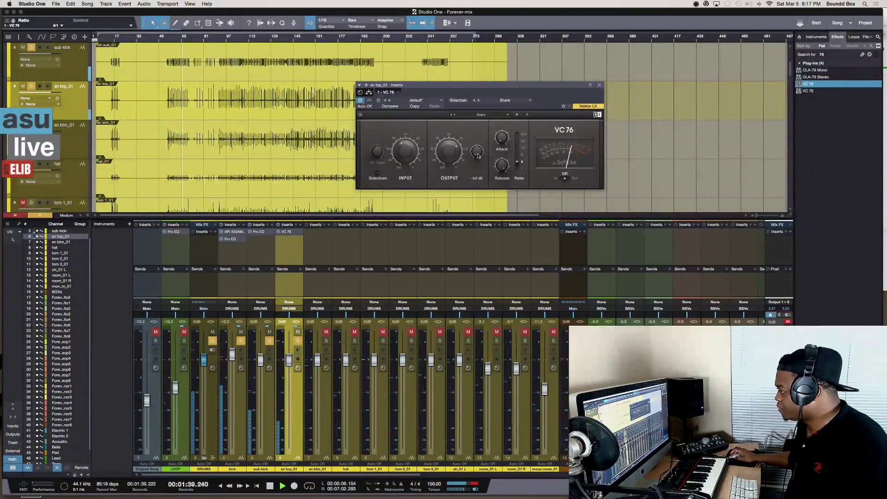
{"action": "key", "text": "space"}
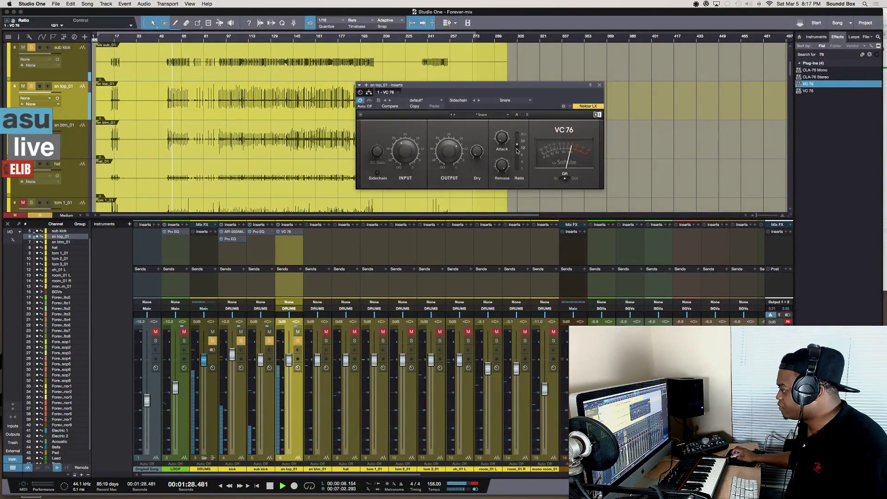
Set the VC 76 ratio to 8:1, dry level to -26.8 dB and attack to 2.6 during playback, and adjust its gain knobs
{"action": "mouse_move", "coordinate": [518, 154]}
{"action": "left_mouse_down"}
{"action": "mouse_move", "coordinate": [517, 143]}
{"action": "mouse_move", "coordinate": [518, 158]}
{"action": "left_mouse_up"}
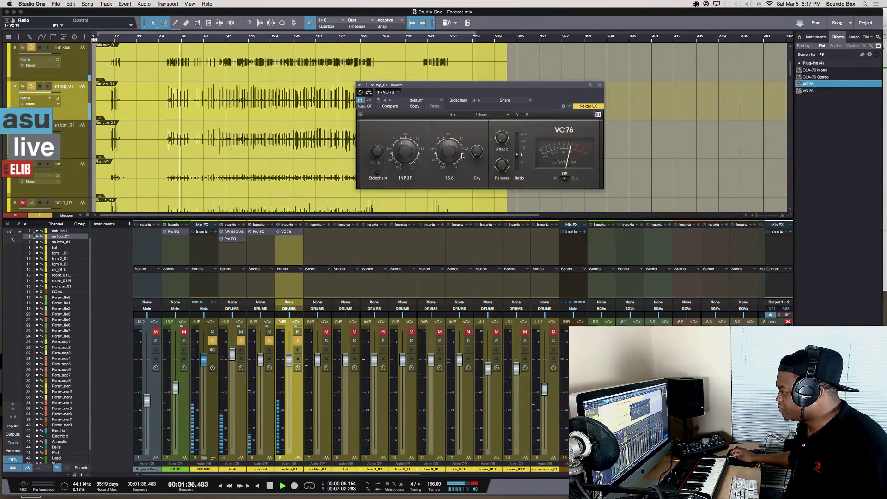
{"action": "left_click_drag", "start_coordinate": [477, 151], "coordinate": [504, 139]}
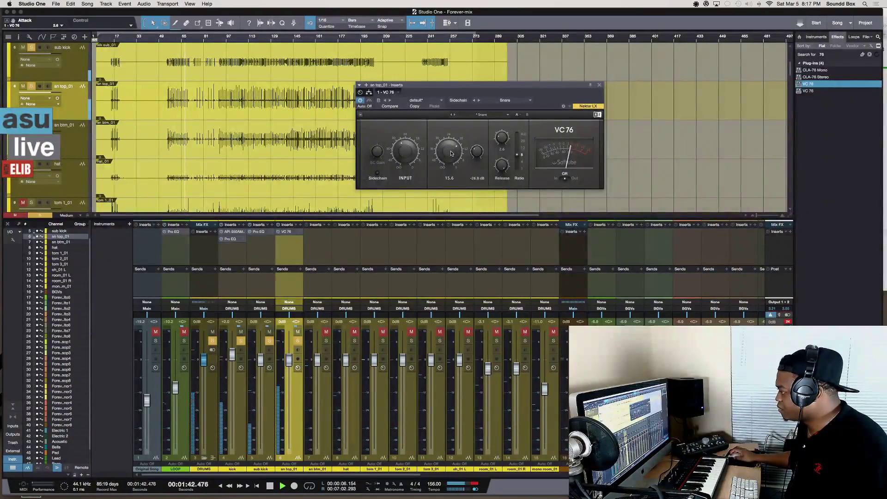
{"action": "left_click_drag", "start_coordinate": [448, 150], "coordinate": [405, 158]}
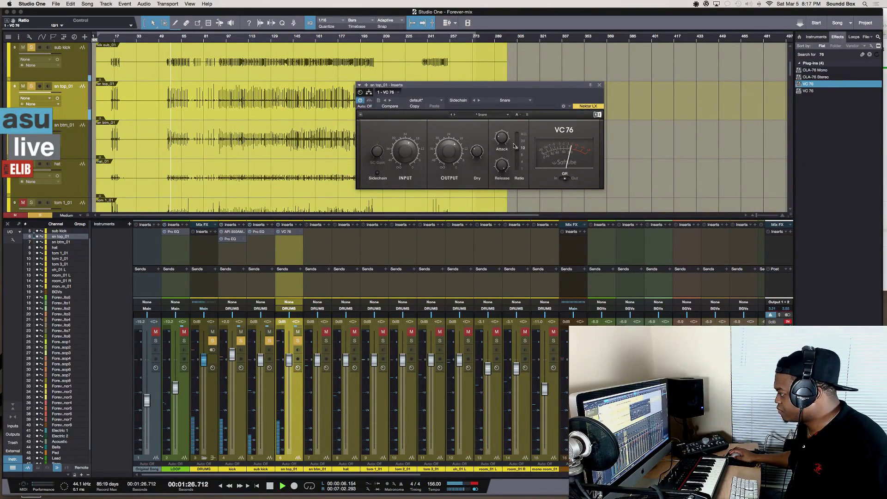
Set the snare top's VC 76 ratio to 20:1, output to 22.1 and input to about 18.2, and stop playback
{"action": "left_click_drag", "start_coordinate": [516, 144], "coordinate": [518, 141]}
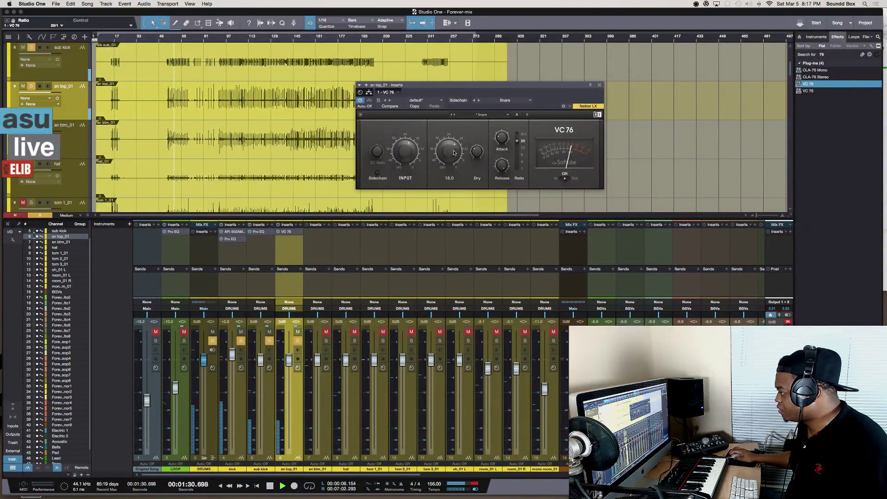
{"action": "mouse_move", "coordinate": [449, 150]}
{"action": "left_mouse_down"}
{"action": "mouse_move", "coordinate": [448, 138]}
{"action": "mouse_move", "coordinate": [412, 157]}
{"action": "mouse_move", "coordinate": [440, 163]}
{"action": "left_mouse_up"}
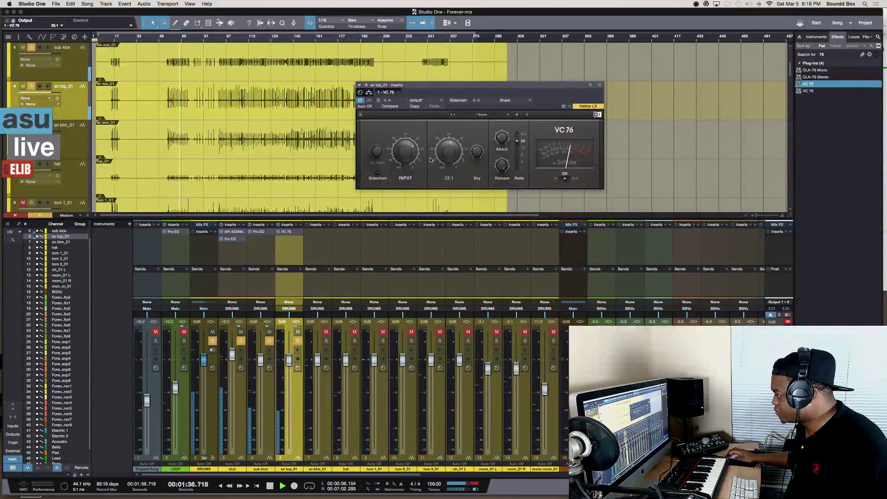
{"action": "left_click_drag", "start_coordinate": [406, 152], "coordinate": [411, 151]}
{"action": "key", "text": "space"}
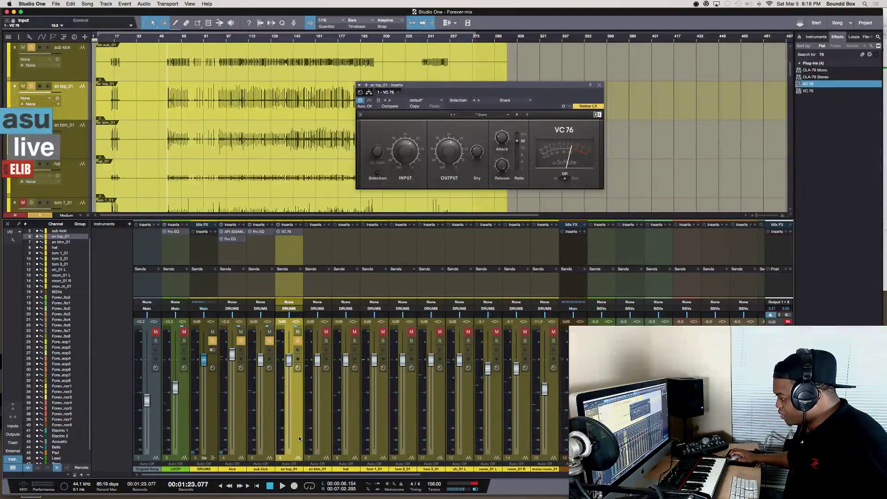
Lower the faders from snare top through mono room together, bringing tom 1 to -3.8 dB, and reselect only tom 1
{"action": "left_click", "coordinate": [546, 434], "text": "shift"}
{"action": "left_click_drag", "start_coordinate": [373, 362], "coordinate": [373, 372]}
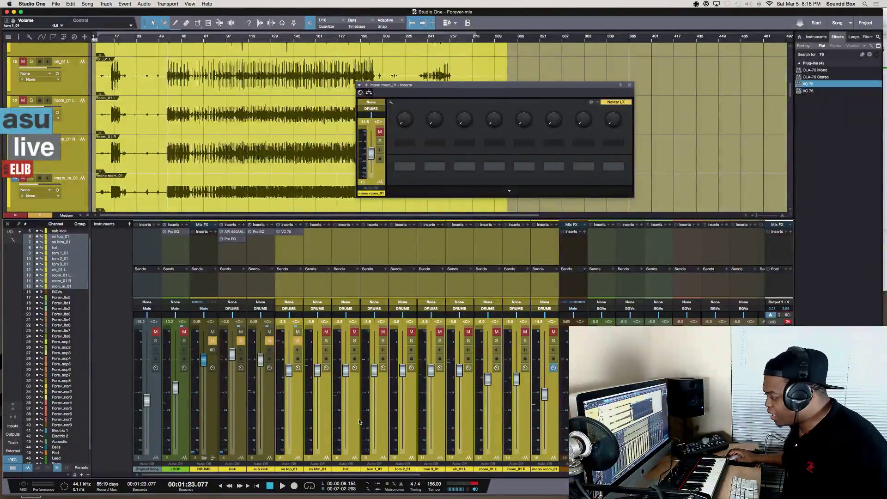
{"action": "left_click", "coordinate": [379, 406]}
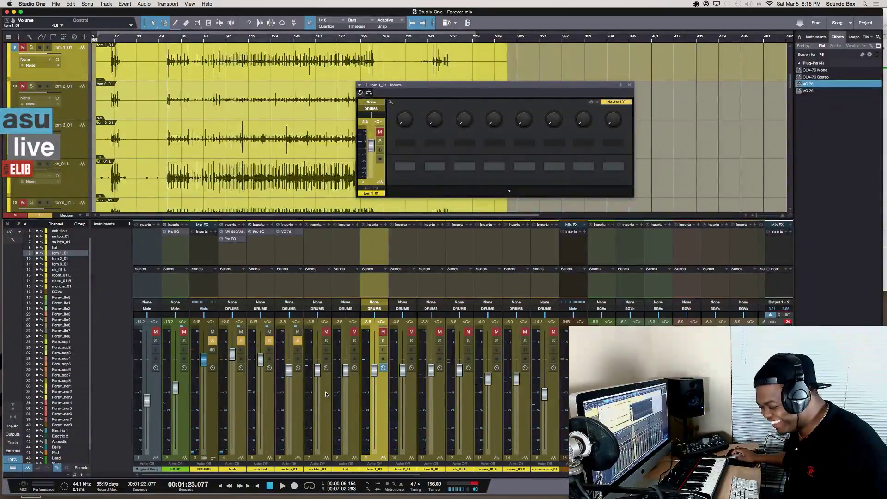
Add the snare bottom to the solo during playback, lower its fader to -8.1 dB and stop
{"action": "key", "text": "space"}
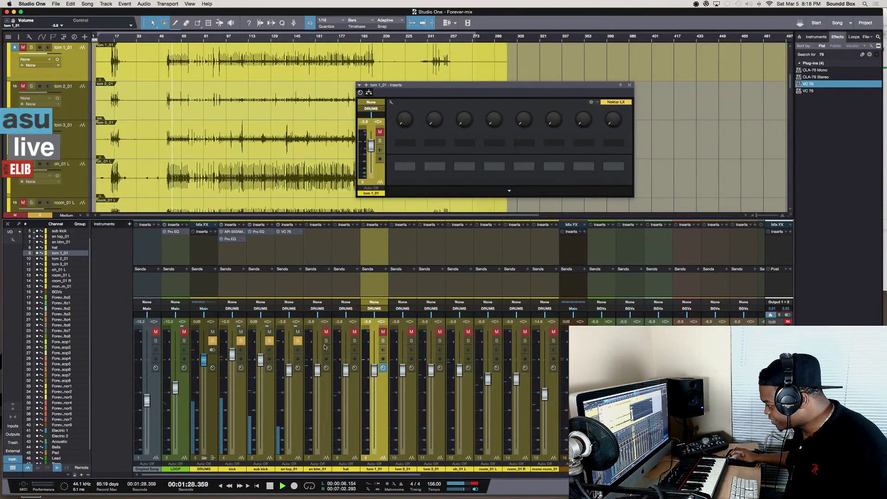
{"action": "left_click", "coordinate": [317, 370]}
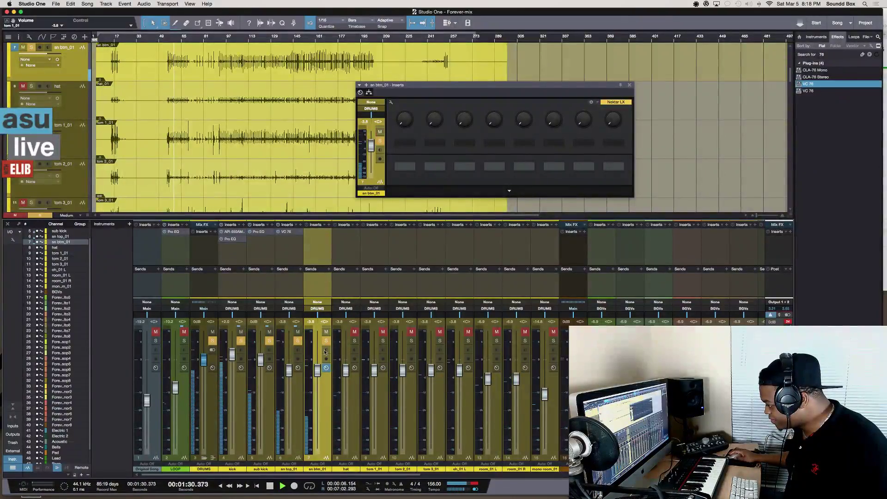
{"action": "left_click_drag", "start_coordinate": [317, 370], "coordinate": [317, 382]}
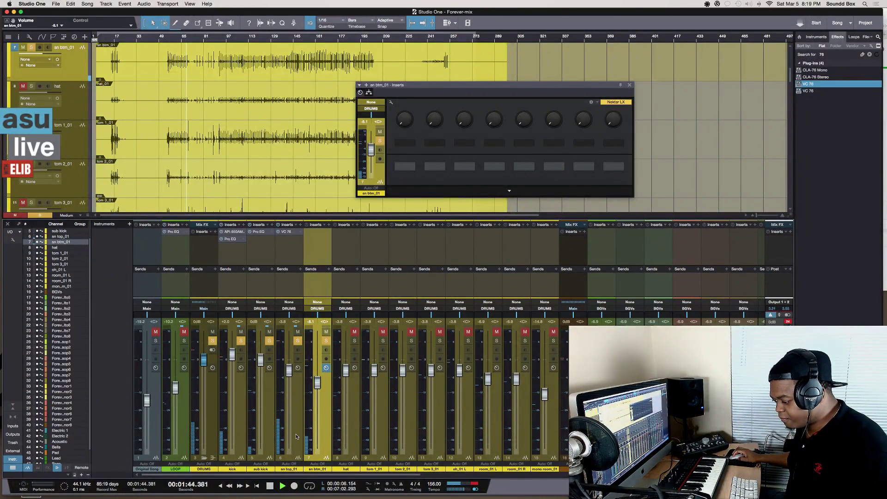
{"action": "key", "text": "space"}
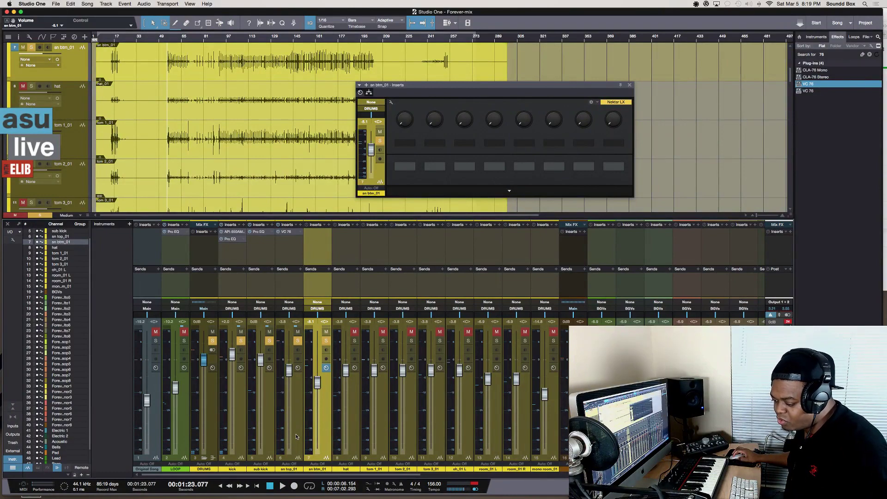
Select the DRUMS bus, add the hat to the solo during playback and stop
{"action": "left_click", "coordinate": [213, 396]}
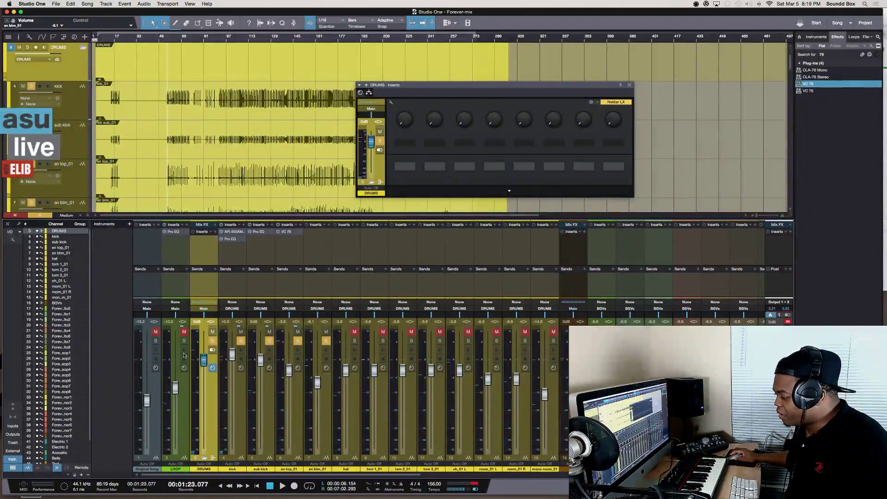
{"action": "mouse_move", "coordinate": [167, 352]}
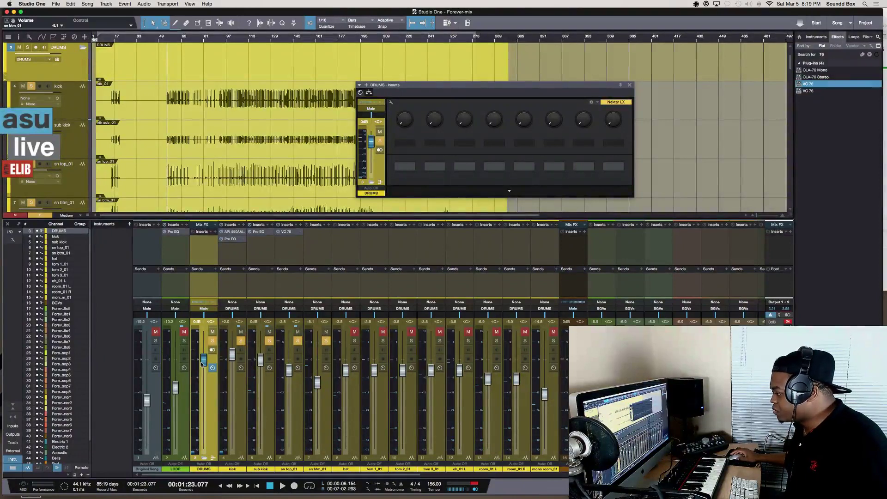
{"action": "key", "text": "space"}
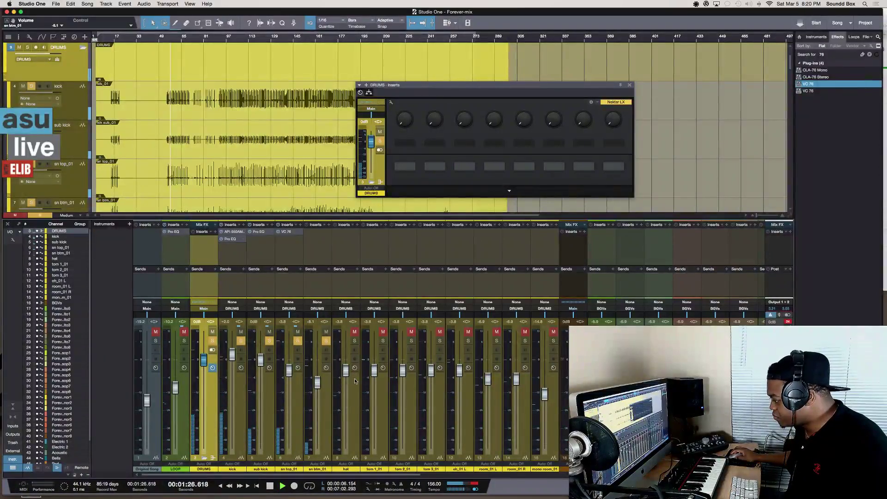
{"action": "left_click", "coordinate": [353, 342]}
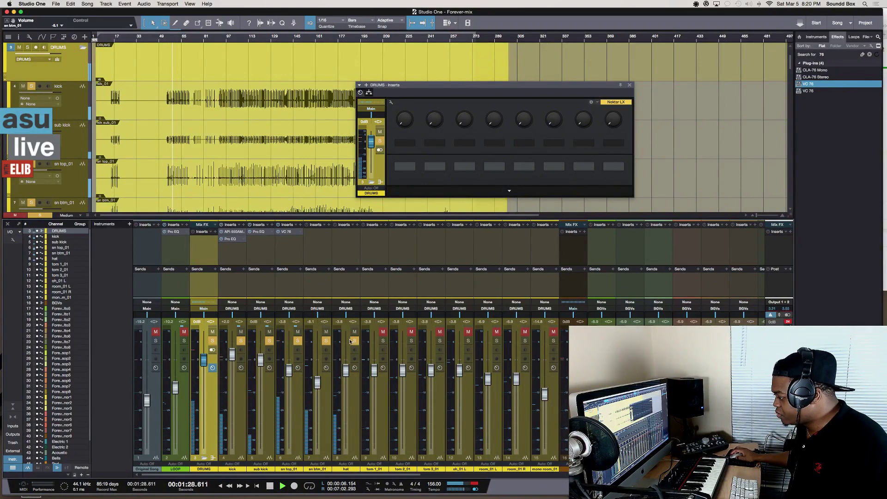
{"action": "key", "text": "space"}
Copy the snare top's VC 76 to the snare bottom channel and play the soloed drums to hear it
{"action": "left_click_drag", "start_coordinate": [286, 231], "coordinate": [312, 242]}
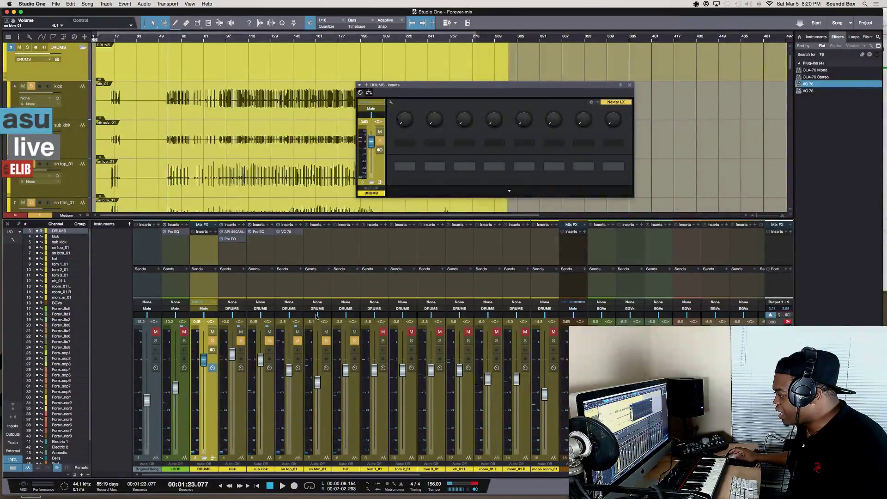
{"action": "key", "text": "space"}
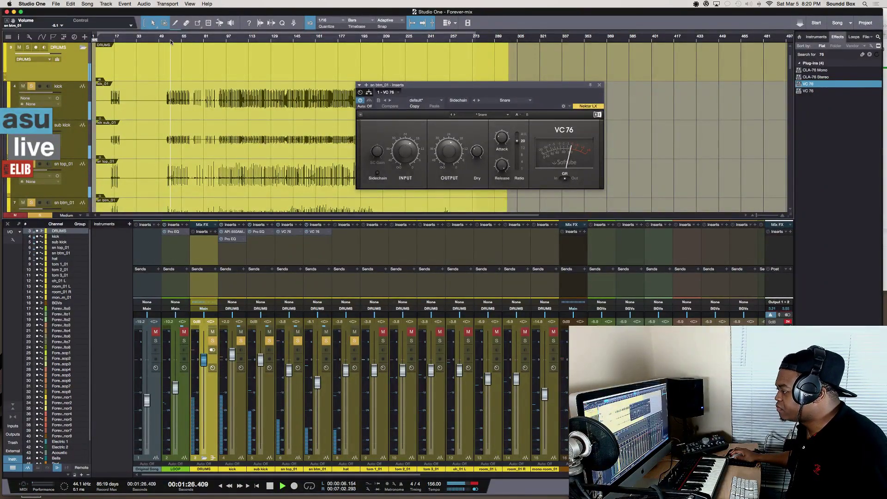
{"action": "key", "text": "e"}
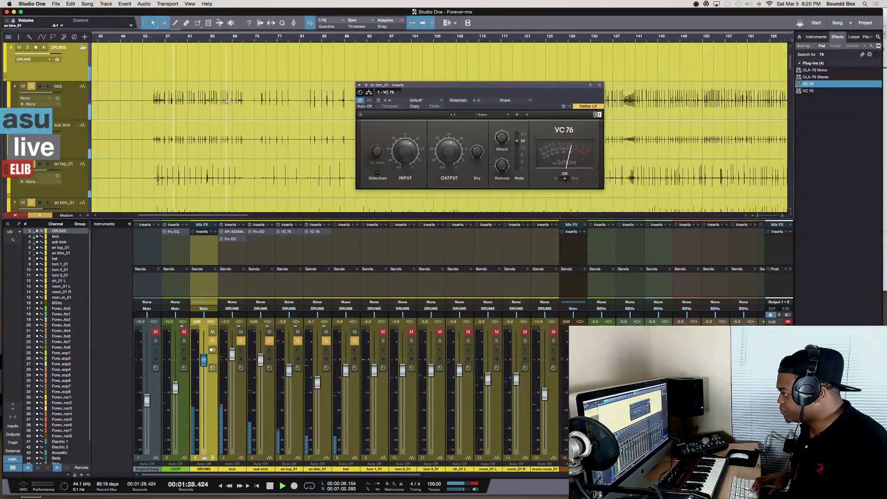
{"action": "key", "text": "w"}
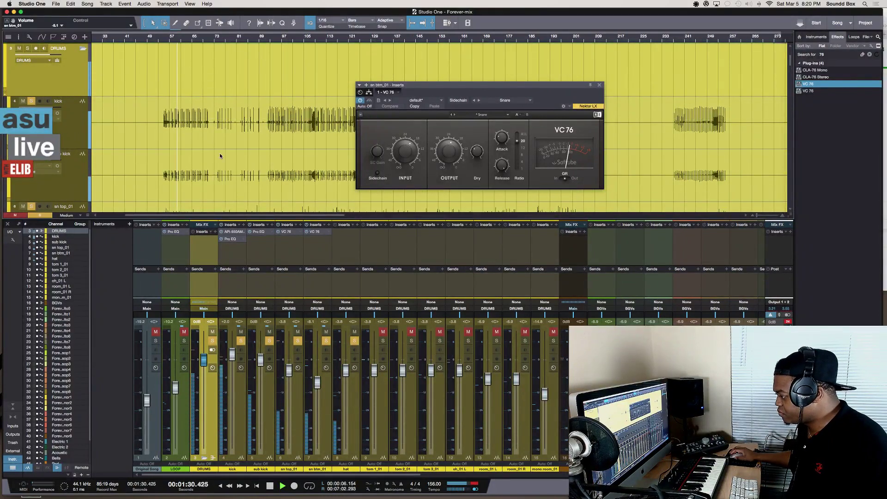
{"action": "key", "text": "space"}
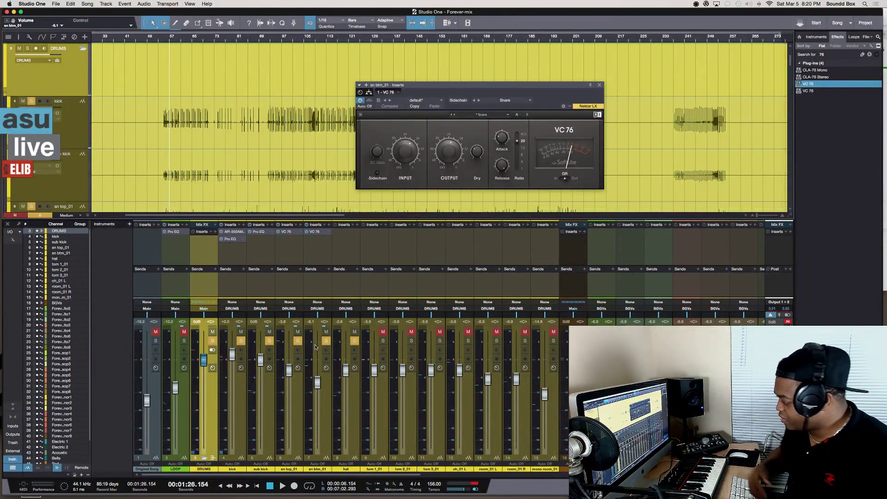
With both snare channels selected, add a VCA channel and lower its fader while the soloed drums play
{"action": "left_click", "coordinate": [293, 435]}
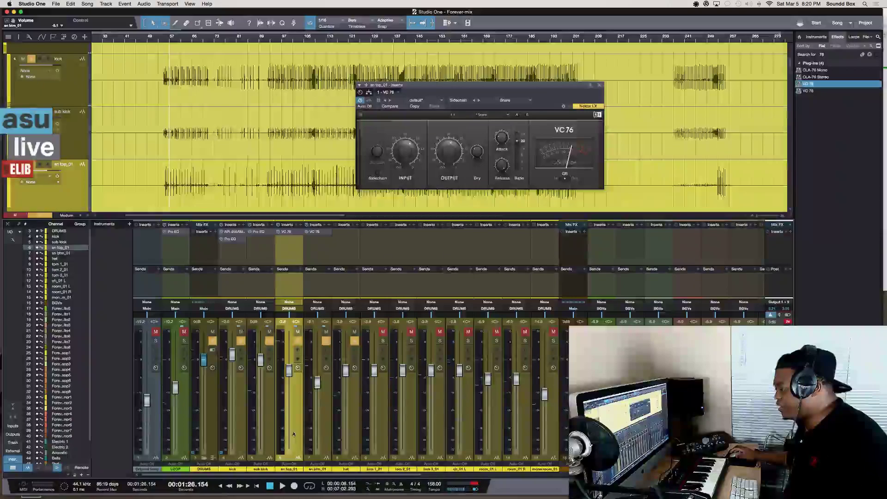
{"action": "left_click", "coordinate": [324, 433], "text": "shift"}
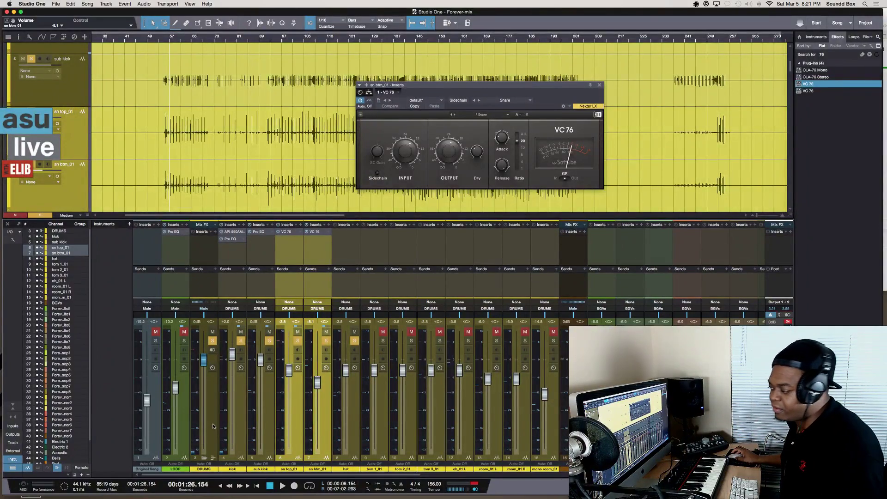
{"action": "scroll", "coordinate": [73, 144], "scroll_direction": "up", "scroll_amount": 5}
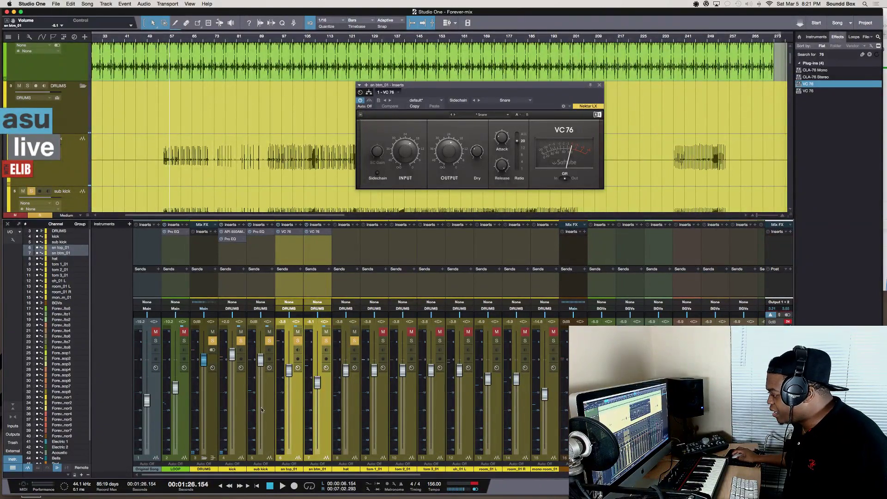
{"action": "right_click", "coordinate": [329, 402]}
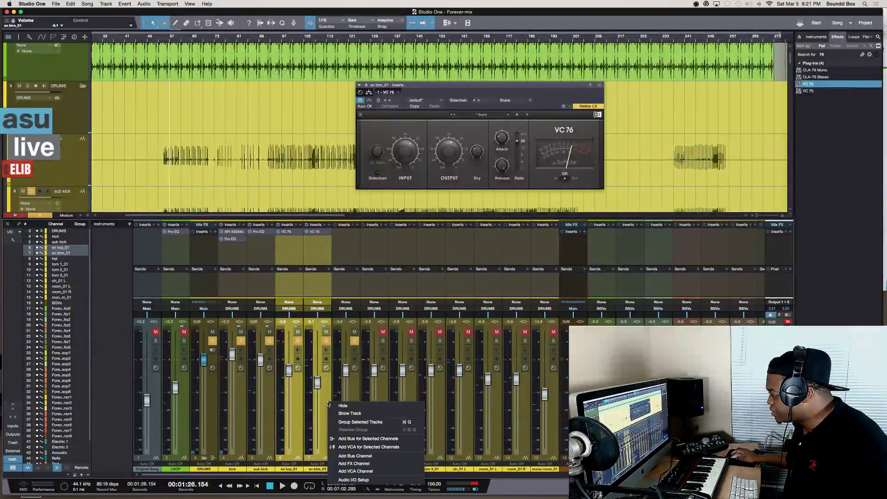
{"action": "left_click", "coordinate": [388, 471]}
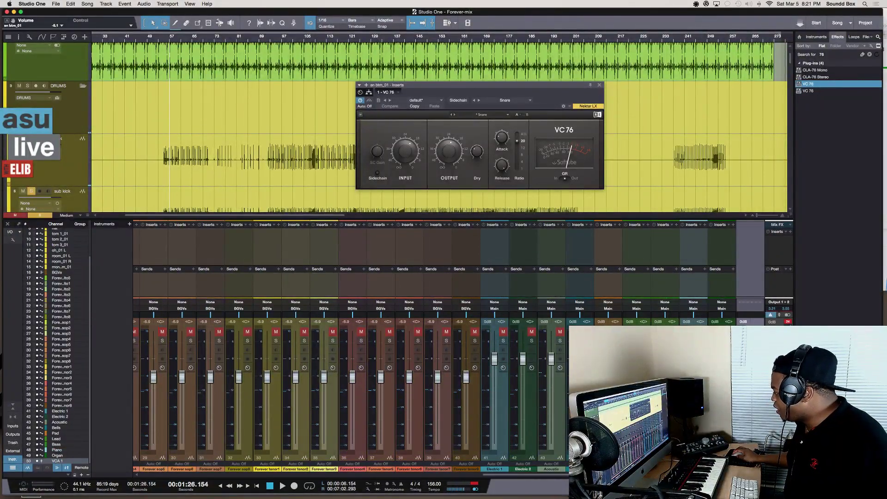
{"action": "key", "text": "space"}
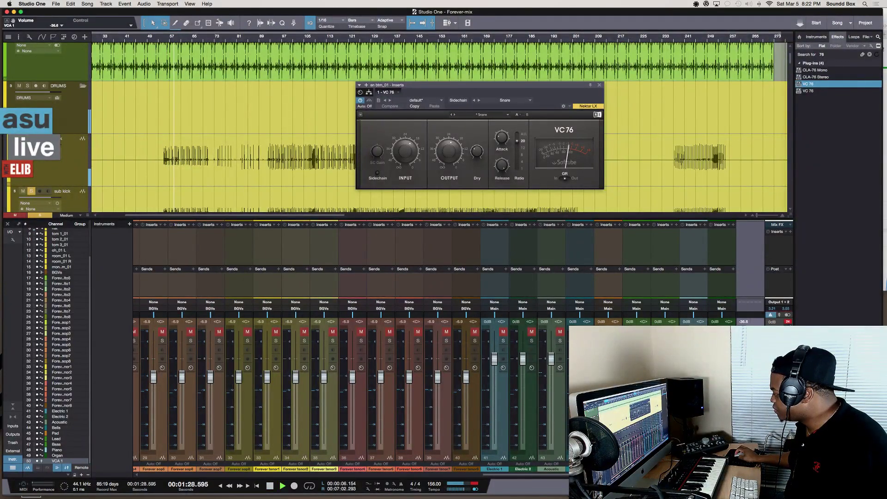
{"action": "key", "text": "space"}
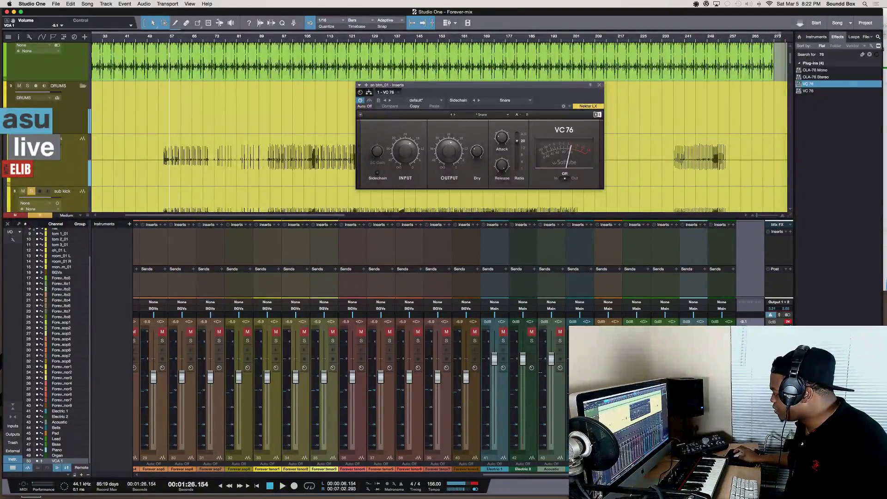
Assign the snare top and snare bottom channels to VCA 1
{"action": "scroll", "coordinate": [351, 370], "scroll_direction": "left", "scroll_amount": 10}
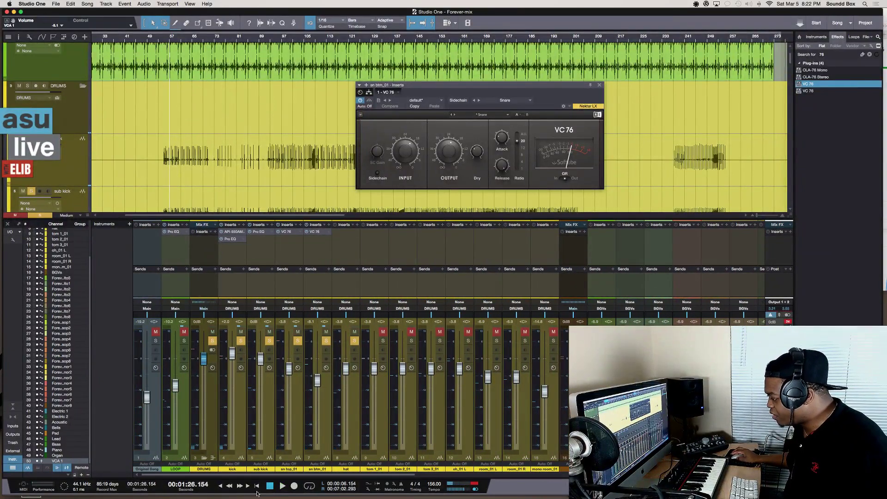
{"action": "left_click", "coordinate": [286, 463]}
{"action": "left_click", "coordinate": [287, 457]}
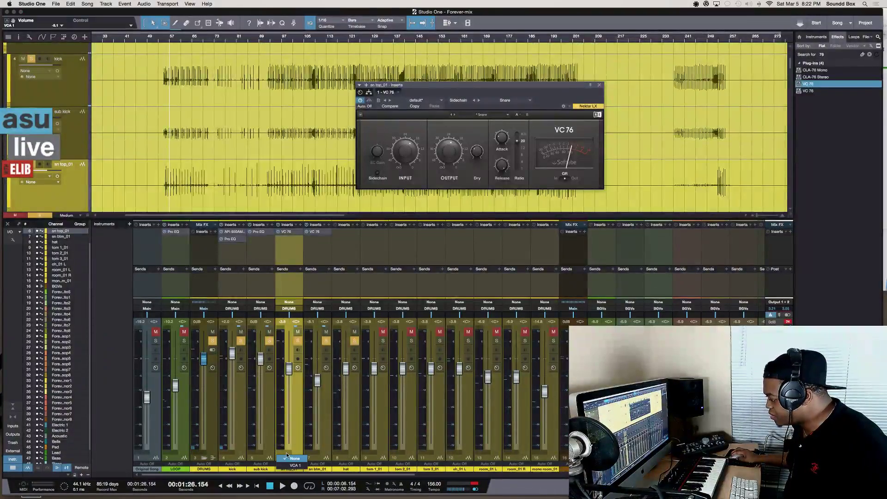
{"action": "left_click", "coordinate": [293, 465]}
{"action": "left_click", "coordinate": [315, 457]}
{"action": "left_click", "coordinate": [319, 465]}
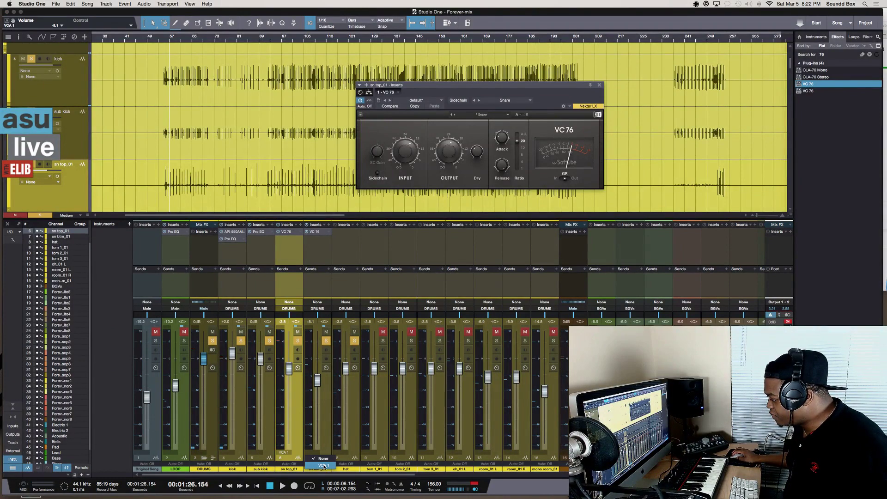
Rename the VCA 1 channel as VCA SNR
{"action": "scroll", "coordinate": [472, 406], "scroll_direction": "right", "scroll_amount": 12}
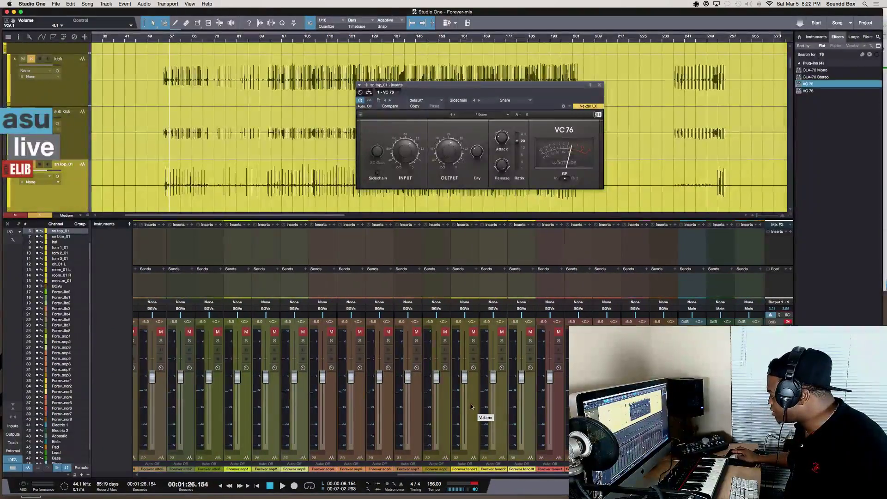
{"action": "left_click", "coordinate": [749, 322]}
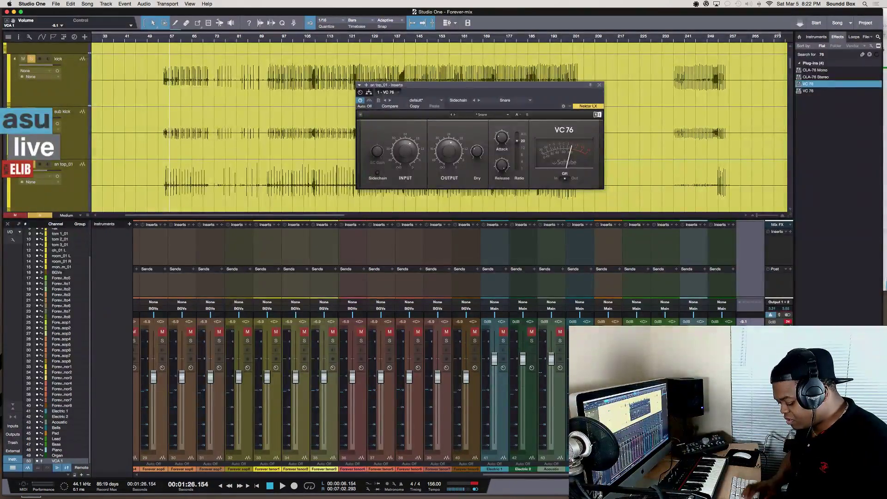
{"action": "type", "text": "VCA SNR"}
{"action": "key", "text": "Return"}
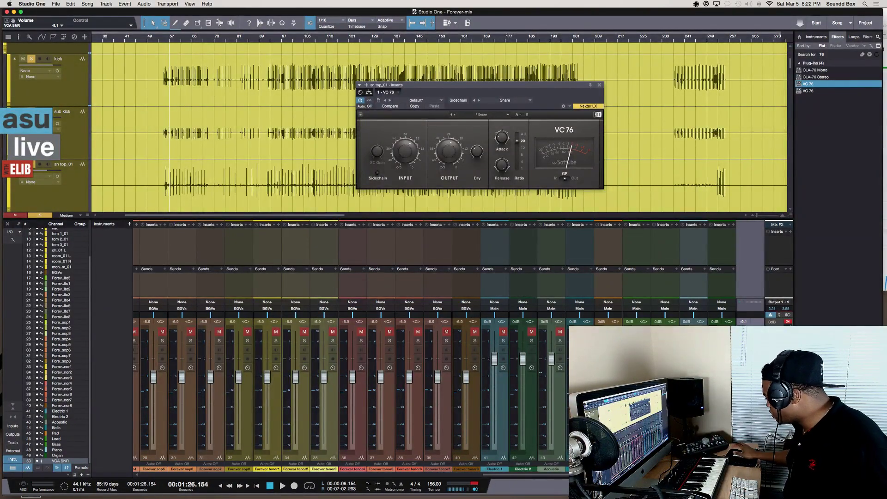
Test muting the snares through VCA SNR, raise its fader slightly while the soloed drums play, and stop playback
{"action": "key", "text": "space"}
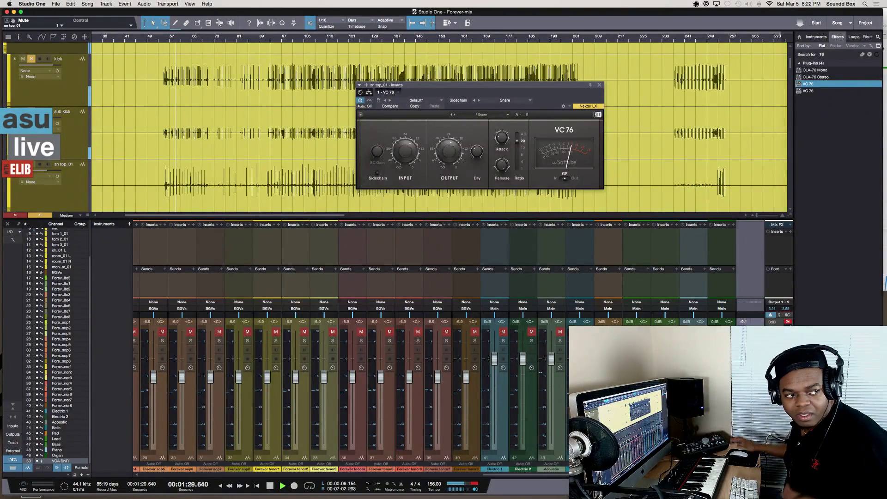
{"action": "key", "text": "space"}
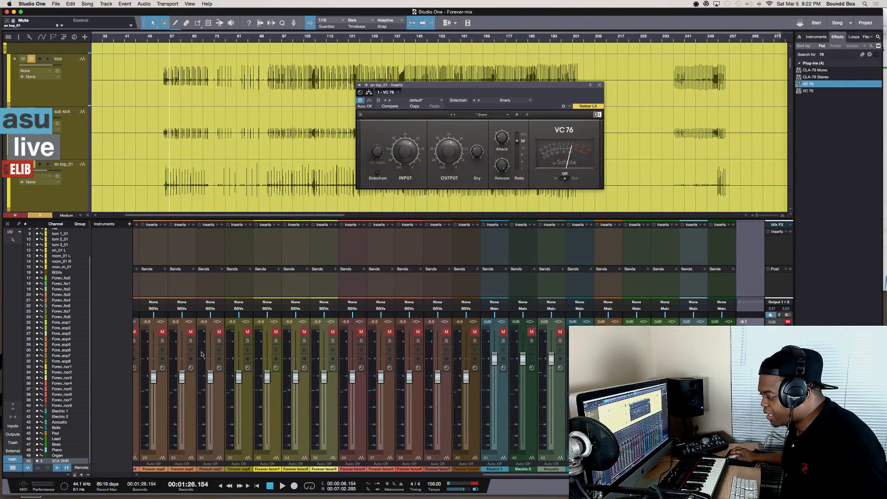
{"action": "scroll", "coordinate": [202, 354], "scroll_direction": "left", "scroll_amount": 10}
{"action": "key", "text": "space"}
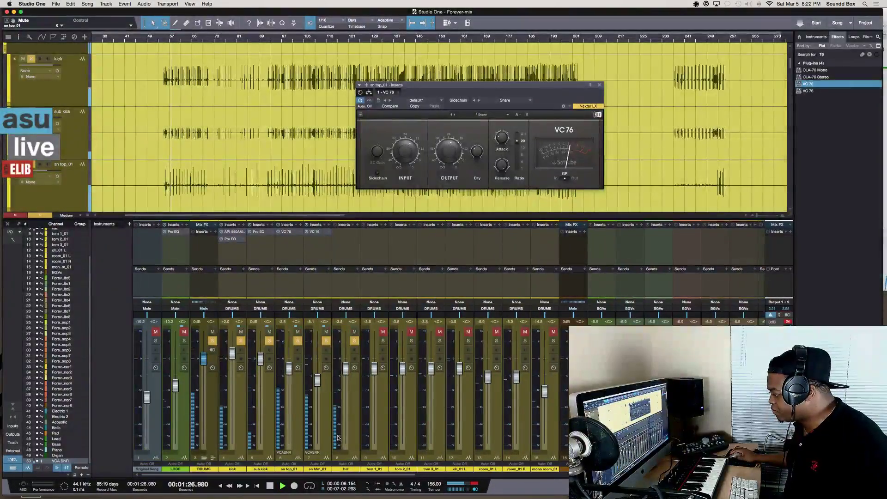
{"action": "scroll", "coordinate": [559, 430], "scroll_direction": "right", "scroll_amount": 10}
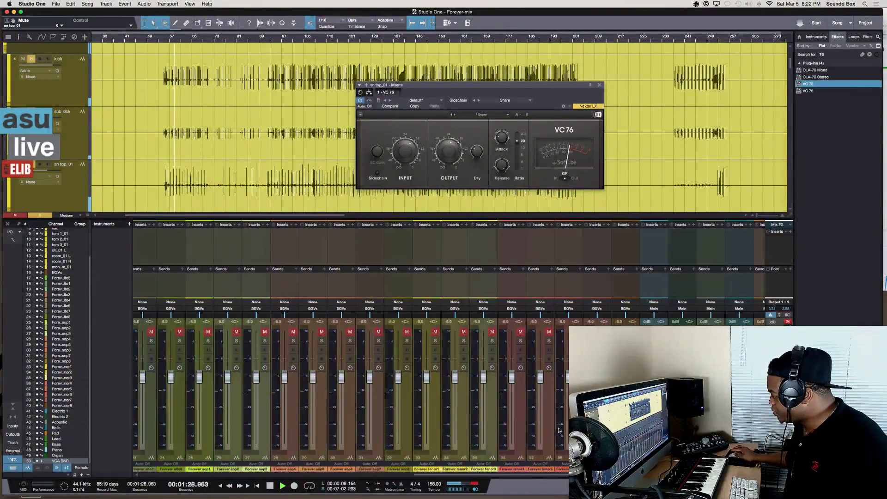
{"action": "scroll", "coordinate": [559, 430], "scroll_direction": "right", "scroll_amount": 4}
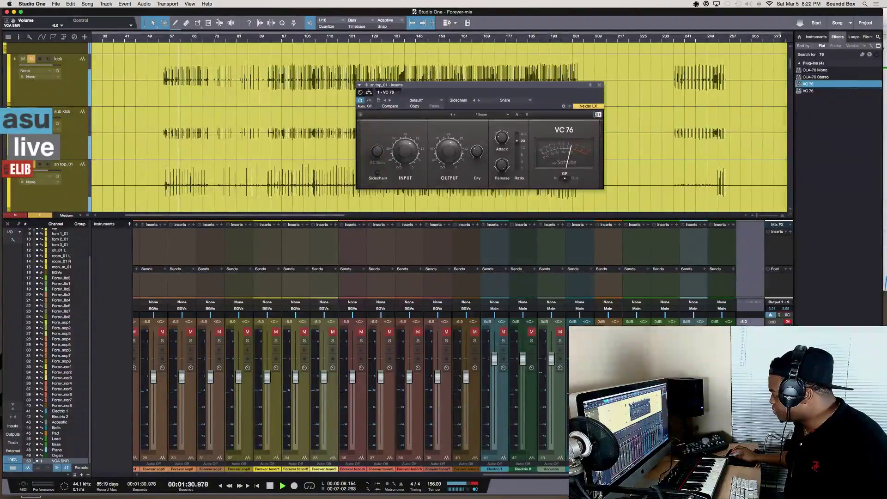
{"action": "scroll", "coordinate": [347, 383], "scroll_direction": "left", "scroll_amount": 12}
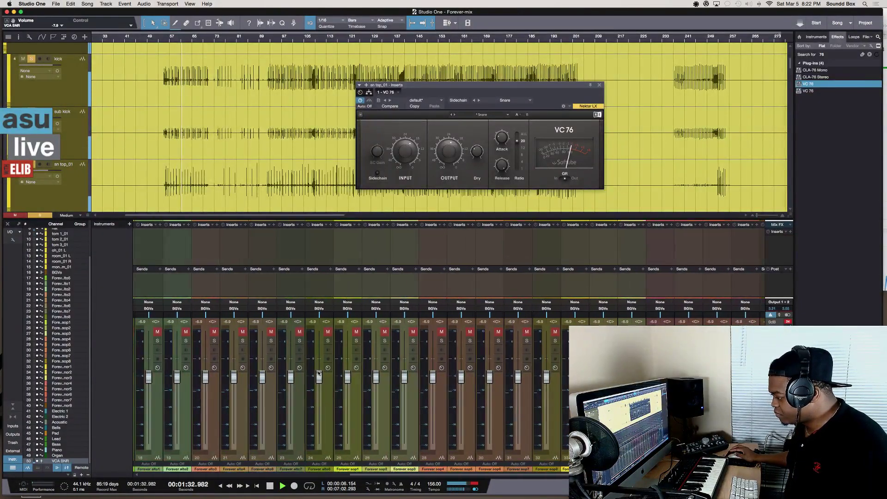
{"action": "key", "text": "space"}
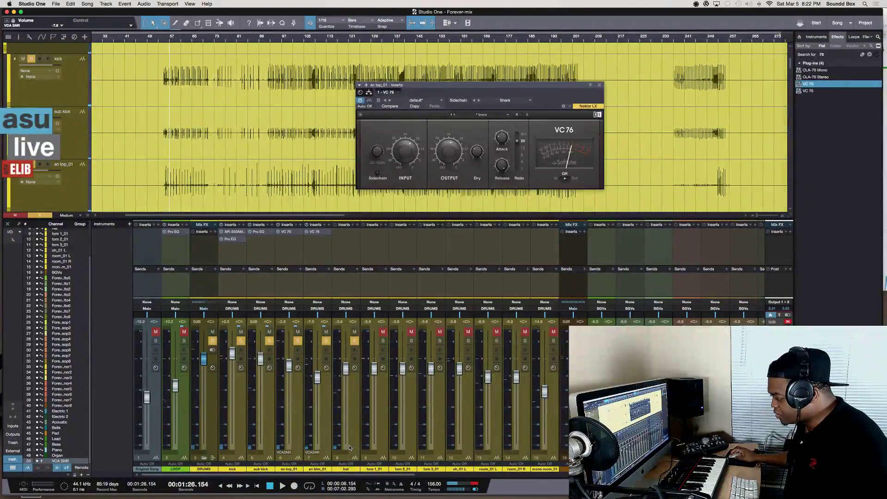
Pan the hat to L24 during playback and copy the snare bottom's VC 76 to the hat channel
{"action": "left_click", "coordinate": [355, 422]}
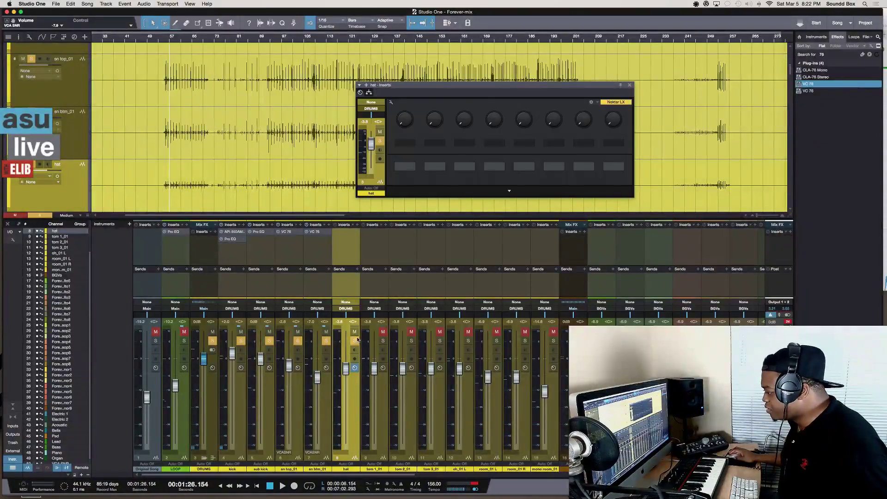
{"action": "key", "text": "space"}
{"action": "left_click_drag", "start_coordinate": [352, 321], "coordinate": [382, 417]}
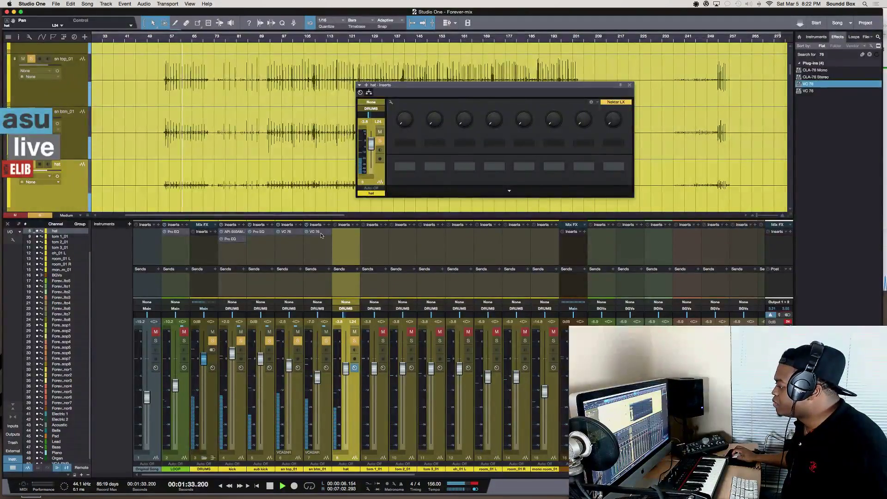
{"action": "left_click_drag", "start_coordinate": [354, 234], "coordinate": [352, 231]}
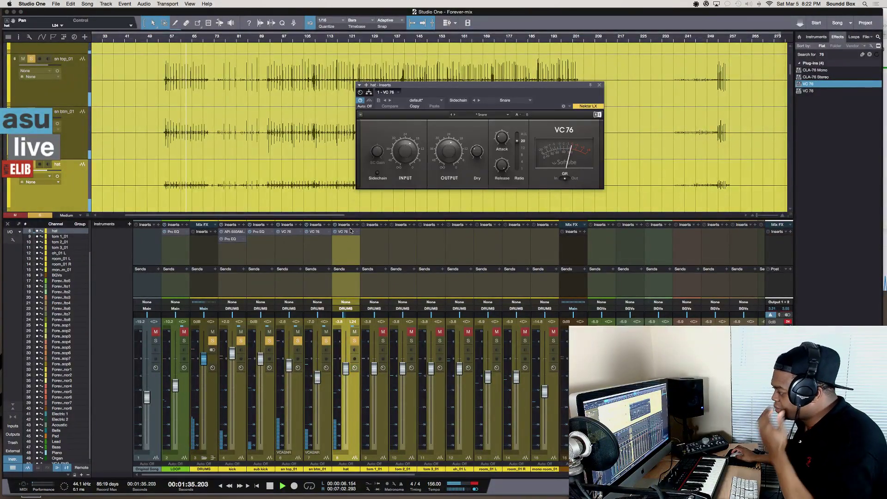
Lower the ratio of the hat's VC 76, bring the hat fader down to about -9 dB and stop playback
{"action": "left_click", "coordinate": [482, 115]}
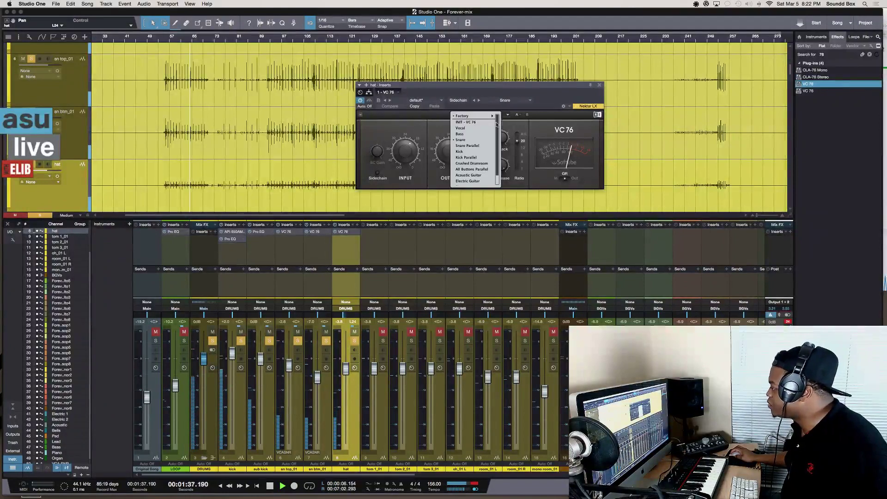
{"action": "scroll", "coordinate": [481, 164], "scroll_direction": "down", "scroll_amount": 2}
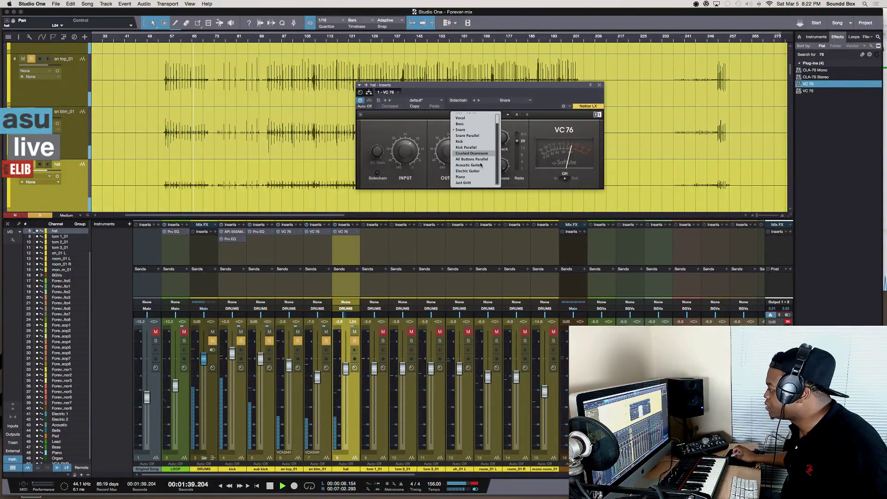
{"action": "scroll", "coordinate": [480, 164], "scroll_direction": "up", "scroll_amount": 2}
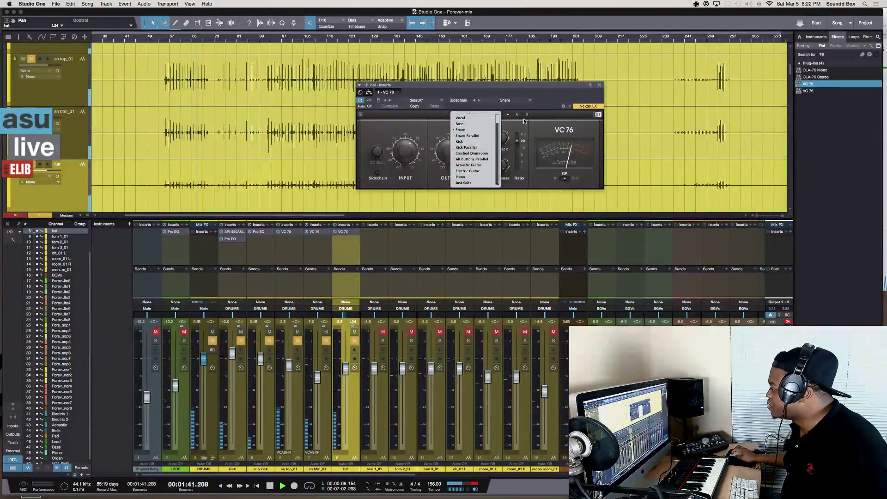
{"action": "left_click", "coordinate": [521, 154]}
{"action": "left_click_drag", "start_coordinate": [521, 153], "coordinate": [519, 163]}
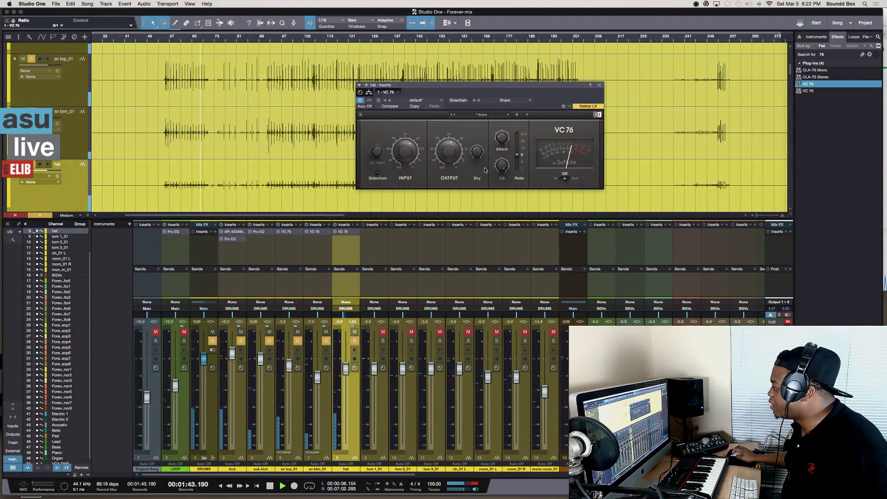
{"action": "left_click_drag", "start_coordinate": [347, 374], "coordinate": [345, 390]}
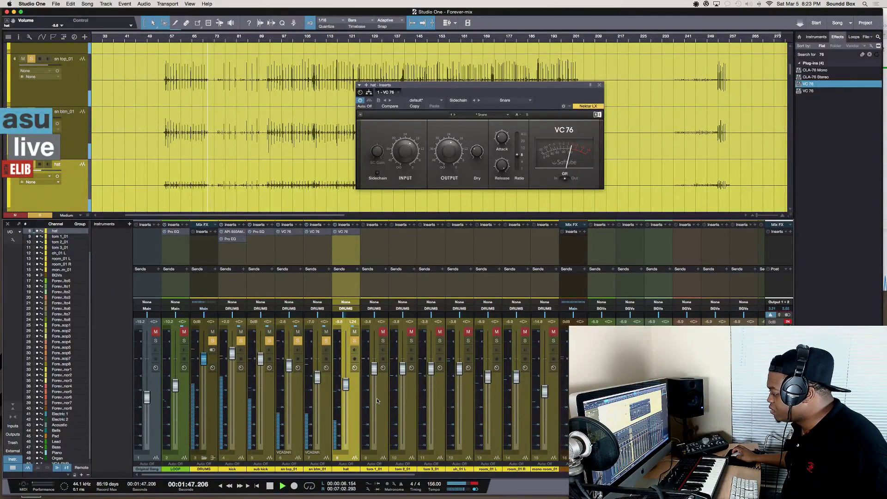
{"action": "scroll", "coordinate": [358, 497], "scroll_direction": "right", "scroll_amount": 3}
{"action": "scroll", "coordinate": [358, 497], "scroll_direction": "left", "scroll_amount": 3}
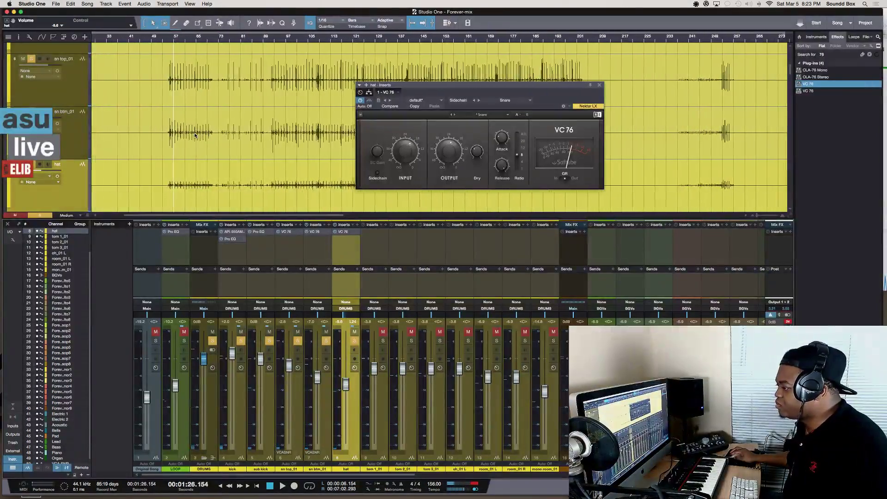
Select the tom 1 channel, move the playback position to about 2:18 and play the soloed drums from there
{"action": "left_click", "coordinate": [382, 434]}
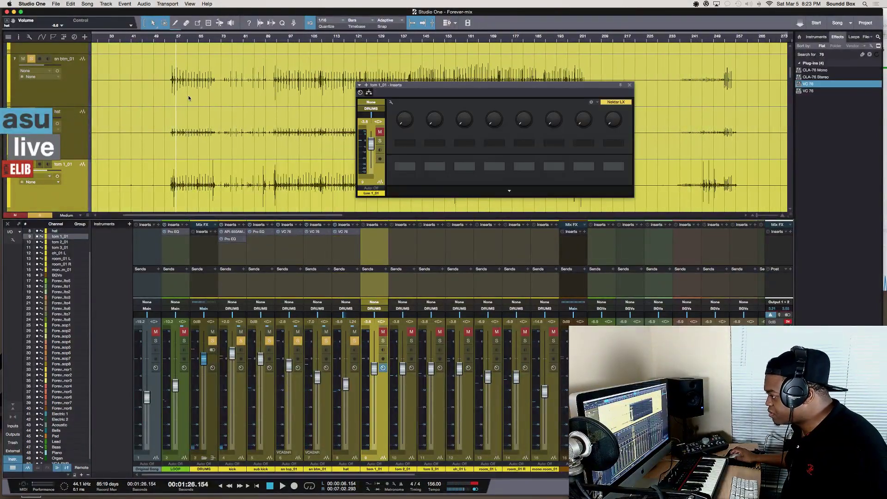
{"action": "scroll", "coordinate": [120, 156], "scroll_direction": "down", "scroll_amount": 2}
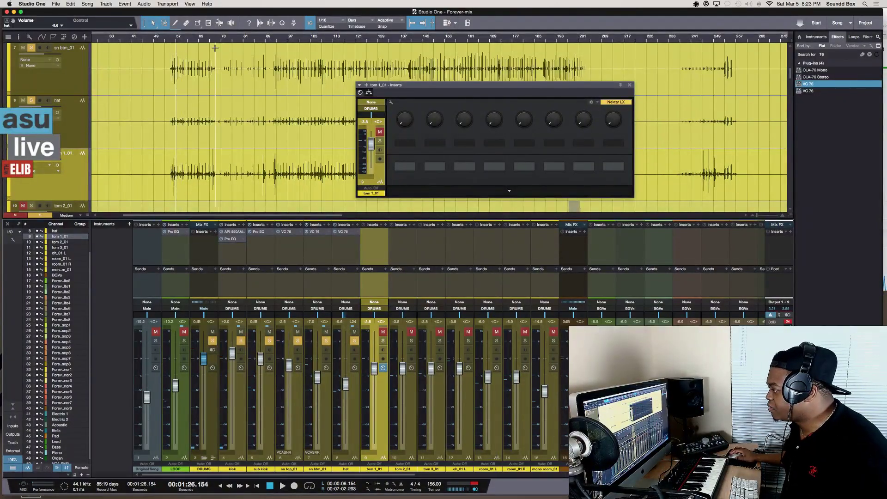
{"action": "left_click", "coordinate": [271, 44]}
{"action": "scroll", "coordinate": [324, 88], "scroll_direction": "down", "scroll_amount": 3}
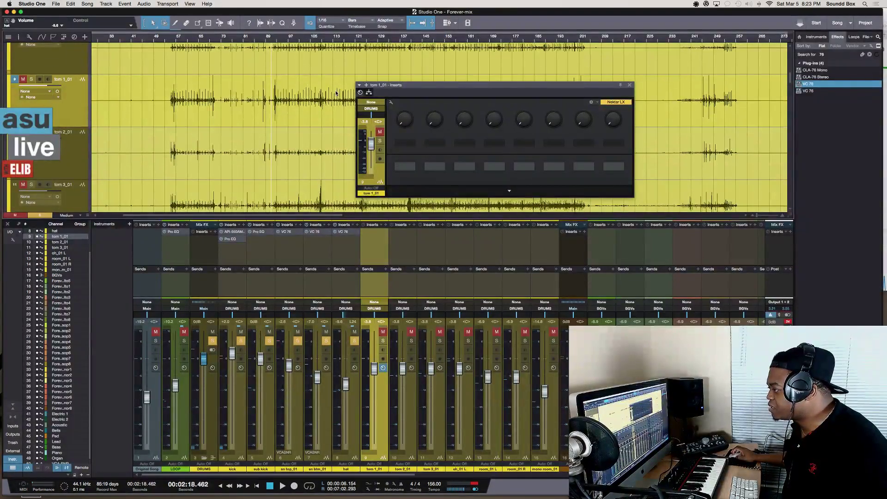
{"action": "key", "text": "space"}
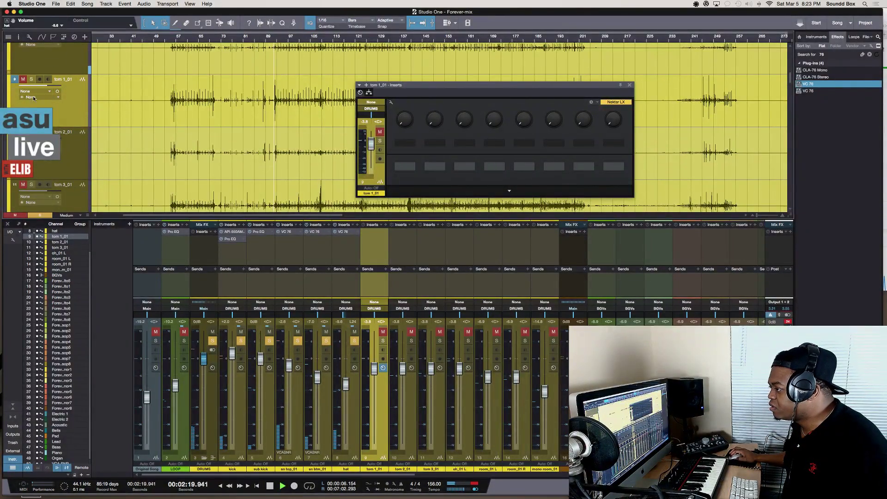
{"action": "key", "text": "space"}
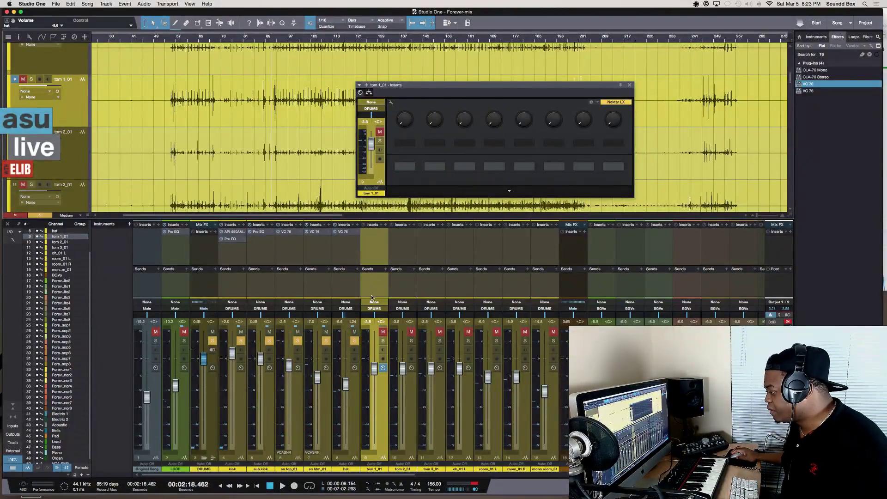
{"action": "key", "text": "space"}
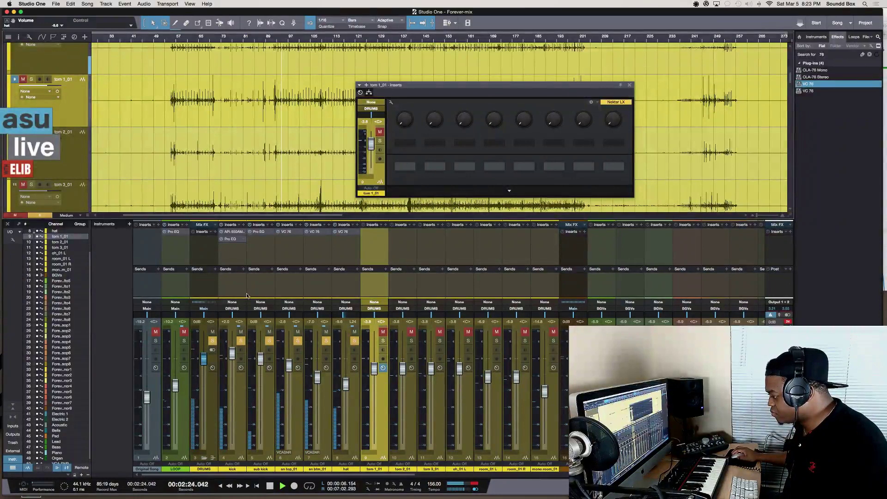
Stop playback, search the effects for eq and add another Pro EQ to the kick channel
{"action": "key", "text": "space"}
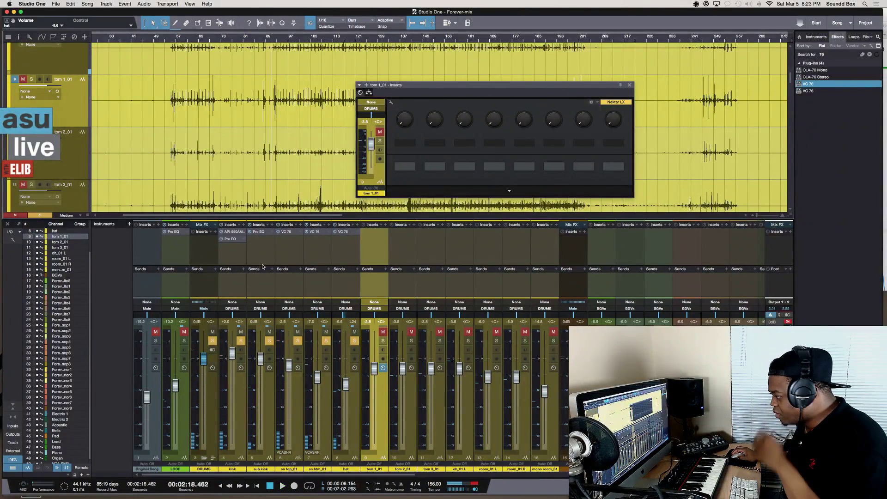
{"action": "left_click", "coordinate": [231, 239]}
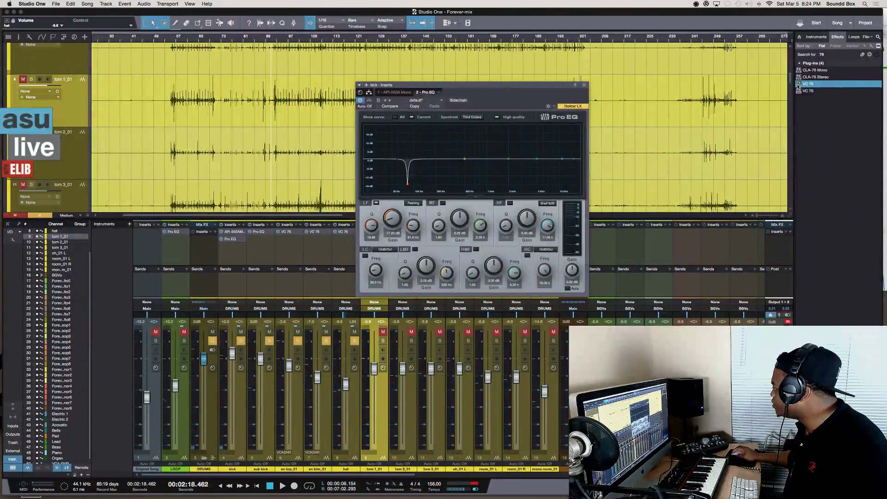
{"action": "left_click", "coordinate": [833, 55]}
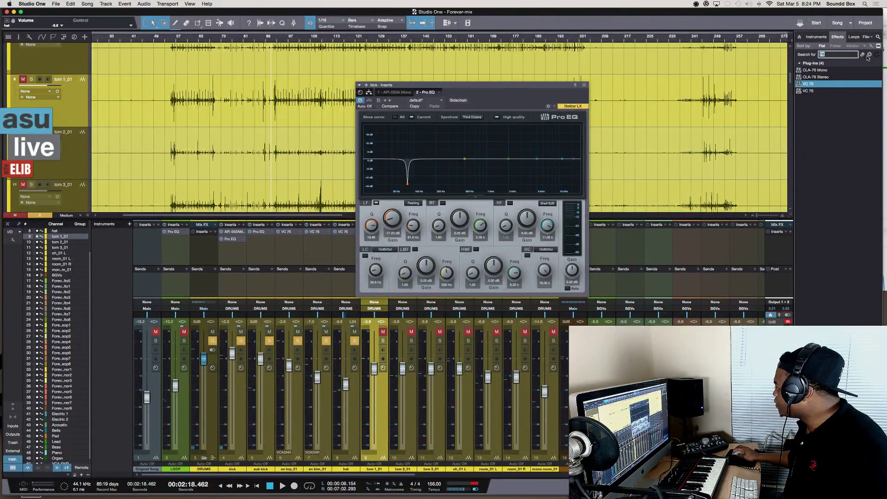
{"action": "left_click", "coordinate": [869, 56]}
{"action": "type", "text": "eq"}
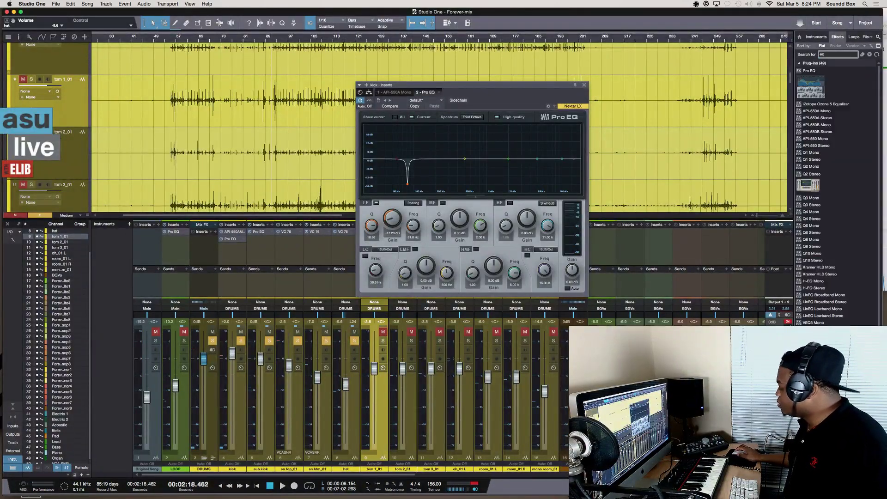
{"action": "left_click_drag", "start_coordinate": [809, 71], "coordinate": [235, 259]}
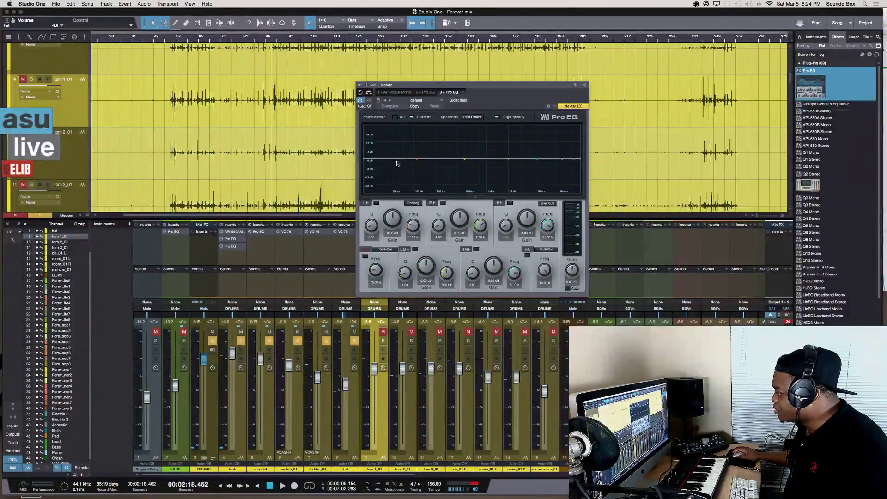
Set the low band of the kick's new Pro EQ to Shelf 24dB with a small low-end boost during playback, and stop playback
{"action": "left_click_drag", "start_coordinate": [416, 159], "coordinate": [414, 157]}
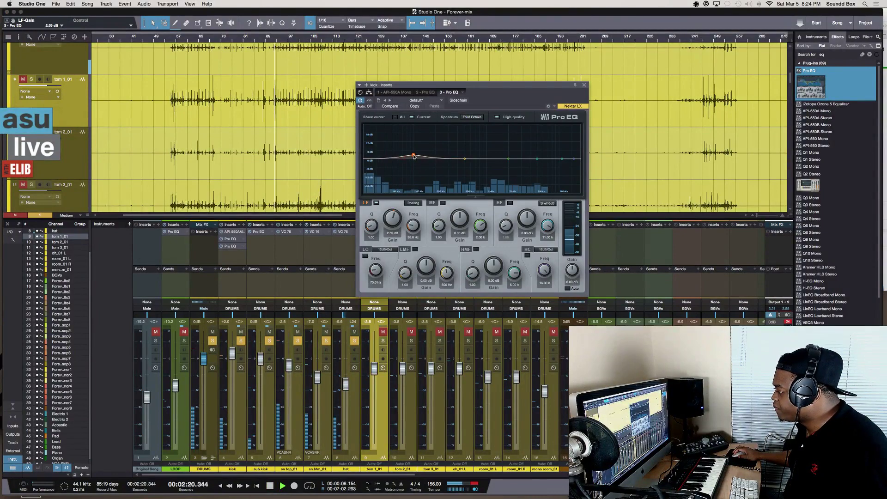
{"action": "left_click", "coordinate": [413, 203]}
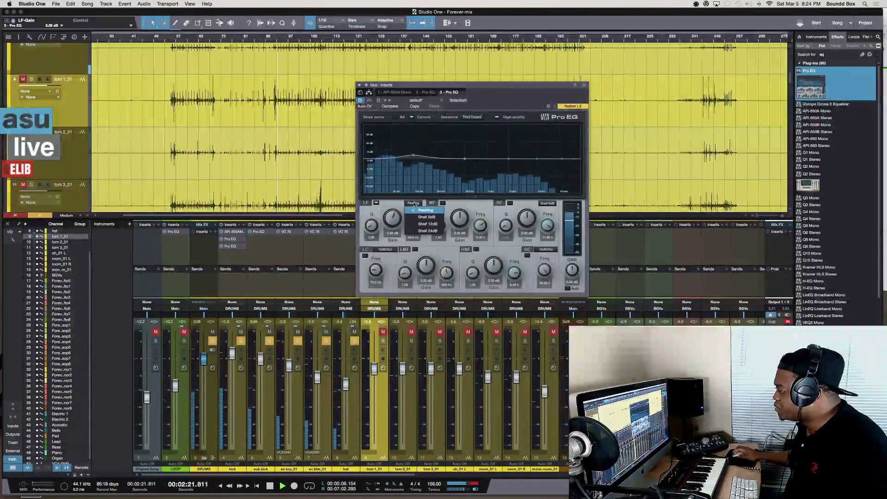
{"action": "left_click", "coordinate": [419, 231]}
{"action": "left_click_drag", "start_coordinate": [412, 157], "coordinate": [399, 153]}
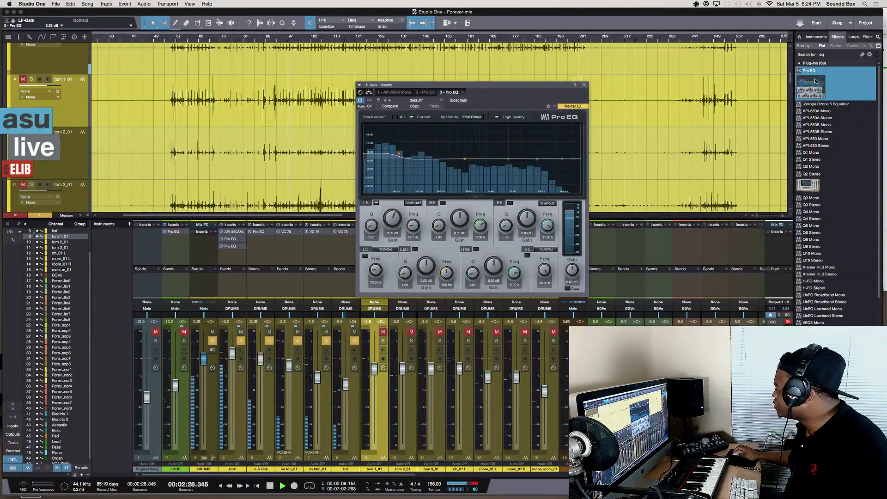
{"action": "key", "text": "space"}
Search the effects for comp, add the Compressor to the kick channel and move its window clear of the mixer
{"action": "left_click", "coordinate": [832, 54]}
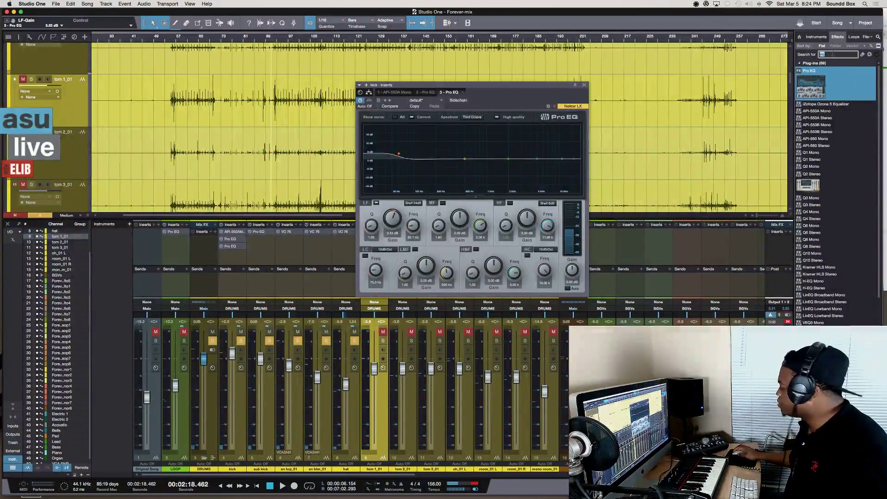
{"action": "type", "text": "comp"}
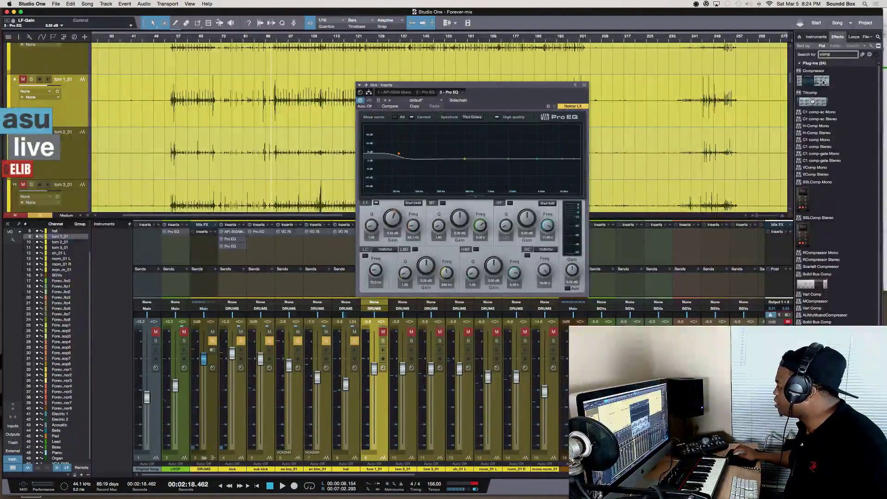
{"action": "left_click_drag", "start_coordinate": [823, 82], "coordinate": [237, 254]}
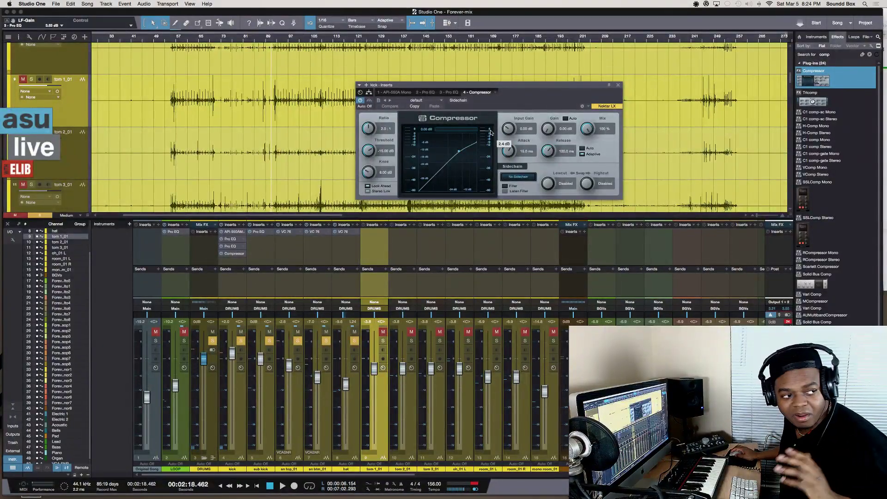
{"action": "left_click_drag", "start_coordinate": [455, 86], "coordinate": [222, 66]}
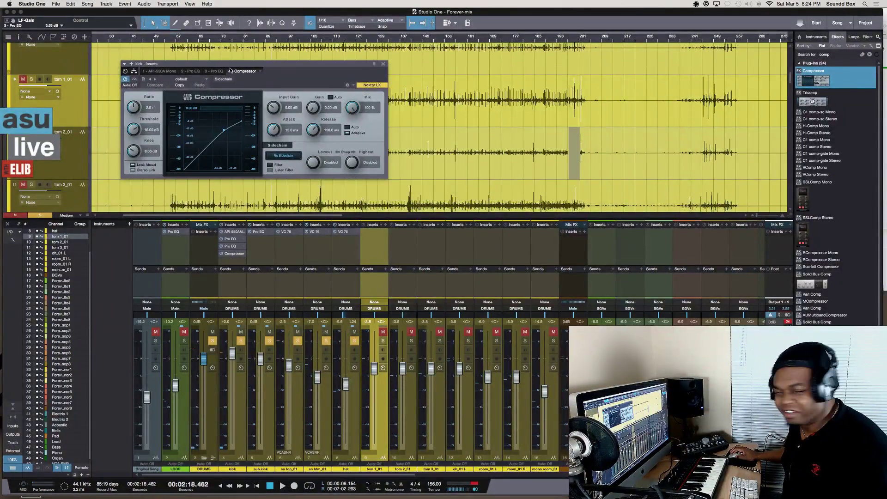
{"action": "left_click_drag", "start_coordinate": [246, 65], "coordinate": [299, 59]}
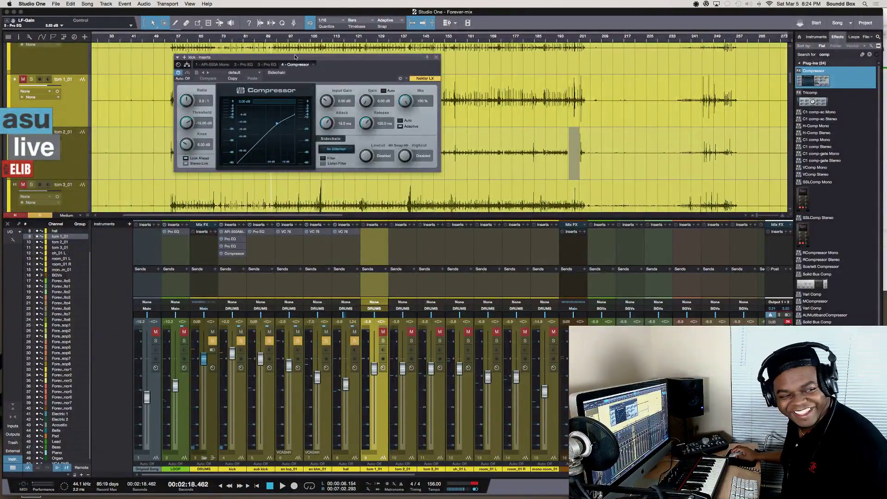
{"action": "left_click_drag", "start_coordinate": [362, 61], "coordinate": [338, 54]}
Play the soloed drums and try a kick Compressor attack of about 40 ms with a higher ratio
{"action": "key", "text": "space"}
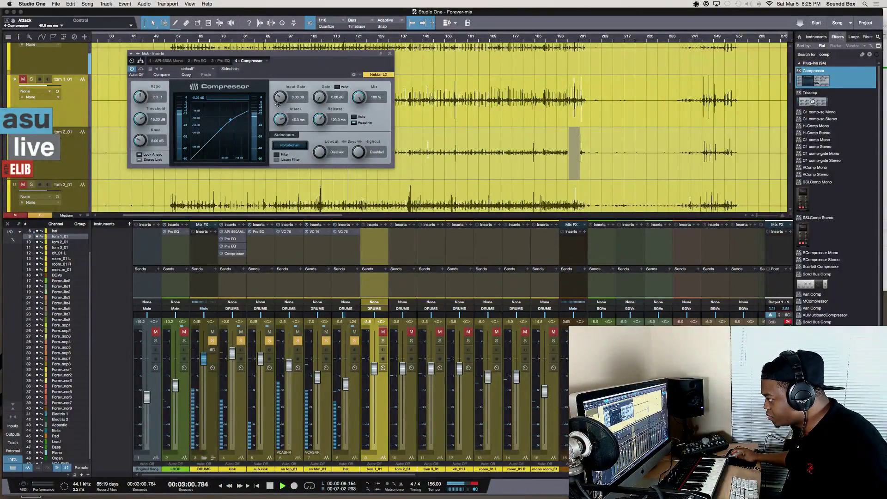
{"action": "scroll", "coordinate": [299, 120], "scroll_direction": "down", "scroll_amount": 3}
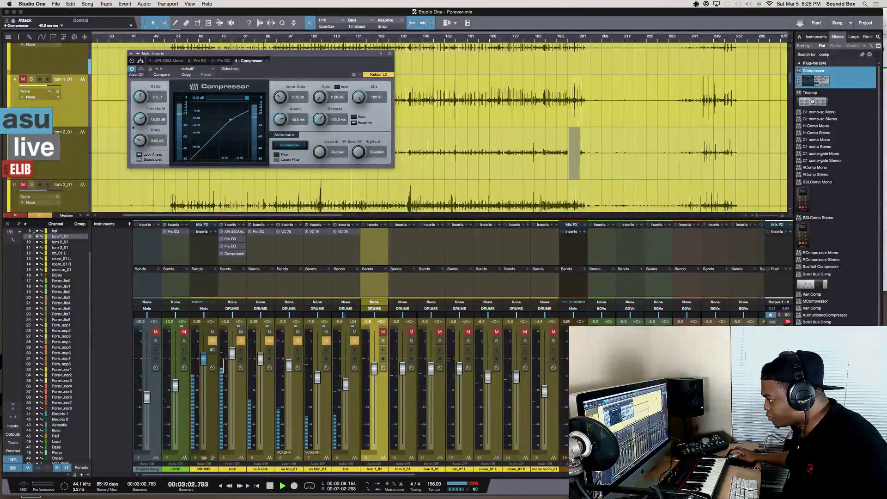
{"action": "scroll", "coordinate": [140, 96], "scroll_direction": "up", "scroll_amount": 2}
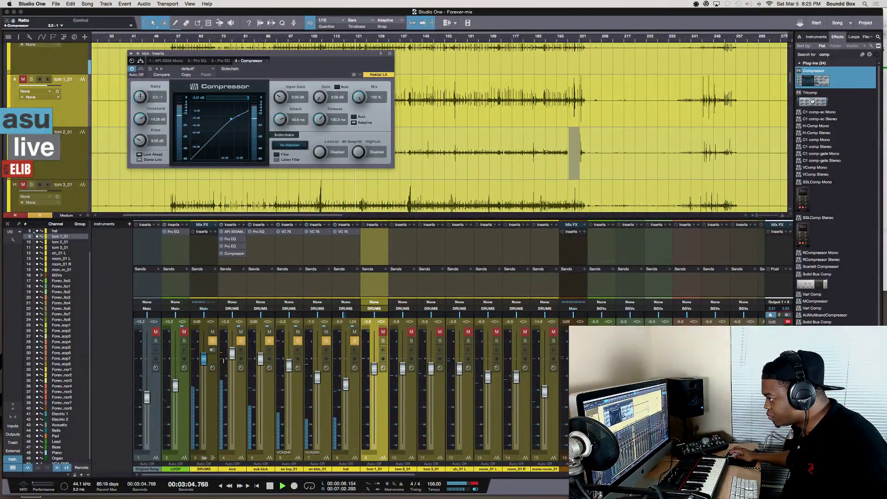
Load the BD - Tight drum preset in the kick's Compressor, disable its auto gain and set the gain to about 2.5 dB
{"action": "left_click", "coordinate": [190, 68]}
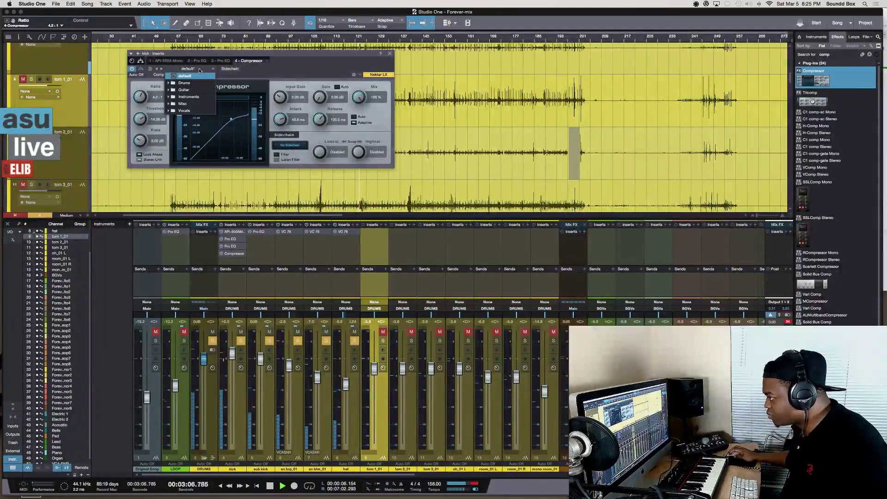
{"action": "left_click", "coordinate": [184, 83]}
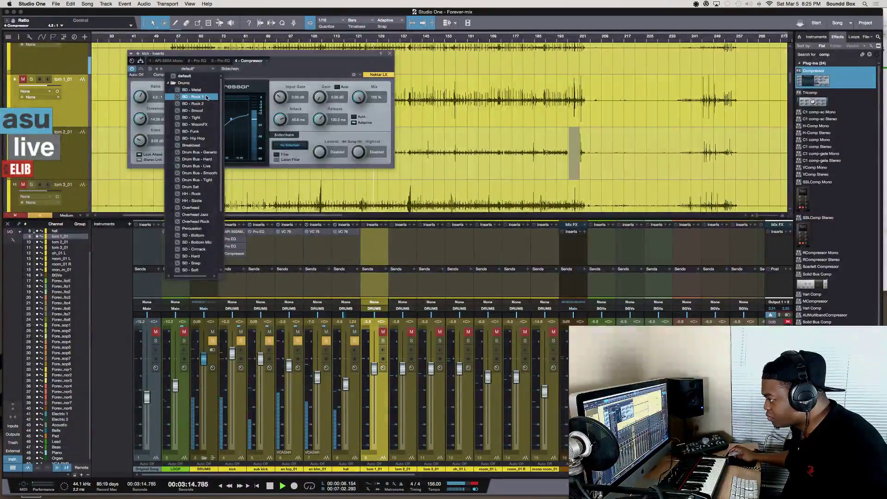
{"action": "left_click", "coordinate": [203, 117]}
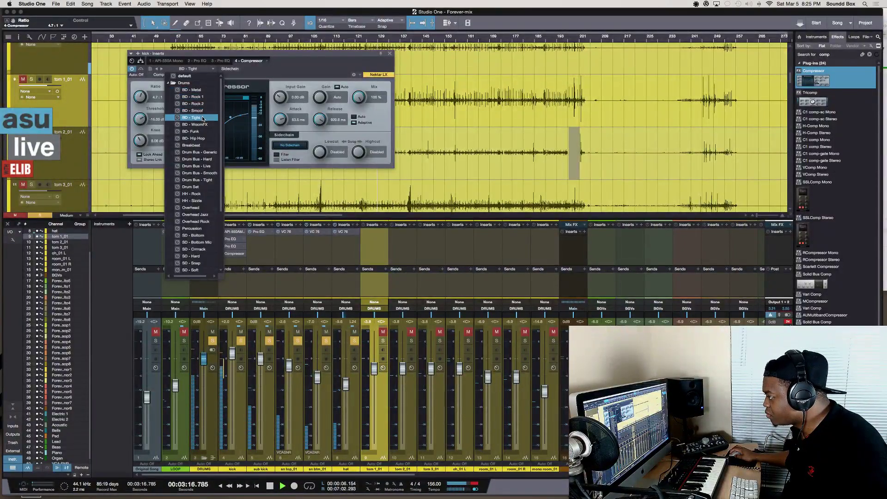
{"action": "left_click", "coordinate": [268, 134]}
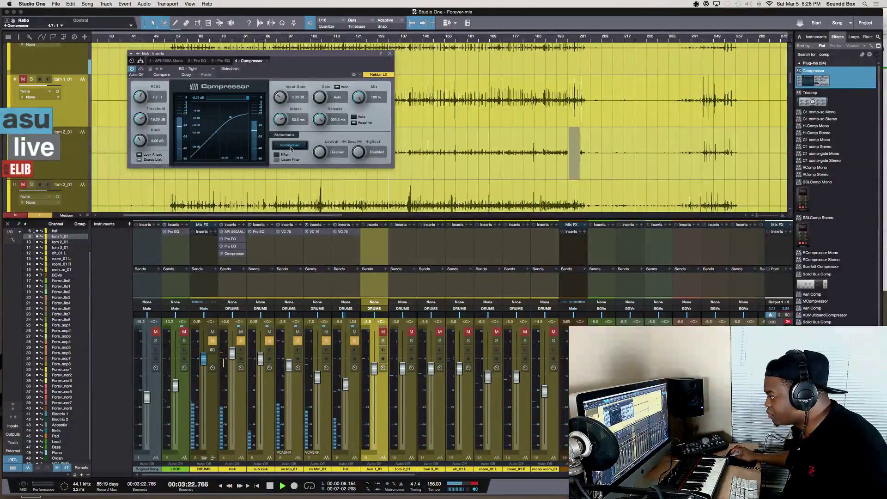
{"action": "left_click", "coordinate": [337, 87]}
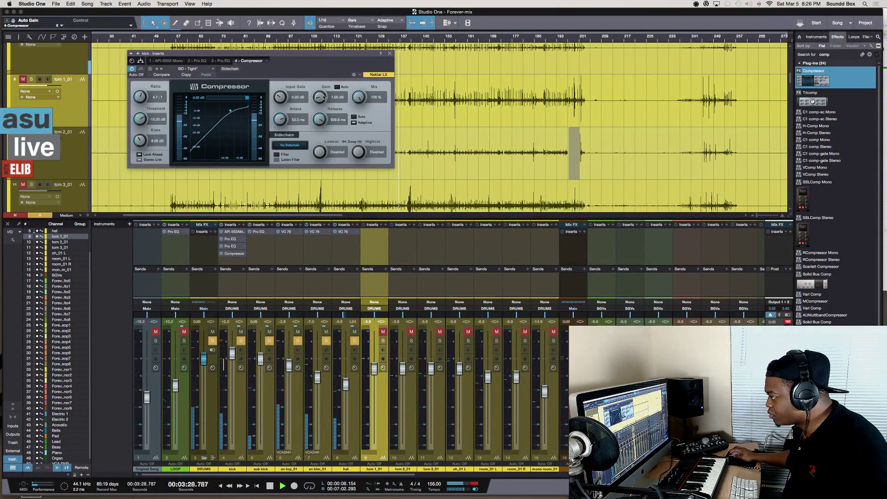
{"action": "left_click_drag", "start_coordinate": [325, 97], "coordinate": [321, 102]}
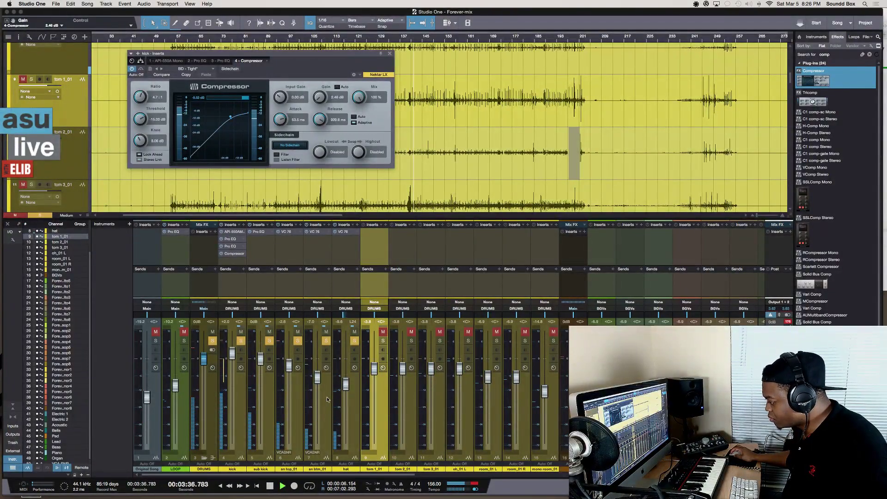
Lower the snare bottom fader to about -7.8 dB and stop playback
{"action": "left_click_drag", "start_coordinate": [317, 377], "coordinate": [317, 379]}
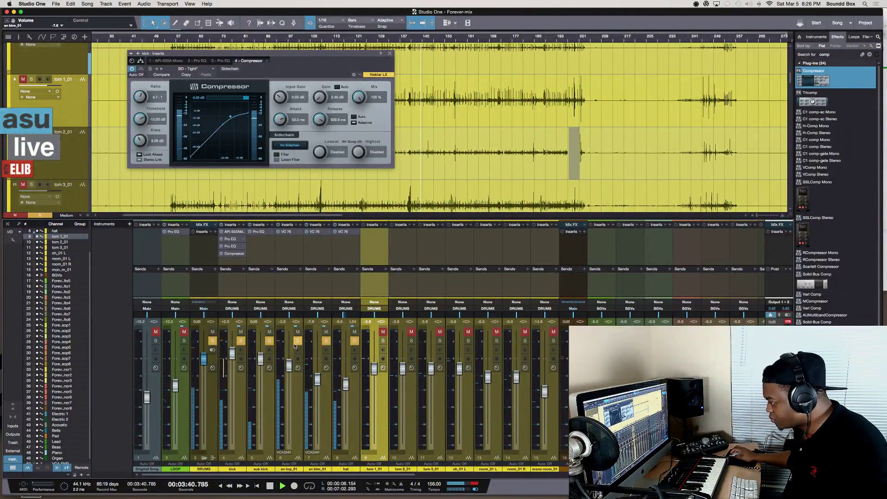
{"action": "key", "text": "space"}
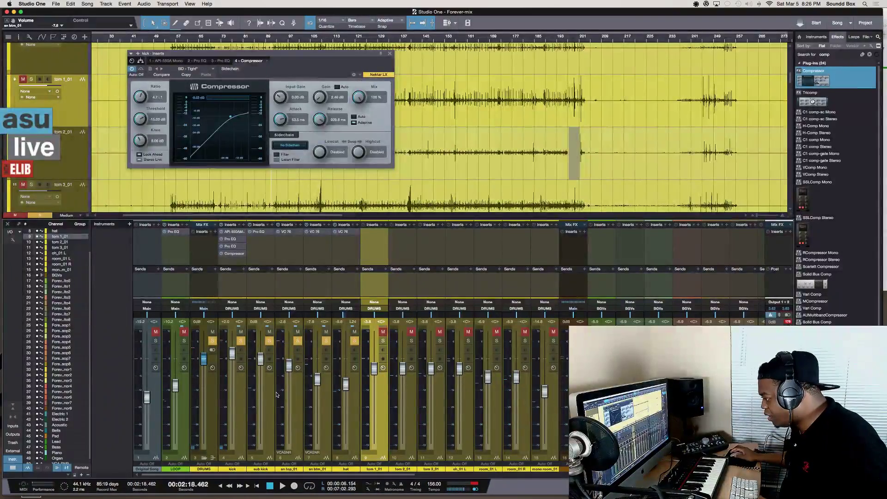
Copy an existing Pro EQ to the snare bottom channel, reset it to the default preset and move its window aside
{"action": "left_click", "coordinate": [314, 248]}
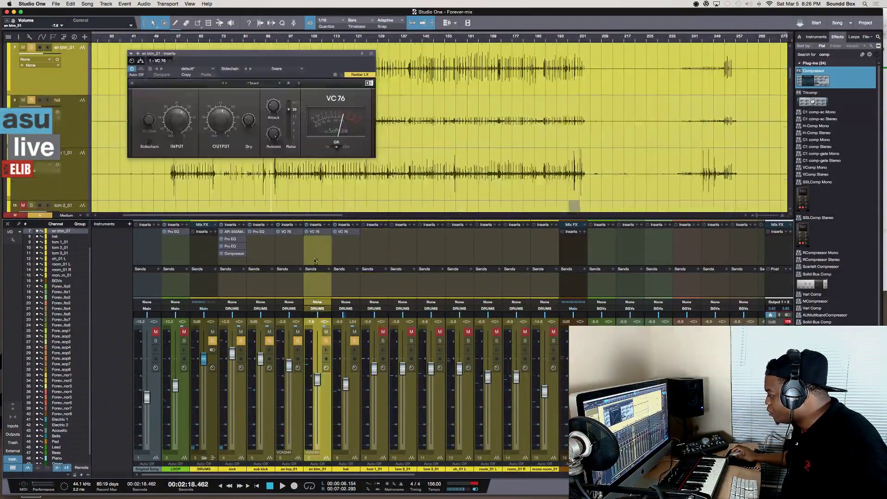
{"action": "left_click_drag", "start_coordinate": [264, 243], "coordinate": [318, 240]}
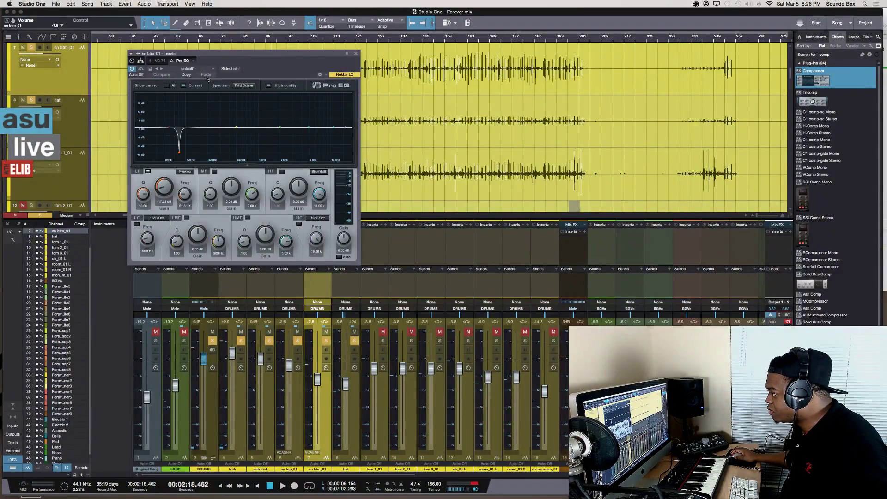
{"action": "left_click", "coordinate": [188, 71]}
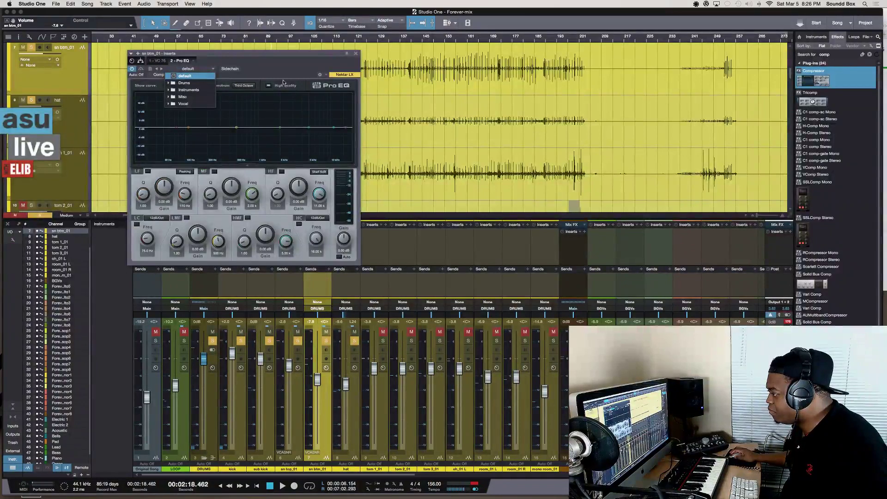
{"action": "left_click", "coordinate": [517, 43]}
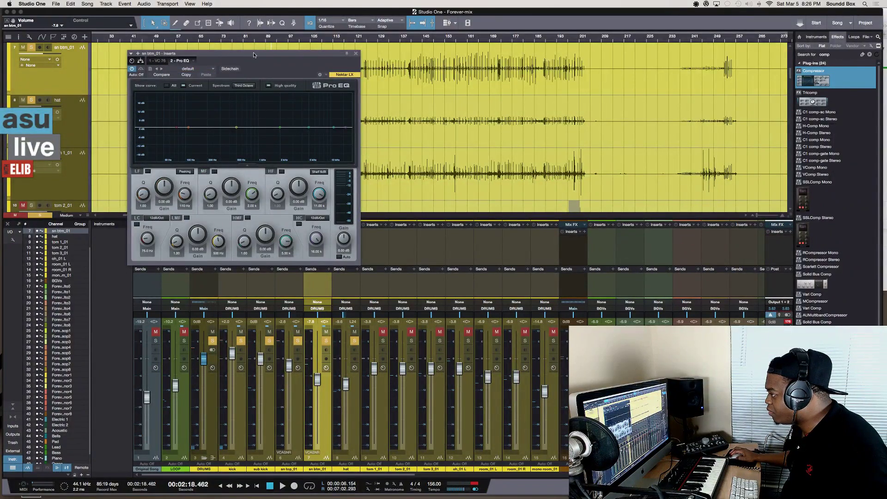
{"action": "left_click_drag", "start_coordinate": [254, 55], "coordinate": [577, 21]}
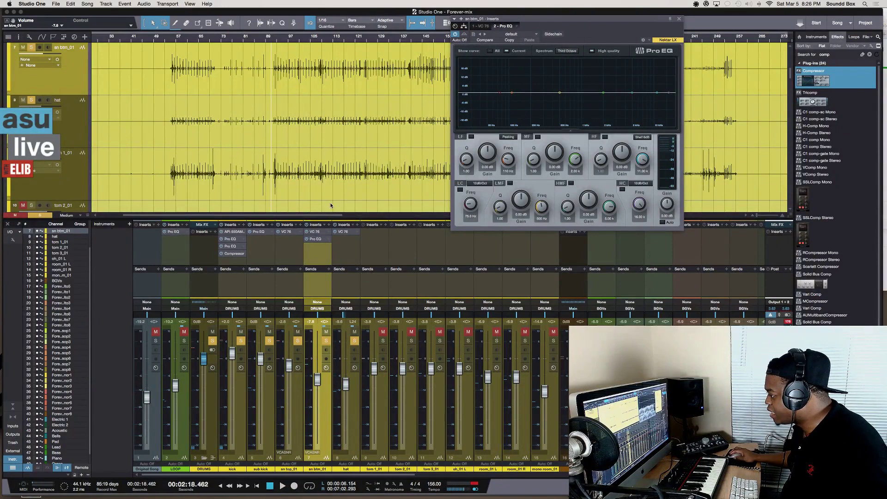
Copy the Pro EQ from snare bottom to snare top during playback and remove it from snare bottom
{"action": "key", "text": "space"}
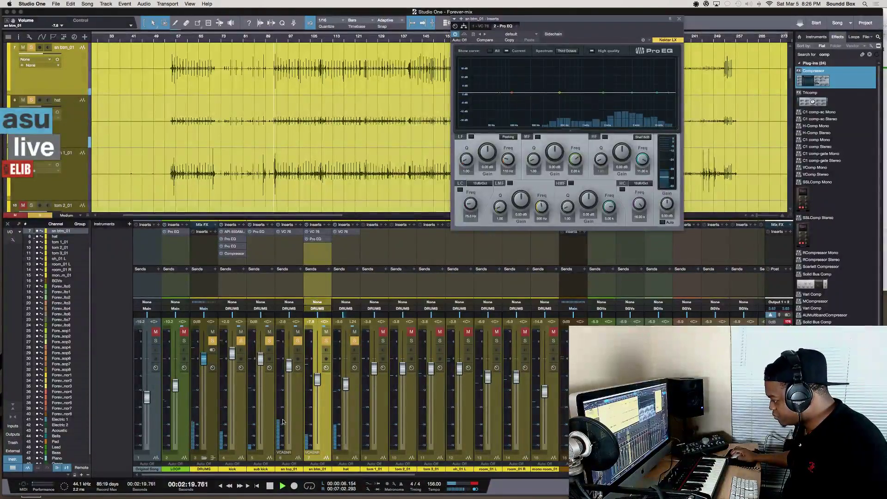
{"action": "left_click_drag", "start_coordinate": [316, 239], "coordinate": [288, 240]}
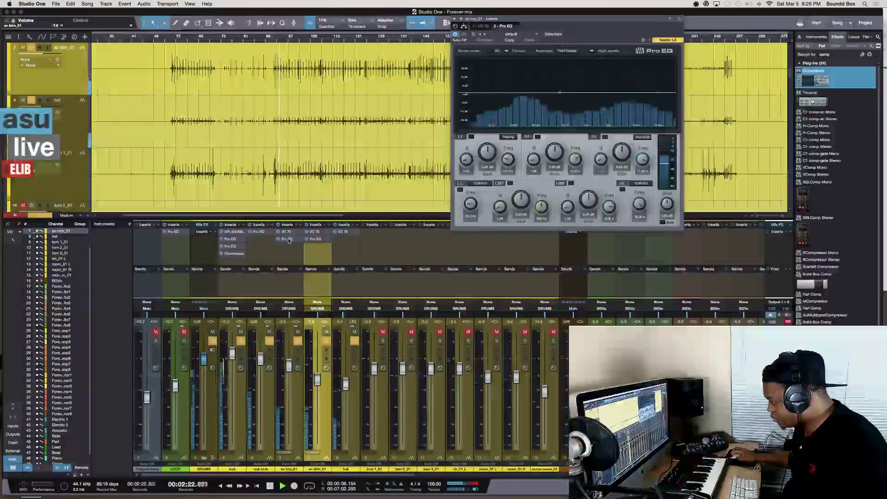
{"action": "right_click", "coordinate": [326, 240]}
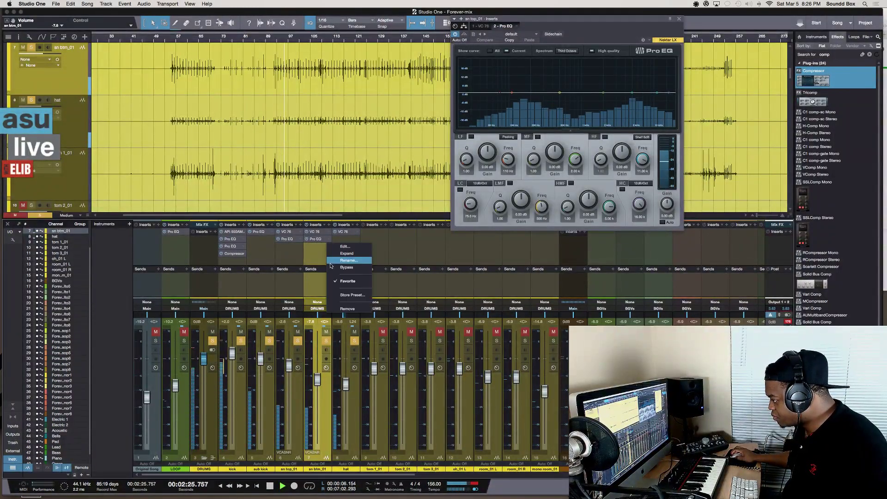
{"action": "left_click", "coordinate": [346, 309]}
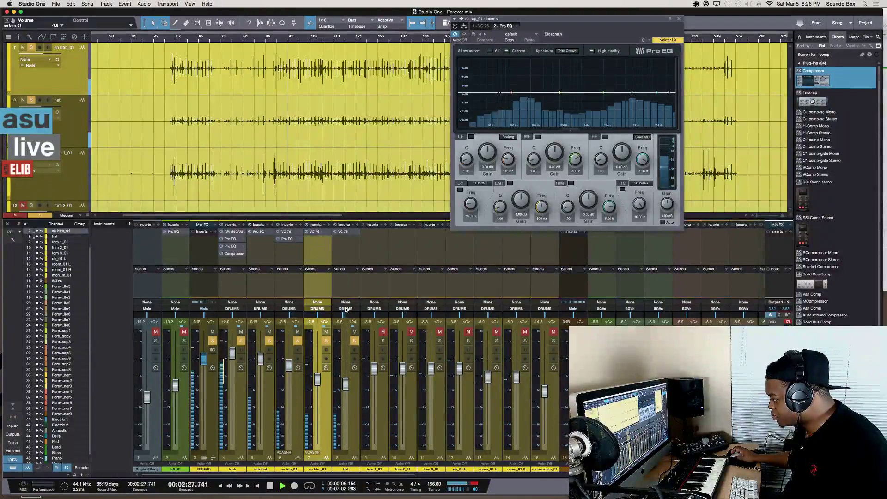
Rename the snare top channel as SNR and the snare bottom channel as SNR BTM
{"action": "left_click", "coordinate": [289, 469]}
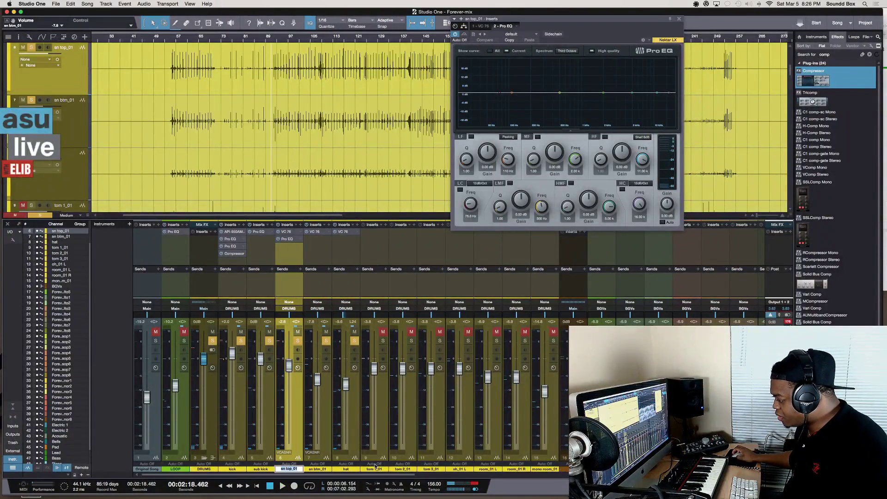
{"action": "type", "text": "SNR"}
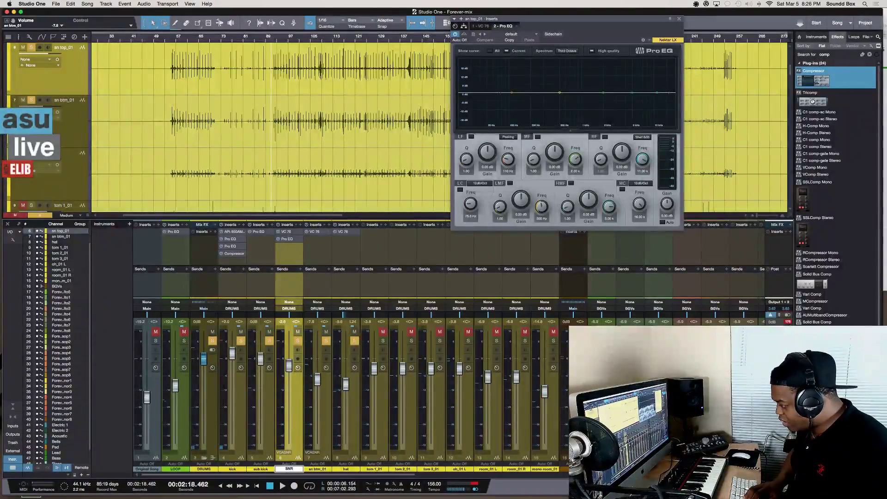
{"action": "key", "text": "Return"}
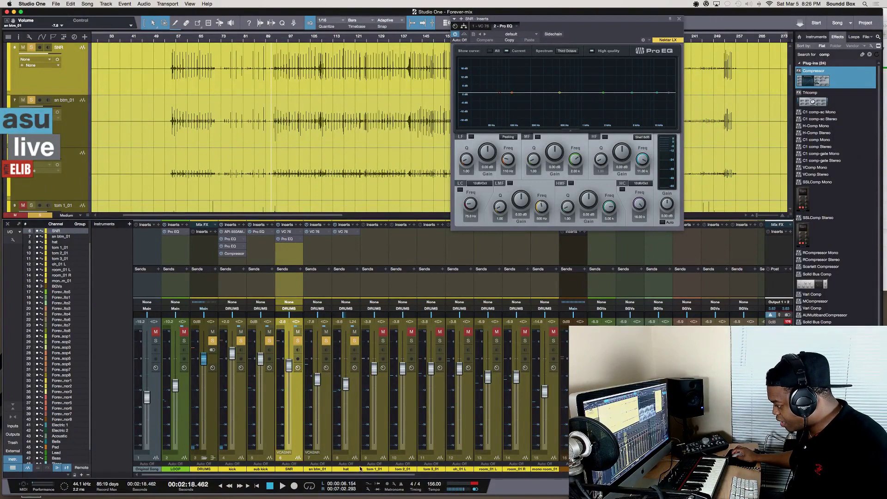
{"action": "double_click", "coordinate": [318, 469]}
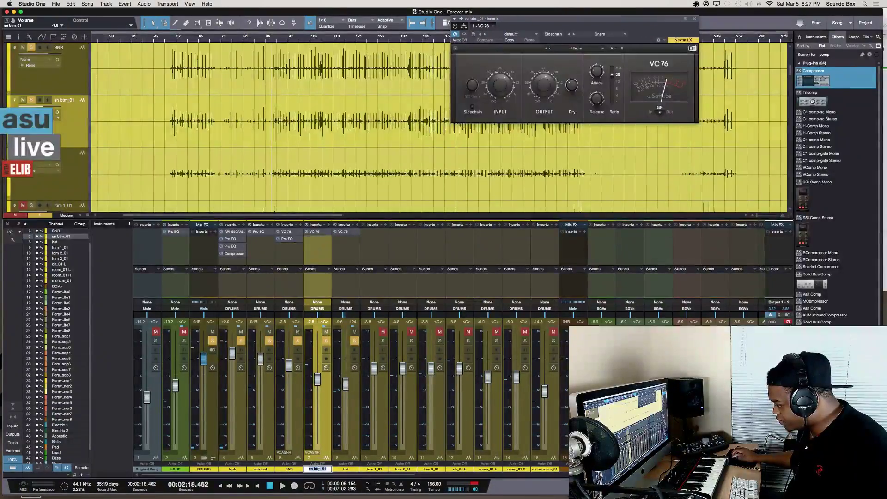
{"action": "type", "text": "SNR B"}
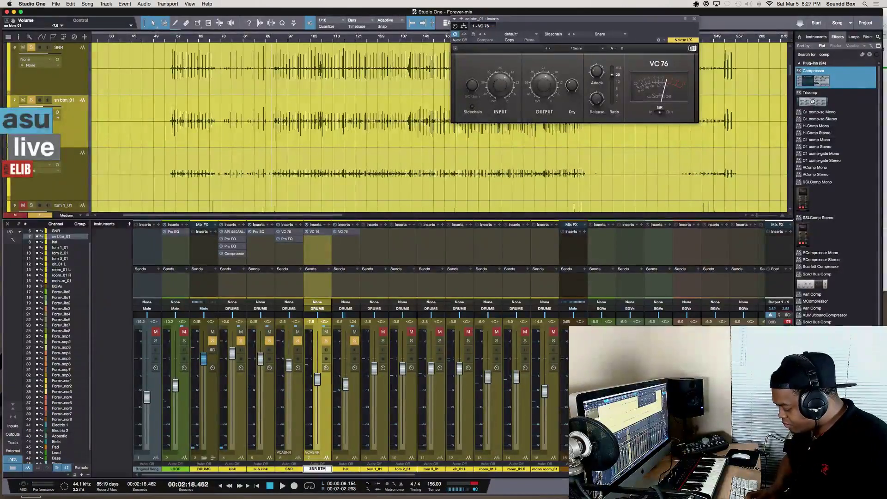
{"action": "type", "text": "TM"}
{"action": "key", "text": "Return"}
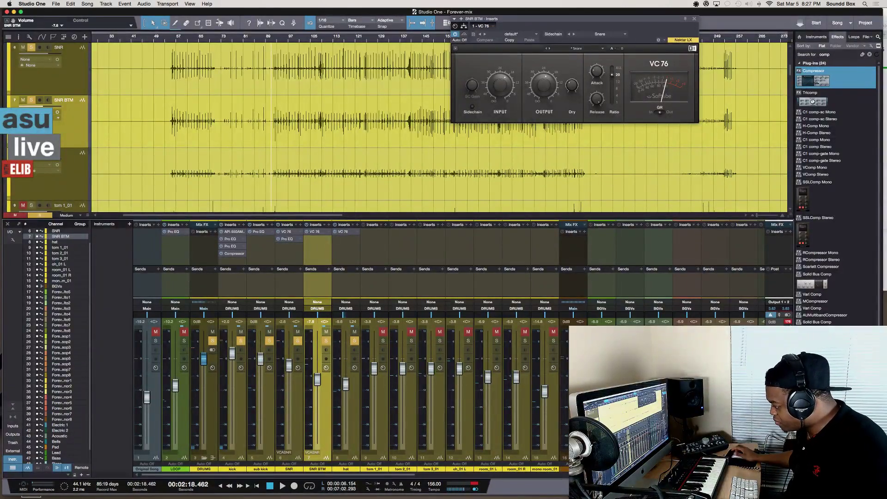
Rename the sub kick channel as KICK SUB, the kick channel as KICK and the hat channel as HAT
{"action": "double_click", "coordinate": [260, 469]}
{"action": "type", "text": "KICK SUB"}
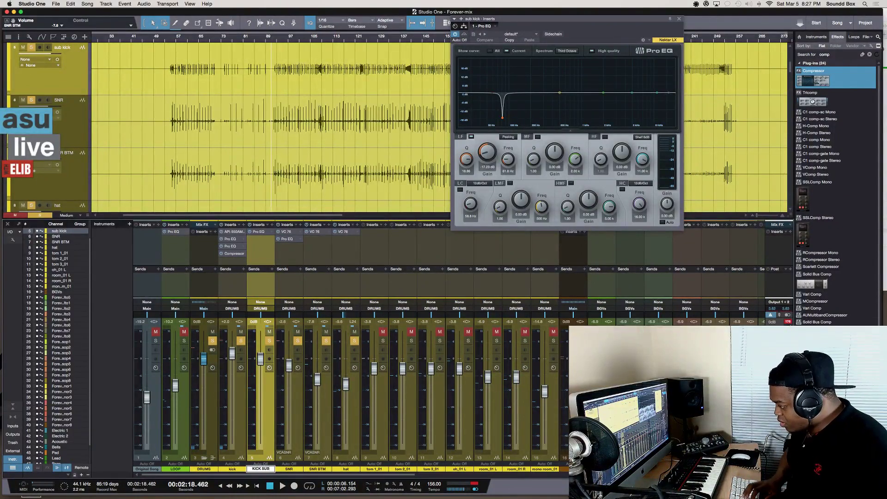
{"action": "key", "text": "Return"}
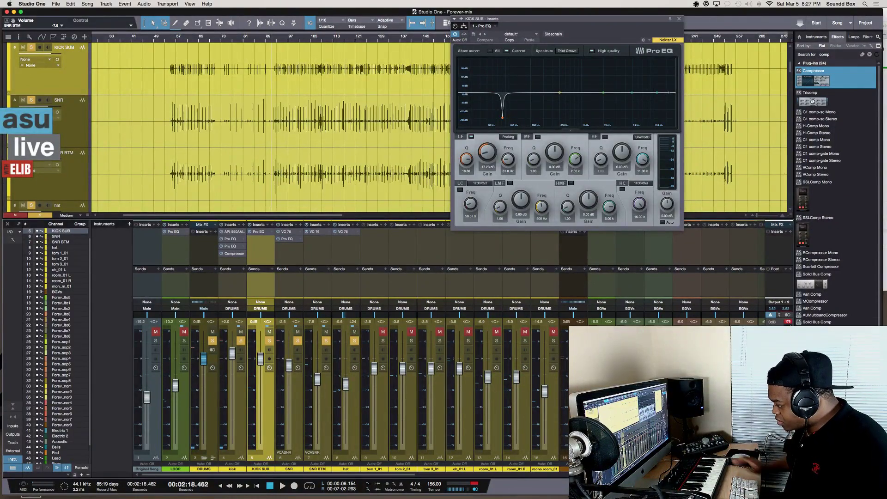
{"action": "double_click", "coordinate": [233, 468]}
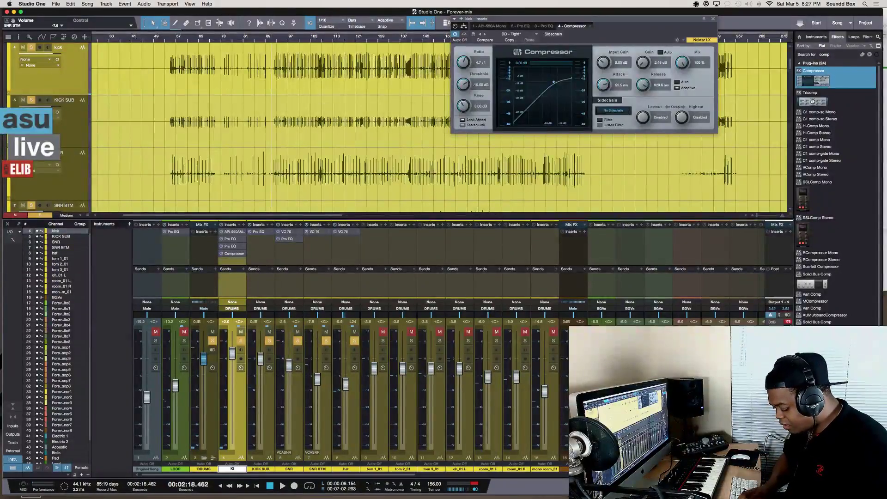
{"action": "key", "text": "Tab"}
{"action": "key", "text": "Tab"}
{"action": "key", "text": "Tab"}
{"action": "key", "text": "Tab"}
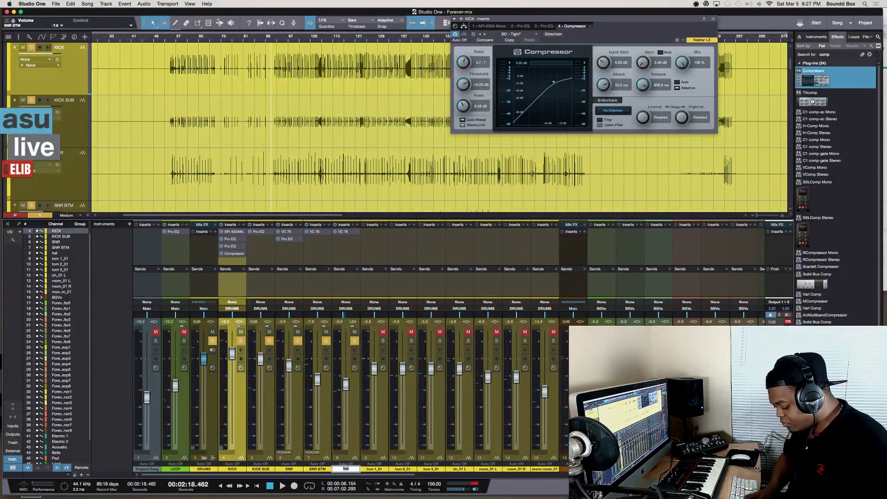
{"action": "type", "text": "HAT"}
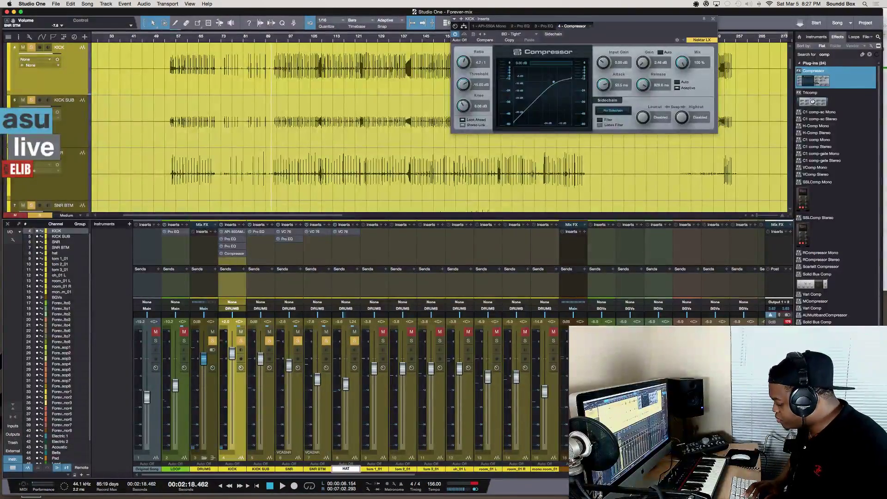
Rename the three tom channels as T1, T2 and T3
{"action": "key", "text": "Tab"}
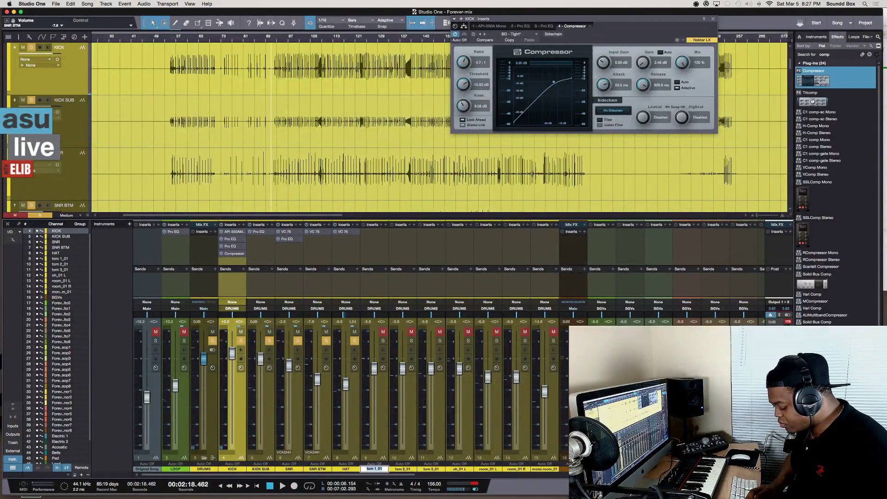
{"action": "type", "text": "T1"}
{"action": "key", "text": "Tab"}
{"action": "type", "text": "T"}
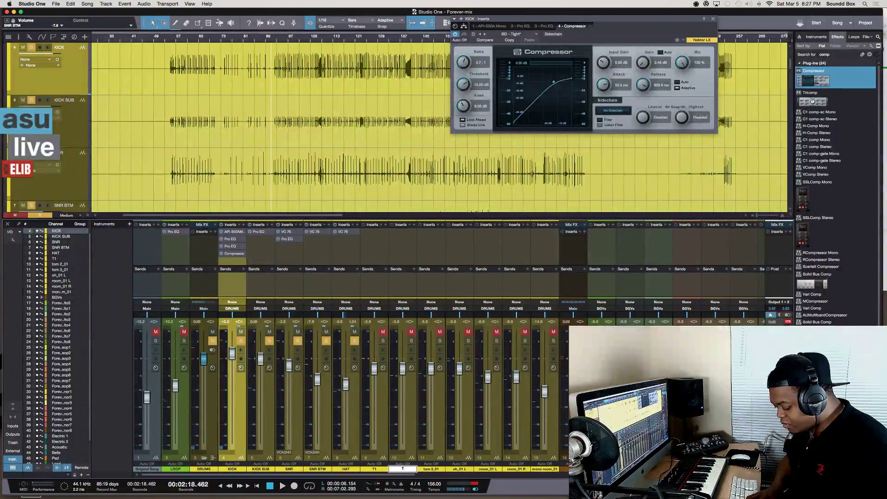
{"action": "type", "text": "2"}
{"action": "key", "text": "Tab"}
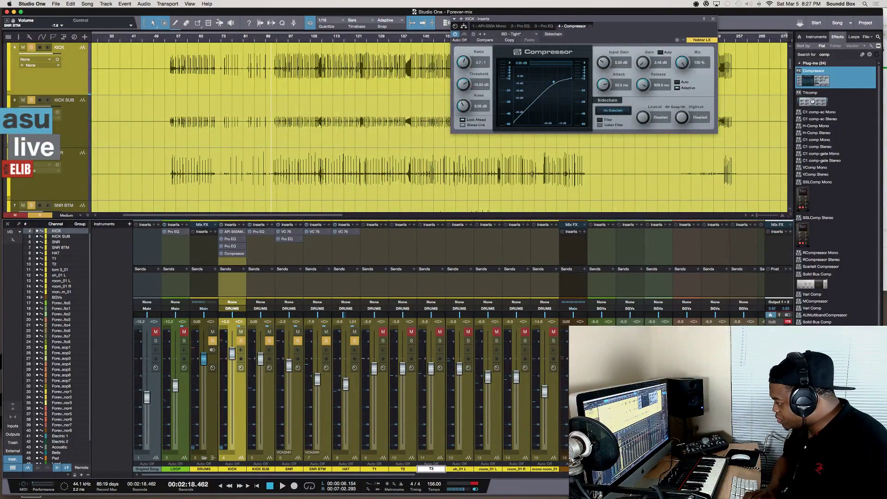
{"action": "key", "text": "Tab"}
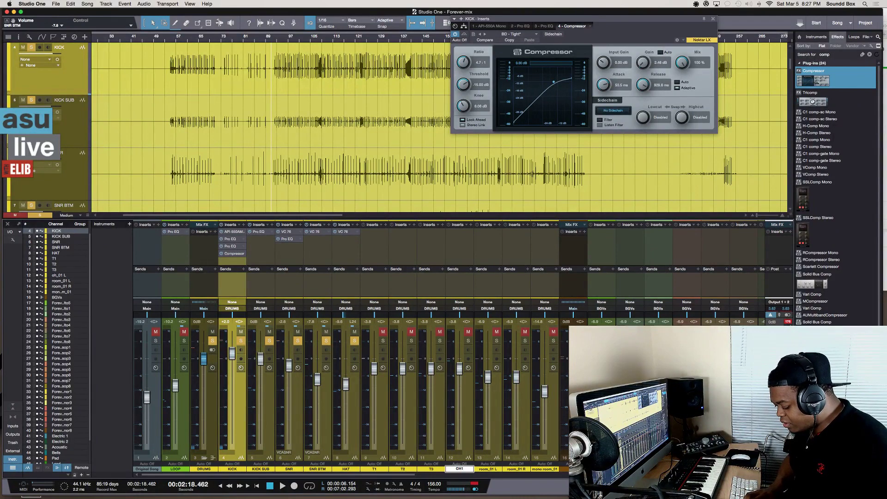
Rename the overhead channel as OHL and the three room channels as OHR, RM and MONO RM
{"action": "key", "text": "BackSpace"}
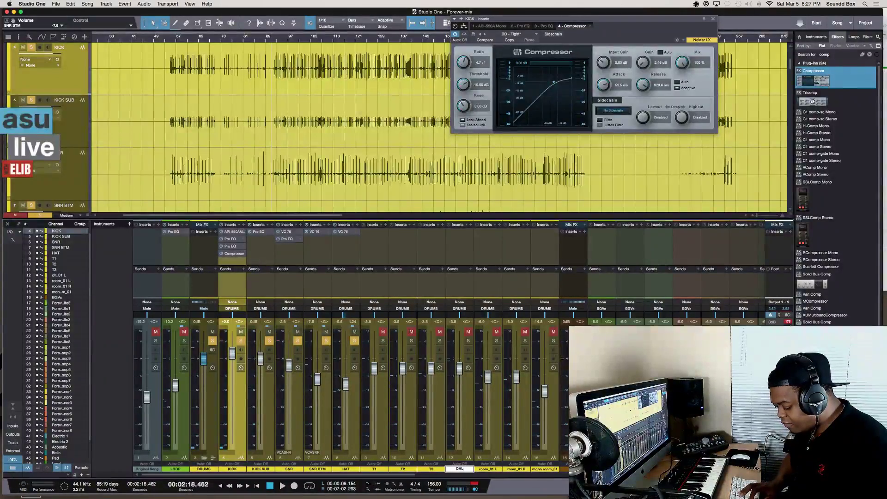
{"action": "type", "text": "L"}
{"action": "key", "text": "Tab"}
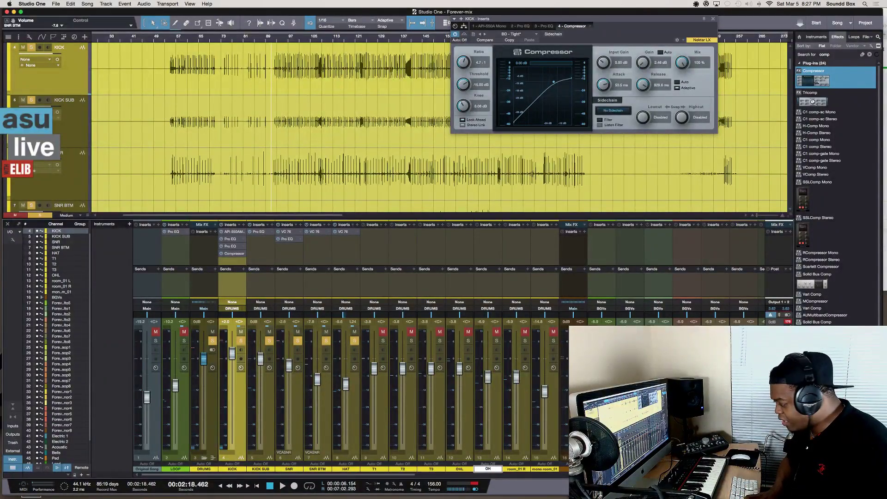
{"action": "key", "text": "Tab"}
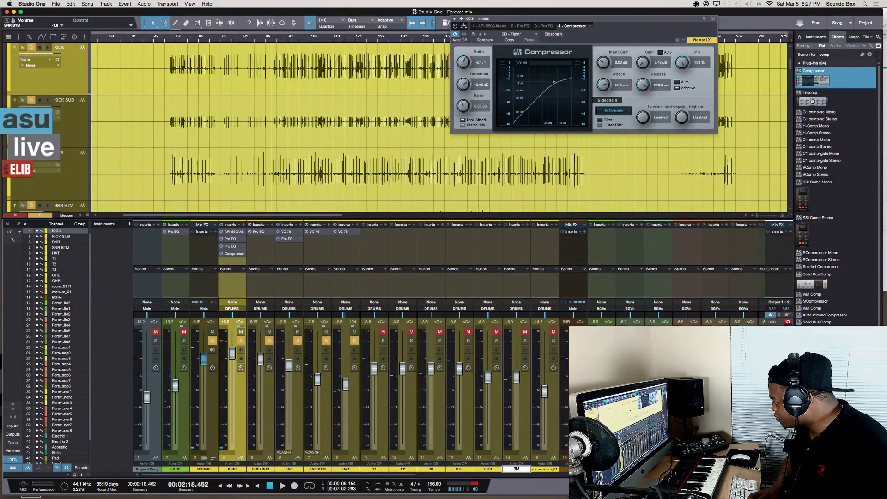
{"action": "key", "text": "Tab"}
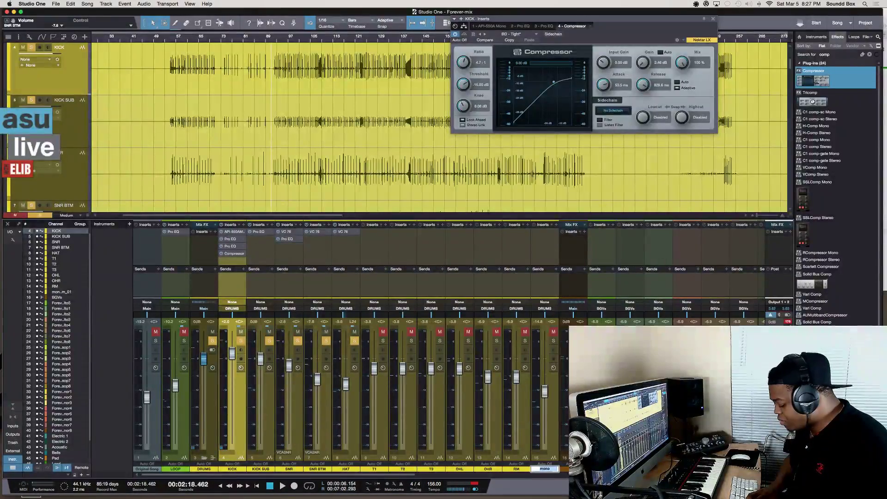
{"action": "type", "text": "MONO RM"}
{"action": "key", "text": "Return"}
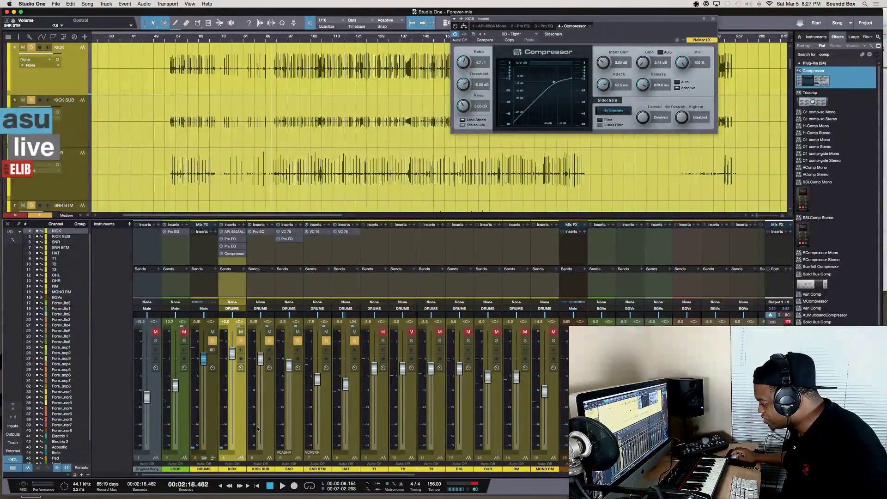
Open the SNR channel's Pro EQ and isolate the snare during playback by unsoloing KICK, KICK SUB, SNR BTM and HAT
{"action": "key", "text": "space"}
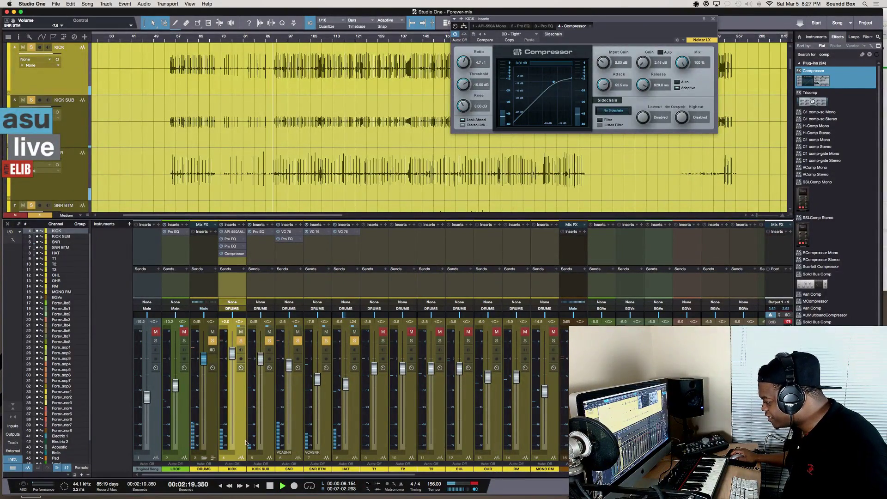
{"action": "key", "text": "space"}
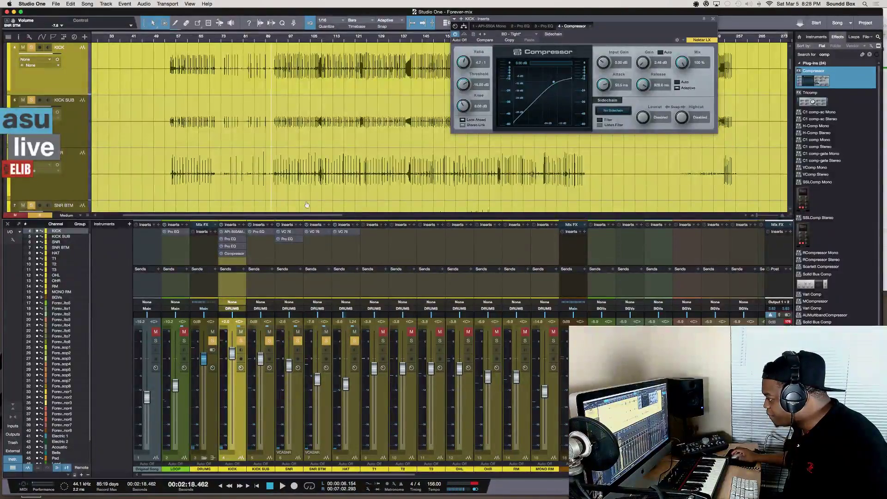
{"action": "left_click", "coordinate": [286, 239]}
{"action": "key", "text": "space"}
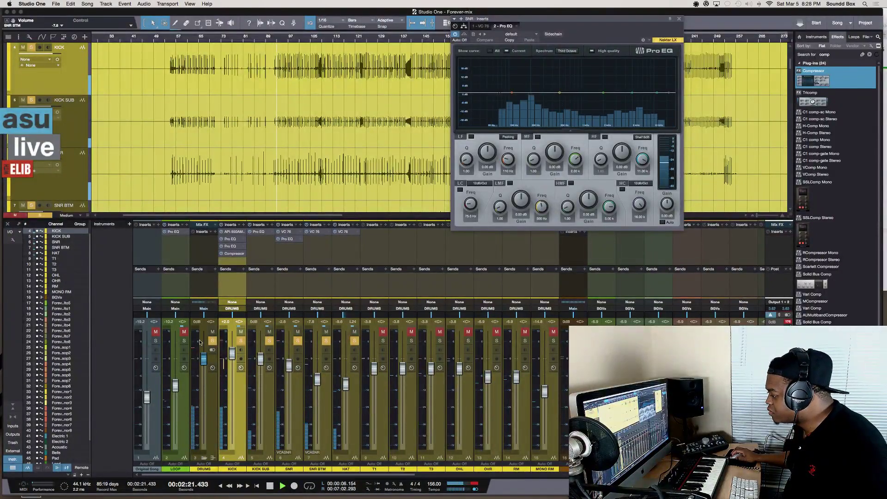
{"action": "left_click", "coordinate": [240, 341]}
{"action": "left_click", "coordinate": [270, 340]}
{"action": "left_click", "coordinate": [297, 340]}
{"action": "left_click", "coordinate": [298, 341]}
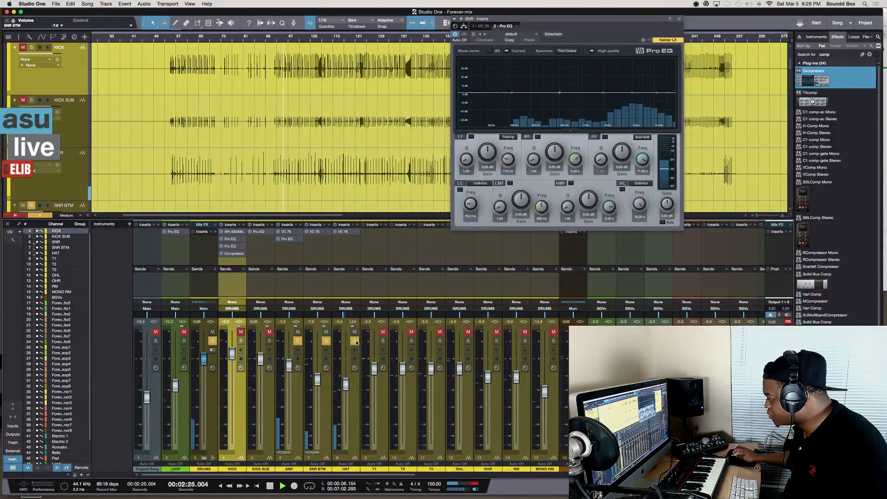
{"action": "left_click", "coordinate": [354, 340]}
{"action": "left_click", "coordinate": [326, 341]}
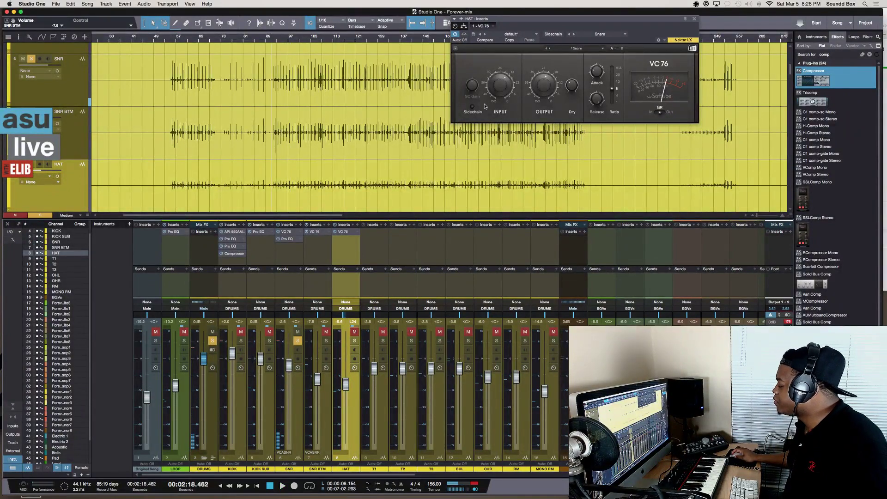
Sweep a narrow MF band in SNR's Pro EQ during playback and cut it to -24 dB near 290 Hz with a Q of about 12
{"action": "left_click", "coordinate": [287, 239]}
{"action": "key", "text": "space"}
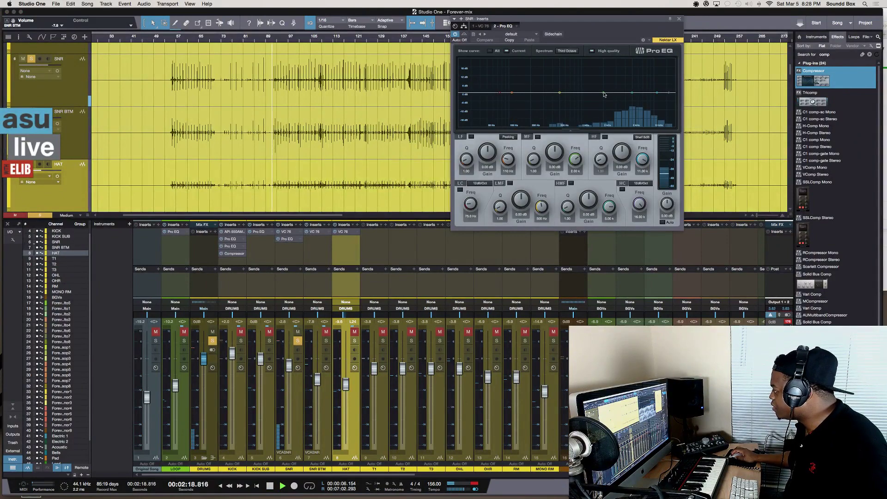
{"action": "left_click_drag", "start_coordinate": [604, 95], "coordinate": [548, 61]}
{"action": "left_click_drag", "start_coordinate": [534, 160], "coordinate": [534, 141]}
{"action": "left_click_drag", "start_coordinate": [548, 61], "coordinate": [554, 239]}
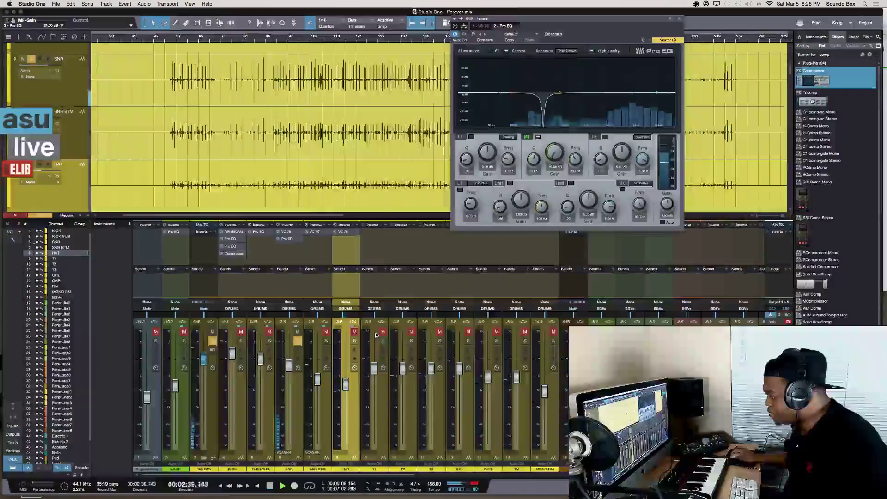
{"action": "key", "text": "space"}
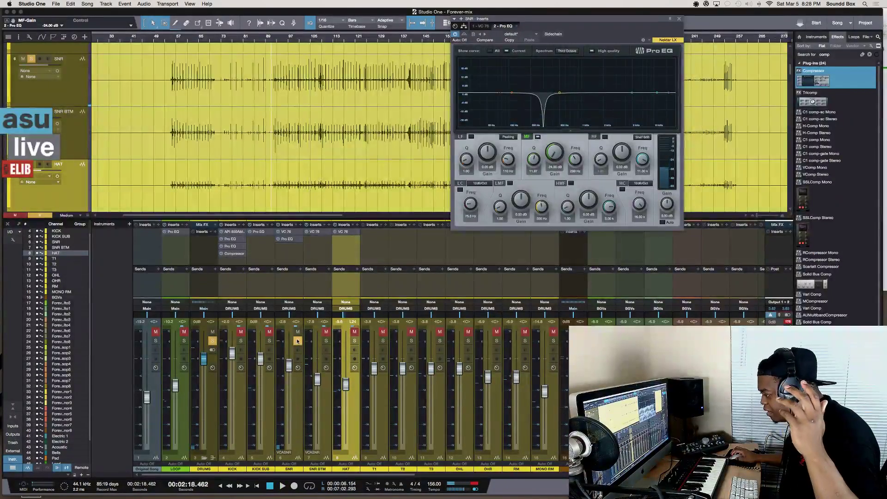
Unsolo SNR, copy its Pro EQ to the SNR BTM channel and briefly audition the result
{"action": "left_click", "coordinate": [297, 341]}
{"action": "left_click_drag", "start_coordinate": [294, 240], "coordinate": [314, 239]}
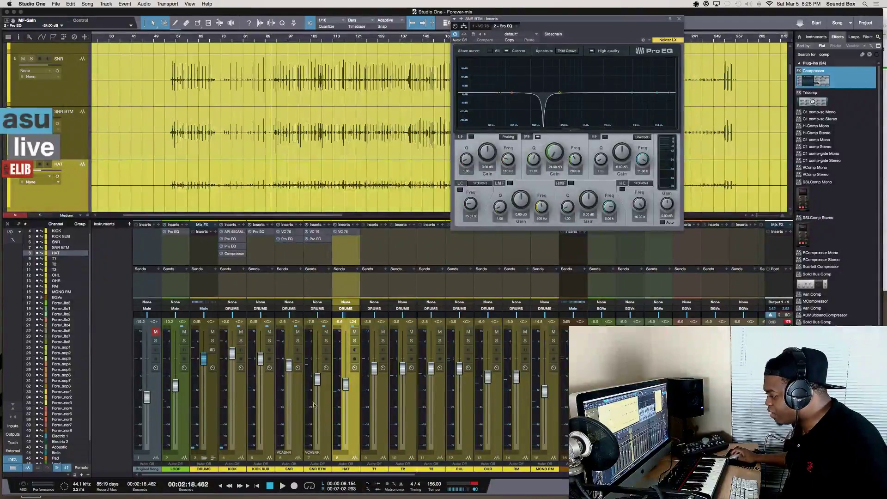
{"action": "key", "text": "space"}
{"action": "key", "text": "space"}
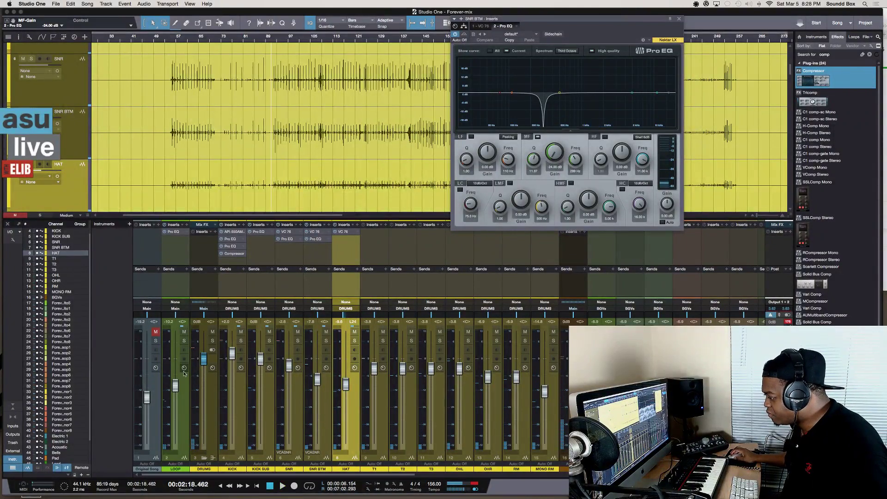
Solo the DRUMS folder and lower the T1 through MONO RM faders together during playback, bringing T1 to about -37.4 dB
{"action": "left_click", "coordinate": [213, 341]}
{"action": "key", "text": "space"}
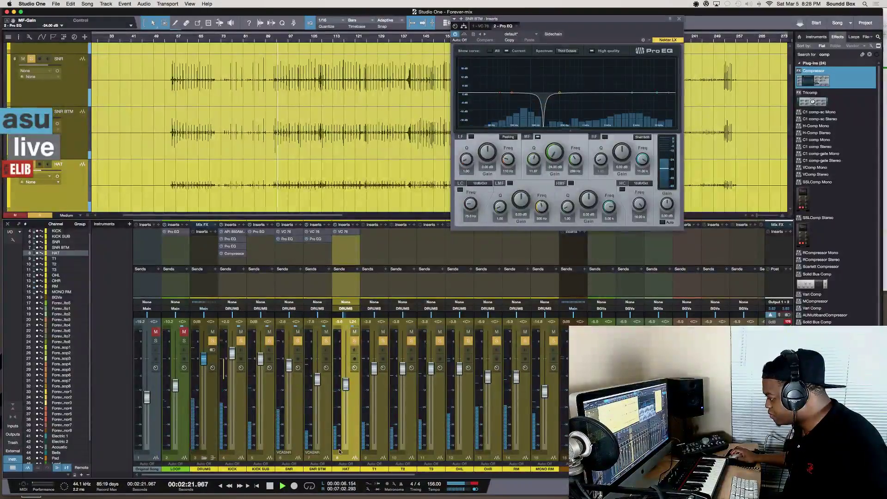
{"action": "left_click", "coordinate": [383, 368]}
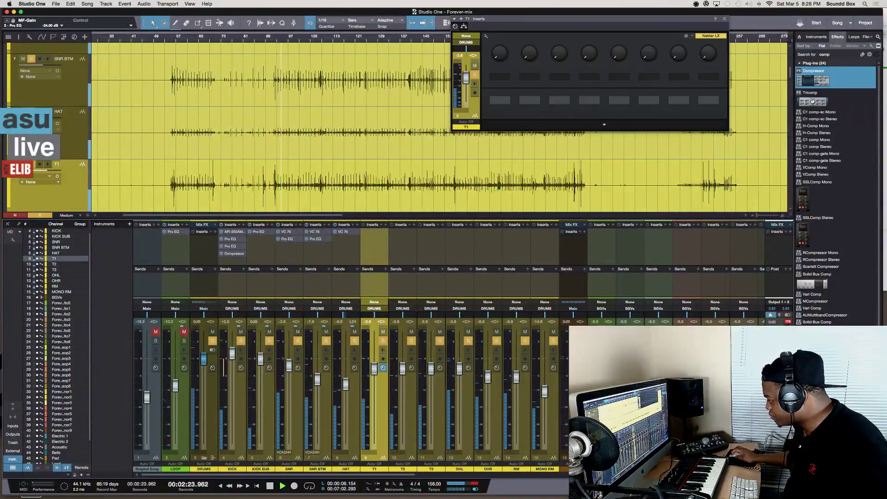
{"action": "left_click", "coordinate": [553, 368], "text": "shift"}
{"action": "left_click_drag", "start_coordinate": [431, 368], "coordinate": [430, 422]}
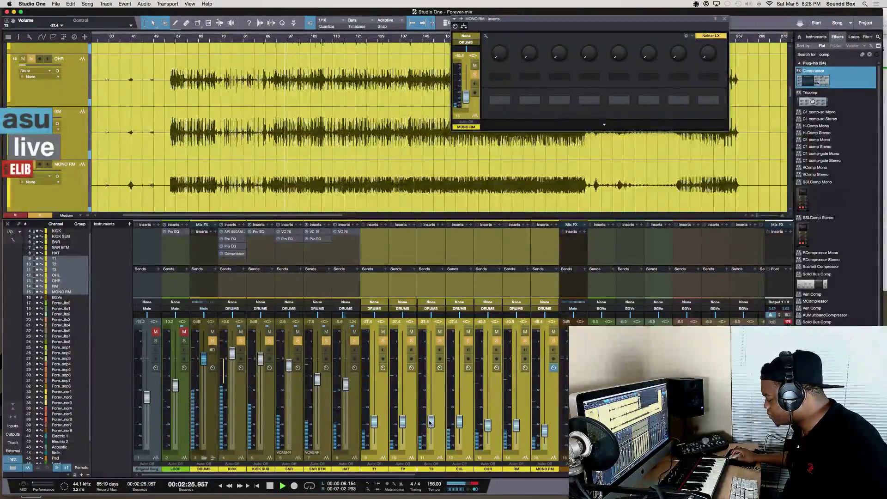
Copy the Pro EQ from the SNR BTM channel to the HAT channel
{"action": "left_click", "coordinate": [353, 413]}
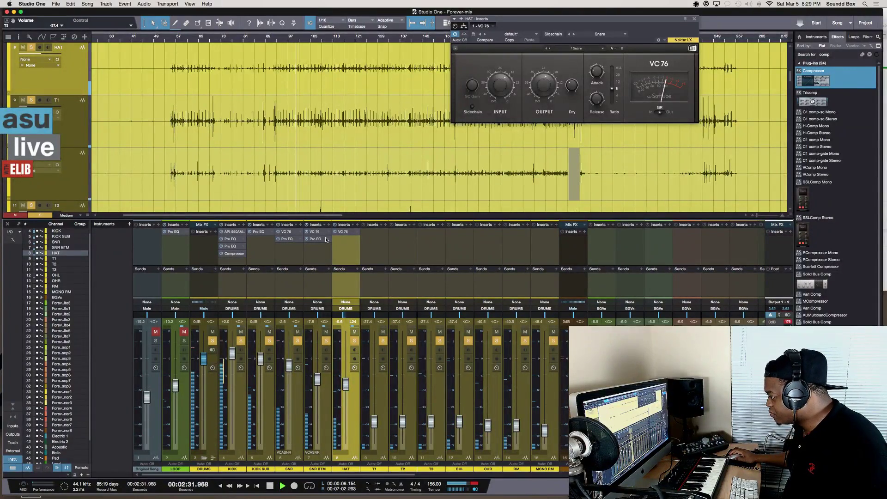
{"action": "left_click_drag", "start_coordinate": [329, 246], "coordinate": [344, 240]}
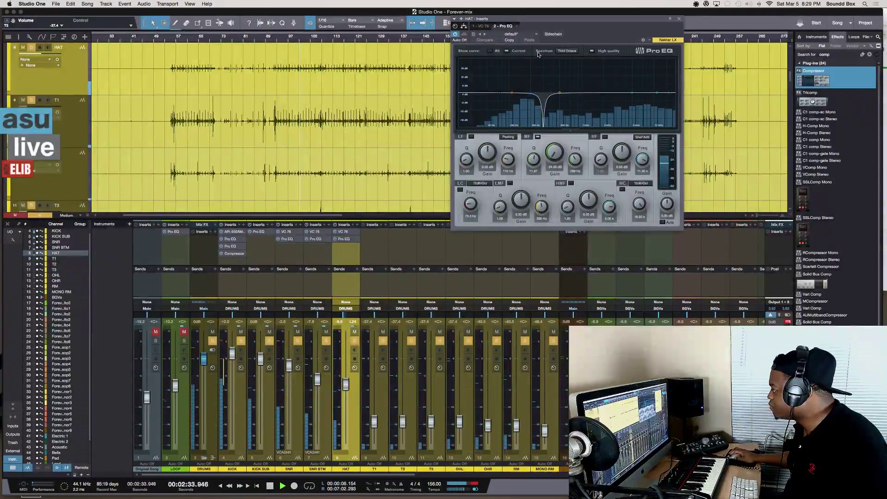
Reset HAT's Pro EQ to the default preset, then boost HMF by 4.71 dB and HF by about 4 dB near 12.74 kHz
{"action": "left_click", "coordinate": [515, 34]}
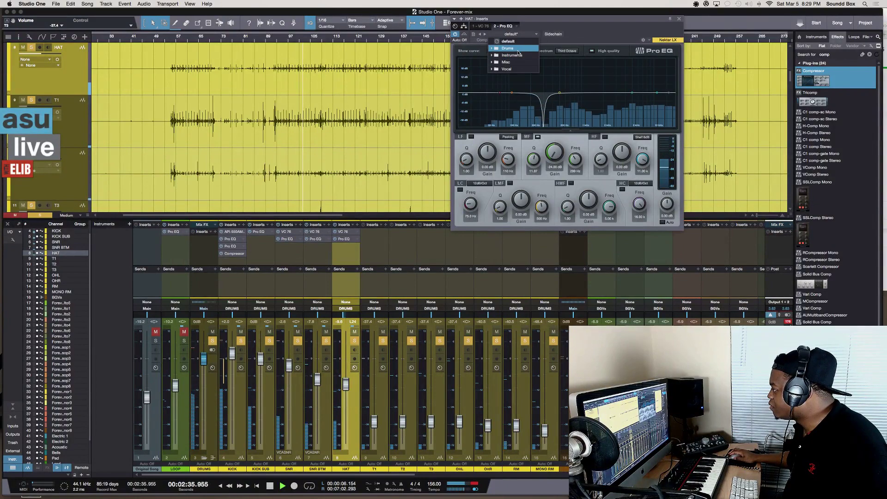
{"action": "left_click", "coordinate": [508, 41]}
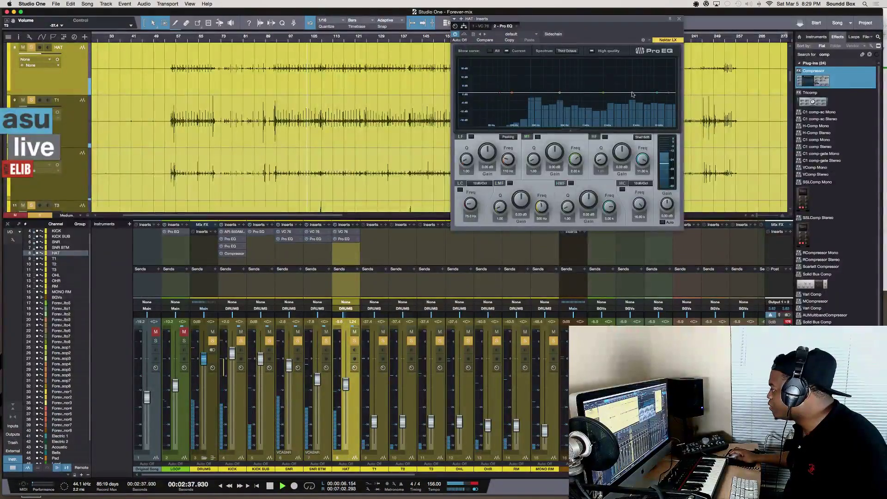
{"action": "left_click_drag", "start_coordinate": [632, 93], "coordinate": [662, 88]}
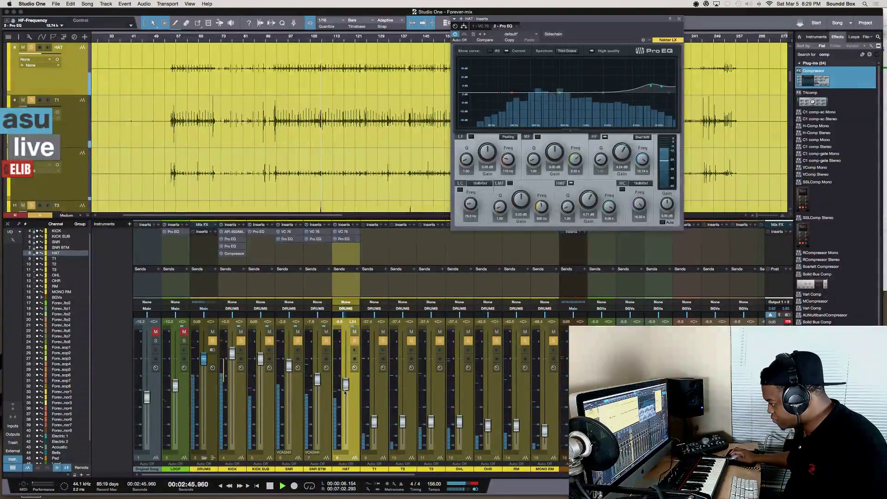
{"action": "key", "text": "space"}
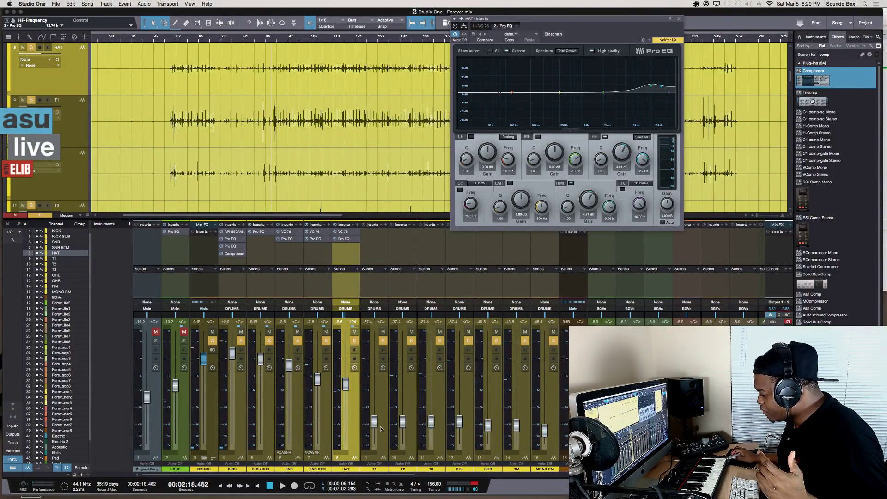
Copy the Pro EQ from the HAT channel to the T1 channel
{"action": "left_click", "coordinate": [375, 394]}
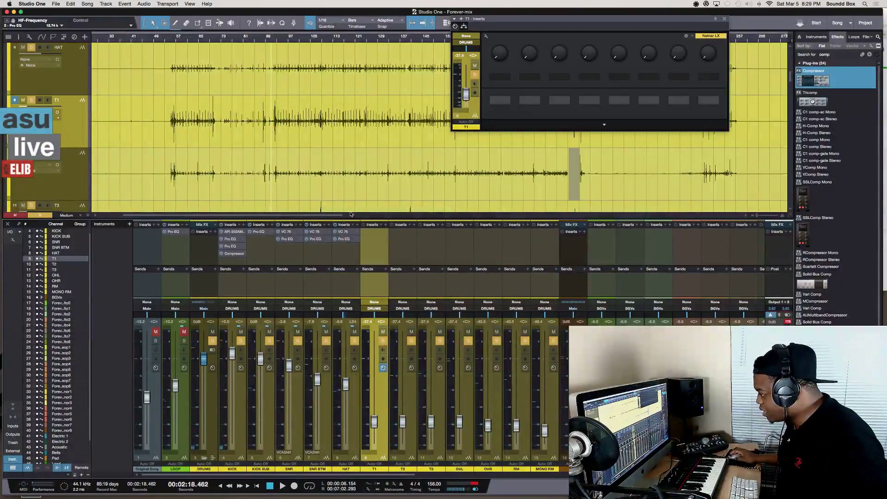
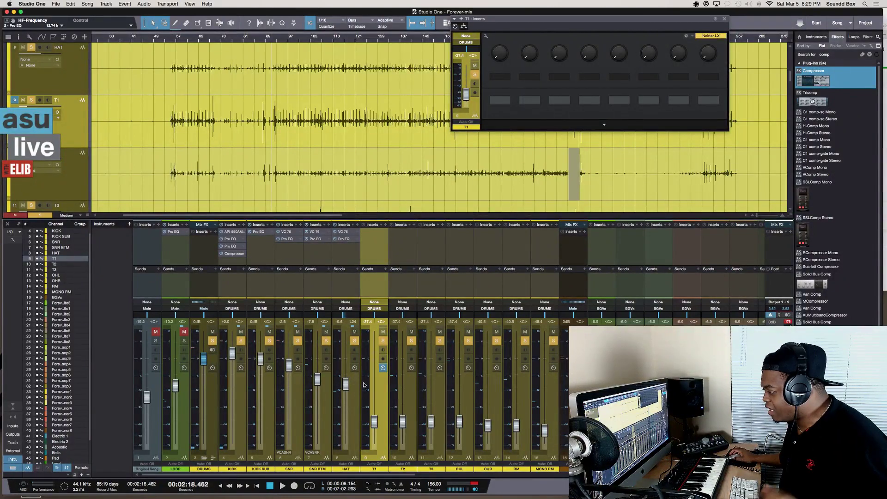
{"action": "left_click_drag", "start_coordinate": [344, 239], "coordinate": [371, 253]}
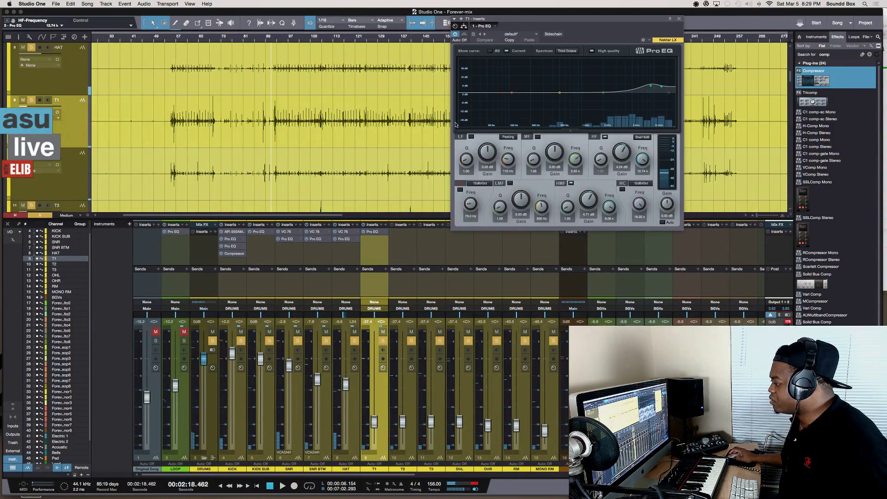
Solo only T1 within the drums and raise its fader to about -8.2 dB during playback
{"action": "left_click", "coordinate": [212, 341]}
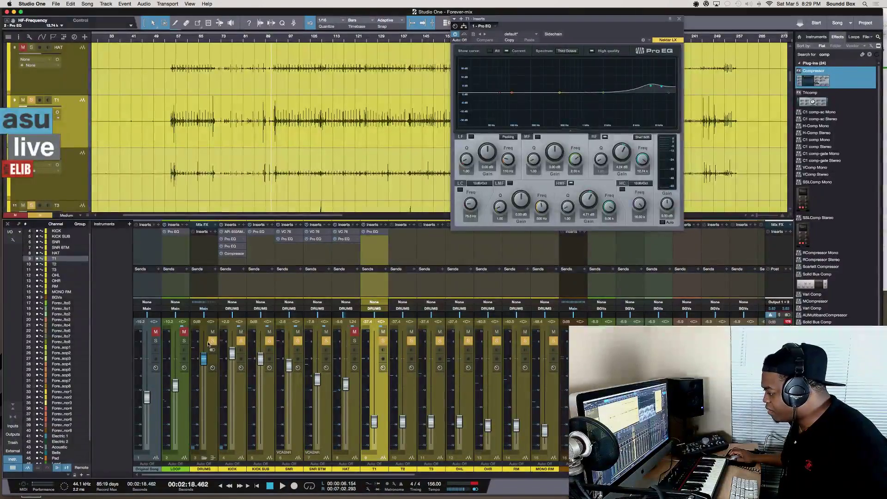
{"action": "left_click", "coordinate": [382, 341]}
{"action": "key", "text": "space"}
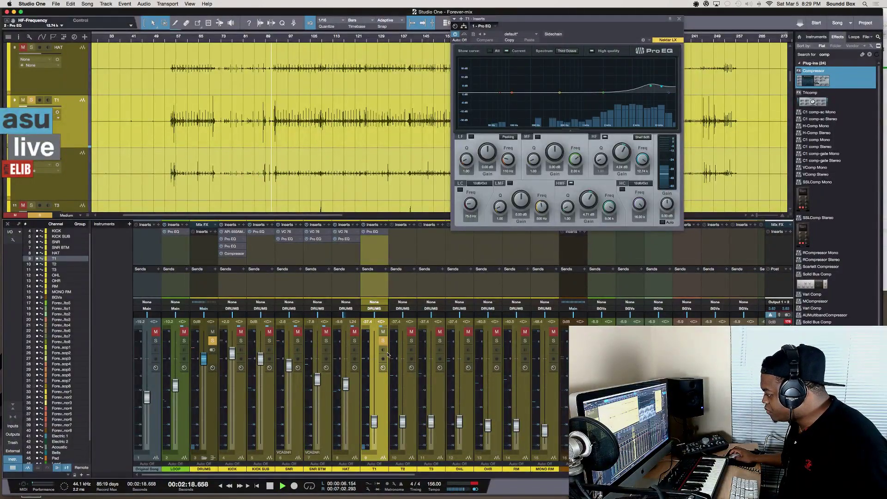
{"action": "left_click_drag", "start_coordinate": [375, 423], "coordinate": [373, 383]}
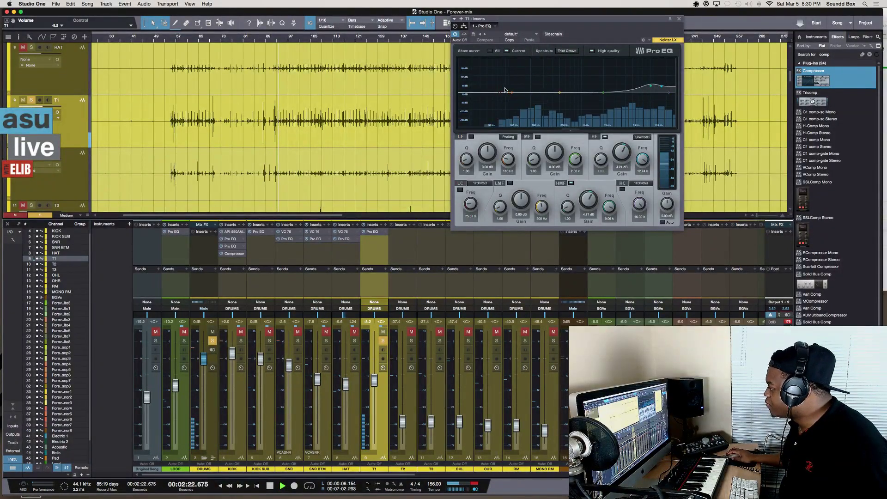
Enable the low cut at 48 dB/Oct in T1's Pro EQ and switch off its HMF and HF boosts
{"action": "left_click", "coordinate": [460, 190]}
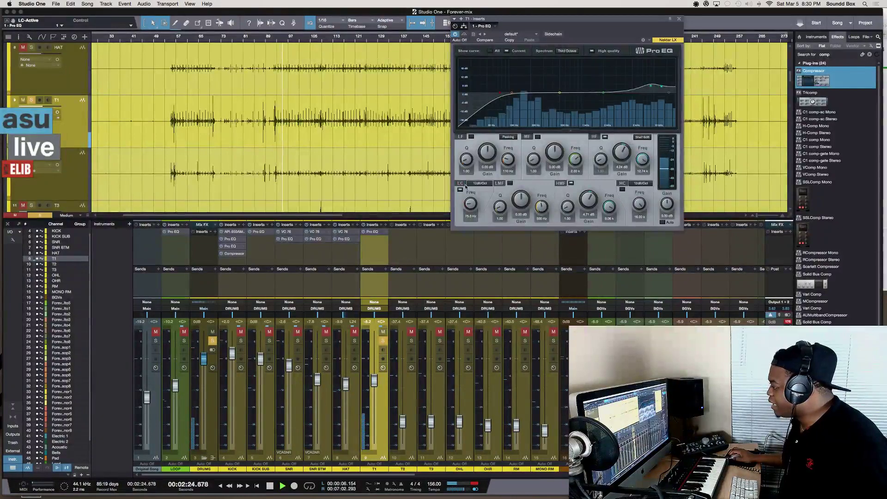
{"action": "left_click", "coordinate": [480, 183]}
{"action": "left_click", "coordinate": [489, 217]}
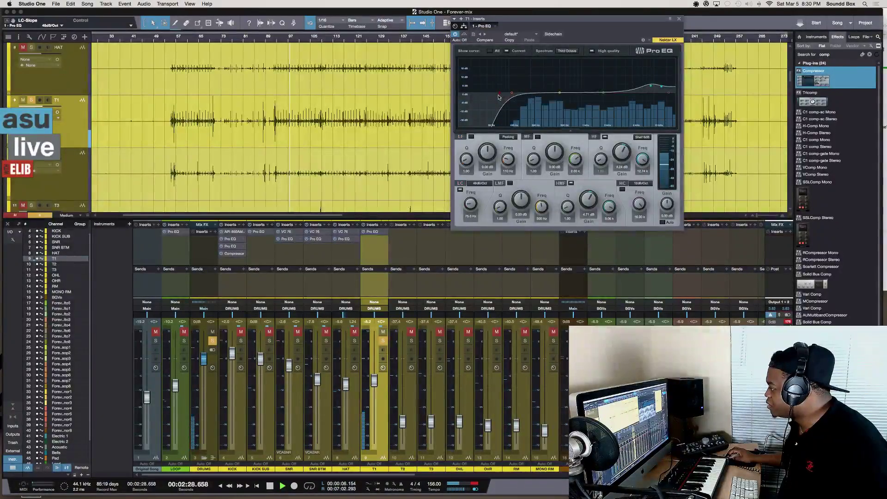
{"action": "left_click", "coordinate": [656, 89]}
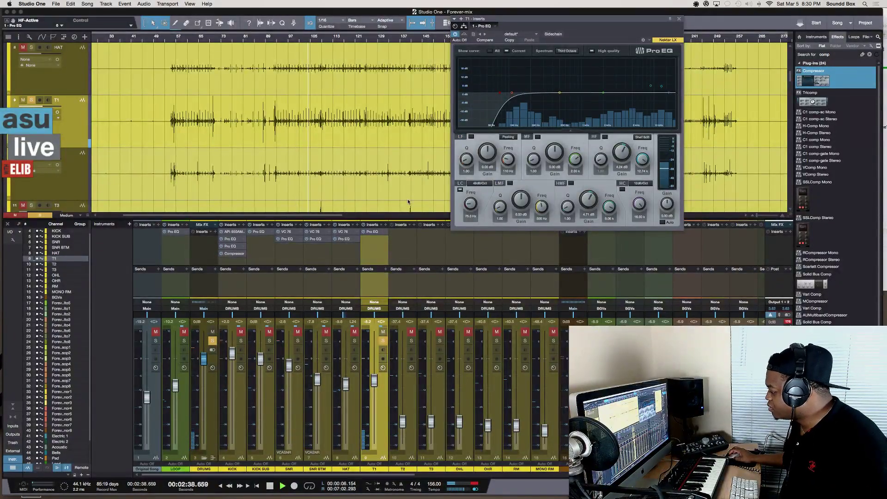
Examine the T1, T2 and T3 waveforms along the timeline to find where the toms are actually hit
{"action": "scroll", "coordinate": [258, 138], "scroll_direction": "down", "scroll_amount": 3}
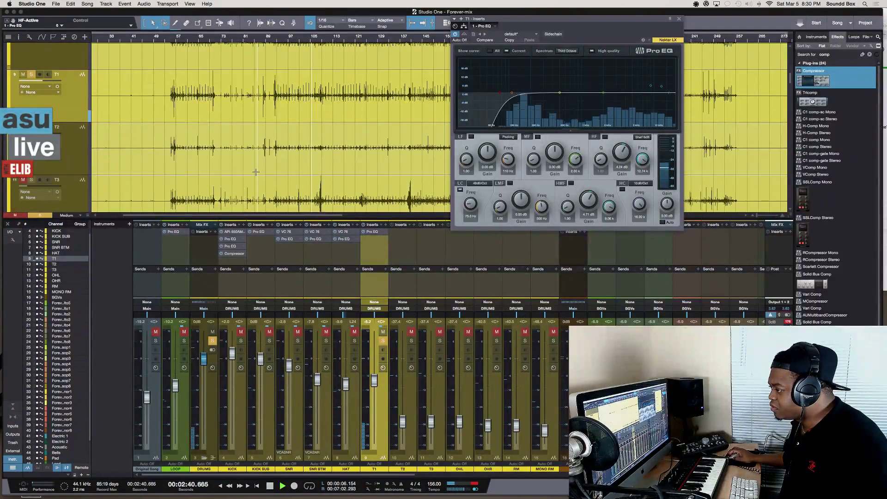
{"action": "scroll", "coordinate": [285, 114], "scroll_direction": "up", "scroll_amount": 3}
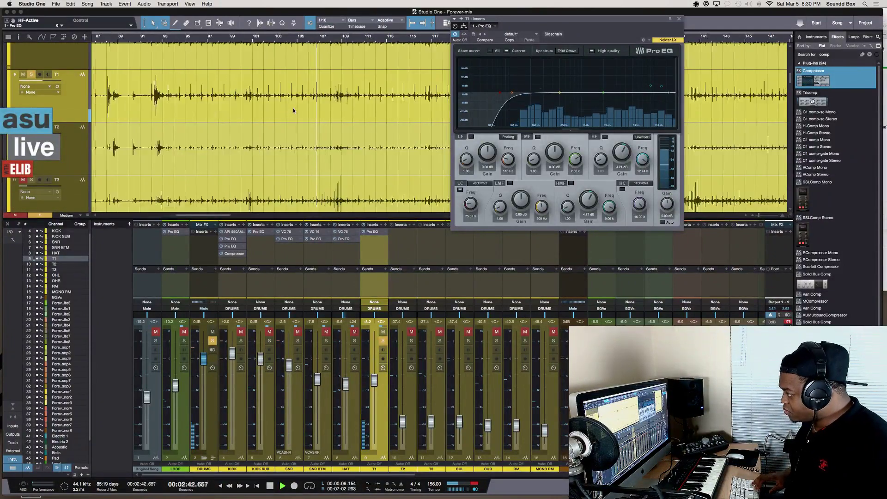
{"action": "scroll", "coordinate": [222, 81], "scroll_direction": "right", "scroll_amount": 5}
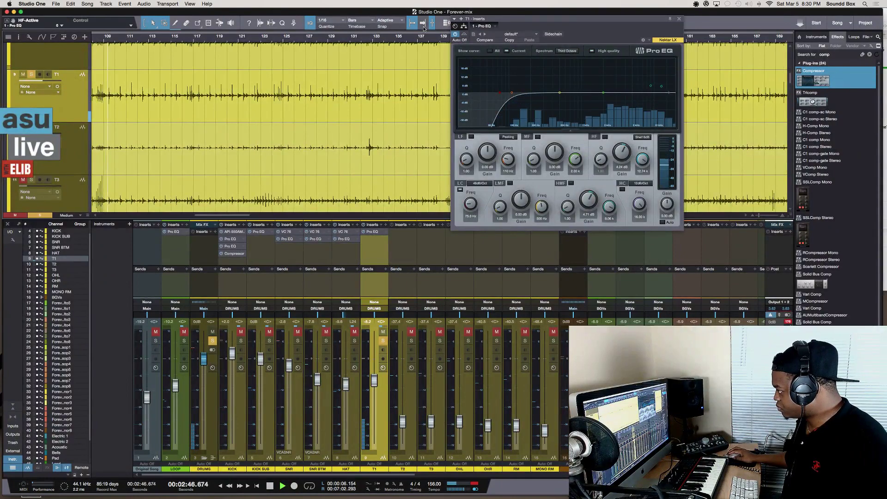
{"action": "scroll", "coordinate": [350, 62], "scroll_direction": "right", "scroll_amount": 2}
{"action": "scroll", "coordinate": [350, 62], "scroll_direction": "right", "scroll_amount": 15}
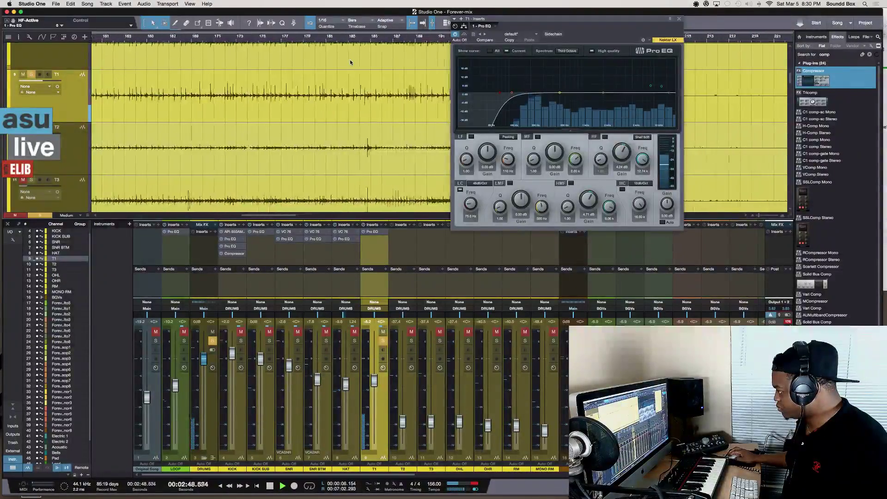
{"action": "scroll", "coordinate": [350, 60], "scroll_direction": "left", "scroll_amount": 8}
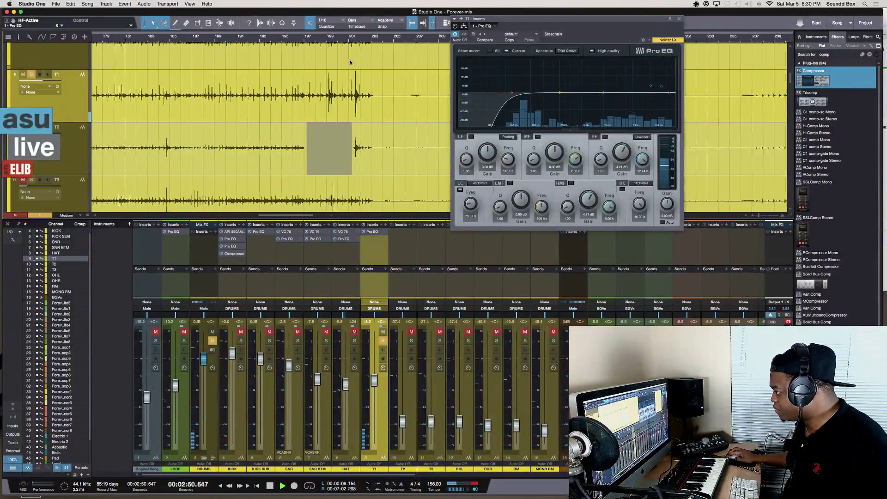
{"action": "scroll", "coordinate": [346, 63], "scroll_direction": "left", "scroll_amount": 14}
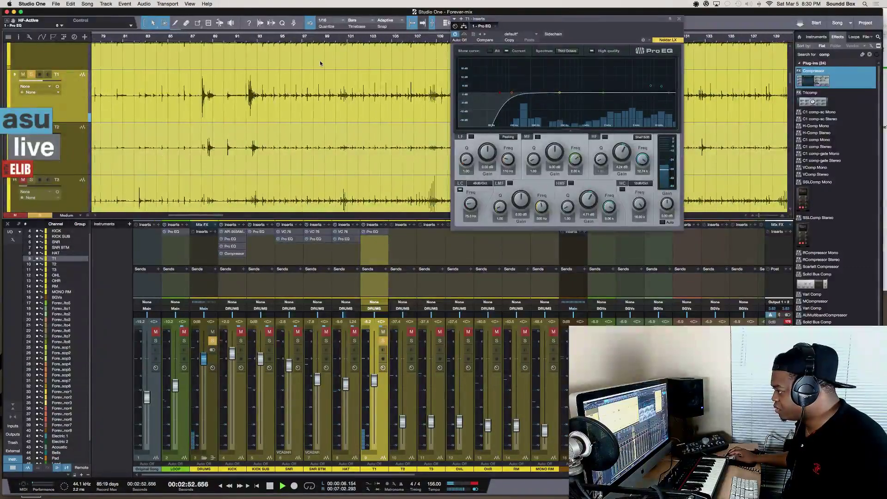
{"action": "scroll", "coordinate": [324, 65], "scroll_direction": "right", "scroll_amount": 7}
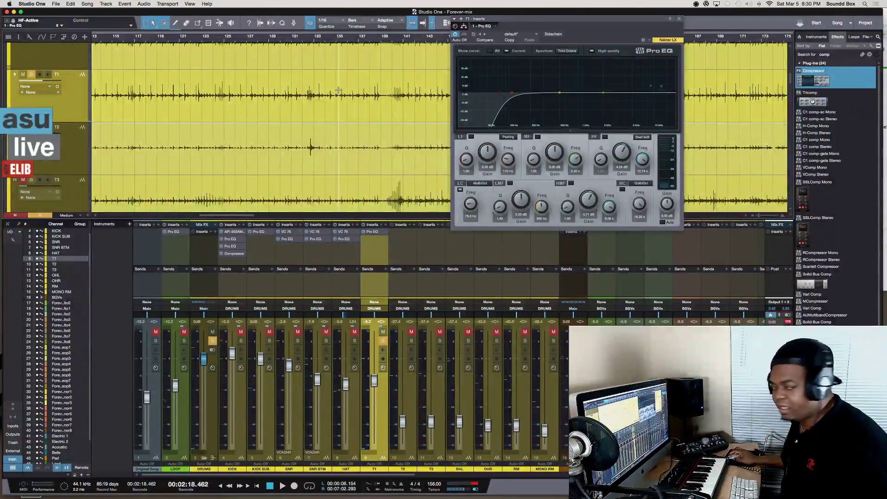
{"action": "scroll", "coordinate": [328, 97], "scroll_direction": "left", "scroll_amount": 10}
{"action": "scroll", "coordinate": [321, 101], "scroll_direction": "left", "scroll_amount": 4}
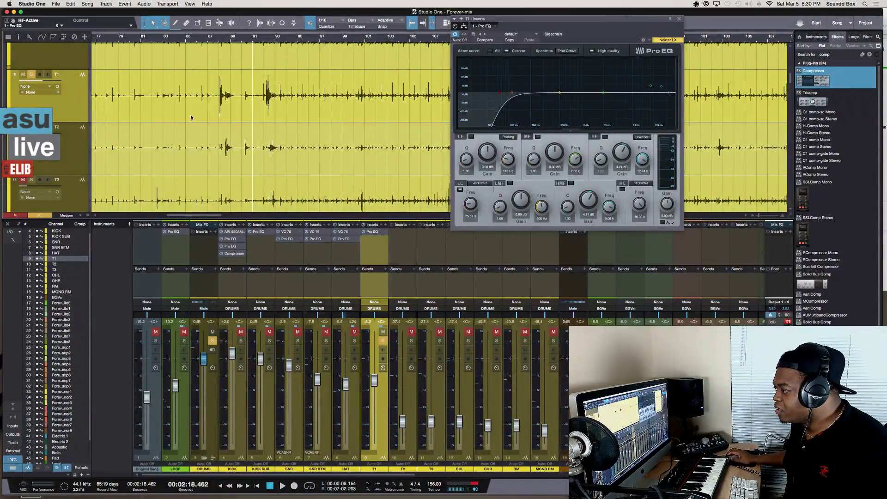
Move the playback position near the two large tom hits around bars 87 to 91 and compare T1 with T2
{"action": "left_click", "coordinate": [200, 69]}
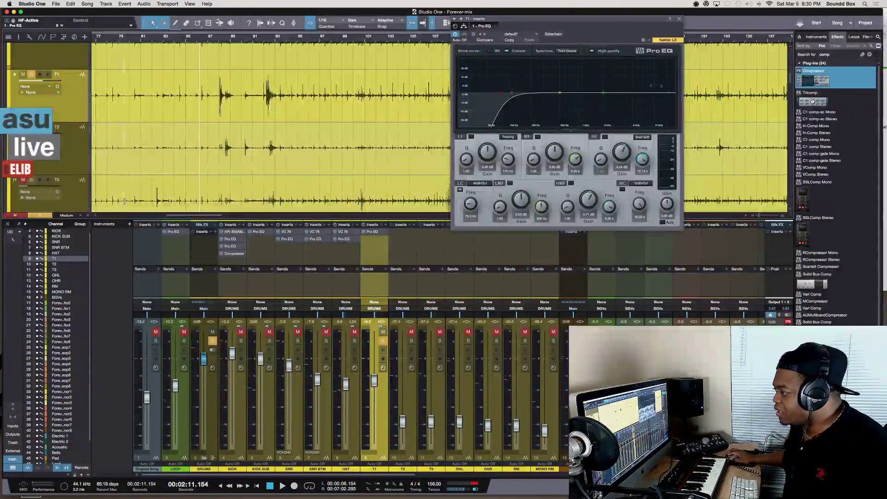
{"action": "left_click", "coordinate": [185, 148]}
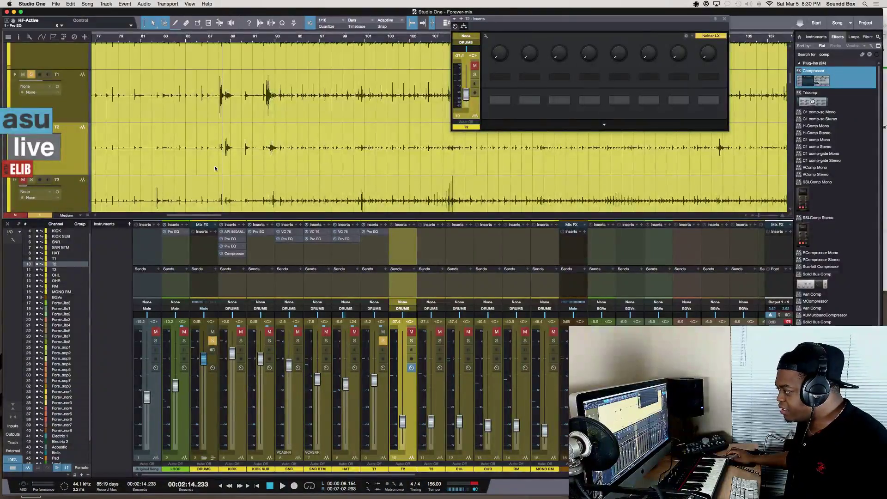
{"action": "left_click", "coordinate": [259, 121]}
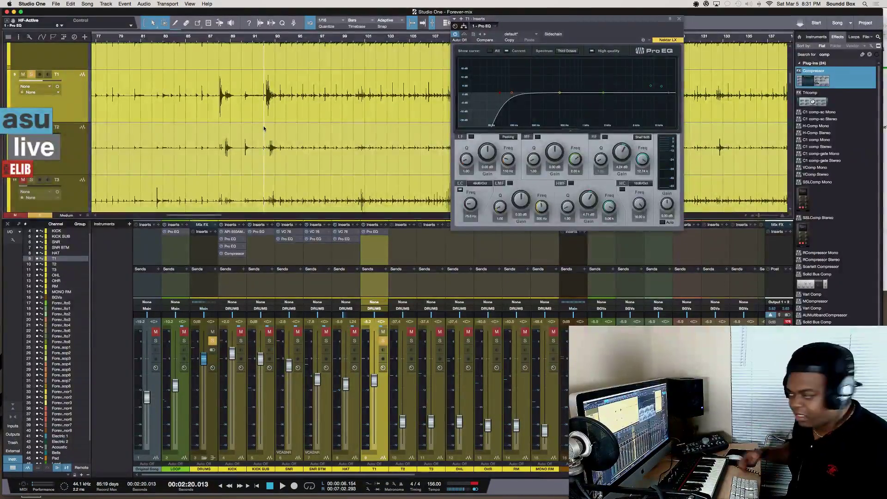
Inspect T1's waveform in the earlier sections, comparing real tom hits with the bleed between them
{"action": "scroll", "coordinate": [264, 126], "scroll_direction": "left", "scroll_amount": 8}
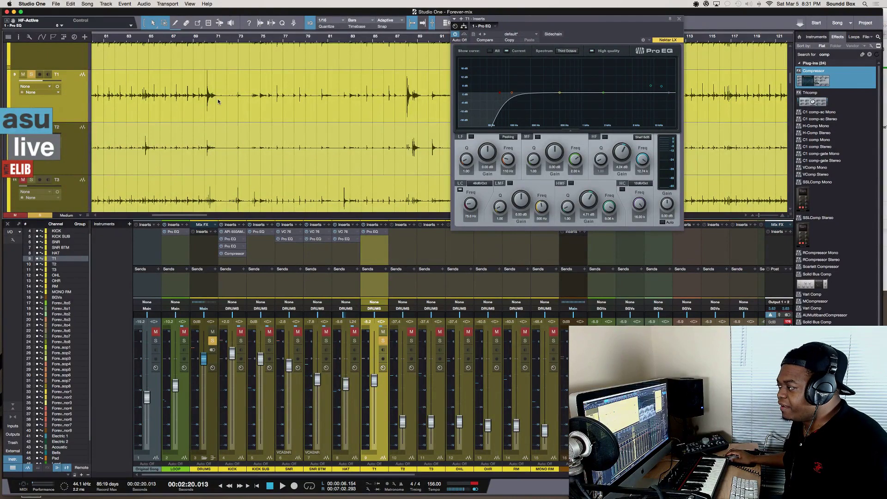
{"action": "left_click", "coordinate": [218, 103]}
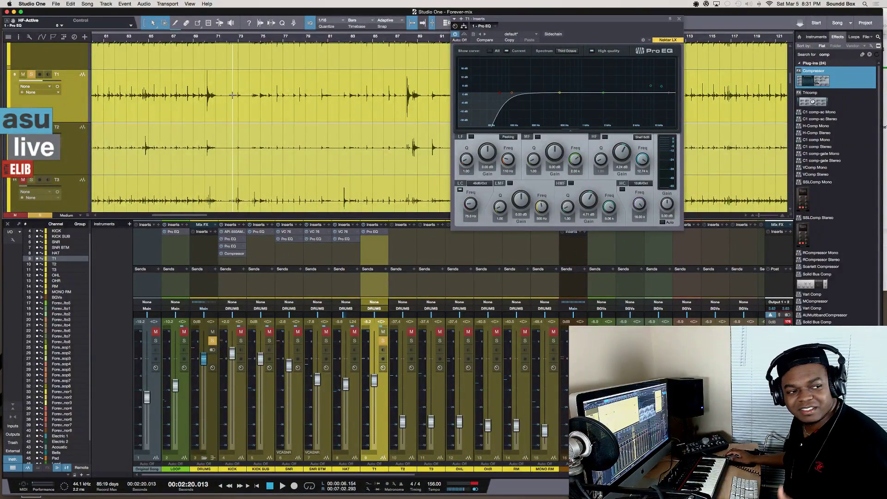
{"action": "scroll", "coordinate": [253, 103], "scroll_direction": "left", "scroll_amount": 2}
{"action": "scroll", "coordinate": [253, 103], "scroll_direction": "left", "scroll_amount": 10}
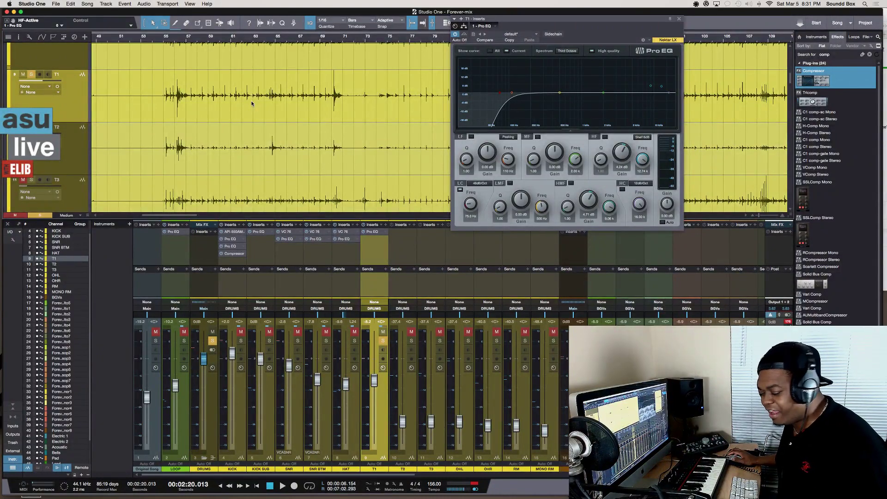
{"action": "scroll", "coordinate": [252, 103], "scroll_direction": "left", "scroll_amount": 1}
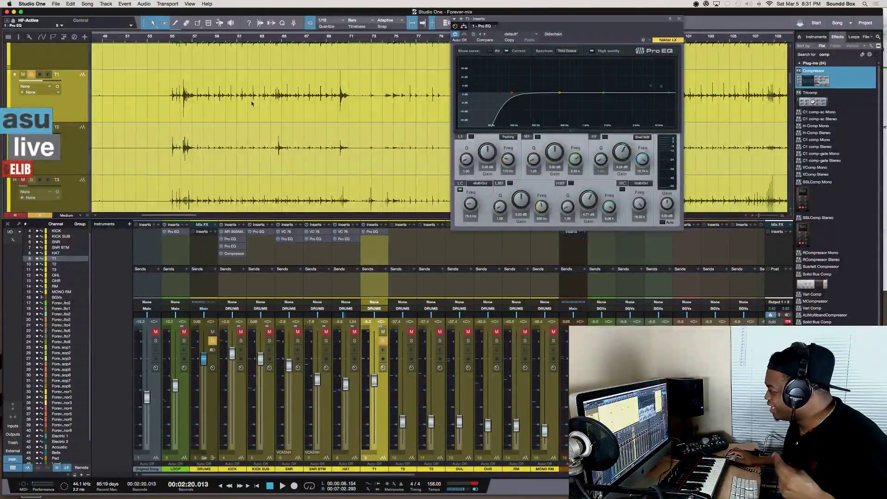
{"action": "scroll", "coordinate": [252, 104], "scroll_direction": "right", "scroll_amount": 5}
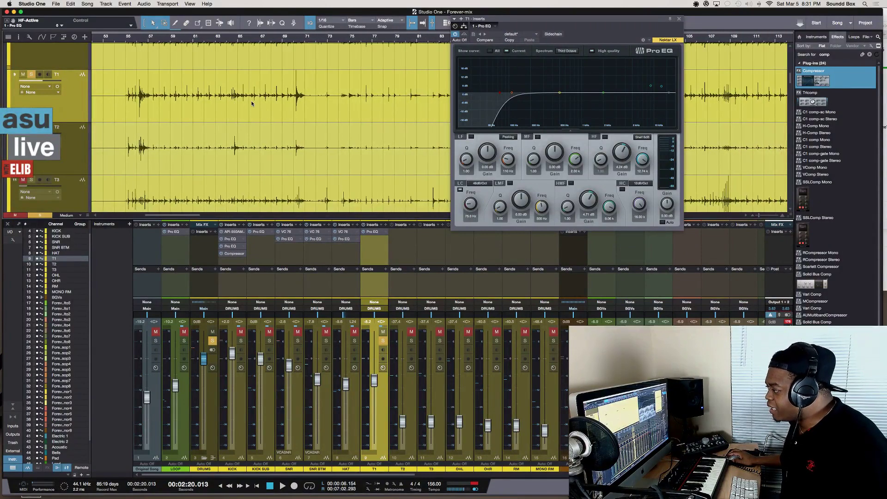
{"action": "scroll", "coordinate": [252, 104], "scroll_direction": "right", "scroll_amount": 2}
{"action": "scroll", "coordinate": [251, 102], "scroll_direction": "right", "scroll_amount": 5}
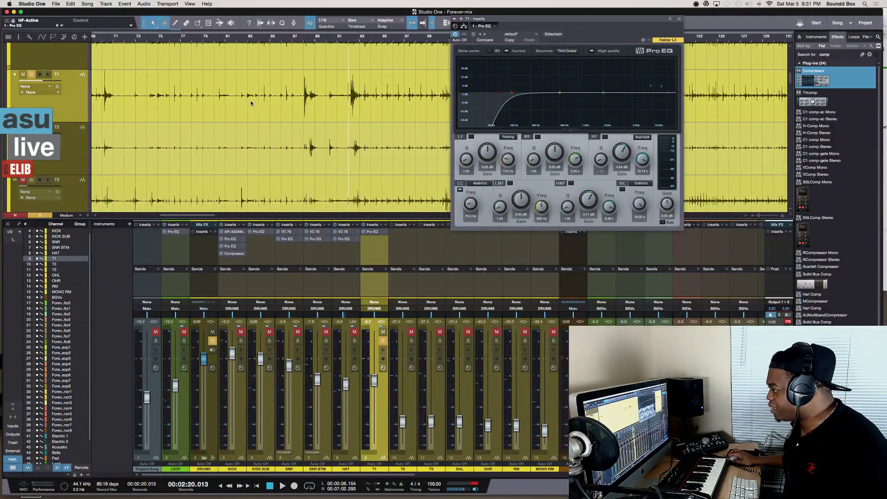
{"action": "scroll", "coordinate": [251, 103], "scroll_direction": "right", "scroll_amount": 1}
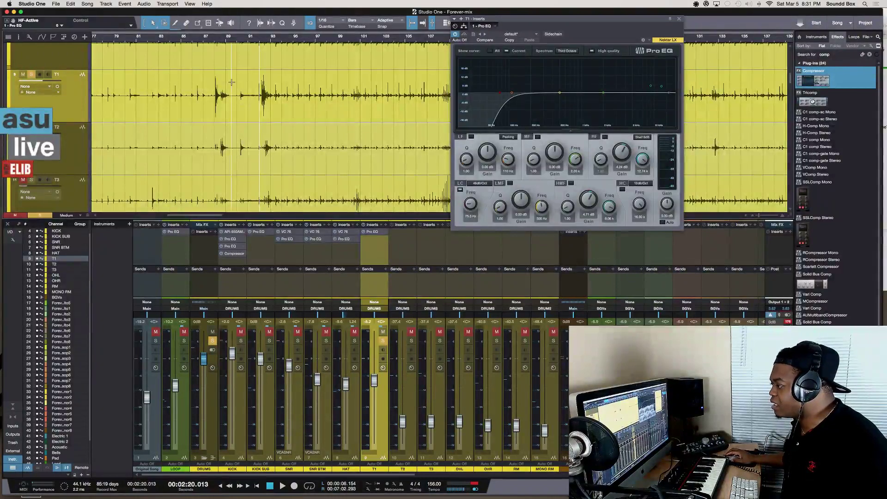
Audition the soloed T1 from about 2:16, just ahead of its second large hit, and stop playback
{"action": "left_click", "coordinate": [232, 41]}
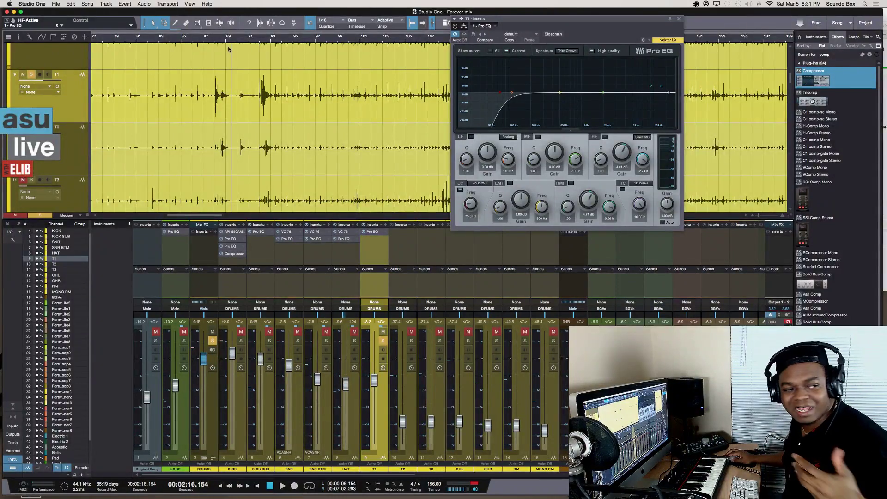
{"action": "key", "text": "space"}
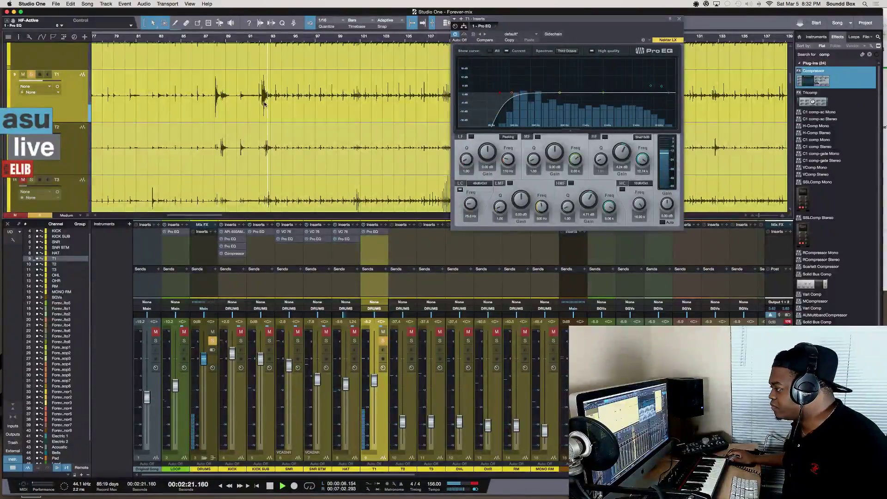
{"action": "scroll", "coordinate": [278, 98], "scroll_direction": "right", "scroll_amount": 2}
{"action": "key", "text": "space"}
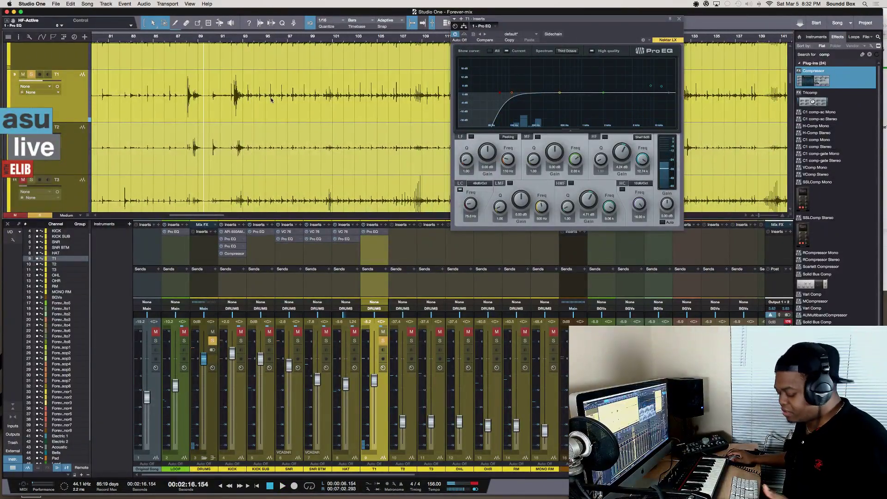
{"action": "key", "text": "space"}
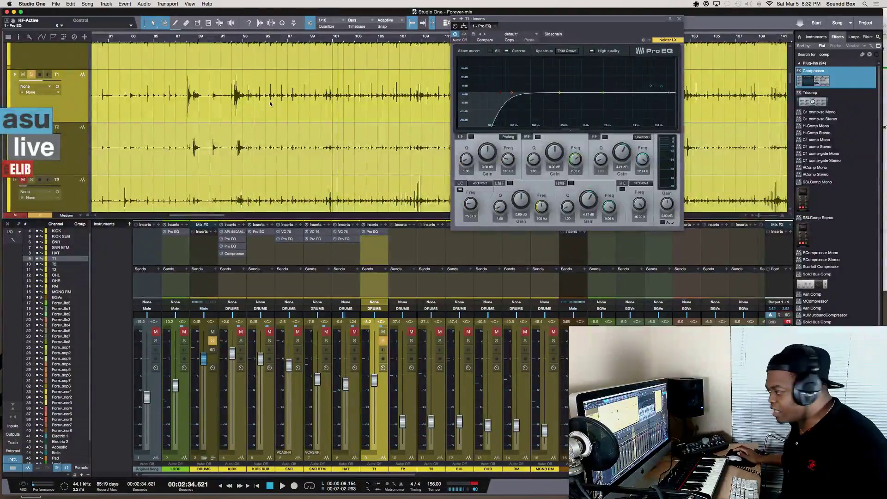
Move the playback start to 2:20, just ahead of T1's second large hit, and audition the soloed tom from there
{"action": "key", "text": "e"}
{"action": "key", "text": "space"}
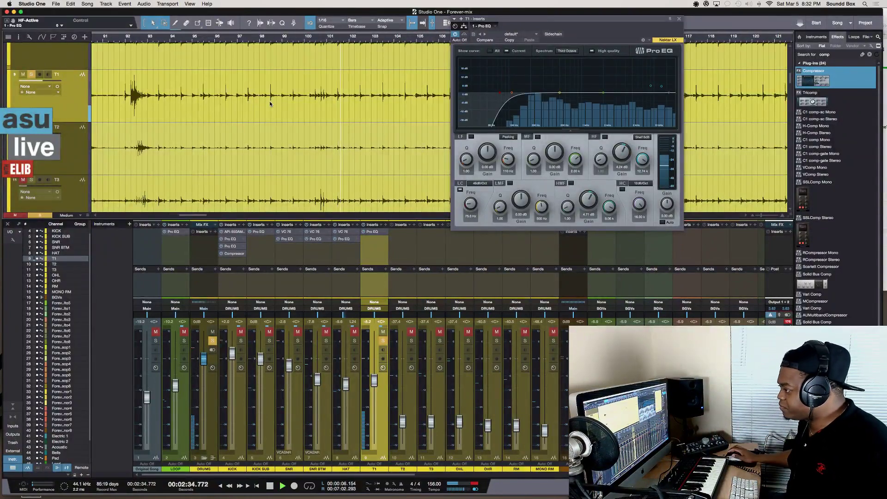
{"action": "scroll", "coordinate": [220, 42], "scroll_direction": "left", "scroll_amount": 5}
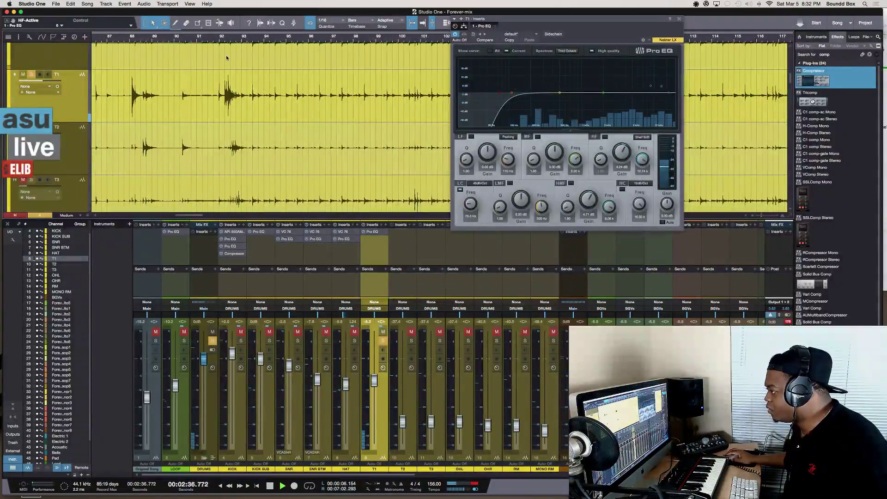
{"action": "left_click", "coordinate": [219, 43]}
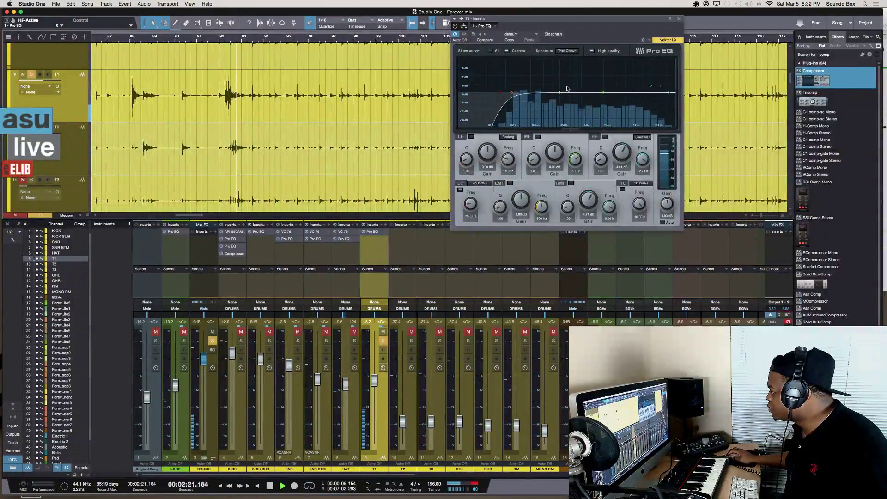
{"action": "key", "text": "space"}
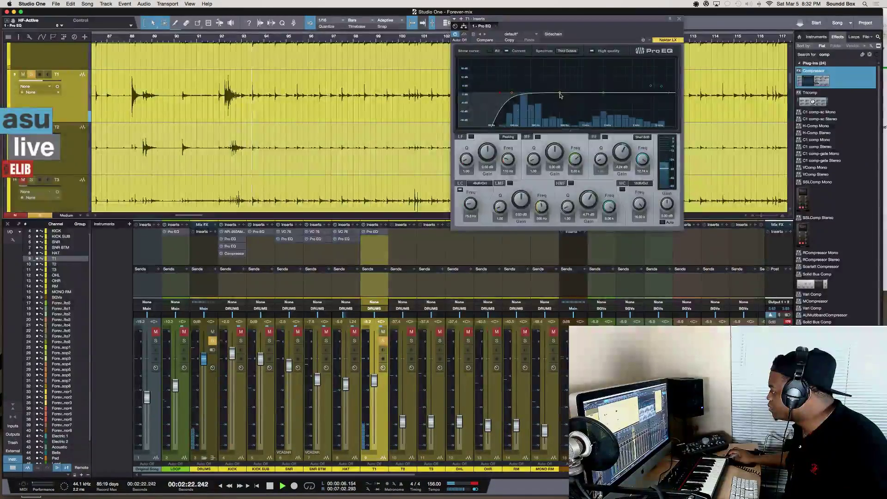
{"action": "key", "text": "space"}
{"action": "key", "text": "space"}
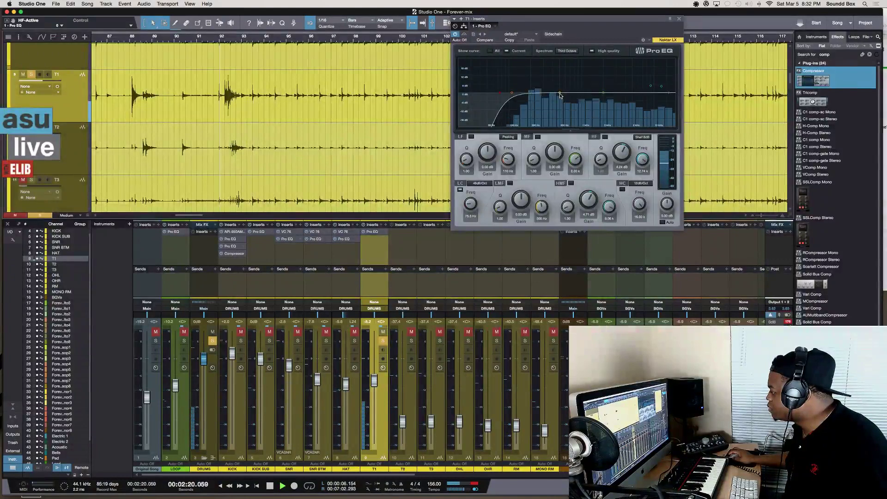
{"action": "key", "text": "space"}
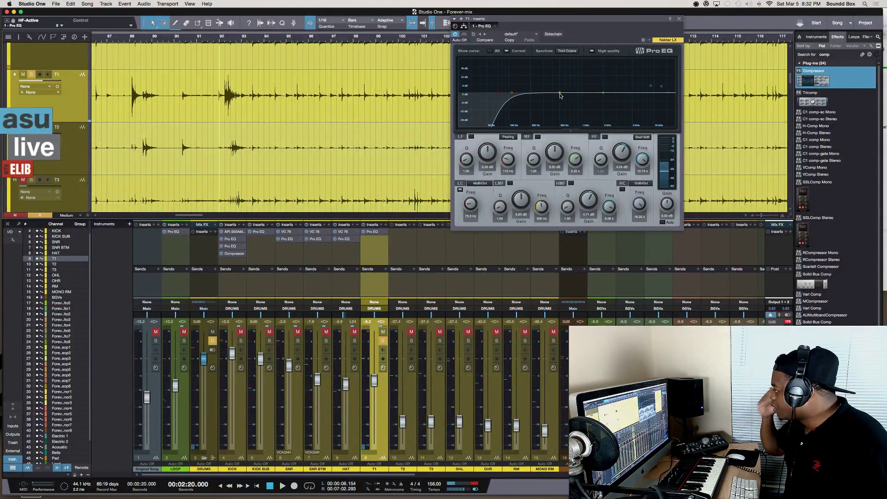
Insert a Compressor after the Pro EQ on T1 and audition the tom hit through it
{"action": "left_click_drag", "start_coordinate": [868, 75], "coordinate": [374, 249]}
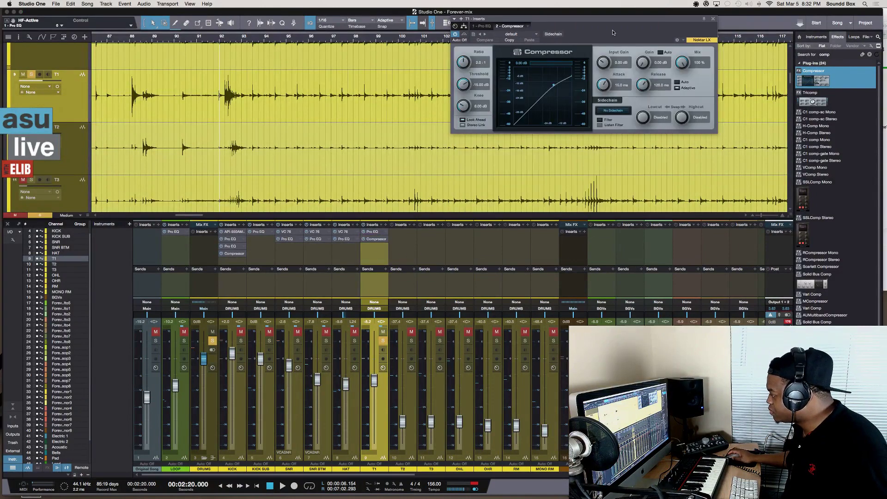
{"action": "left_click", "coordinate": [513, 34]}
{"action": "left_click", "coordinate": [578, 30]}
{"action": "key", "text": "space"}
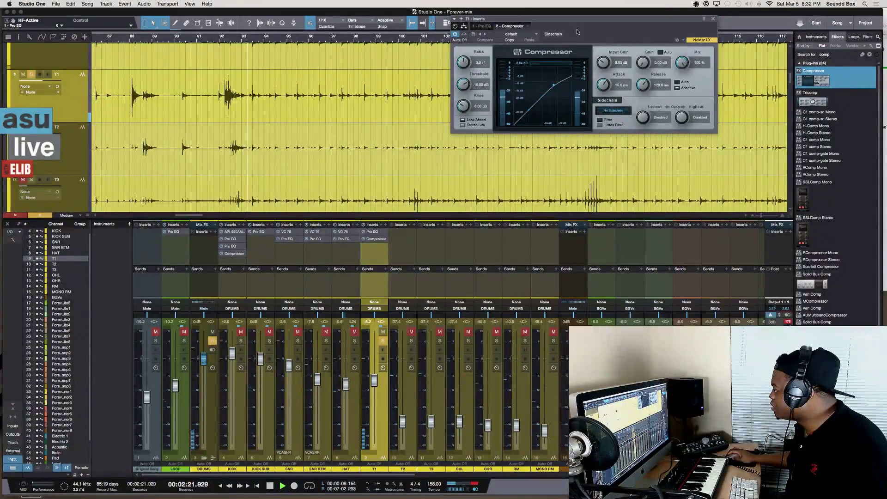
{"action": "key", "text": "space"}
{"action": "key", "text": "space"}
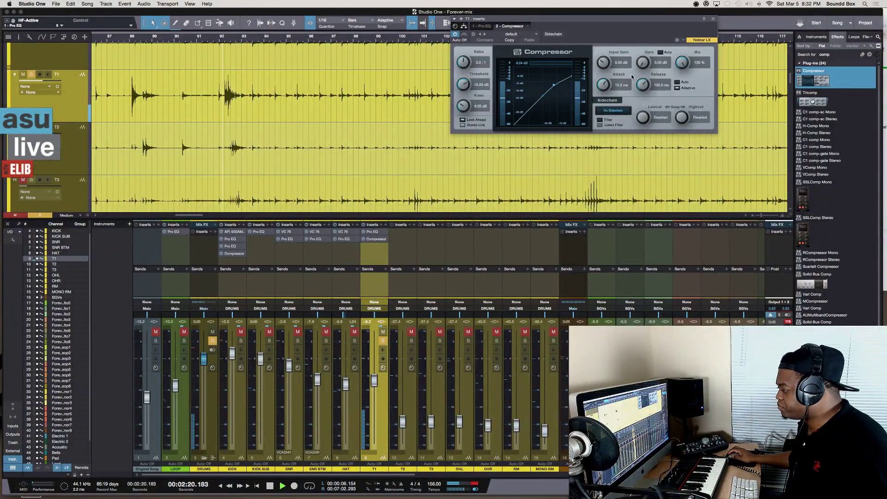
{"action": "key", "text": "space"}
{"action": "key", "text": "space"}
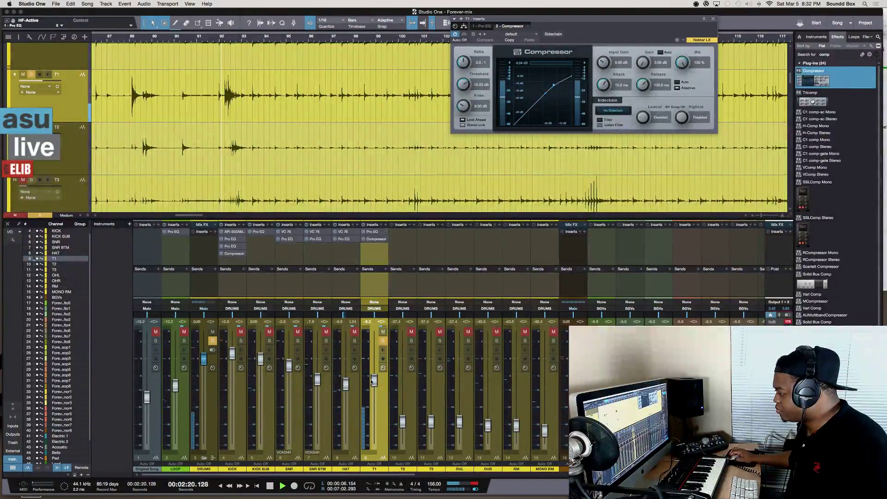
Raise T1's fader to -7.4 dB and lengthen its compressor attack to about 33 ms, checking the hit in playback
{"action": "left_click_drag", "start_coordinate": [375, 385], "coordinate": [374, 382]}
{"action": "key", "text": "space"}
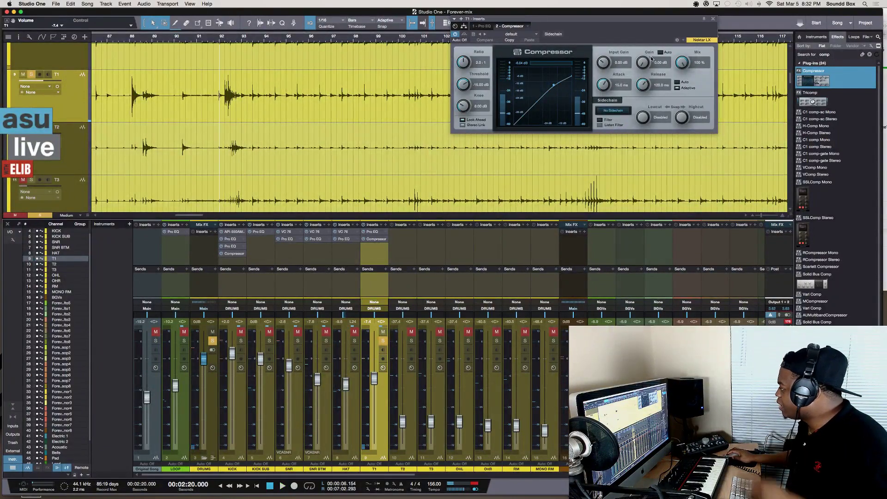
{"action": "left_click_drag", "start_coordinate": [604, 86], "coordinate": [603, 85]}
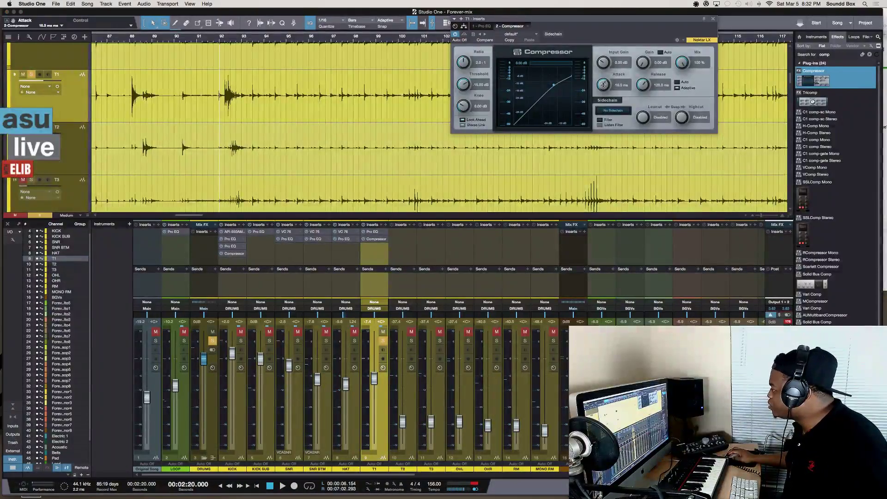
{"action": "key", "text": "space"}
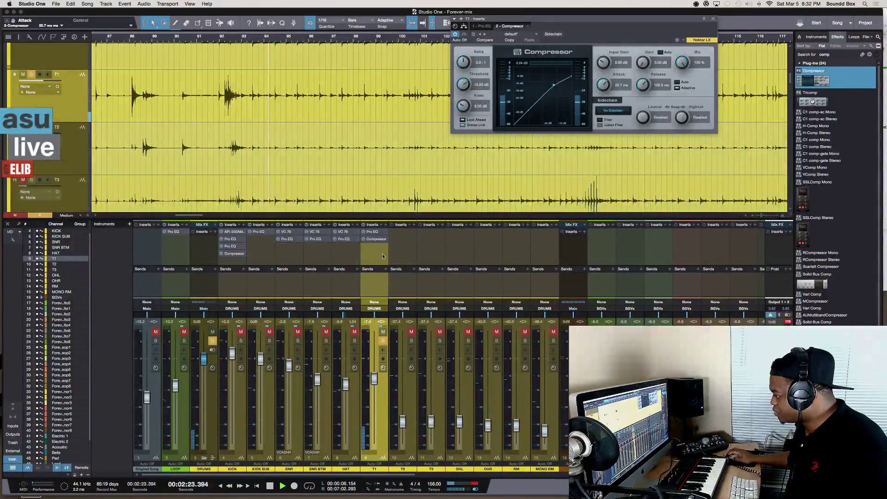
{"action": "key", "text": "space"}
Cut about 11.5 dB with a narrow low-mid band at about 146 Hz in T1's Pro EQ and audition the tom
{"action": "left_click", "coordinate": [372, 232]}
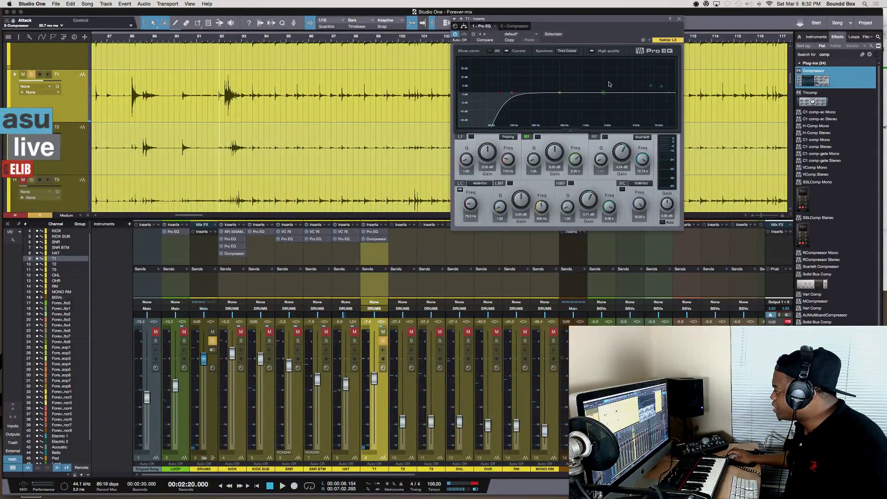
{"action": "key", "text": "space"}
{"action": "left_click_drag", "start_coordinate": [559, 94], "coordinate": [530, 59]}
{"action": "left_click_drag", "start_coordinate": [499, 209], "coordinate": [520, 192]}
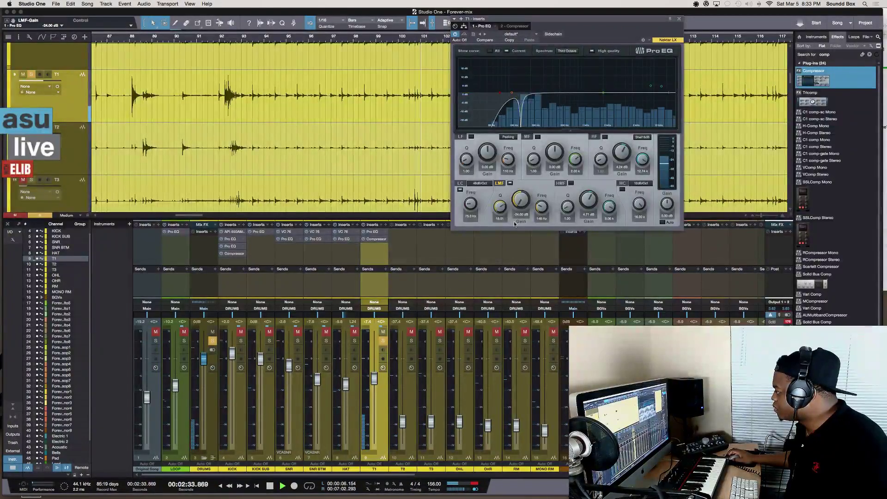
{"action": "left_click_drag", "start_coordinate": [519, 192], "coordinate": [514, 188]}
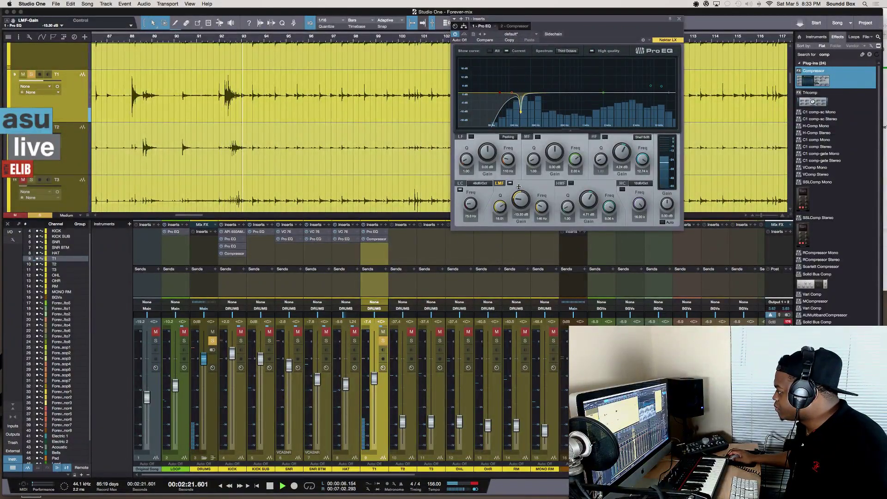
{"action": "key", "text": "space"}
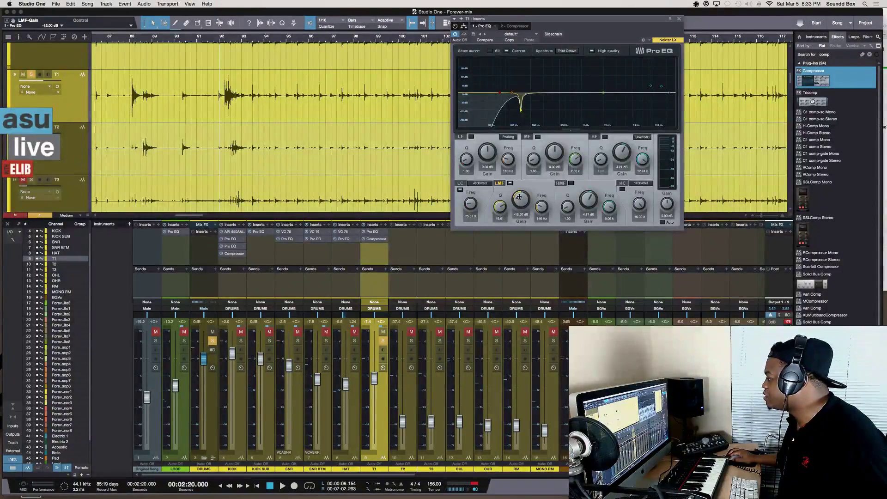
{"action": "key", "text": "space"}
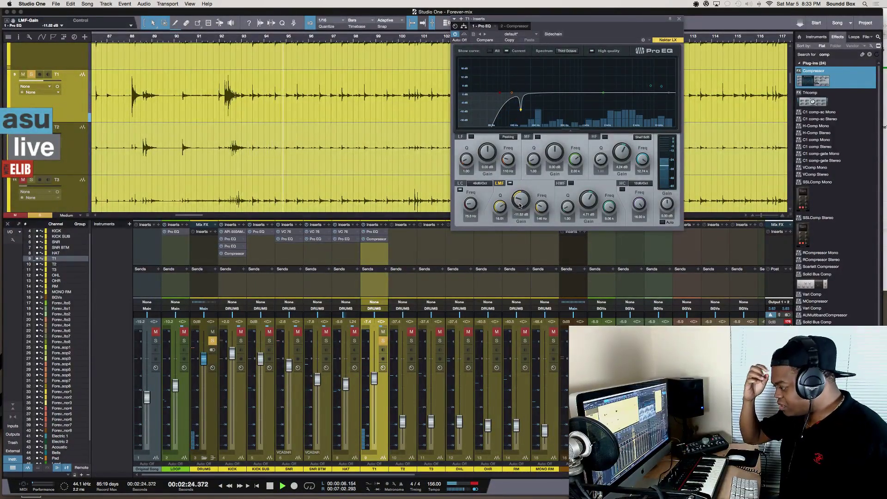
{"action": "key", "text": "space"}
{"action": "key", "text": "space"}
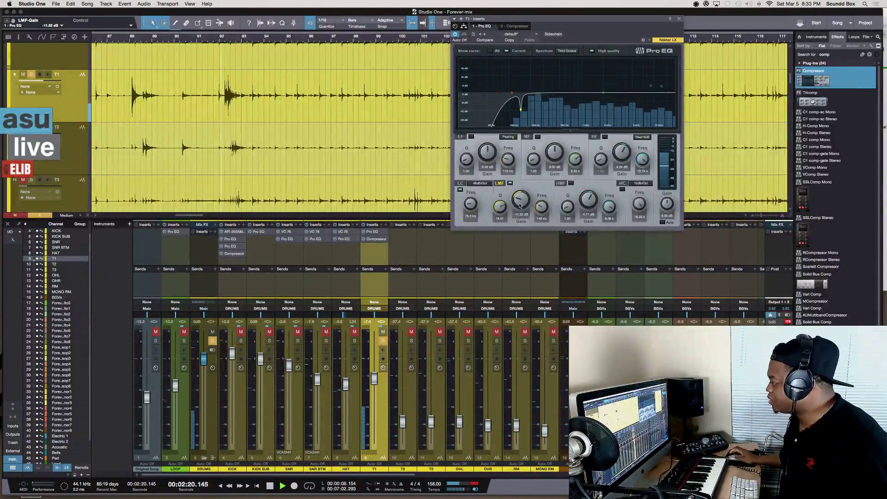
{"action": "key", "text": "space"}
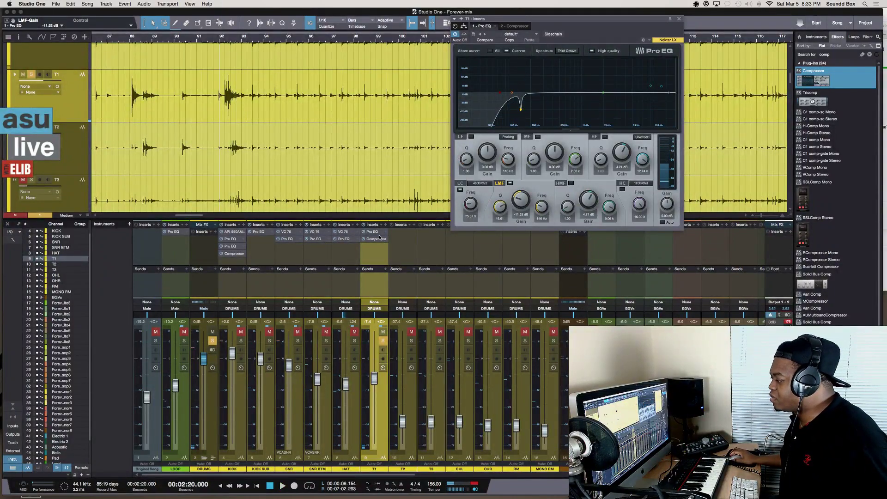
Solo T2 along with T1 and raise T2's fader to about -6 dB during playback
{"action": "left_click", "coordinate": [412, 341]}
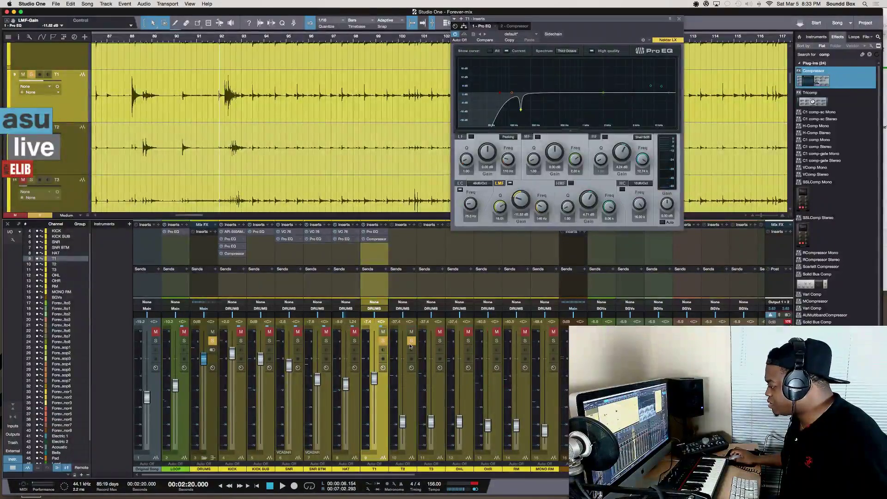
{"action": "key", "text": "space"}
{"action": "left_click_drag", "start_coordinate": [402, 421], "coordinate": [405, 382]}
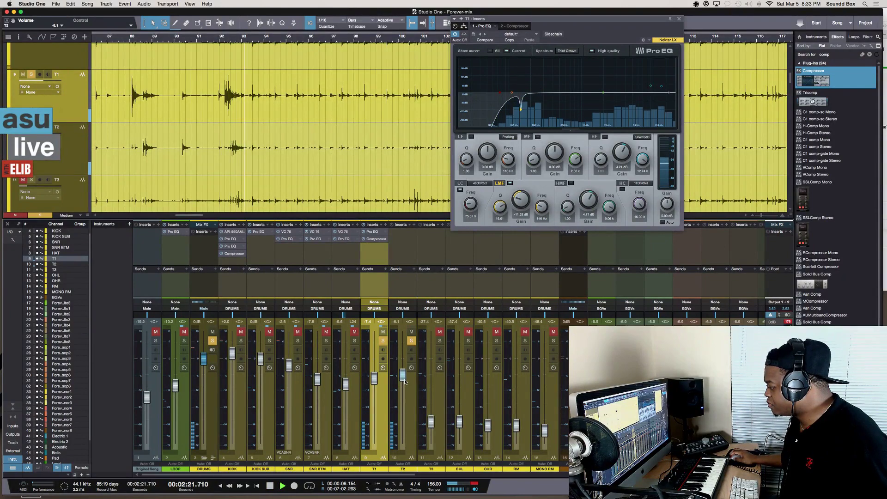
{"action": "key", "text": "space"}
Pan T1 to L37 and T2 to R47, and adjust T2's fader to -5.7 dB while both toms play
{"action": "left_click_drag", "start_coordinate": [374, 315], "coordinate": [371, 319]}
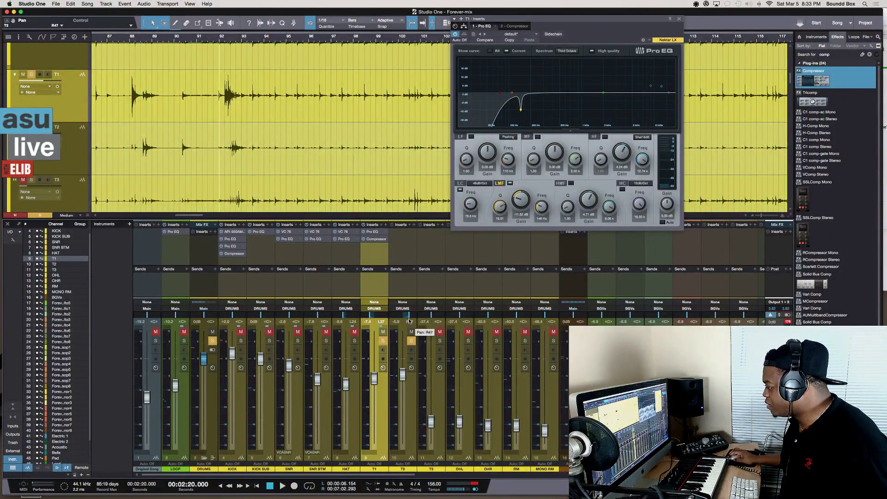
{"action": "key", "text": "space"}
{"action": "left_click_drag", "start_coordinate": [402, 375], "coordinate": [402, 378]}
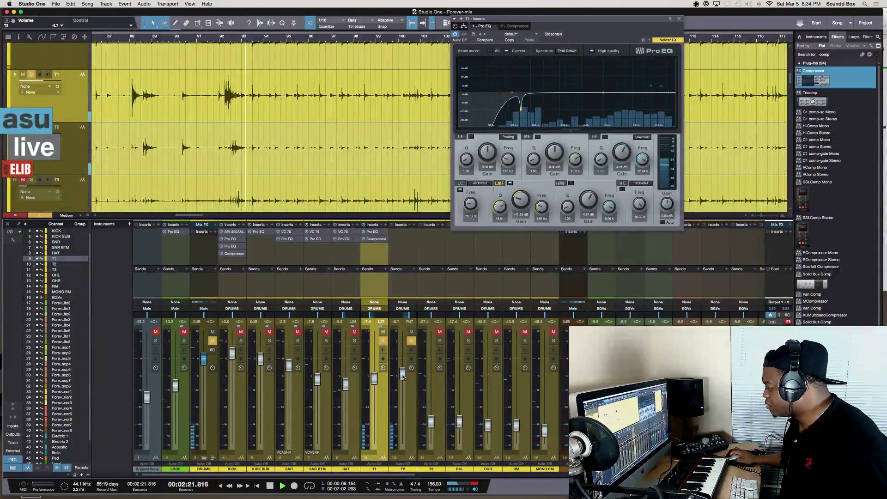
{"action": "key", "text": "space"}
Take T1 out of solo, raise T2's fader to -5.2 dB and audition T2 on its own
{"action": "key", "text": "space"}
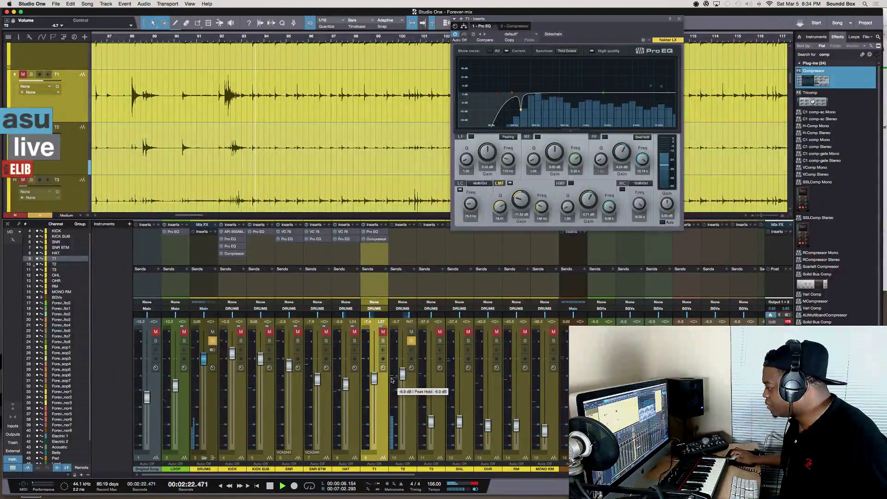
{"action": "left_click_drag", "start_coordinate": [402, 379], "coordinate": [402, 376]}
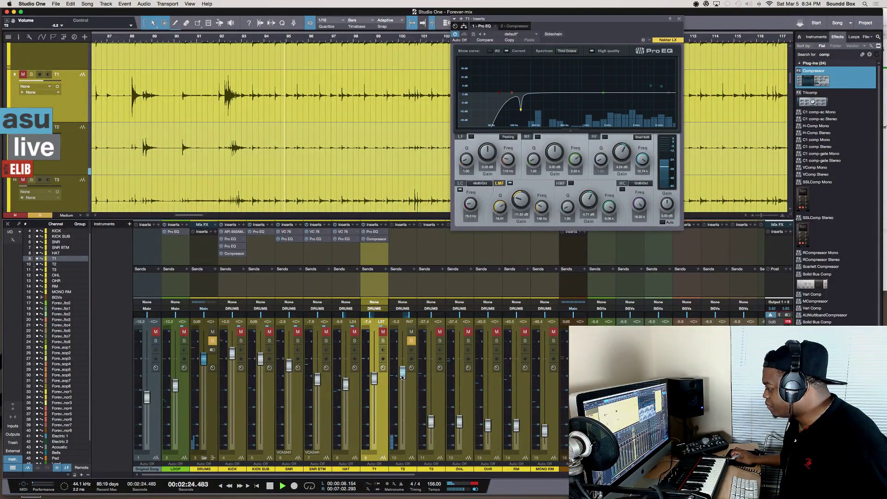
{"action": "key", "text": "space"}
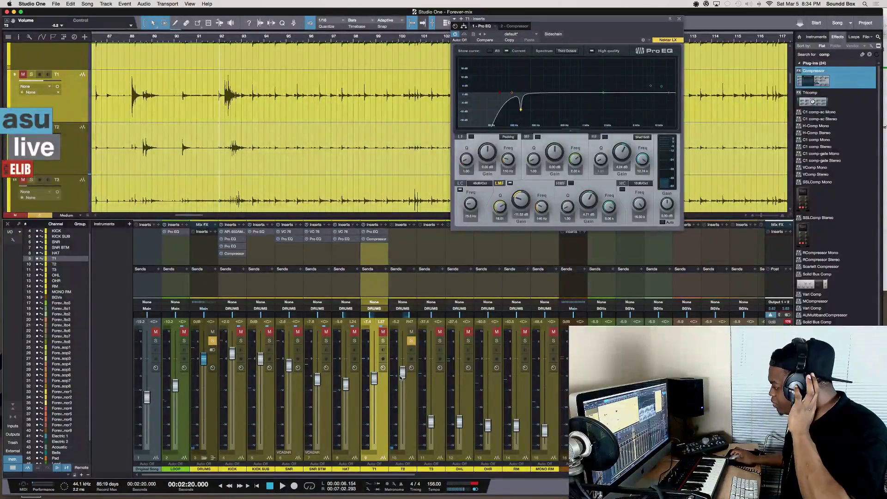
{"action": "key", "text": "space"}
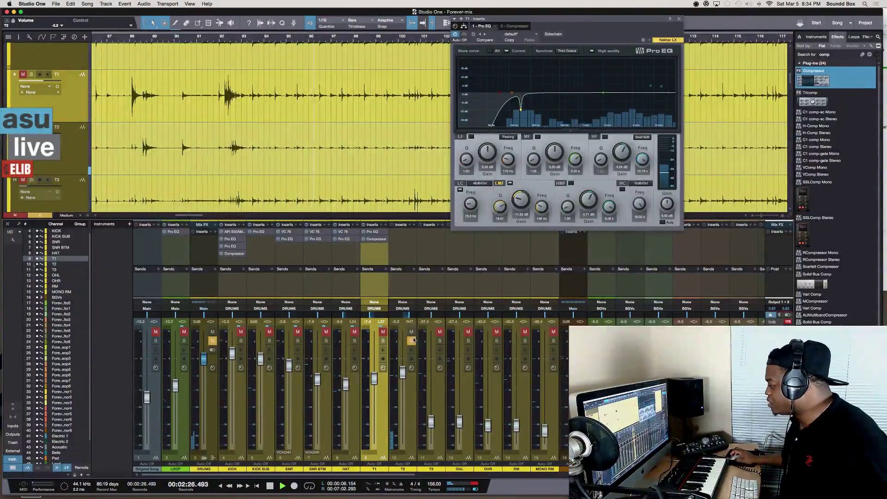
Solo T3 instead of T2 and raise T3's fader to about -5 dB
{"action": "left_click", "coordinate": [440, 340]}
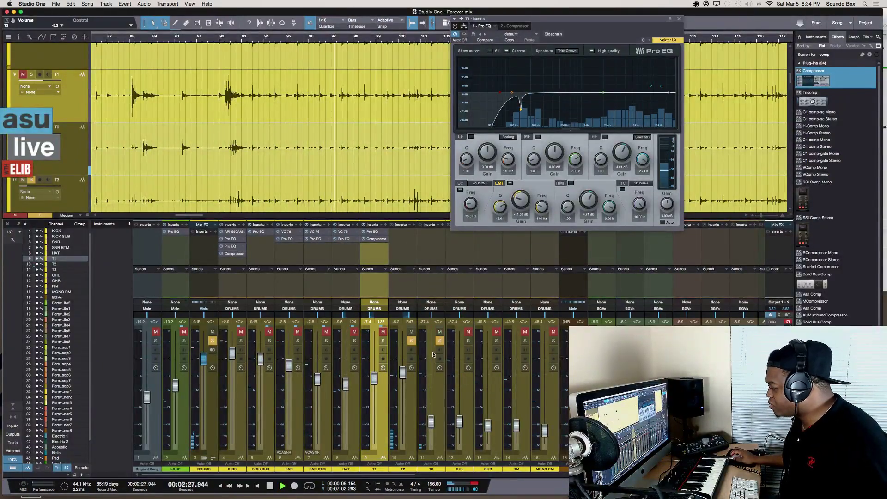
{"action": "left_click", "coordinate": [411, 341]}
{"action": "left_click_drag", "start_coordinate": [431, 421], "coordinate": [429, 379]}
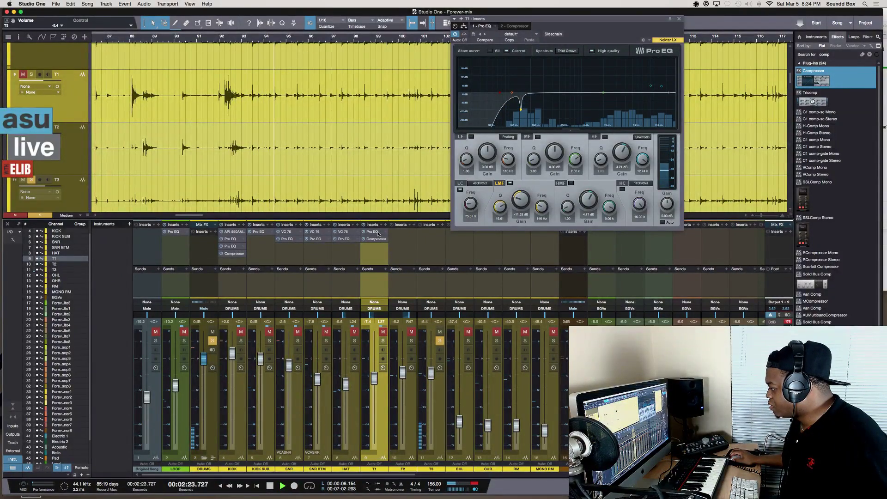
Copy the Pro EQ insert from the T1 channel to the T3 channel
{"action": "left_click_drag", "start_coordinate": [418, 247], "coordinate": [425, 249]}
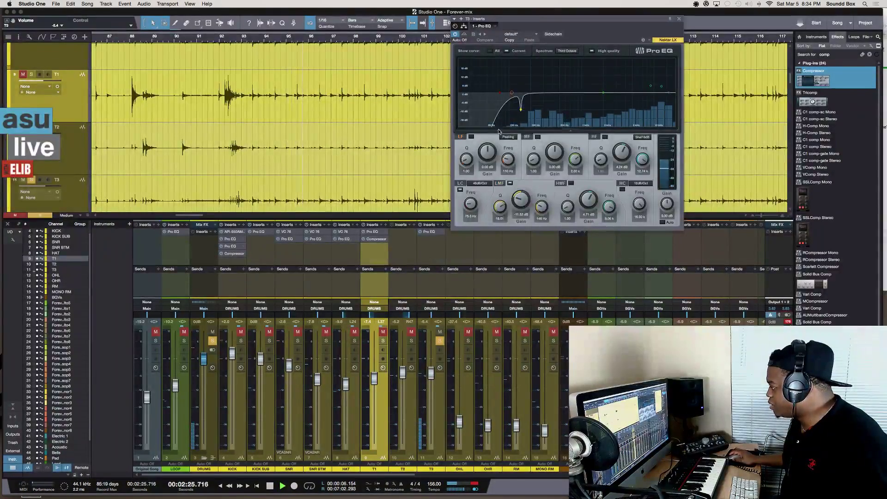
{"action": "left_click", "coordinate": [435, 233]}
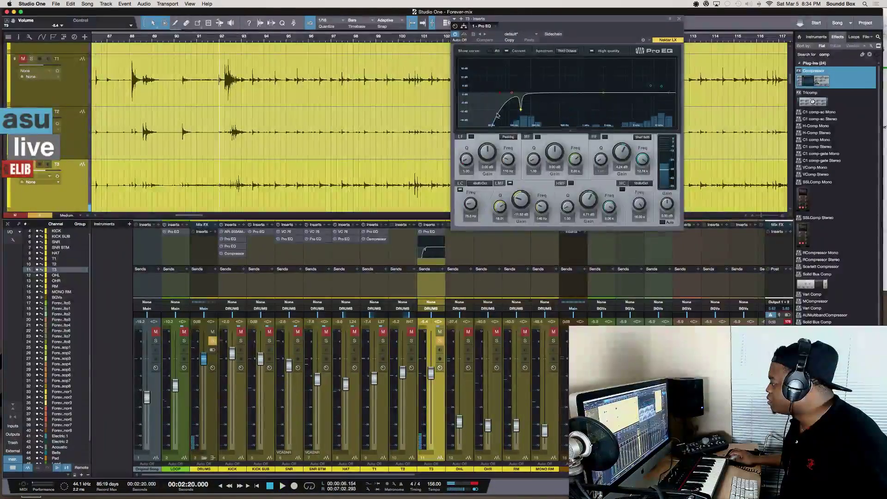
In T3's Pro EQ, lower the low-cut frequency, disable the LMF band and boost the LF band by about 3.3 dB
{"action": "left_click_drag", "start_coordinate": [500, 94], "coordinate": [496, 94]}
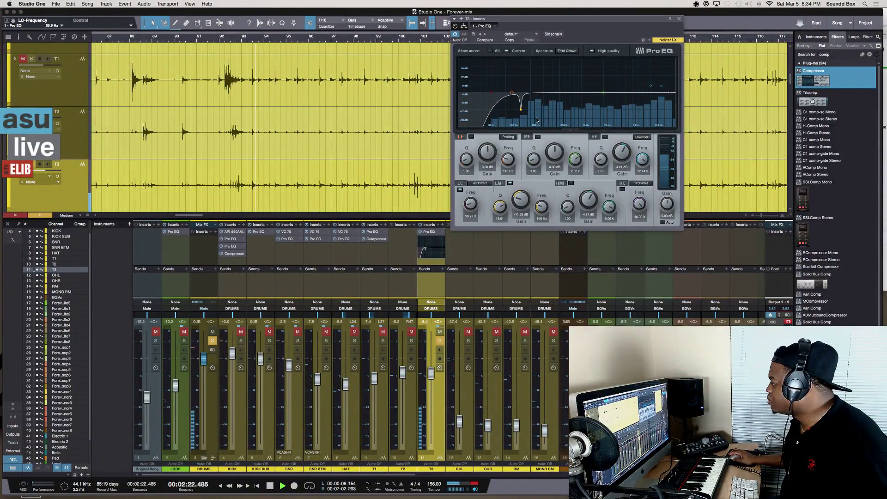
{"action": "double_click", "coordinate": [523, 112]}
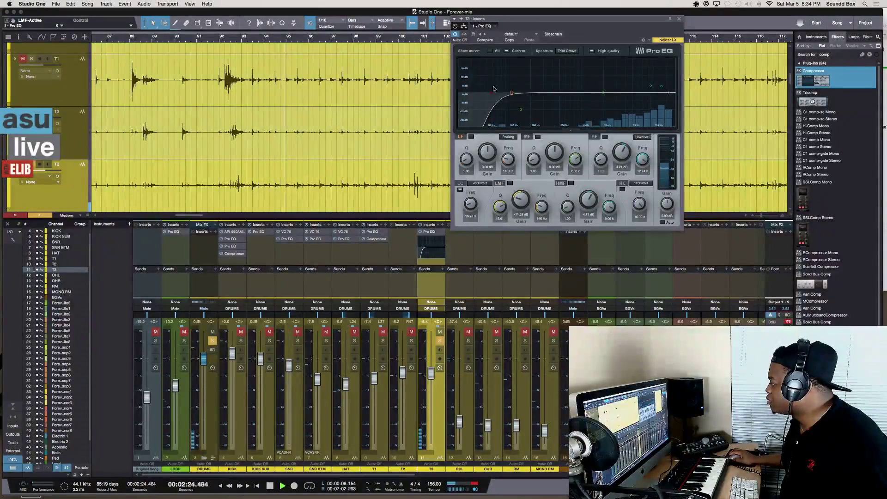
{"action": "left_click_drag", "start_coordinate": [491, 95], "coordinate": [487, 91]}
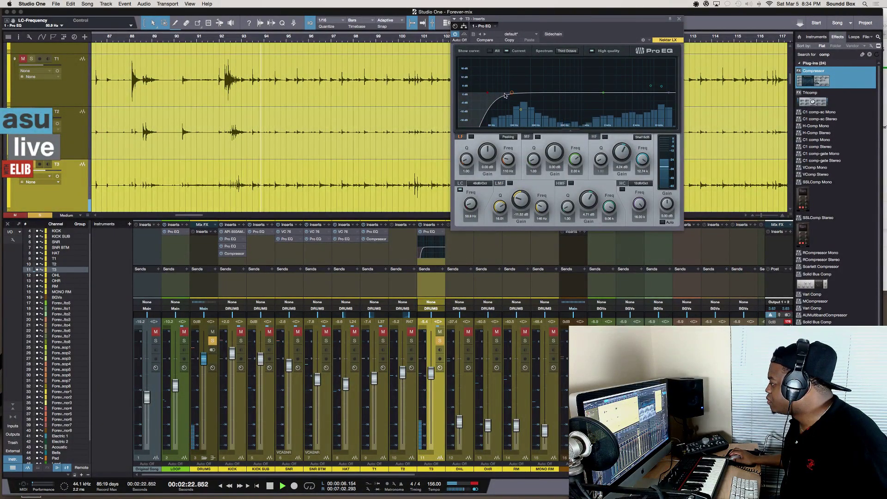
{"action": "left_click_drag", "start_coordinate": [512, 92], "coordinate": [508, 89]}
Pan T3 to R24 during playback and turn off its solo
{"action": "key", "text": "space"}
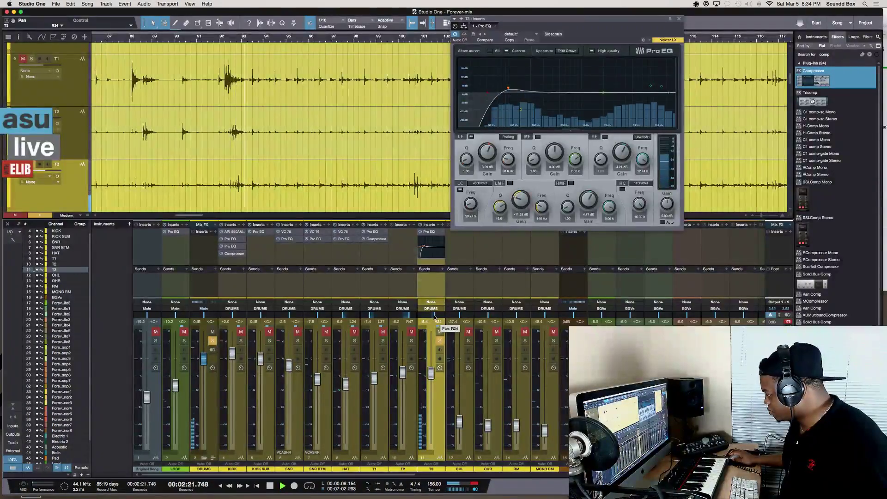
{"action": "left_click", "coordinate": [440, 341]}
{"action": "key", "text": "space"}
Pull the BGVs channel fader all the way down and hide the mixer console
{"action": "scroll", "coordinate": [333, 430], "scroll_direction": "right", "scroll_amount": 3}
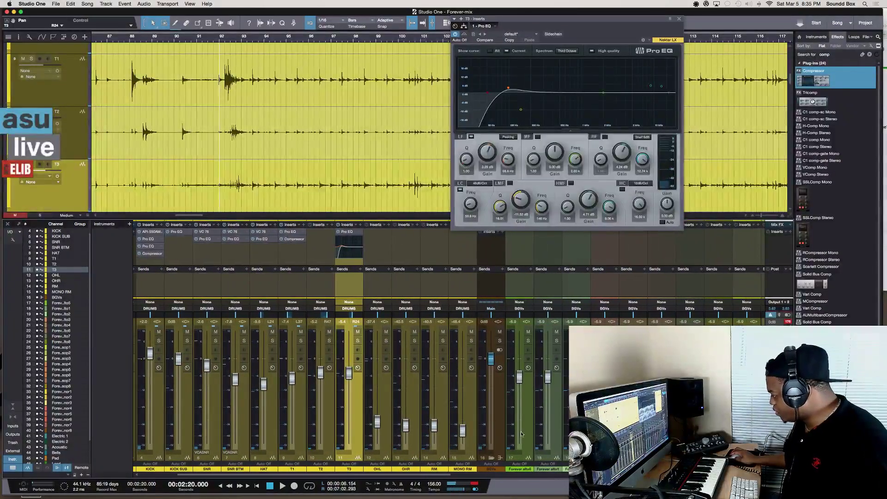
{"action": "left_click_drag", "start_coordinate": [490, 439], "coordinate": [492, 444]}
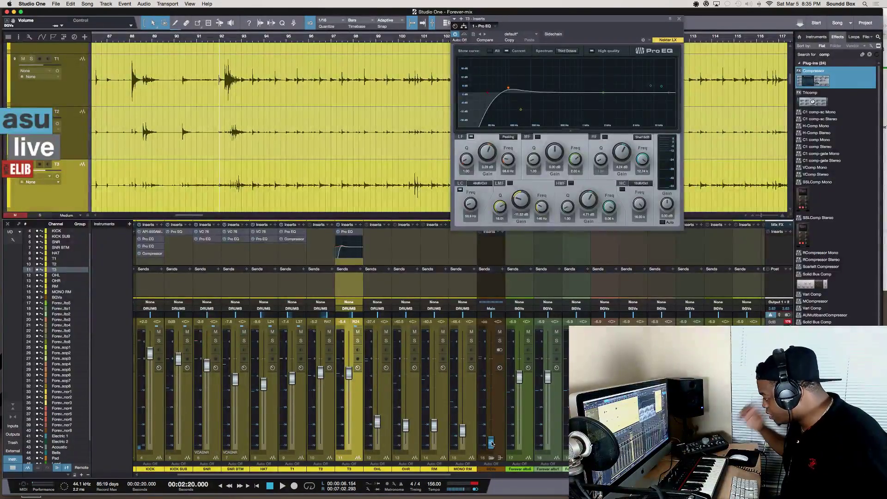
{"action": "key", "text": "F3"}
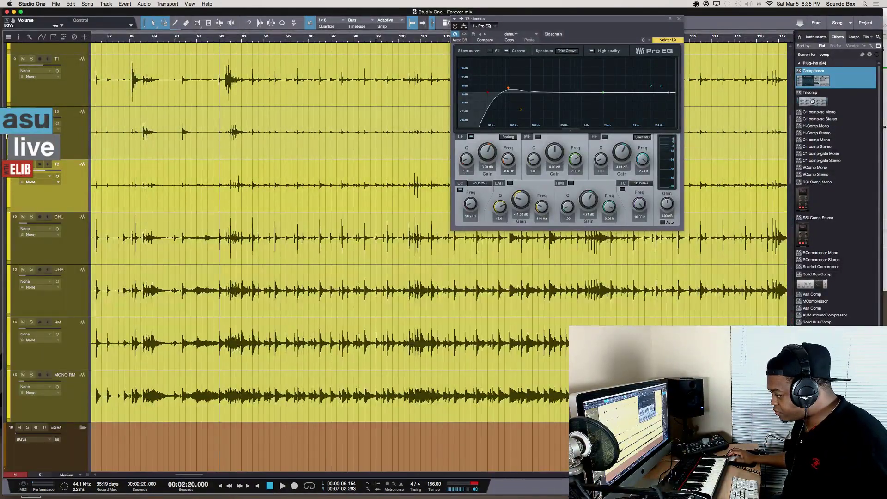
{"action": "key", "text": "F3"}
{"action": "key", "text": "F3"}
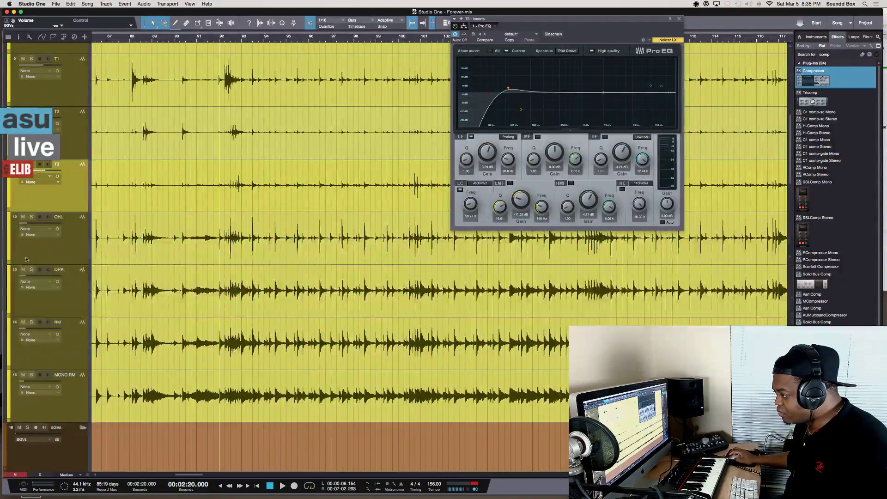
Collapse the DRUMS and BGVs folder tracks in the arrangement
{"action": "scroll", "coordinate": [66, 299], "scroll_direction": "up", "scroll_amount": 10}
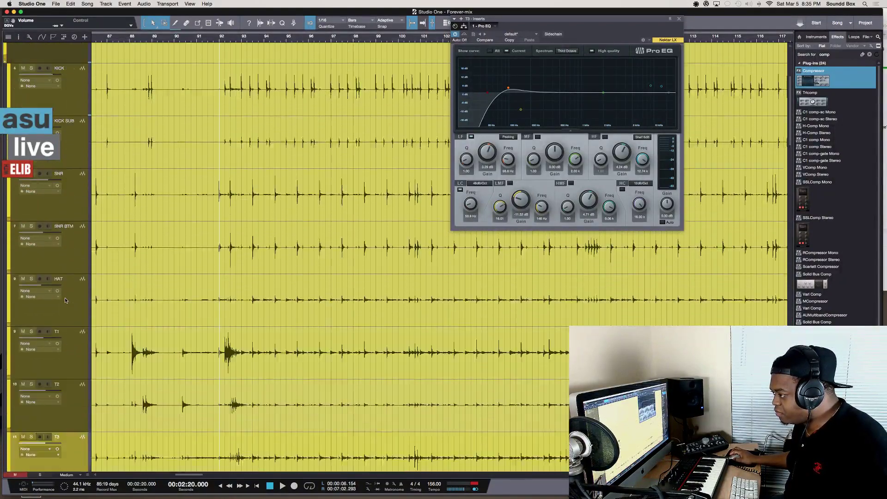
{"action": "left_click", "coordinate": [83, 153]}
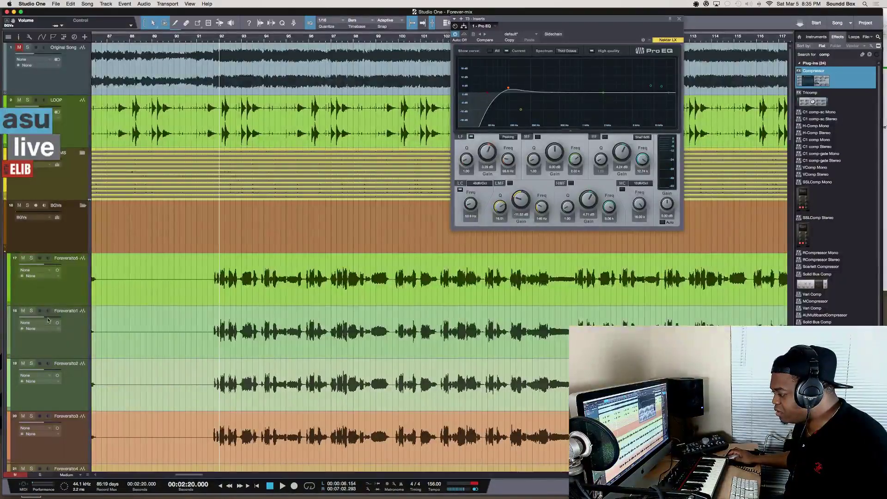
{"action": "scroll", "coordinate": [48, 318], "scroll_direction": "down", "scroll_amount": 3}
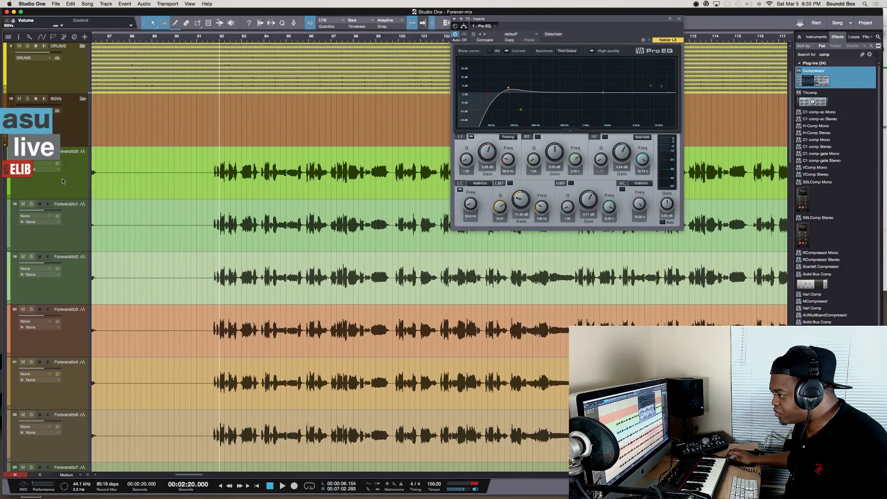
{"action": "left_click", "coordinate": [83, 100]}
Move the BGVs folder track to the end of the track list, below Organ
{"action": "left_click", "coordinate": [61, 129]}
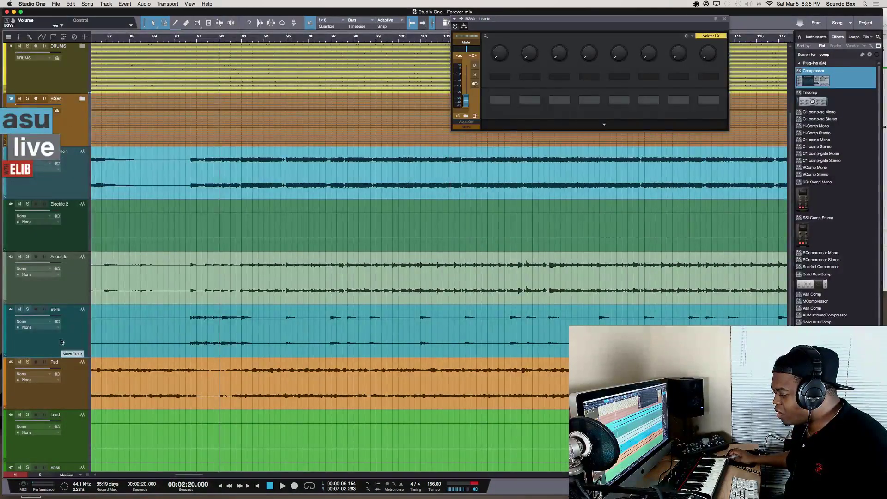
{"action": "scroll", "coordinate": [56, 482], "scroll_direction": "down", "scroll_amount": 2}
{"action": "scroll", "coordinate": [56, 483], "scroll_direction": "down", "scroll_amount": 5}
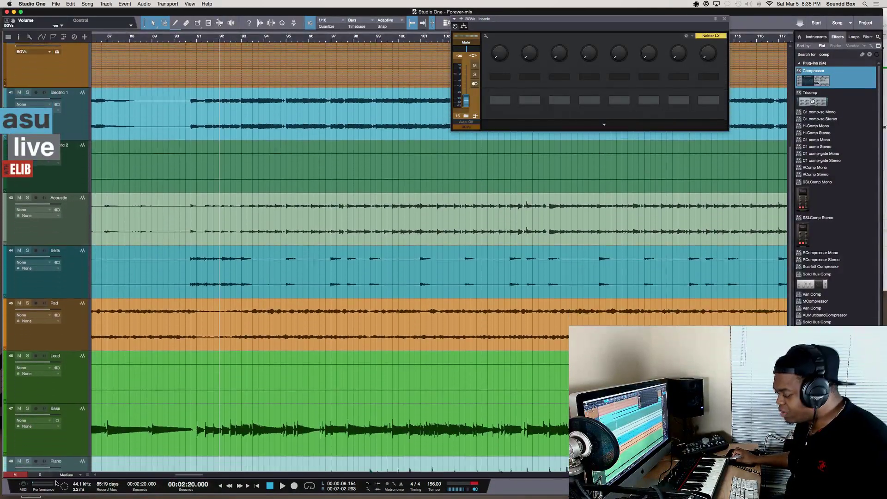
{"action": "scroll", "coordinate": [56, 498], "scroll_direction": "down", "scroll_amount": 2}
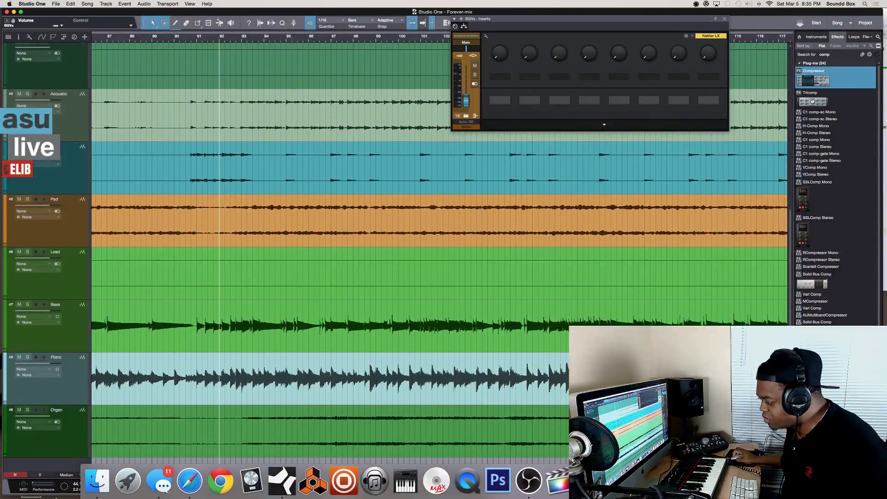
{"action": "scroll", "coordinate": [58, 465], "scroll_direction": "down", "scroll_amount": 3}
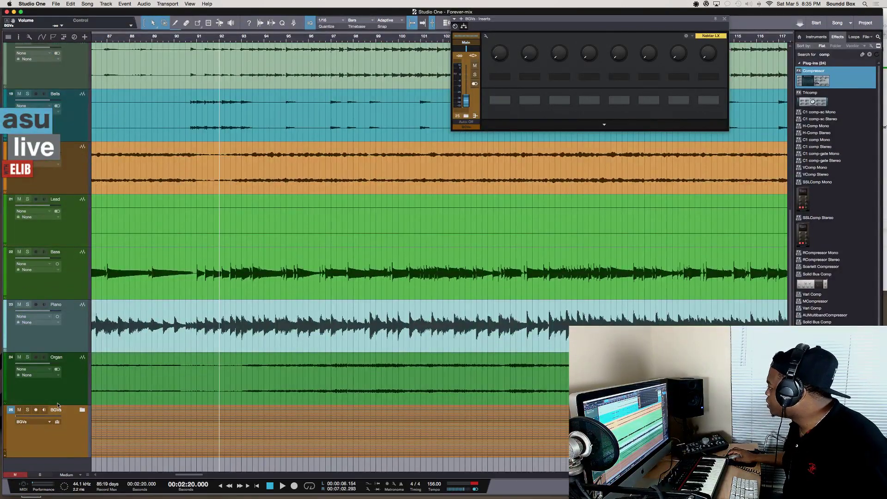
{"action": "scroll", "coordinate": [85, 344], "scroll_direction": "up", "scroll_amount": 14}
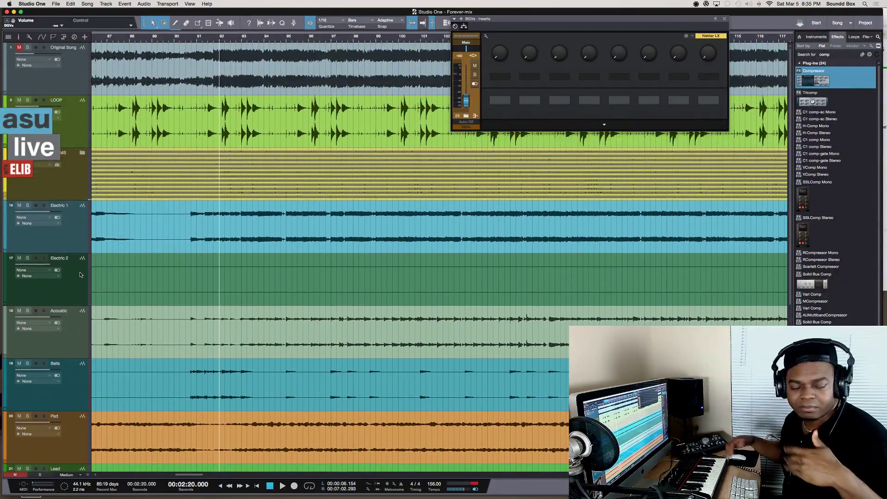
Reduce the track heights and move the Bass track directly below the DRUMS folder
{"action": "scroll", "coordinate": [76, 274], "scroll_direction": "down", "scroll_amount": 5}
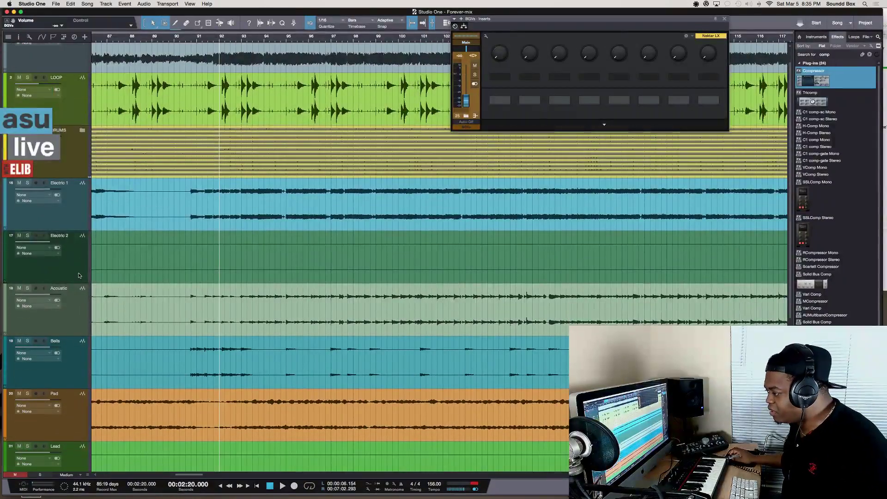
{"action": "scroll", "coordinate": [73, 273], "scroll_direction": "down", "scroll_amount": 10}
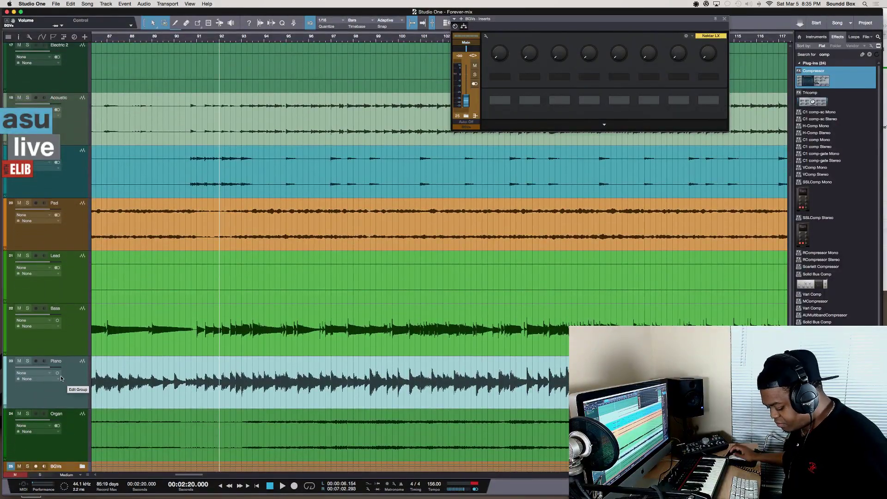
{"action": "key", "text": "shift+w"}
{"action": "key", "text": "shift+w"}
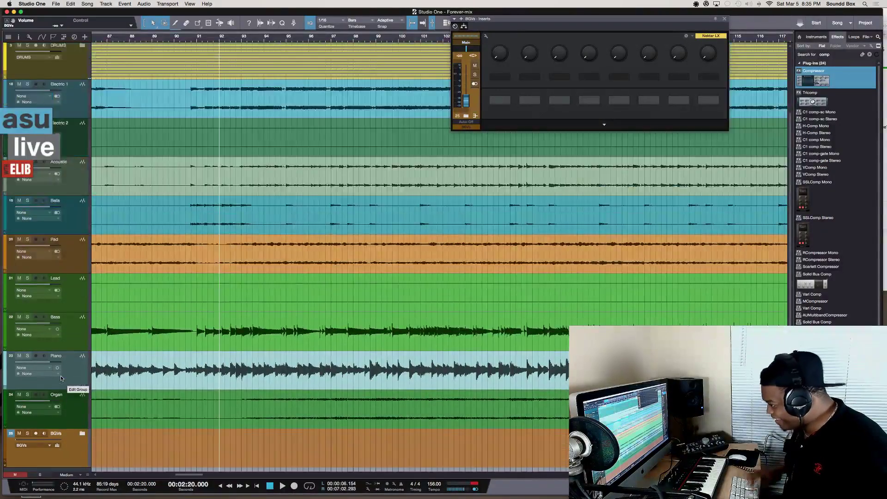
{"action": "left_click", "coordinate": [69, 381]}
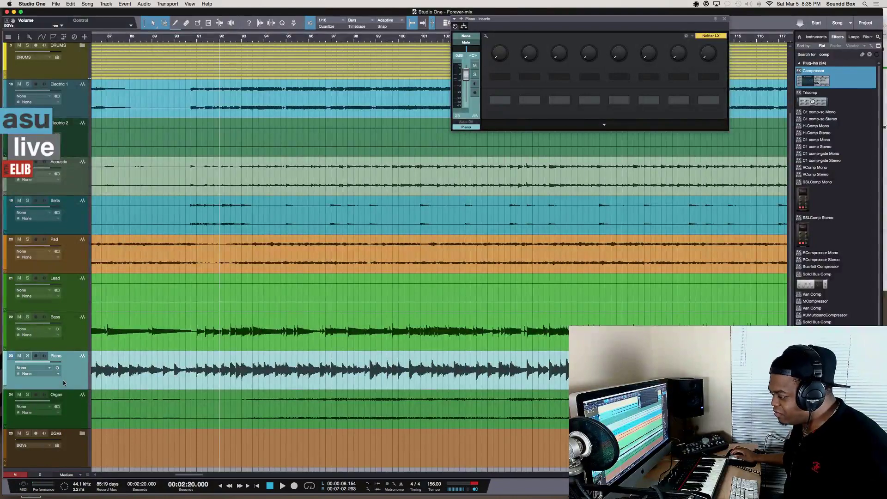
{"action": "scroll", "coordinate": [60, 240], "scroll_direction": "up", "scroll_amount": 2}
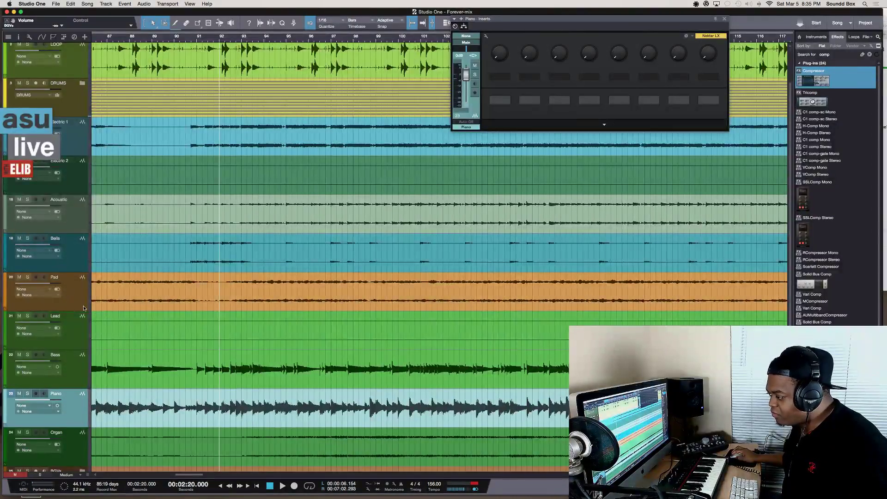
{"action": "scroll", "coordinate": [84, 309], "scroll_direction": "down", "scroll_amount": 2}
{"action": "left_click_drag", "start_coordinate": [84, 308], "coordinate": [66, 71]}
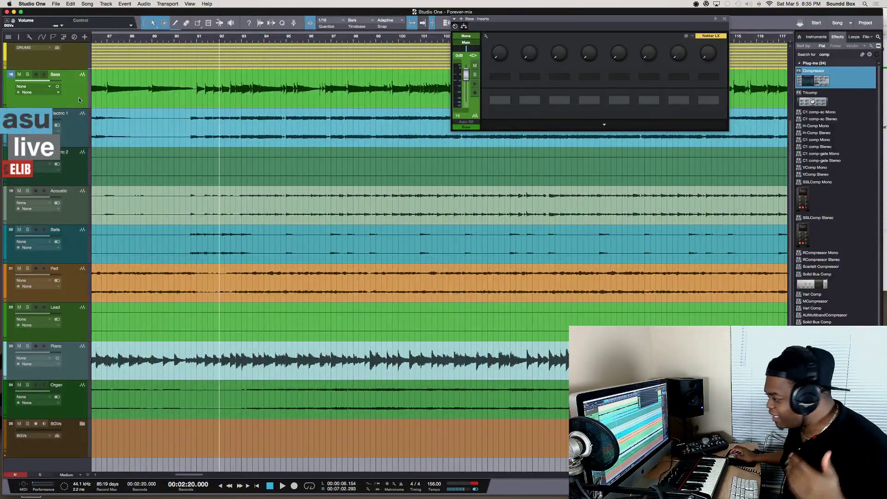
Move the Piano track directly below the Bass track
{"action": "scroll", "coordinate": [71, 120], "scroll_direction": "up", "scroll_amount": 2}
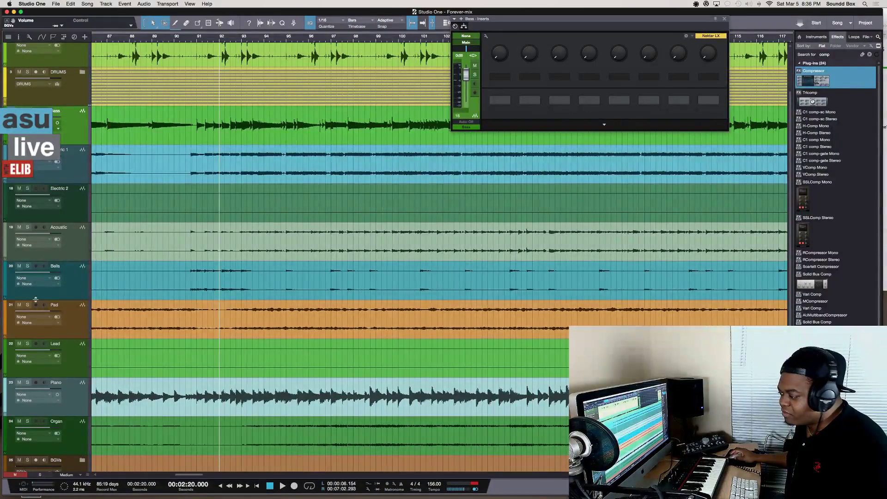
{"action": "left_click", "coordinate": [76, 405]}
{"action": "scroll", "coordinate": [59, 160], "scroll_direction": "up", "scroll_amount": 1}
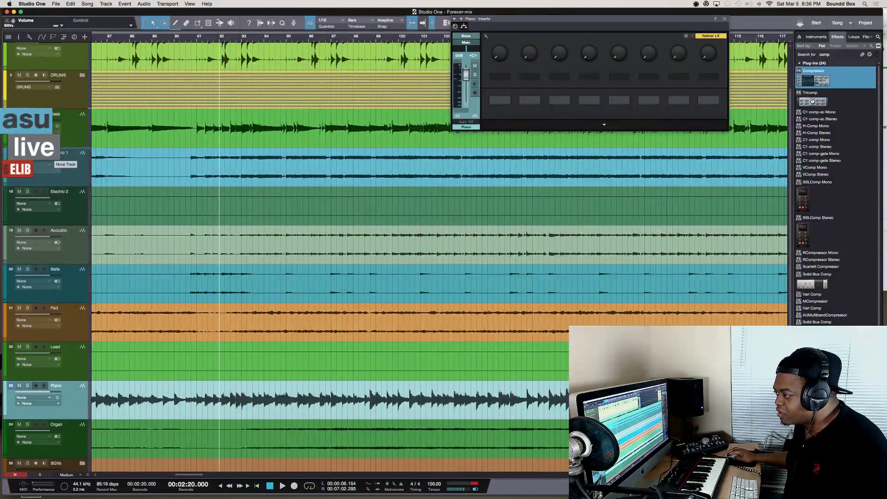
{"action": "left_click_drag", "start_coordinate": [53, 159], "coordinate": [54, 161]}
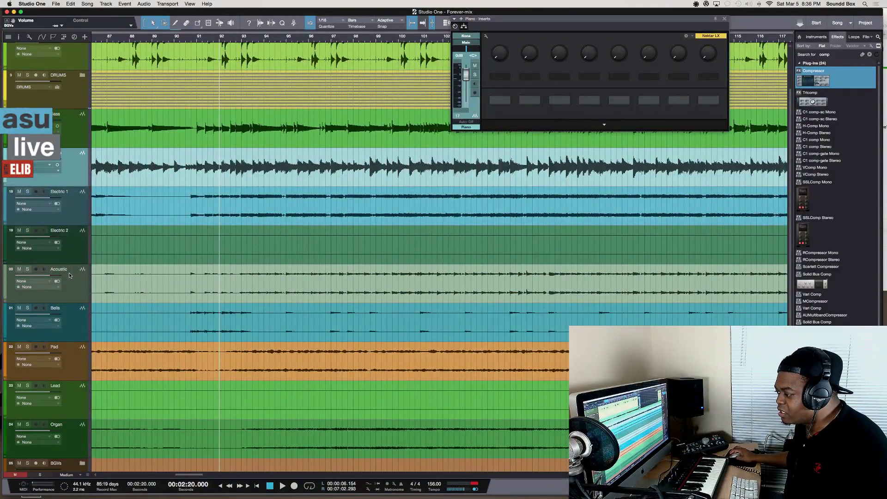
Move the Organ track directly below the Piano track
{"action": "scroll", "coordinate": [70, 282], "scroll_direction": "down", "scroll_amount": 2}
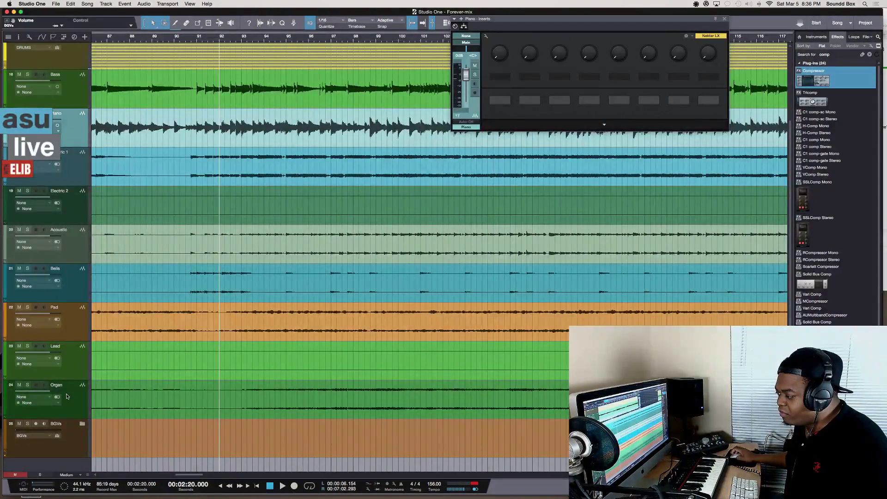
{"action": "left_click", "coordinate": [76, 405]}
{"action": "left_click_drag", "start_coordinate": [75, 405], "coordinate": [60, 163]}
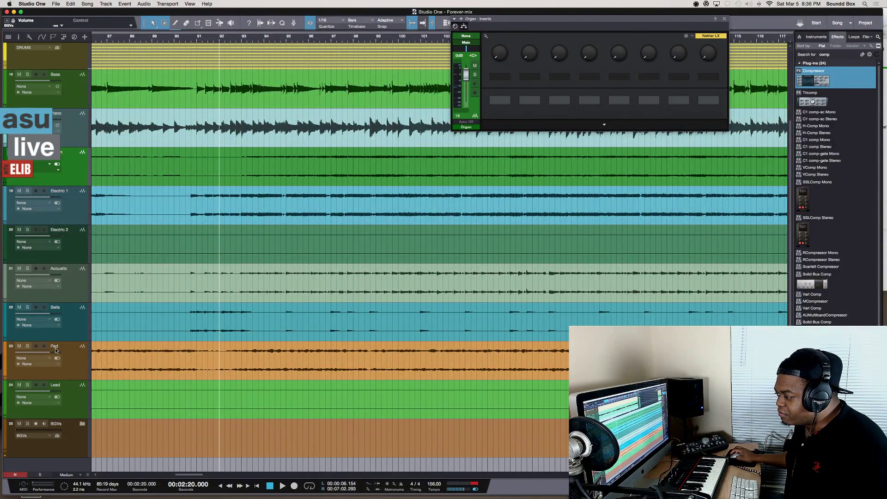
Move the Lead track up between Electric 2 and Acoustic
{"action": "left_click", "coordinate": [74, 214]}
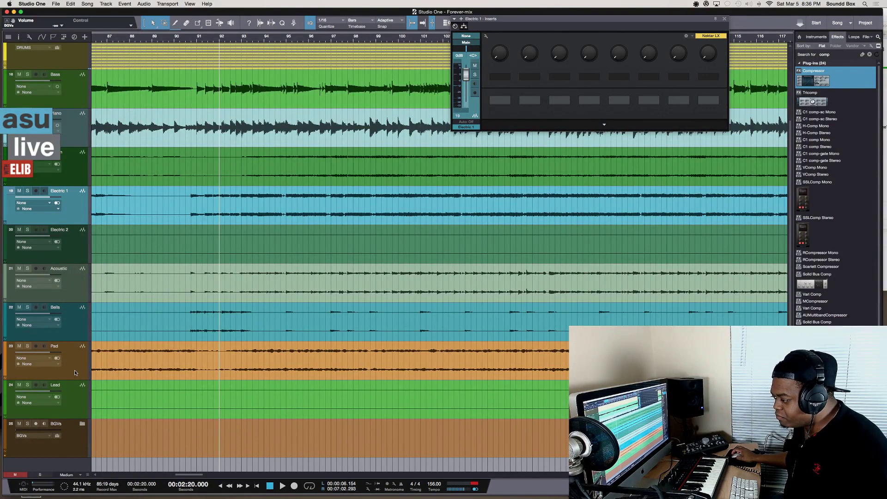
{"action": "left_click", "coordinate": [65, 411]}
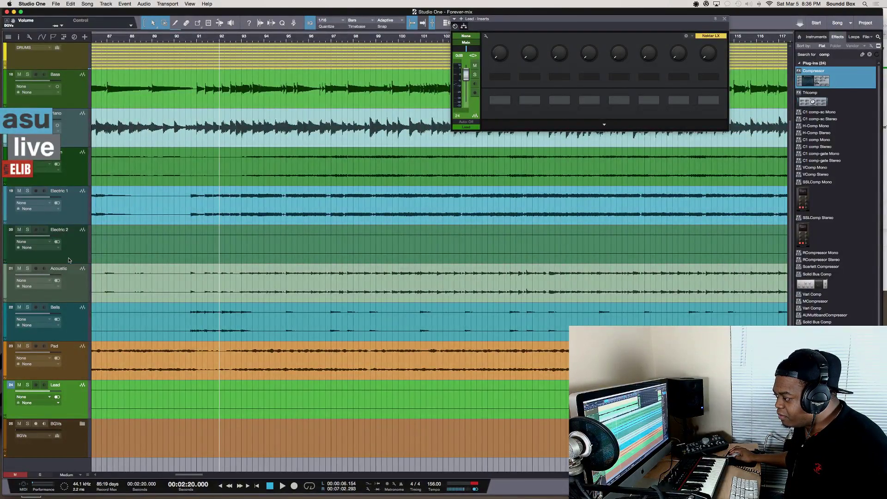
{"action": "left_click_drag", "start_coordinate": [70, 261], "coordinate": [69, 262]}
Solo the Lead track, close its inserts window, and audition its part from about 5:13 in the song
{"action": "scroll", "coordinate": [367, 298], "scroll_direction": "right", "scroll_amount": 10}
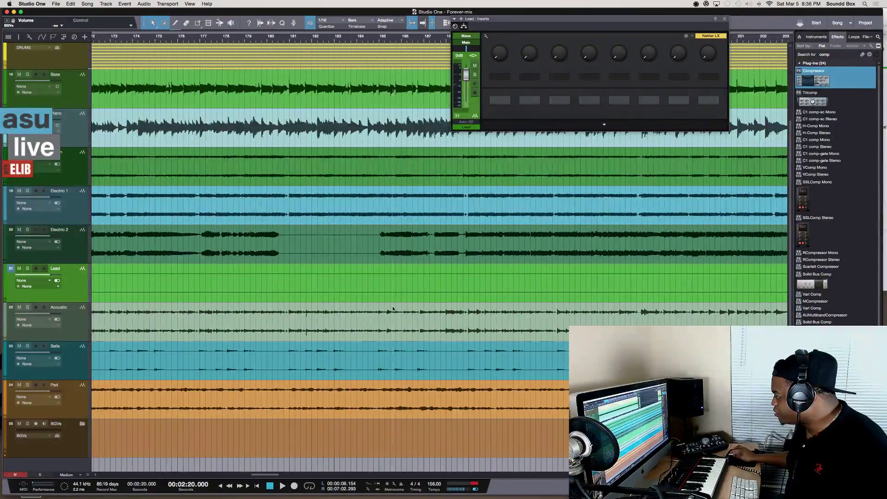
{"action": "scroll", "coordinate": [393, 306], "scroll_direction": "down", "scroll_amount": 5}
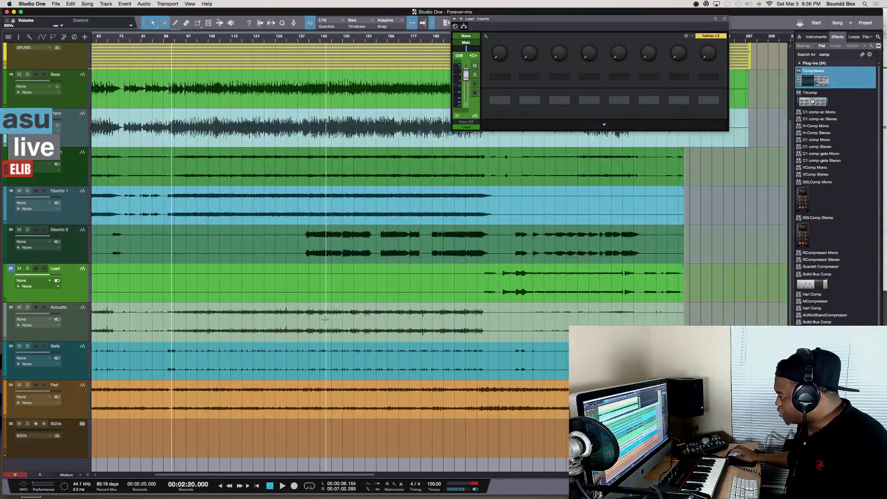
{"action": "left_click", "coordinate": [27, 268]}
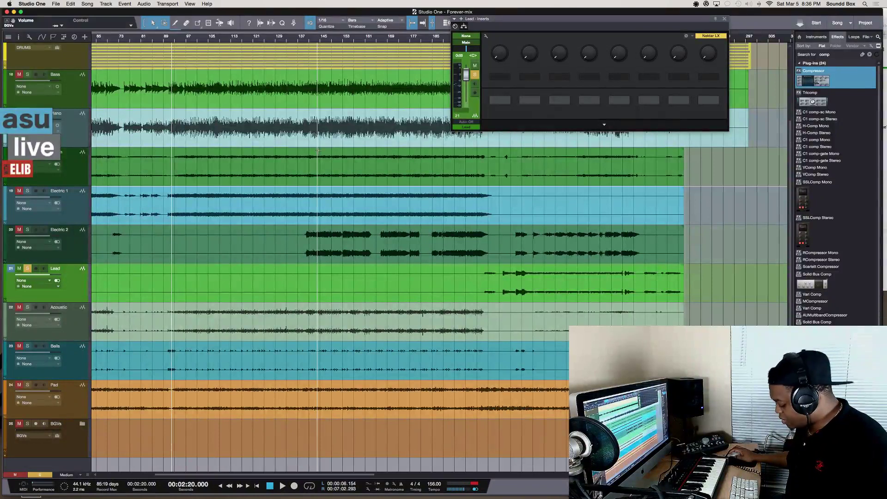
{"action": "key", "text": "KP_Add"}
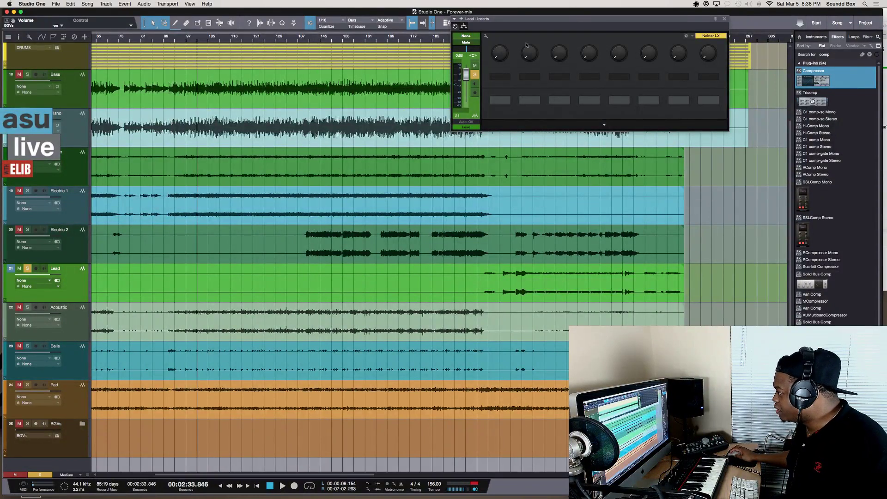
{"action": "left_click", "coordinate": [724, 18]}
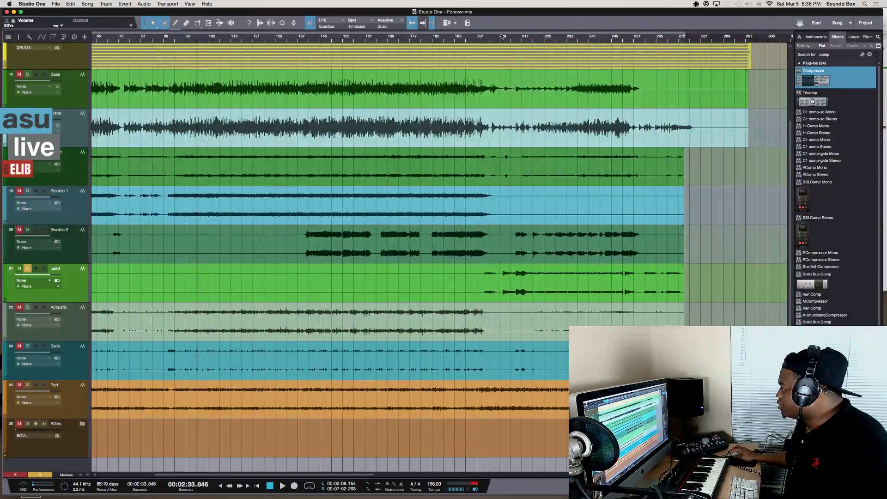
{"action": "left_click", "coordinate": [487, 42]}
{"action": "key", "text": "space"}
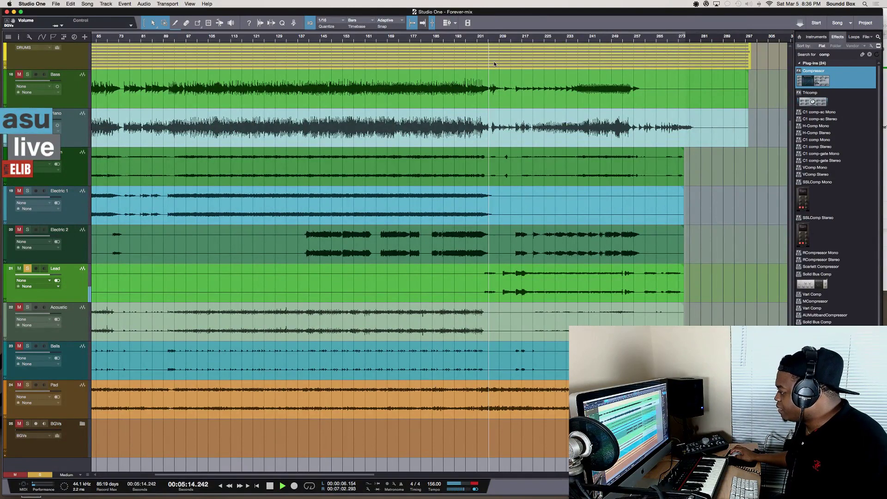
{"action": "key", "text": "space"}
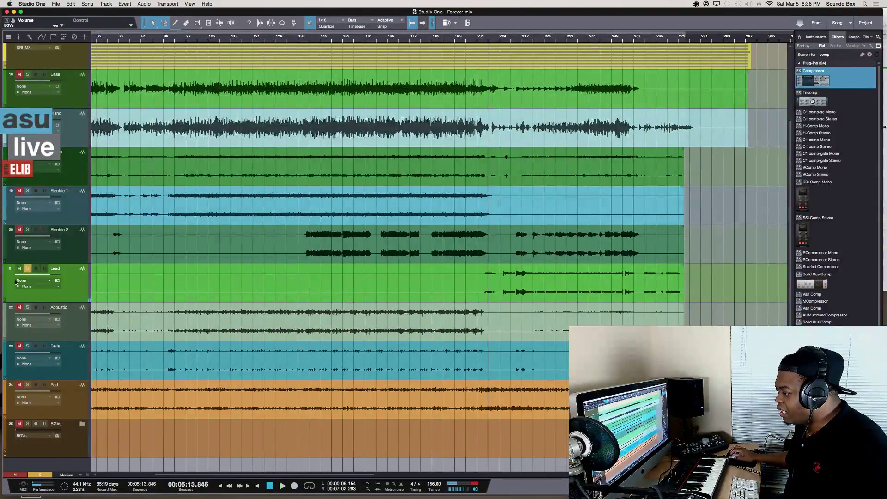
{"action": "left_click", "coordinate": [27, 268]}
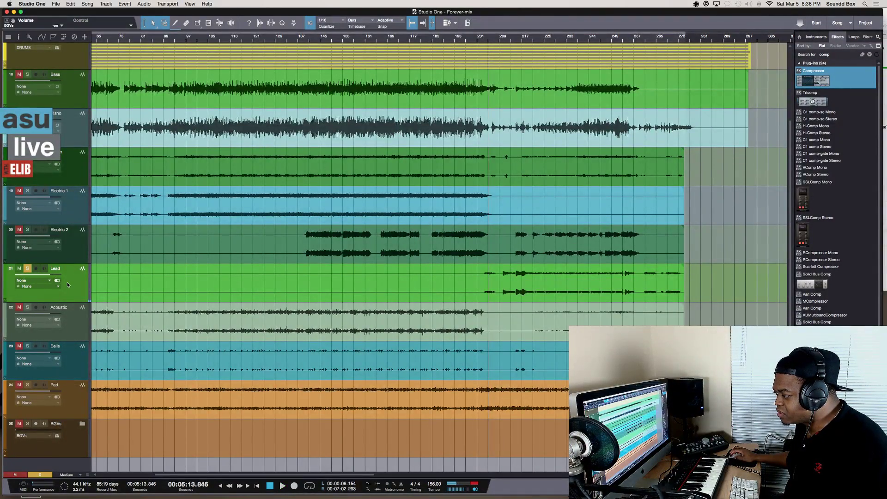
Move the Acoustic track above Lead, and place the Pad track directly below Acoustic
{"action": "left_click_drag", "start_coordinate": [67, 325], "coordinate": [70, 277]}
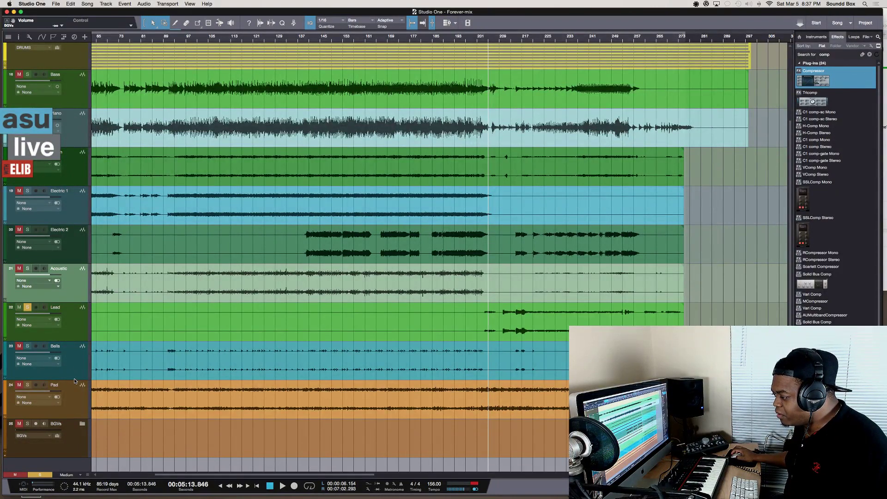
{"action": "left_click_drag", "start_coordinate": [76, 381], "coordinate": [70, 306]}
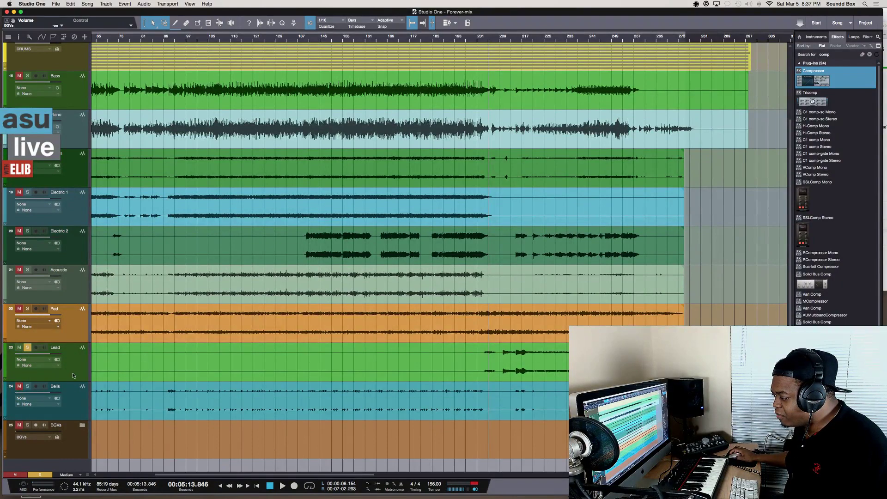
{"action": "left_click_drag", "start_coordinate": [74, 415], "coordinate": [72, 395]}
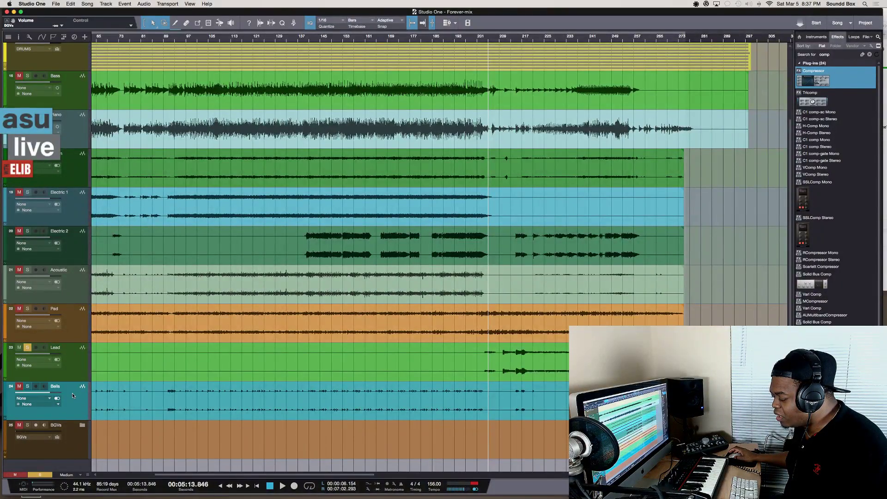
Pack the Electric 1 and Electric 2 tracks together into a new folder
{"action": "left_click", "coordinate": [75, 223]}
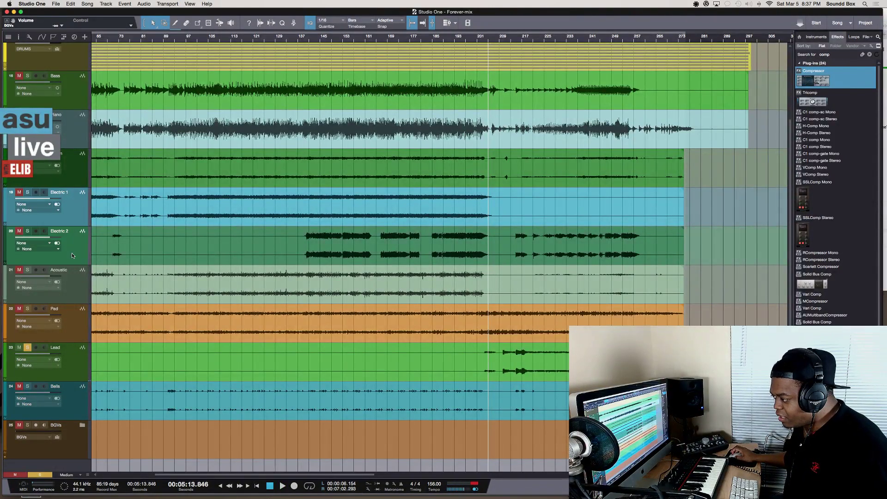
{"action": "left_click", "coordinate": [65, 290]}
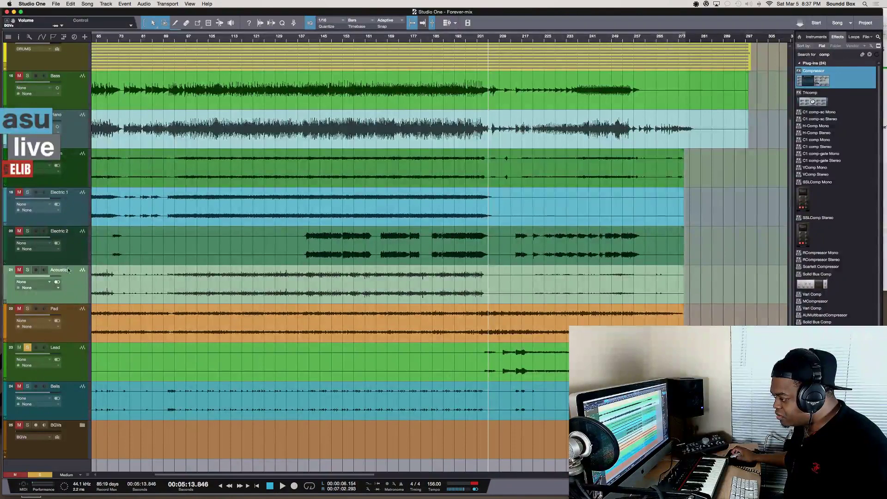
{"action": "left_click", "coordinate": [71, 206], "text": "shift"}
{"action": "right_click", "coordinate": [72, 206]}
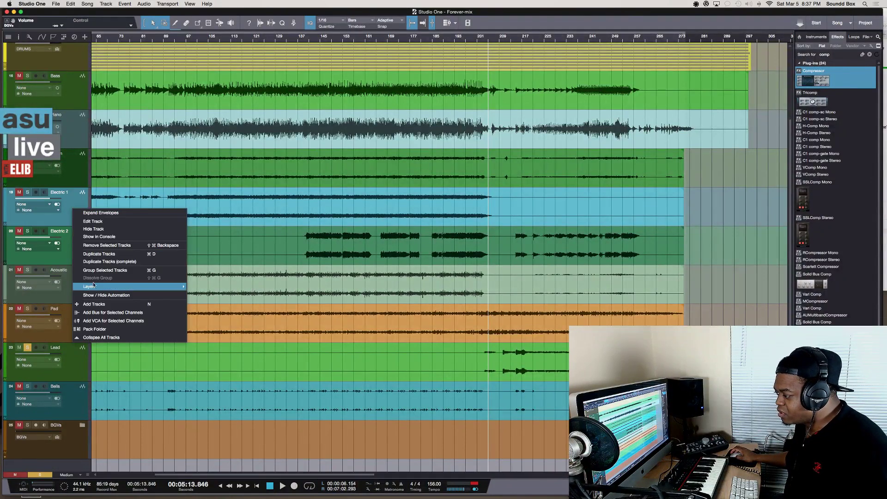
{"action": "left_click", "coordinate": [104, 330]}
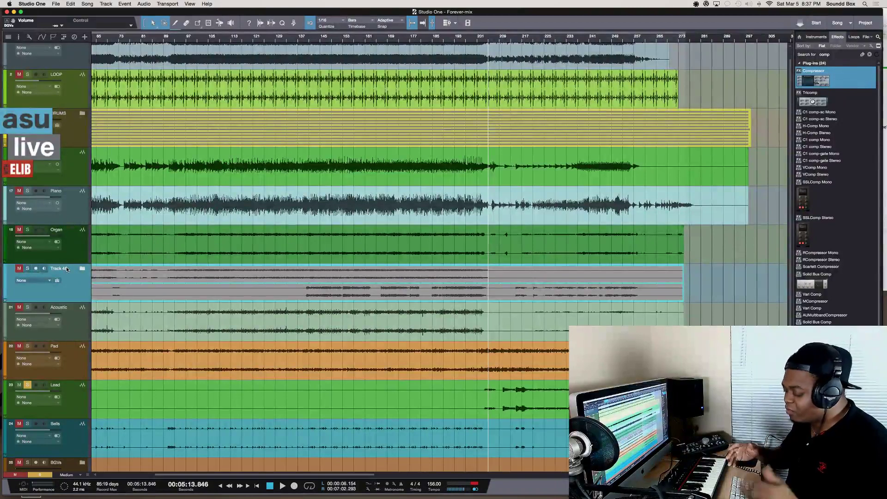
Mark LOOP, DRUMS, Bass, Piano and Organ alongside Lead as stem export sources, and cancel the export
{"action": "key", "text": "super+shift+e"}
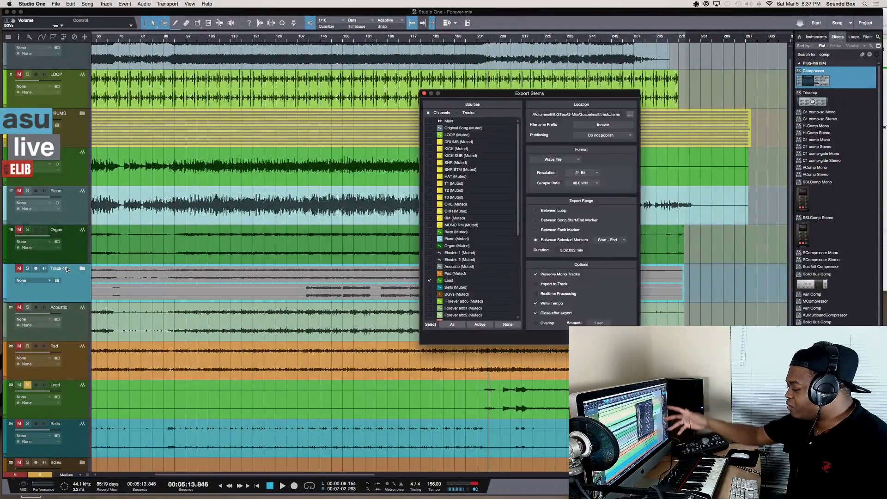
{"action": "left_click_drag", "start_coordinate": [472, 95], "coordinate": [274, 83]}
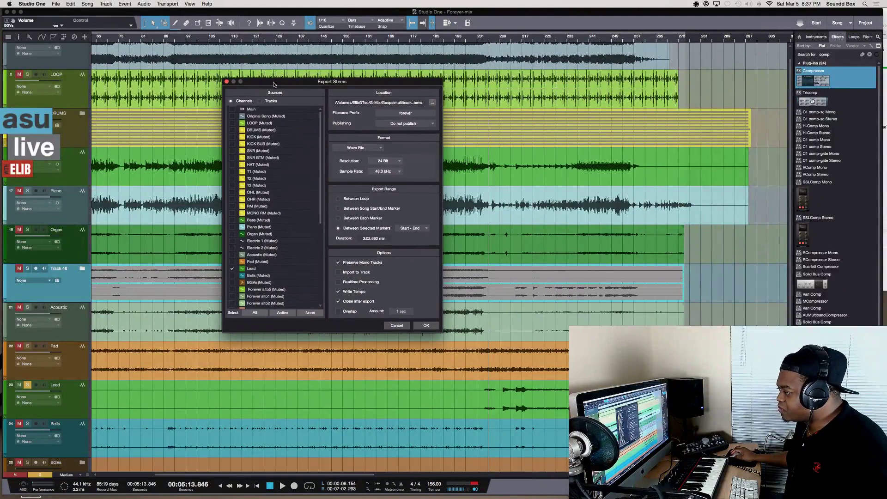
{"action": "left_click", "coordinate": [232, 123]}
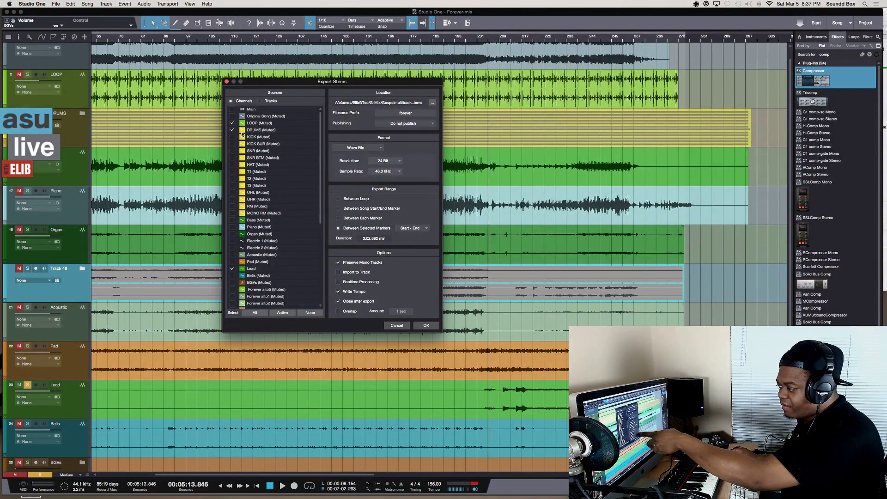
{"action": "left_click", "coordinate": [233, 220]}
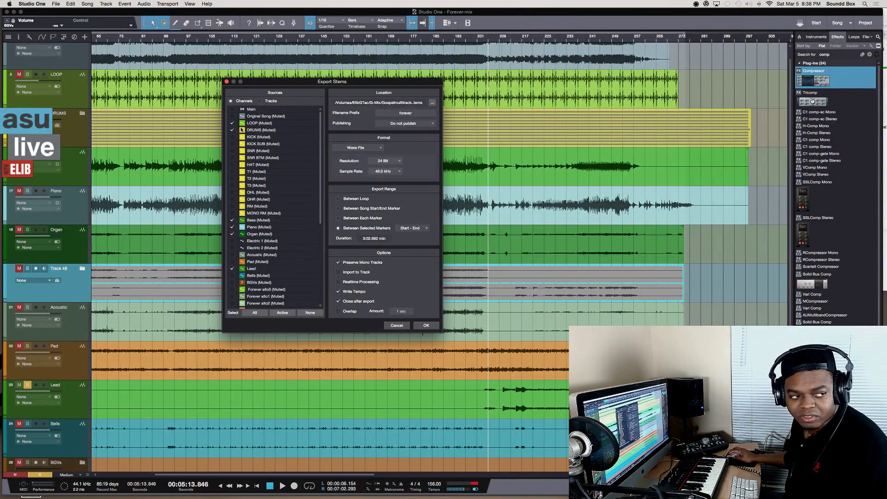
{"action": "left_click", "coordinate": [396, 325]}
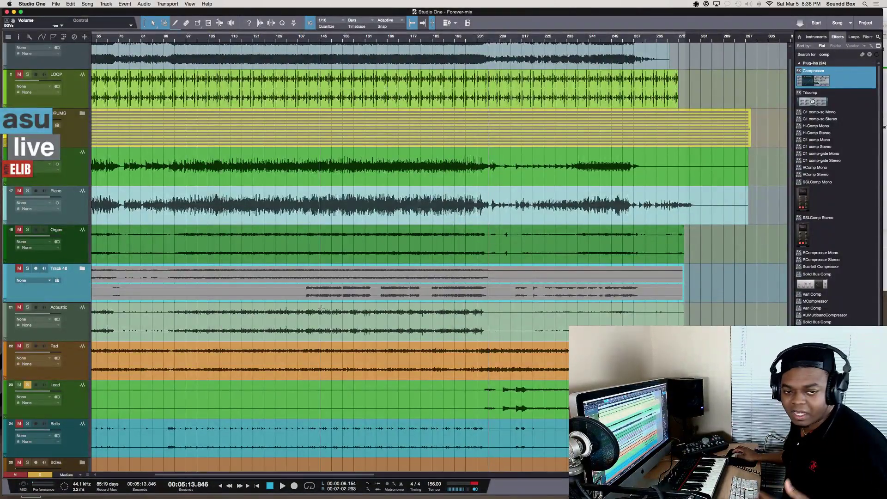
Add a new bus channel for the folder that holds the two electric guitar tracks
{"action": "scroll", "coordinate": [321, 308], "scroll_direction": "left", "scroll_amount": 5}
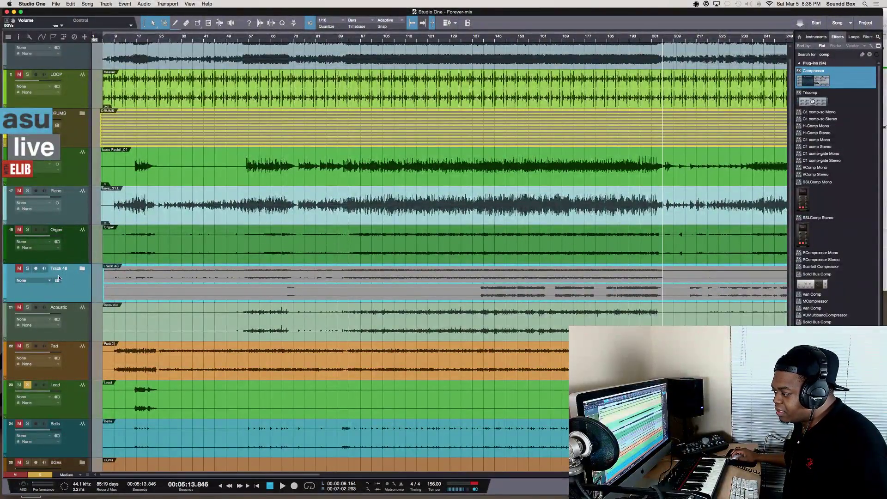
{"action": "left_click", "coordinate": [43, 281]}
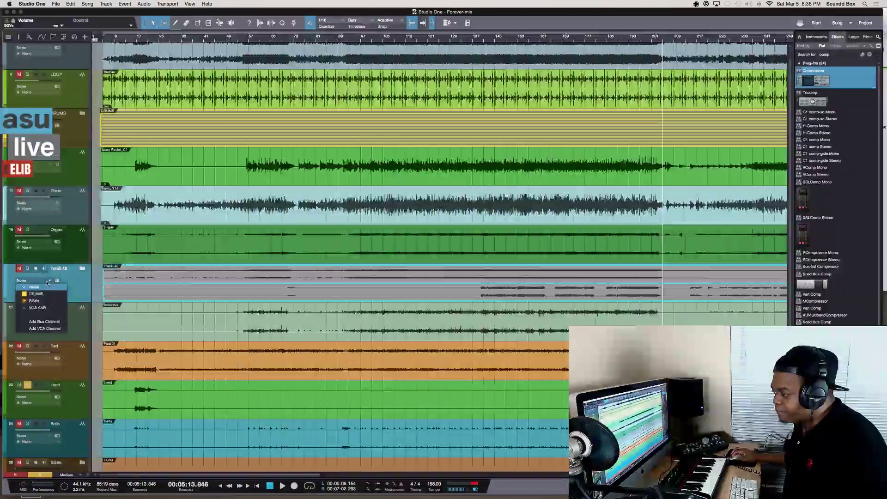
{"action": "left_click", "coordinate": [58, 327]}
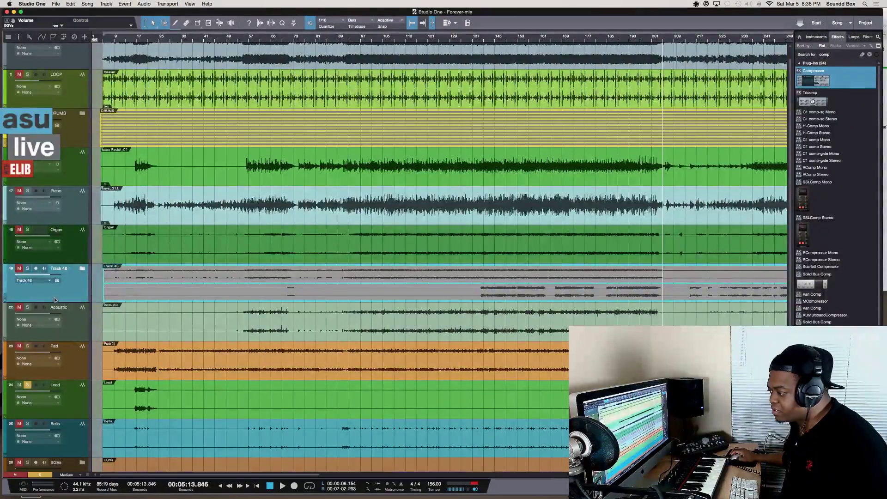
Rename the new folder as ELECTRIC GUITARS
{"action": "double_click", "coordinate": [64, 269]}
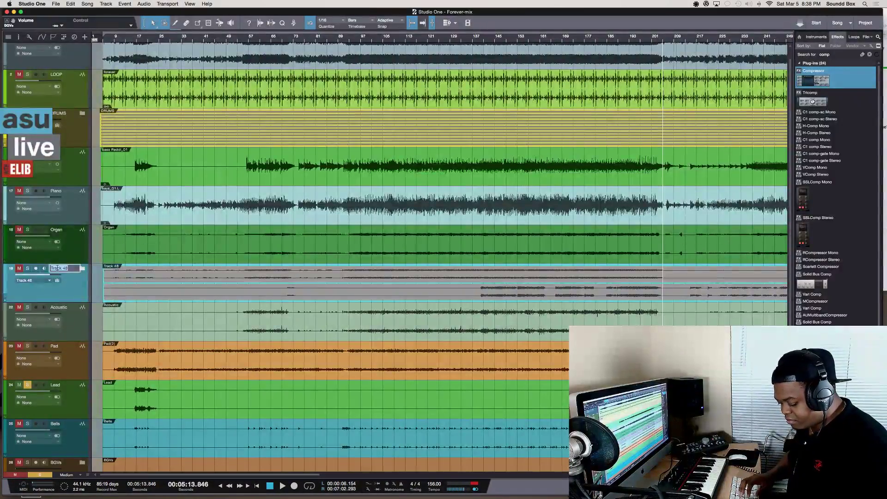
{"action": "type", "text": "ELECTRIC"}
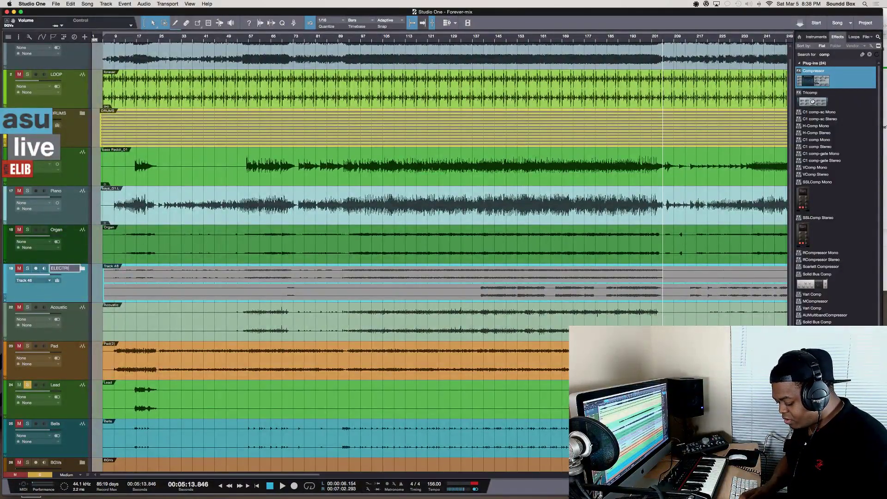
{"action": "key", "text": "BackSpace"}
{"action": "key", "text": "BackSpace"}
{"action": "key", "text": "BackSpace"}
{"action": "key", "text": "BackSpace"}
{"action": "key", "text": "BackSpace"}
{"action": "key", "text": "BackSpace"}
{"action": "key", "text": "BackSpace"}
{"action": "key", "text": "BackSpace"}
{"action": "type", "text": "GUITARS"}
{"action": "key", "text": "Return"}
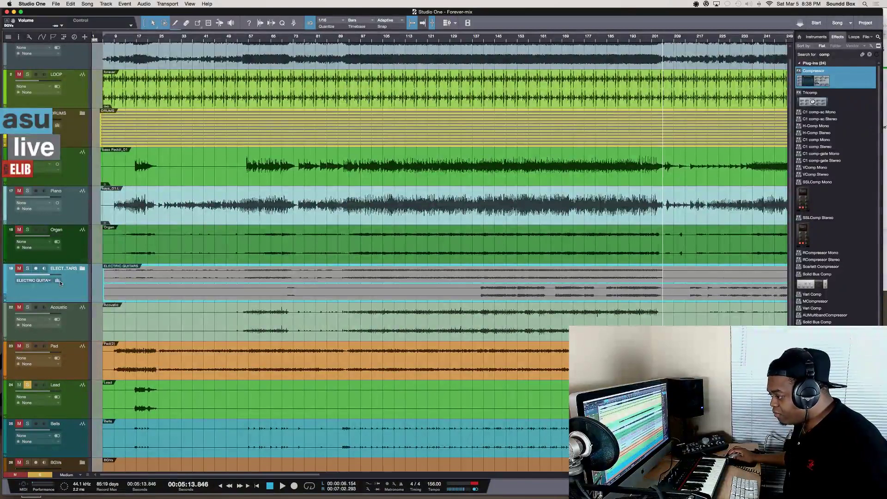
Convert the Acoustic track's name to upper case with the text transformation
{"action": "double_click", "coordinate": [62, 309]}
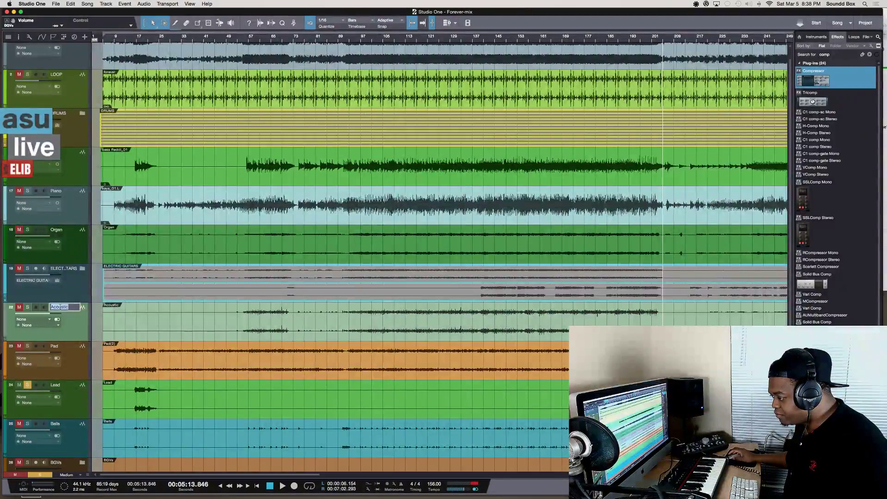
{"action": "right_click", "coordinate": [67, 306]}
{"action": "mouse_move", "coordinate": [94, 366]}
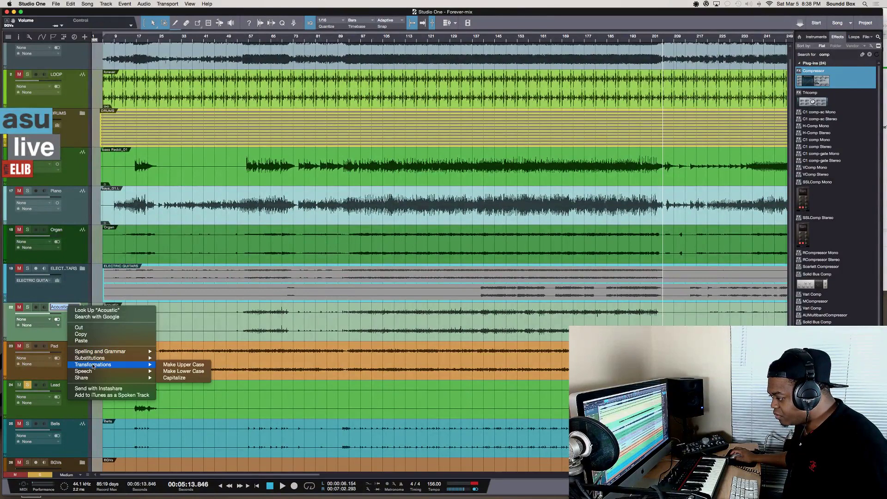
{"action": "left_click", "coordinate": [202, 366]}
{"action": "key", "text": "Return"}
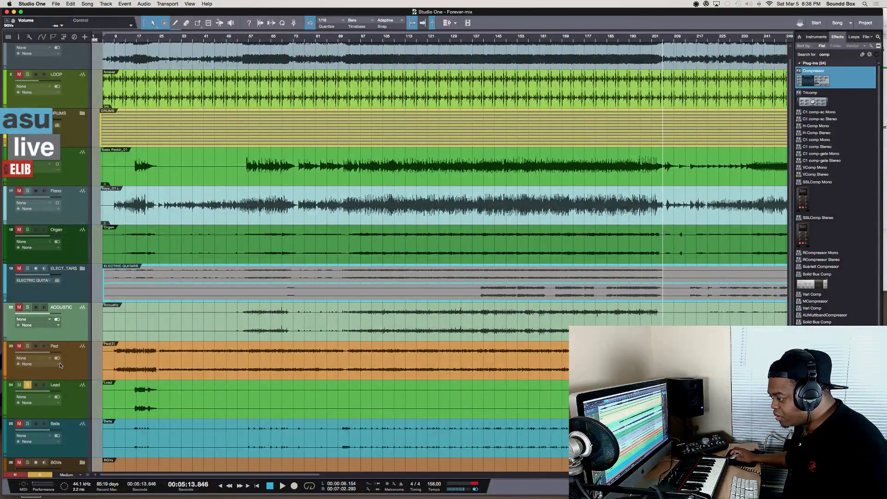
Rename the Pad track as PAD and the Lead track as LEAD
{"action": "left_click", "coordinate": [58, 349]}
{"action": "double_click", "coordinate": [59, 348]}
{"action": "type", "text": "PAD"}
{"action": "key", "text": "Return"}
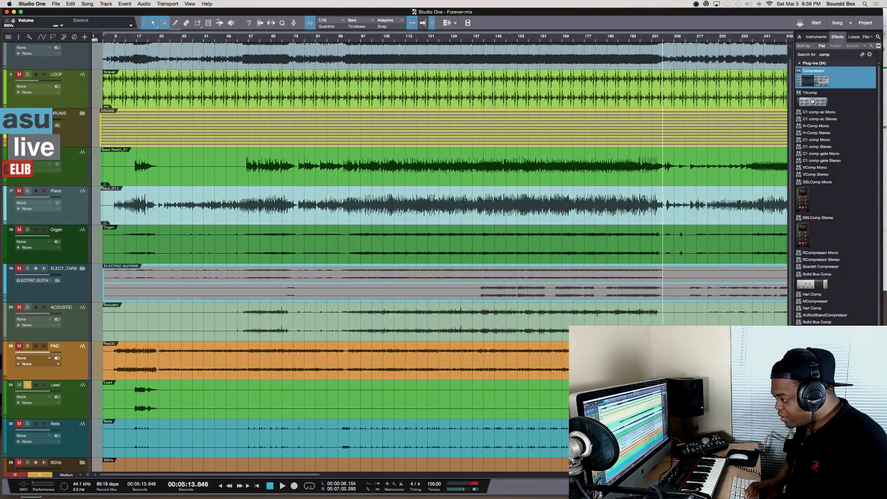
{"action": "double_click", "coordinate": [55, 386]}
{"action": "type", "text": "LEAD"}
{"action": "key", "text": "Return"}
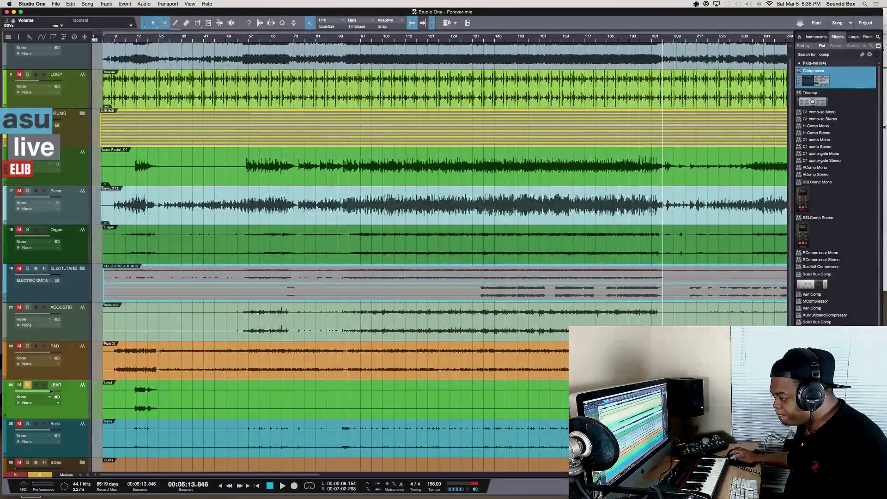
Rename the Bells track as BELLS and keep the name of the BGVs folder
{"action": "double_click", "coordinate": [56, 424]}
{"action": "type", "text": "BELLS"}
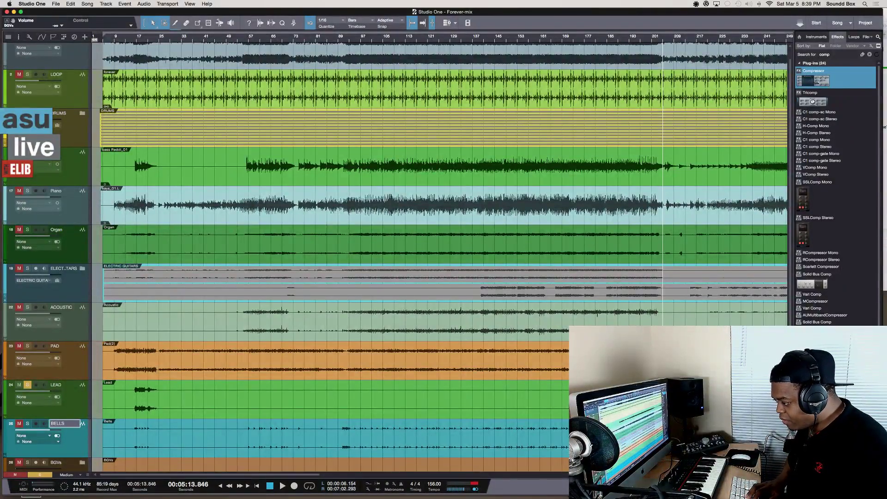
{"action": "key", "text": "Tab"}
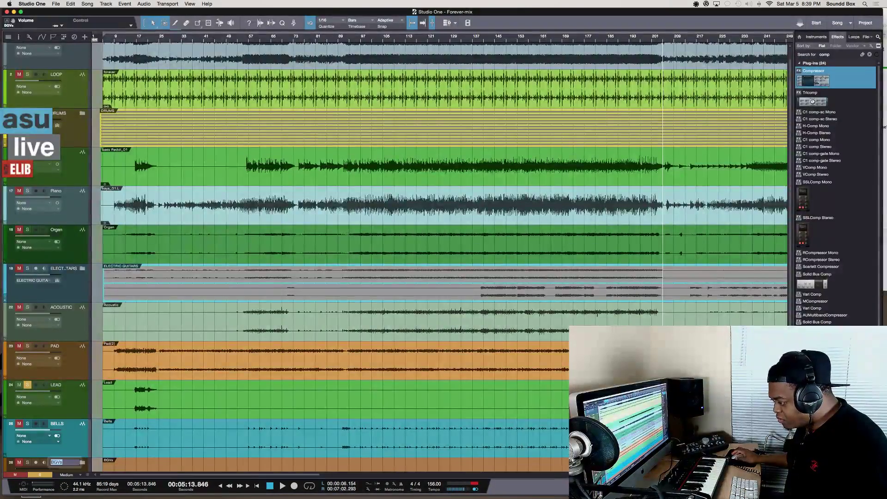
{"action": "key", "text": "Return"}
Rename the Bass track as BASS, the Piano track as PIANO and the Organ track as ORGAN
{"action": "scroll", "coordinate": [397, 258], "scroll_direction": "down", "scroll_amount": 2}
{"action": "scroll", "coordinate": [398, 259], "scroll_direction": "up", "scroll_amount": 3}
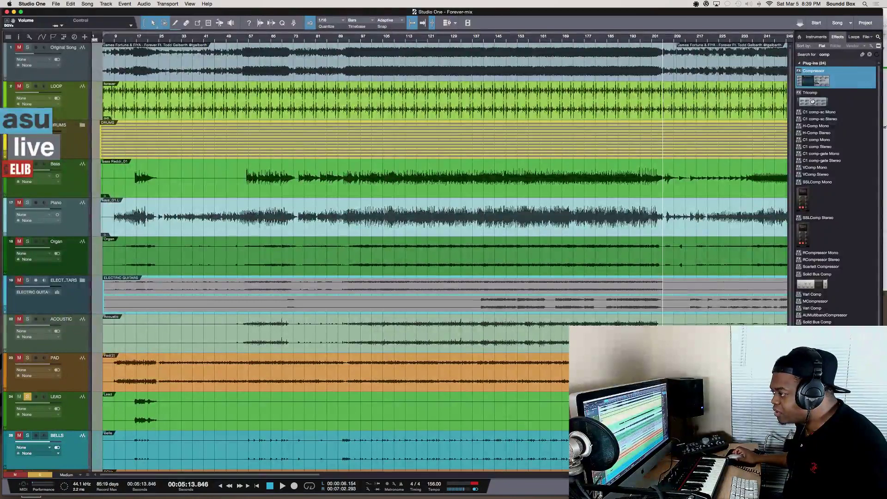
{"action": "double_click", "coordinate": [55, 163]}
{"action": "type", "text": "B"}
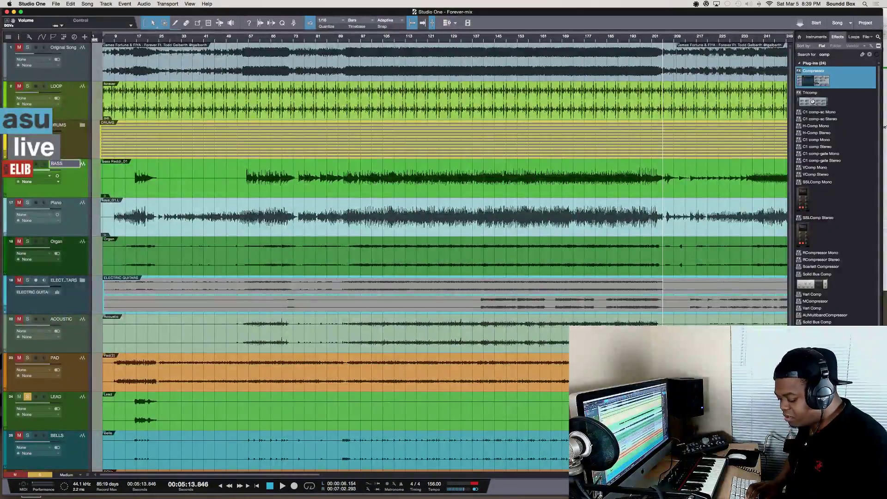
{"action": "type", "text": "ASS"}
{"action": "key", "text": "Tab"}
{"action": "type", "text": "PIANO"}
{"action": "key", "text": "Tab"}
{"action": "type", "text": "O"}
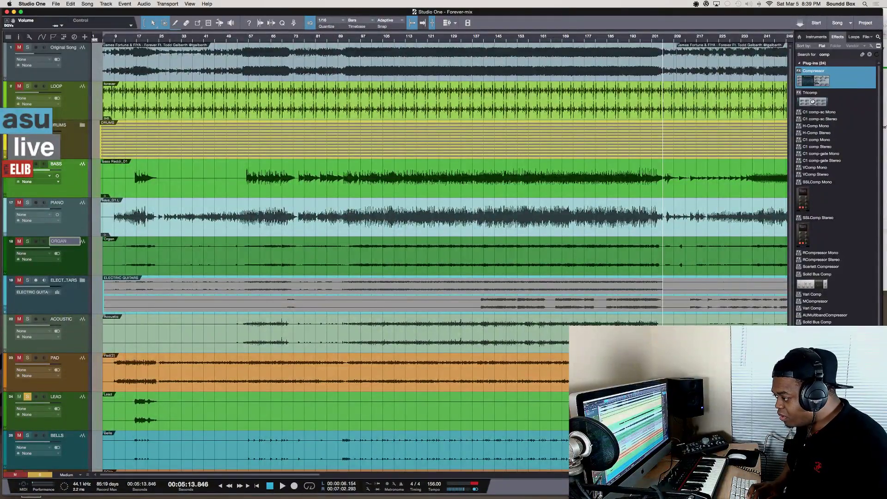
{"action": "type", "text": "RGAN"}
{"action": "key", "text": "Return"}
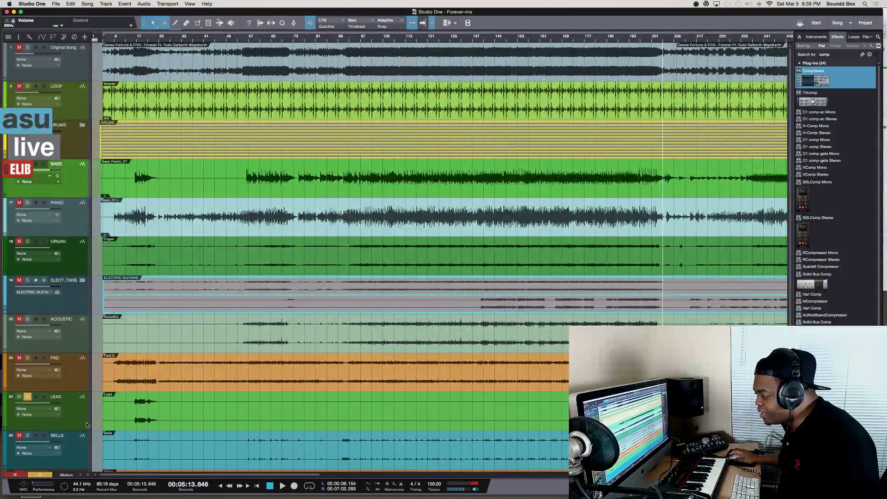
Open the mixer and lower the PIANO through BELLS channel faders together to about -39 dB
{"action": "key", "text": "space"}
{"action": "key", "text": "space"}
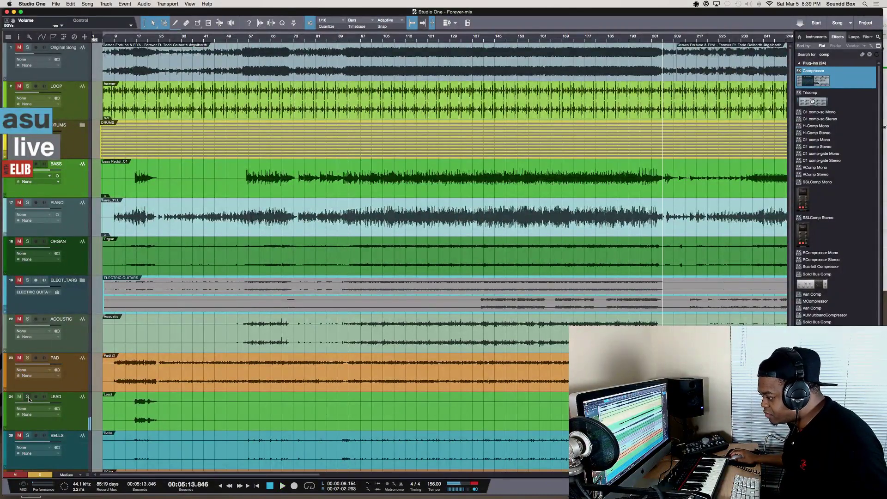
{"action": "key", "text": "F3"}
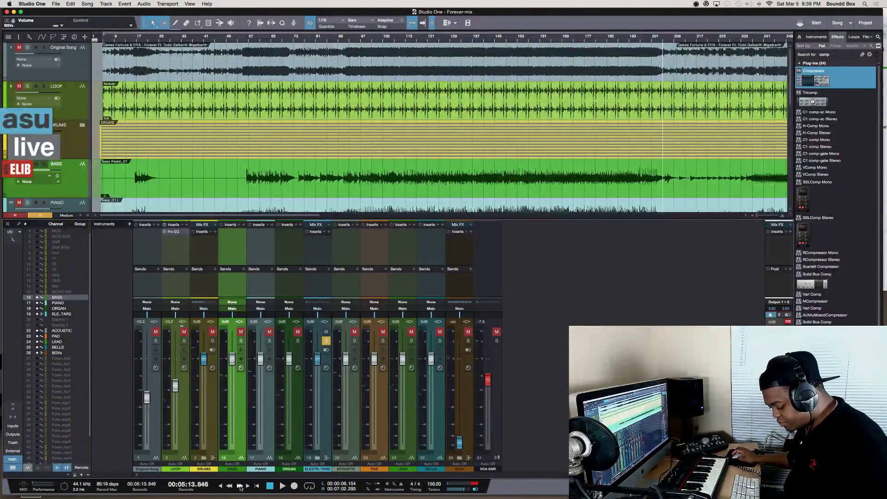
{"action": "left_click", "coordinate": [269, 420]}
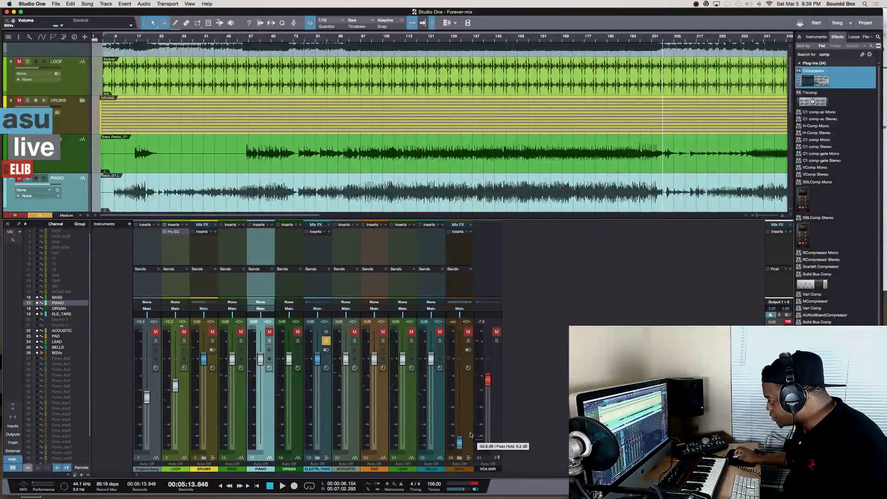
{"action": "left_click", "coordinate": [432, 413], "text": "shift"}
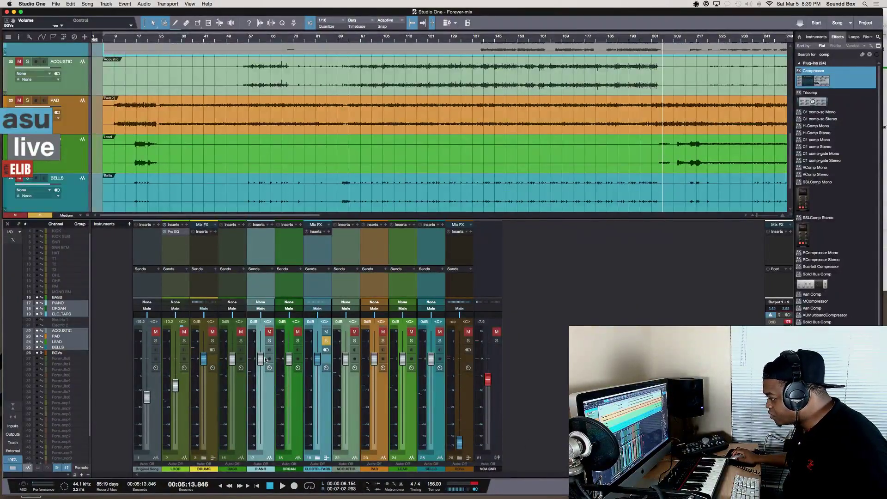
{"action": "left_click_drag", "start_coordinate": [263, 387], "coordinate": [263, 419]}
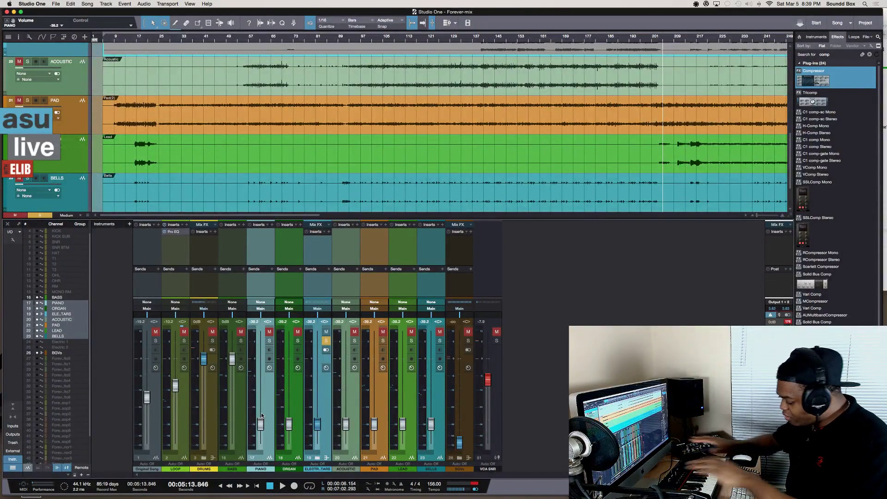
Clear the solo on the electric guitars channel and lower the BASS fader to about -16 dB, checking with playback
{"action": "key", "text": "space"}
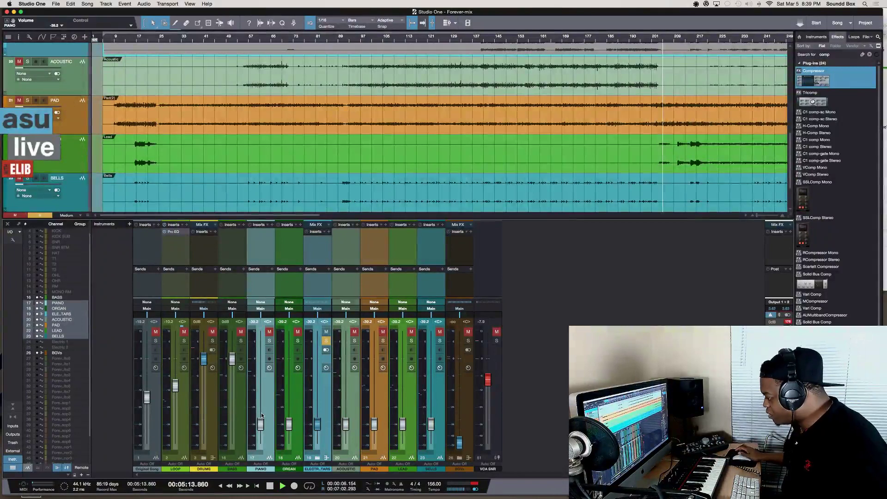
{"action": "key", "text": "space"}
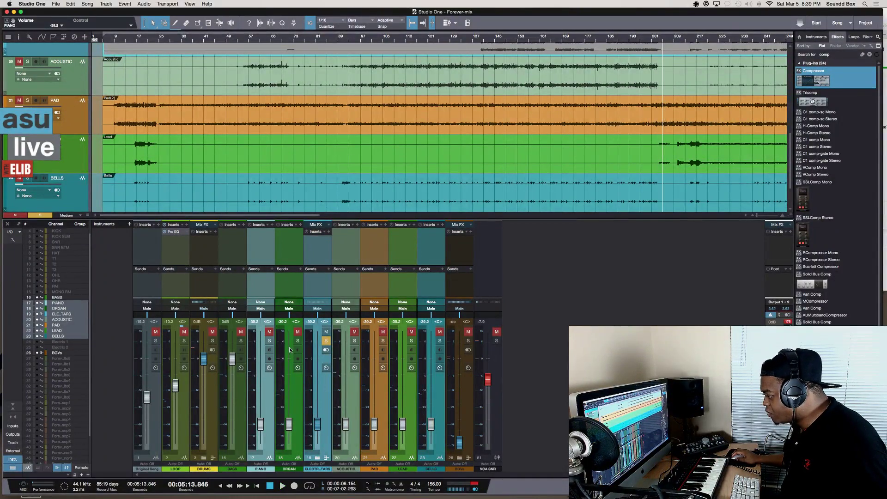
{"action": "left_click", "coordinate": [326, 341]}
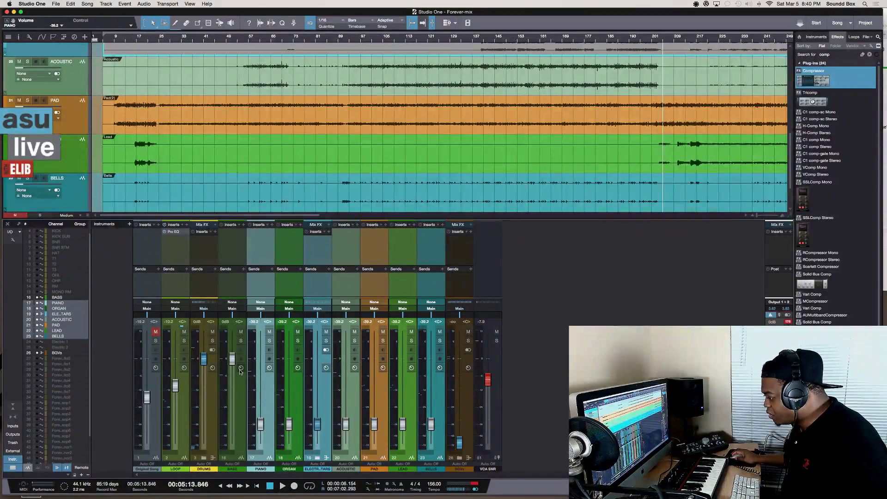
{"action": "left_click_drag", "start_coordinate": [235, 364], "coordinate": [234, 399]}
{"action": "key", "text": "space"}
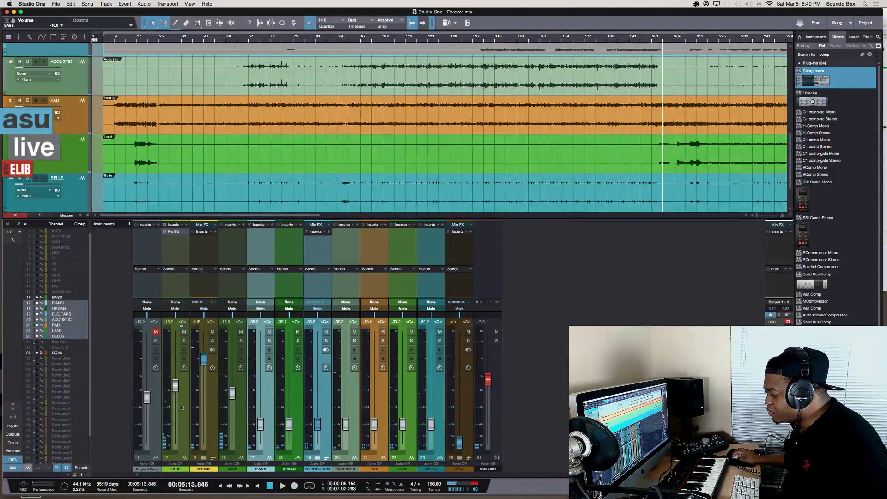
{"action": "key", "text": "space"}
Insert a Compressor after the Pro EQ on the LOOP channel
{"action": "left_click", "coordinate": [180, 469]}
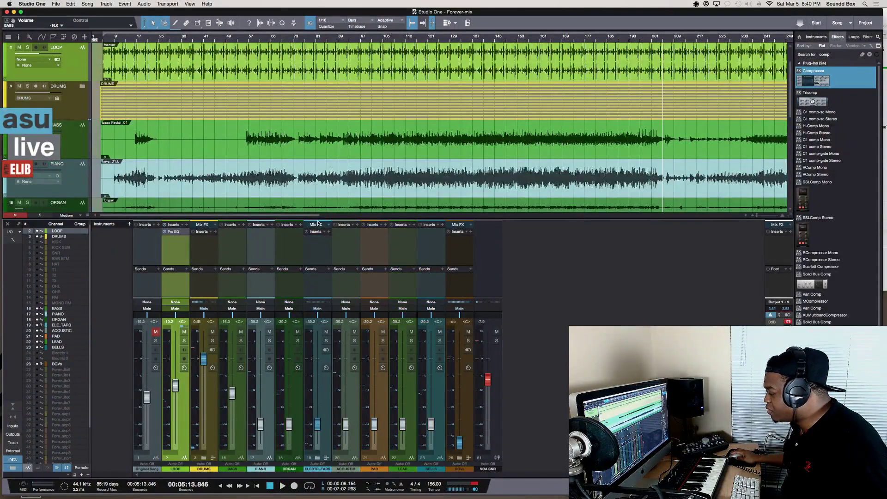
{"action": "left_click_drag", "start_coordinate": [813, 70], "coordinate": [178, 239]}
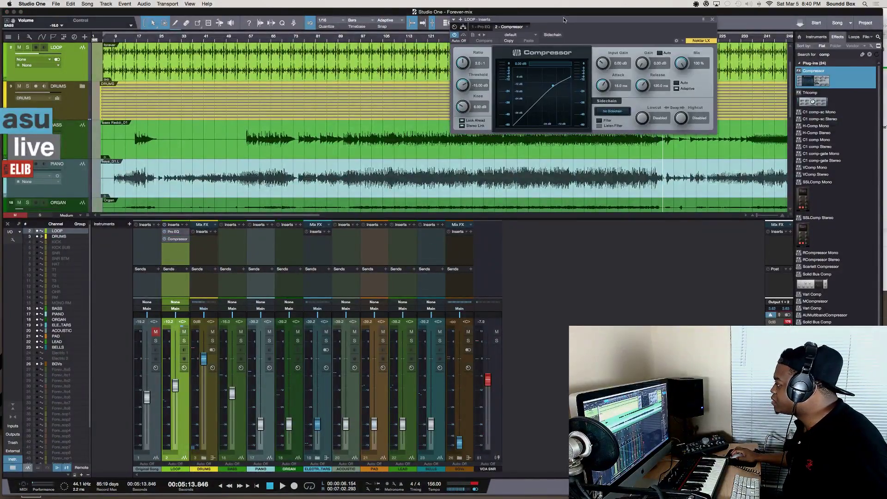
{"action": "left_click_drag", "start_coordinate": [564, 20], "coordinate": [469, 85]}
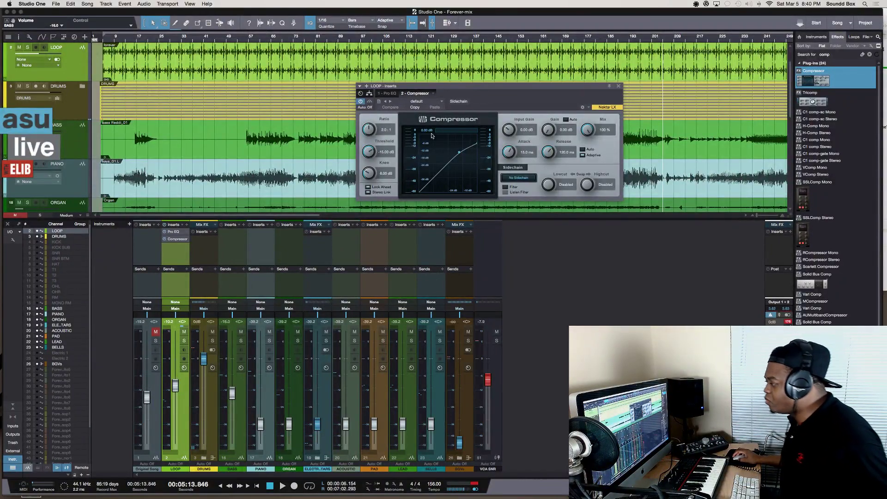
During playback, set the LOOP compressor's ratio to 6.0:1 and its threshold to -21 dB
{"action": "key", "text": "space"}
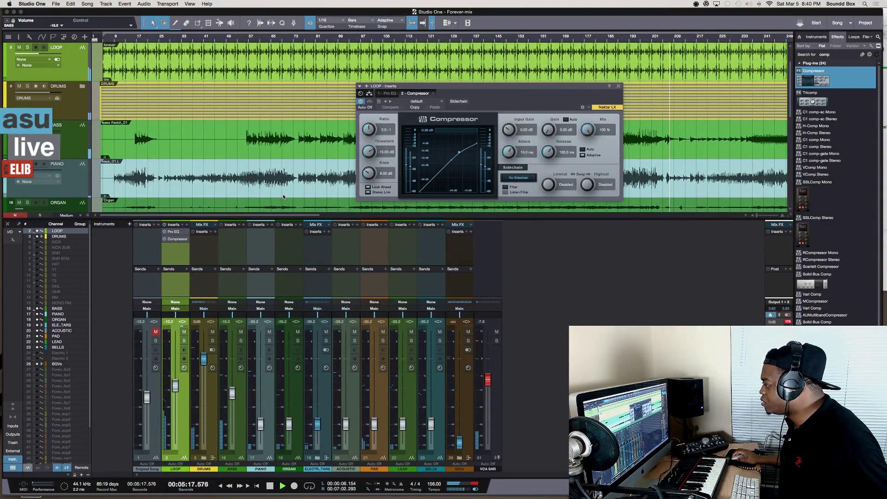
{"action": "left_click_drag", "start_coordinate": [369, 133], "coordinate": [369, 125]}
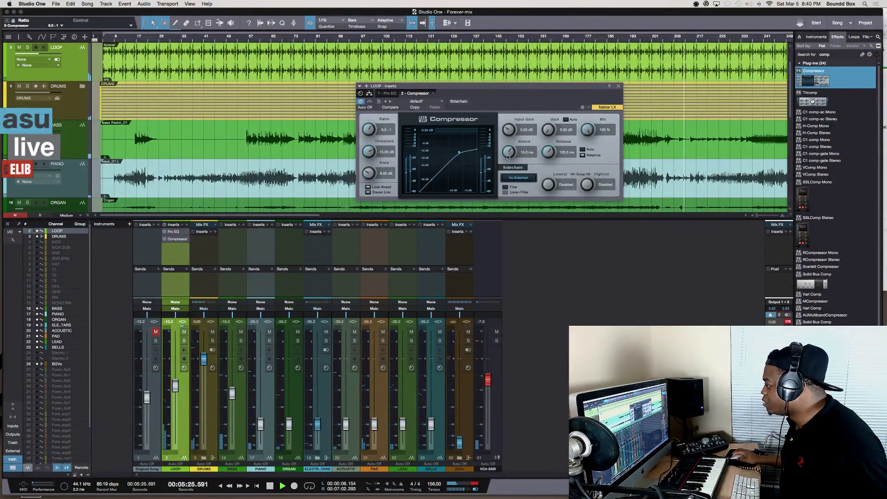
{"action": "left_click_drag", "start_coordinate": [369, 152], "coordinate": [369, 161]}
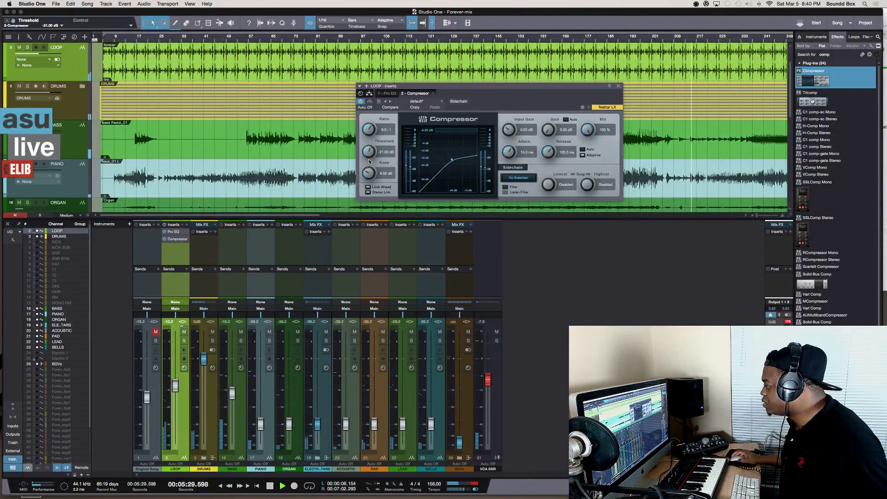
{"action": "key", "text": "space"}
{"action": "key", "text": "space"}
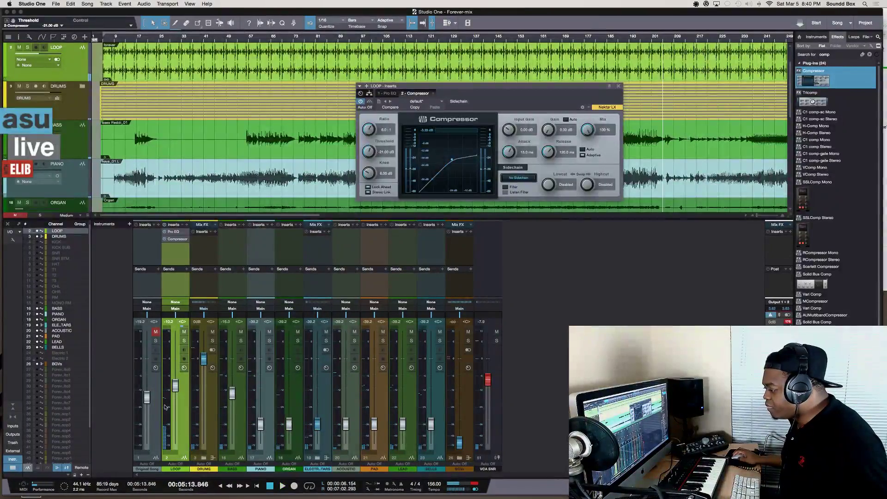
Lower the LOOP channel fader to about -20.2 dB while checking the balance with playback
{"action": "left_click_drag", "start_coordinate": [177, 388], "coordinate": [176, 398]}
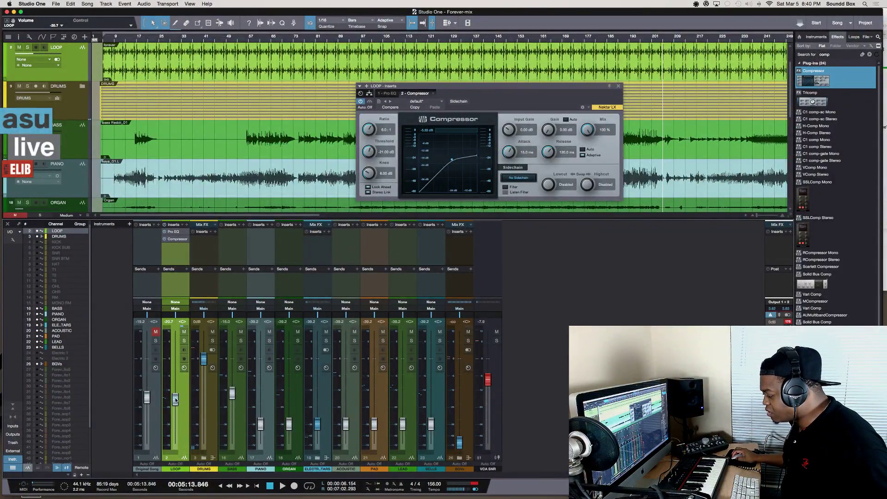
{"action": "key", "text": "space"}
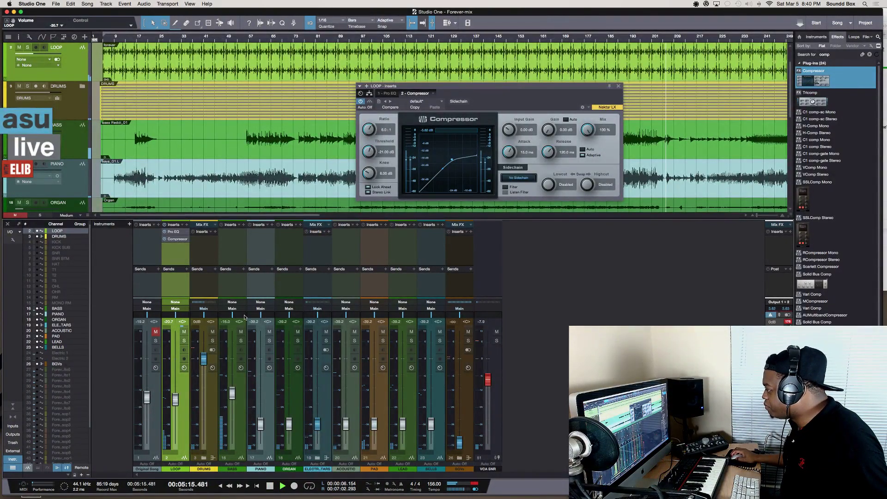
{"action": "key", "text": "space"}
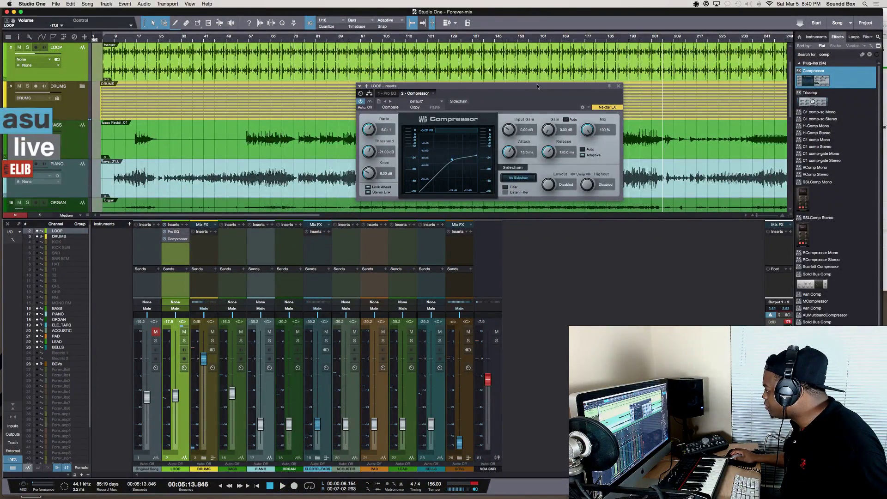
{"action": "left_click_drag", "start_coordinate": [529, 97], "coordinate": [504, 60]}
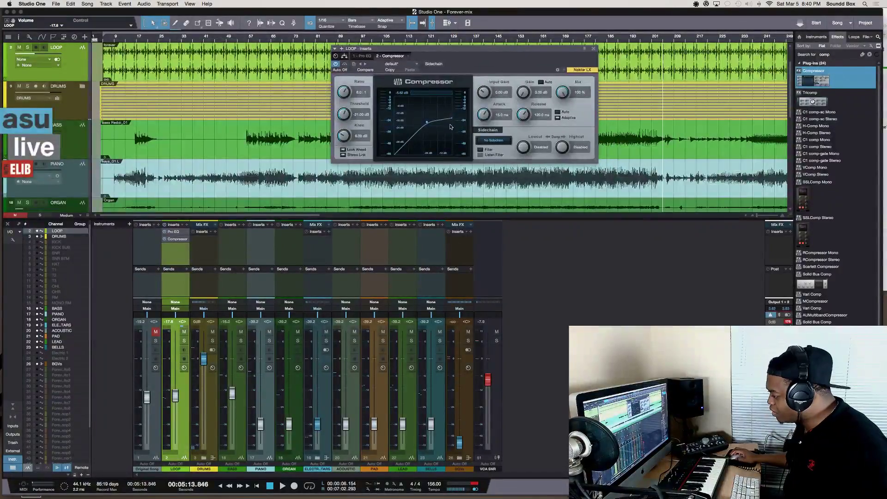
{"action": "key", "text": "space"}
{"action": "left_click_drag", "start_coordinate": [175, 393], "coordinate": [177, 396]}
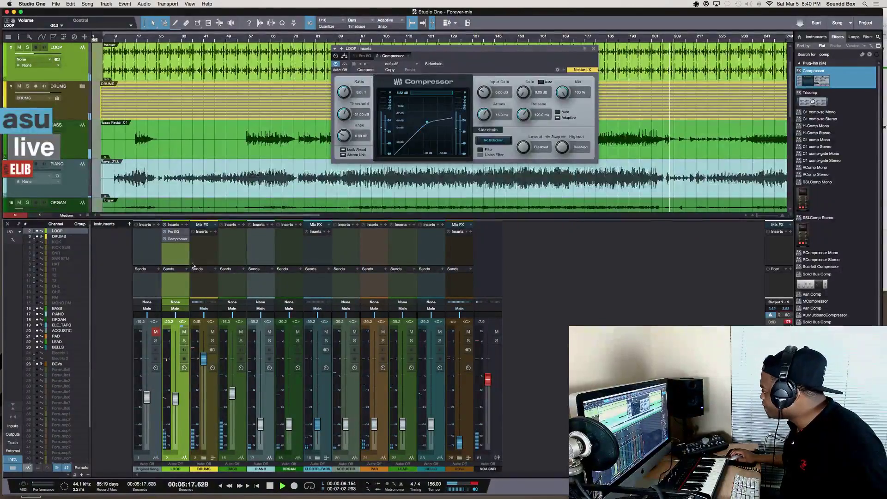
{"action": "key", "text": "space"}
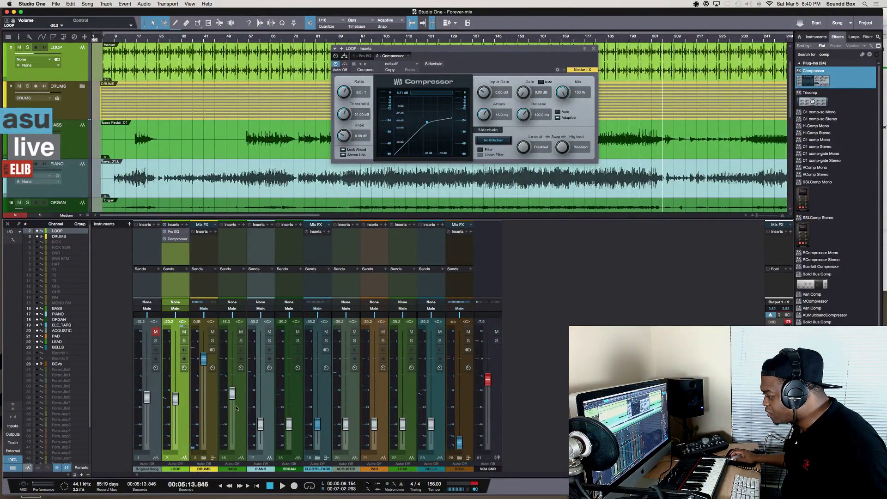
Search the effects for "amp" and insert GTR Amp 2Cab Mono on the BASS channel
{"action": "left_click", "coordinate": [237, 420]}
{"action": "key", "text": "F5"}
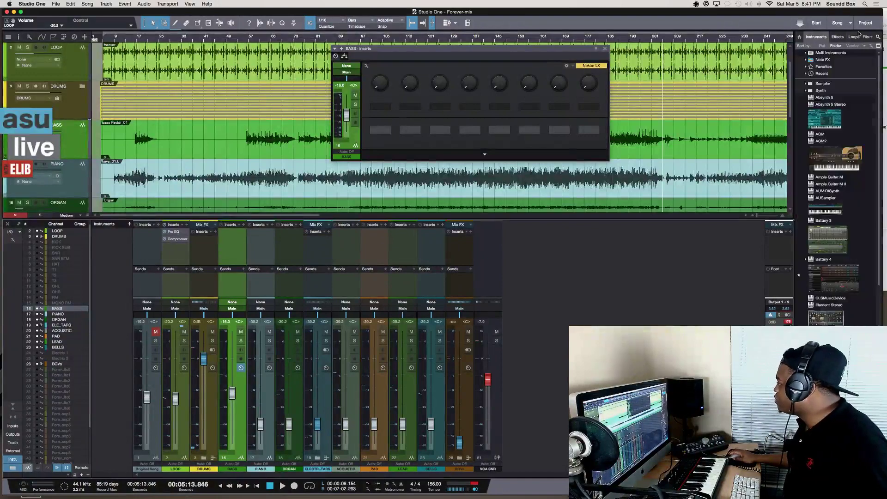
{"action": "left_click", "coordinate": [879, 37]}
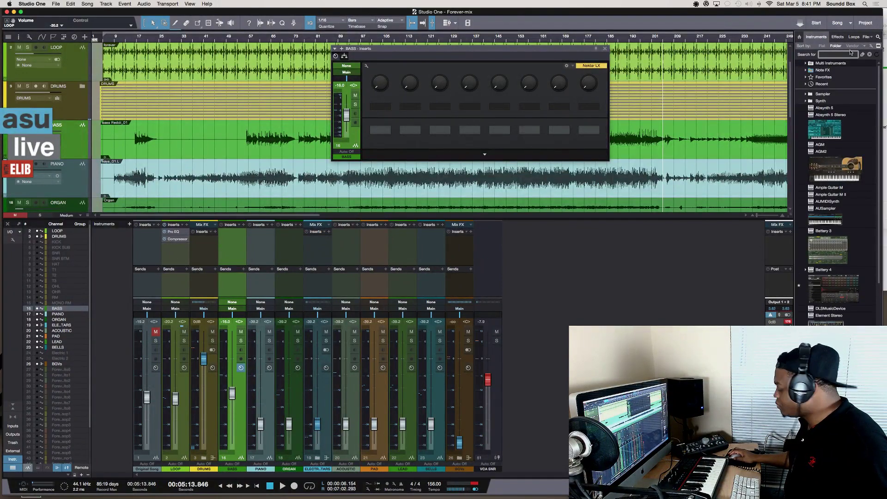
{"action": "type", "text": "amp"}
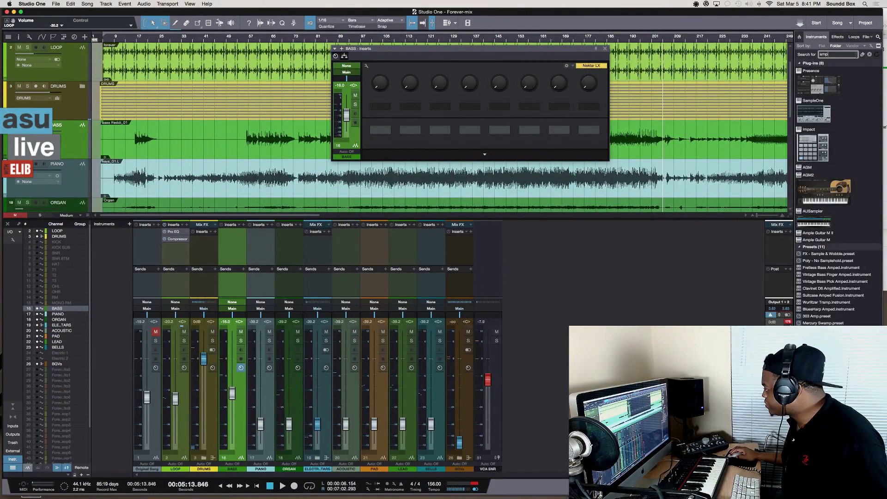
{"action": "left_click", "coordinate": [837, 36]}
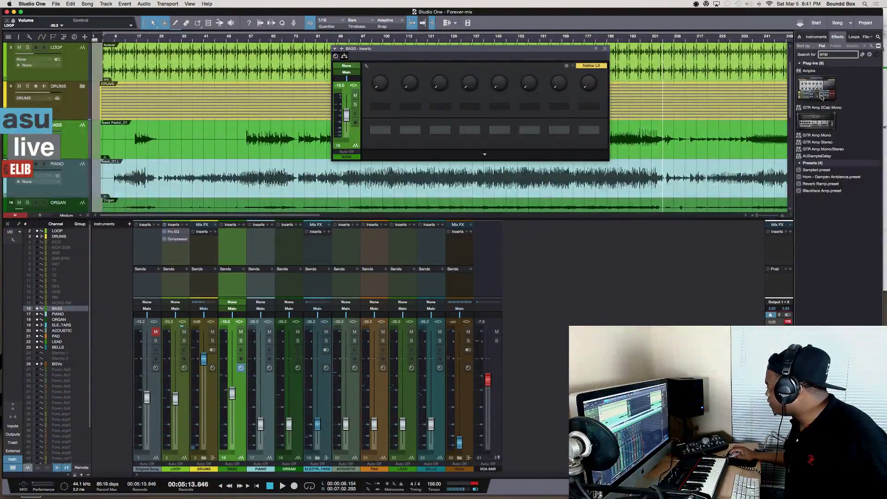
{"action": "left_click", "coordinate": [822, 123]}
{"action": "left_click_drag", "start_coordinate": [824, 122], "coordinate": [231, 243]}
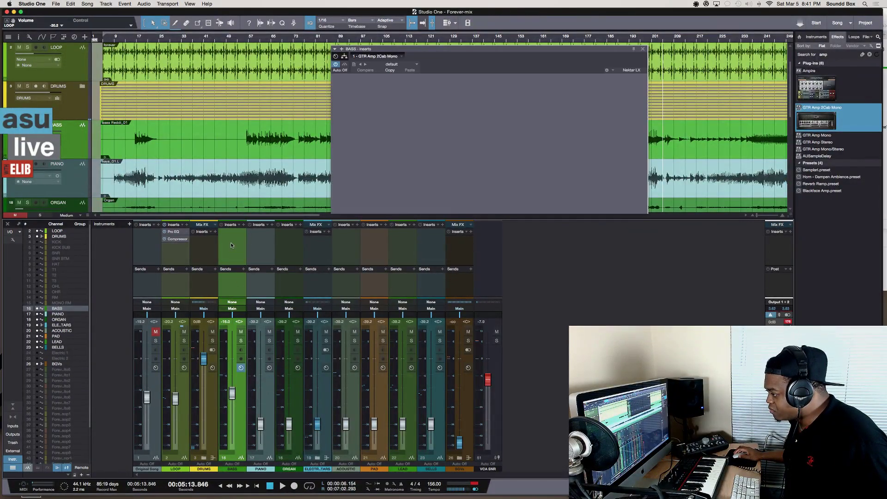
Set the BASS channel's GTR amp type to the Bass model Thunder
{"action": "left_click", "coordinate": [409, 68]}
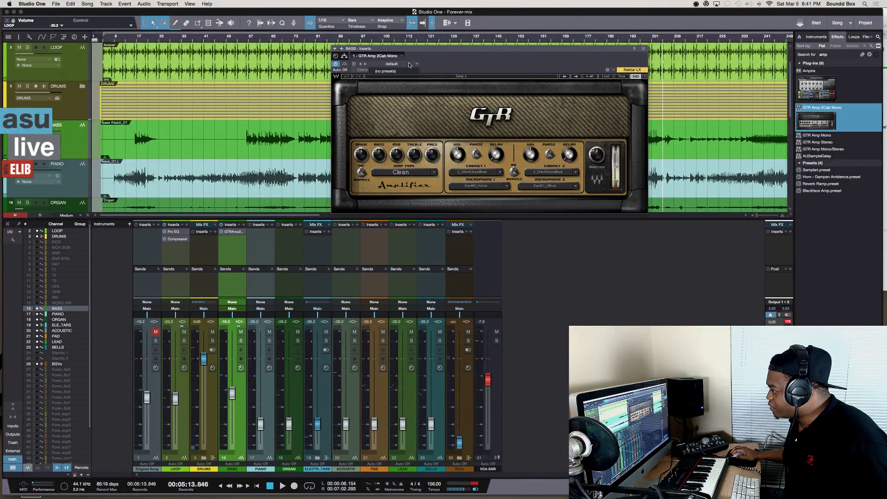
{"action": "left_click", "coordinate": [416, 65]}
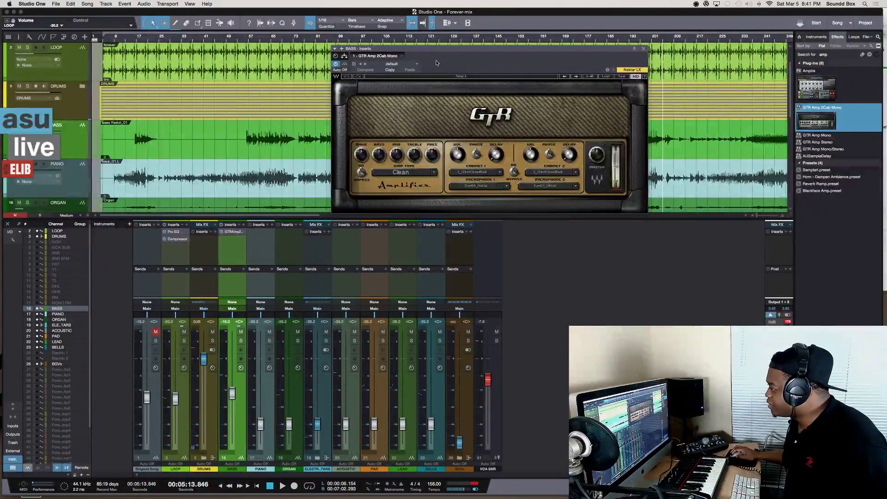
{"action": "left_click_drag", "start_coordinate": [440, 62], "coordinate": [431, 57]}
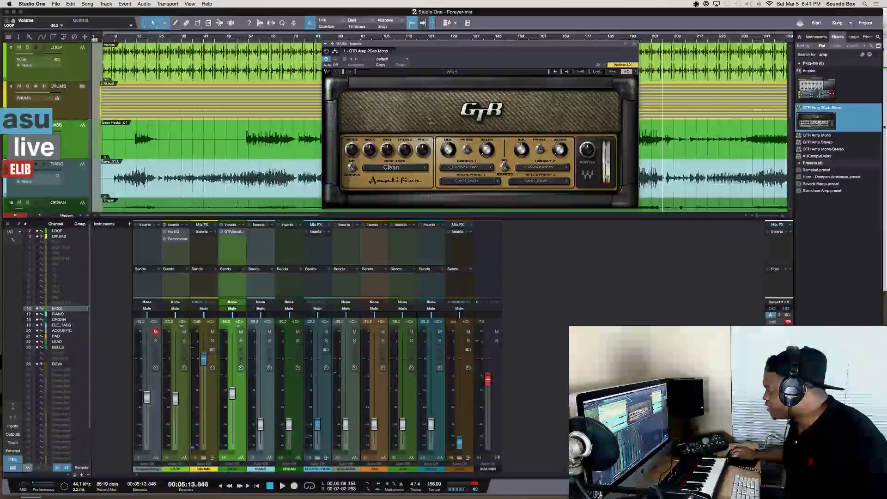
{"action": "left_click", "coordinate": [424, 169]}
{"action": "mouse_move", "coordinate": [434, 181]}
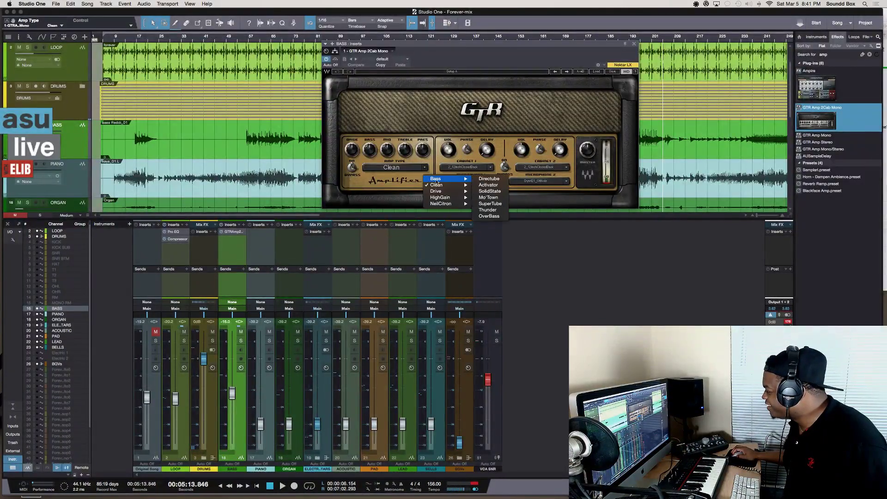
{"action": "left_click", "coordinate": [497, 211]}
Raise the BASS channel fader to about -8.8 dB while listening to playback
{"action": "key", "text": "space"}
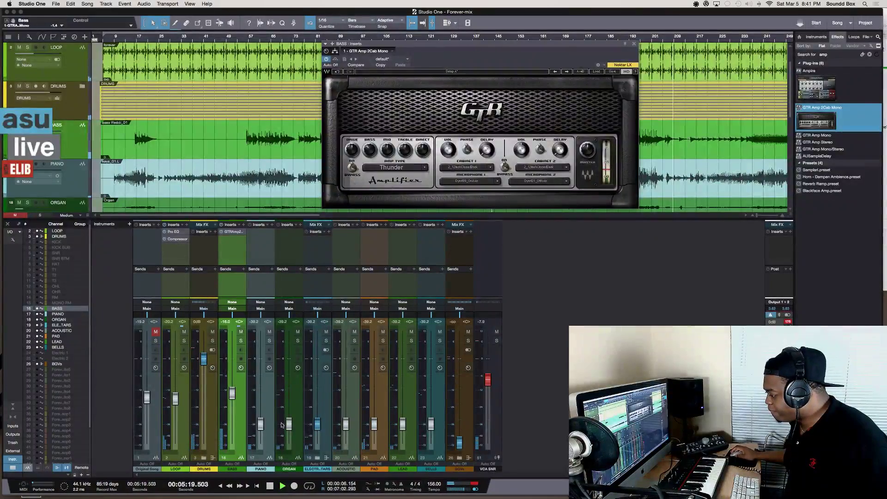
{"action": "left_click_drag", "start_coordinate": [233, 398], "coordinate": [234, 387]}
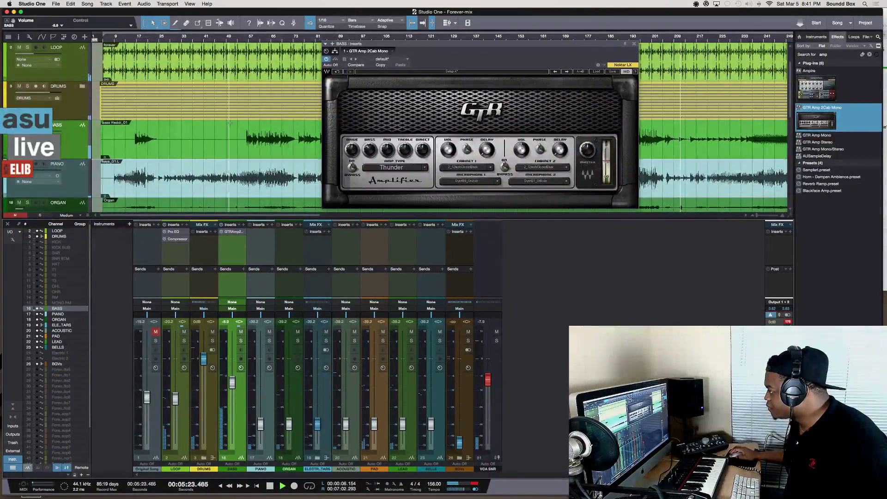
{"action": "key", "text": "space"}
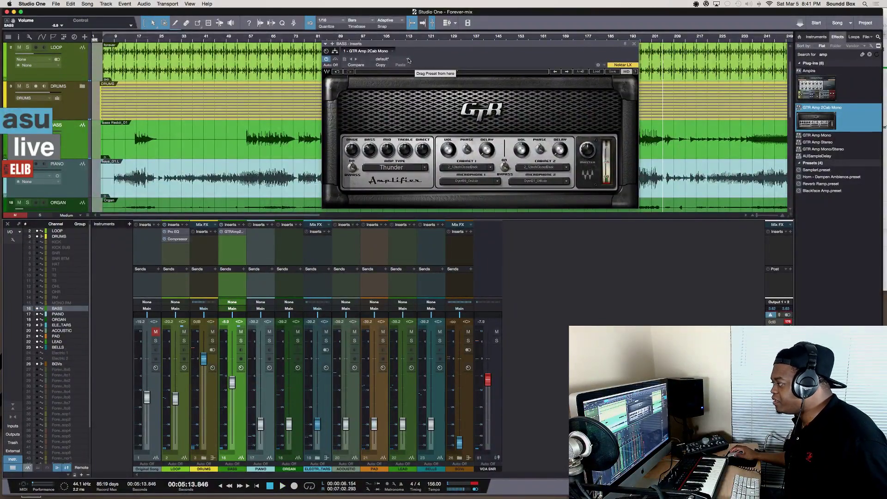
Look through the GTR amp's preset options and audition the bass tone with playback
{"action": "left_click", "coordinate": [408, 59]}
{"action": "left_click", "coordinate": [409, 59]}
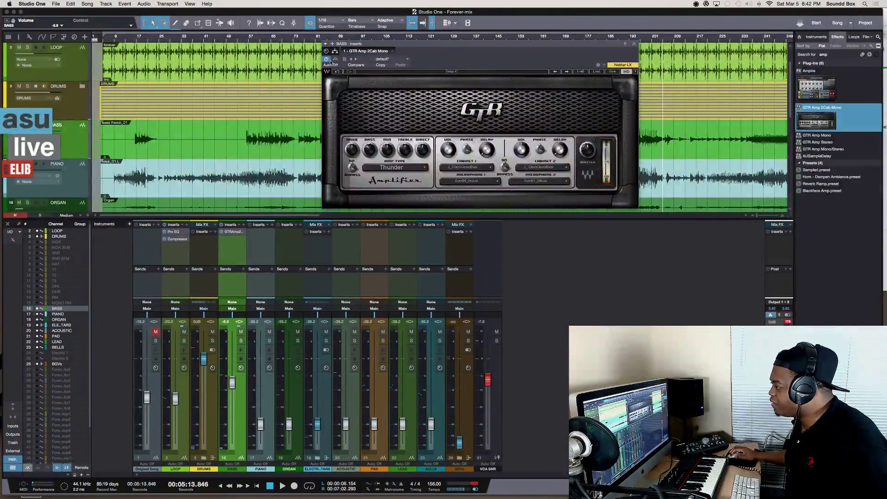
{"action": "left_click", "coordinate": [345, 60]}
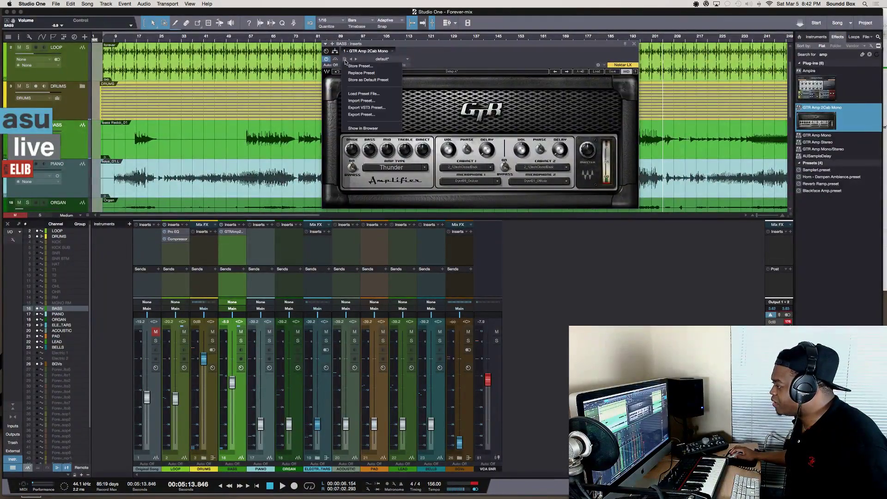
{"action": "left_click", "coordinate": [395, 80]}
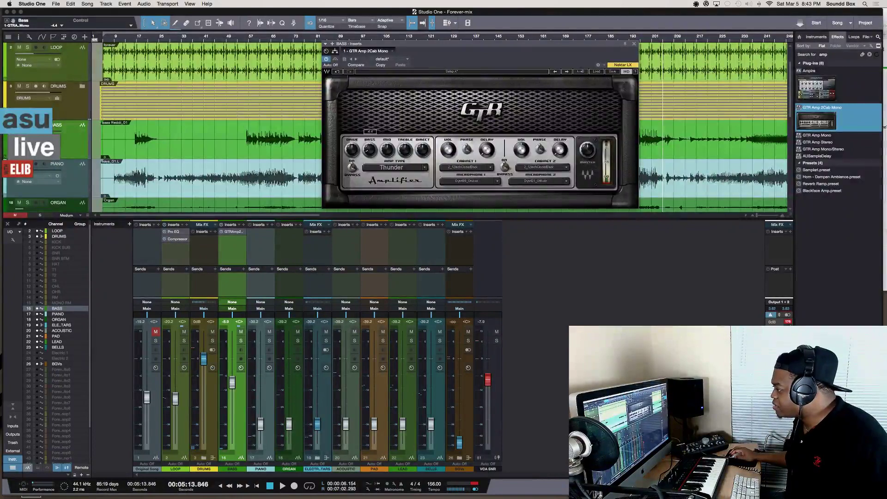
{"action": "left_click_drag", "start_coordinate": [403, 53], "coordinate": [353, 65]}
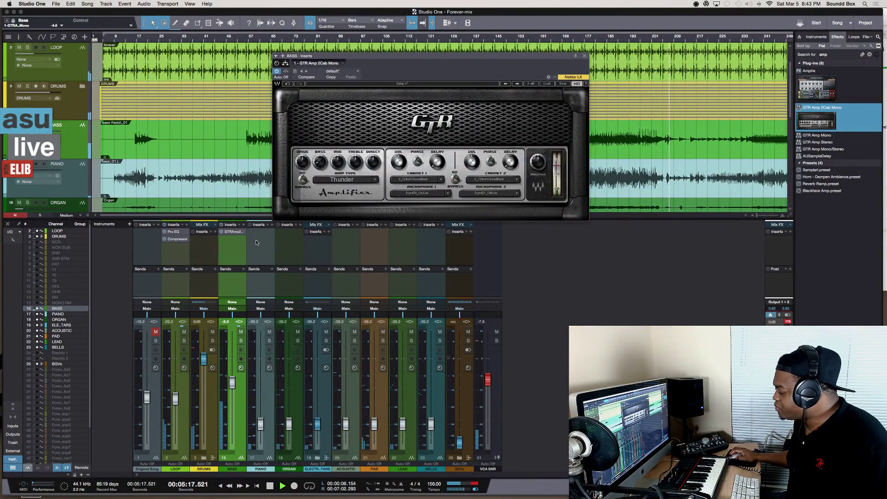
{"action": "key", "text": "space"}
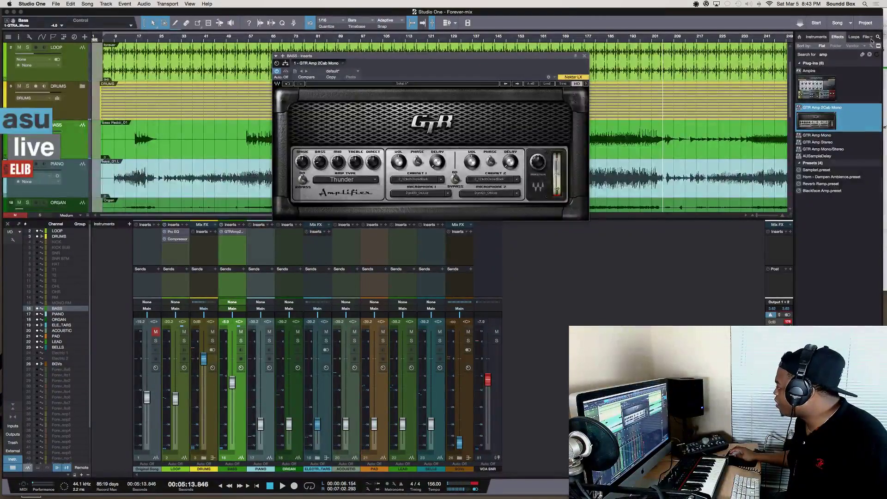
Insert a Pro EQ after the GTR amp on the BASS channel and start playback
{"action": "left_click", "coordinate": [878, 38]}
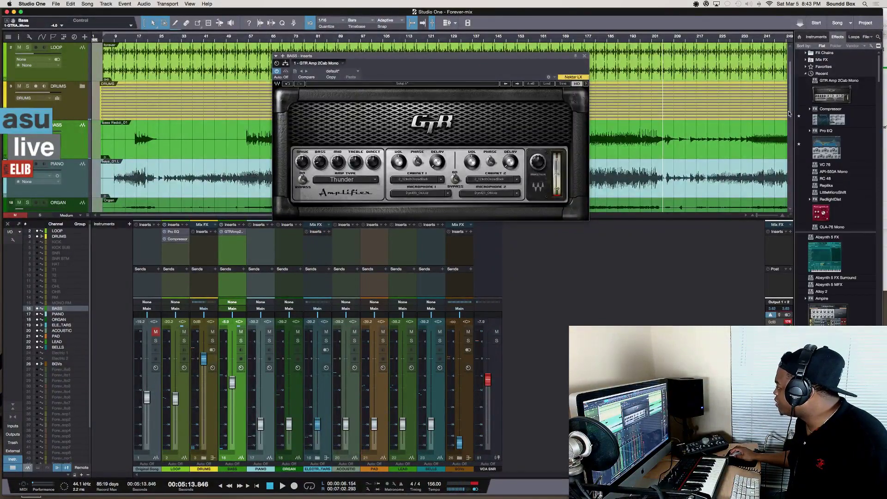
{"action": "left_click_drag", "start_coordinate": [827, 147], "coordinate": [233, 261]}
{"action": "key", "text": "space"}
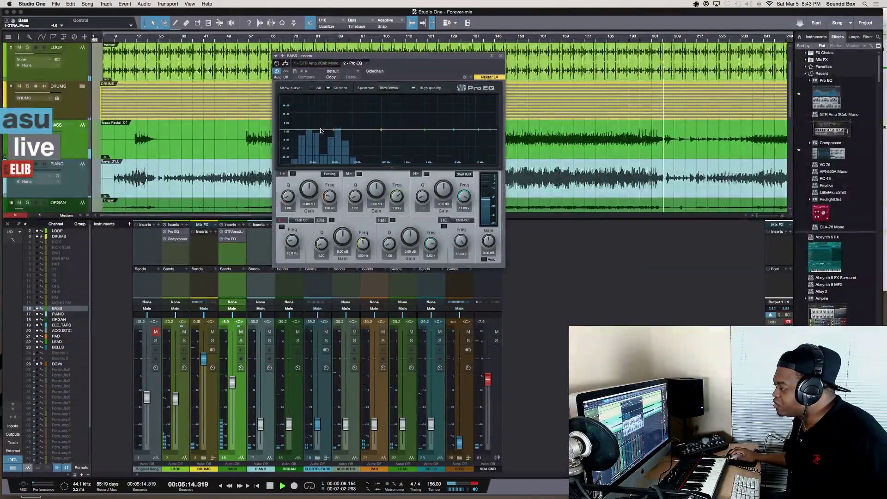
Apply a 48 dB/Oct low cut at about 43.7 Hz to the bass and slightly boost around 112 Hz and 440 Hz
{"action": "left_click_drag", "start_coordinate": [318, 133], "coordinate": [314, 131]}
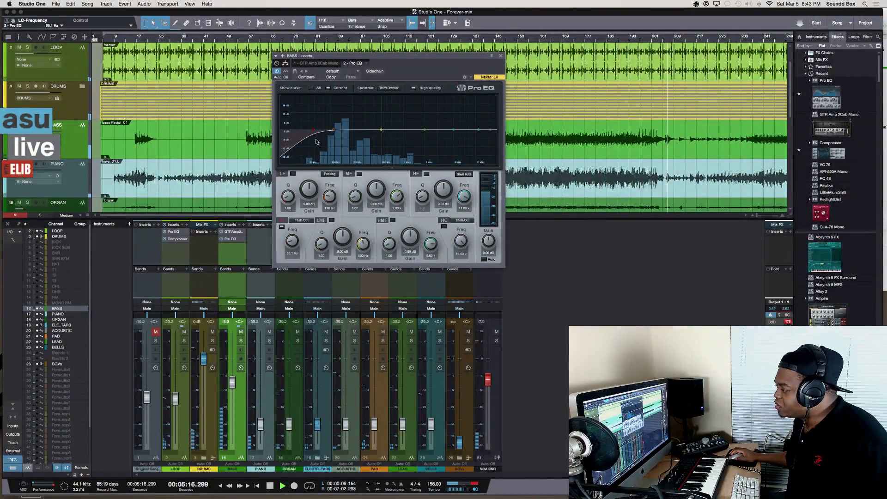
{"action": "left_click", "coordinate": [302, 221]}
{"action": "left_click", "coordinate": [307, 255]}
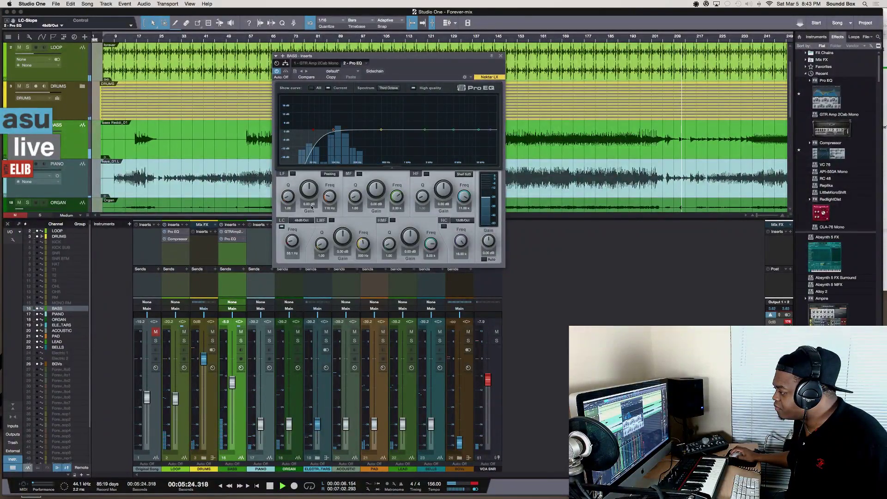
{"action": "left_click_drag", "start_coordinate": [312, 131], "coordinate": [305, 132]}
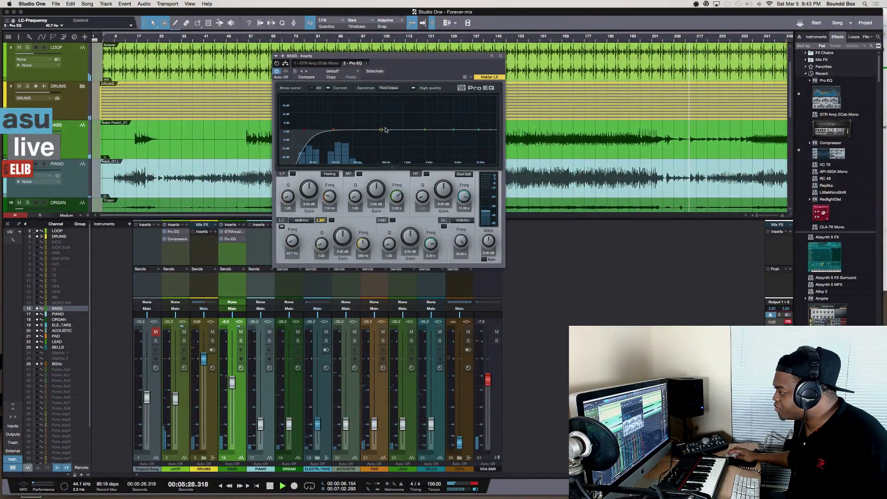
{"action": "left_click_drag", "start_coordinate": [382, 132], "coordinate": [335, 128]}
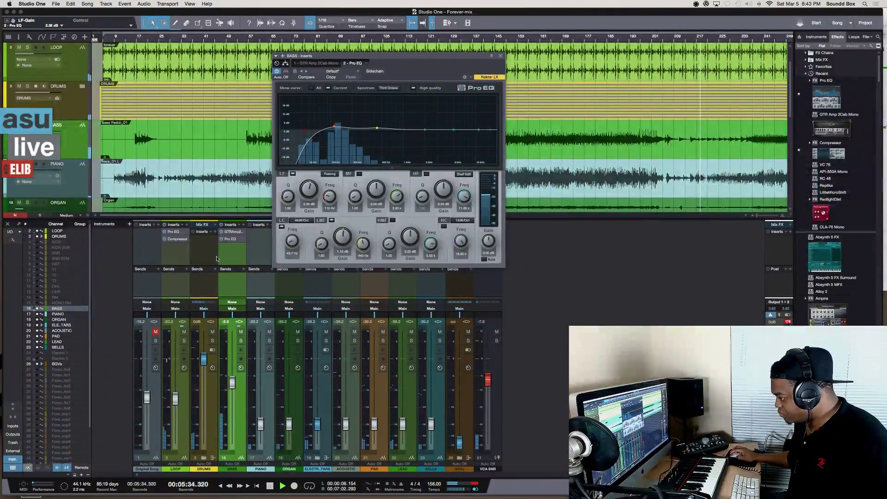
Examine the LOOP waveform's timing up close during playback, from about bar 232 back to around bar 204
{"action": "scroll", "coordinate": [95, 93], "scroll_direction": "up", "scroll_amount": 2}
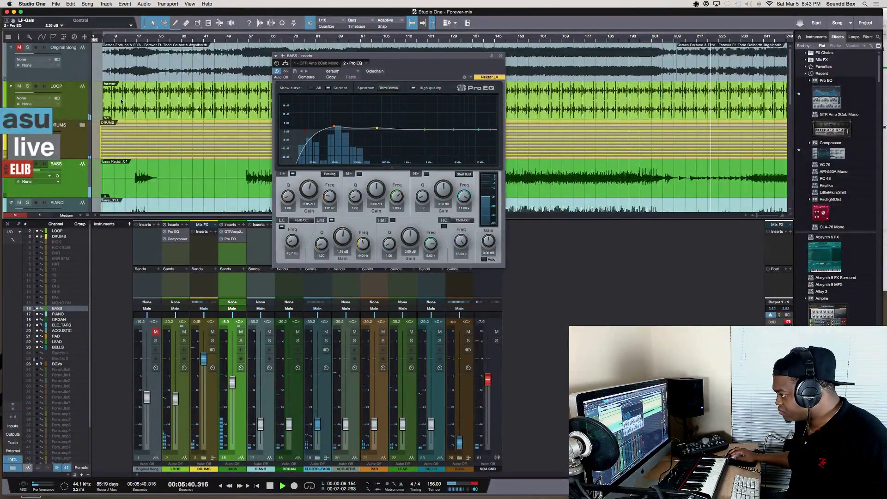
{"action": "left_click_drag", "start_coordinate": [330, 57], "coordinate": [529, 255]}
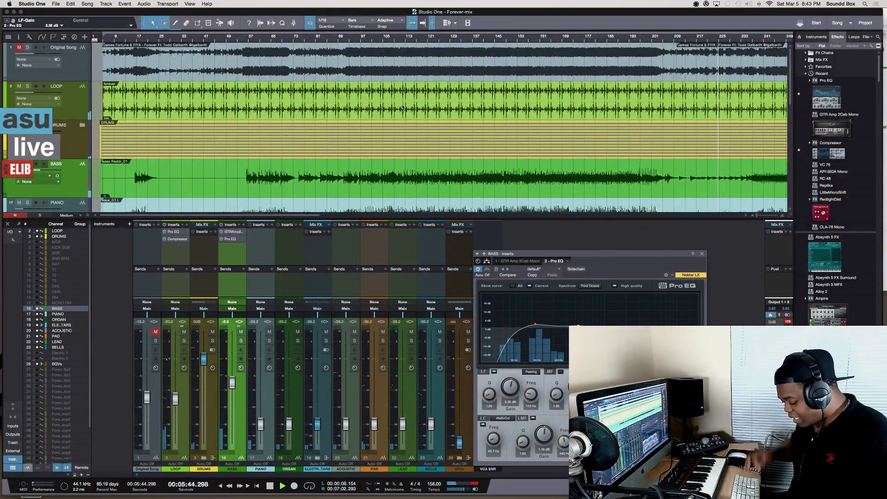
{"action": "key", "text": "shift+e"}
{"action": "key", "text": "e"}
{"action": "key", "text": "e"}
{"action": "key", "text": "e"}
{"action": "key", "text": "e"}
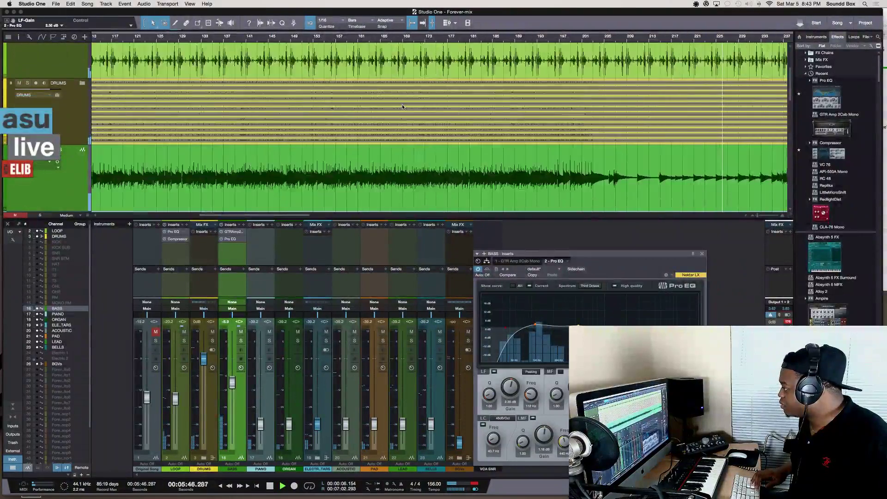
{"action": "scroll", "coordinate": [402, 93], "scroll_direction": "up", "scroll_amount": 4}
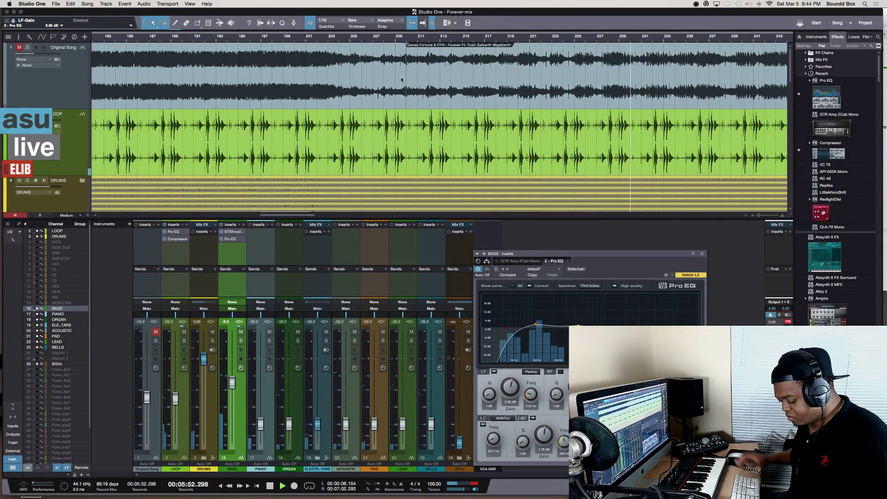
{"action": "key", "text": "e"}
{"action": "key", "text": "e"}
{"action": "key", "text": "e"}
{"action": "key", "text": "e"}
{"action": "key", "text": "shift+e"}
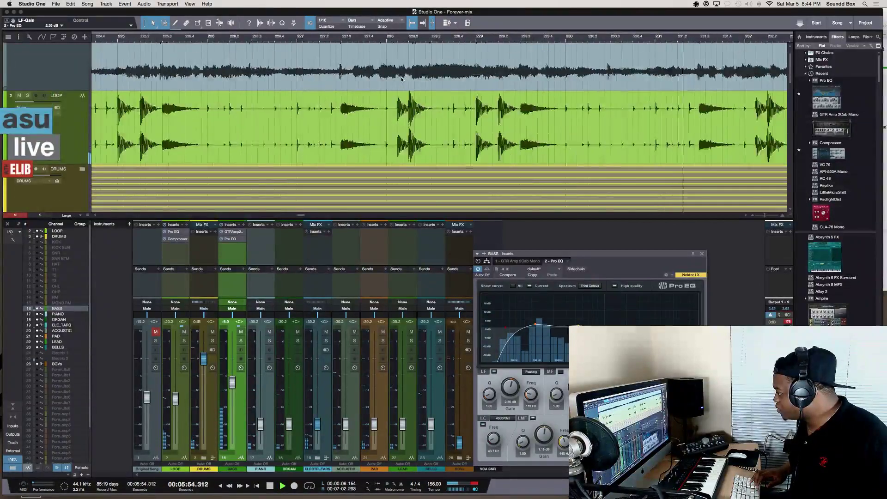
{"action": "key", "text": "w"}
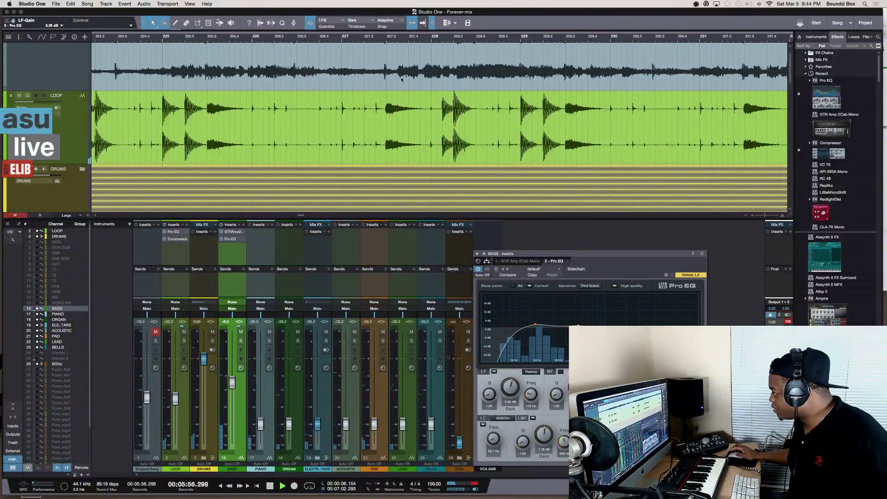
{"action": "scroll", "coordinate": [380, 83], "scroll_direction": "left", "scroll_amount": 15}
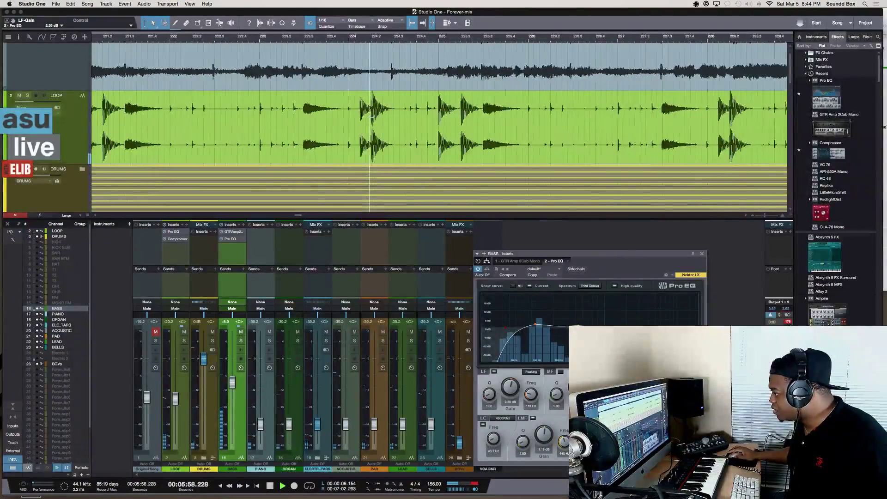
{"action": "scroll", "coordinate": [370, 117], "scroll_direction": "left", "scroll_amount": 4}
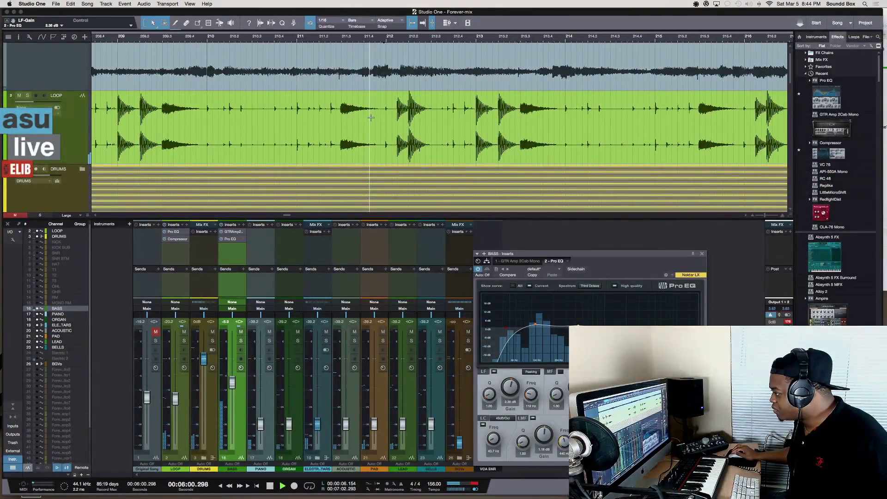
{"action": "scroll", "coordinate": [371, 117], "scroll_direction": "left", "scroll_amount": 12}
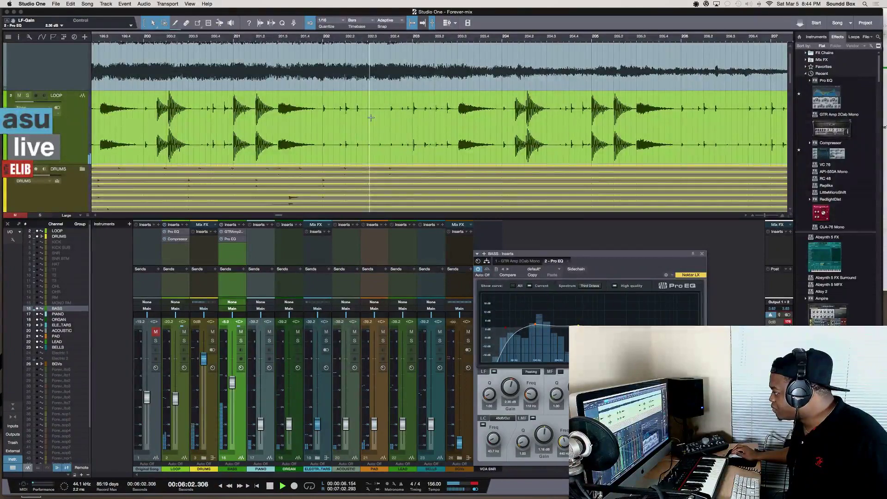
{"action": "scroll", "coordinate": [371, 117], "scroll_direction": "right", "scroll_amount": 3}
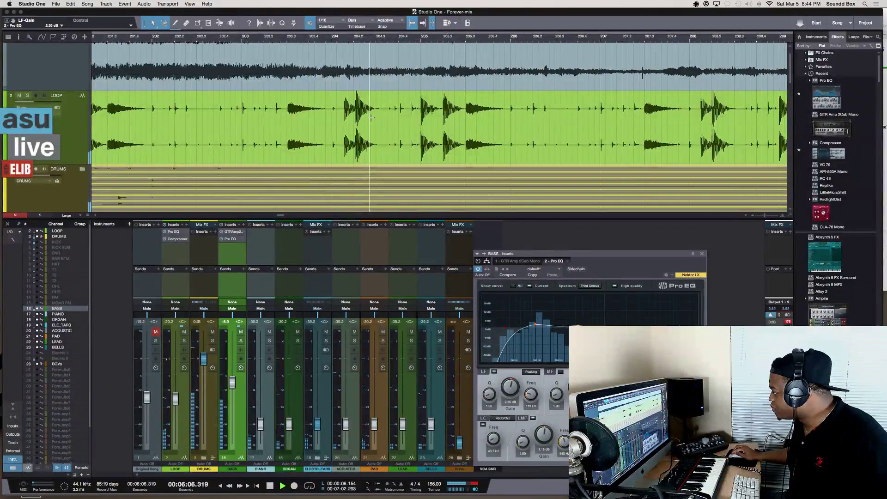
{"action": "key", "text": "space"}
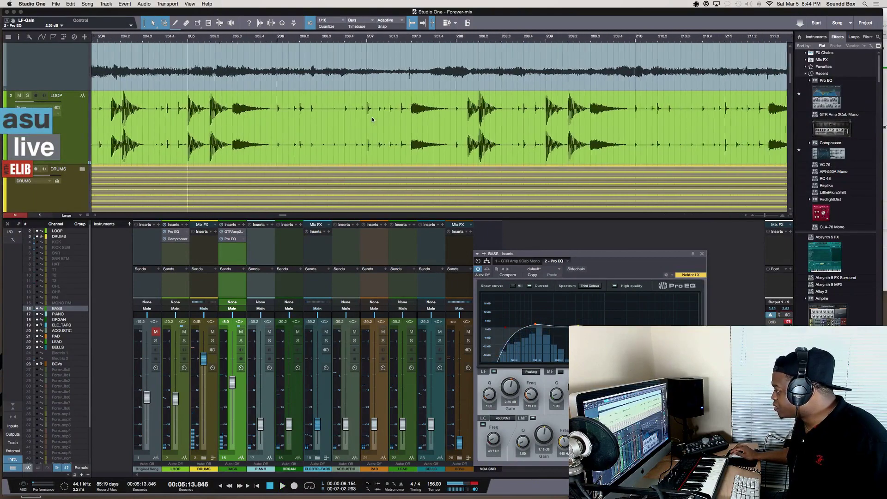
Nudge the LOOP event slightly earlier near bar 205 and check its timing with playback
{"action": "key", "text": "shift+e"}
{"action": "key", "text": "shift+e"}
{"action": "key", "text": "e"}
{"action": "key", "text": "e"}
{"action": "key", "text": "e"}
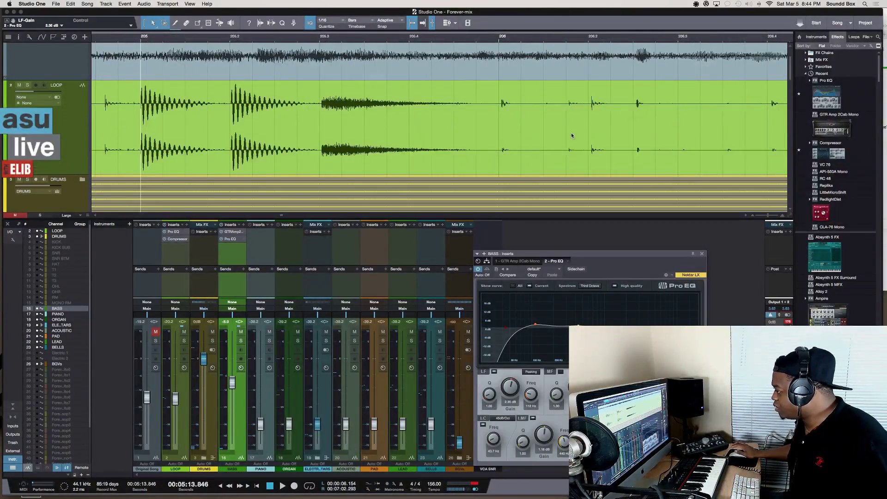
{"action": "left_click", "coordinate": [352, 150]}
{"action": "left_click_drag", "start_coordinate": [349, 151], "coordinate": [347, 151]}
{"action": "key", "text": "space"}
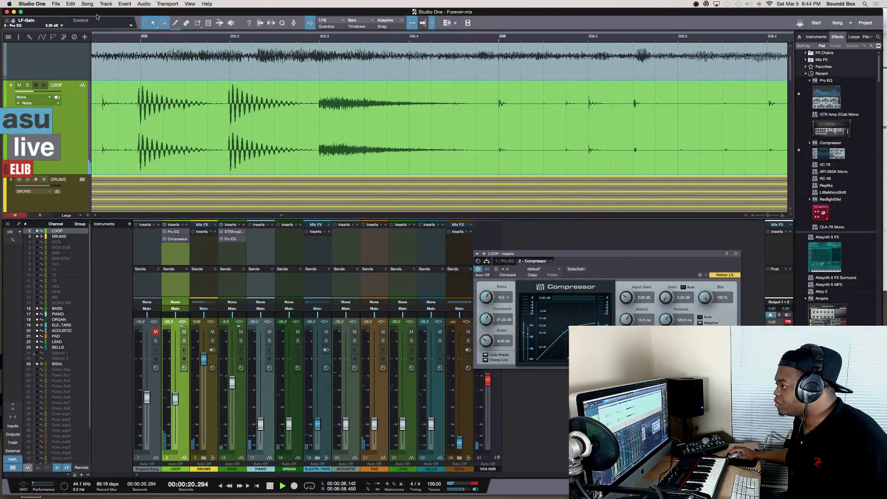
{"action": "left_click", "coordinate": [107, 3]}
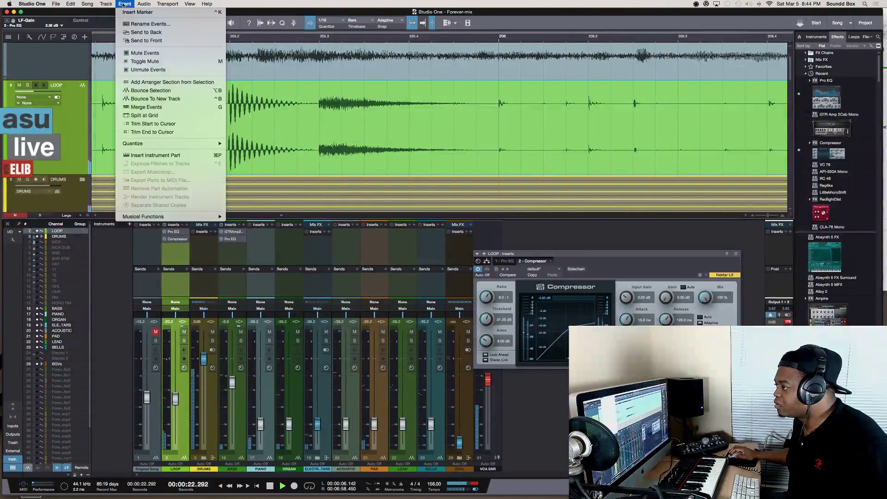
{"action": "mouse_move", "coordinate": [171, 4]}
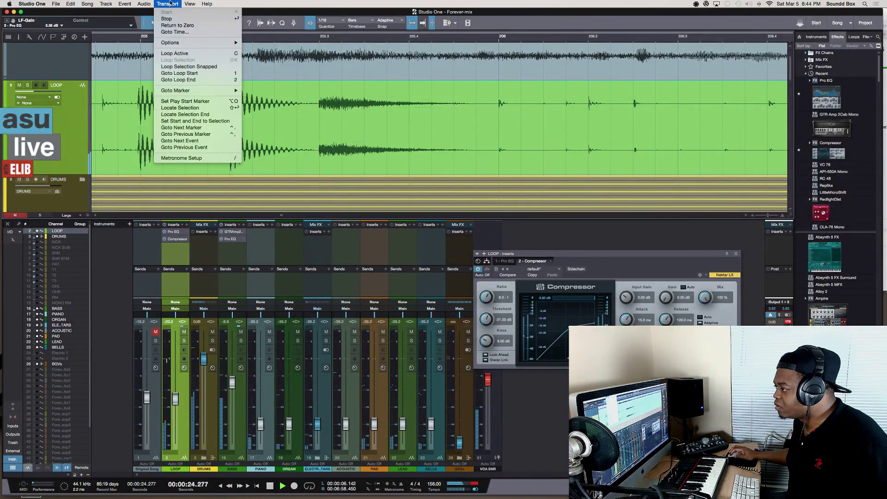
{"action": "left_click", "coordinate": [169, 3]}
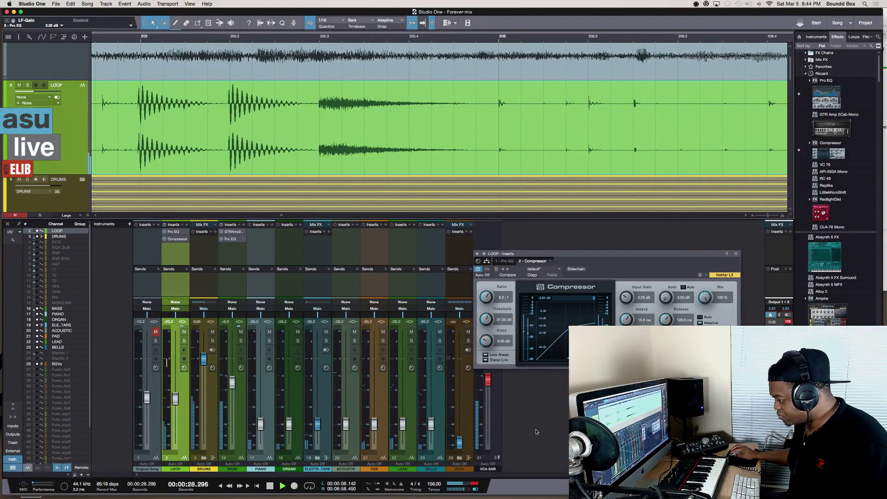
Expand the DRUMS folder channel in the mixer to show the individual drum channels
{"action": "left_click", "coordinate": [204, 457]}
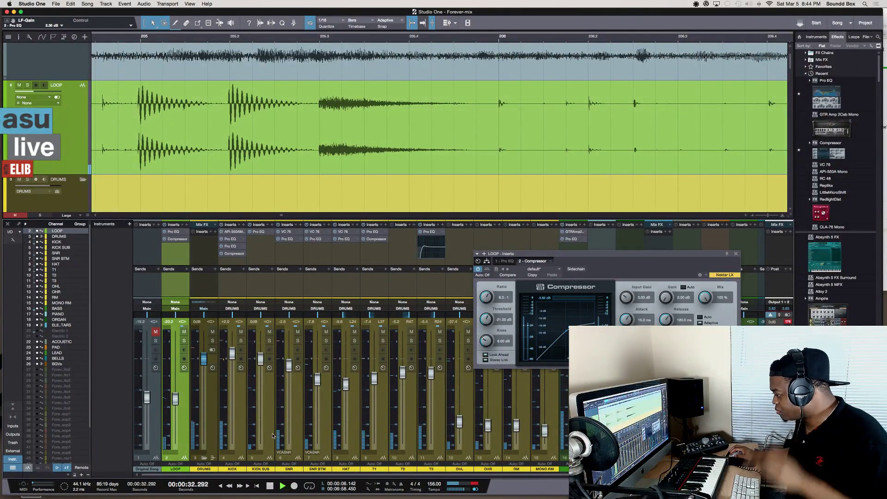
Raise the OHL and OHR overhead faders and pan the two channels to opposite sides
{"action": "key", "text": "space"}
{"action": "key", "text": "space"}
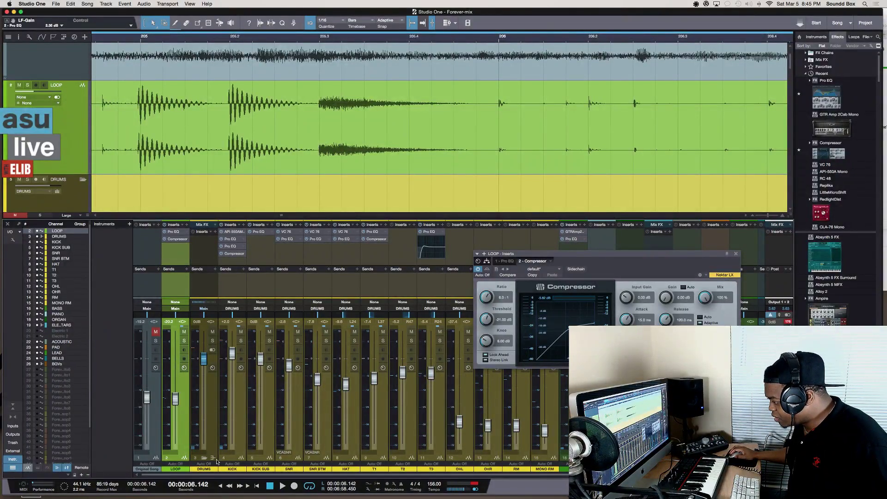
{"action": "key", "text": "super+w"}
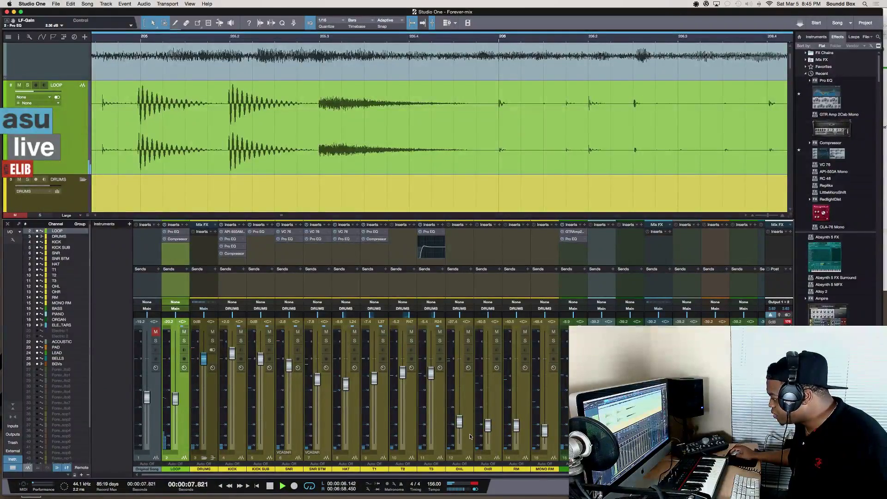
{"action": "left_click_drag", "start_coordinate": [462, 423], "coordinate": [458, 402]}
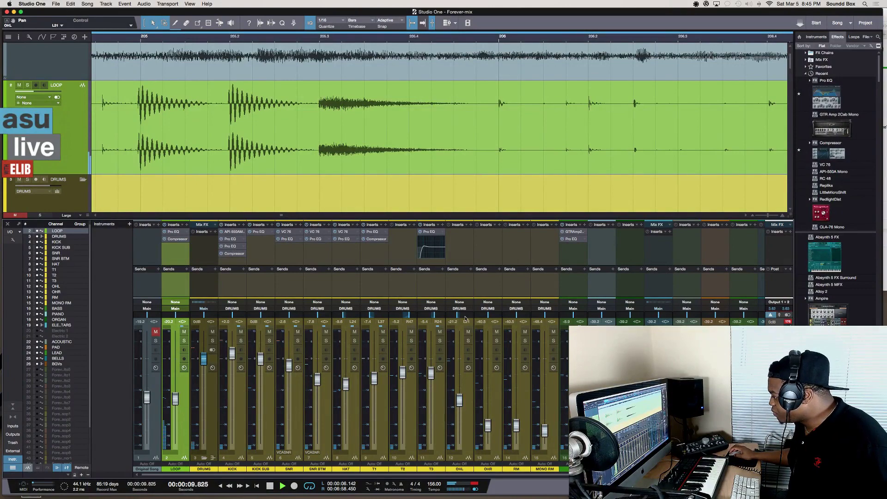
{"action": "left_click_drag", "start_coordinate": [458, 316], "coordinate": [495, 316]}
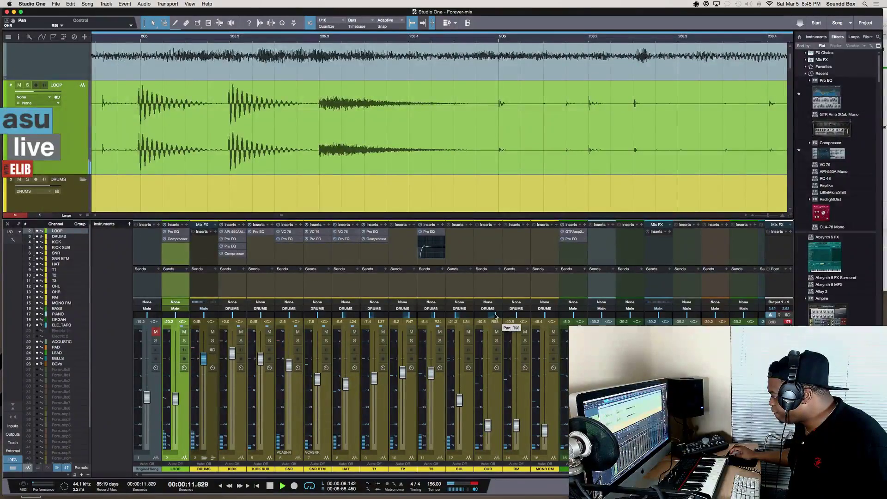
{"action": "left_click_drag", "start_coordinate": [487, 430], "coordinate": [487, 369]}
{"action": "left_click_drag", "start_coordinate": [459, 400], "coordinate": [488, 376]}
Copy the T3 channel's Pro EQ to OHL and reset the copy to the default preset
{"action": "left_click_drag", "start_coordinate": [429, 231], "coordinate": [457, 242]}
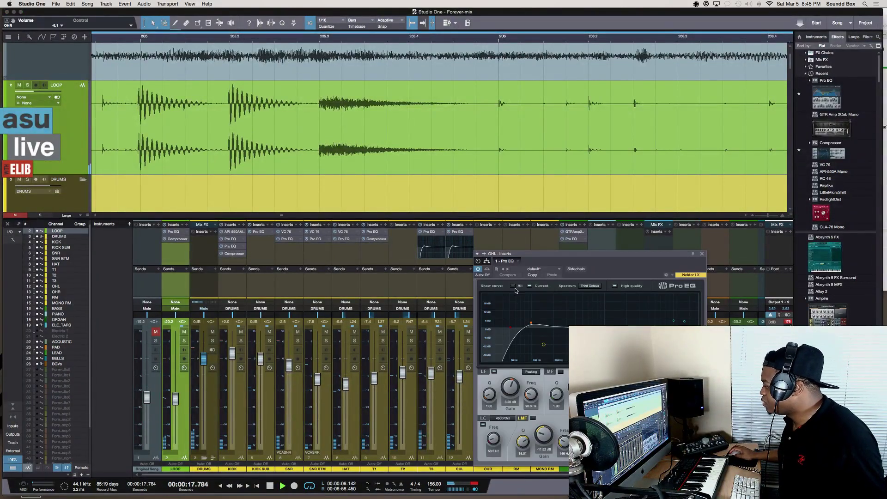
{"action": "left_click", "coordinate": [536, 269]}
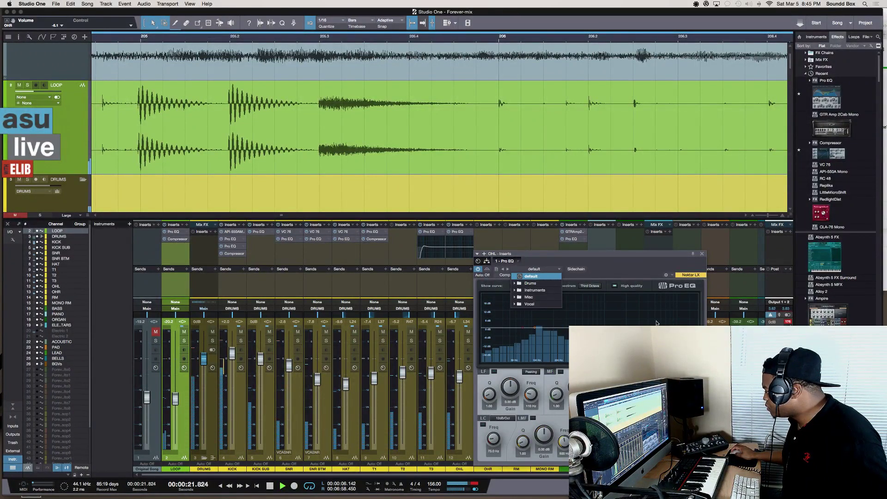
{"action": "left_click", "coordinate": [531, 275]}
Boost the OHL Pro EQ's high-frequency band by about 18 dB and copy the EQ to OHR
{"action": "left_click_drag", "start_coordinate": [679, 328], "coordinate": [670, 303]}
{"action": "left_click_drag", "start_coordinate": [527, 255], "coordinate": [158, 247]}
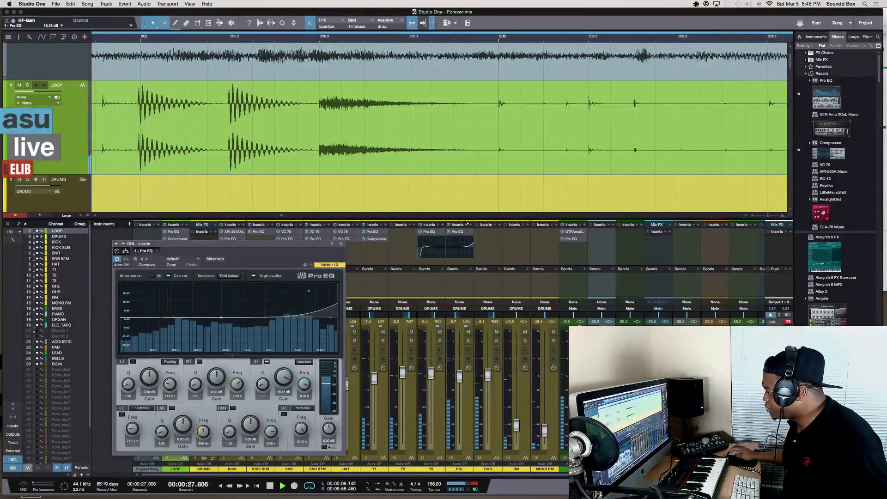
{"action": "left_click_drag", "start_coordinate": [461, 236], "coordinate": [491, 239]}
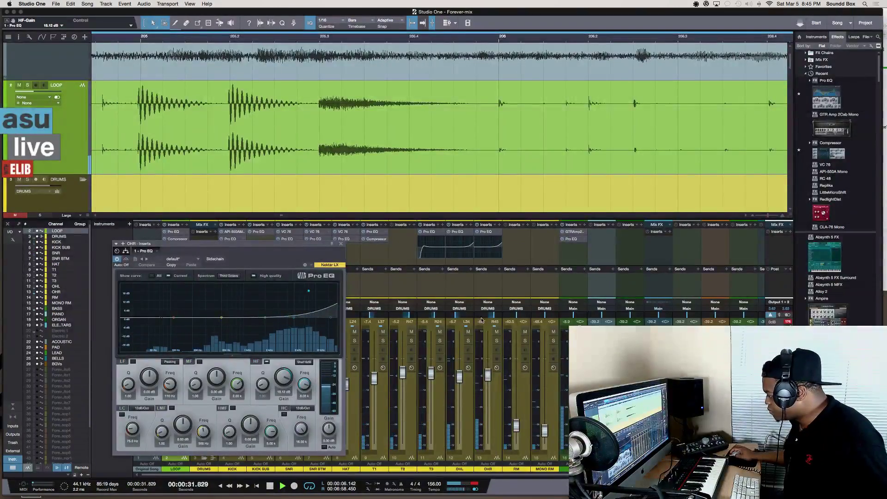
Pan OHL to about L50 and OHR to about R47, and lower both overhead faders slightly together
{"action": "left_click_drag", "start_coordinate": [495, 315], "coordinate": [436, 318]}
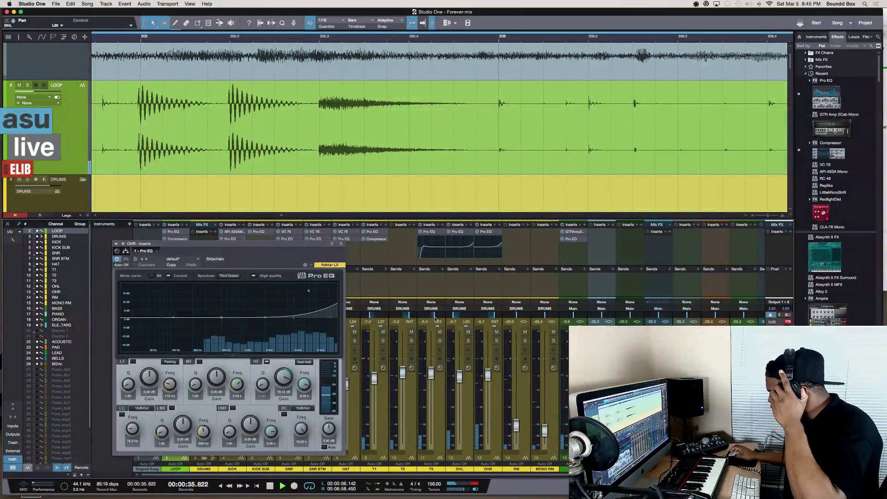
{"action": "left_click", "coordinate": [463, 412]}
{"action": "left_click", "coordinate": [487, 404], "text": "shift"}
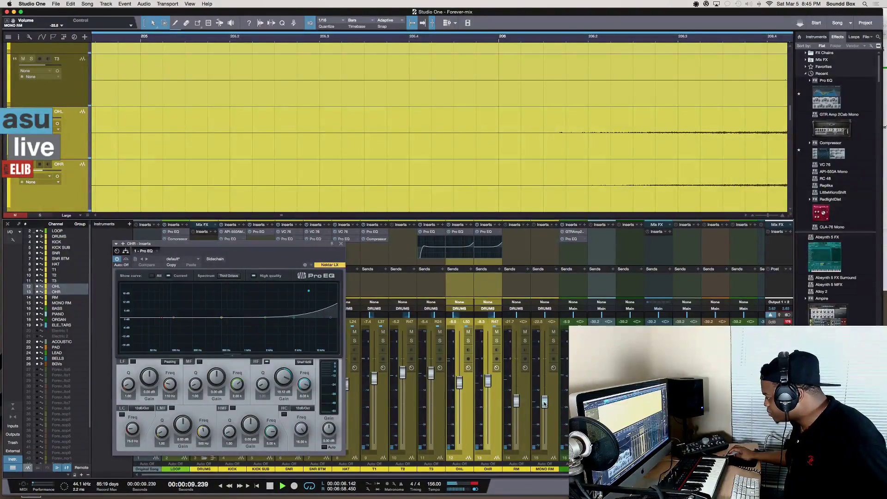
Move playback to around bar 139, where the full drum kit is playing
{"action": "key", "text": "w"}
{"action": "key", "text": "w"}
{"action": "key", "text": "w"}
{"action": "key", "text": "w"}
{"action": "key", "text": "w"}
{"action": "key", "text": "w"}
{"action": "key", "text": "w"}
{"action": "key", "text": "w"}
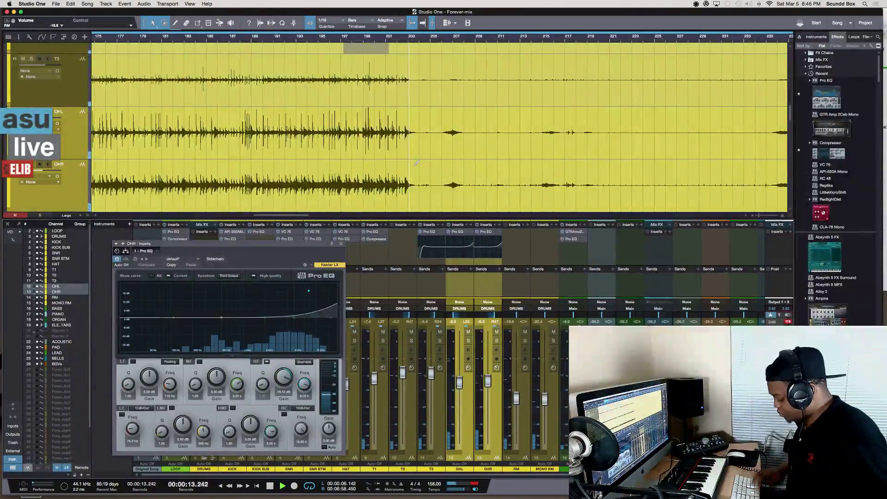
{"action": "key", "text": "w"}
{"action": "key", "text": "w"}
{"action": "key", "text": "w"}
{"action": "key", "text": "w"}
{"action": "key", "text": "shift+e"}
{"action": "key", "text": "shift+w"}
{"action": "key", "text": "shift+w"}
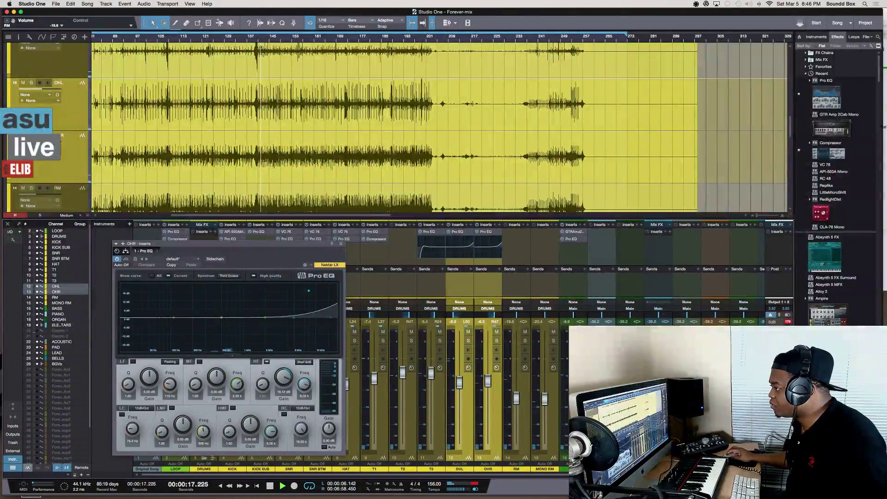
{"action": "left_click", "coordinate": [257, 36]}
Check the transport's loop options and turn off looping
{"action": "left_click", "coordinate": [168, 4]}
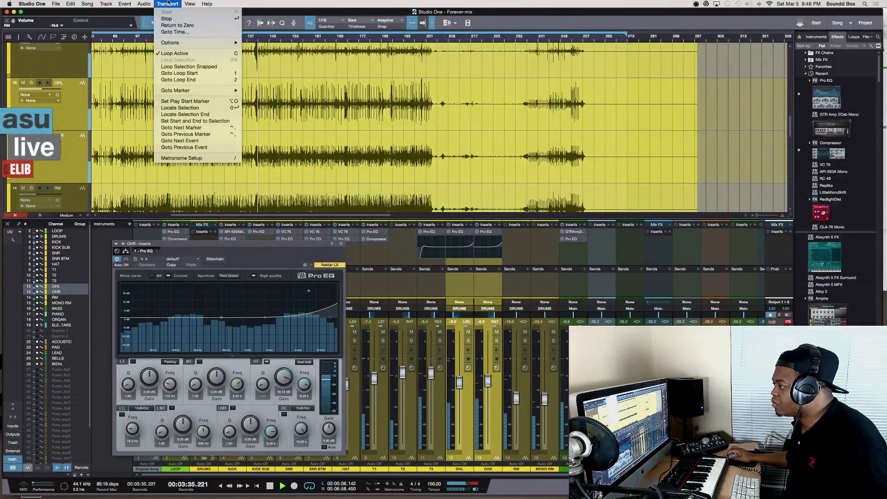
{"action": "mouse_move", "coordinate": [176, 43]}
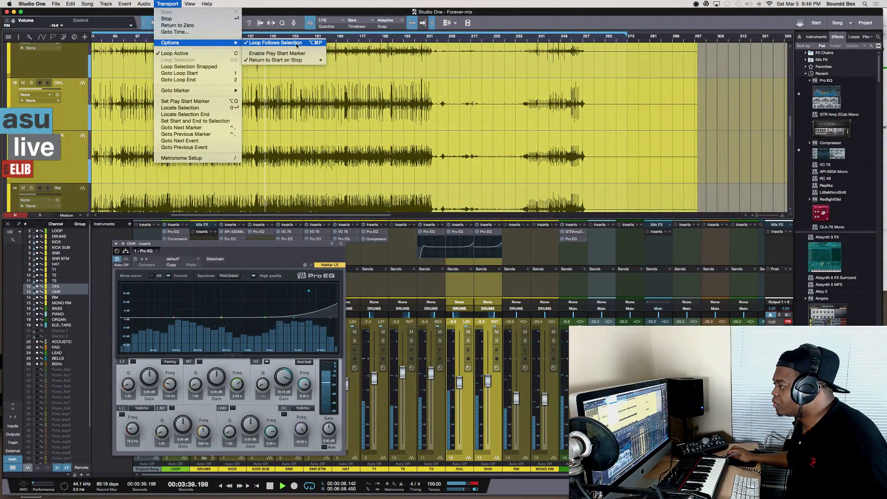
{"action": "left_click", "coordinate": [171, 6]}
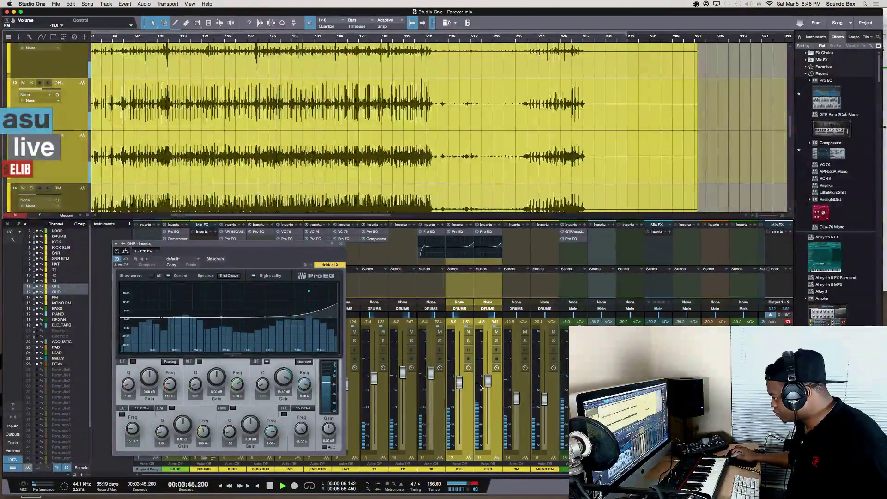
Solo the RM channel, close the OHR Pro EQ and audition the room mic by itself
{"action": "left_click", "coordinate": [525, 341]}
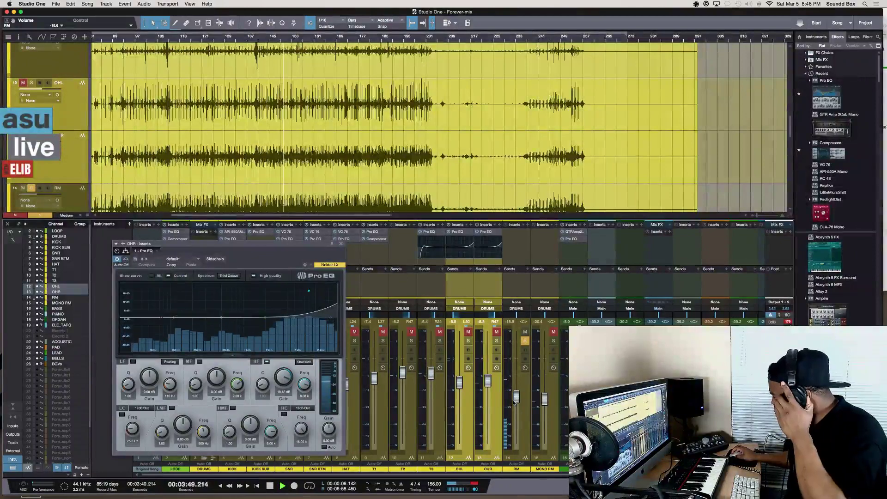
{"action": "key", "text": "space"}
{"action": "left_click_drag", "start_coordinate": [341, 247], "coordinate": [342, 309]}
{"action": "left_click", "coordinate": [341, 306]}
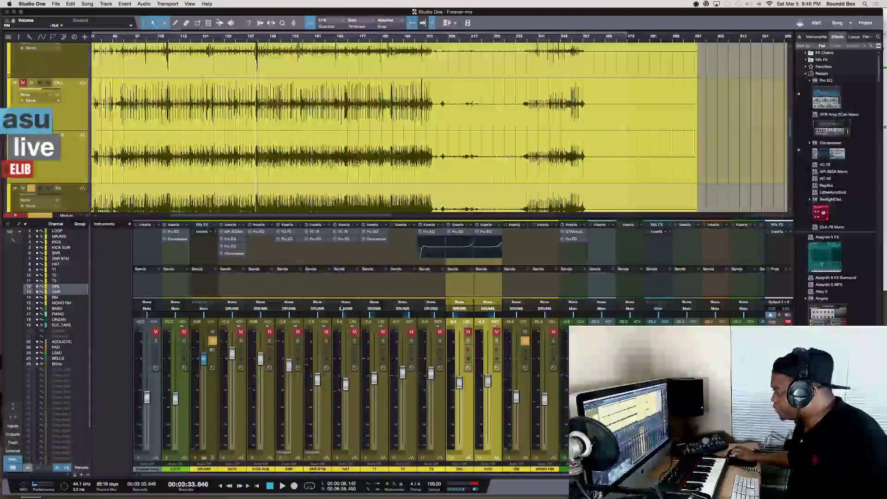
{"action": "left_click", "coordinate": [215, 413]}
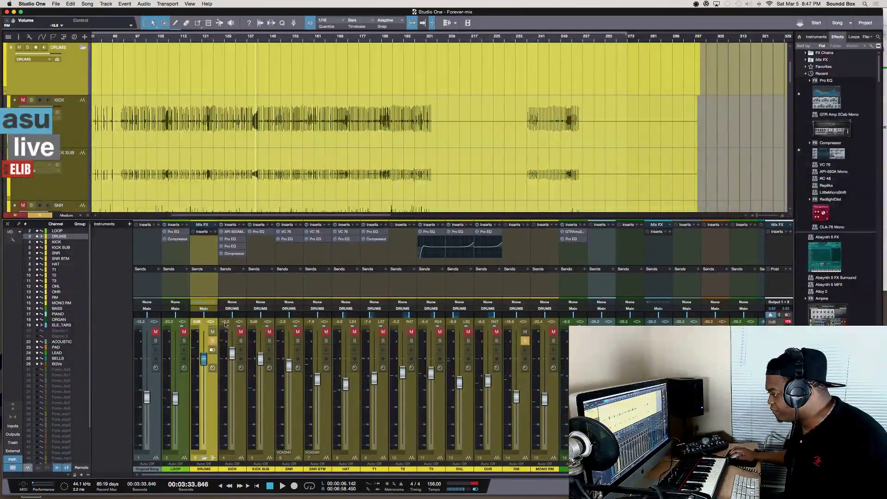
{"action": "key", "text": "space"}
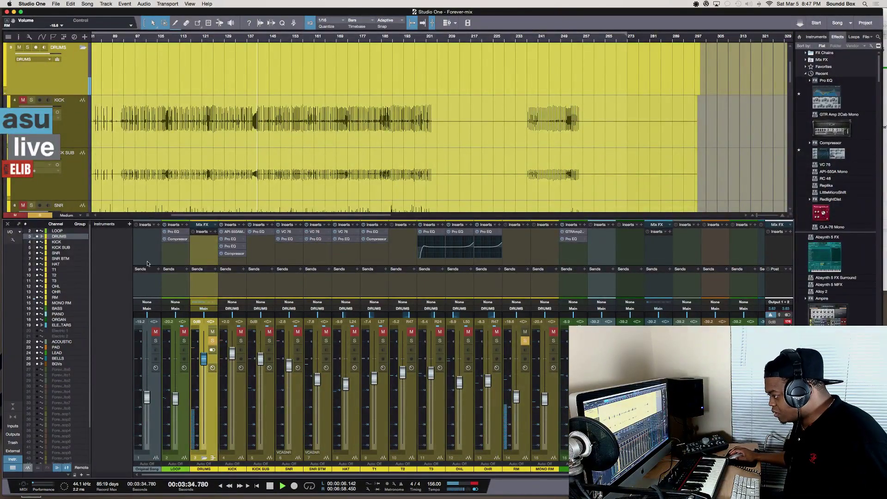
{"action": "key", "text": "space"}
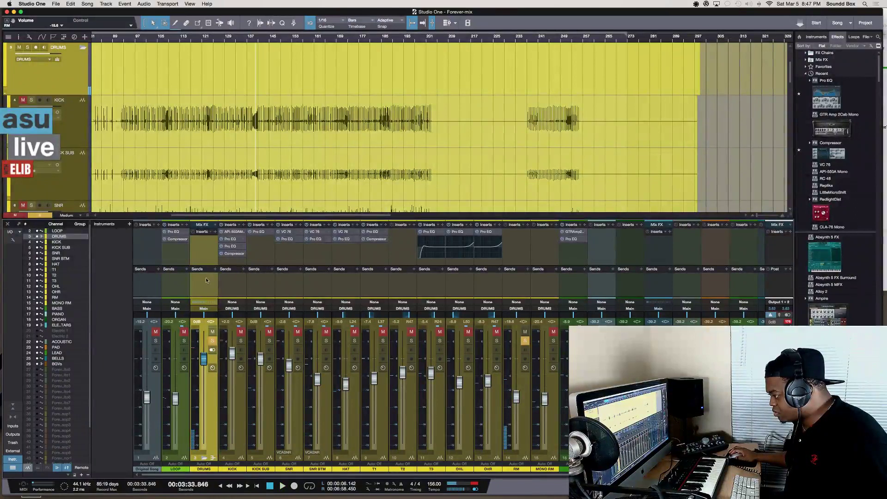
Add an FX channel send on DRUMS, copy it to SNR and remove it from DRUMS
{"action": "left_click", "coordinate": [215, 269]}
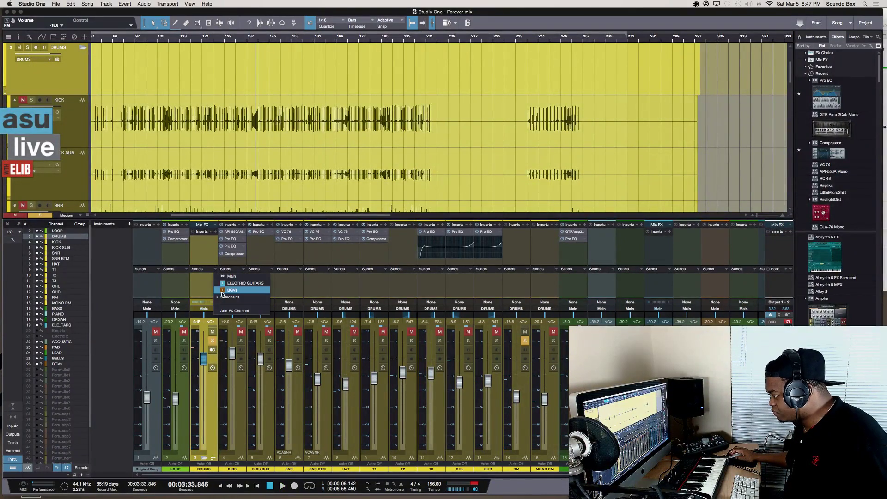
{"action": "left_click", "coordinate": [234, 311]}
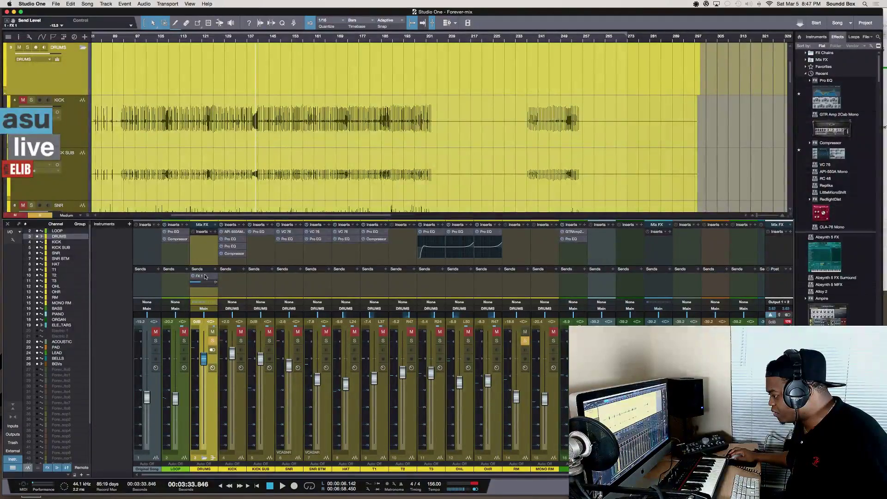
{"action": "left_click_drag", "start_coordinate": [206, 277], "coordinate": [279, 280]}
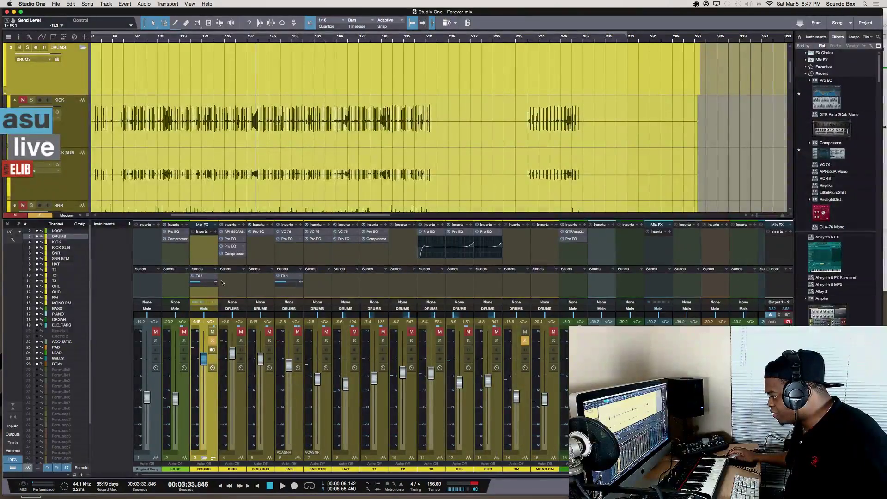
{"action": "right_click", "coordinate": [215, 277]}
{"action": "left_click", "coordinate": [225, 340]}
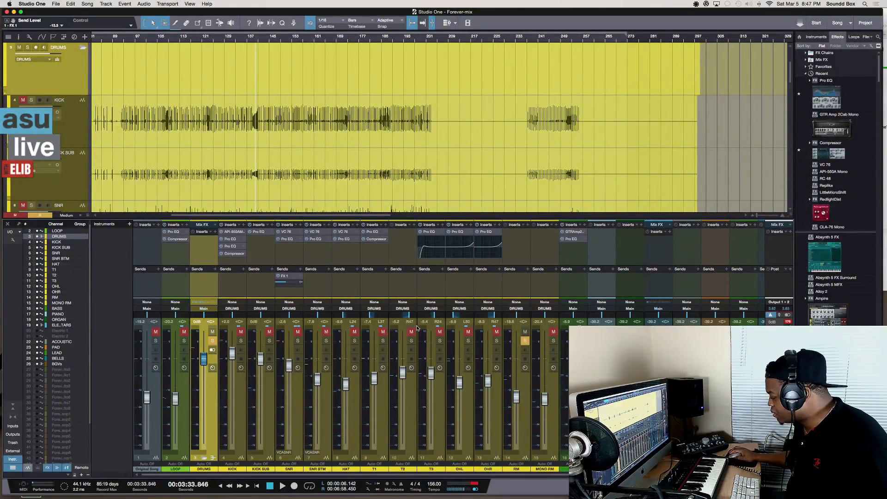
Rename the new FX channel as DRM RVB
{"action": "scroll", "coordinate": [410, 331], "scroll_direction": "right", "scroll_amount": 5}
{"action": "left_click", "coordinate": [722, 287]}
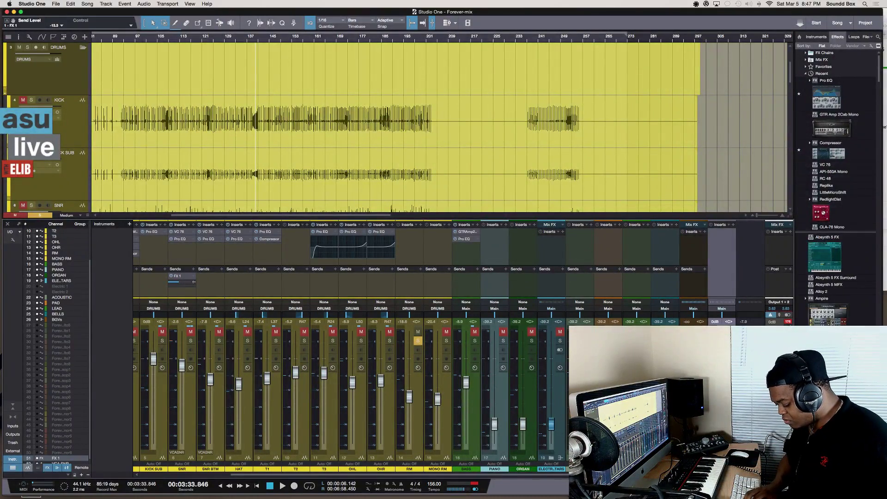
{"action": "type", "text": "DRM RVB"}
{"action": "key", "text": "Return"}
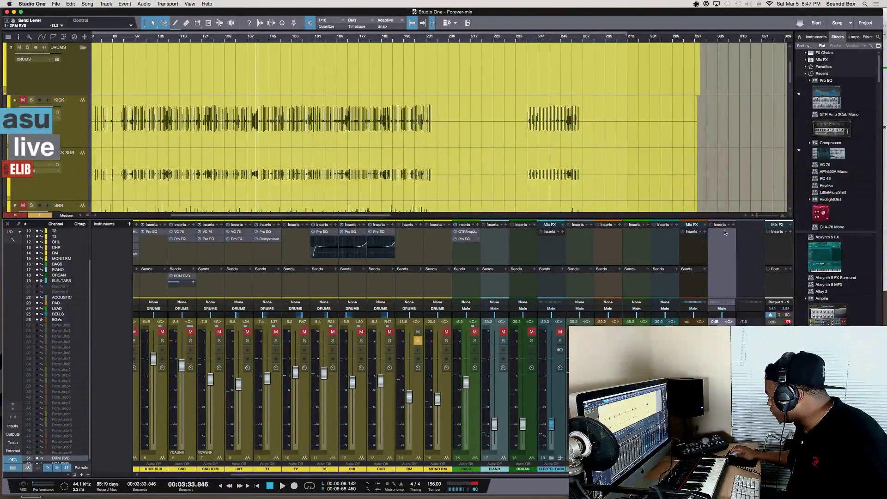
Search the effects browser for "rever" and look through the available reverb plug-ins
{"action": "left_click", "coordinate": [879, 37]}
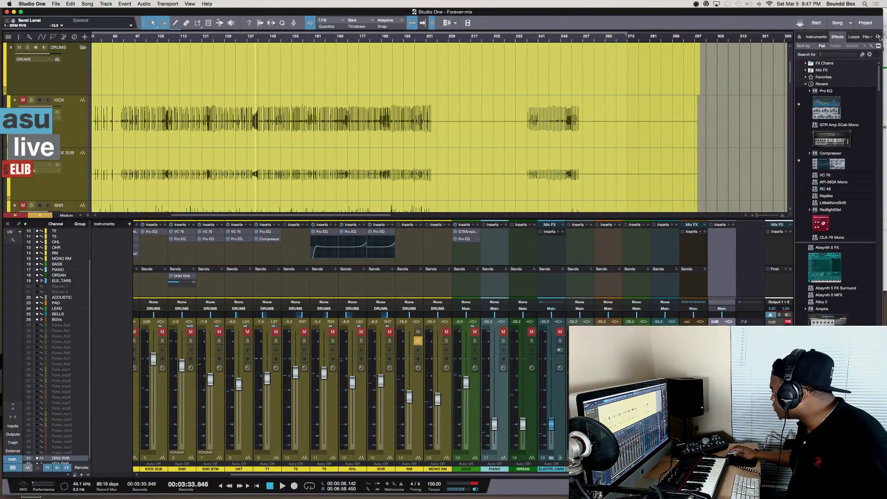
{"action": "type", "text": "re"}
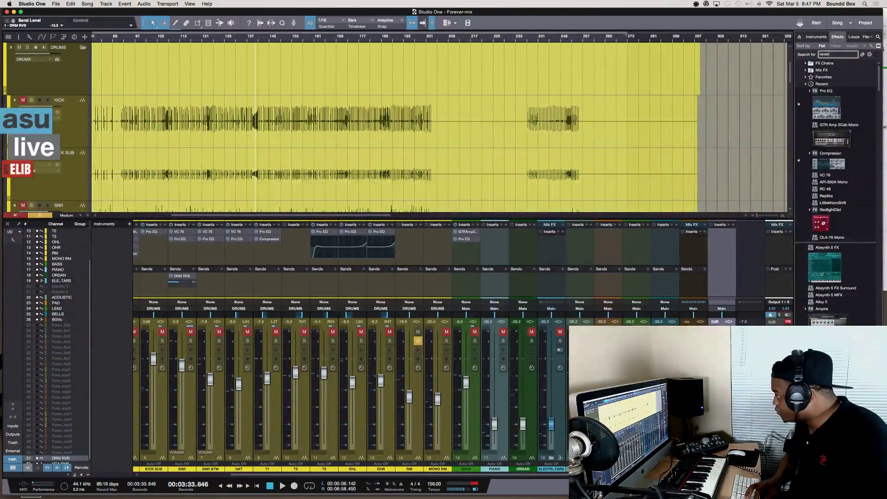
{"action": "type", "text": "ver"}
{"action": "left_click", "coordinate": [813, 81]}
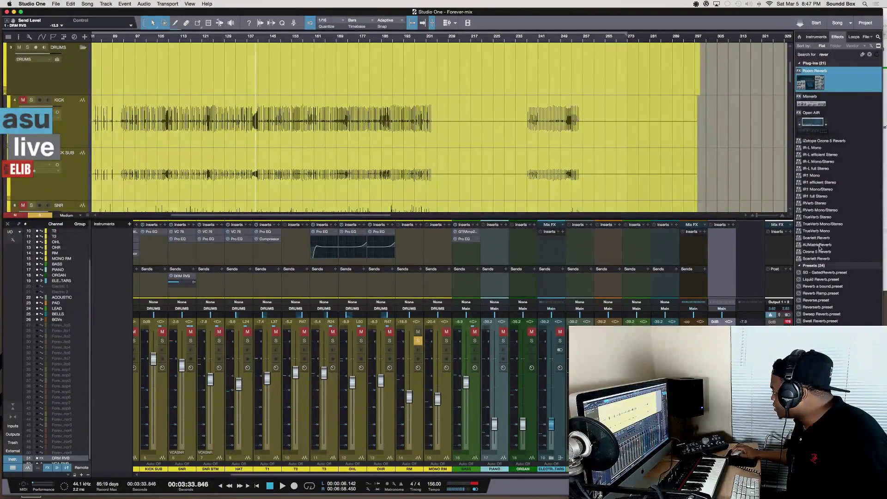
Search the effects for "rc 48", insert RC 48 on the DRM RVB channel and start playback
{"action": "left_click", "coordinate": [833, 55]}
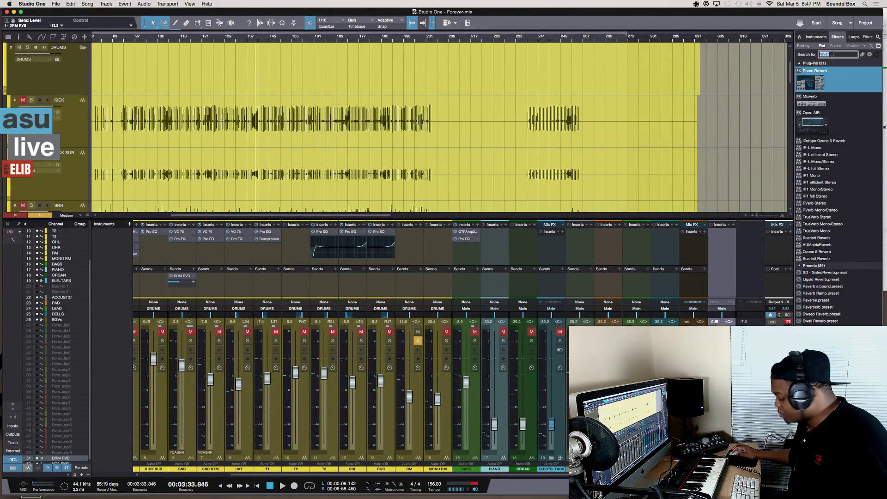
{"action": "type", "text": "rc"}
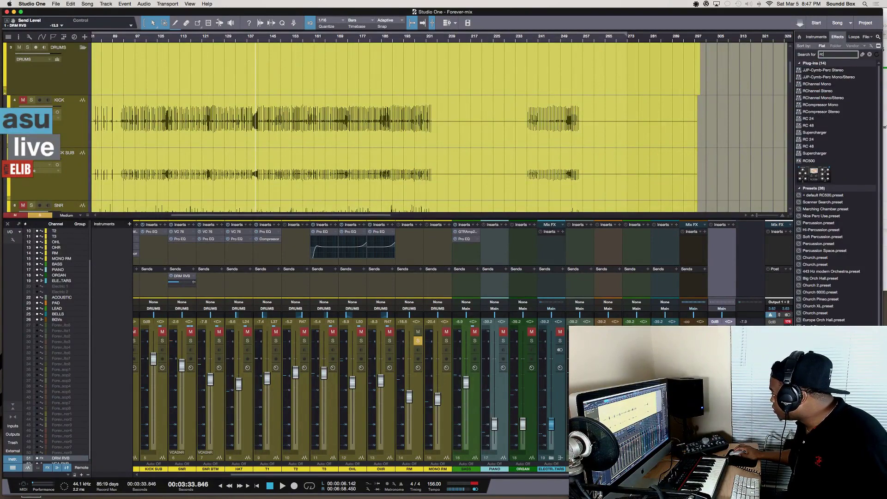
{"action": "type", "text": " 48"}
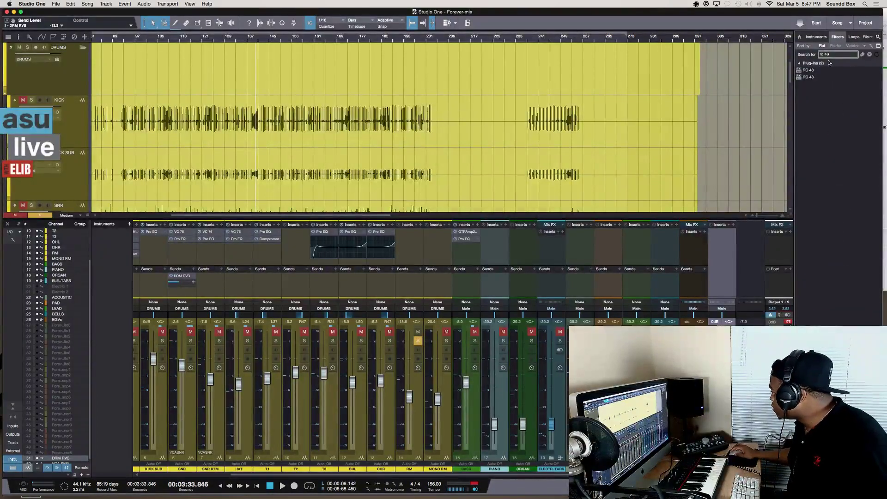
{"action": "left_click", "coordinate": [816, 71]}
{"action": "left_click_drag", "start_coordinate": [816, 71], "coordinate": [718, 234]}
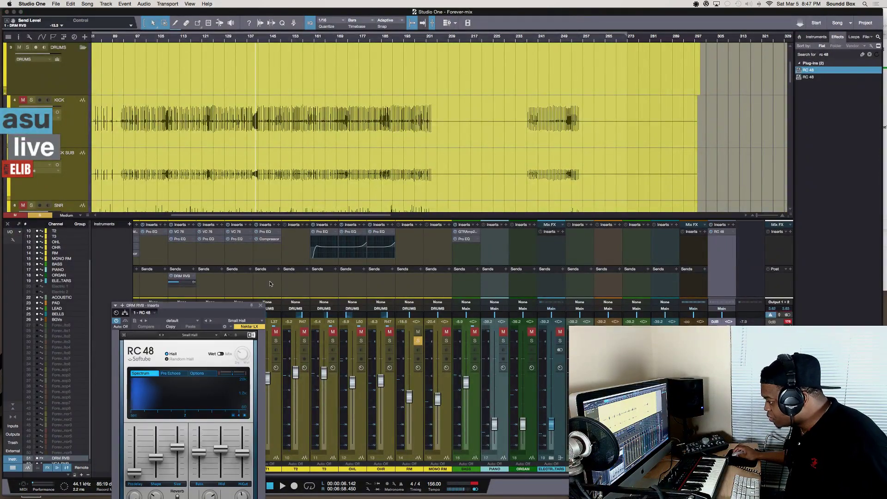
{"action": "left_click_drag", "start_coordinate": [181, 304], "coordinate": [298, 173]}
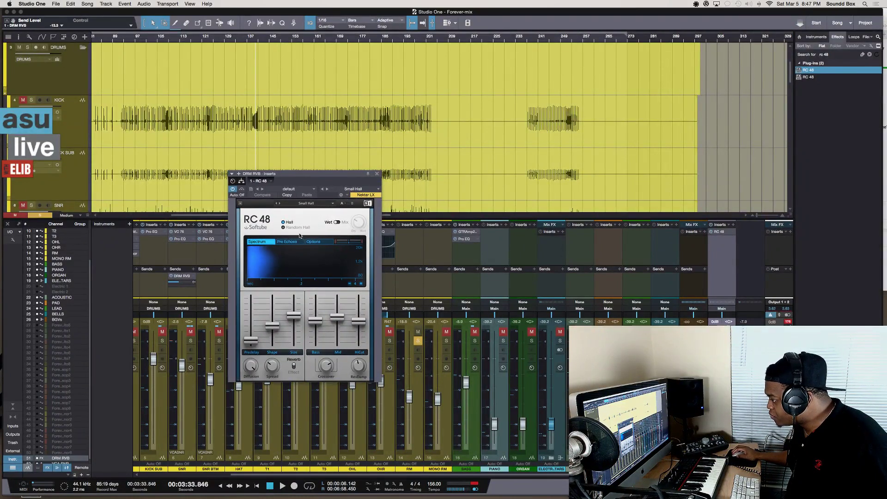
{"action": "key", "text": "space"}
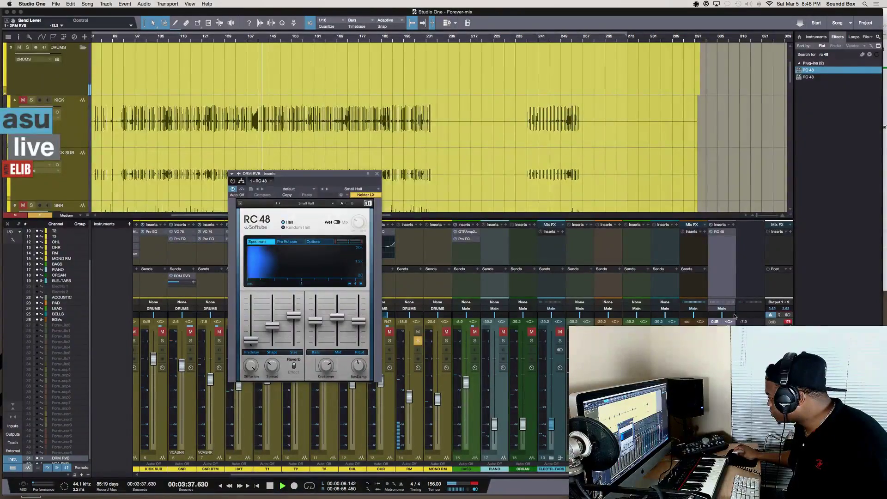
Stop playback and route the output of the DRM RVB channel to the DRUMS bus
{"action": "key", "text": "space"}
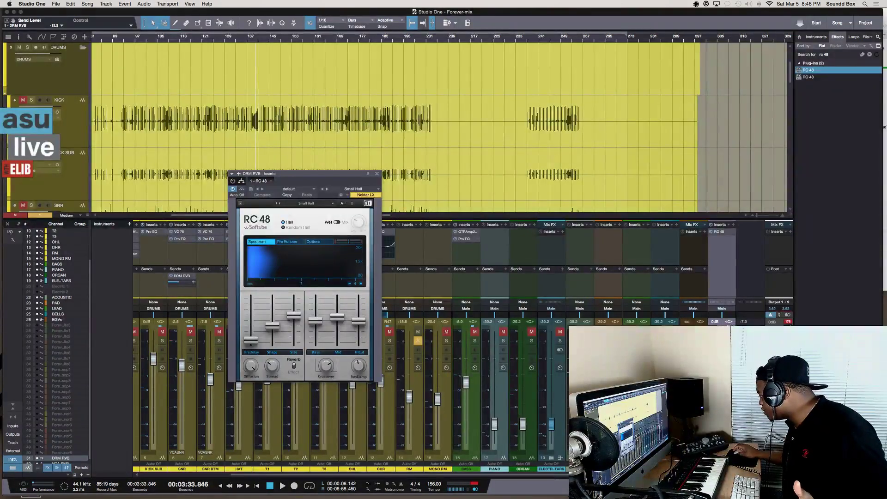
{"action": "right_click", "coordinate": [723, 310]}
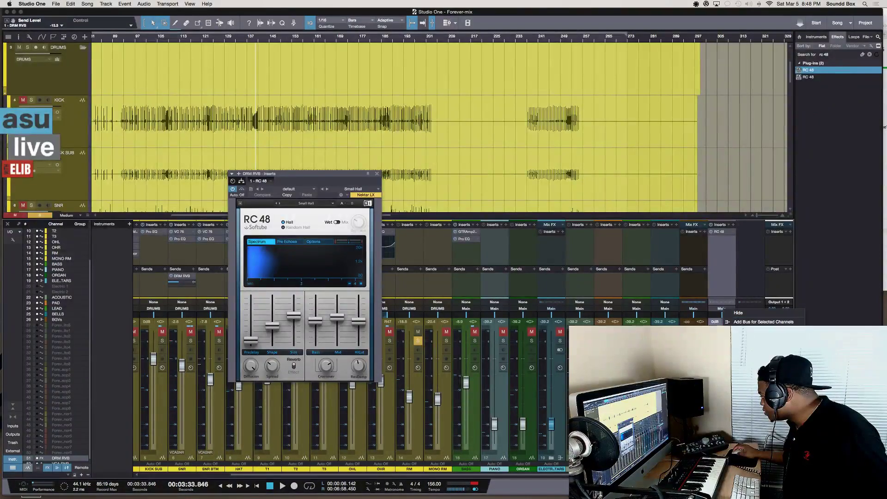
{"action": "left_click", "coordinate": [710, 319]}
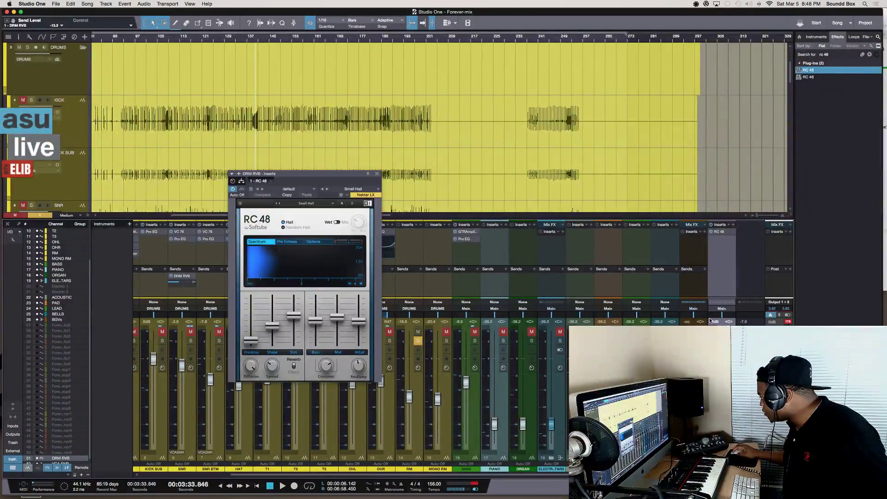
{"action": "left_click", "coordinate": [722, 308]}
{"action": "left_click", "coordinate": [729, 322]}
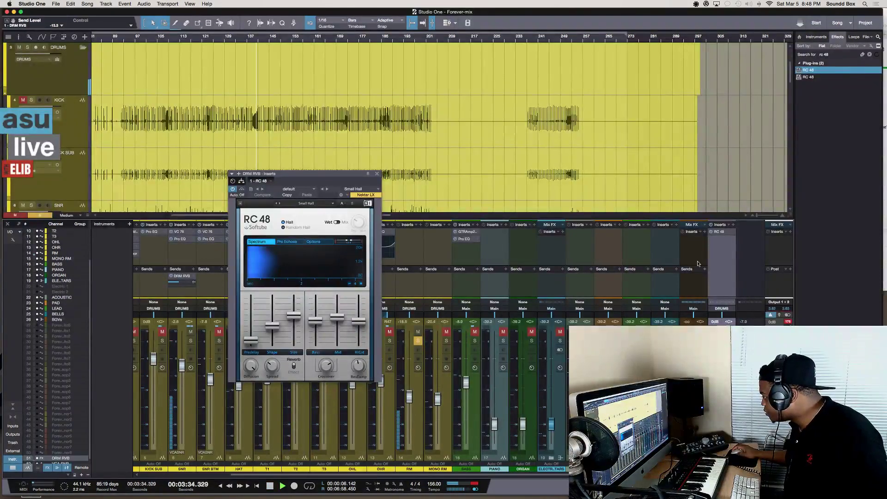
Move the RC 48 window clear of the drum channels and solo the whole DRUMS group
{"action": "mouse_move", "coordinate": [338, 329]}
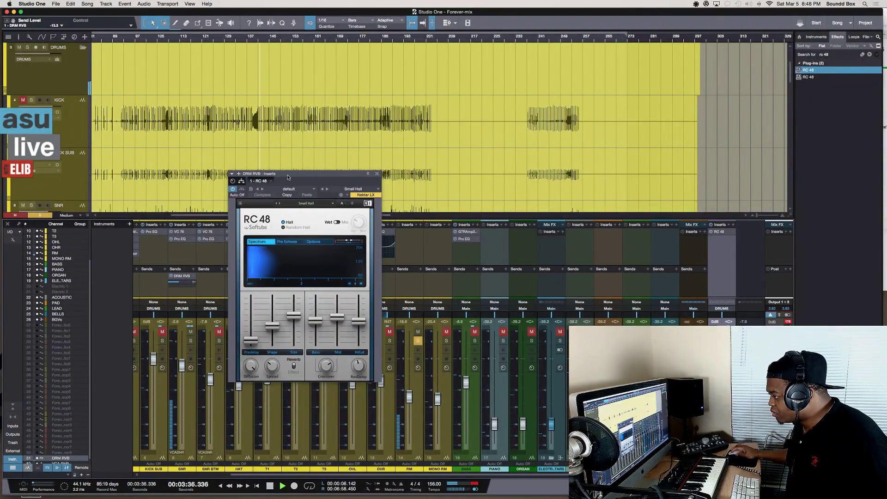
{"action": "left_click_drag", "start_coordinate": [286, 175], "coordinate": [514, 58]}
{"action": "scroll", "coordinate": [350, 341], "scroll_direction": "left", "scroll_amount": 4}
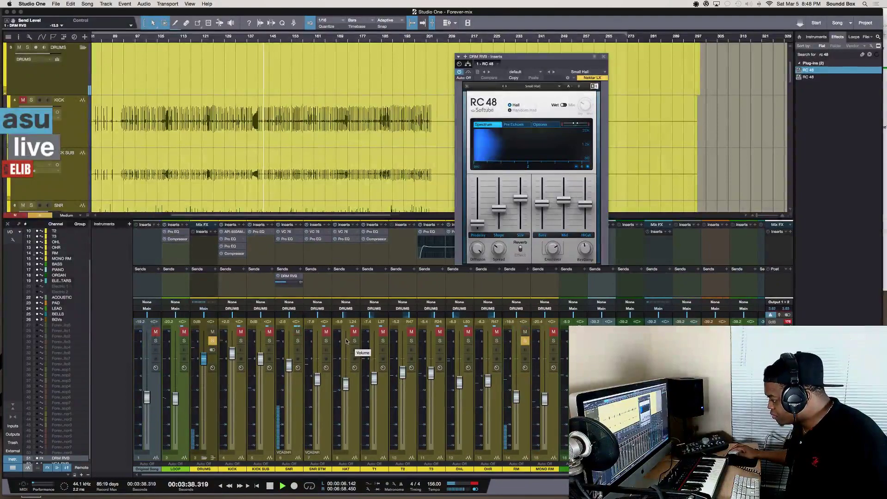
{"action": "left_click", "coordinate": [212, 341]}
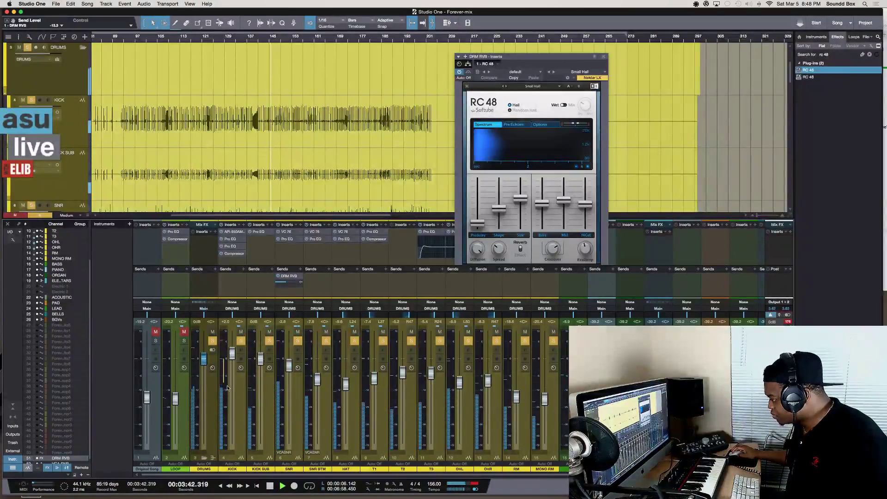
Copy the DRM RVB send from SNR to SNR BTM, HAT, the toms, overheads, RM and MONO RM, and play the result
{"action": "key", "text": "space"}
{"action": "left_click_drag", "start_coordinate": [289, 278], "coordinate": [401, 278]}
{"action": "left_click_drag", "start_coordinate": [401, 276], "coordinate": [545, 277]}
{"action": "key", "text": "space"}
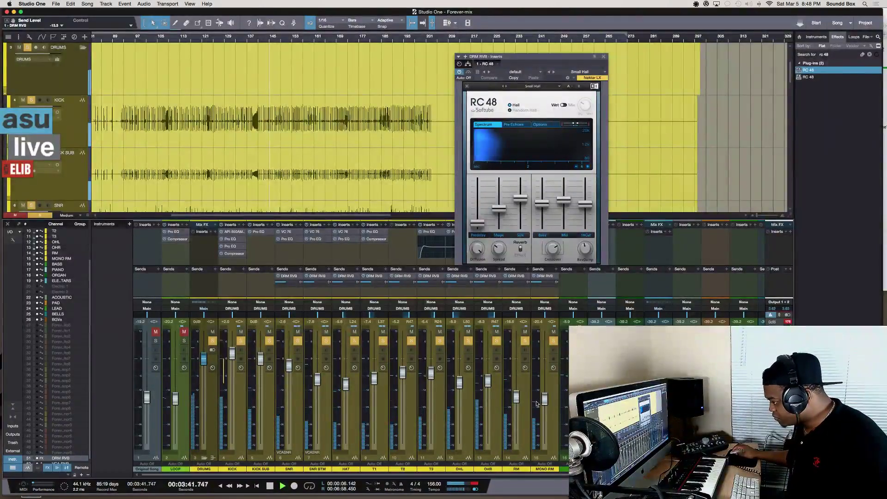
Stop playback, search the effects for "kram" and insert Kramer Tape Stereo on the DRUMS bus
{"action": "key", "text": "space"}
{"action": "left_click", "coordinate": [203, 240]}
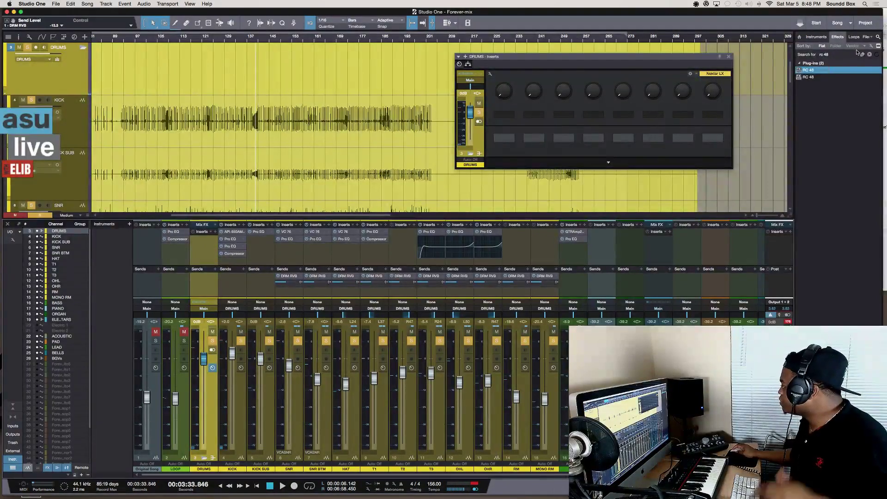
{"action": "left_click", "coordinate": [834, 54]}
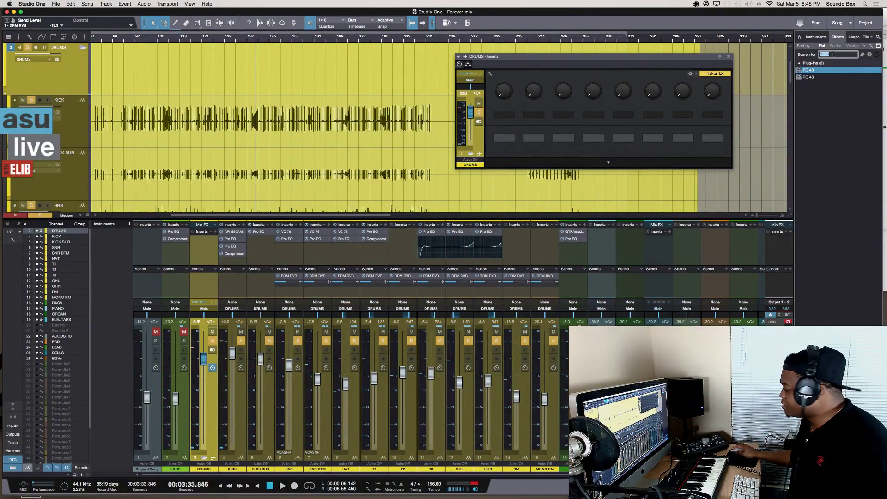
{"action": "type", "text": "kram"}
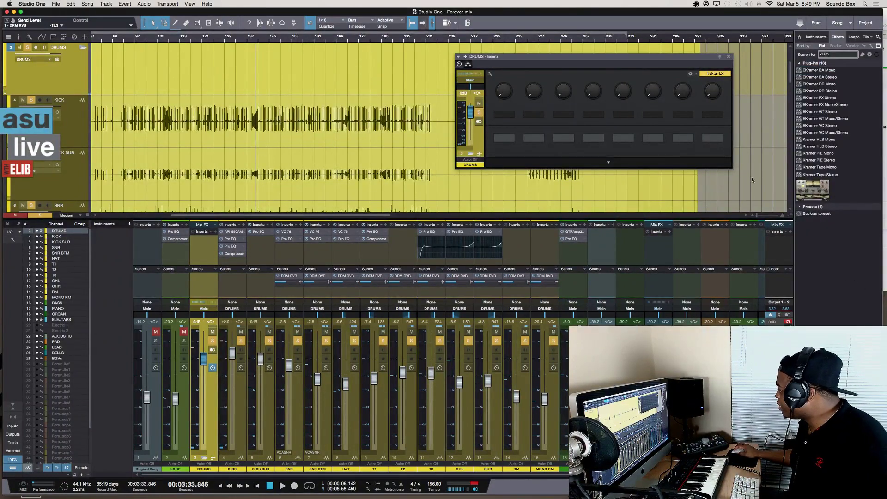
{"action": "left_click_drag", "start_coordinate": [820, 185], "coordinate": [192, 246]}
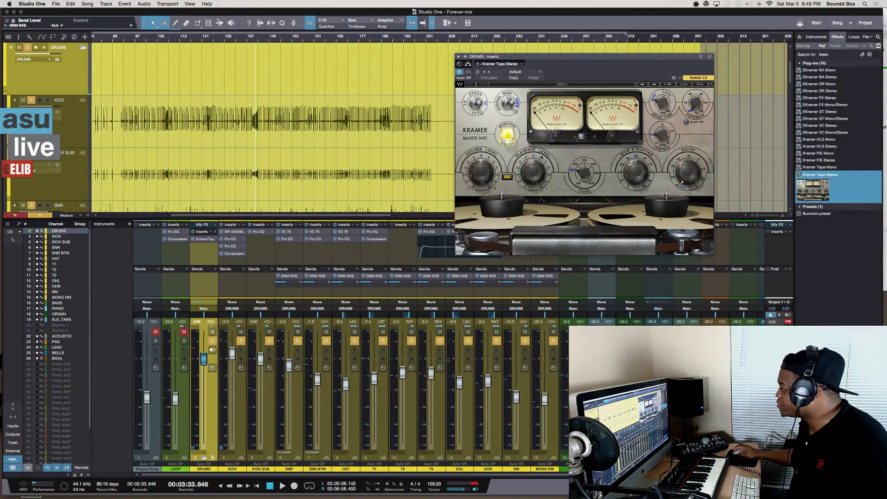
Load the factory preset Mastering Soft Clean Compression in Kramer Tape and play the drums
{"action": "left_click", "coordinate": [684, 84]}
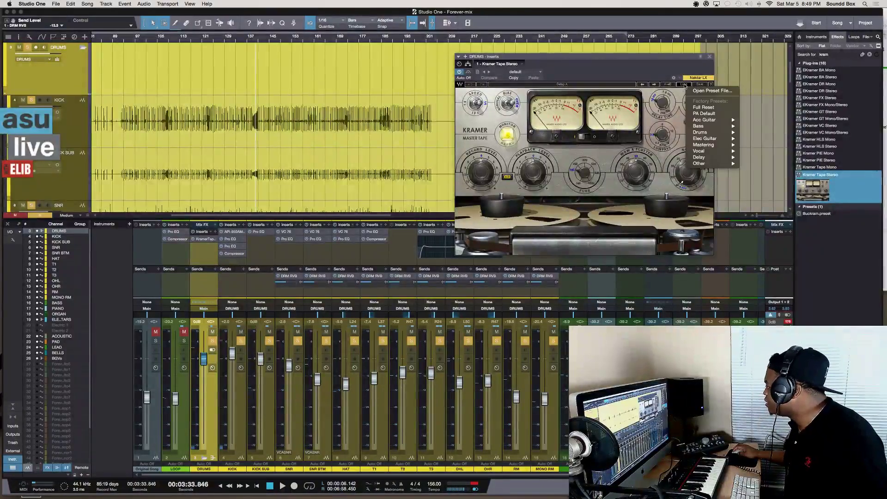
{"action": "mouse_move", "coordinate": [710, 133]}
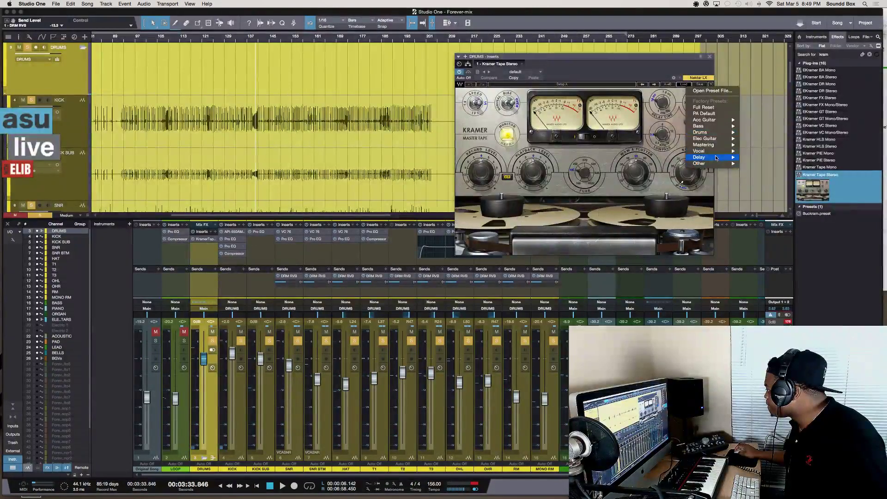
{"action": "mouse_move", "coordinate": [729, 145]}
{"action": "left_click", "coordinate": [768, 164]}
{"action": "key", "text": "space"}
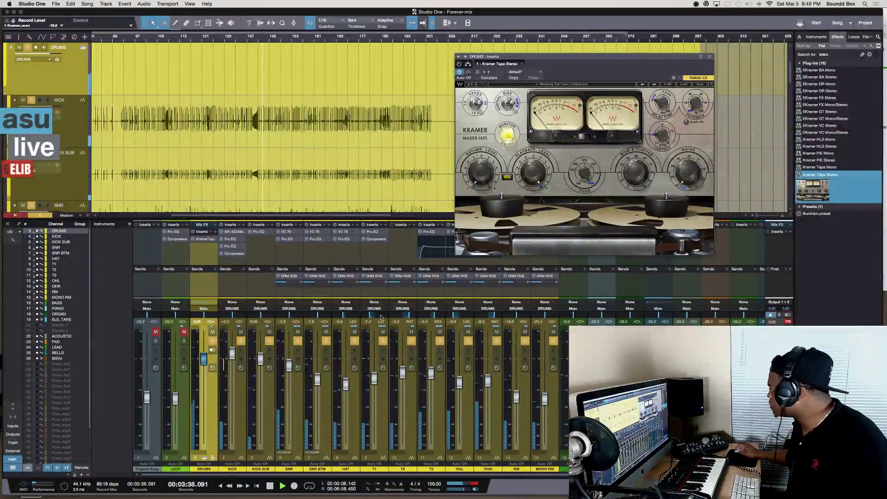
Search the effects for "3a" and insert CLA-3A Stereo after Kramer Tape on the DRUMS bus
{"action": "double_click", "coordinate": [825, 54]}
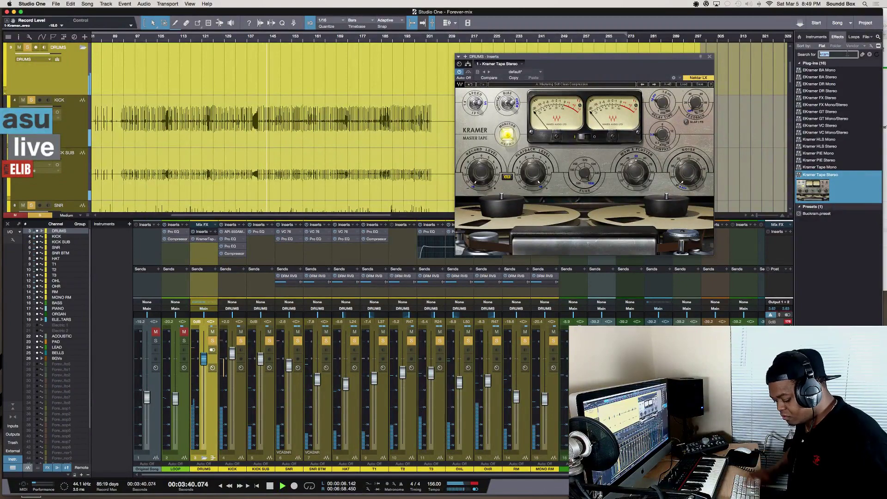
{"action": "type", "text": "ca"}
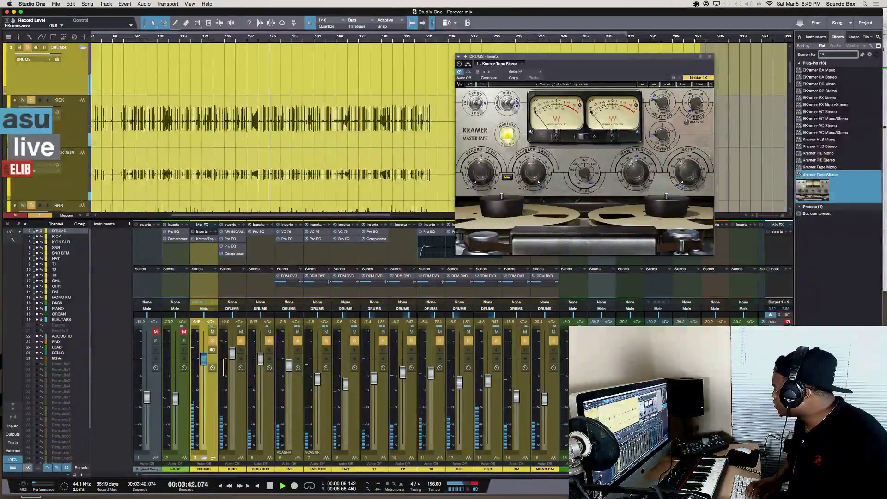
{"action": "type", "text": " 3"}
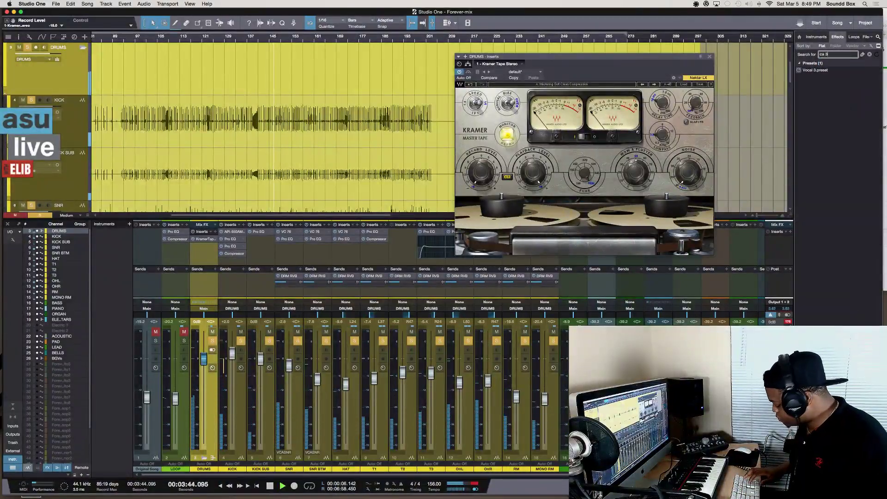
{"action": "type", "text": "a"}
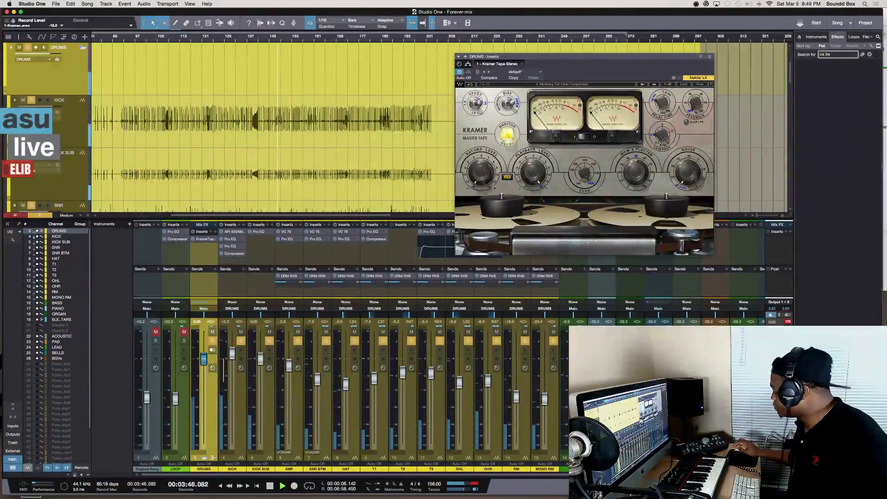
{"action": "key", "text": "BackSpace"}
{"action": "key", "text": "BackSpace"}
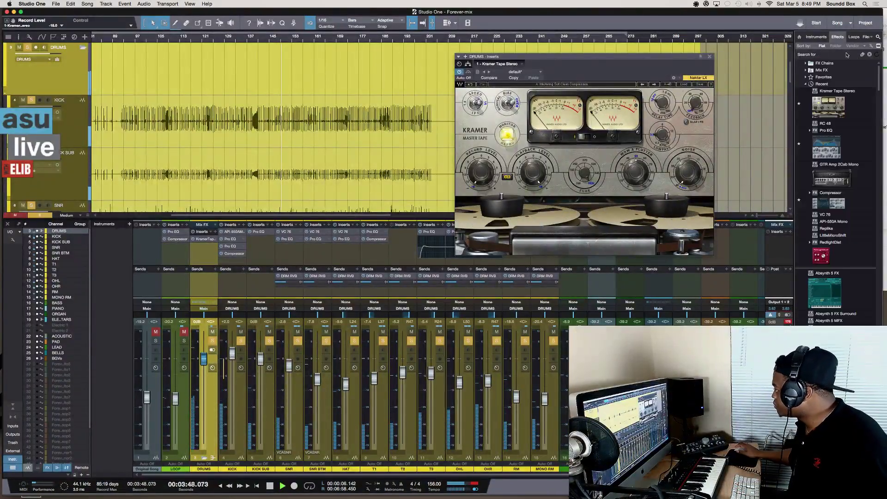
{"action": "type", "text": "34"}
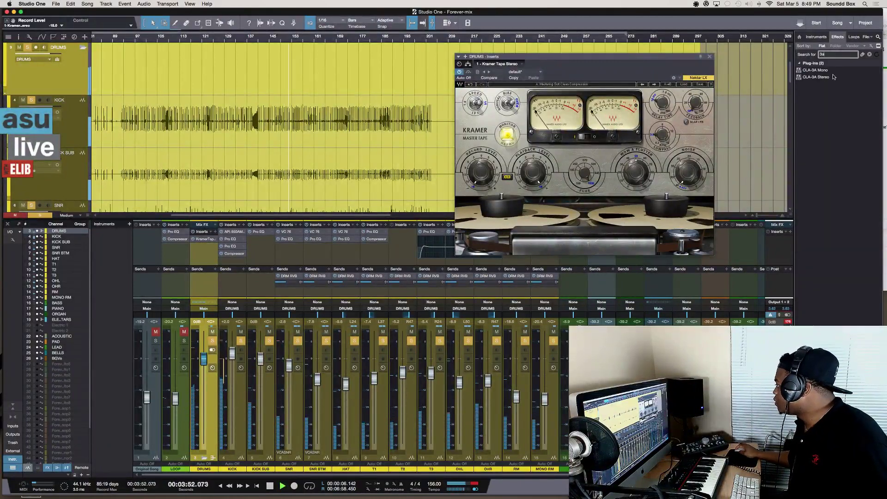
{"action": "left_click_drag", "start_coordinate": [835, 76], "coordinate": [201, 252]}
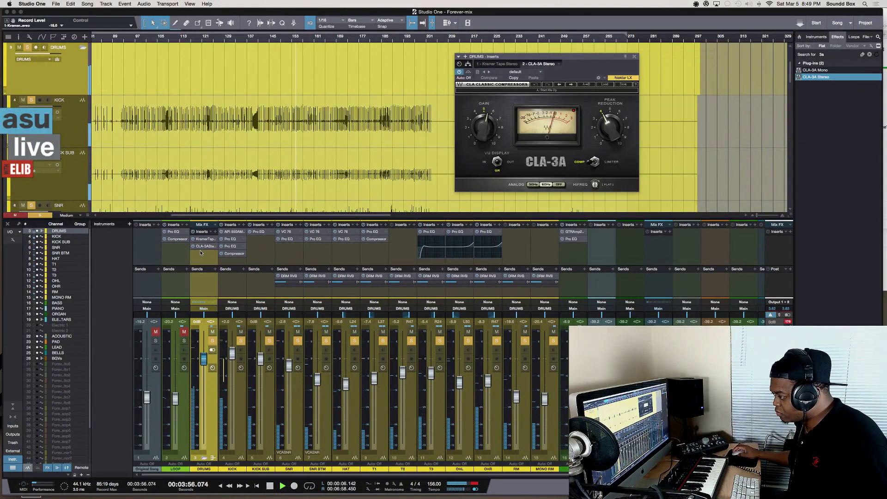
Restart playback and lower the DRUMS bus volume to -1.8 dB
{"action": "key", "text": "space"}
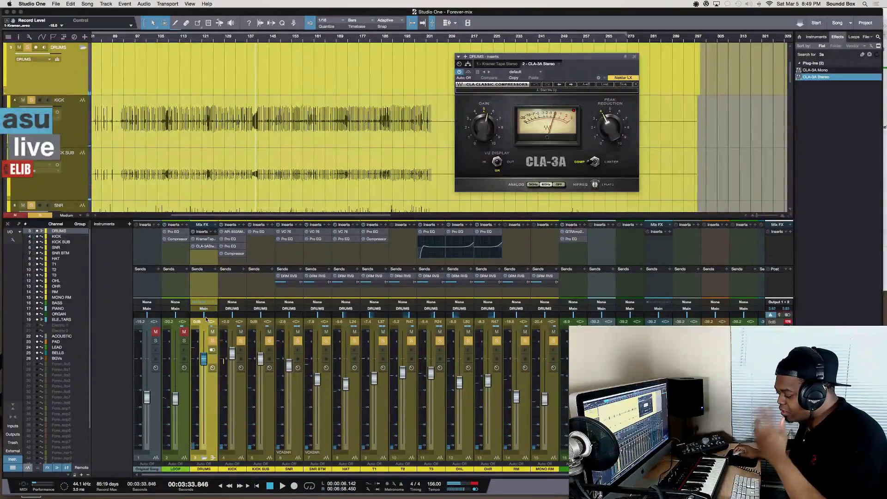
{"action": "key", "text": "space"}
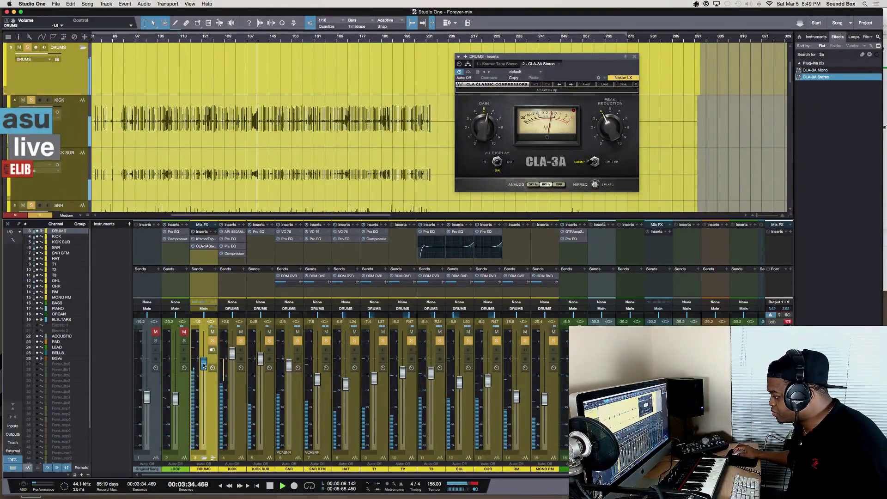
{"action": "left_click_drag", "start_coordinate": [204, 360], "coordinate": [204, 365]}
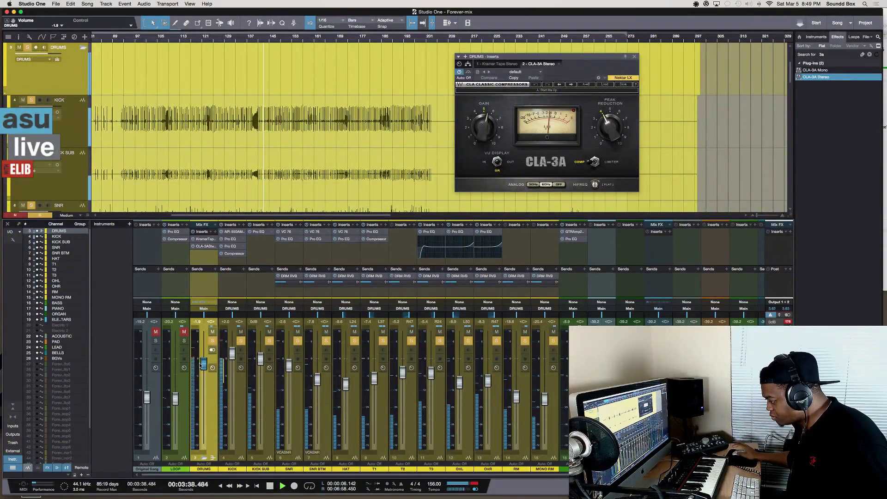
{"action": "key", "text": "space"}
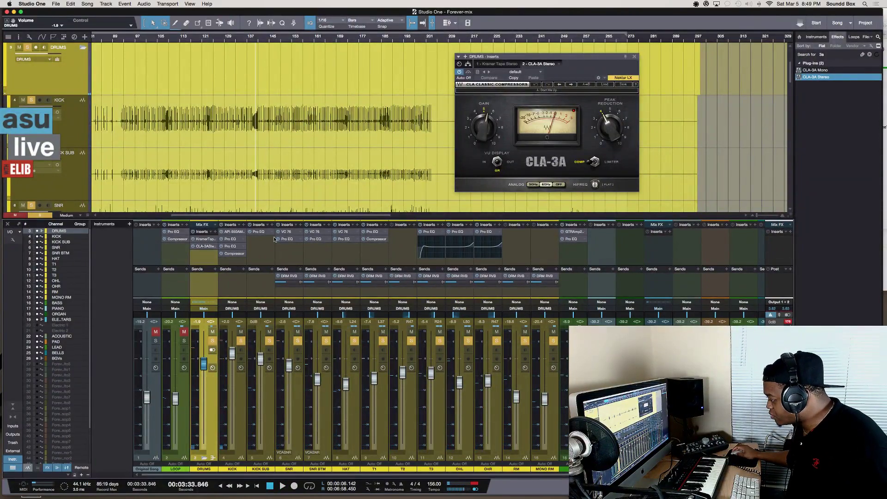
Play the drums and toggle solo on SNR and SNR BTM to check how each contributes to the mix
{"action": "key", "text": "space"}
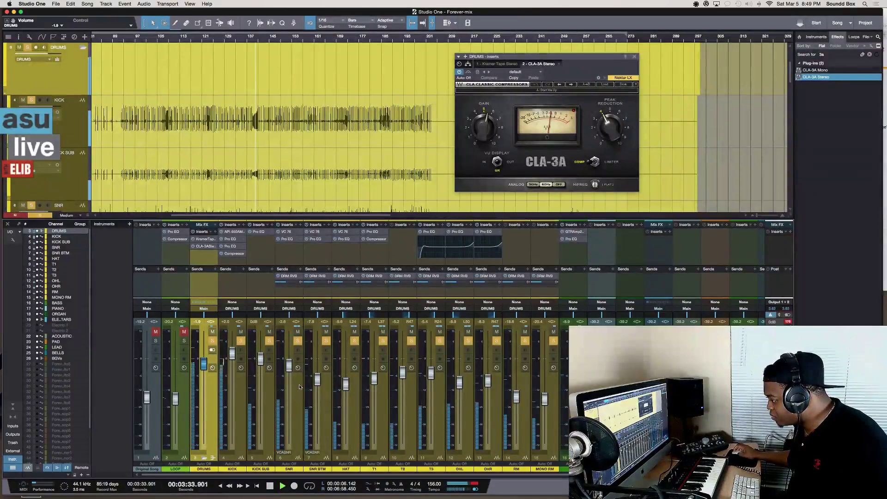
{"action": "left_click", "coordinate": [298, 341]}
{"action": "left_click", "coordinate": [326, 341]}
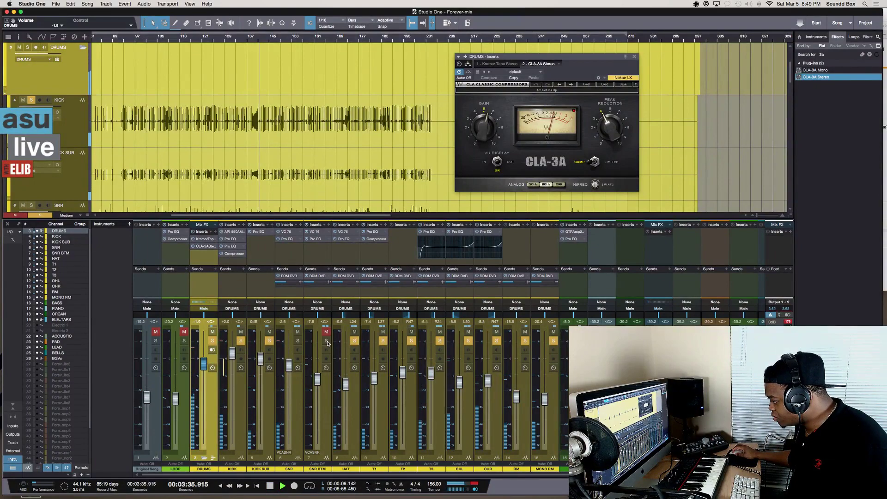
{"action": "left_click", "coordinate": [326, 341]}
{"action": "left_click", "coordinate": [297, 341]}
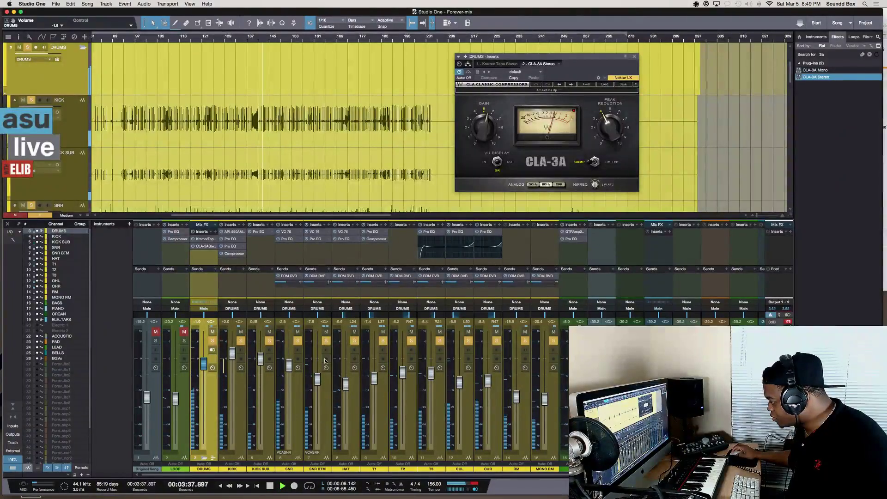
{"action": "key", "text": "space"}
Audition the overhead and room channels OHL, OHR, RM and MONO RM in solo, and clear their solos
{"action": "left_click", "coordinate": [213, 341], "text": "alt"}
{"action": "left_click", "coordinate": [525, 341]}
{"action": "key", "text": "space"}
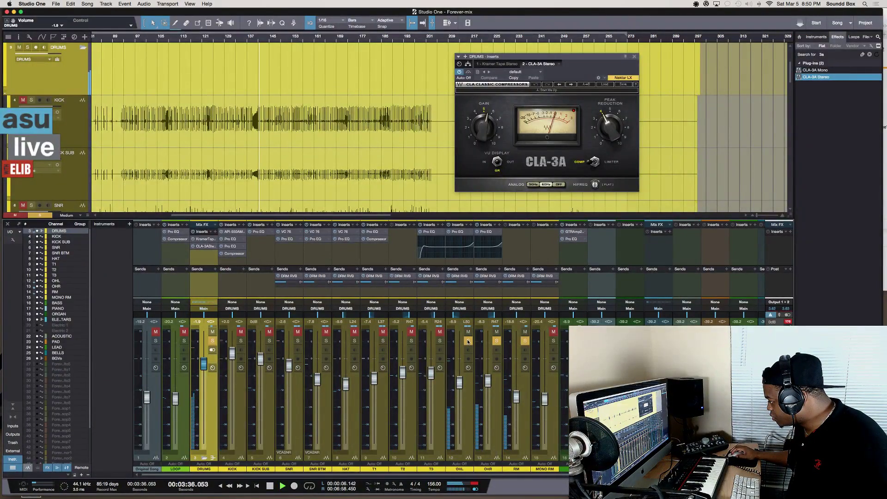
{"action": "left_click", "coordinate": [496, 341]}
{"action": "left_click", "coordinate": [554, 341]}
{"action": "left_click", "coordinate": [525, 341]}
{"action": "key", "text": "space"}
{"action": "left_click", "coordinate": [553, 341]}
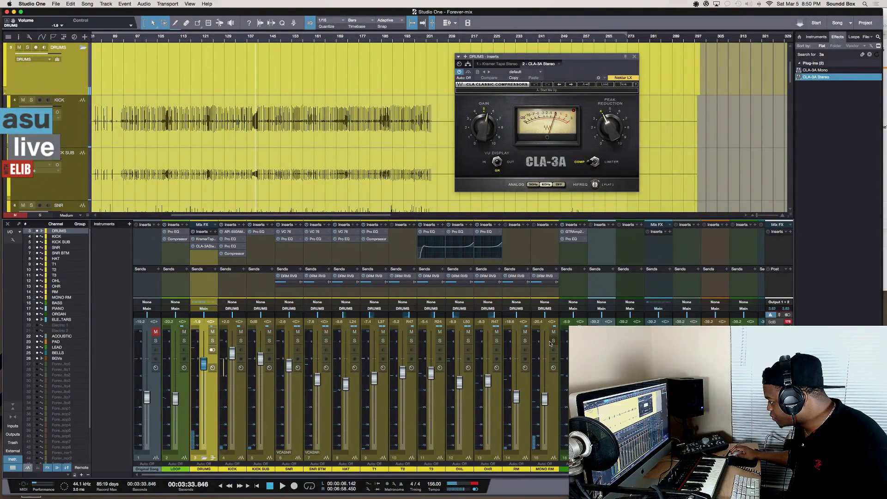
Solo the T1 tom channel on its own and listen to it
{"action": "left_click", "coordinate": [411, 341]}
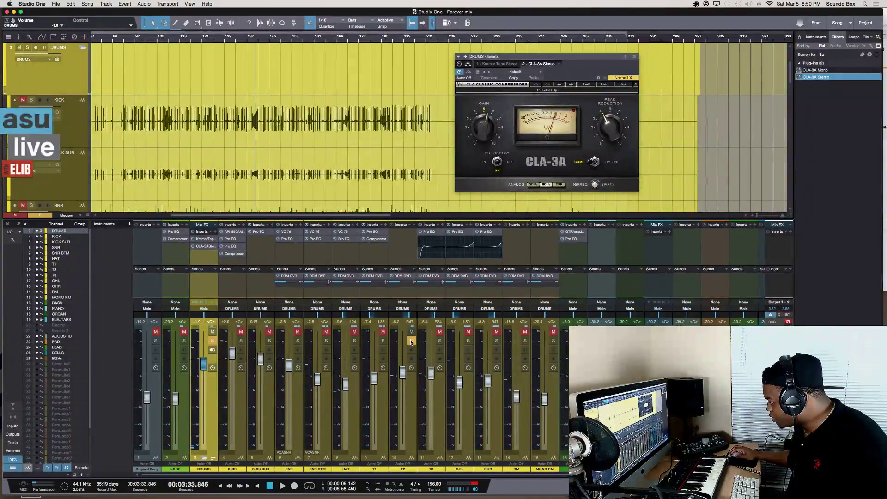
{"action": "left_click", "coordinate": [383, 341]}
{"action": "left_click", "coordinate": [411, 341]}
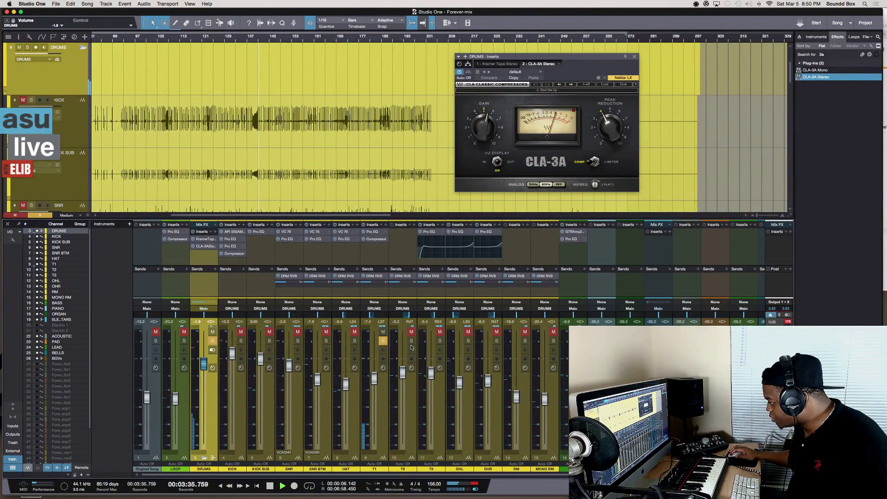
{"action": "key", "text": "space"}
During playback, lower the T1 Pro EQ's LMF gain to -12 dB and shape its MF band into a narrow 24 dB boost
{"action": "left_click", "coordinate": [373, 232]}
{"action": "key", "text": "space"}
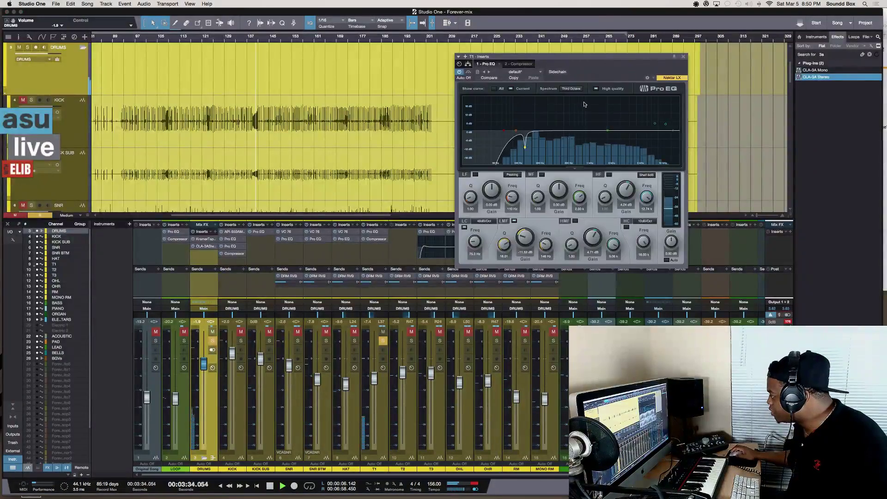
{"action": "left_click_drag", "start_coordinate": [607, 131], "coordinate": [555, 96]}
{"action": "left_click_drag", "start_coordinate": [525, 238], "coordinate": [525, 239]}
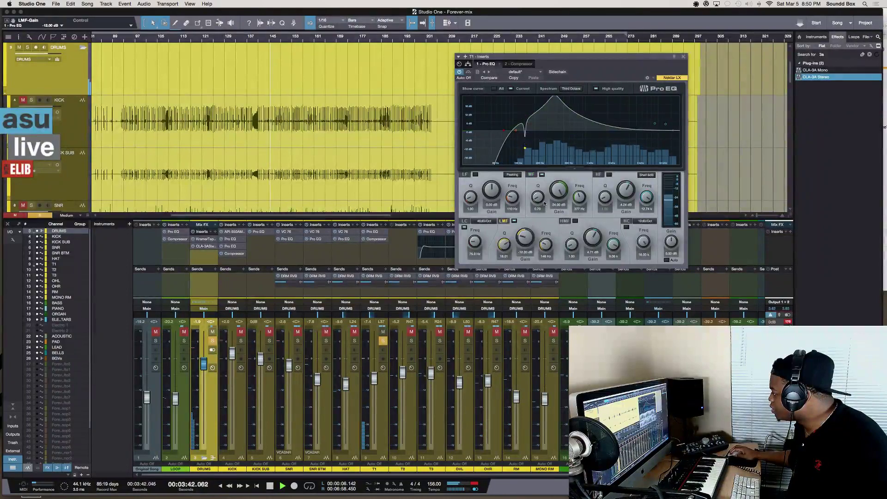
{"action": "left_click_drag", "start_coordinate": [538, 195], "coordinate": [531, 168]}
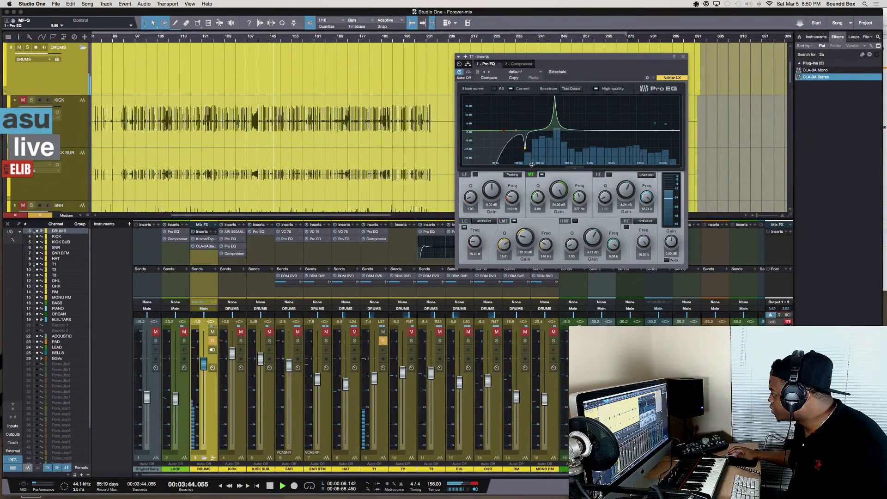
Sweep T1's MF band down to about 208 Hz, cut it to about -11.3 dB, and clear the T1 solo
{"action": "scroll", "coordinate": [578, 195], "scroll_direction": "up", "scroll_amount": 2}
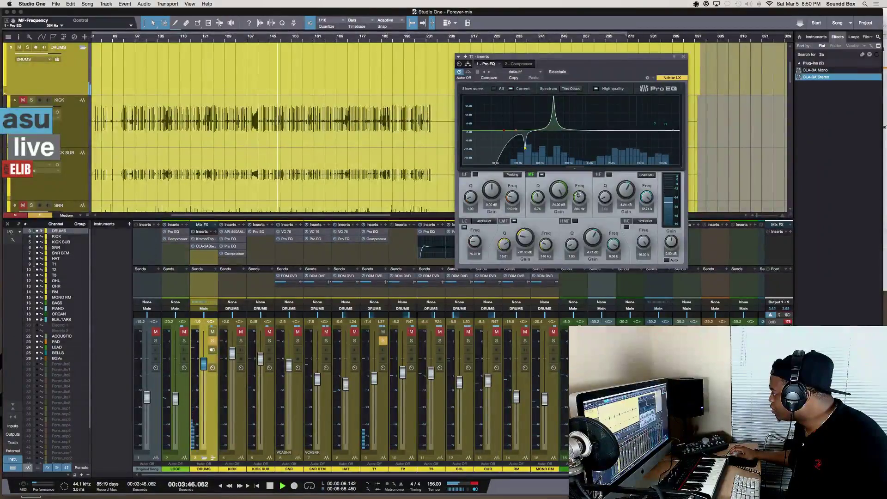
{"action": "scroll", "coordinate": [578, 195], "scroll_direction": "down", "scroll_amount": 3}
{"action": "scroll", "coordinate": [577, 196], "scroll_direction": "down", "scroll_amount": 3}
{"action": "scroll", "coordinate": [576, 197], "scroll_direction": "up", "scroll_amount": 2}
{"action": "scroll", "coordinate": [577, 196], "scroll_direction": "down", "scroll_amount": 1}
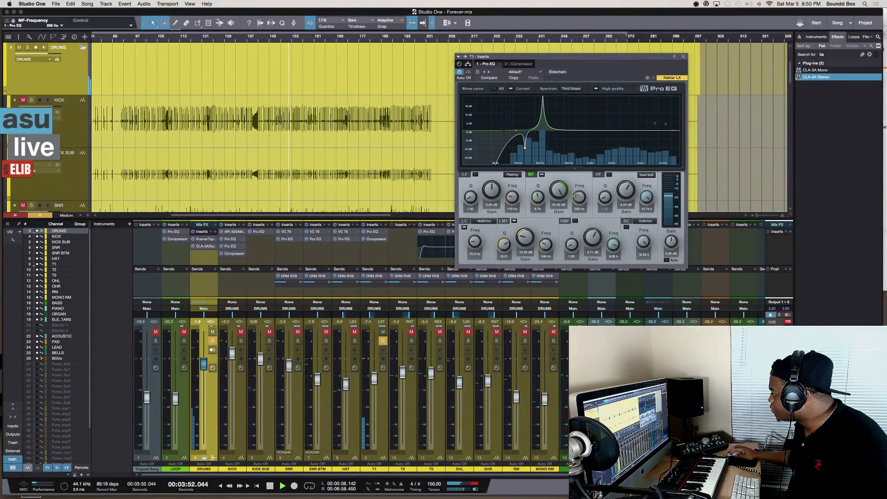
{"action": "left_click_drag", "start_coordinate": [559, 191], "coordinate": [553, 231]}
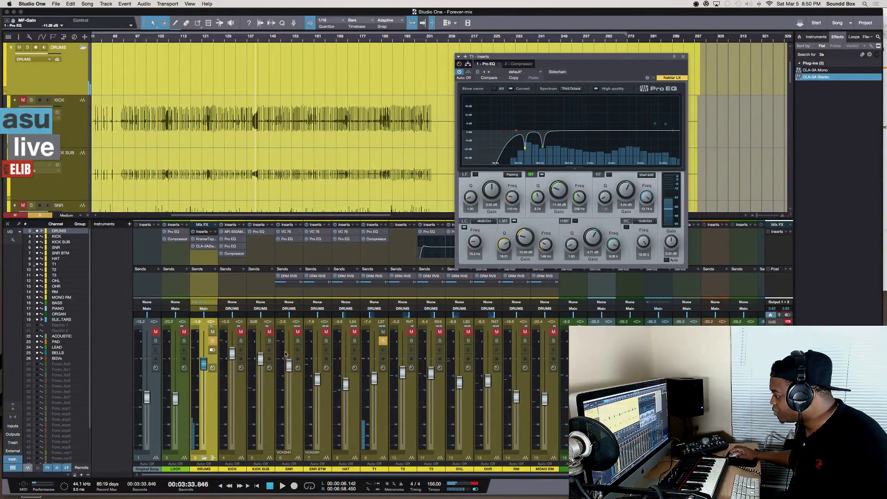
{"action": "left_click", "coordinate": [382, 341]}
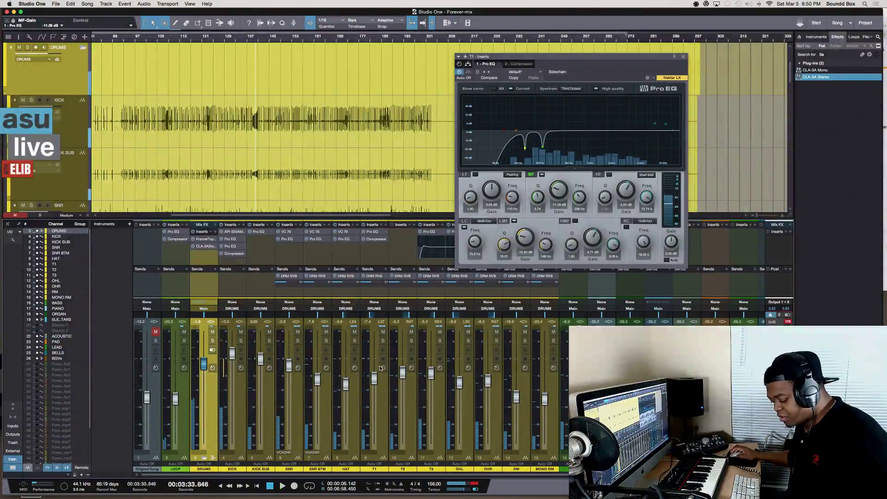
Switch to Safari and read the viewer questions in the YouTube live dashboard chat
{"action": "key", "text": "super+Tab"}
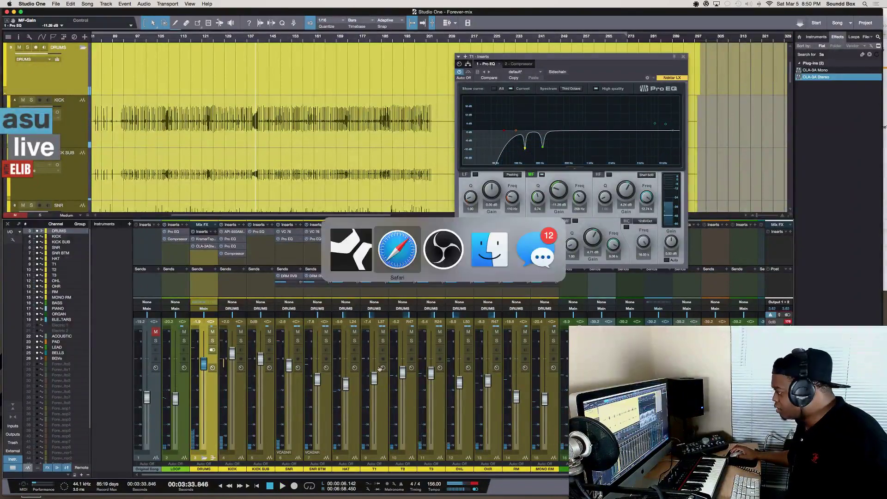
{"action": "left_click", "coordinate": [402, 254]}
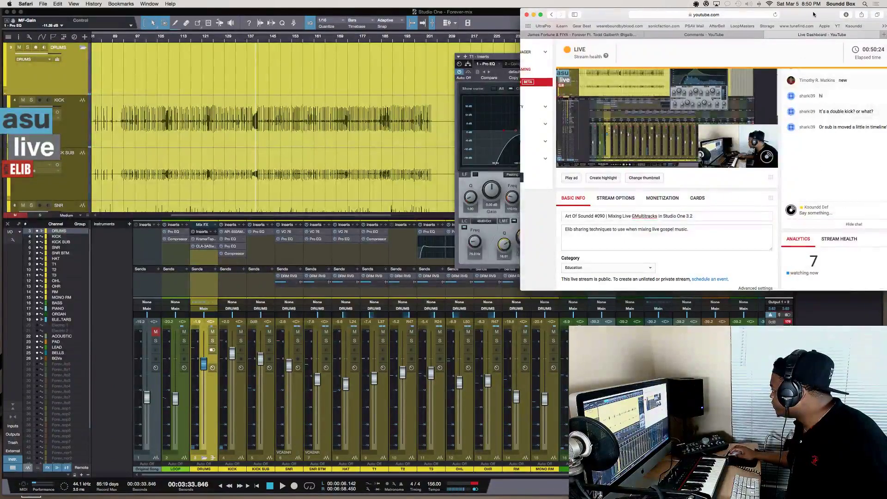
{"action": "left_click_drag", "start_coordinate": [814, 14], "coordinate": [799, 6]}
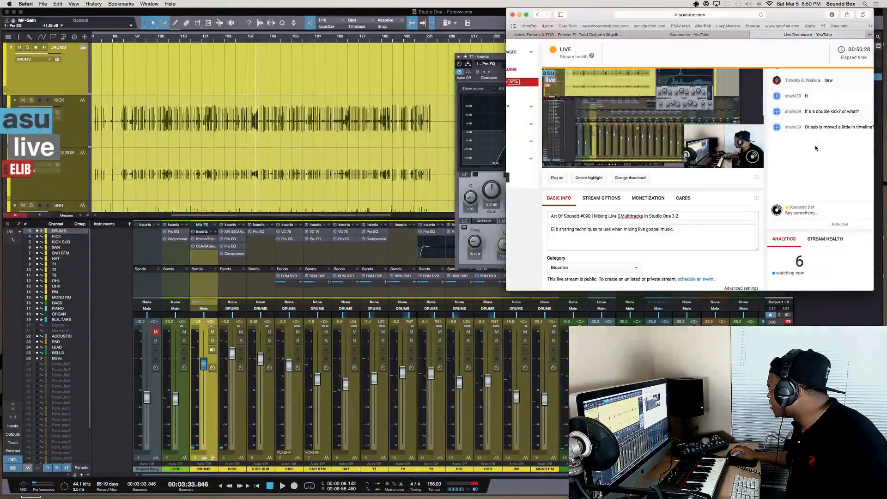
{"action": "scroll", "coordinate": [833, 139], "scroll_direction": "right", "scroll_amount": 3}
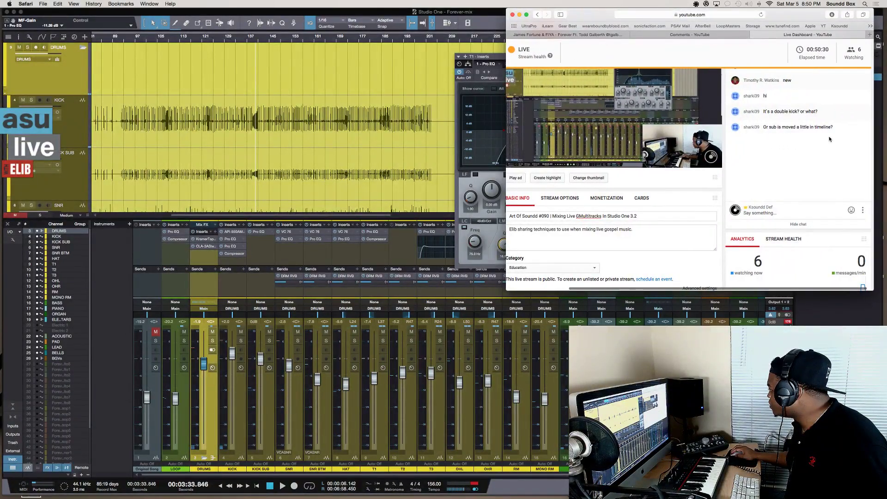
{"action": "scroll", "coordinate": [830, 138], "scroll_direction": "left", "scroll_amount": 1}
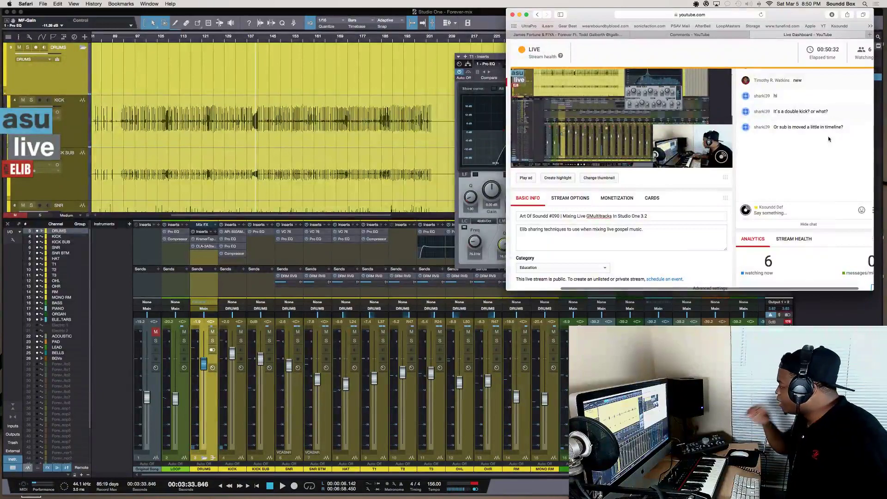
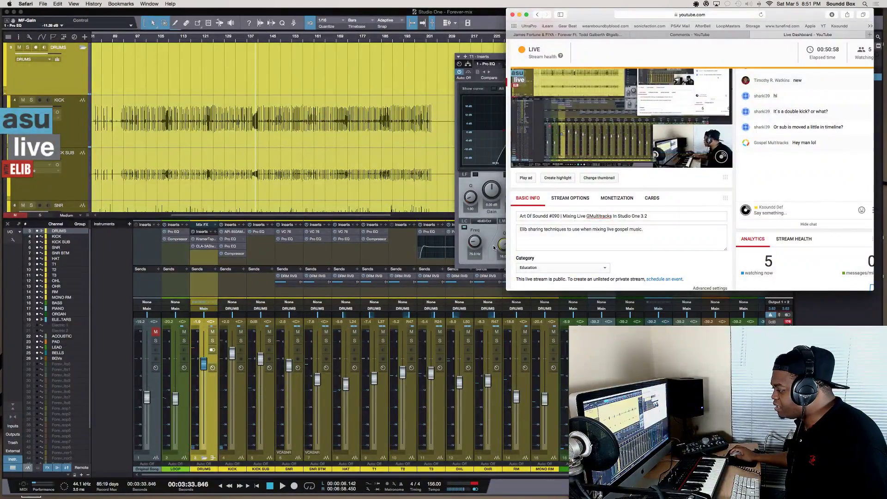
Return to Studio One and play the mix briefly with the KICK SUB channel's Pro EQ open to check the kick
{"action": "left_click", "coordinate": [268, 396]}
{"action": "key", "text": "space"}
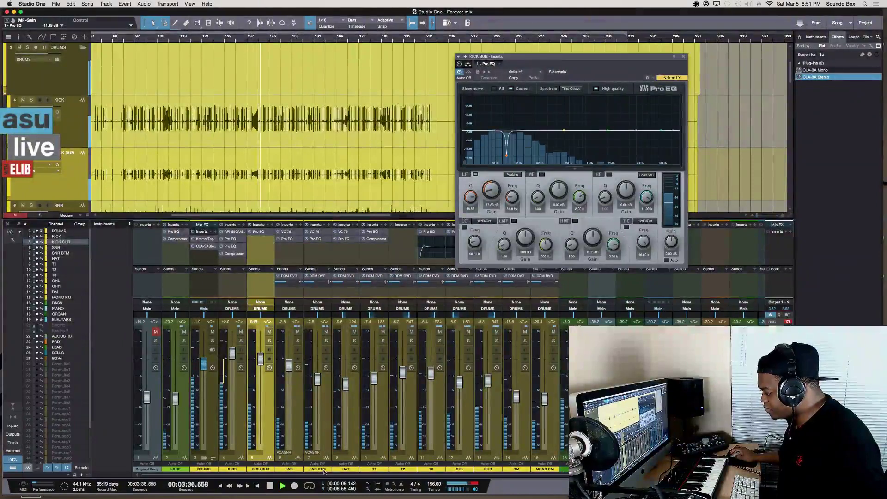
{"action": "key", "text": "space"}
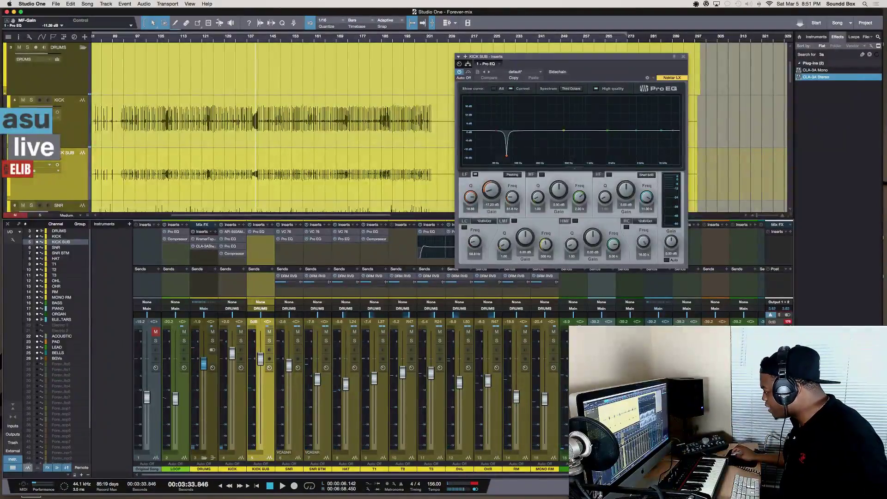
{"action": "key", "text": "space"}
{"action": "key", "text": "space"}
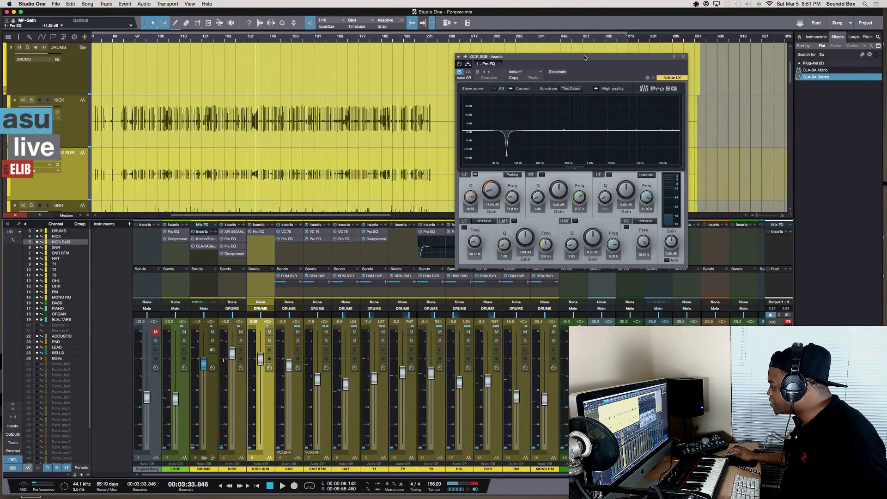
Search the effects for 76 and insert the VC 76 compressor after the Pro EQ on the BASS channel
{"action": "left_click_drag", "start_coordinate": [586, 58], "coordinate": [288, 54]}
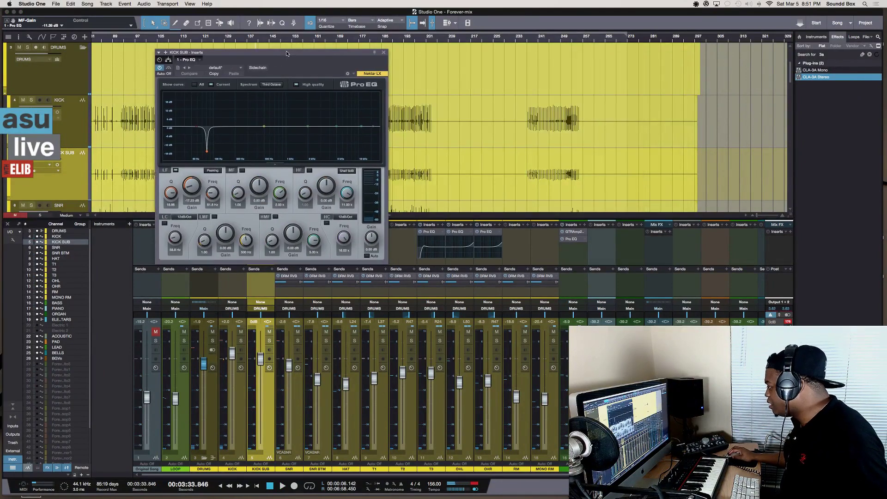
{"action": "left_click", "coordinate": [841, 55]}
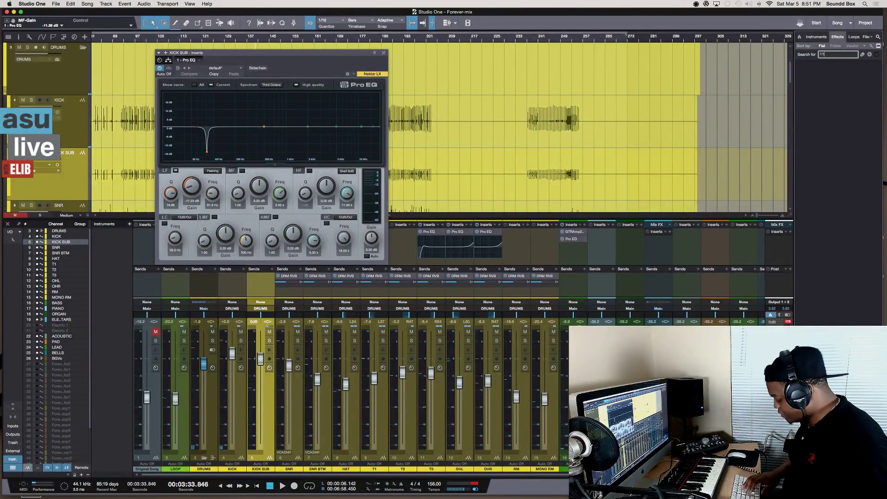
{"action": "key", "text": "BackSpace"}
{"action": "key", "text": "BackSpace"}
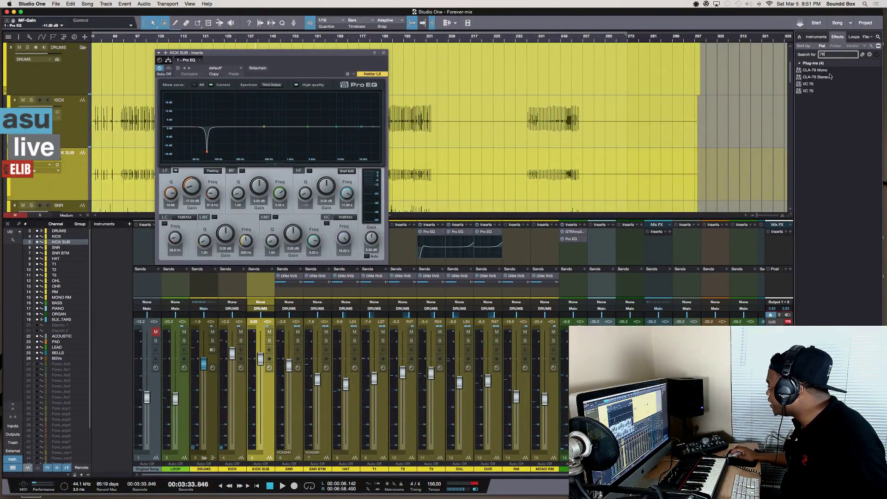
{"action": "left_click_drag", "start_coordinate": [833, 70], "coordinate": [721, 239]}
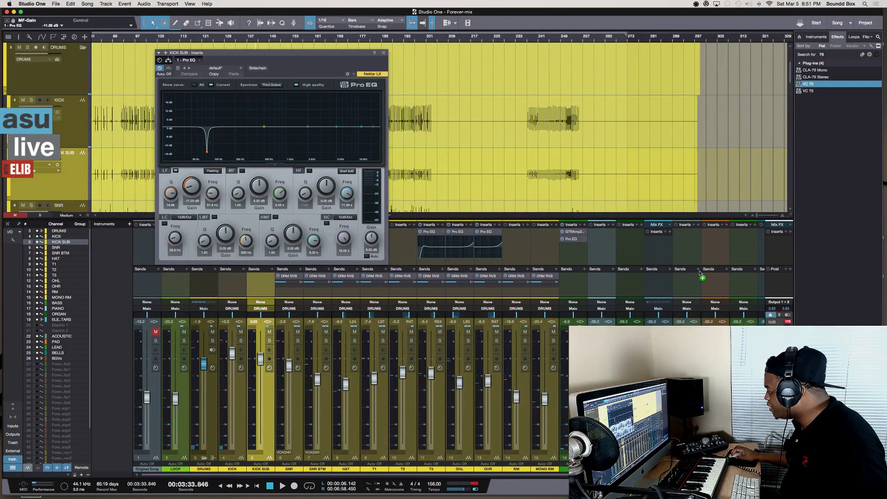
{"action": "left_click_drag", "start_coordinate": [654, 322], "coordinate": [575, 246]}
Load the Bass preset in the BASS channel's VC 76 and reduce its output level during playback
{"action": "key", "text": "space"}
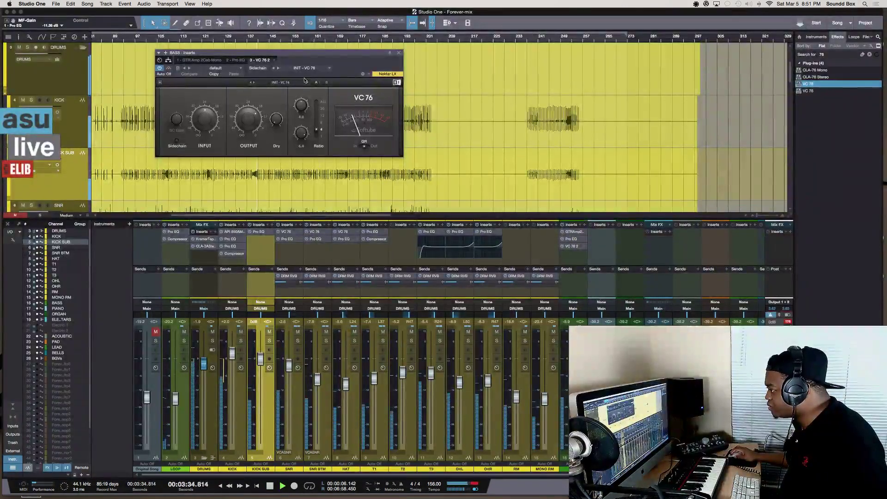
{"action": "left_click", "coordinate": [286, 83]}
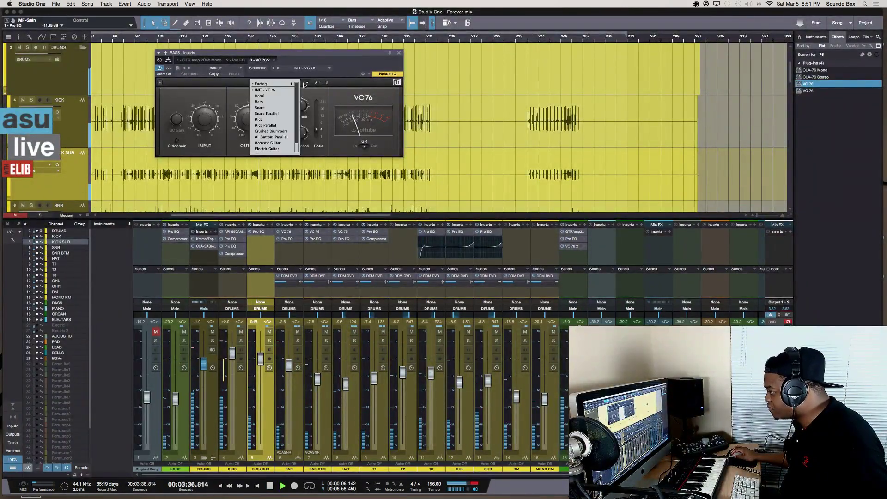
{"action": "left_click", "coordinate": [266, 102]}
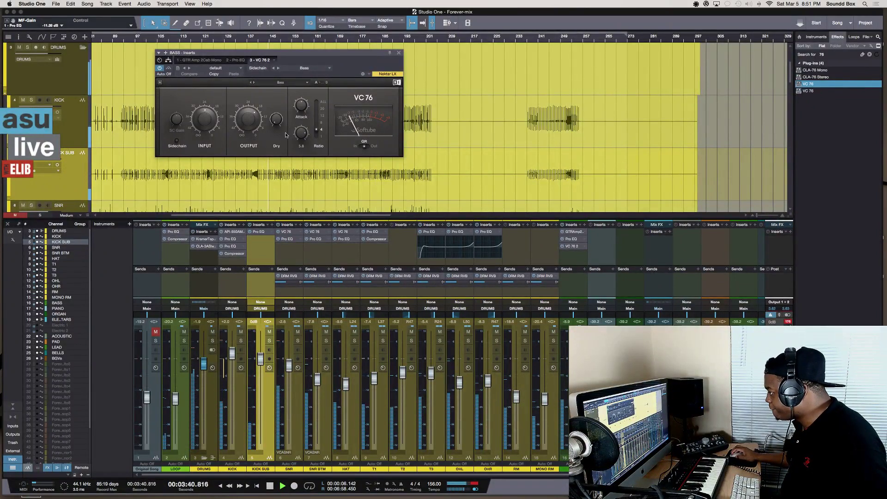
{"action": "left_click_drag", "start_coordinate": [249, 121], "coordinate": [249, 134]}
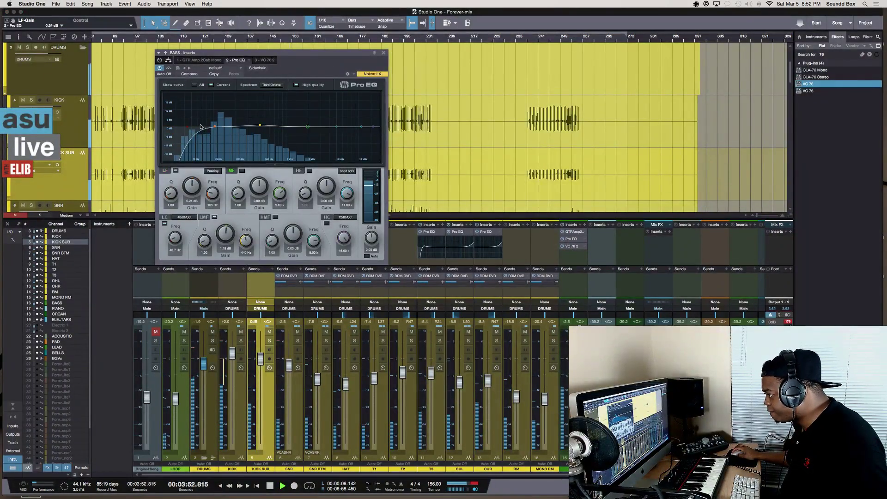
In the BASS Pro EQ, lower the low cut to about 20 Hz and set the LMF boost to about 1.7 dB
{"action": "left_click_drag", "start_coordinate": [188, 127], "coordinate": [181, 128]}
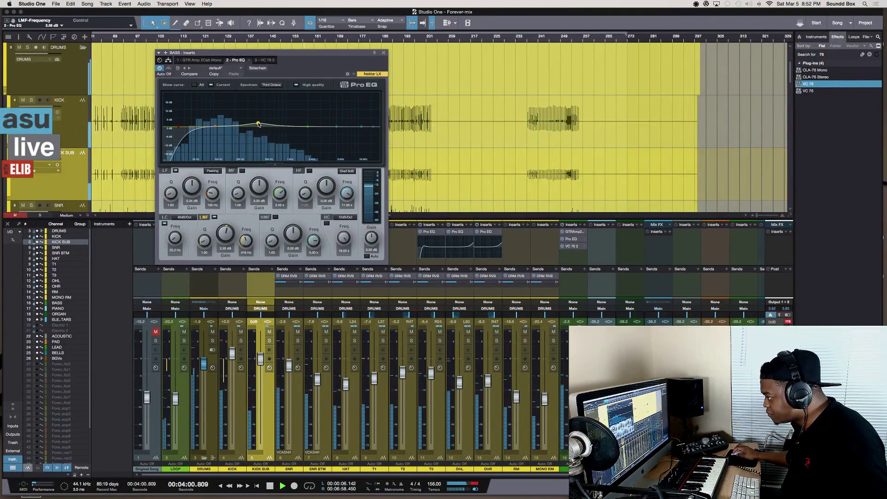
{"action": "left_click_drag", "start_coordinate": [258, 123], "coordinate": [258, 126]}
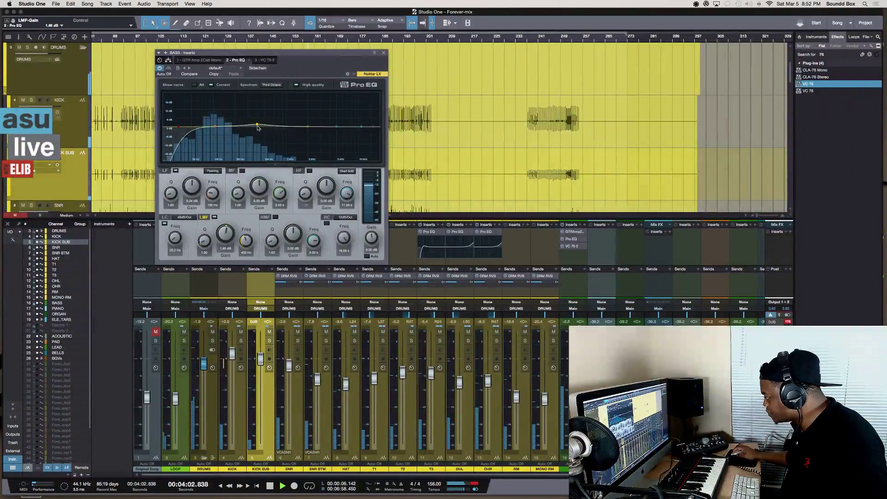
{"action": "key", "text": "super+w"}
{"action": "left_click", "coordinate": [572, 239]}
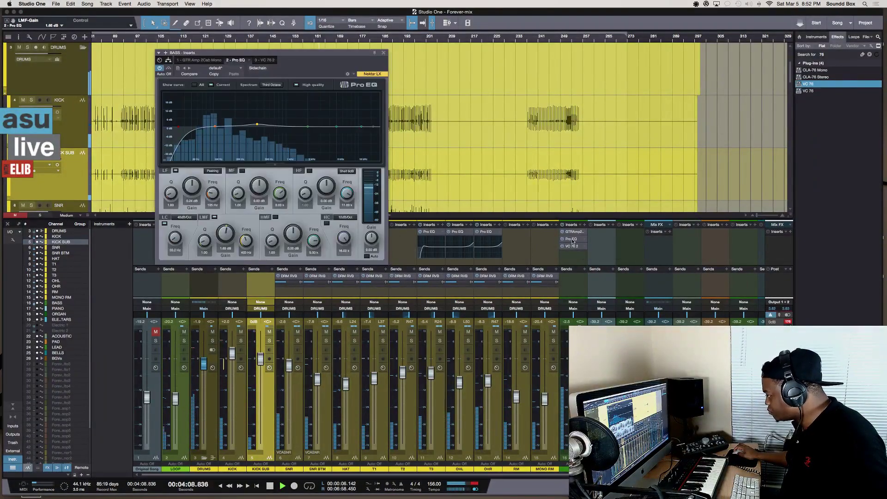
Open the GTR Amp on BASS, review its tone knobs and the Microphone 1 options, and close the plug-in window
{"action": "left_click", "coordinate": [571, 233]}
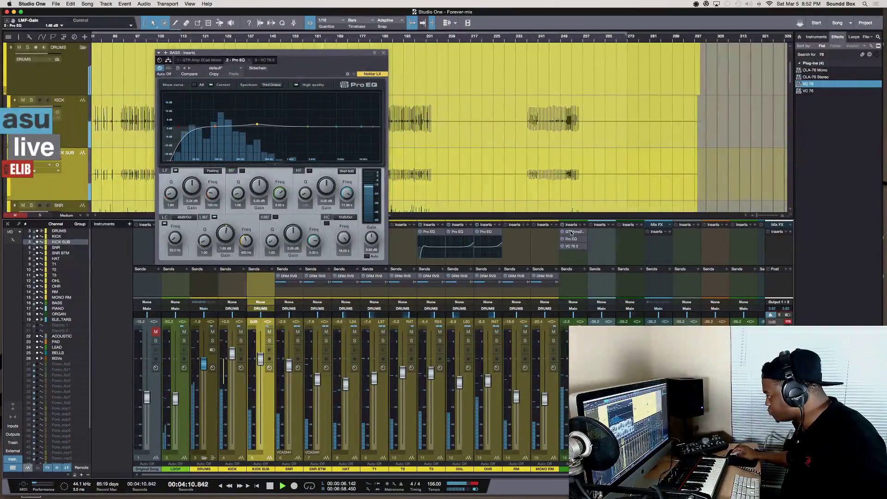
{"action": "left_click", "coordinate": [571, 233]}
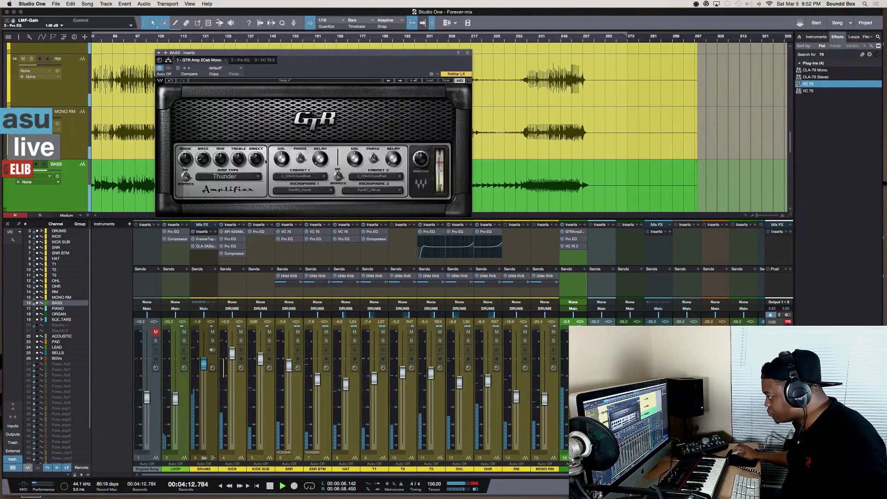
{"action": "mouse_move", "coordinate": [203, 159]}
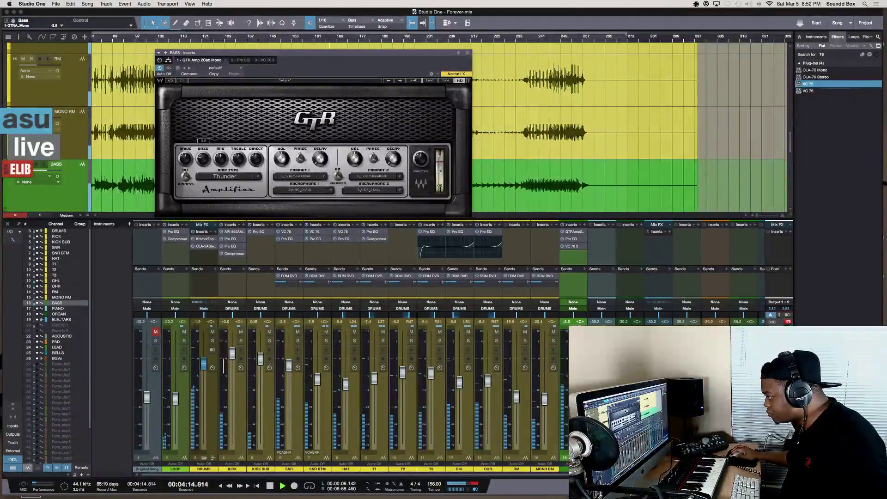
{"action": "key", "text": "space"}
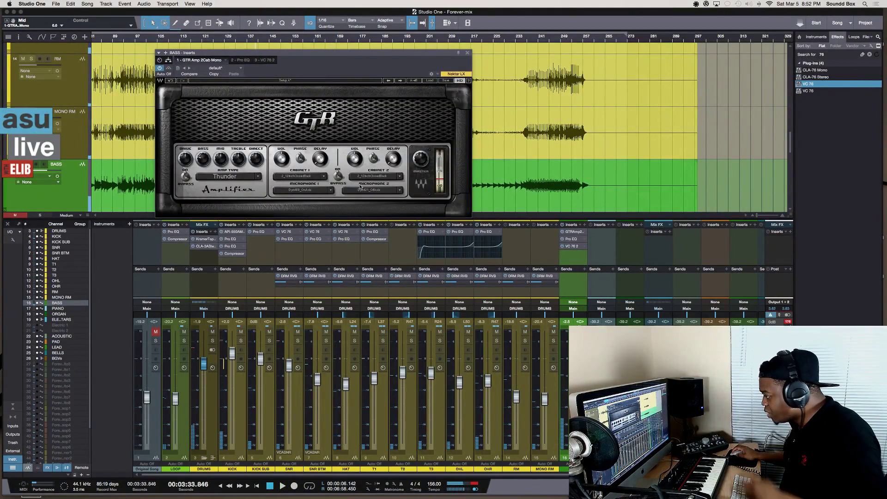
{"action": "left_click", "coordinate": [330, 192]}
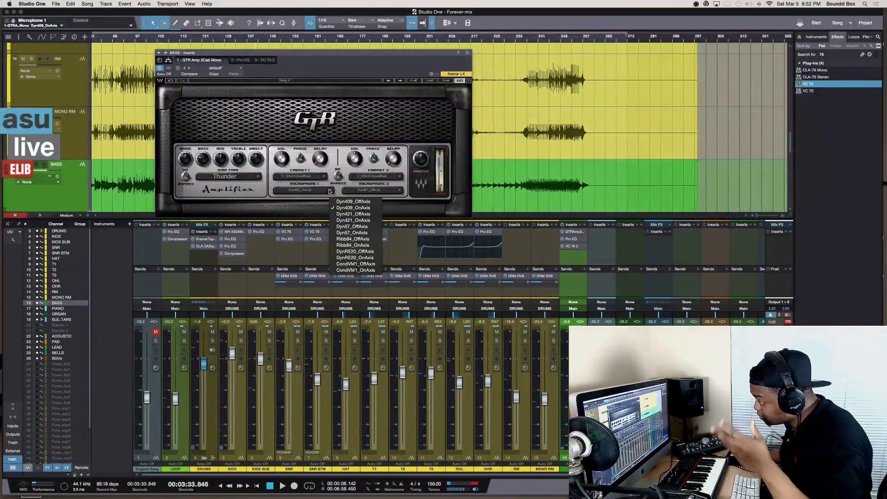
{"action": "left_click", "coordinate": [403, 193]}
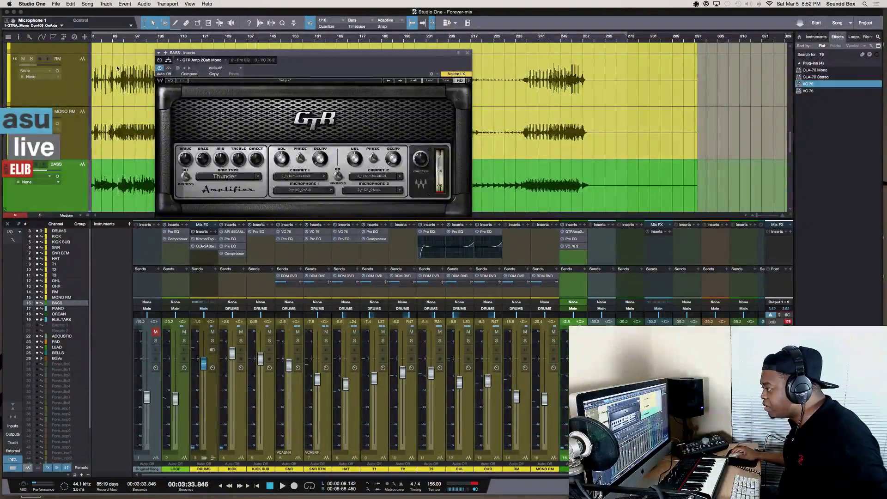
{"action": "left_click", "coordinate": [468, 55]}
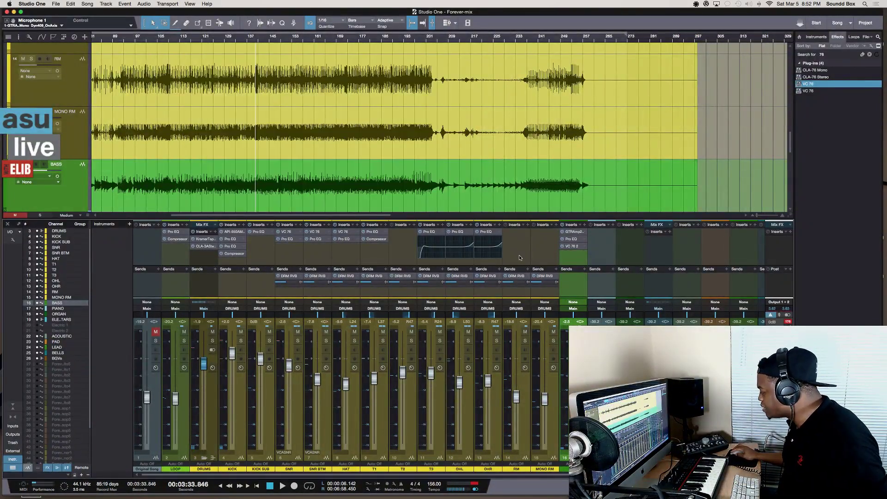
{"action": "scroll", "coordinate": [519, 257], "scroll_direction": "right", "scroll_amount": 3}
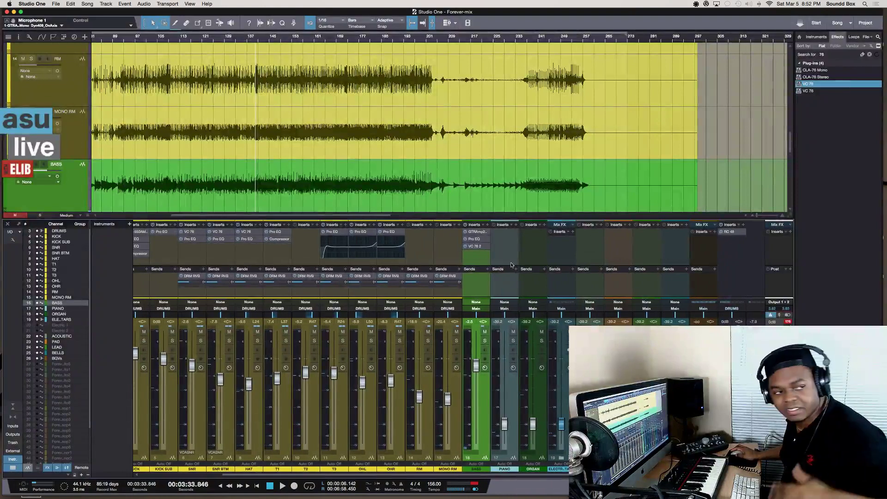
Raise the PIANO fader to about -6 dB during playback
{"action": "key", "text": "space"}
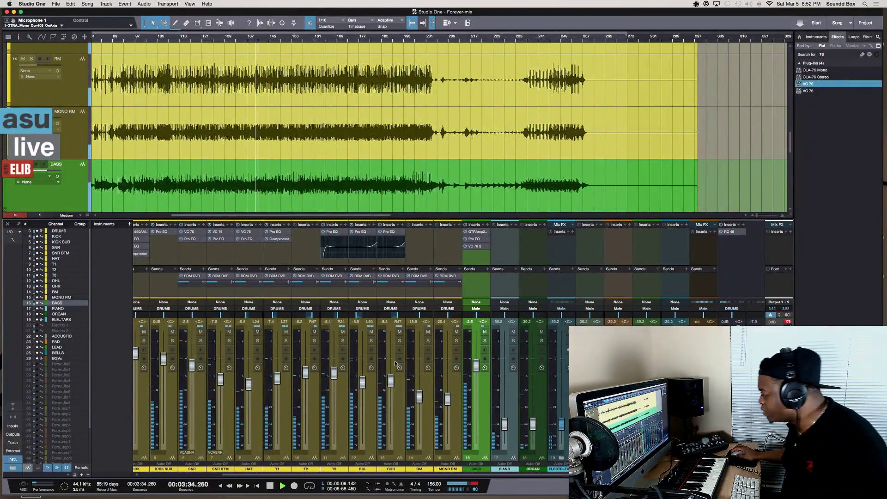
{"action": "left_click_drag", "start_coordinate": [505, 424], "coordinate": [500, 381]}
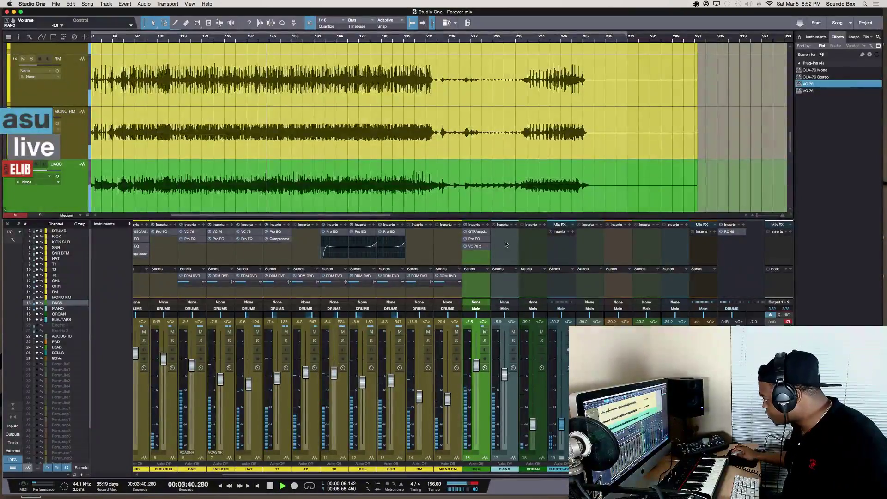
{"action": "key", "text": "space"}
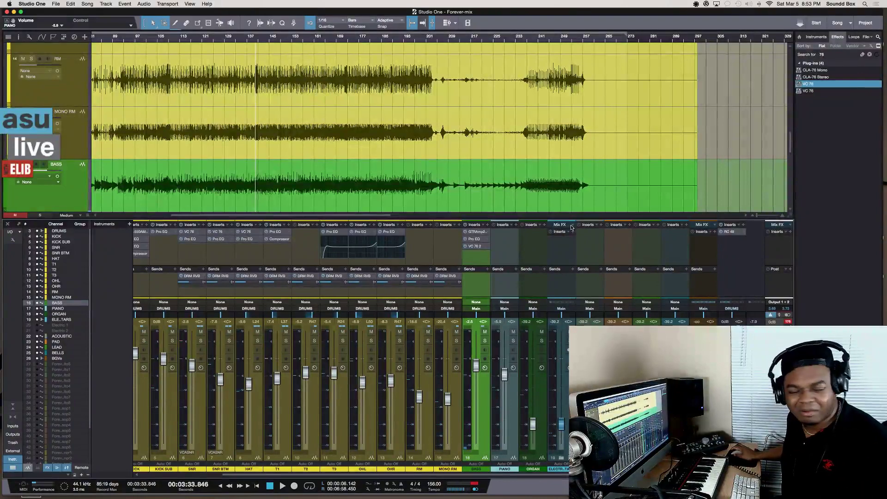
{"action": "key", "text": "space"}
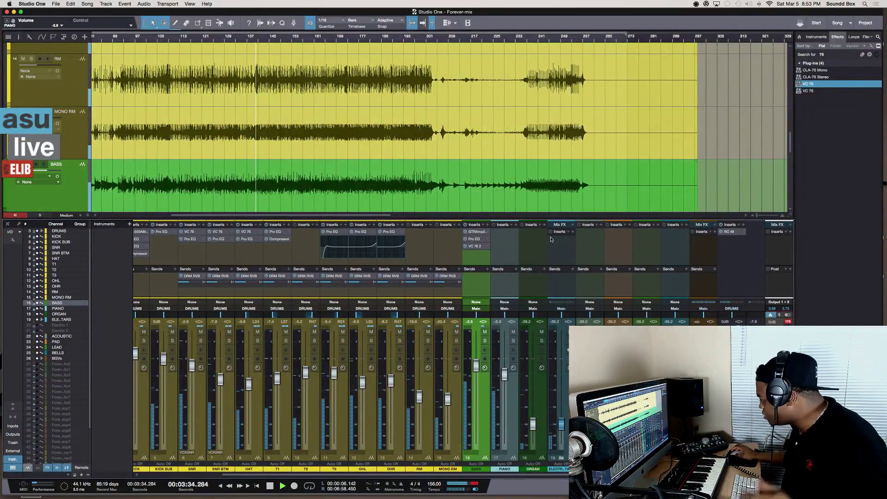
{"action": "left_click", "coordinate": [821, 54]}
{"action": "type", "text": "111"}
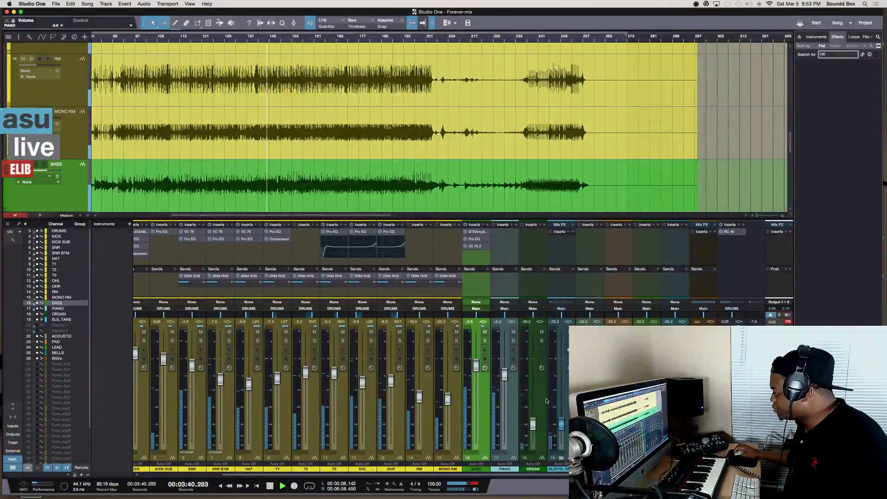
{"action": "left_click", "coordinate": [533, 292]}
{"action": "key", "text": "space"}
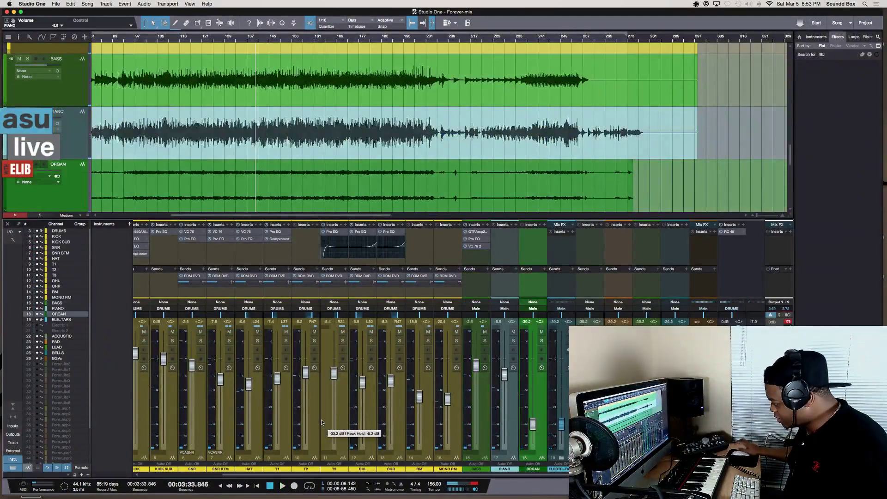
Select all mixer channels, lower their faders together by about 6 dB with OHR at -14.1 dB, and play the mix
{"action": "scroll", "coordinate": [322, 422], "scroll_direction": "left", "scroll_amount": 3}
{"action": "left_click", "coordinate": [154, 434]}
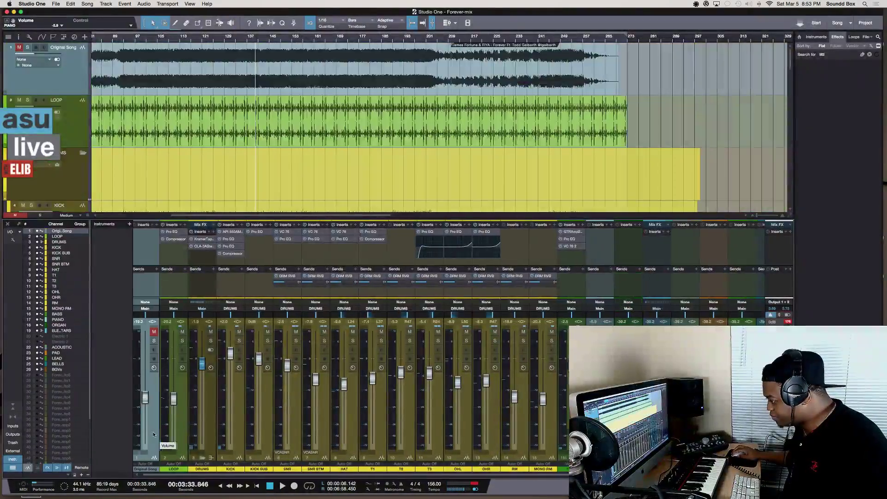
{"action": "scroll", "coordinate": [167, 433], "scroll_direction": "right", "scroll_amount": 3}
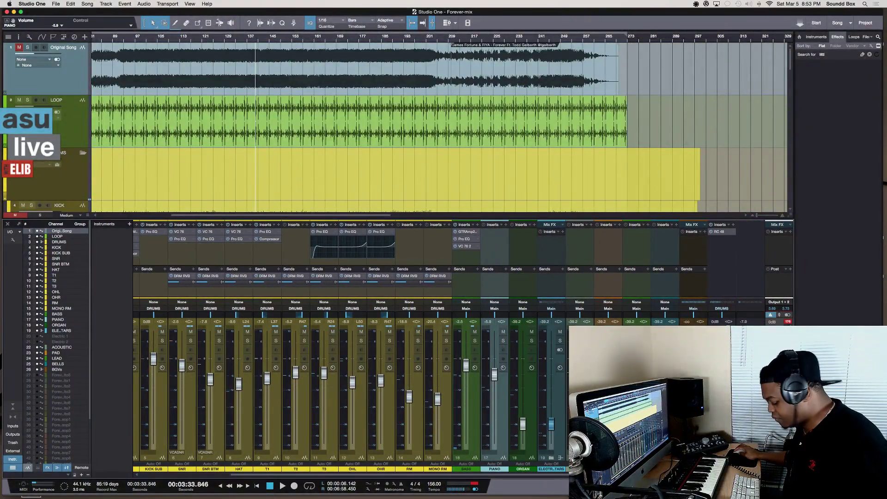
{"action": "key", "text": "super+a"}
{"action": "left_click_drag", "start_coordinate": [381, 380], "coordinate": [381, 393]}
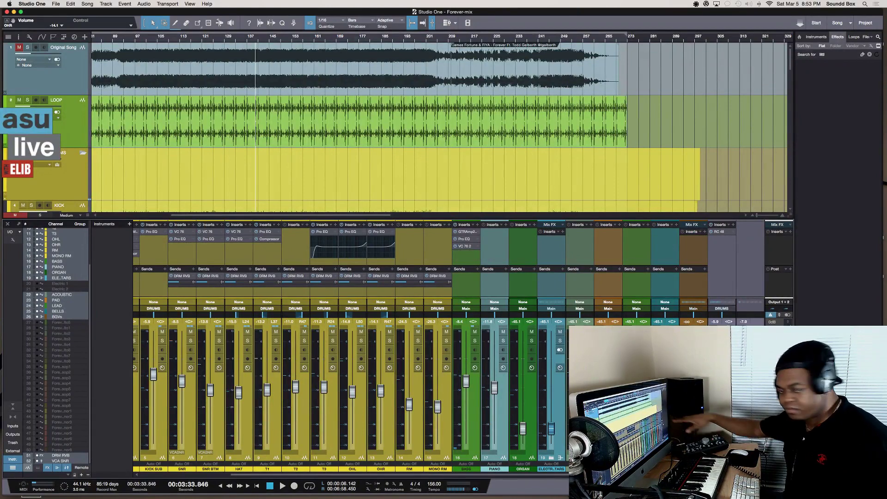
{"action": "key", "text": "space"}
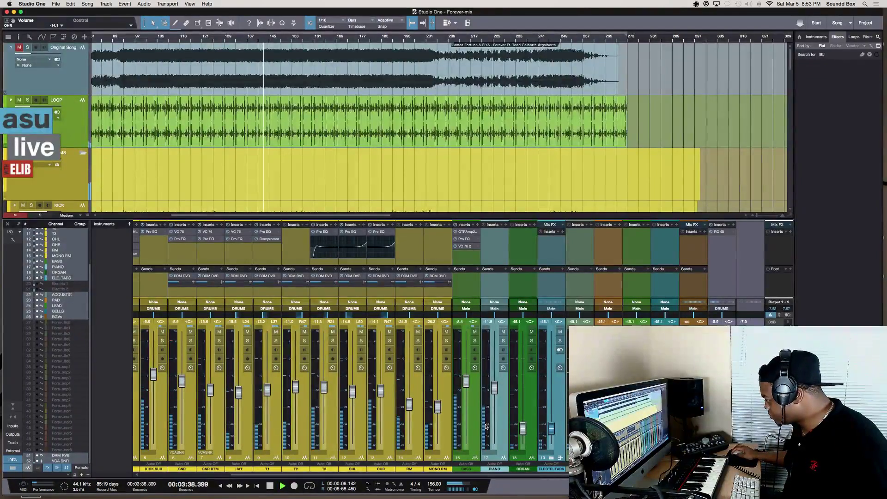
Search the effects for little and insert LittleMicroShift on the PIANO channel
{"action": "left_click", "coordinate": [501, 416]}
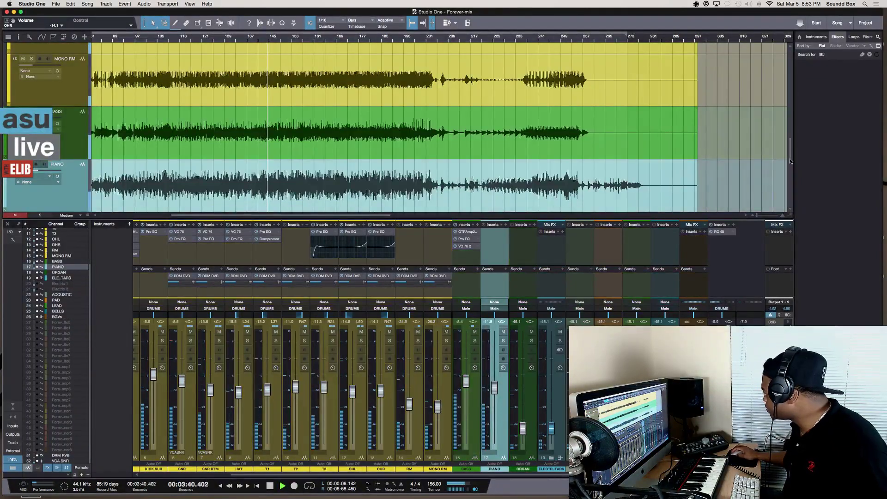
{"action": "key", "text": "space"}
{"action": "key", "text": "super+f"}
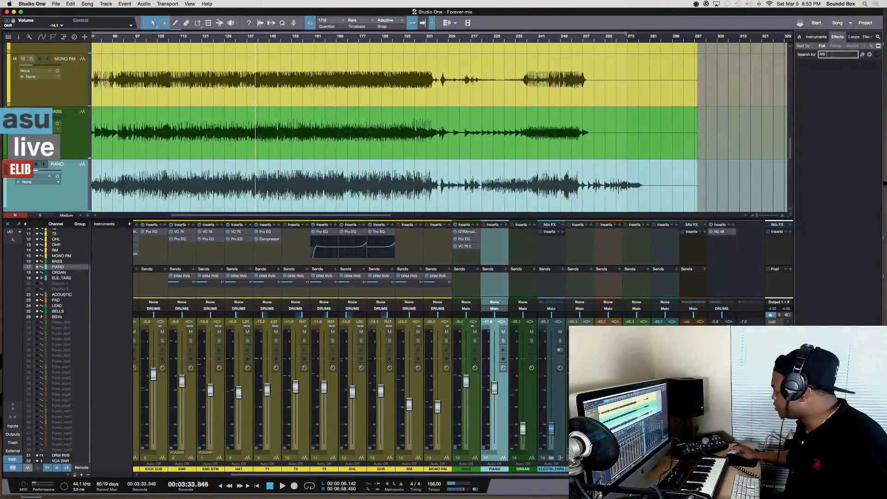
{"action": "type", "text": "little"}
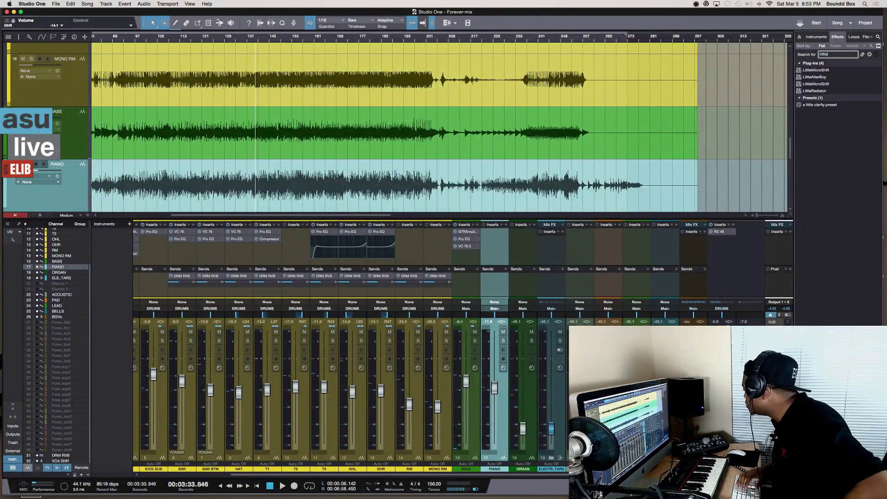
{"action": "left_click", "coordinate": [824, 71]}
{"action": "left_click_drag", "start_coordinate": [823, 71], "coordinate": [493, 234]}
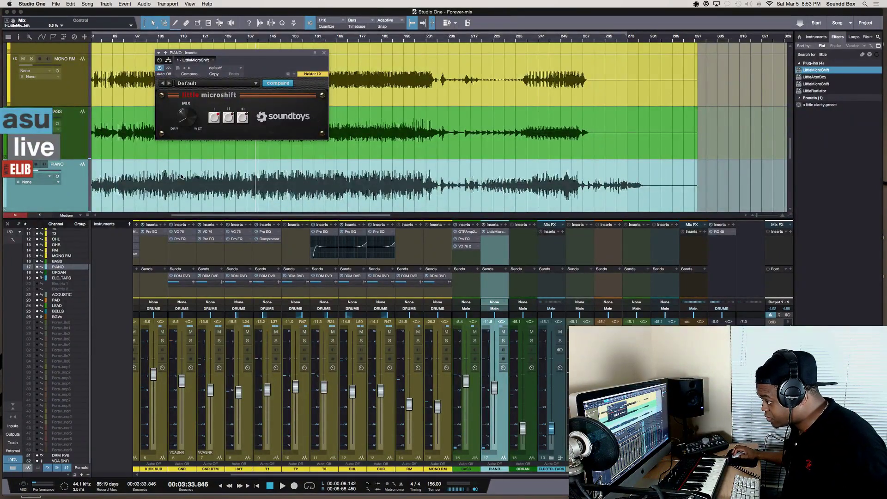
Raise the mix slightly and choose style II in PIANO's LittleMicroShift during playback
{"action": "key", "text": "space"}
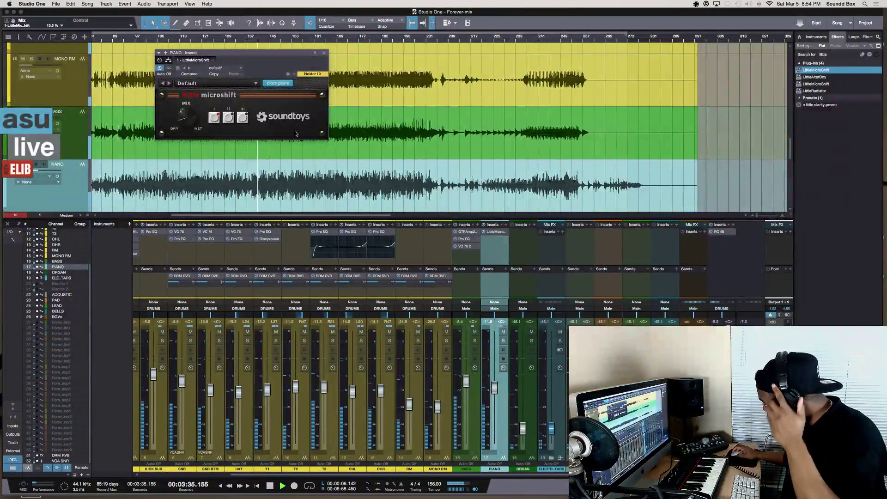
{"action": "left_click", "coordinate": [228, 117]}
{"action": "key", "text": "space"}
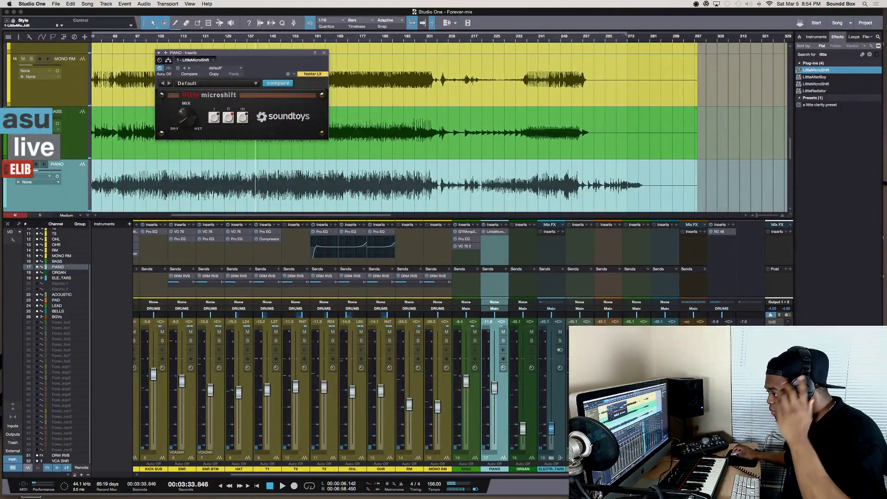
Toggle the PIANO track between stereo and mono and move the playback position to about 2:20
{"action": "left_click", "coordinate": [57, 177]}
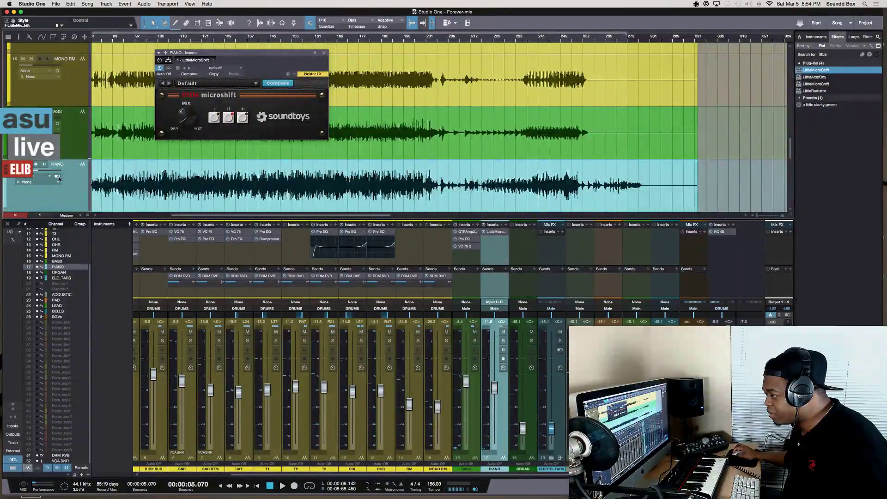
{"action": "scroll", "coordinate": [115, 176], "scroll_direction": "down", "scroll_amount": 2}
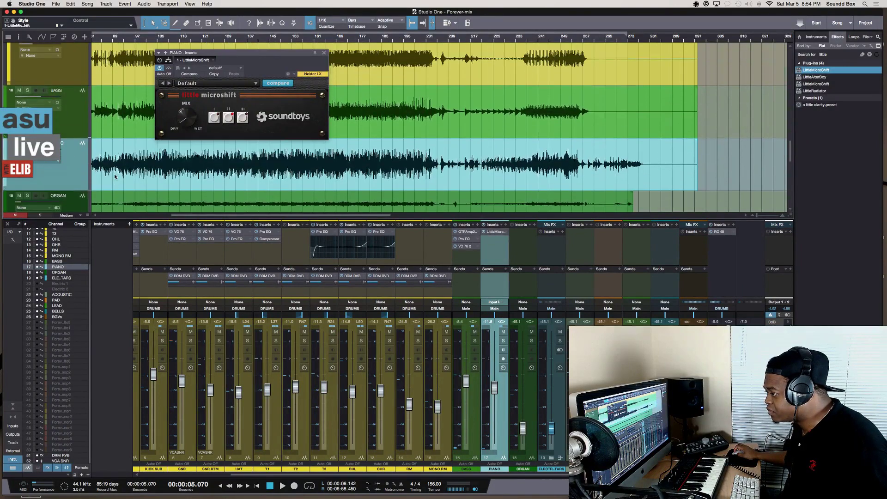
{"action": "key", "text": "space"}
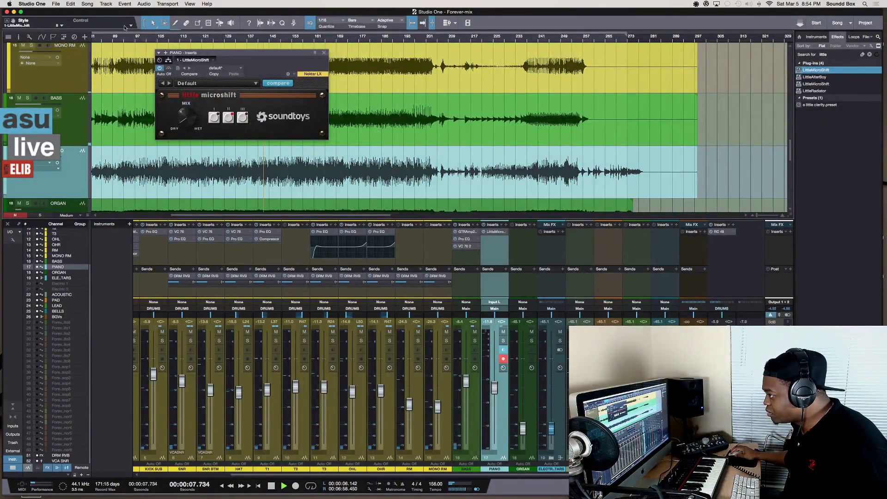
{"action": "left_click", "coordinate": [122, 39]}
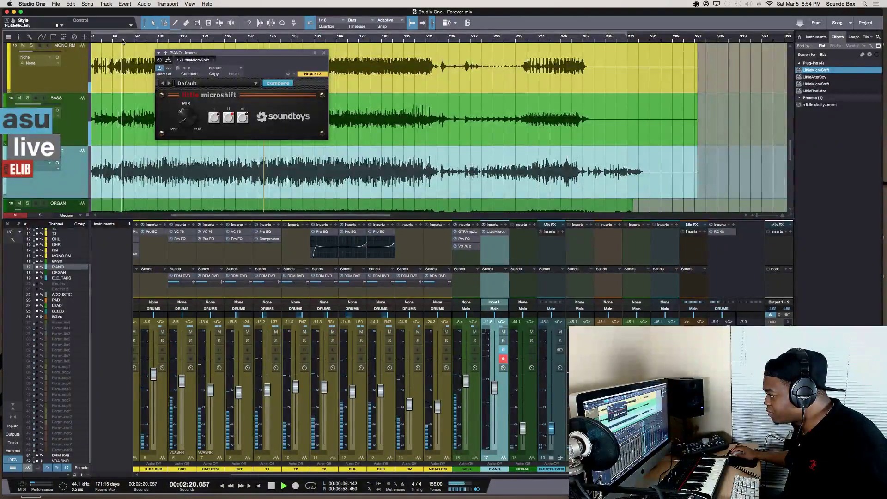
{"action": "key", "text": "space"}
Set the PIANO channel's input to None and resume playback
{"action": "left_click", "coordinate": [494, 302]}
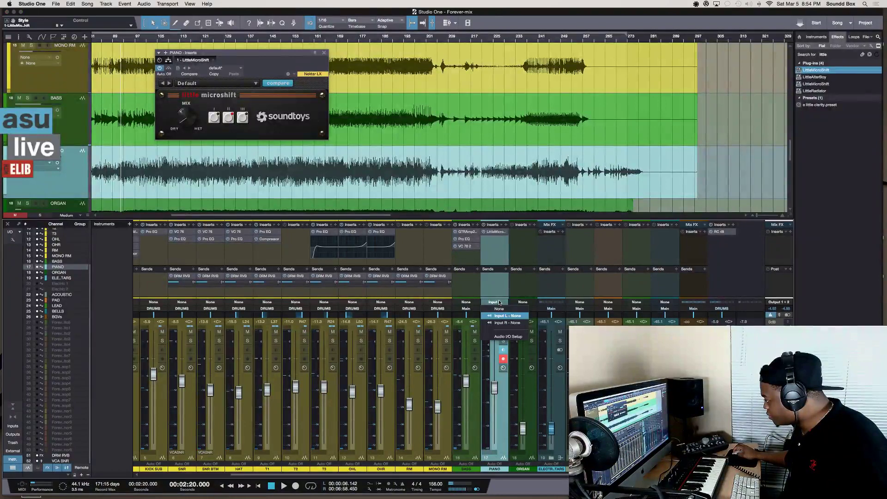
{"action": "left_click", "coordinate": [499, 308]}
{"action": "key", "text": "space"}
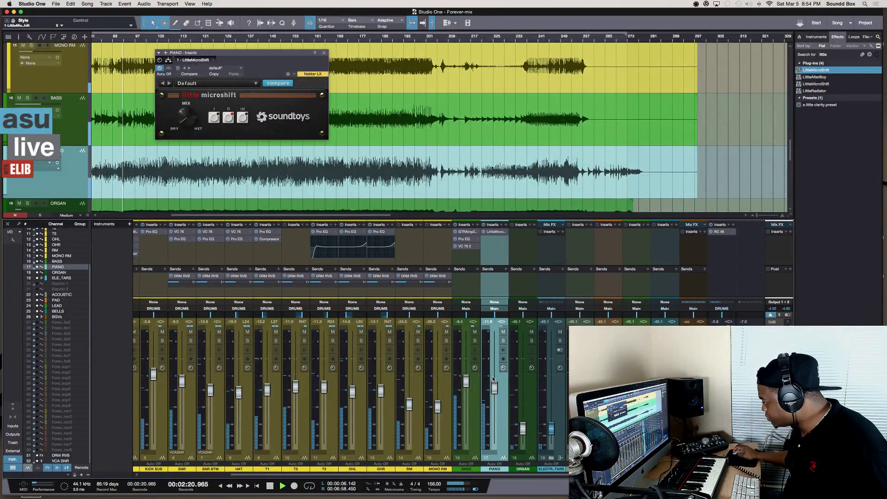
Raise the PIANO fader to about -8 dB and set the LittleMicroShift mix to 10 % while comparing the effect during playback
{"action": "left_click_drag", "start_coordinate": [494, 378], "coordinate": [493, 373]}
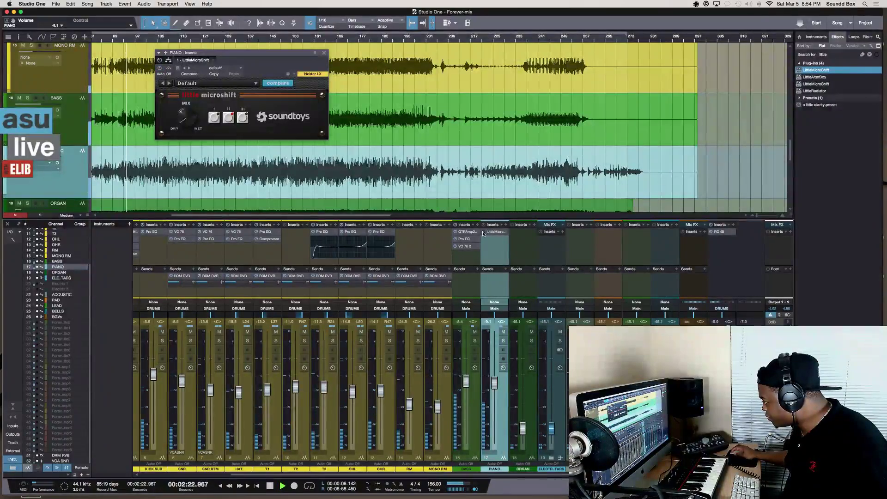
{"action": "key", "text": "space"}
{"action": "key", "text": "space"}
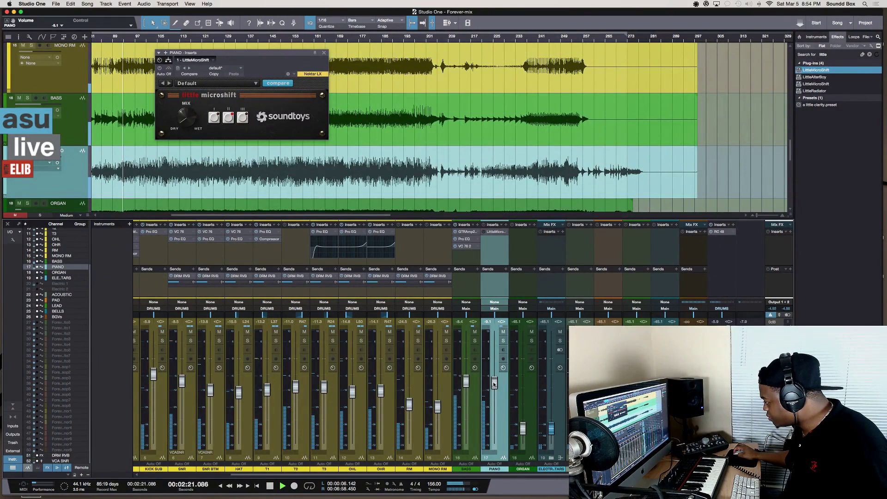
{"action": "left_click_drag", "start_coordinate": [494, 384], "coordinate": [493, 382]}
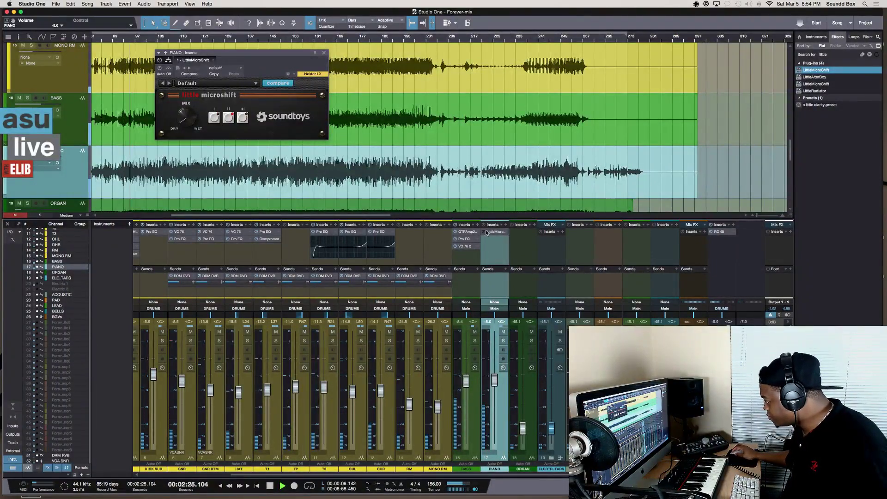
{"action": "left_click", "coordinate": [160, 68]}
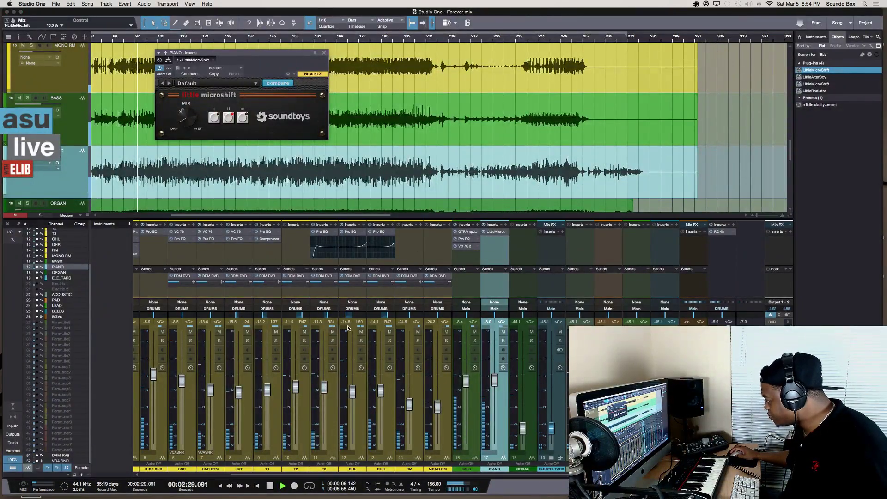
{"action": "key", "text": "space"}
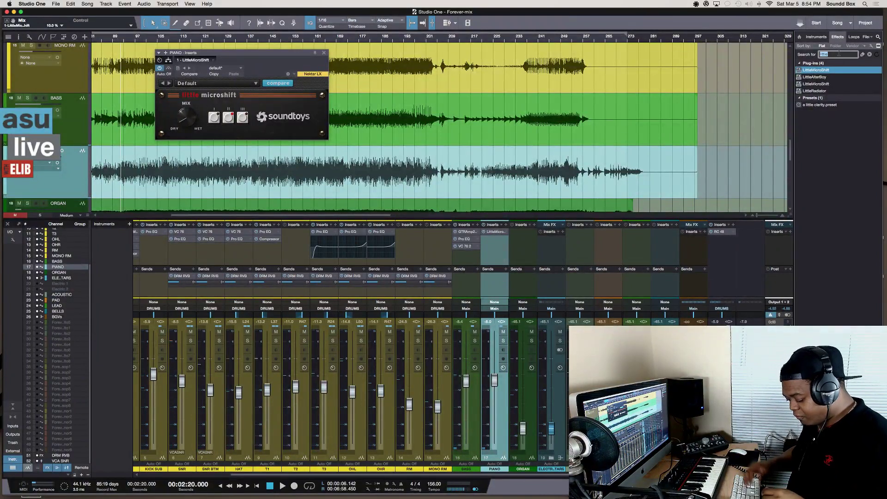
Search the effects for rc 48 and insert the RC 48 reverb after LittleMicroShift on the PIANO channel
{"action": "type", "text": "rc"}
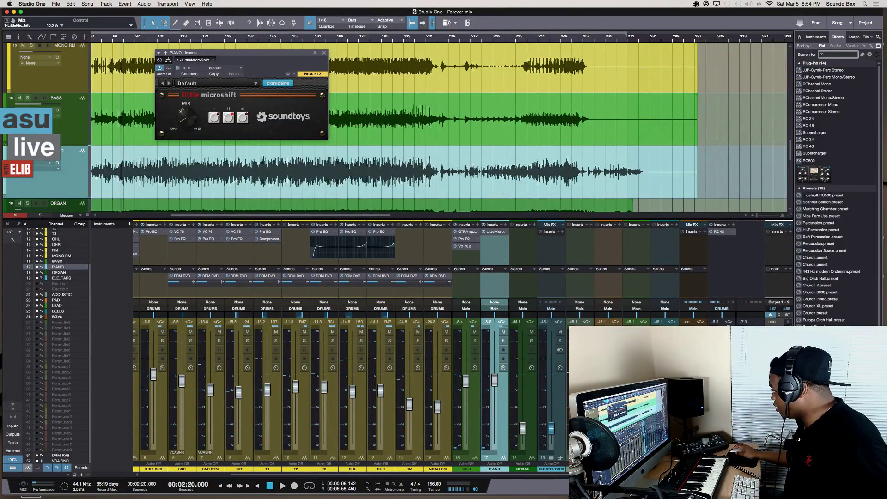
{"action": "type", "text": " 48"}
{"action": "left_click_drag", "start_coordinate": [824, 72], "coordinate": [497, 245]}
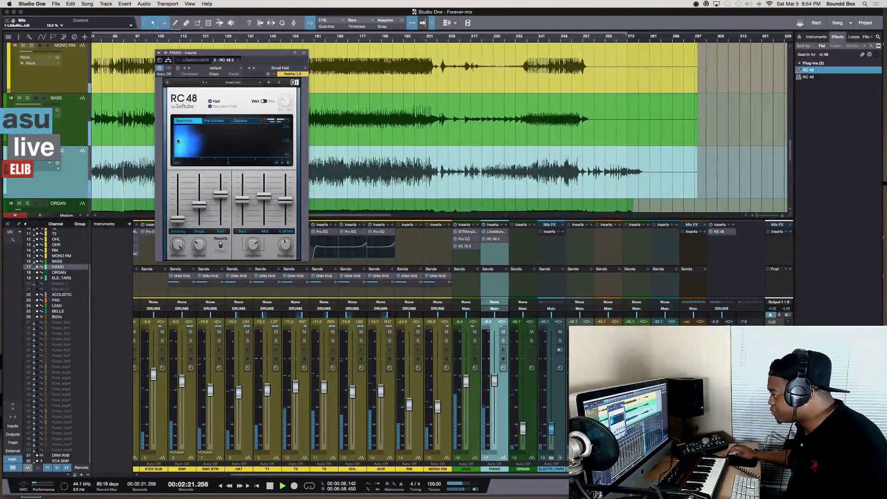
Switch PIANO's RC 48 from Wet to Mix and set the mix to about 7 %
{"action": "left_click", "coordinate": [264, 102]}
{"action": "left_click_drag", "start_coordinate": [285, 101], "coordinate": [282, 103]}
{"action": "key", "text": "space"}
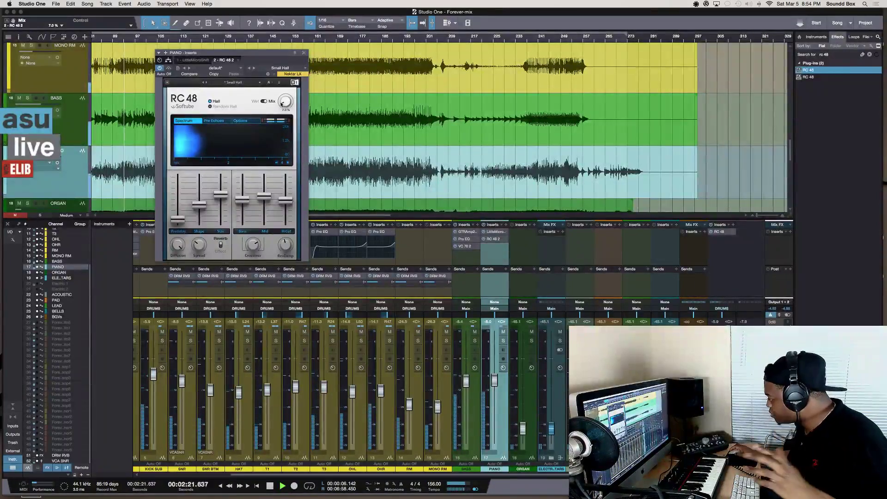
Lower the PIANO fader to about -13 dB and compare LittleMicroShift bypassed and active during playback
{"action": "left_click_drag", "start_coordinate": [497, 382], "coordinate": [493, 390]}
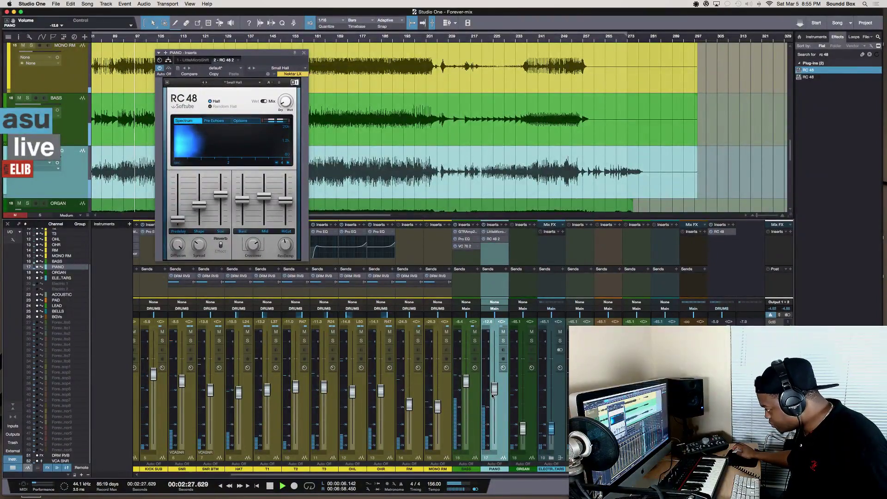
{"action": "left_click", "coordinate": [493, 232]}
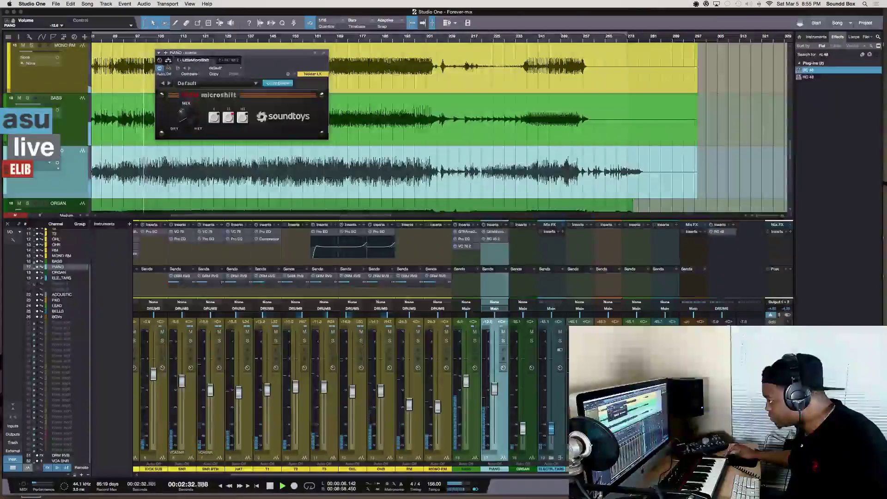
{"action": "left_click", "coordinate": [158, 68]}
{"action": "key", "text": "space"}
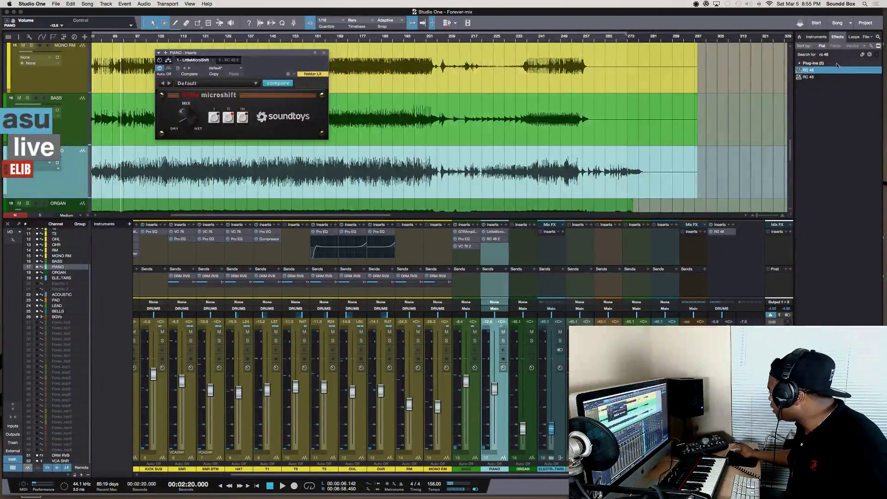
Search the effects for comp and insert the Compressor after the RC 48 on the PIANO channel
{"action": "left_click", "coordinate": [845, 56]}
{"action": "type", "text": "comp"}
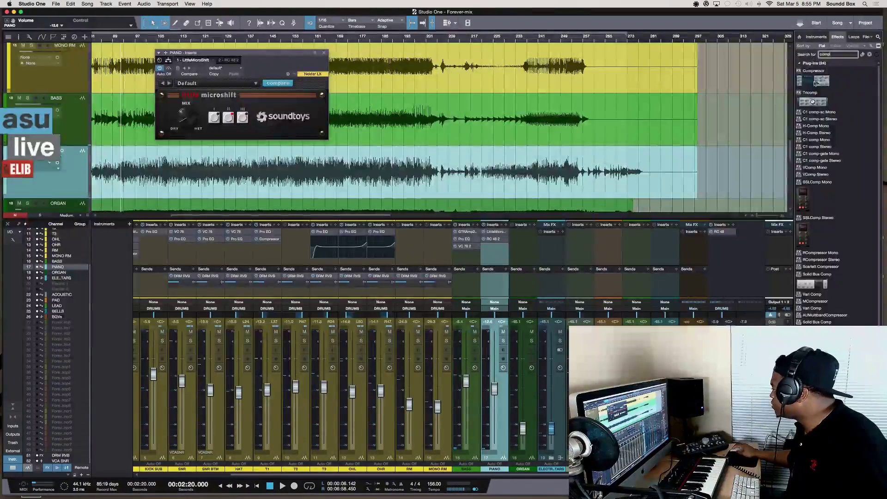
{"action": "left_click_drag", "start_coordinate": [813, 71], "coordinate": [495, 251]}
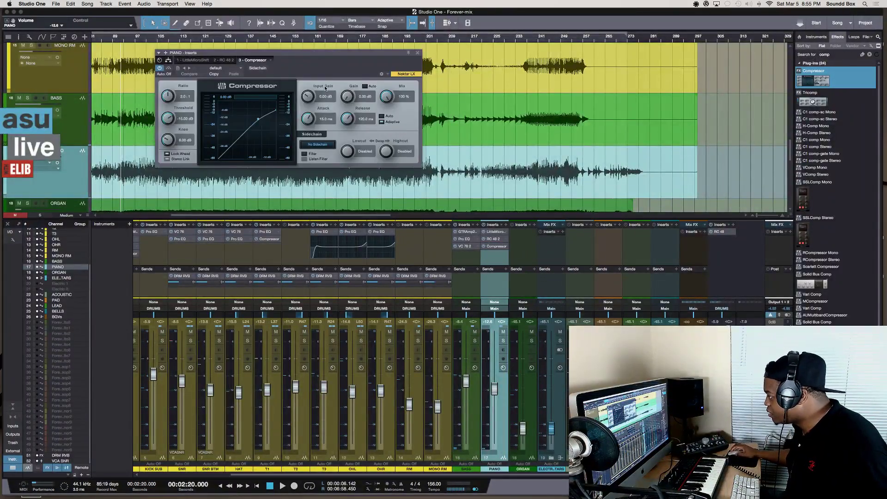
Load the Warm Piano instrument preset in PIANO's Compressor and start playback
{"action": "left_click", "coordinate": [215, 67]}
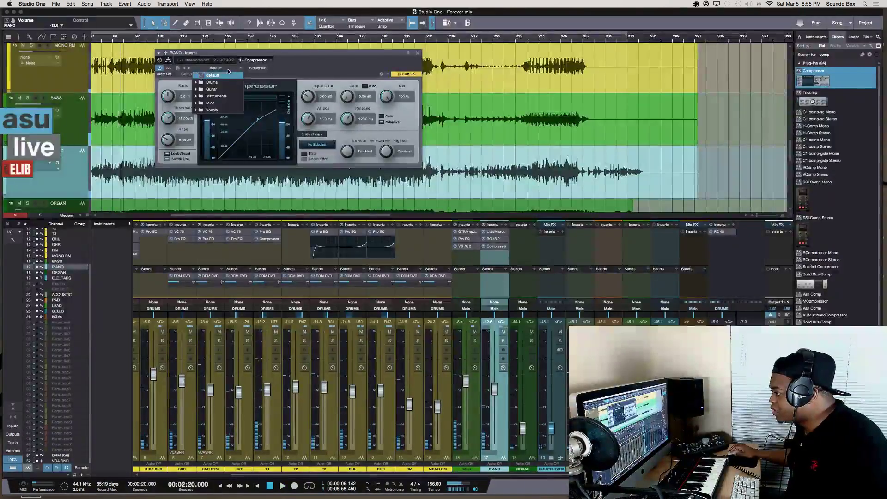
{"action": "left_click", "coordinate": [222, 97]}
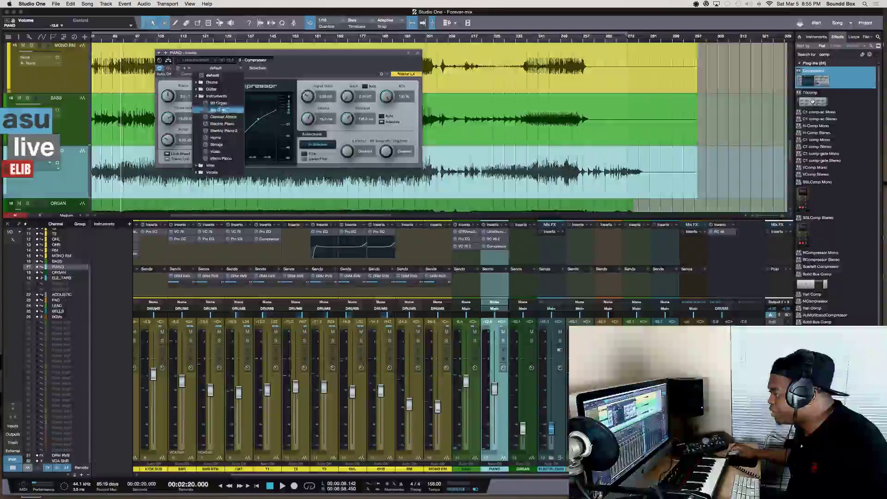
{"action": "left_click", "coordinate": [226, 159]}
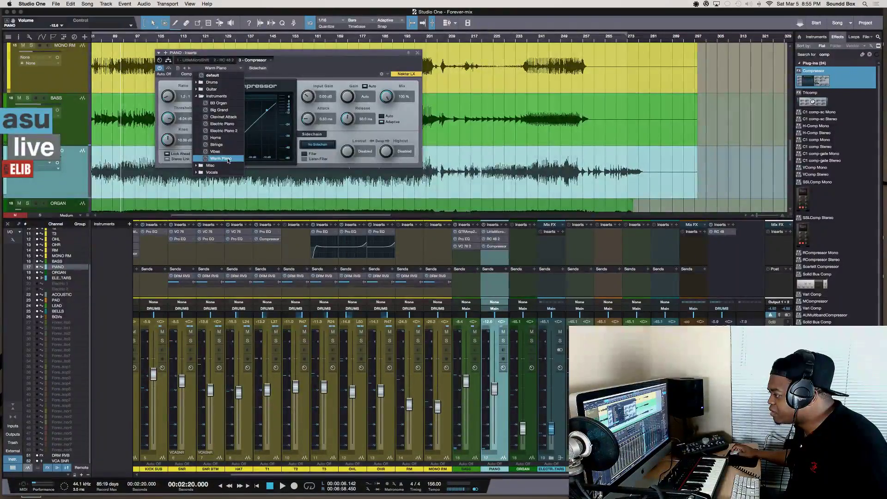
{"action": "key", "text": "space"}
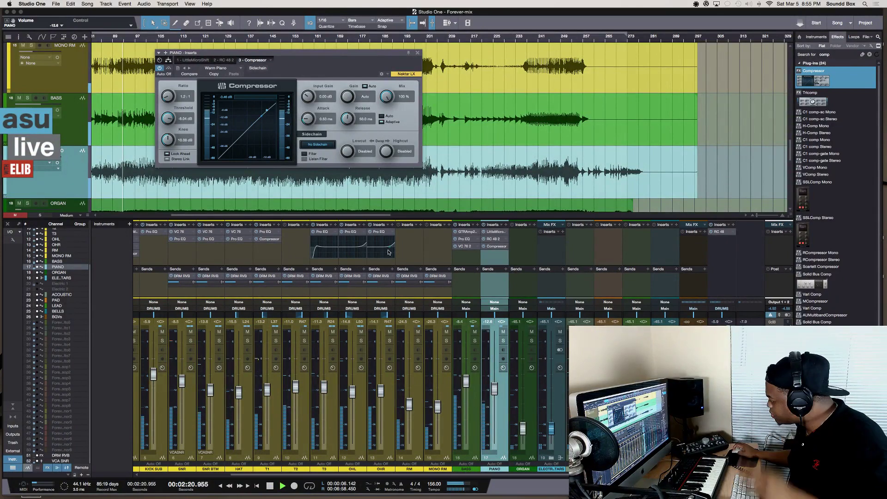
Raise the PIANO fader slightly and set its Compressor's attack to about 3.74 ms
{"action": "left_click_drag", "start_coordinate": [493, 389], "coordinate": [493, 391]}
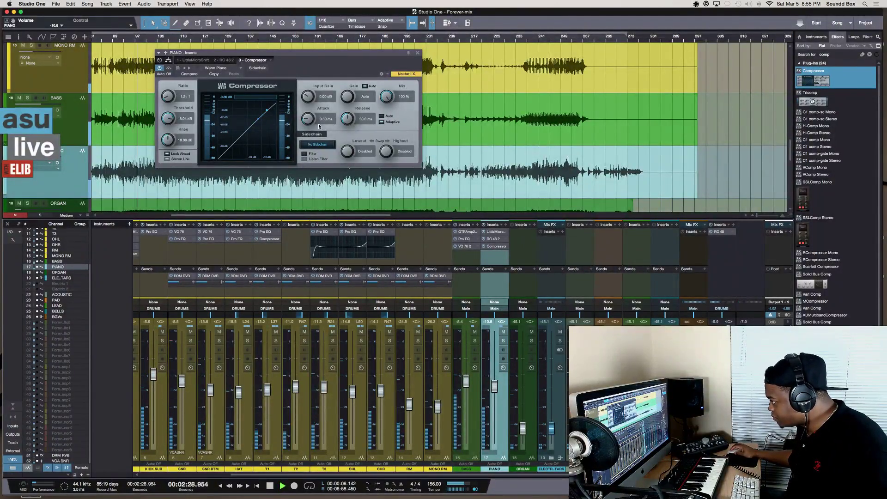
{"action": "left_click_drag", "start_coordinate": [320, 126], "coordinate": [319, 121]}
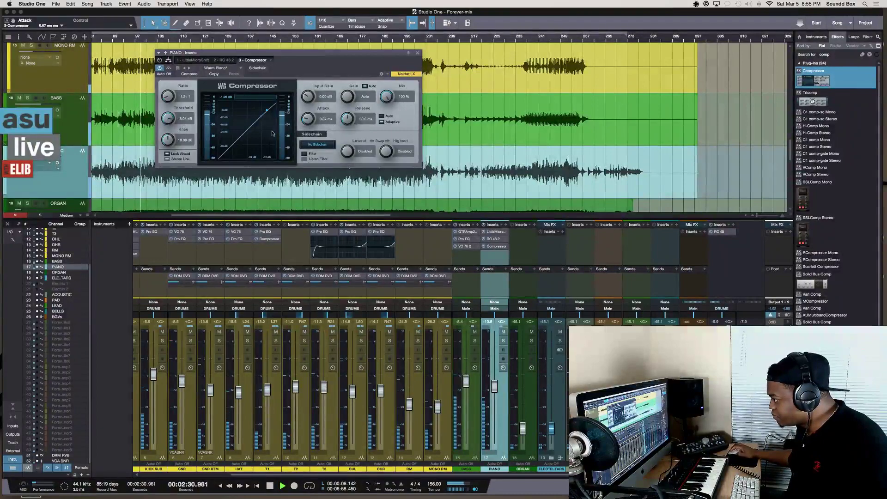
{"action": "left_click_drag", "start_coordinate": [308, 119], "coordinate": [307, 112]}
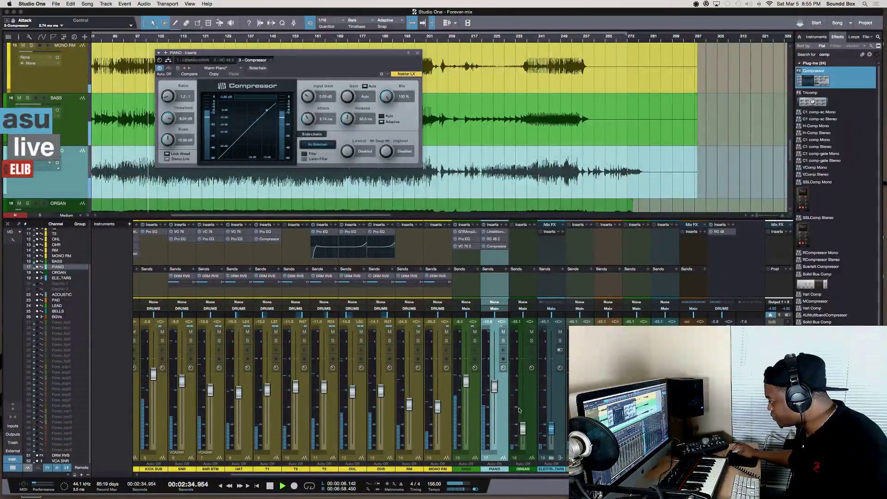
Pan the ORGAN channel to R21 and raise its fader to about -27 dB
{"action": "left_click_drag", "start_coordinate": [524, 320], "coordinate": [531, 320]}
{"action": "left_click_drag", "start_coordinate": [523, 429], "coordinate": [523, 406]}
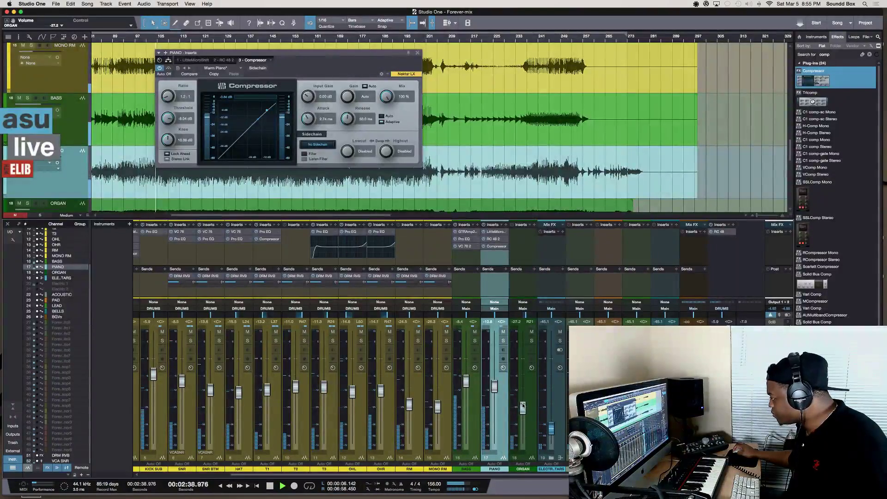
Copy LittleMicroShift and the RC 48 from PIANO to ORGAN, raising the ORGAN fader to about -1.8 dB
{"action": "left_click_drag", "start_coordinate": [498, 234], "coordinate": [517, 235]}
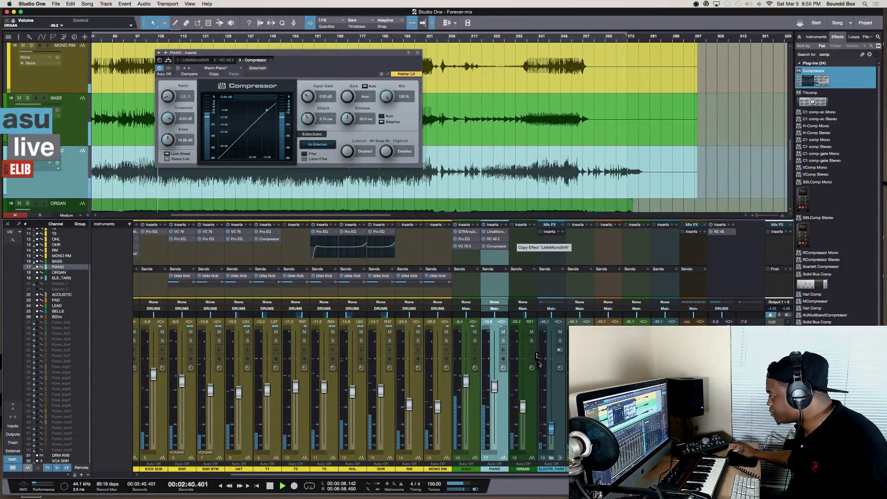
{"action": "left_click_drag", "start_coordinate": [524, 412], "coordinate": [524, 367]}
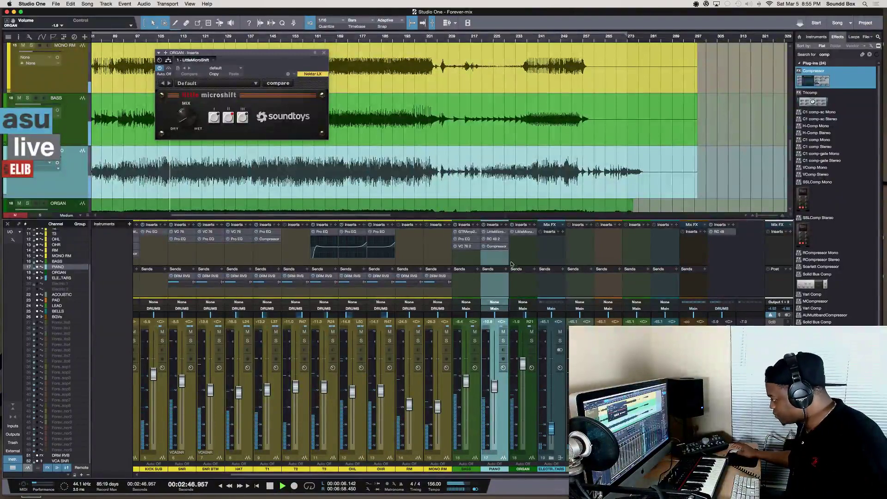
{"action": "left_click_drag", "start_coordinate": [497, 241], "coordinate": [524, 242]}
Lower the ORGAN fader to about -4 dB and pan the channel to R34
{"action": "left_click_drag", "start_coordinate": [523, 364], "coordinate": [523, 368]}
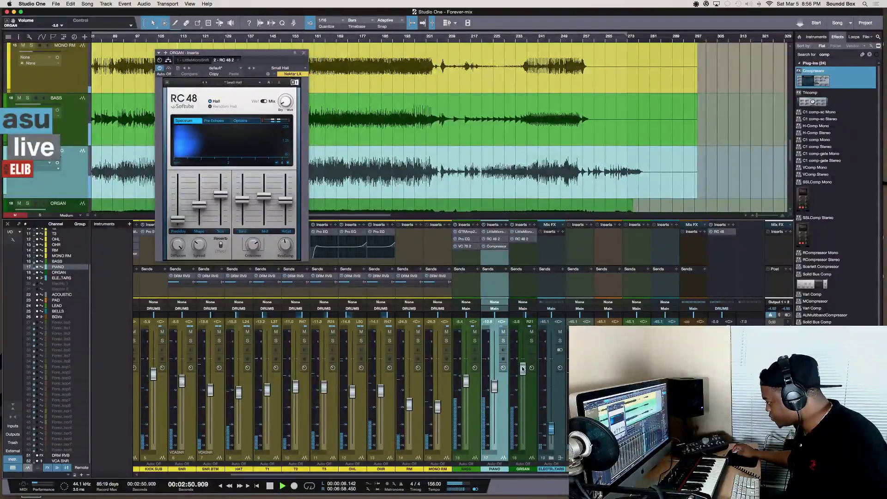
{"action": "left_click_drag", "start_coordinate": [524, 315], "coordinate": [529, 316]}
{"action": "left_click_drag", "start_coordinate": [522, 368], "coordinate": [523, 370]}
{"action": "key", "text": "space"}
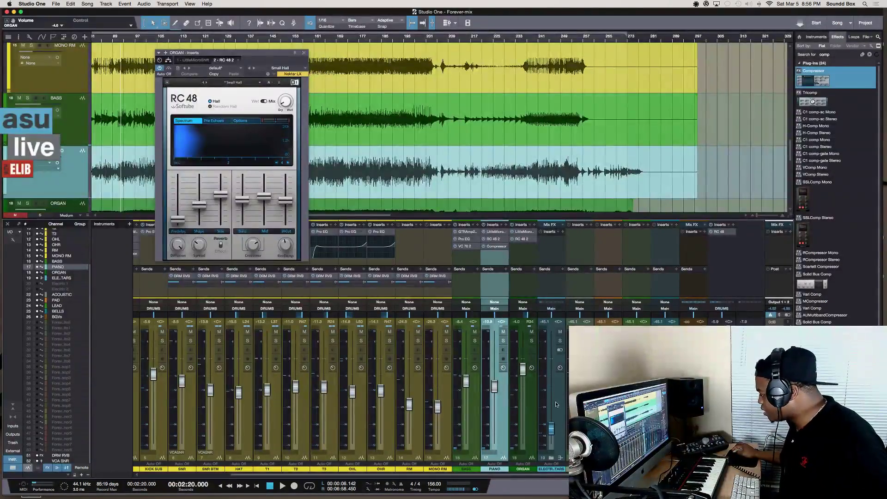
{"action": "left_click_drag", "start_coordinate": [236, 55], "coordinate": [379, 105]}
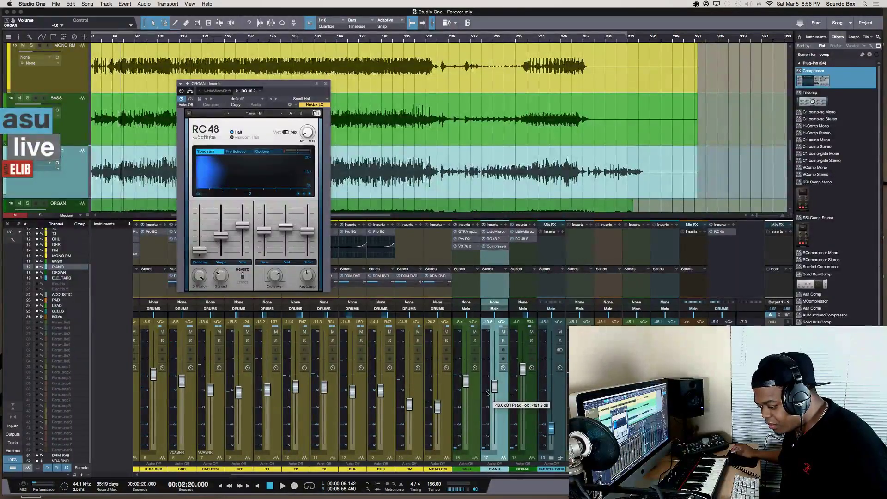
Play the mix briefly, raise the ELECTRIC GUITARS fader to about -18 dB and open that channel's inserts
{"action": "key", "text": "space"}
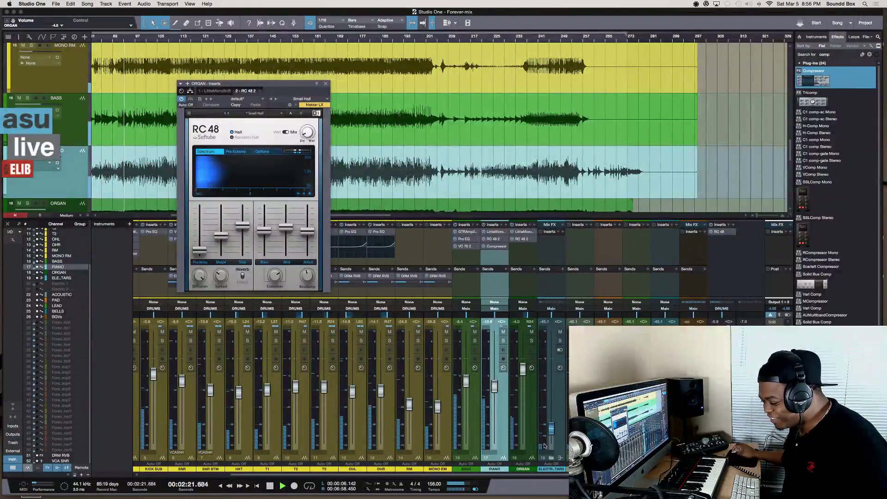
{"action": "key", "text": "space"}
{"action": "left_click_drag", "start_coordinate": [551, 418], "coordinate": [551, 395]}
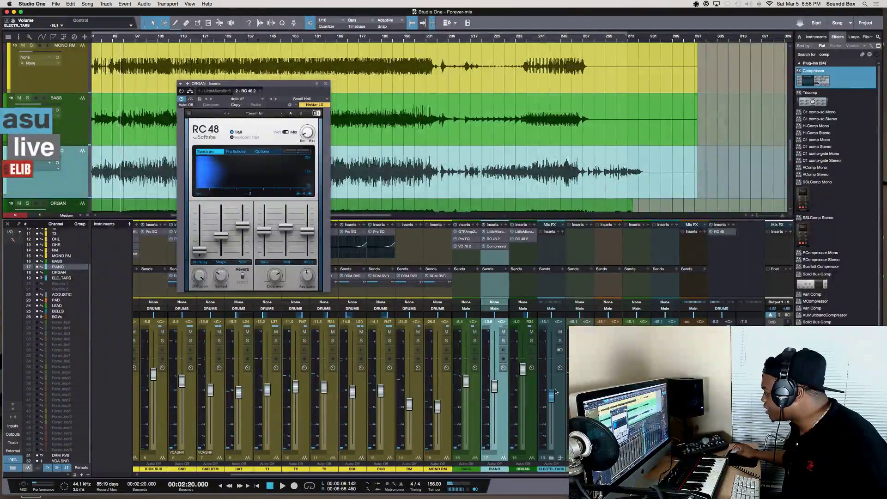
{"action": "left_click", "coordinate": [544, 245]}
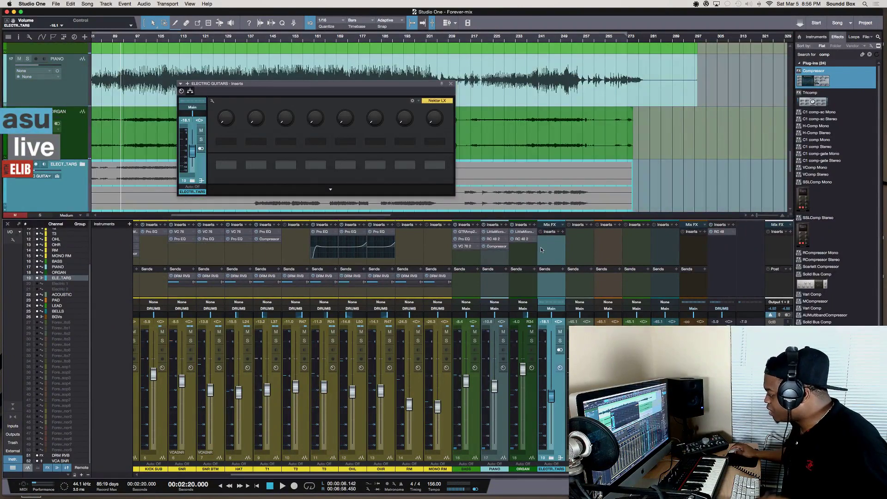
{"action": "left_click", "coordinate": [558, 232]}
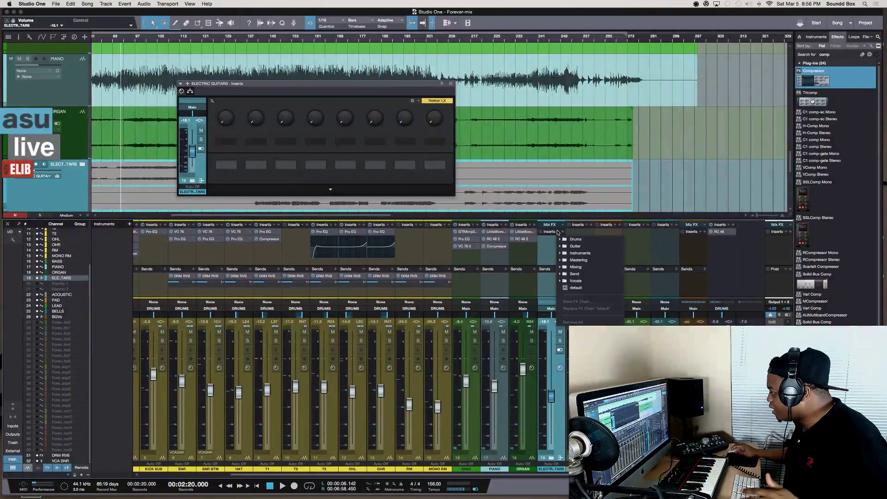
{"action": "left_click", "coordinate": [560, 247]}
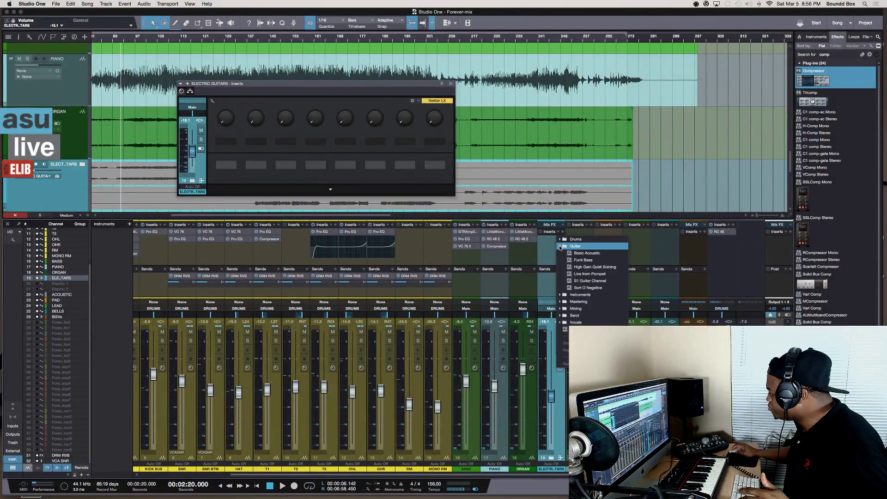
{"action": "left_click", "coordinate": [543, 246]}
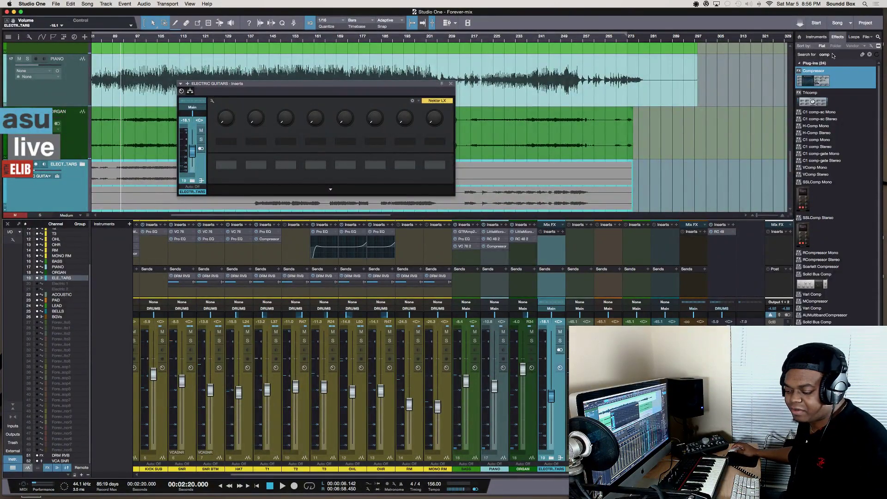
Search the effects for repl and insert the Replika delay on the ELECTRIC GUITARS channel
{"action": "left_click", "coordinate": [878, 37]}
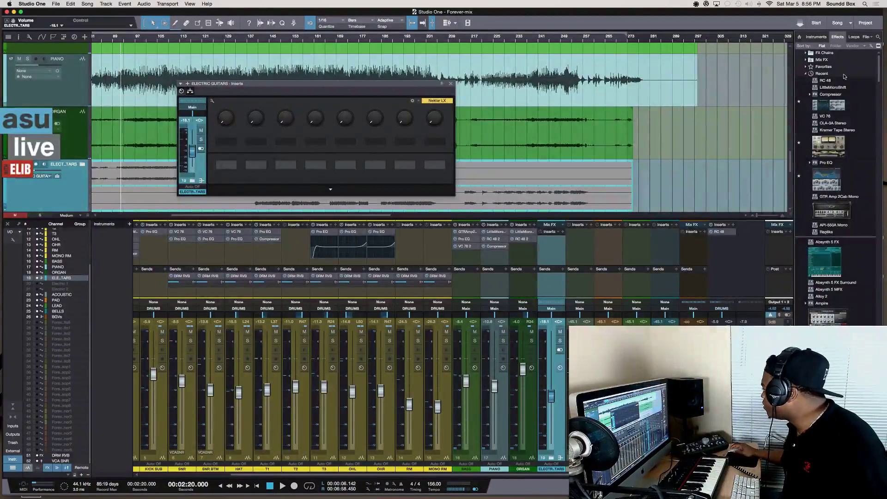
{"action": "left_click", "coordinate": [879, 37]}
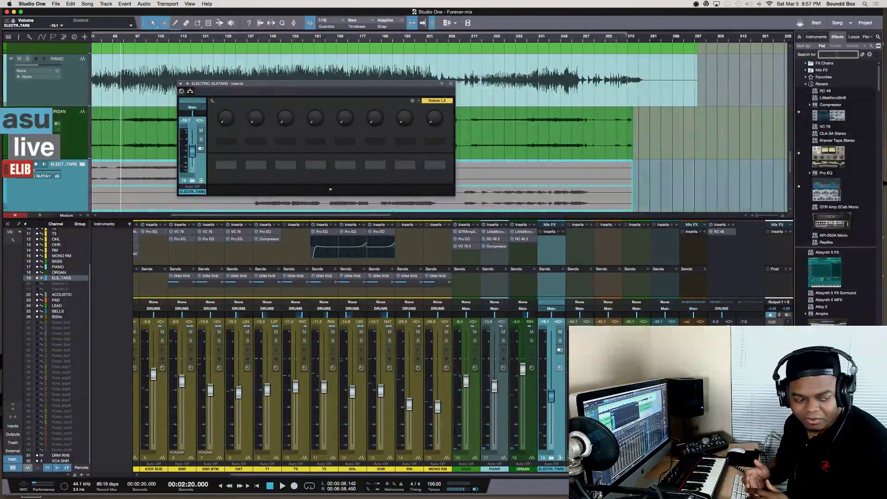
{"action": "type", "text": "repl"}
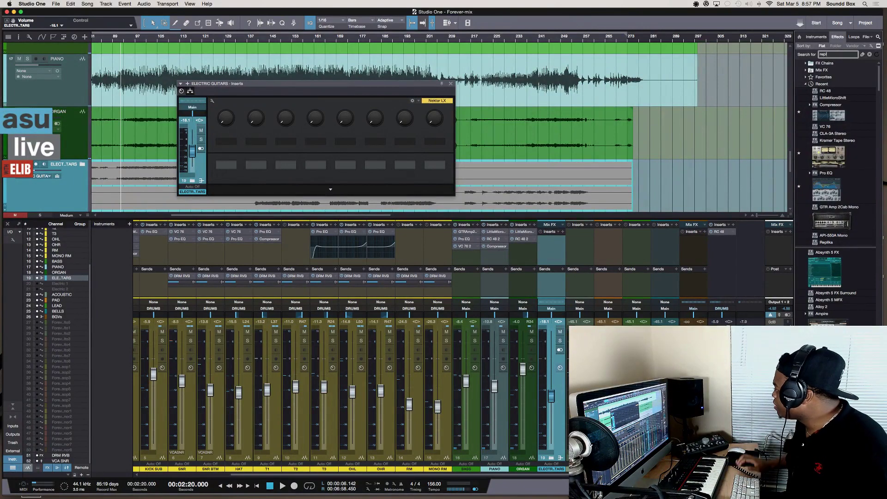
{"action": "left_click_drag", "start_coordinate": [817, 71], "coordinate": [562, 259]}
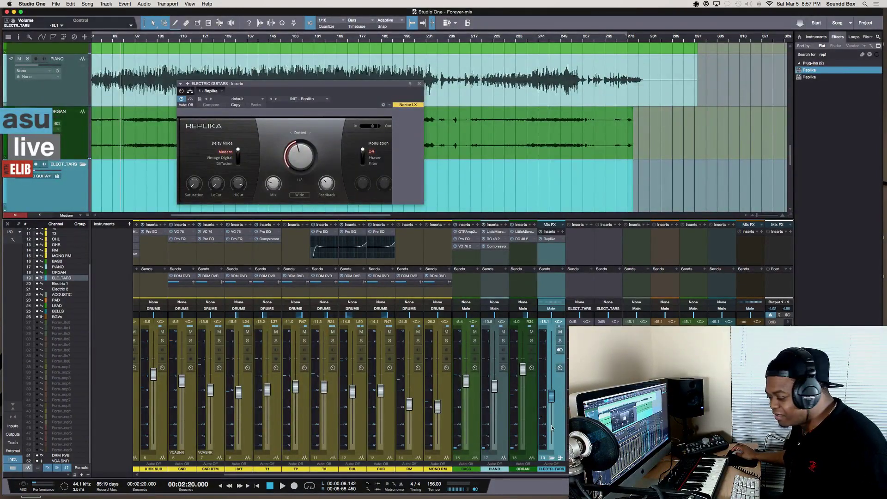
Solo ELECTRIC GUITARS during playback and raise its fader to about -2.7 dB
{"action": "key", "text": "space"}
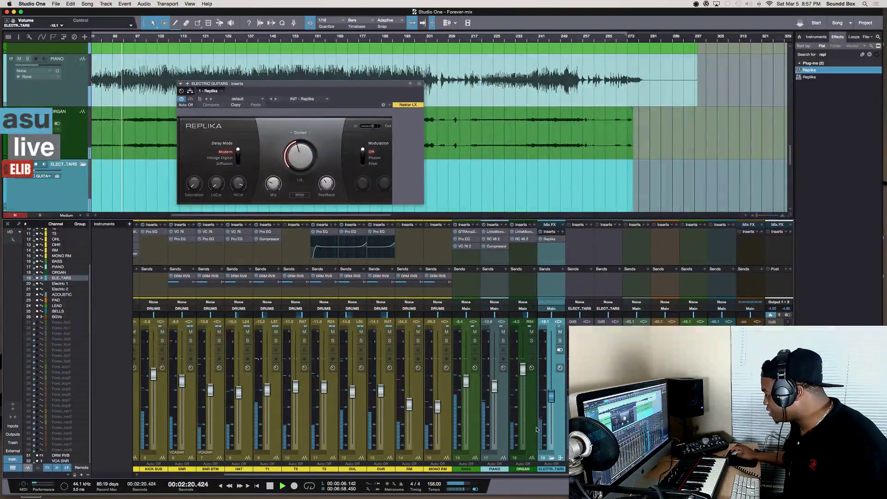
{"action": "left_click", "coordinate": [559, 340]}
{"action": "left_click_drag", "start_coordinate": [551, 398], "coordinate": [547, 368]}
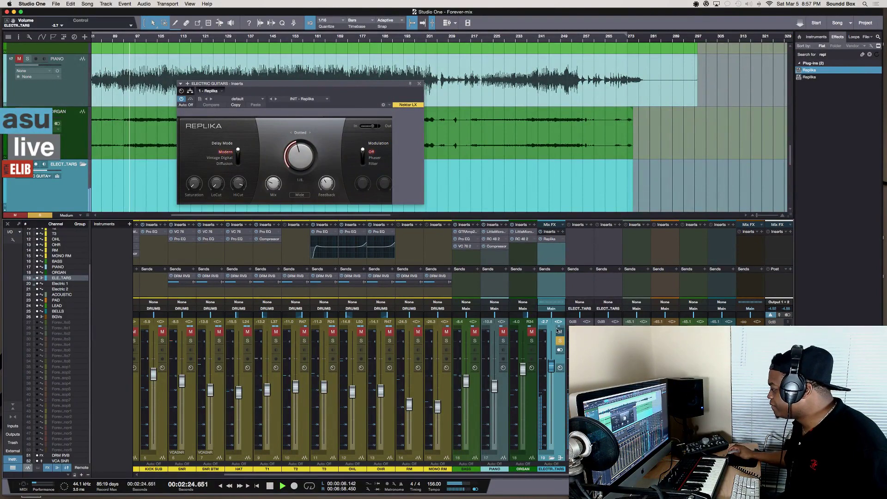
Compare Replika bypassed and active on the soloed ELECTRIC GUITARS channel, ending playback
{"action": "left_click", "coordinate": [540, 239]}
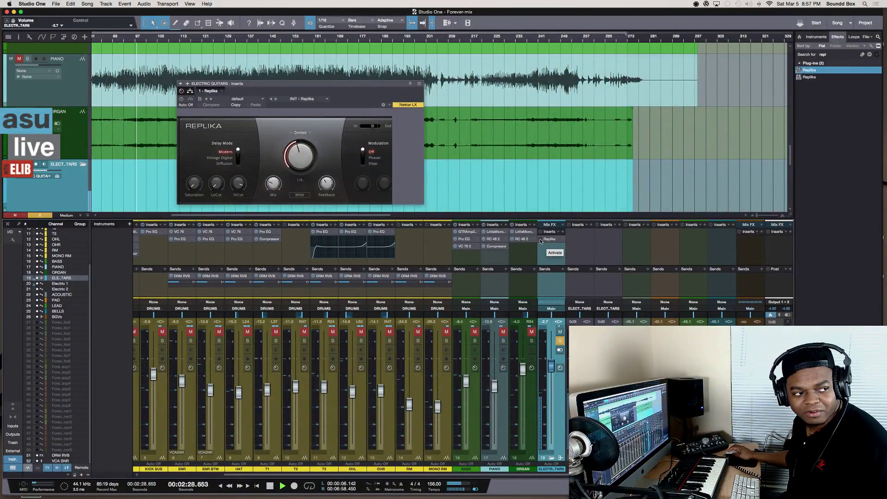
{"action": "left_click", "coordinate": [541, 239]}
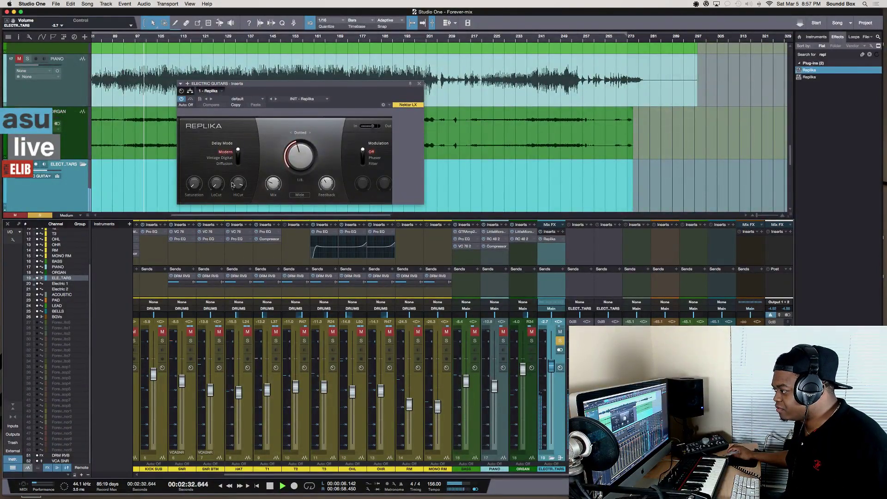
{"action": "key", "text": "space"}
Reduce Replika's mix to 91% / 9% and audition the delay on the electric guitars
{"action": "left_click_drag", "start_coordinate": [273, 184], "coordinate": [273, 188]}
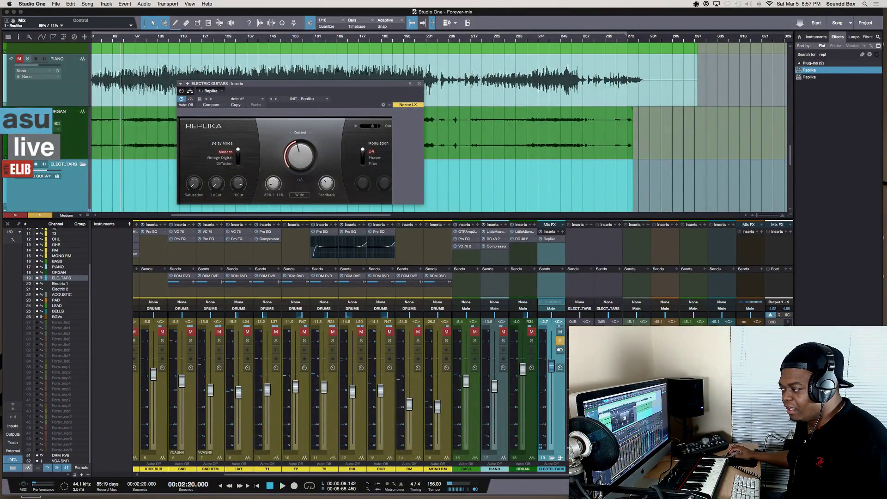
{"action": "key", "text": "space"}
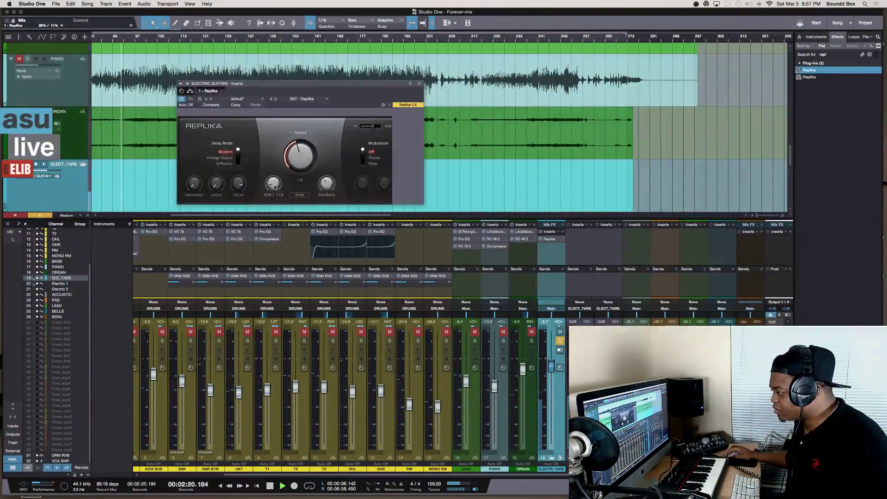
{"action": "key", "text": "space"}
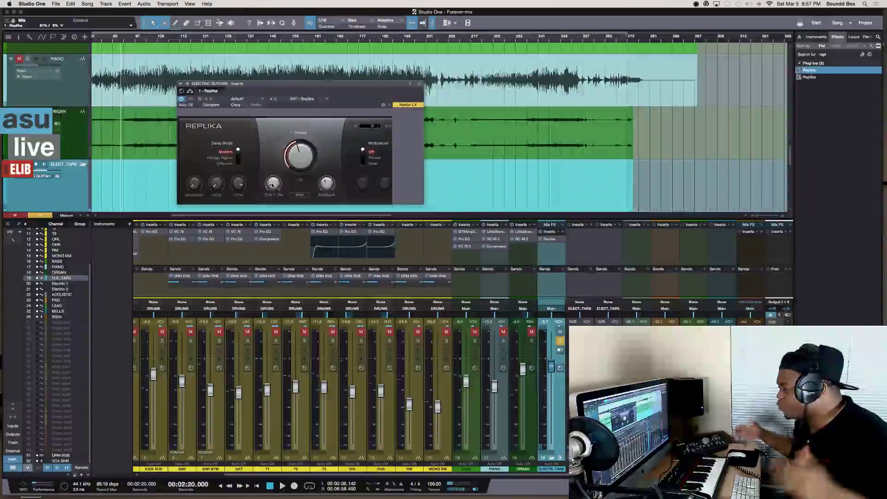
{"action": "key", "text": "space"}
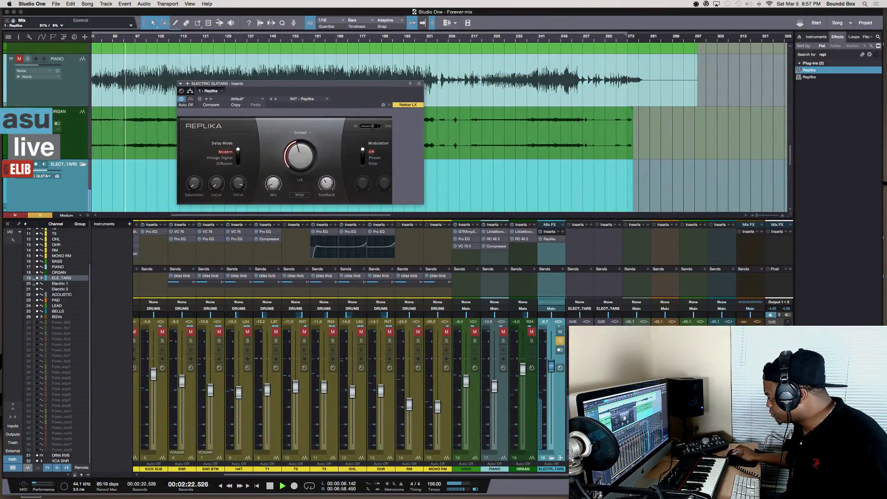
Pan Electric 1 to the left and Electric 2 to the right, and close the Electric 1 insert window
{"action": "left_click_drag", "start_coordinate": [583, 317], "coordinate": [610, 319]}
{"action": "key", "text": "space"}
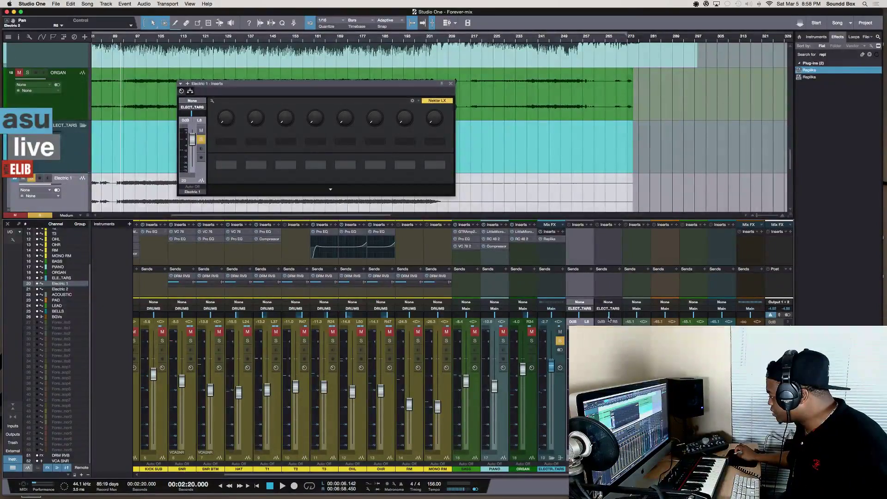
{"action": "left_click", "coordinate": [450, 83]}
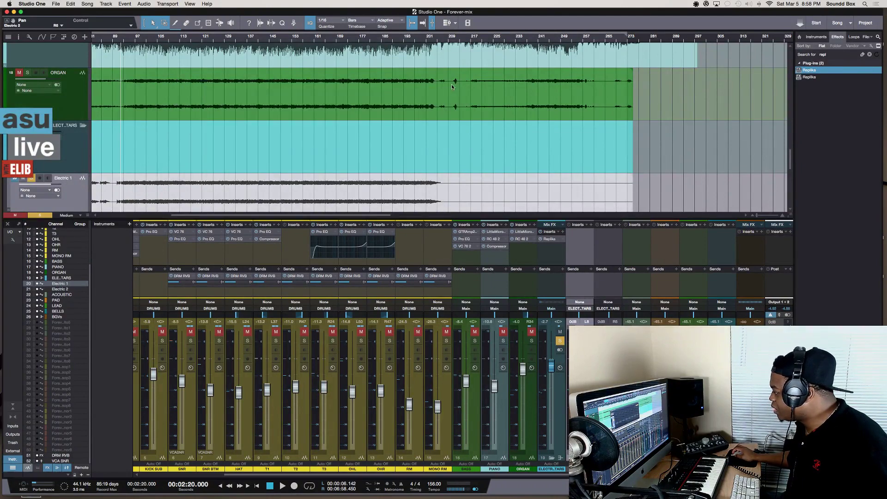
Change the ELECTRIC GUITARS track color to purple
{"action": "left_click", "coordinate": [553, 468]}
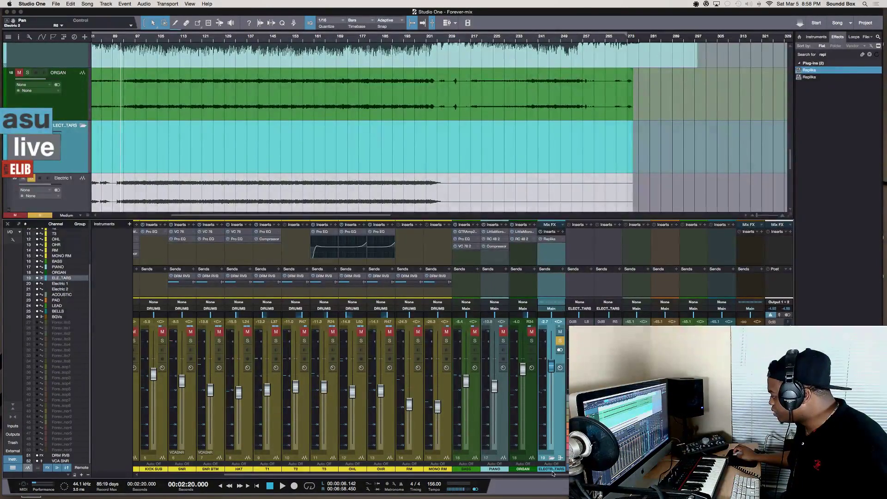
{"action": "left_click", "coordinate": [203, 154]}
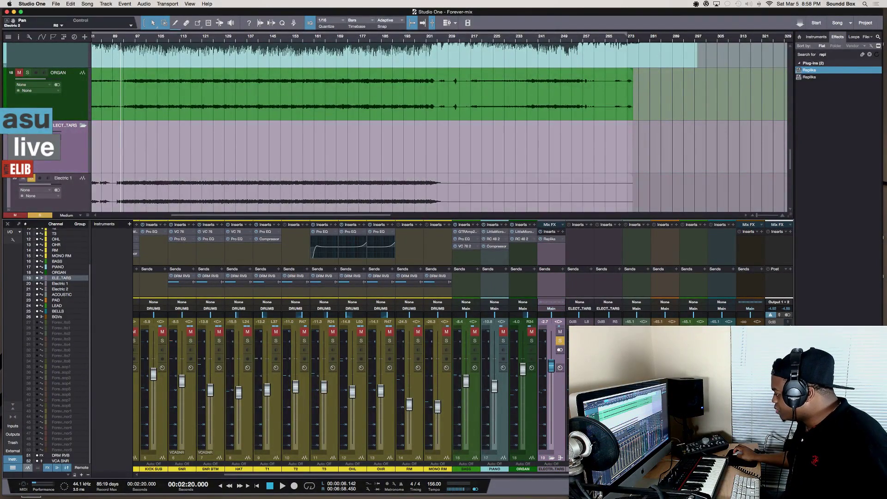
Play from the Electric 2 entrance and set Electric 2 to -2.5 dB panned R42 and Electric 1 panned L18
{"action": "scroll", "coordinate": [204, 154], "scroll_direction": "down", "scroll_amount": 5}
{"action": "scroll", "coordinate": [204, 154], "scroll_direction": "up", "scroll_amount": 1}
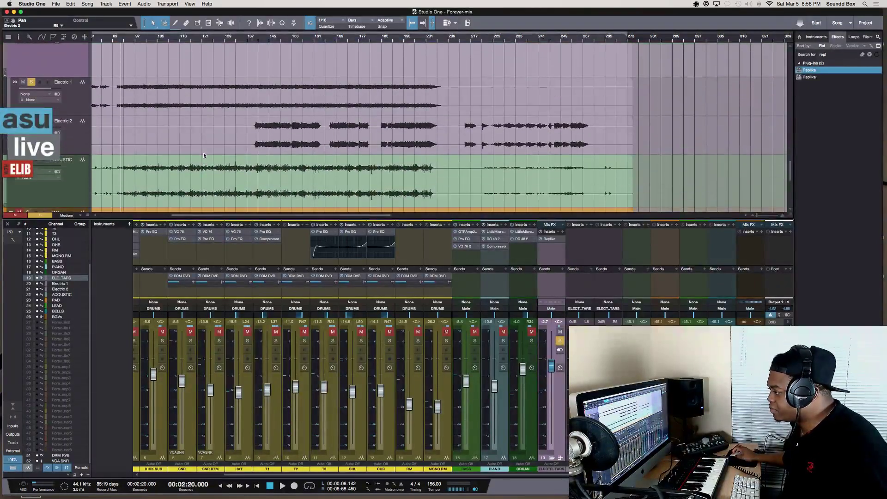
{"action": "left_click", "coordinate": [253, 41]}
{"action": "key", "text": "space"}
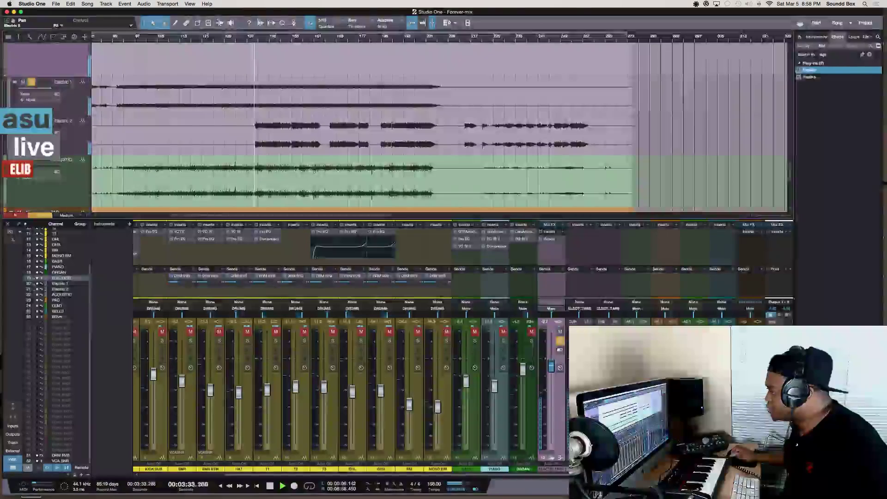
{"action": "left_click", "coordinate": [63, 147]}
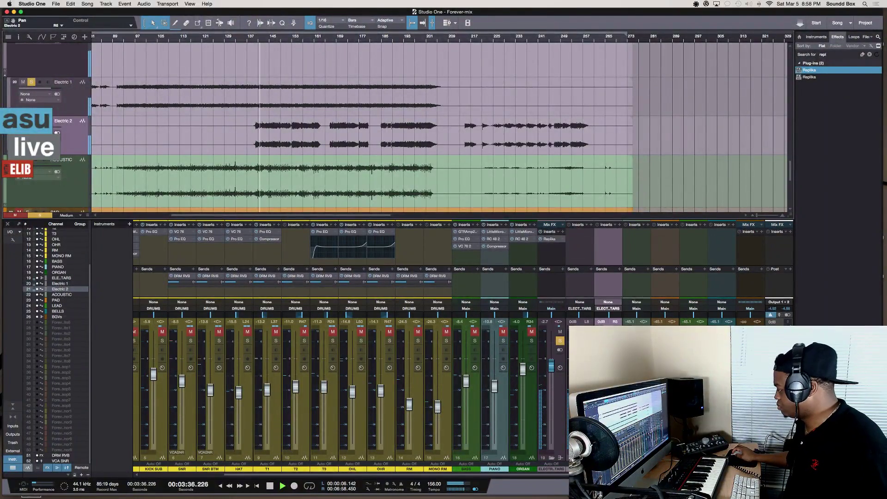
{"action": "left_click_drag", "start_coordinate": [612, 319], "coordinate": [578, 322]}
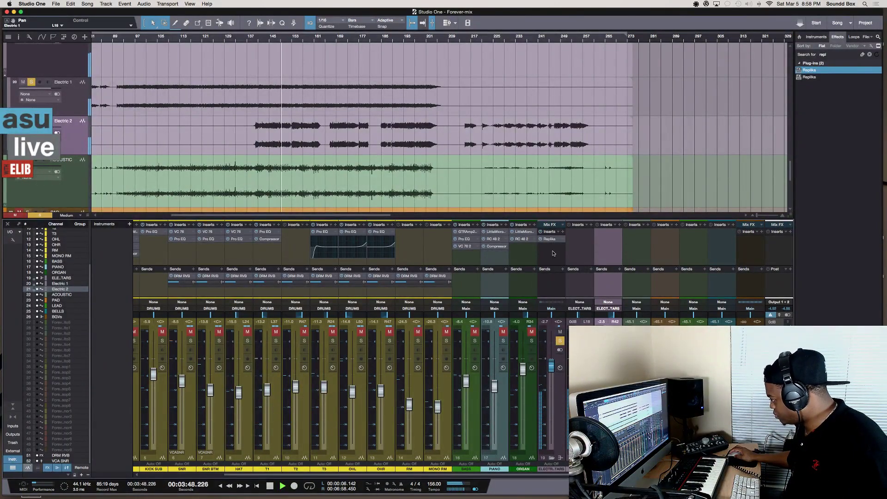
{"action": "key", "text": "space"}
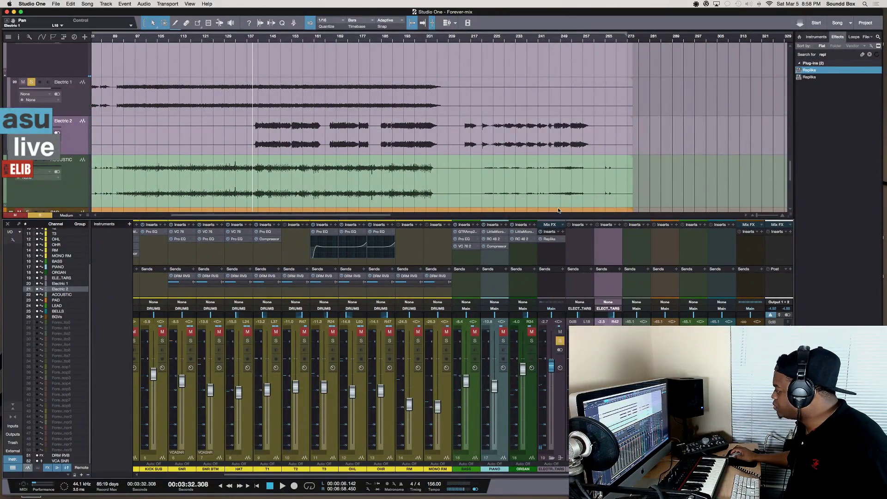
Look over the mixer channels and remaining tracks, and audition the soloed ELECTRIC GUITARS channel from the Electric 2 entrance
{"action": "left_click", "coordinate": [558, 259]}
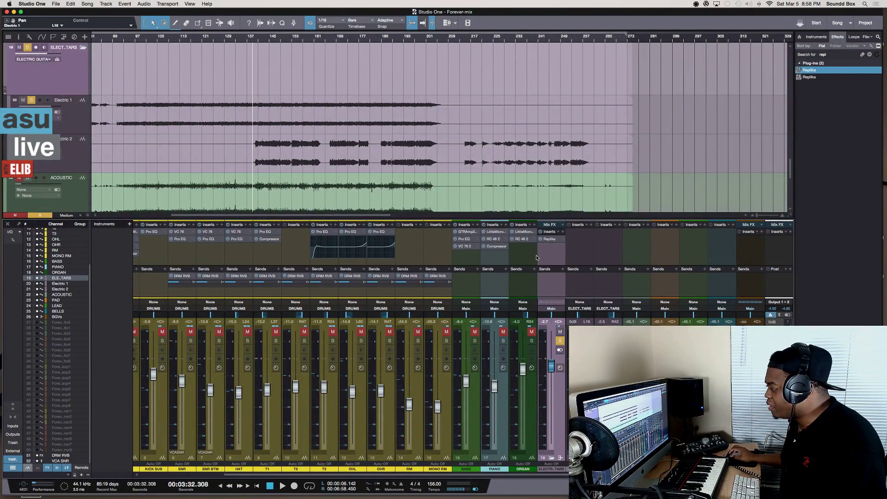
{"action": "scroll", "coordinate": [531, 254], "scroll_direction": "left", "scroll_amount": 2}
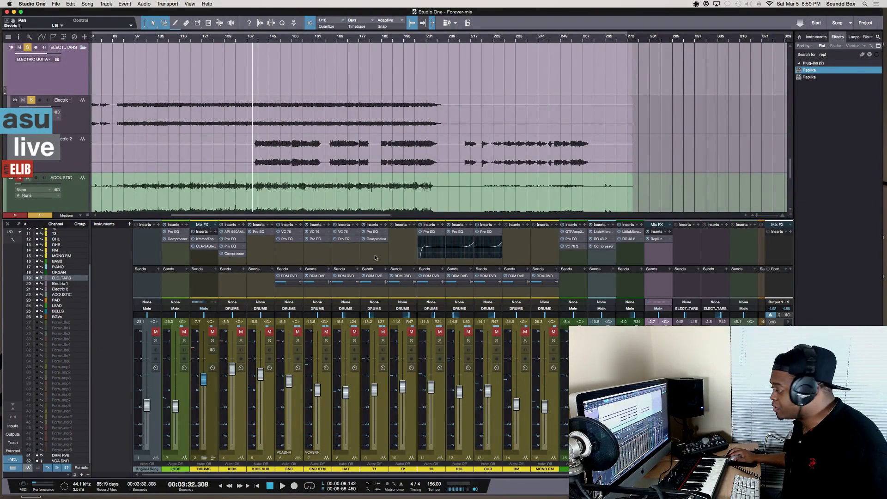
{"action": "scroll", "coordinate": [439, 257], "scroll_direction": "right", "scroll_amount": 6}
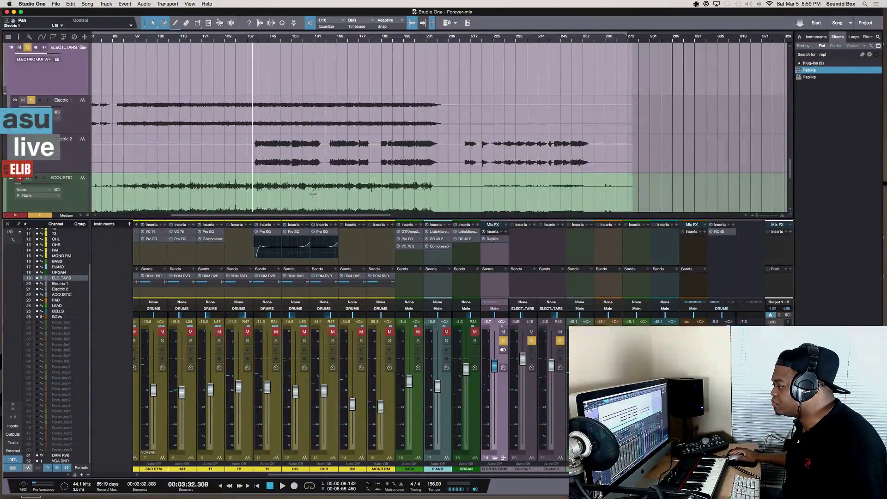
{"action": "scroll", "coordinate": [286, 196], "scroll_direction": "down", "scroll_amount": 4}
{"action": "scroll", "coordinate": [287, 195], "scroll_direction": "down", "scroll_amount": 2}
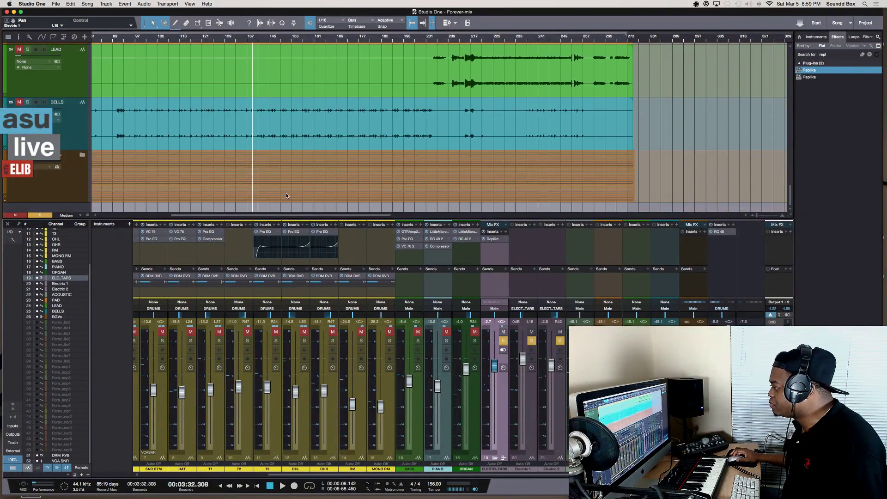
{"action": "scroll", "coordinate": [287, 196], "scroll_direction": "up", "scroll_amount": 5}
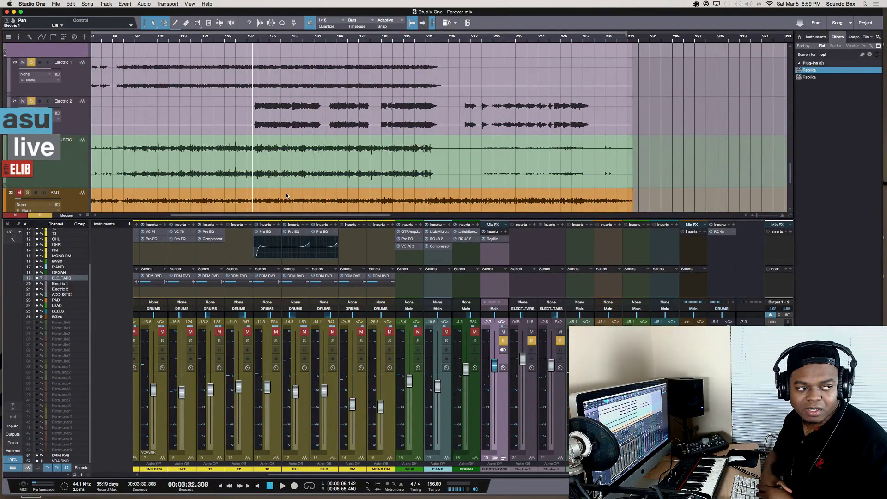
{"action": "key", "text": "space"}
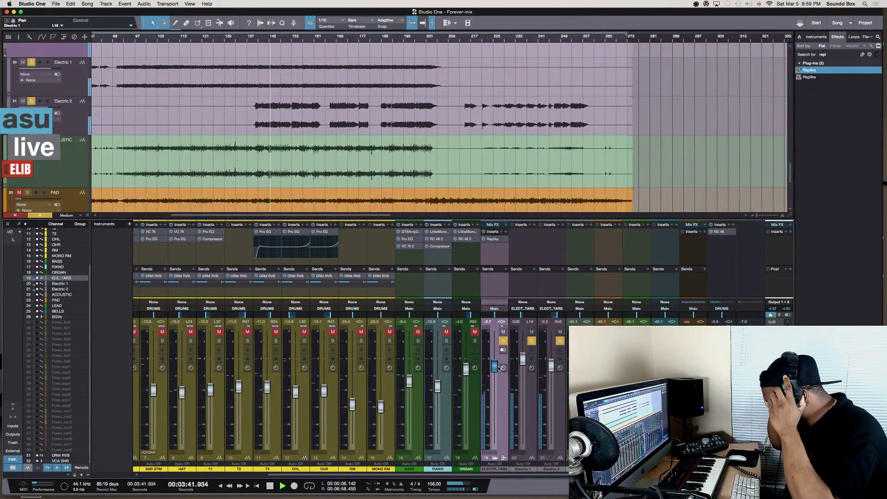
{"action": "key", "text": "space"}
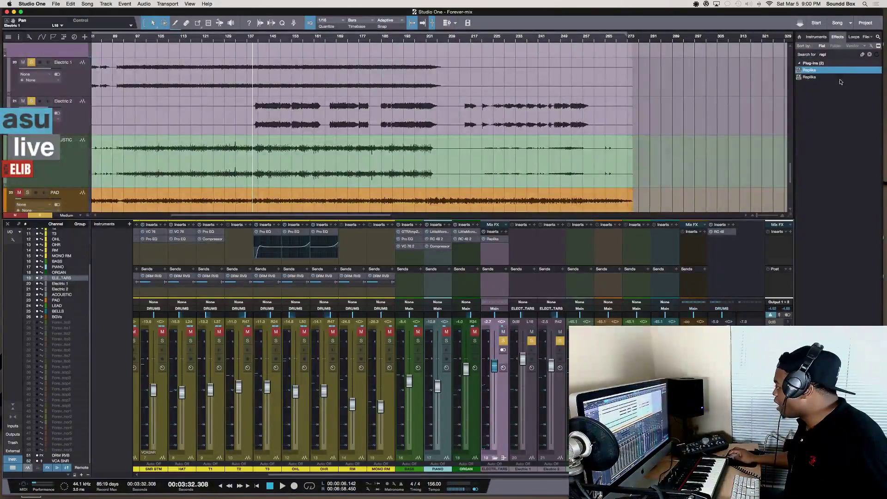
Search the effects for 76 and insert CLA-76 Stereo on the ELECTRIC GUITARS channel ahead of Replika
{"action": "left_click", "coordinate": [854, 54]}
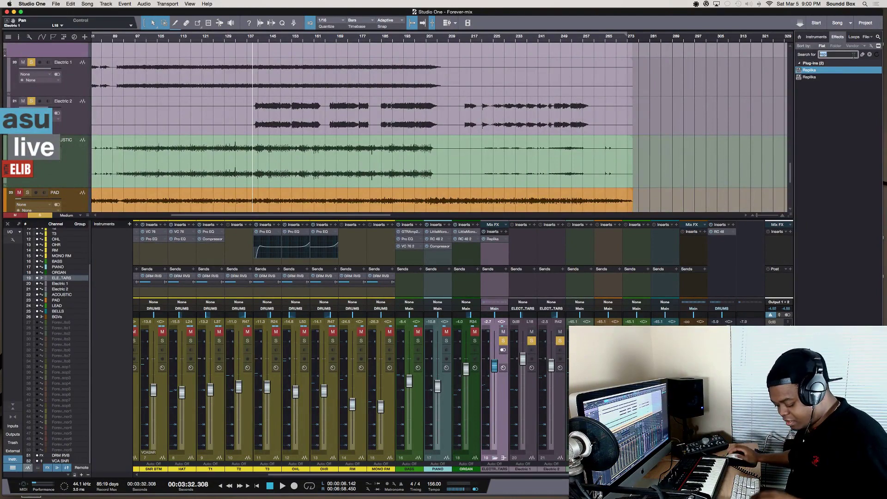
{"action": "type", "text": "76"}
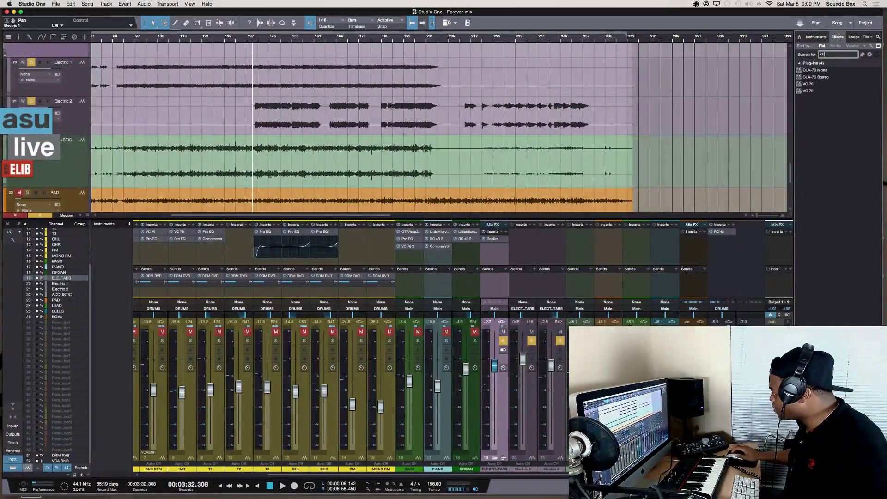
{"action": "left_click", "coordinate": [829, 77]}
{"action": "left_click_drag", "start_coordinate": [829, 78], "coordinate": [497, 237]}
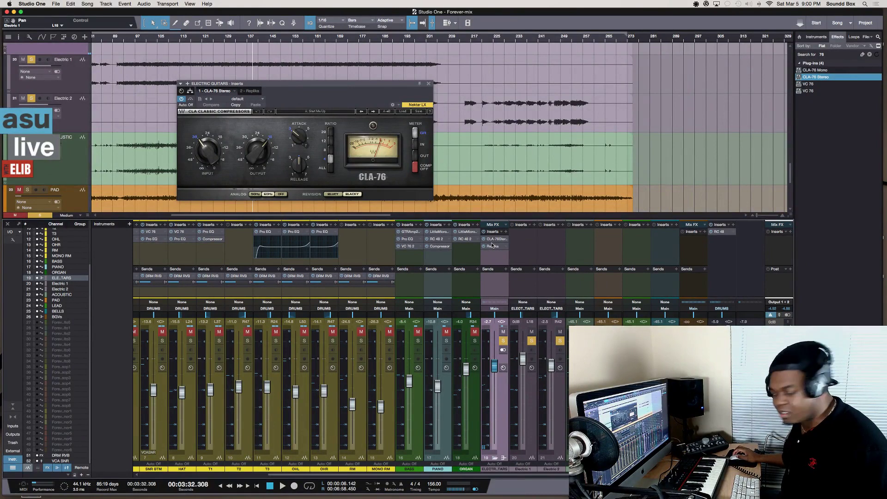
Lower the ELECTRIC GUITARS level to about -3 dB during playback, and unsolo the channel to hear the full mix
{"action": "key", "text": "space"}
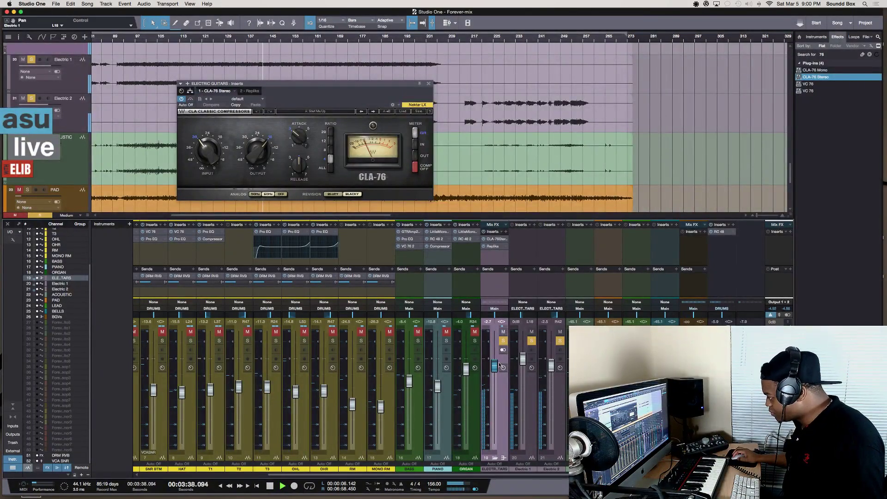
{"action": "left_click_drag", "start_coordinate": [495, 368], "coordinate": [494, 369]}
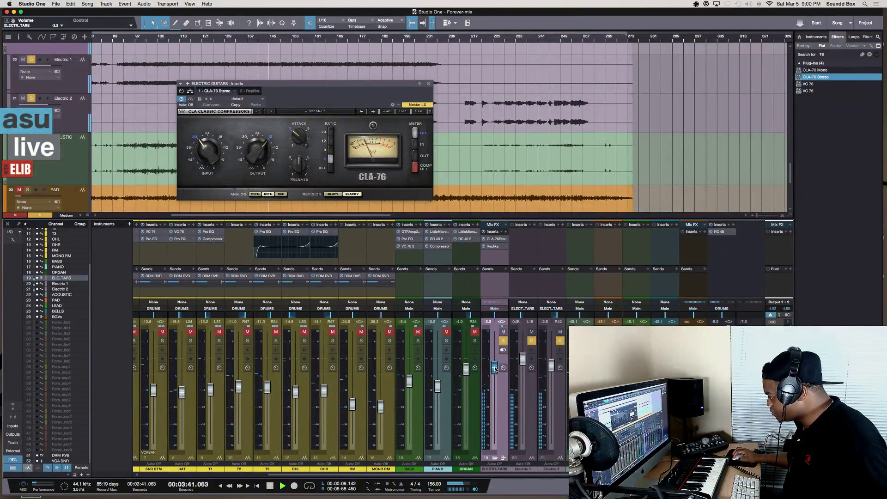
{"action": "key", "text": "space"}
{"action": "left_click", "coordinate": [504, 341]}
{"action": "key", "text": "space"}
Balance the guitars against the full mix: ELECTRIC GUITARS at -7.2 dB, Electric 1 at -4.5 dB and Electric 2 at -4.4 dB
{"action": "left_click_drag", "start_coordinate": [494, 369], "coordinate": [494, 373]}
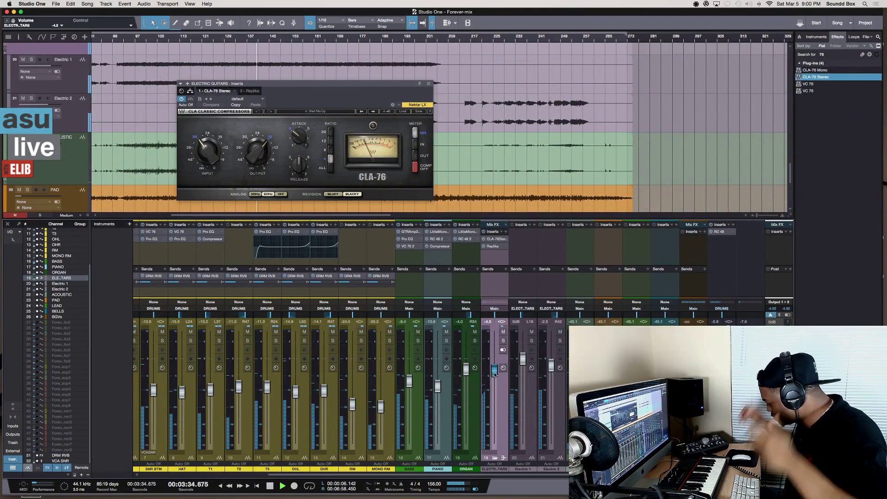
{"action": "left_click_drag", "start_coordinate": [495, 374], "coordinate": [521, 368]}
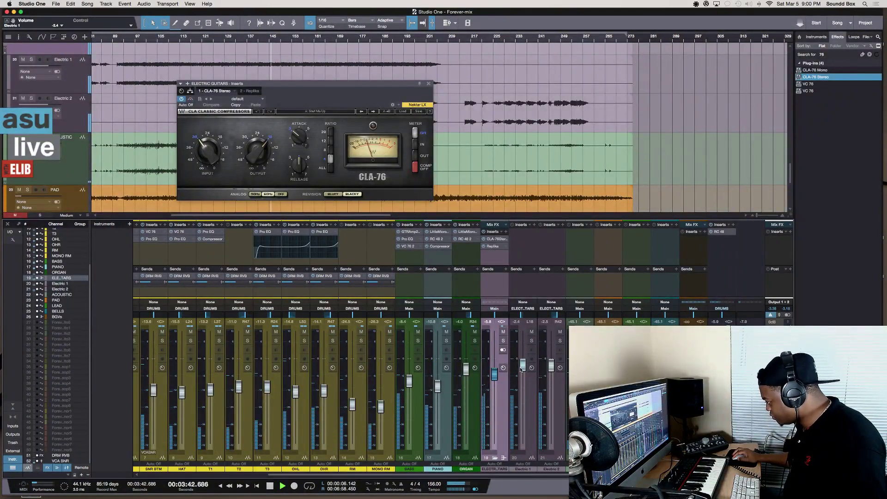
{"action": "left_click_drag", "start_coordinate": [552, 365], "coordinate": [494, 377]}
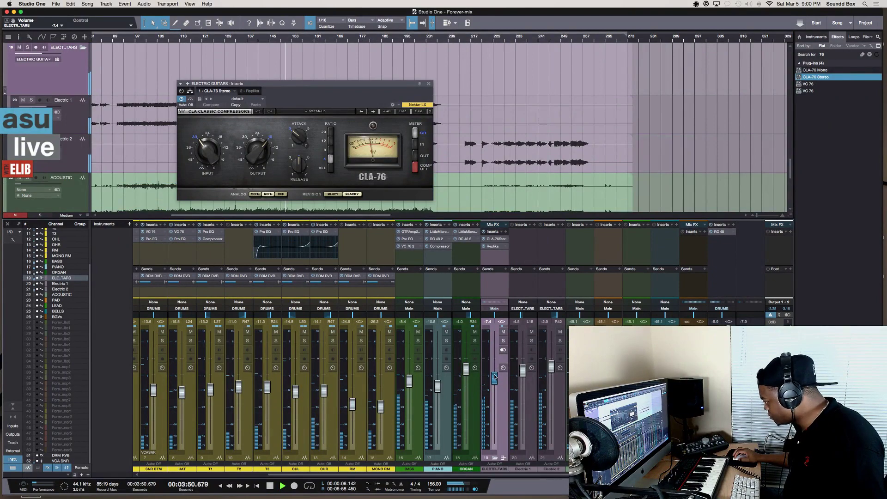
{"action": "left_click_drag", "start_coordinate": [551, 369], "coordinate": [551, 375]}
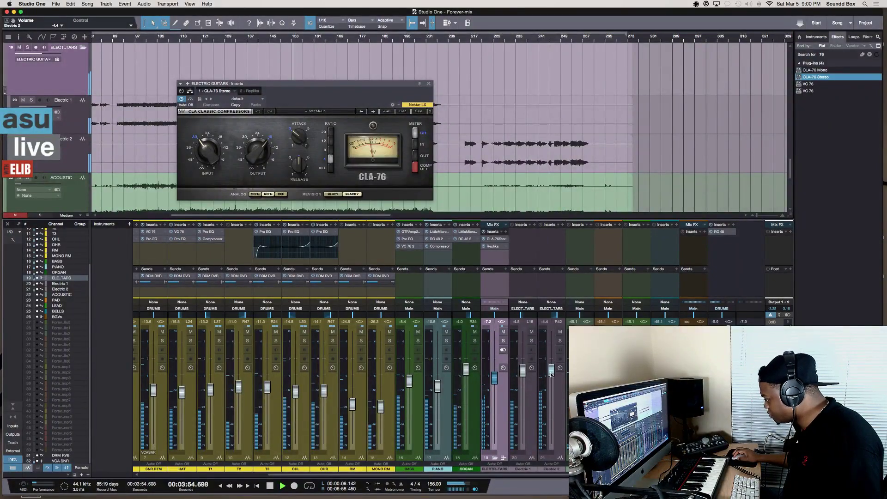
Raise ORGAN to -2.1 dB and ACOUSTIC to about -32 dB, and audition the full mix
{"action": "left_click_drag", "start_coordinate": [467, 369], "coordinate": [468, 367]}
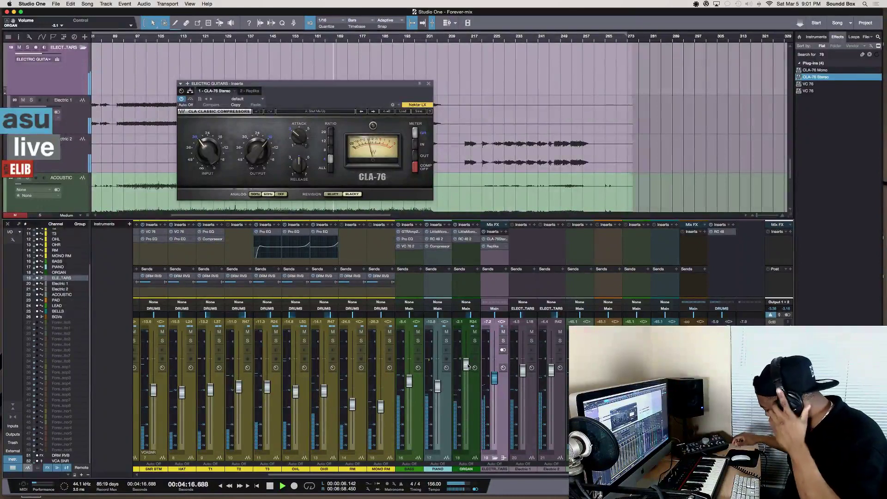
{"action": "key", "text": "space"}
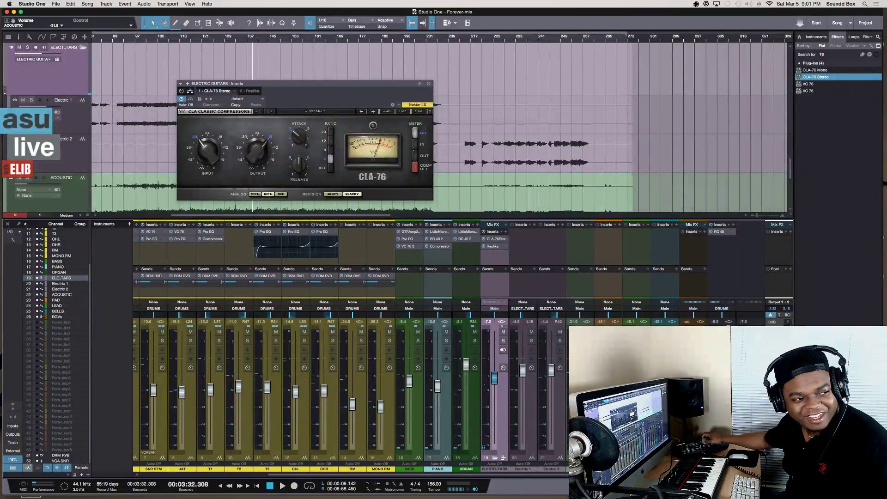
{"action": "key", "text": "space"}
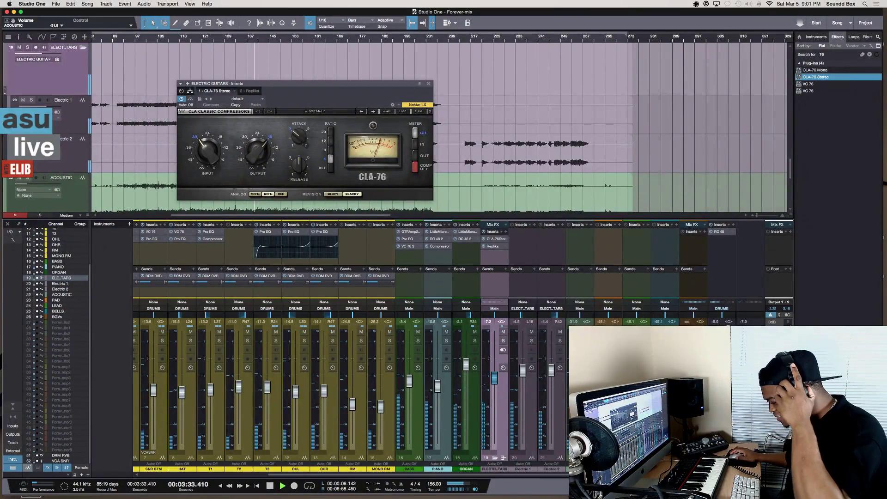
{"action": "key", "text": "space"}
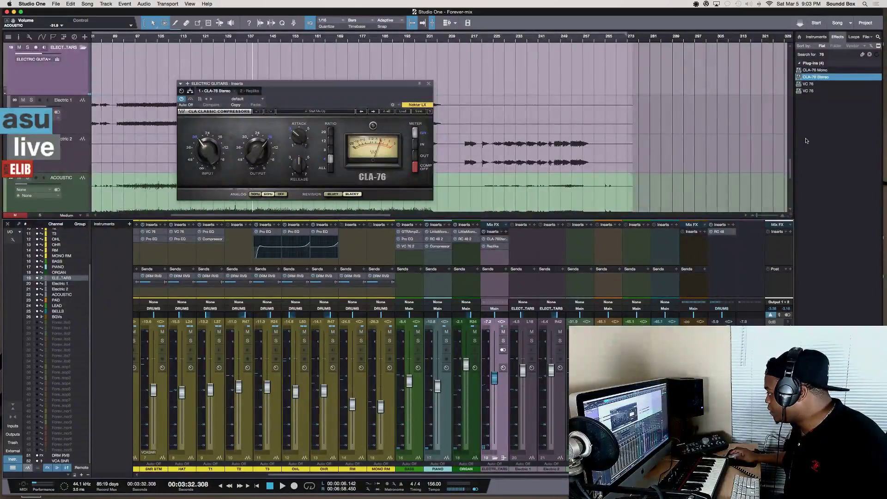
Raise the PAD level to -4.0 dB during playback and solo the PAD channel to audition it
{"action": "left_click", "coordinate": [813, 113]}
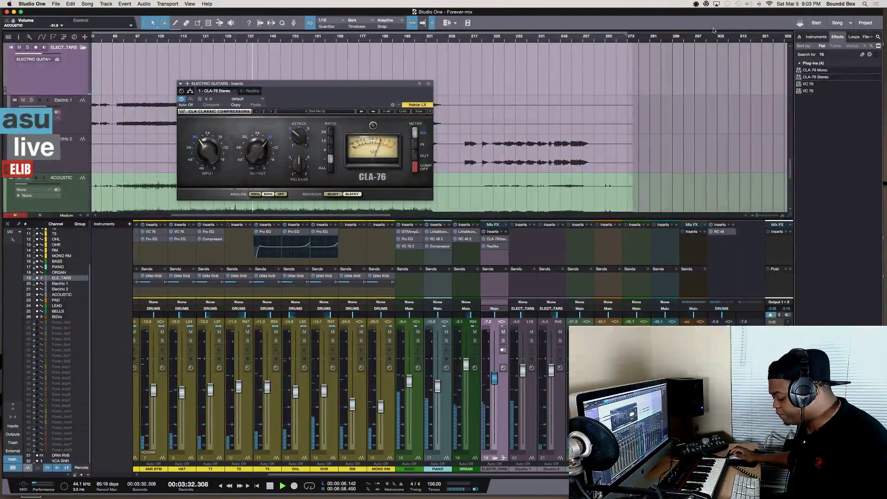
{"action": "key", "text": "space"}
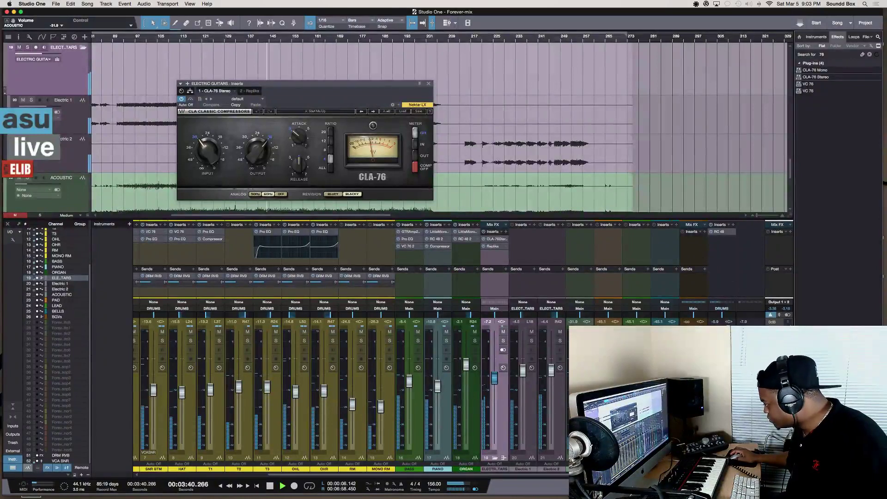
{"action": "key", "text": "space"}
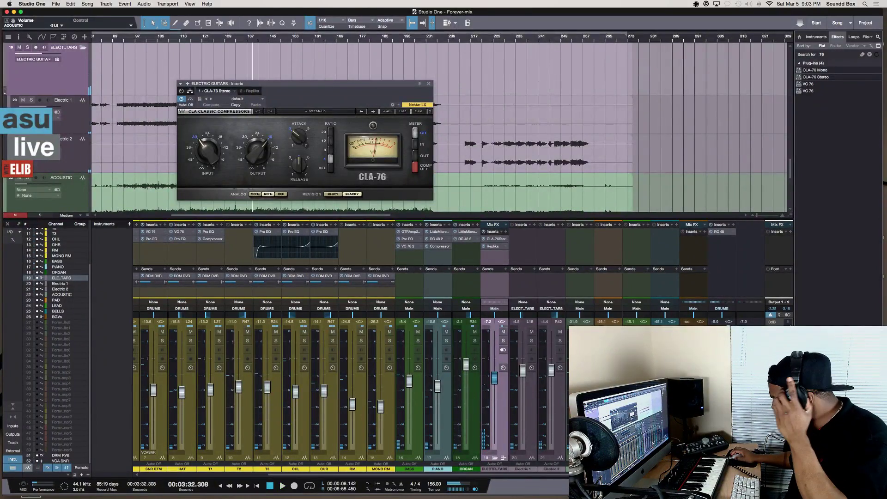
{"action": "key", "text": "space"}
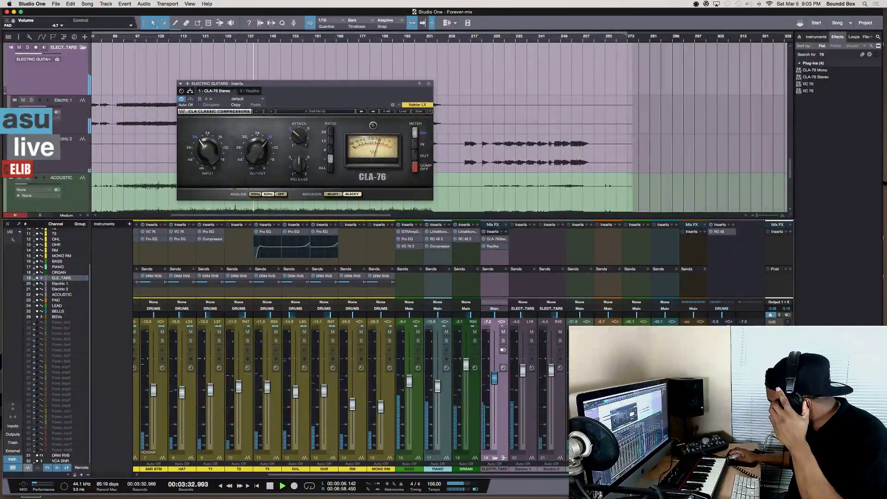
{"action": "key", "text": "s"}
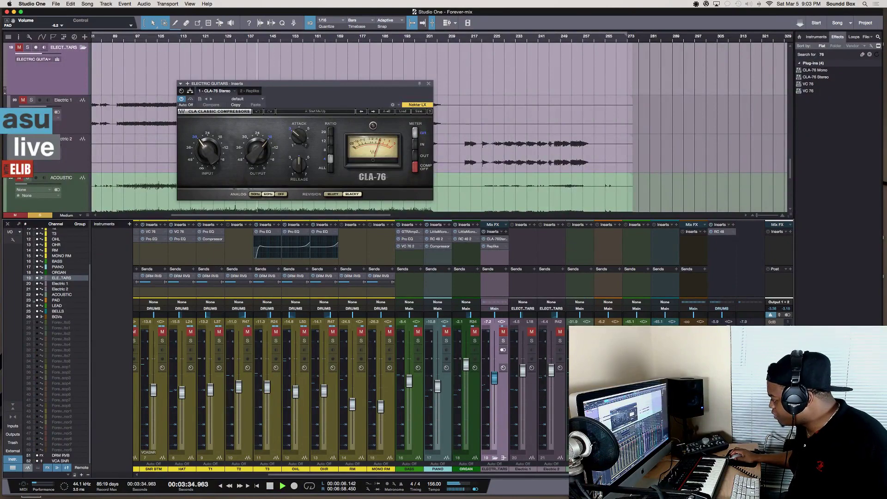
{"action": "key", "text": "space"}
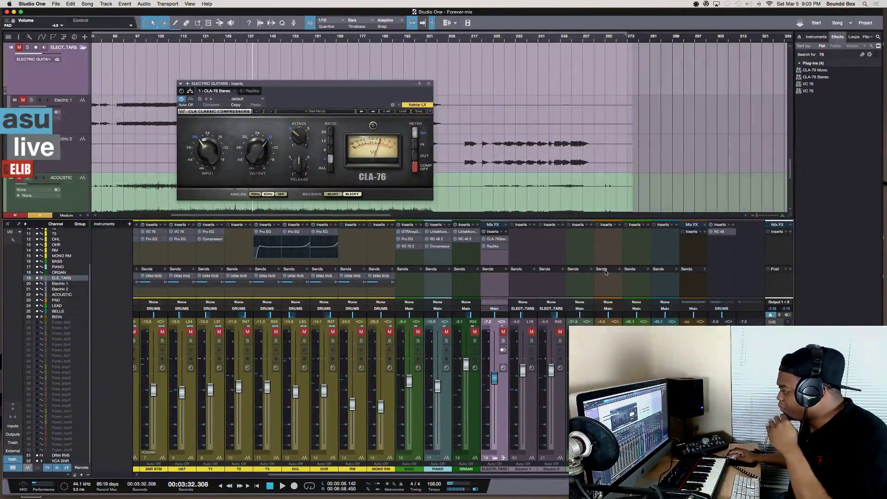
{"action": "key", "text": "space"}
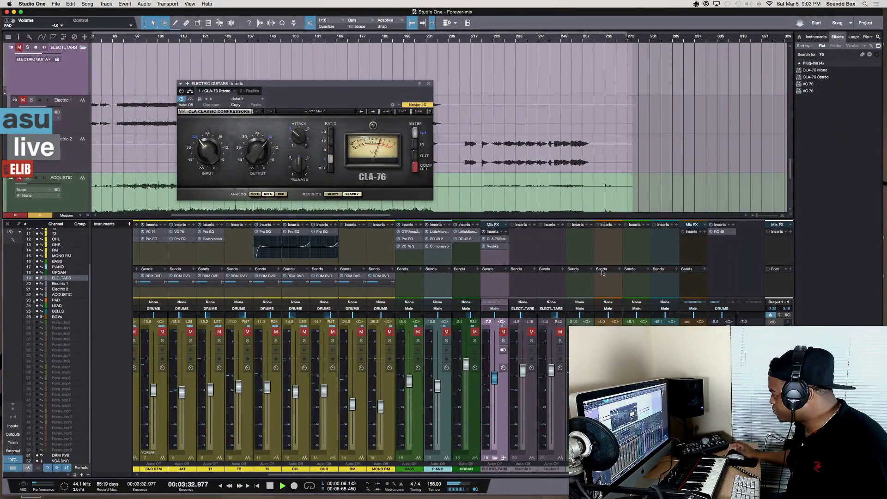
Audition the soloed pad passage and add the RC 48 reverb to the PAD channel's inserts
{"action": "key", "text": "space"}
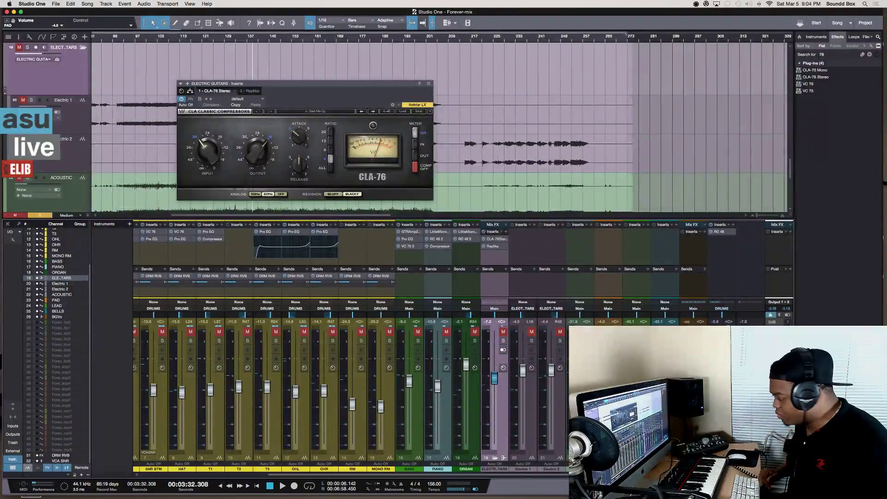
{"action": "key", "text": "space"}
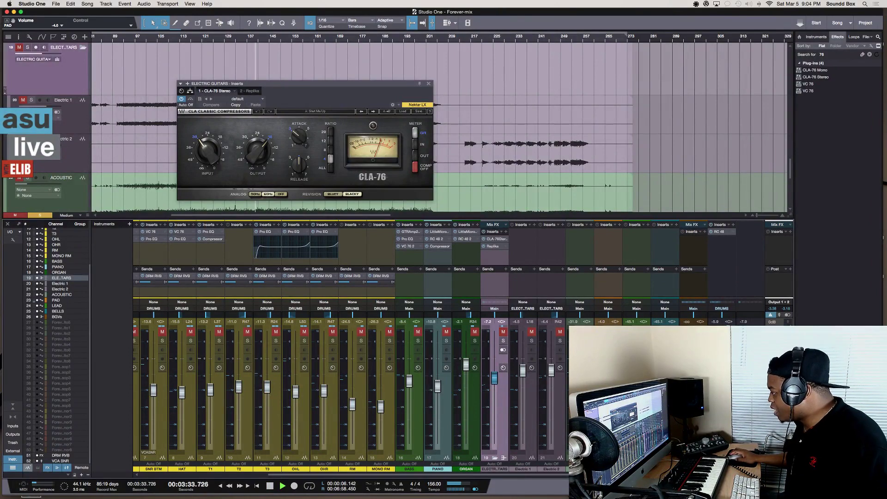
{"action": "key", "text": "space"}
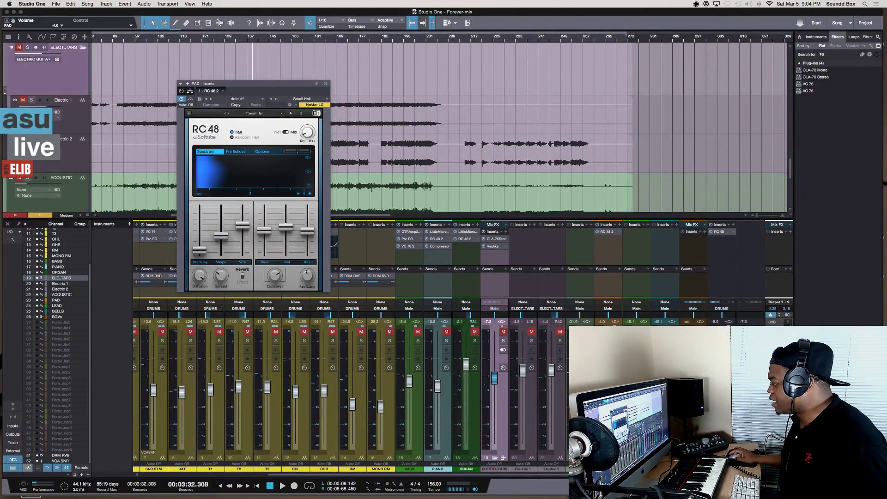
Audition the pad reverb repeatedly and adjust the RC 48's Spread on the PAD channel
{"action": "key", "text": "space"}
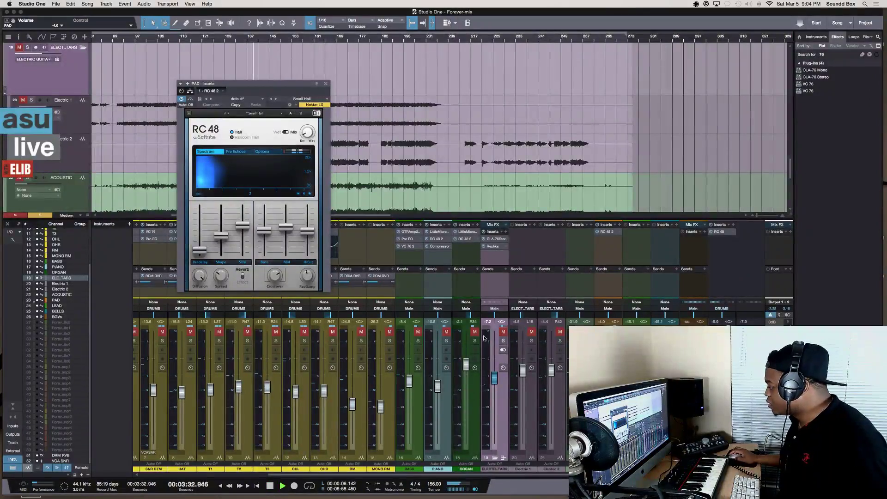
{"action": "key", "text": "space"}
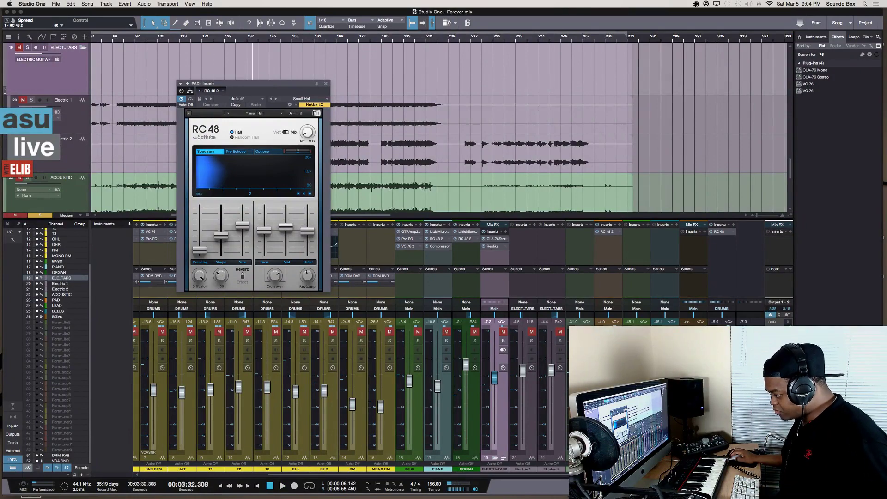
{"action": "key", "text": "space"}
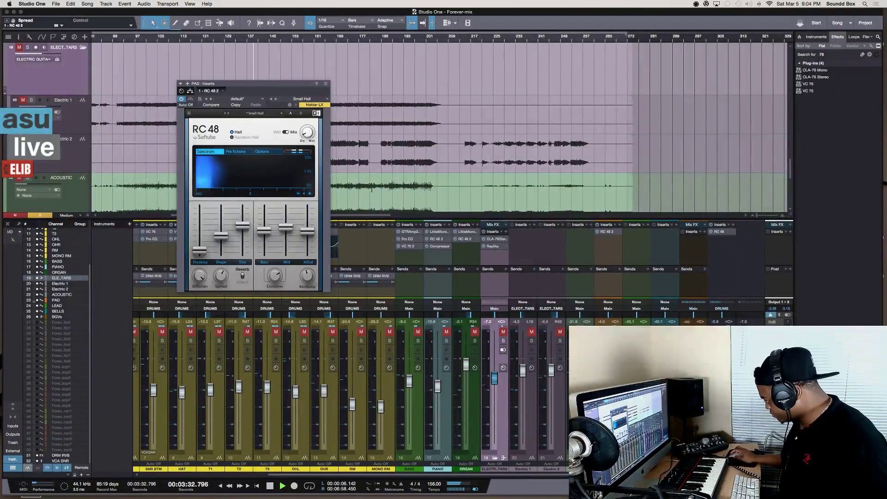
{"action": "key", "text": "space"}
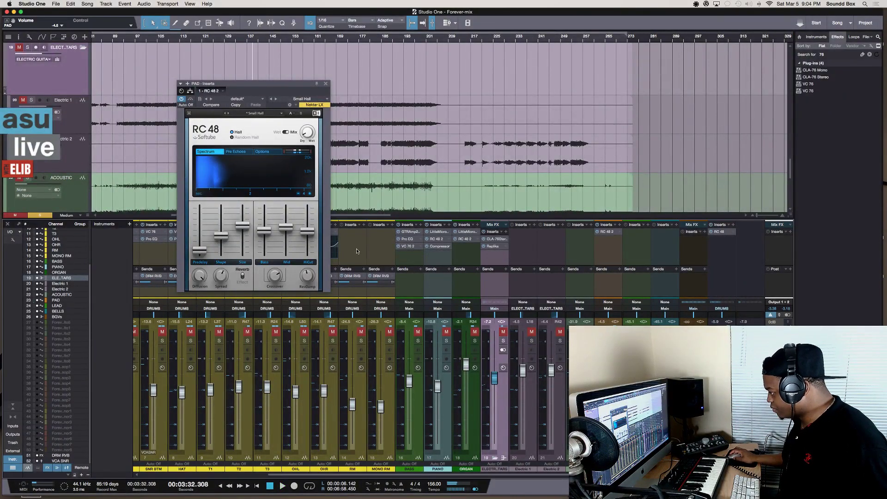
Set the RC 48 Mix on the PAD channel to 22.0% while replaying the passage
{"action": "key", "text": "space"}
{"action": "key", "text": "space"}
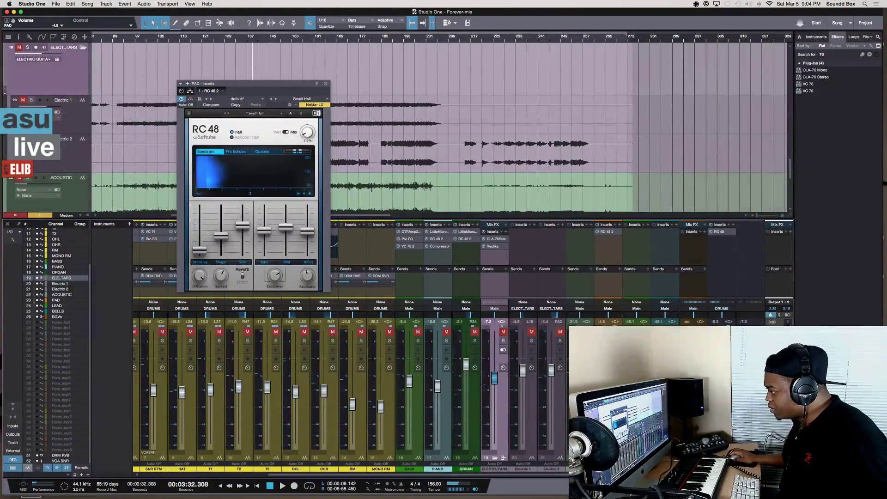
{"action": "key", "text": "space"}
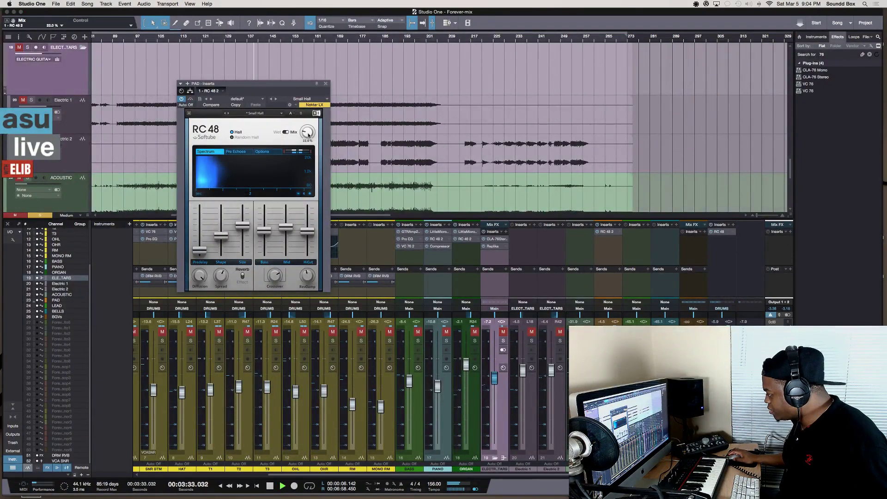
{"action": "key", "text": "space"}
{"action": "key", "text": "space"}
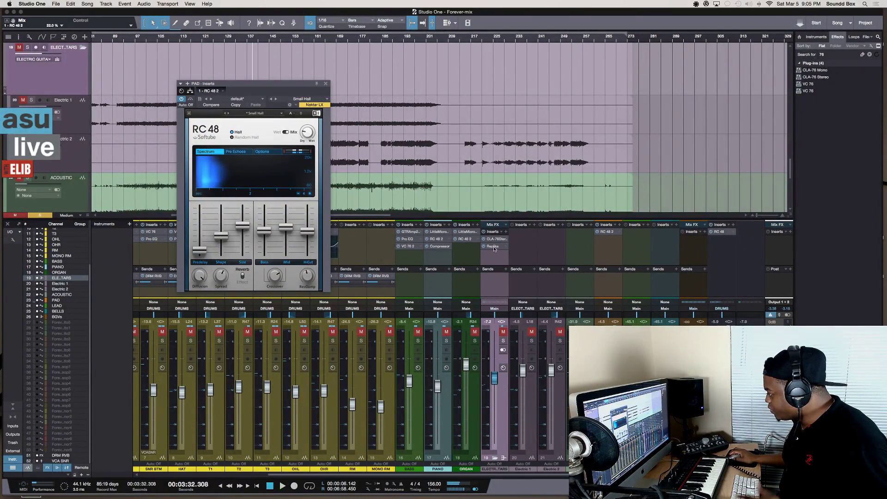
Add the LittleMicroShift plug-in below the RC 48 in the PAD channel's inserts
{"action": "key", "text": "space"}
{"action": "left_click_drag", "start_coordinate": [550, 239], "coordinate": [616, 245]}
{"action": "left_click_drag", "start_coordinate": [529, 280], "coordinate": [598, 246]}
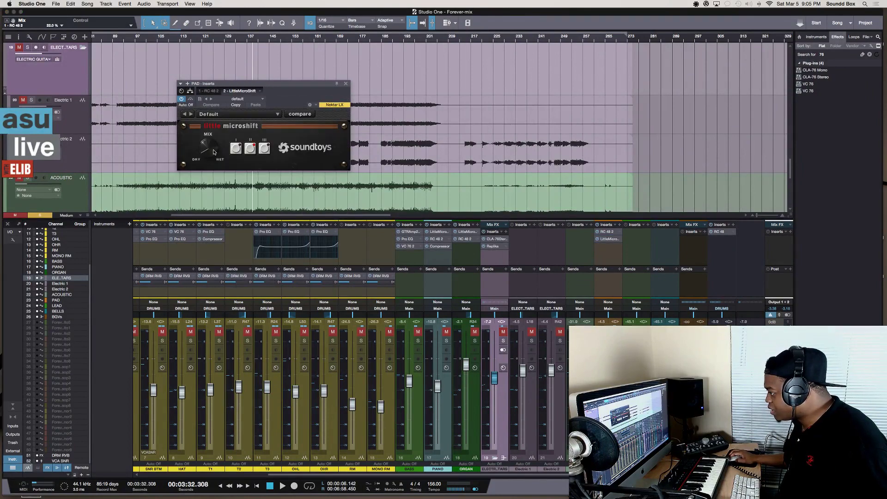
Adjust LittleMicroShift's mix on the pad and choose style III while auditioning the passage
{"action": "key", "text": "space"}
{"action": "left_click_drag", "start_coordinate": [204, 150], "coordinate": [205, 148]}
{"action": "key", "text": "space"}
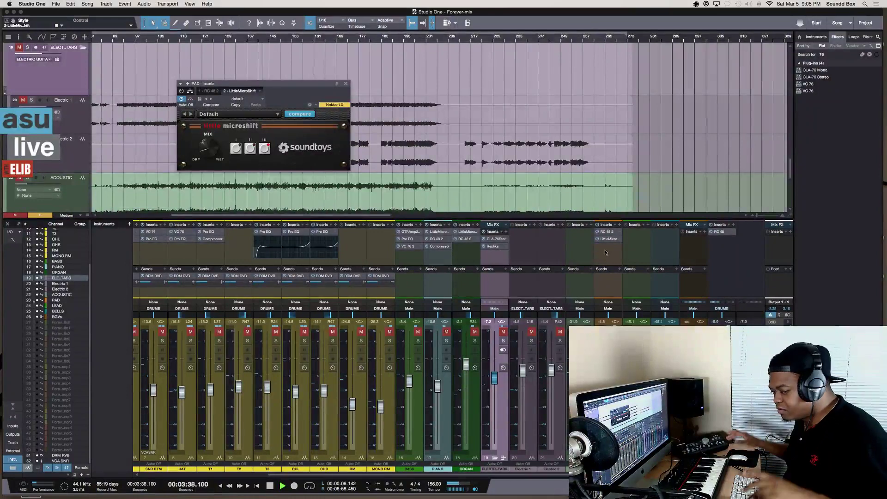
{"action": "key", "text": "space"}
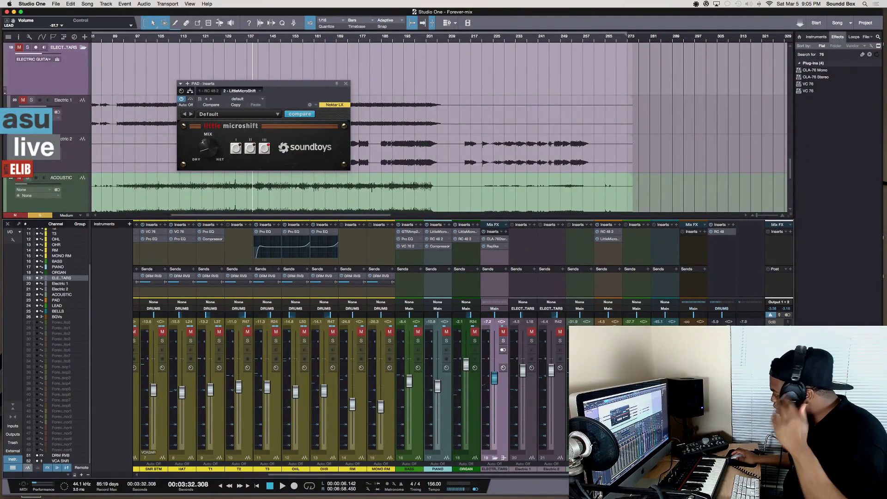
Copy the RC 48 reverb from the PAD channel to the LEAD channel and audition the passage
{"action": "left_click_drag", "start_coordinate": [609, 234], "coordinate": [636, 236]}
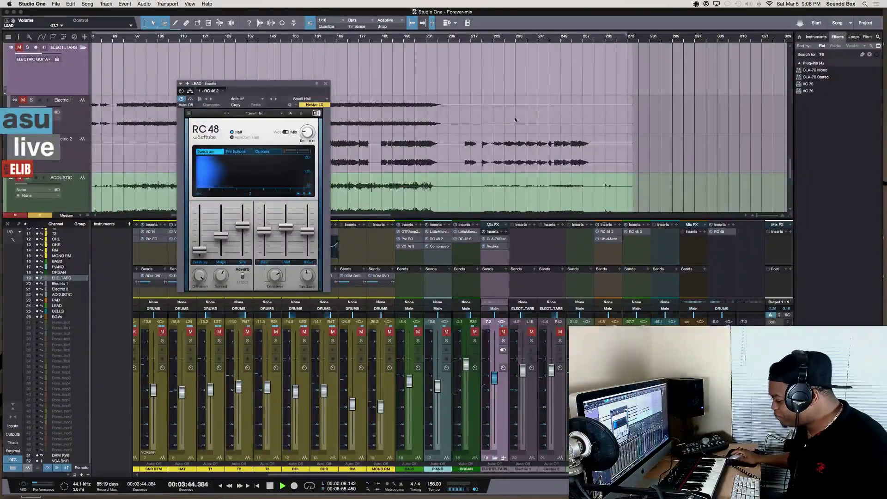
{"action": "key", "text": "space"}
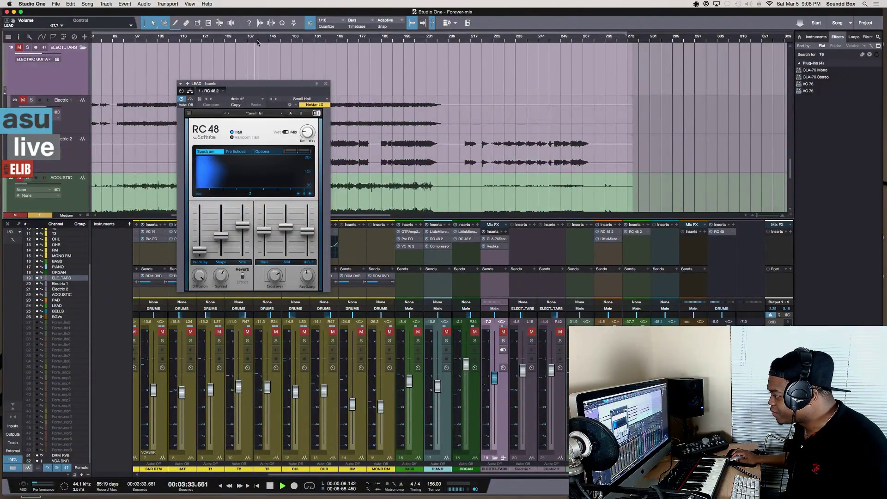
{"action": "key", "text": "space"}
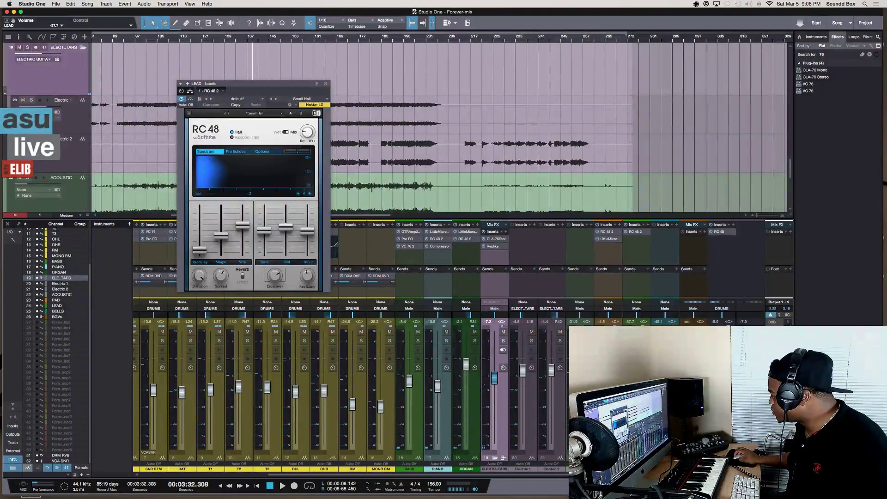
Move the LEAD reverb window clear of the arrangement and play the full mix from about bar 140
{"action": "left_click_drag", "start_coordinate": [239, 91], "coordinate": [144, 97]}
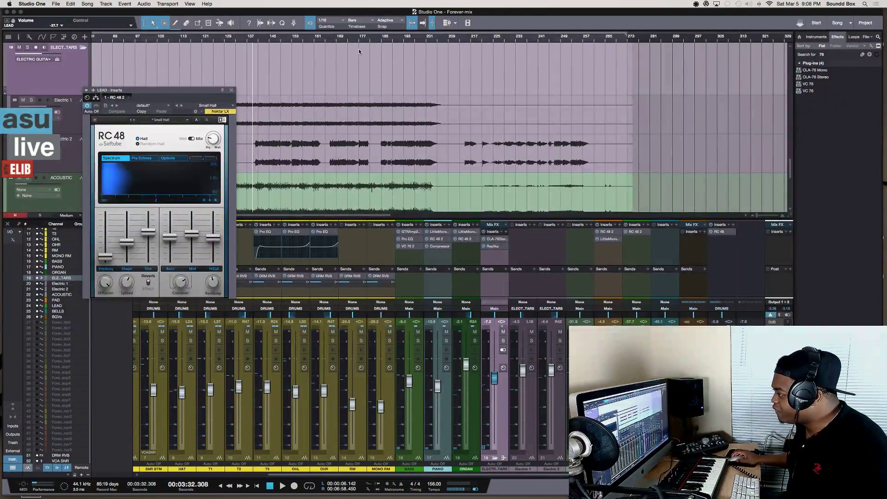
{"action": "scroll", "coordinate": [299, 96], "scroll_direction": "down", "scroll_amount": 1}
{"action": "scroll", "coordinate": [299, 95], "scroll_direction": "left", "scroll_amount": 6}
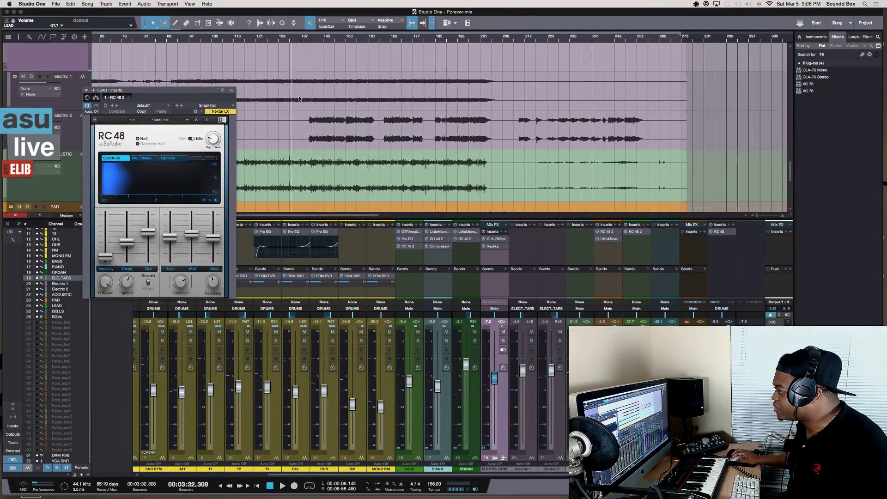
{"action": "left_click", "coordinate": [318, 40]}
{"action": "key", "text": "space"}
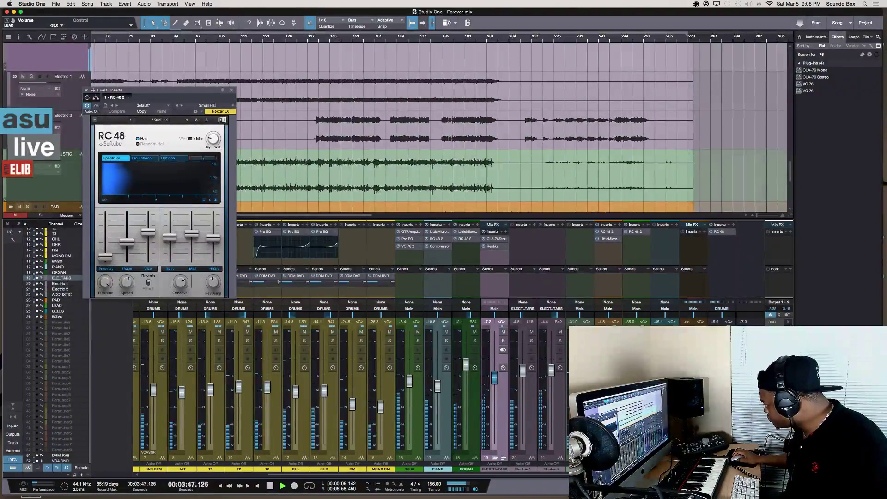
Select the LEAD track, play from where its part begins, and raise its level and pan it right
{"action": "left_click", "coordinate": [636, 469]}
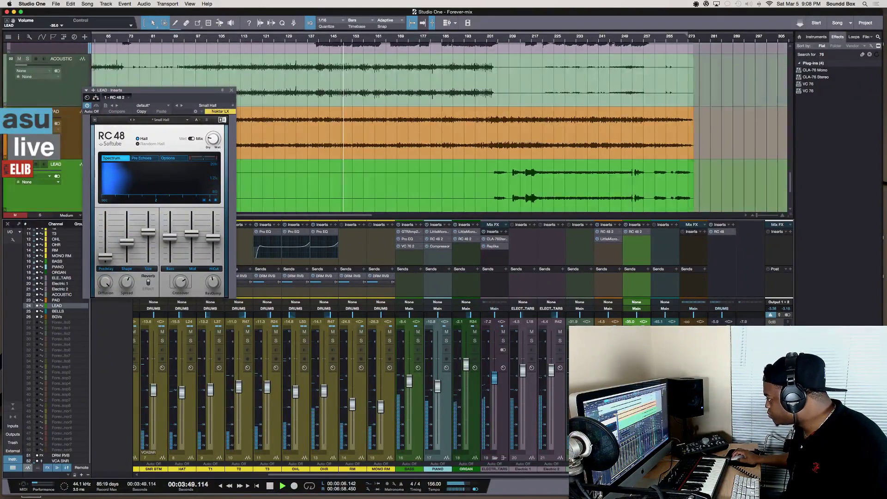
{"action": "left_click", "coordinate": [495, 199]}
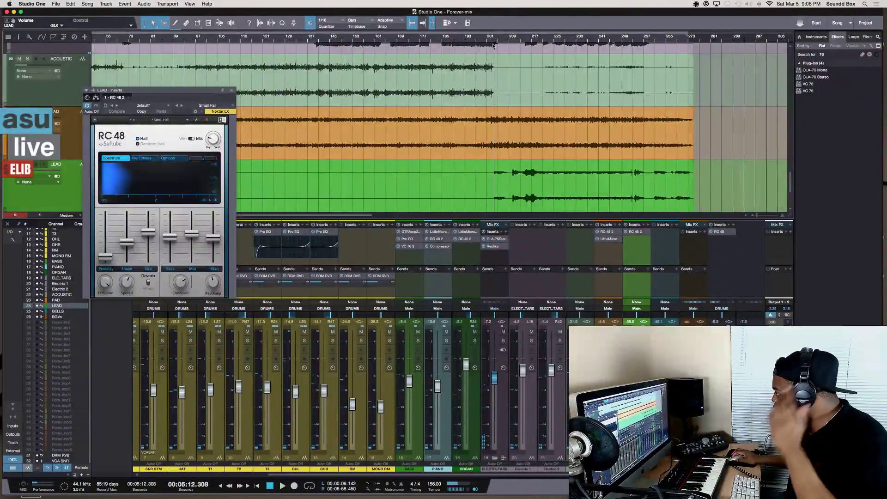
{"action": "key", "text": "space"}
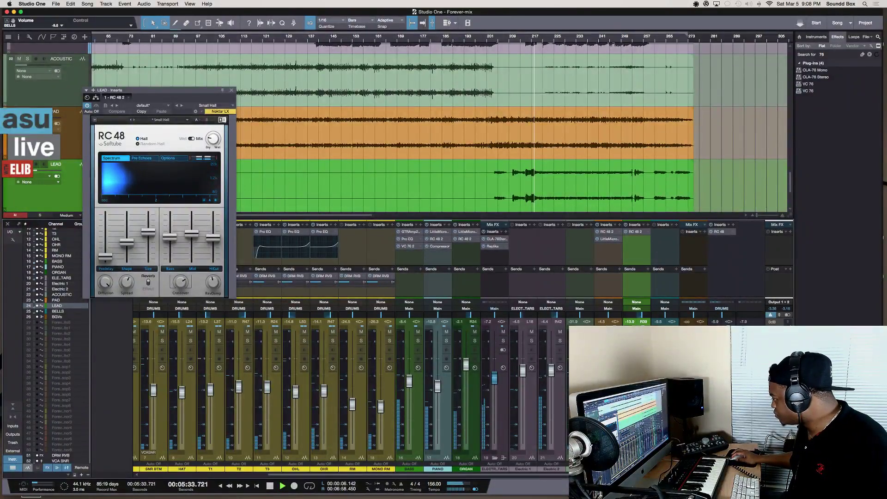
Solo the BELLS track and audition it from about bar 189
{"action": "key", "text": "space"}
{"action": "key", "text": "s"}
{"action": "key", "text": "Down"}
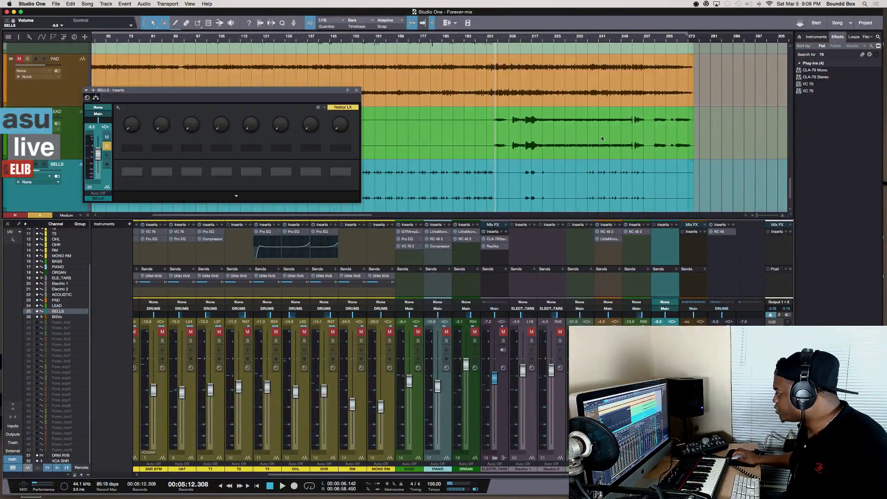
{"action": "left_click", "coordinate": [453, 41]}
{"action": "key", "text": "space"}
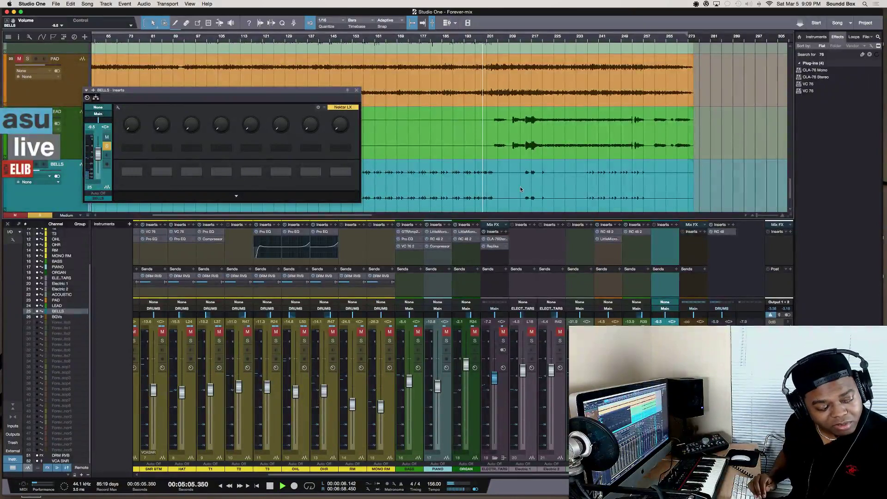
{"action": "key", "text": "KP_Subtract"}
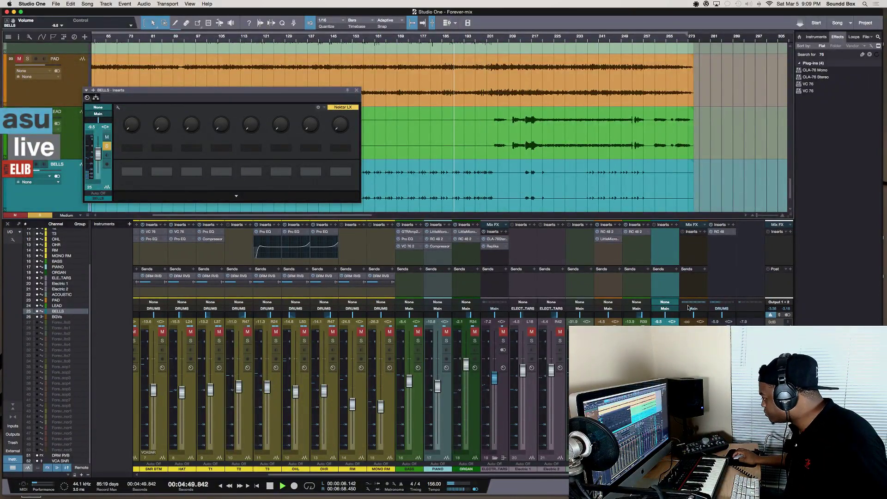
Unsolo the bells and rebalance the full mix, raising the bottom snare and setting BELLS to -10.2 dB
{"action": "key", "text": "s"}
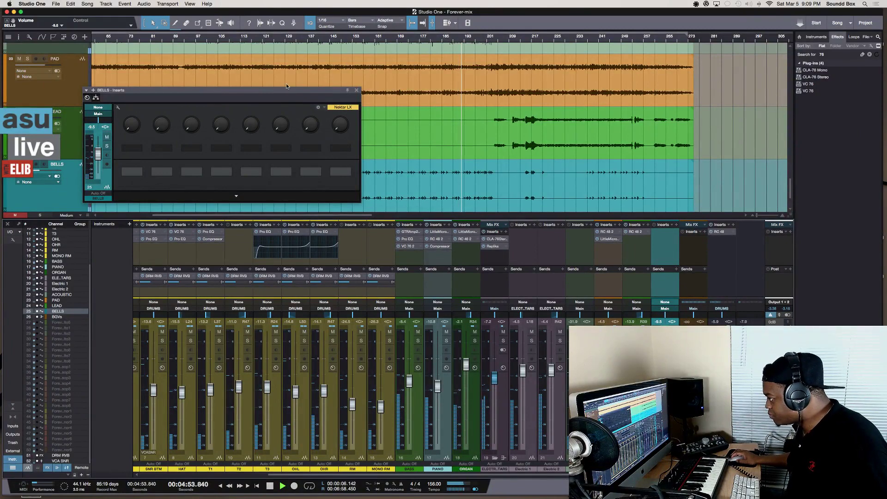
{"action": "left_click_drag", "start_coordinate": [286, 90], "coordinate": [344, 55]}
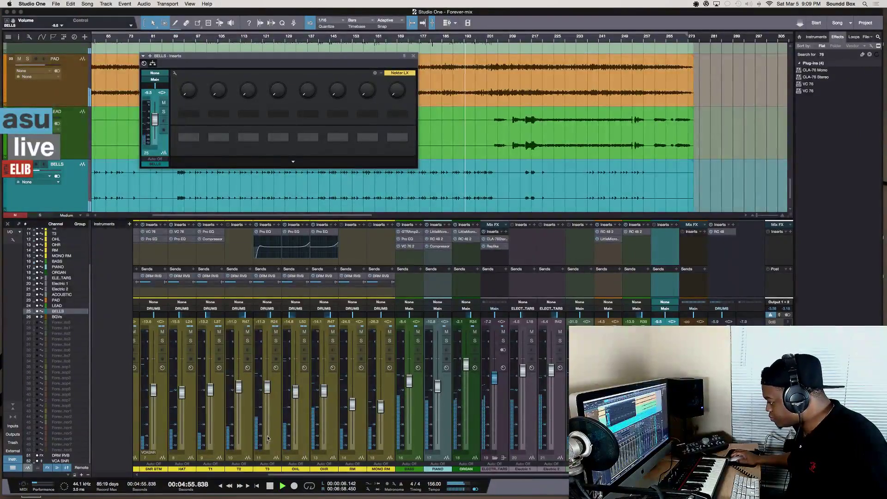
{"action": "scroll", "coordinate": [268, 436], "scroll_direction": "left", "scroll_amount": 5}
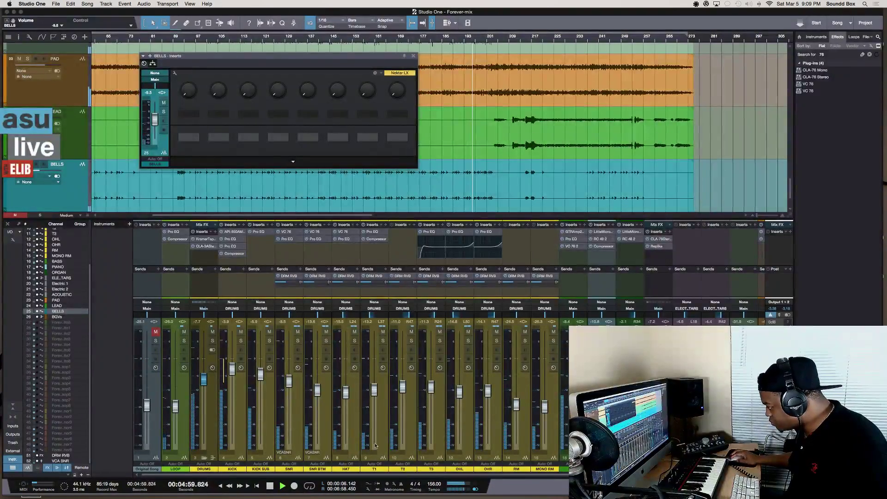
{"action": "scroll", "coordinate": [365, 445], "scroll_direction": "right", "scroll_amount": 5}
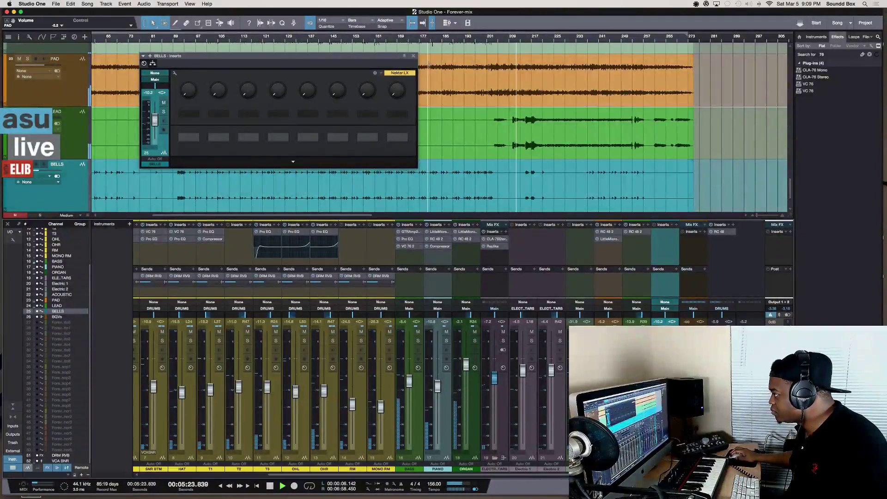
{"action": "left_click", "coordinate": [413, 55]}
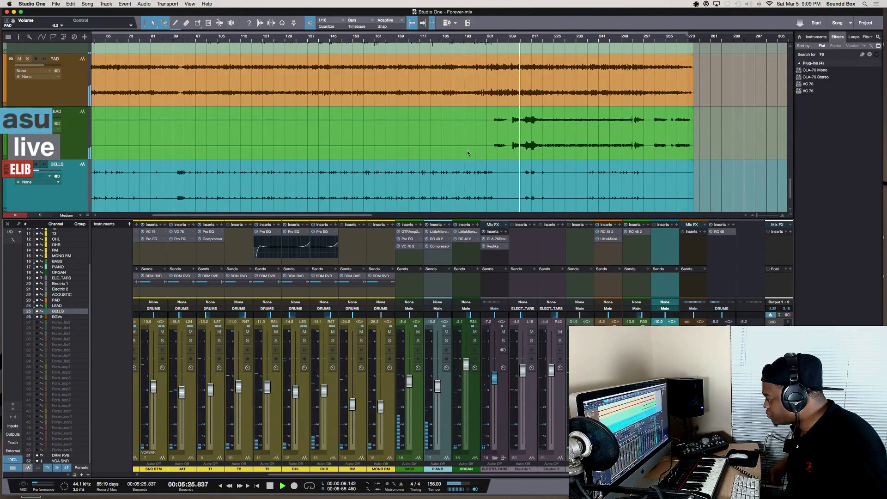
{"action": "key", "text": "space"}
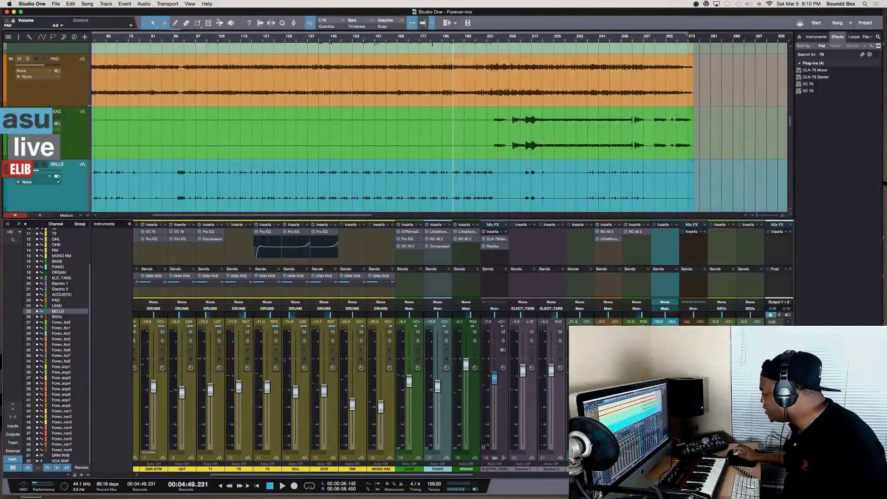
Select all background vocal channels in the BGVs folder, from the first alto through the last tenor
{"action": "key", "text": "Down"}
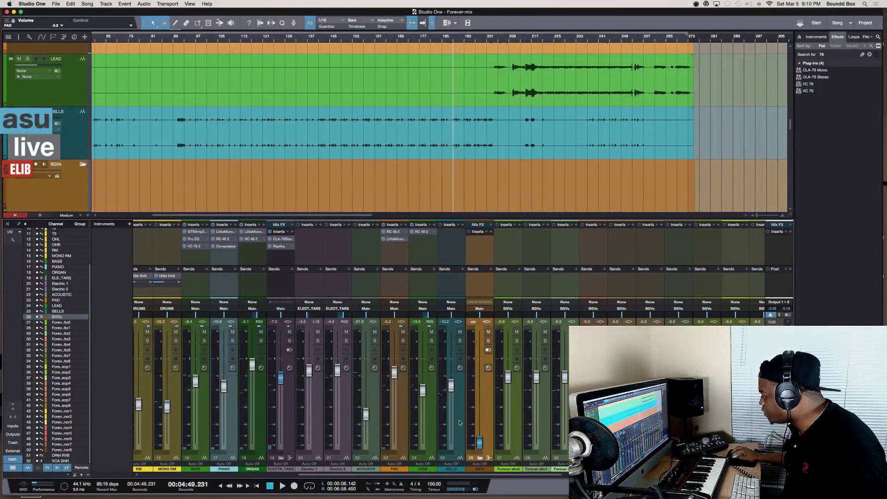
{"action": "key", "text": "Down"}
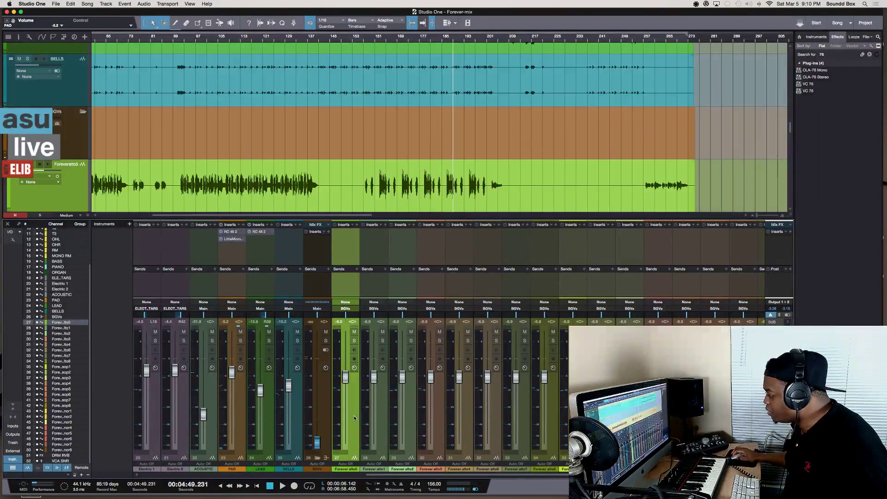
{"action": "scroll", "coordinate": [433, 390], "scroll_direction": "right", "scroll_amount": 10}
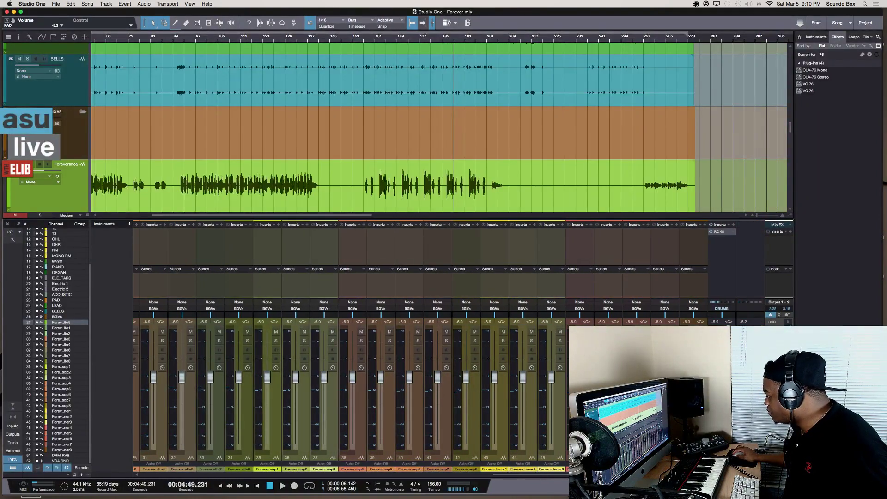
{"action": "left_click", "coordinate": [60, 449], "text": "shift"}
{"action": "scroll", "coordinate": [283, 354], "scroll_direction": "left", "scroll_amount": 5}
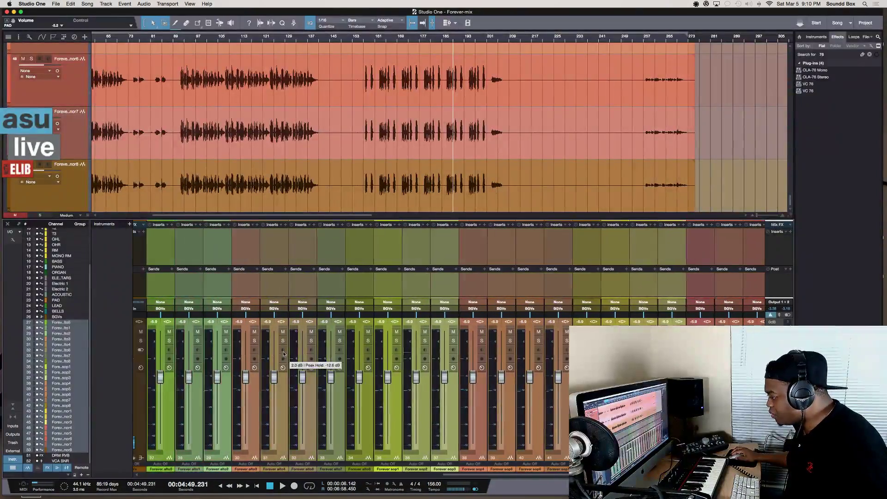
Lower all selected background vocal channels together to -33.0 dB, and select only the BGVs folder channel
{"action": "scroll", "coordinate": [284, 354], "scroll_direction": "left", "scroll_amount": 2}
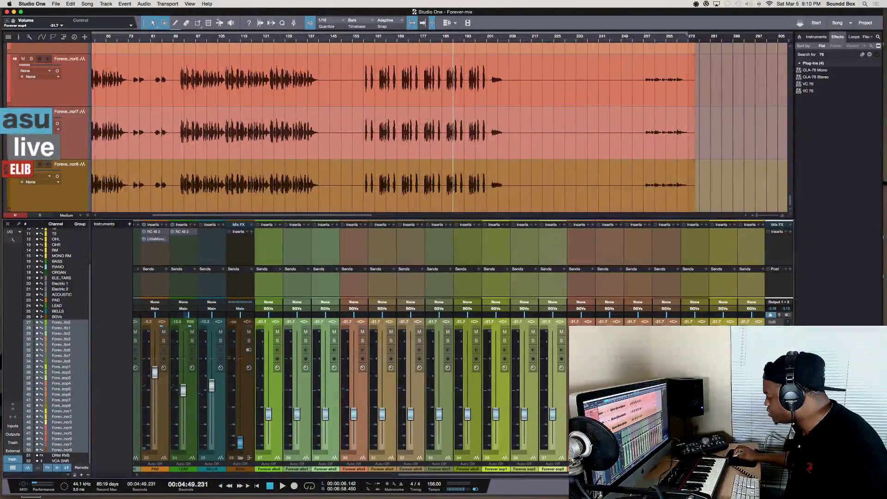
{"action": "scroll", "coordinate": [535, 386], "scroll_direction": "right", "scroll_amount": 3}
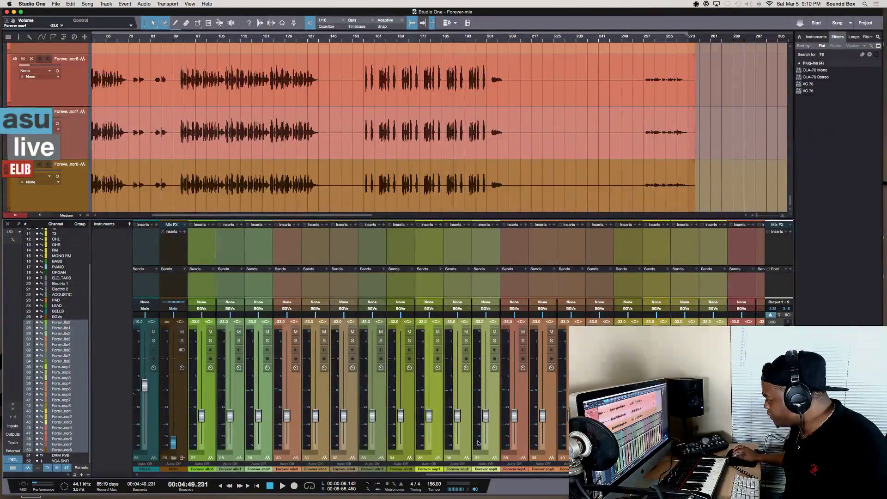
{"action": "scroll", "coordinate": [468, 439], "scroll_direction": "right", "scroll_amount": 1}
{"action": "scroll", "coordinate": [468, 439], "scroll_direction": "right", "scroll_amount": 6}
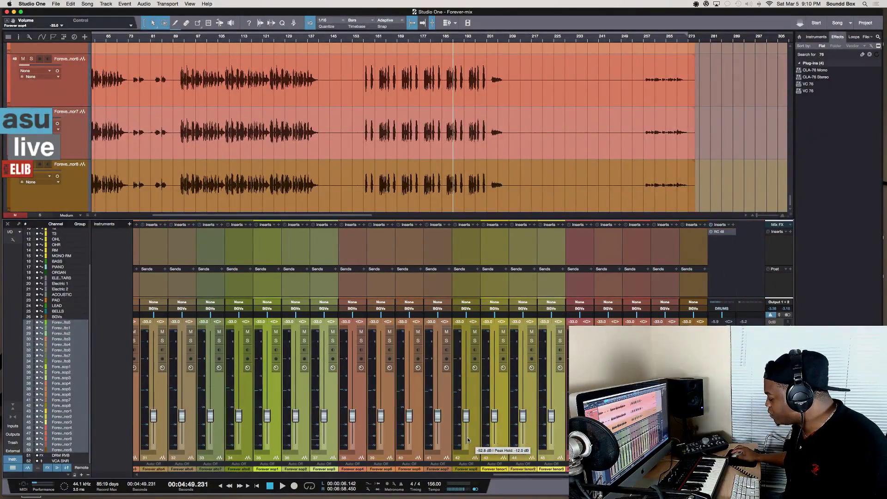
{"action": "scroll", "coordinate": [463, 438], "scroll_direction": "left", "scroll_amount": 20}
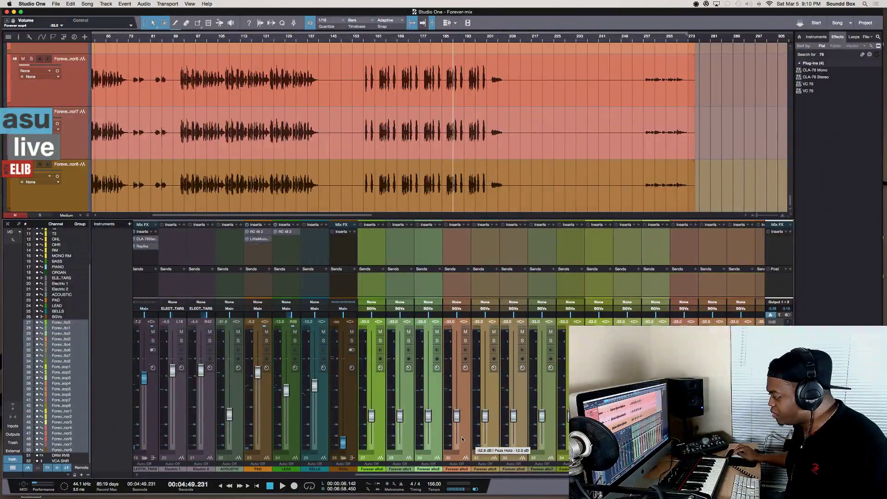
{"action": "left_click", "coordinate": [356, 411]}
Select all alto channels in the BGVs folder and colour them crimson red
{"action": "scroll", "coordinate": [375, 433], "scroll_direction": "right", "scroll_amount": 8}
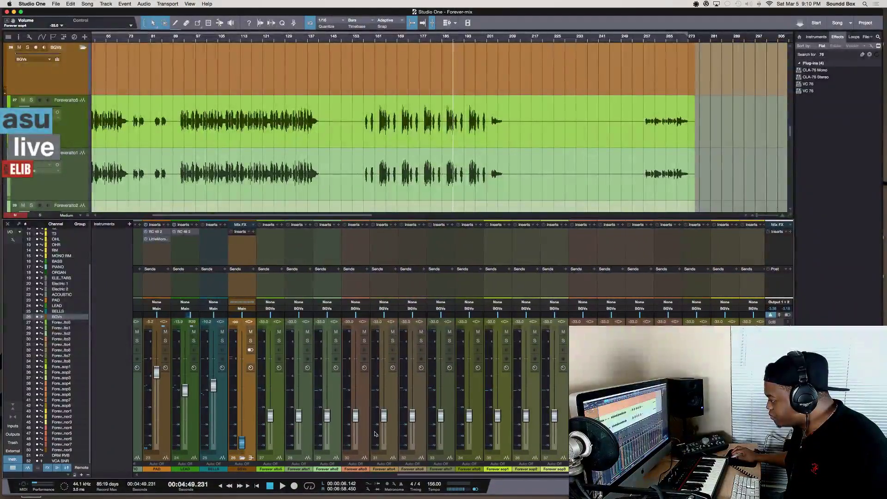
{"action": "scroll", "coordinate": [280, 434], "scroll_direction": "right", "scroll_amount": 4}
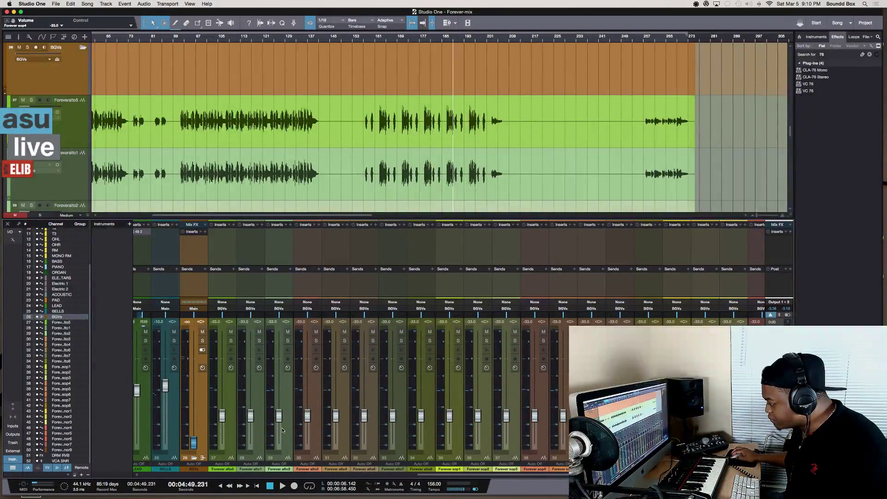
{"action": "left_click", "coordinate": [230, 444]}
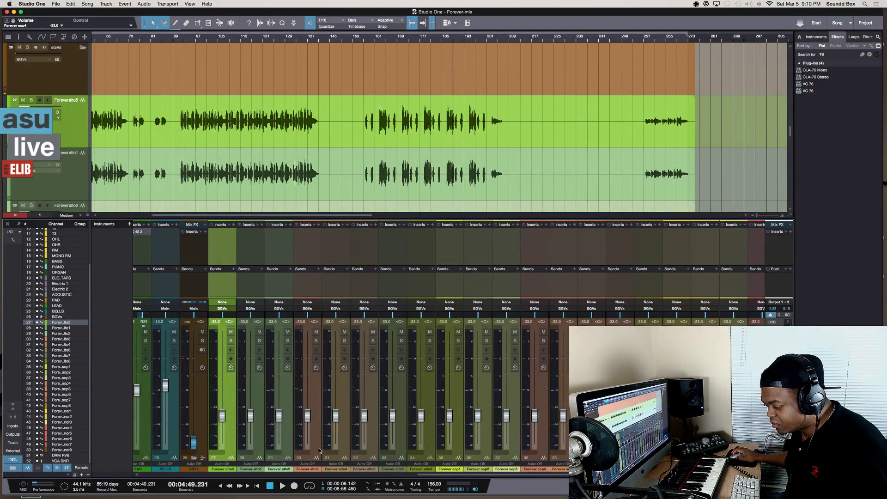
{"action": "left_click", "coordinate": [373, 444], "text": "shift"}
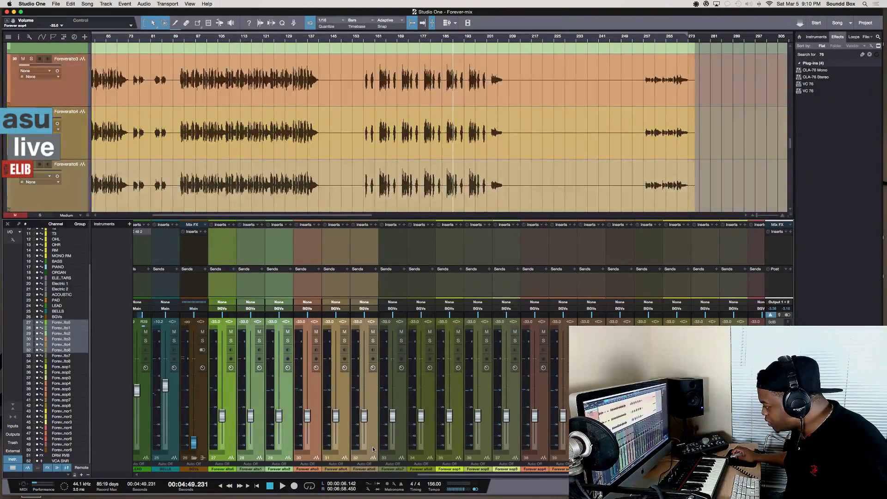
{"action": "left_click", "coordinate": [422, 450], "text": "shift"}
{"action": "left_click", "coordinate": [229, 471]}
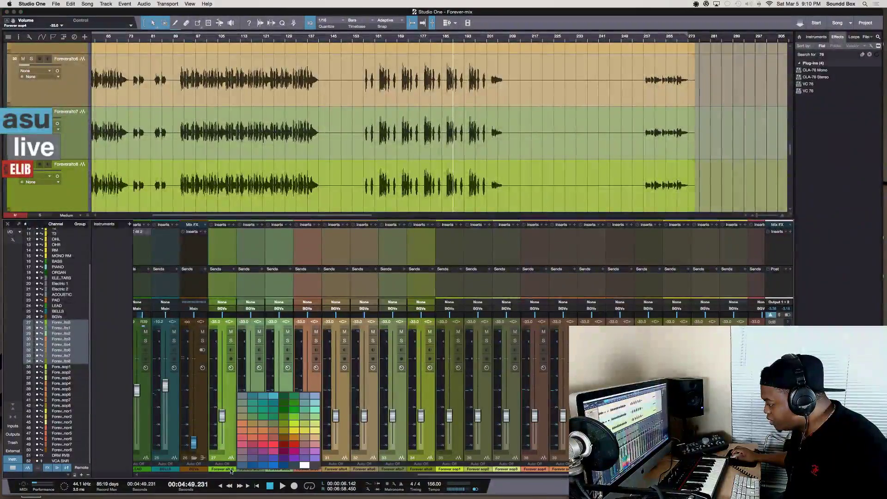
{"action": "left_click", "coordinate": [260, 448]}
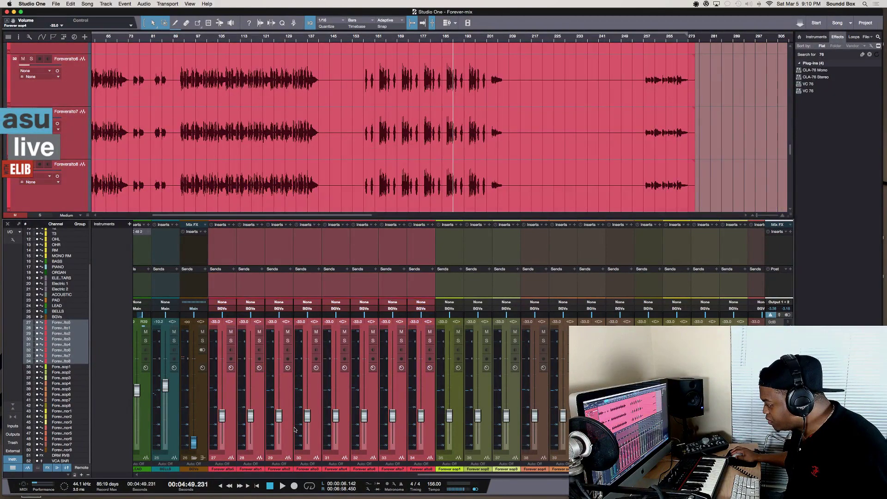
Select all soprano channels, from sop1 through sop8, and colour them light green
{"action": "scroll", "coordinate": [337, 464], "scroll_direction": "right", "scroll_amount": 5}
{"action": "left_click", "coordinate": [337, 463]}
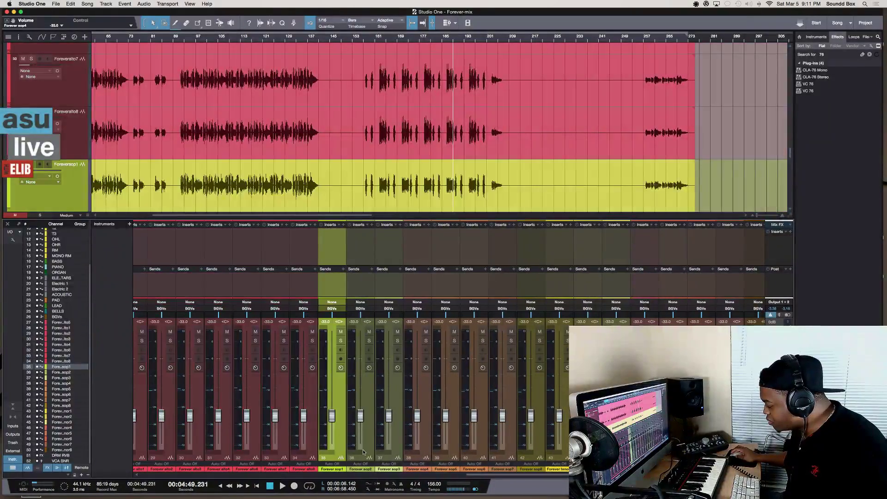
{"action": "scroll", "coordinate": [365, 453], "scroll_direction": "right", "scroll_amount": 3}
{"action": "scroll", "coordinate": [367, 452], "scroll_direction": "right", "scroll_amount": 1}
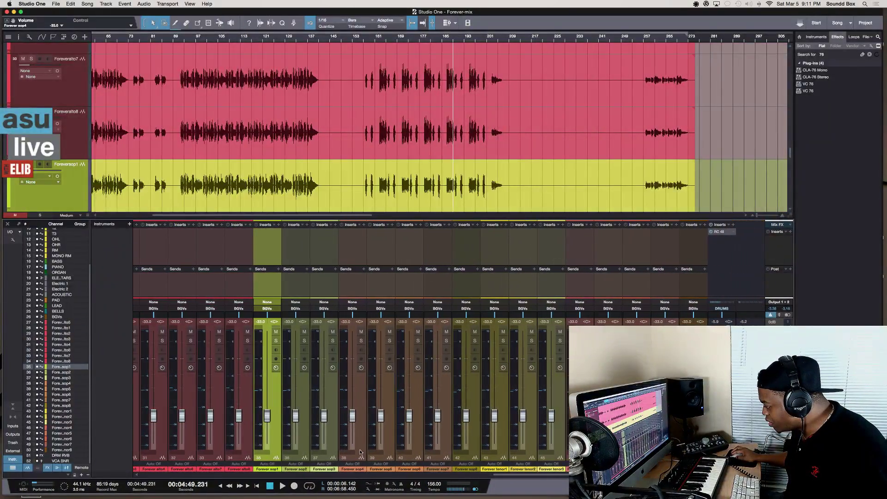
{"action": "left_click", "coordinate": [478, 448], "text": "shift"}
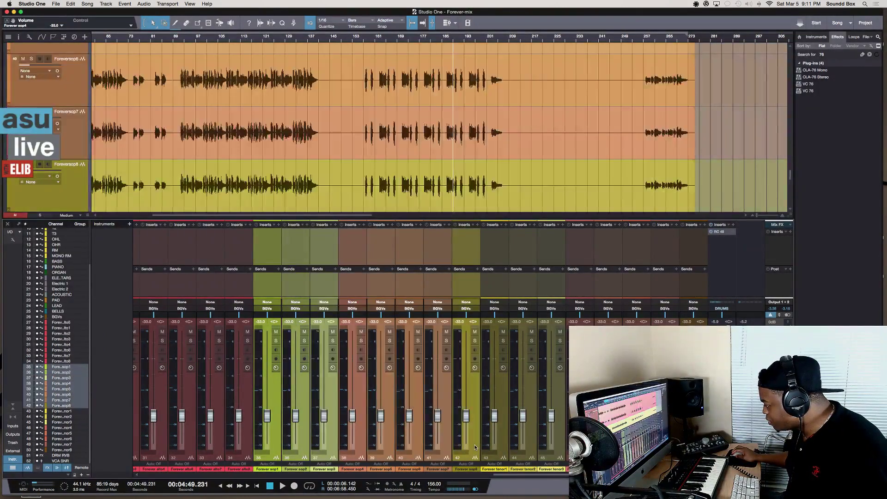
{"action": "left_click", "coordinate": [420, 467]}
{"action": "left_click", "coordinate": [443, 417]}
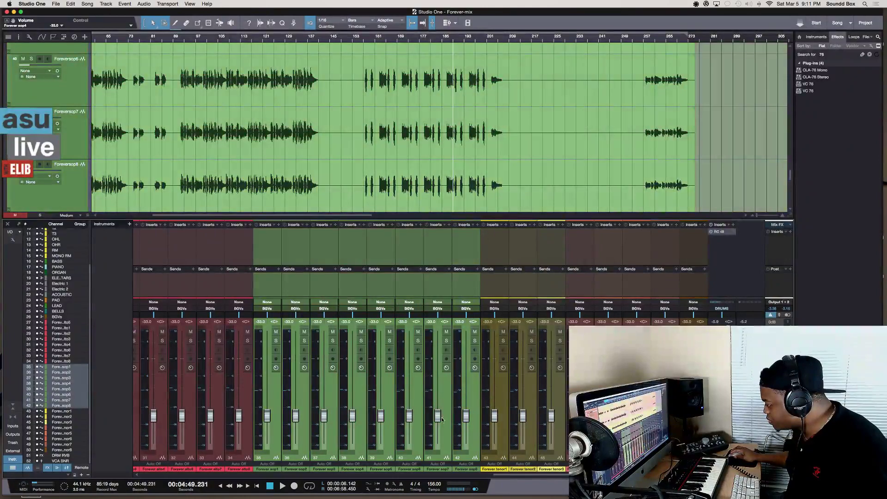
Select all tenor channels, from tenor1 through tenor8, and colour them purple
{"action": "left_click", "coordinate": [501, 443]}
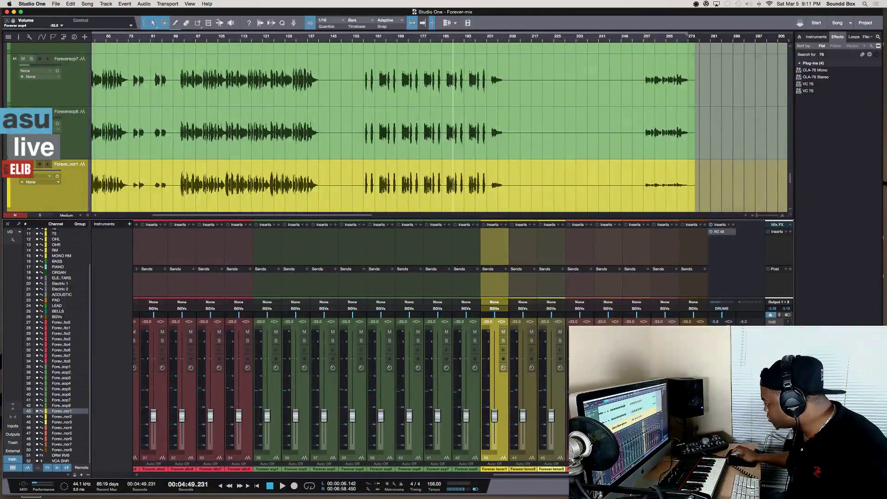
{"action": "left_click", "coordinate": [697, 442], "text": "shift"}
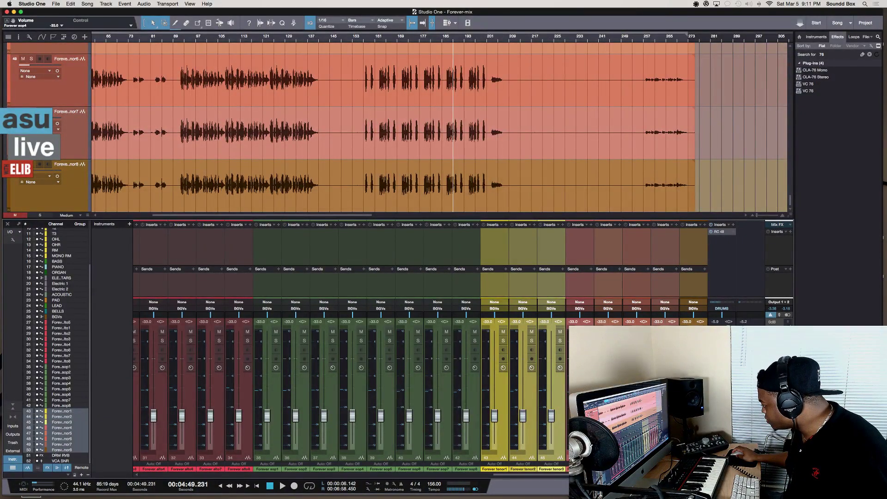
{"action": "left_click", "coordinate": [495, 444]}
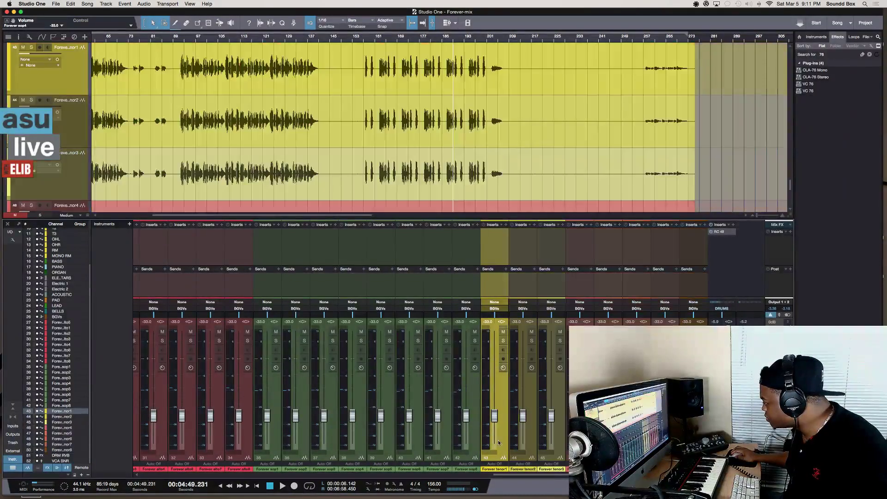
{"action": "left_click", "coordinate": [527, 441]}
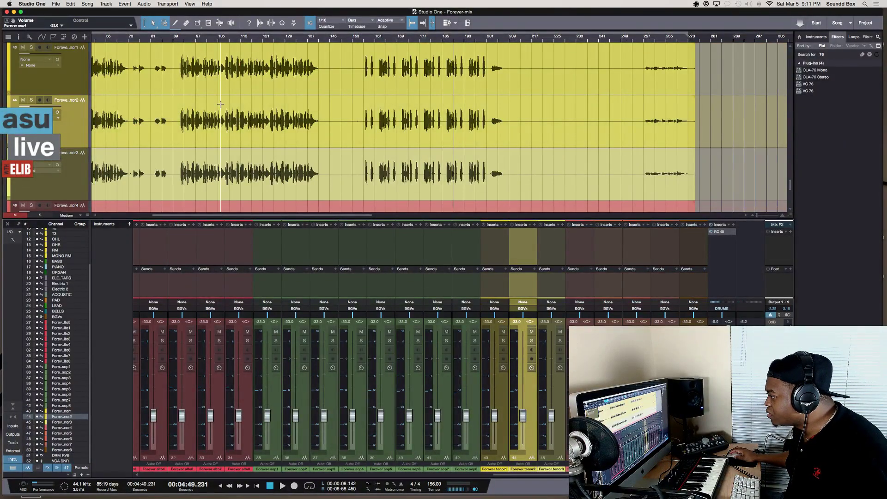
{"action": "scroll", "coordinate": [220, 104], "scroll_direction": "down", "scroll_amount": 4}
{"action": "scroll", "coordinate": [219, 109], "scroll_direction": "down", "scroll_amount": 8}
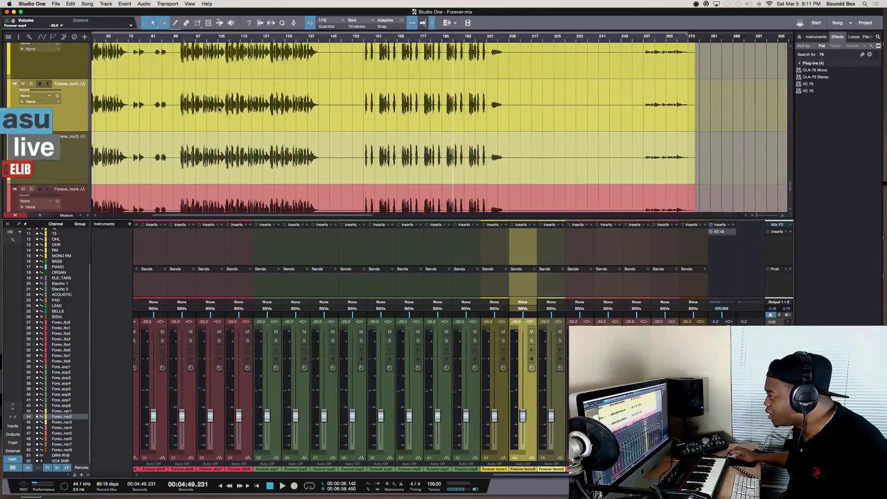
{"action": "scroll", "coordinate": [307, 123], "scroll_direction": "down", "scroll_amount": 2}
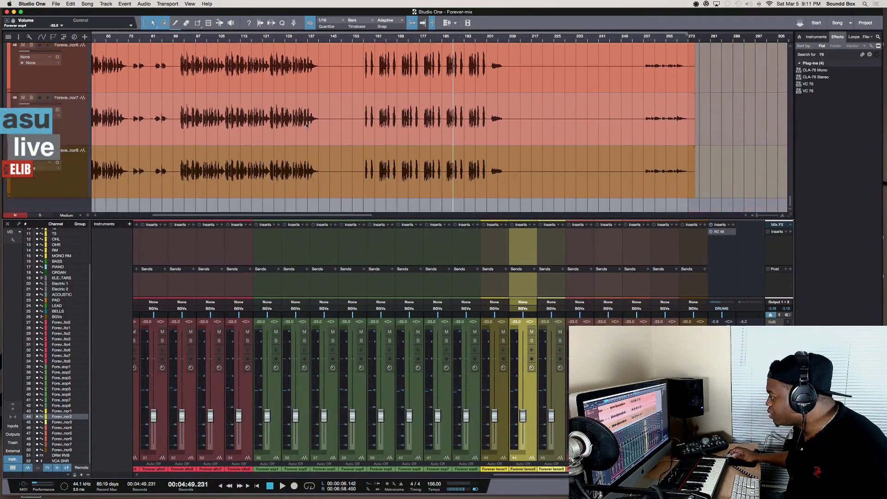
{"action": "left_click", "coordinate": [505, 443]}
{"action": "left_click", "coordinate": [693, 442], "text": "shift"}
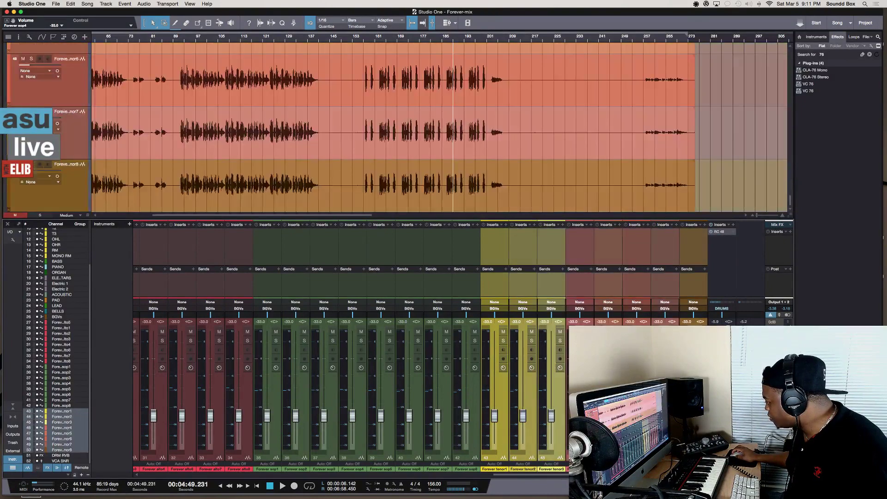
{"action": "left_click", "coordinate": [499, 470]}
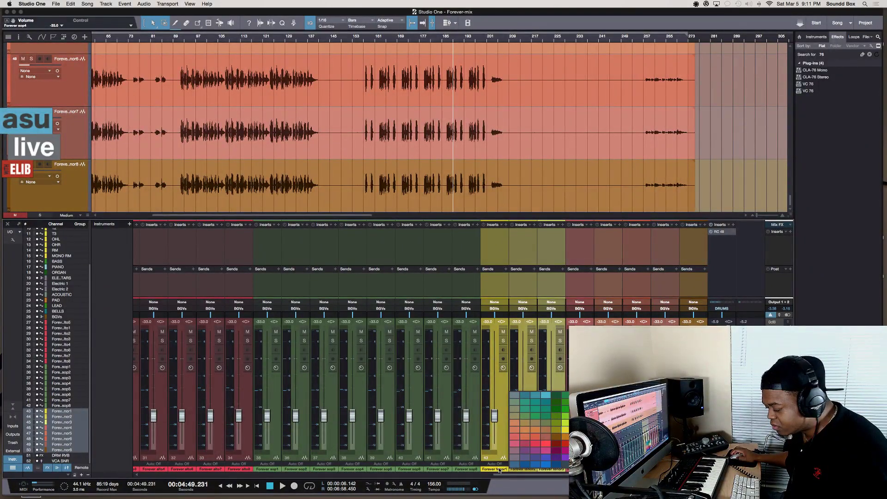
{"action": "left_click", "coordinate": [555, 457]}
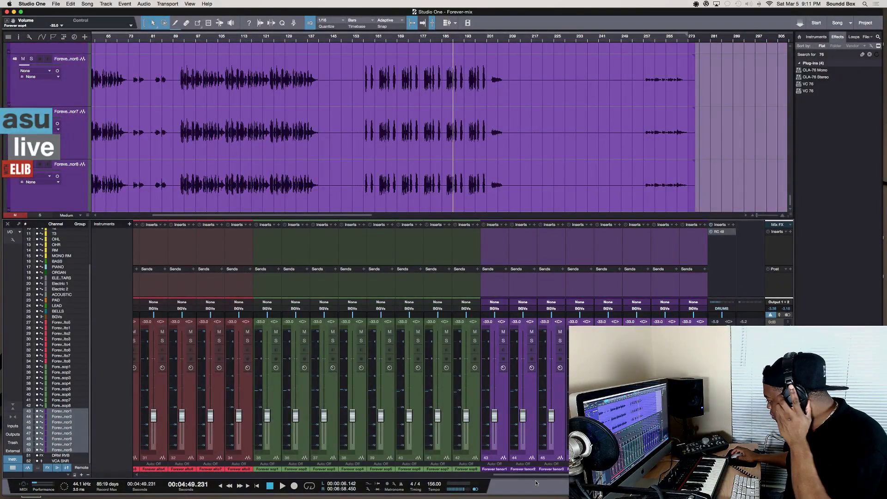
Raise the BGVs folder channel to -37.8 dB and solo the whole folder
{"action": "scroll", "coordinate": [508, 416], "scroll_direction": "left", "scroll_amount": 10}
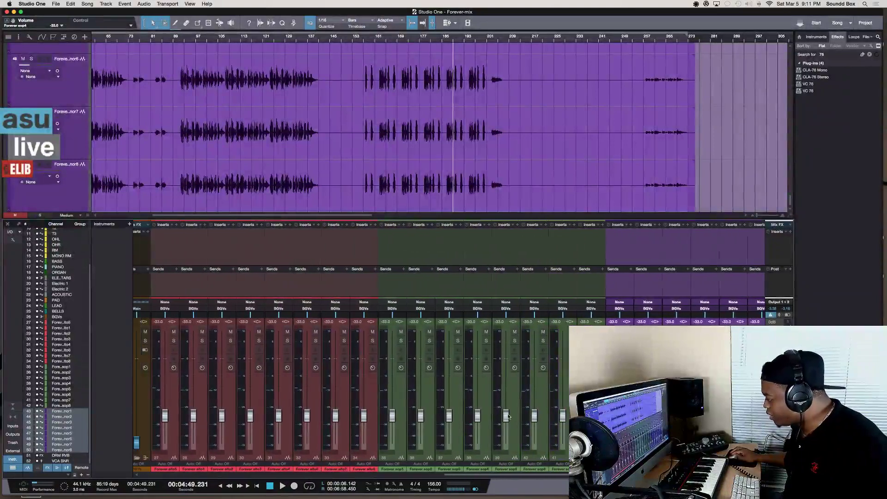
{"action": "scroll", "coordinate": [508, 415], "scroll_direction": "left", "scroll_amount": 2}
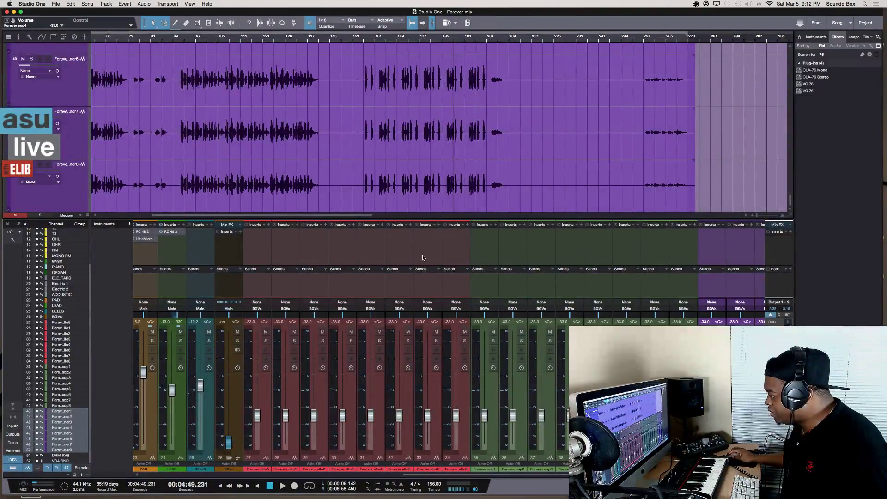
{"action": "scroll", "coordinate": [293, 248], "scroll_direction": "right", "scroll_amount": 10}
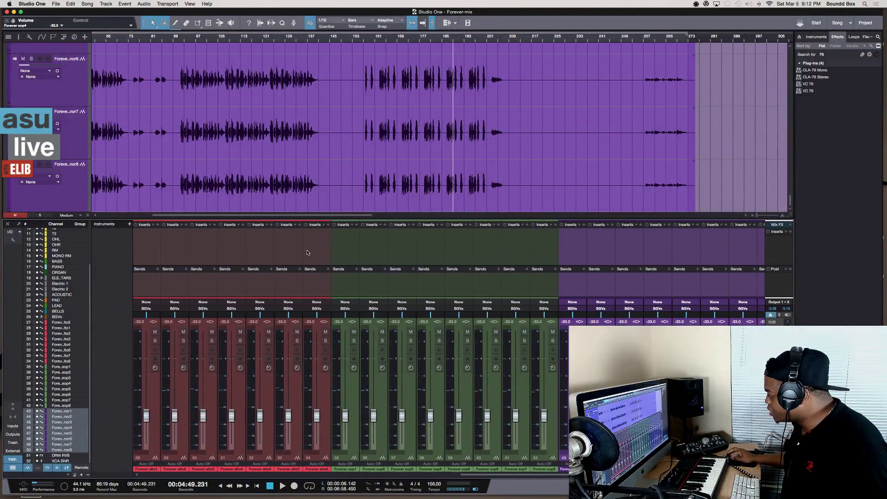
{"action": "scroll", "coordinate": [308, 252], "scroll_direction": "left", "scroll_amount": 8}
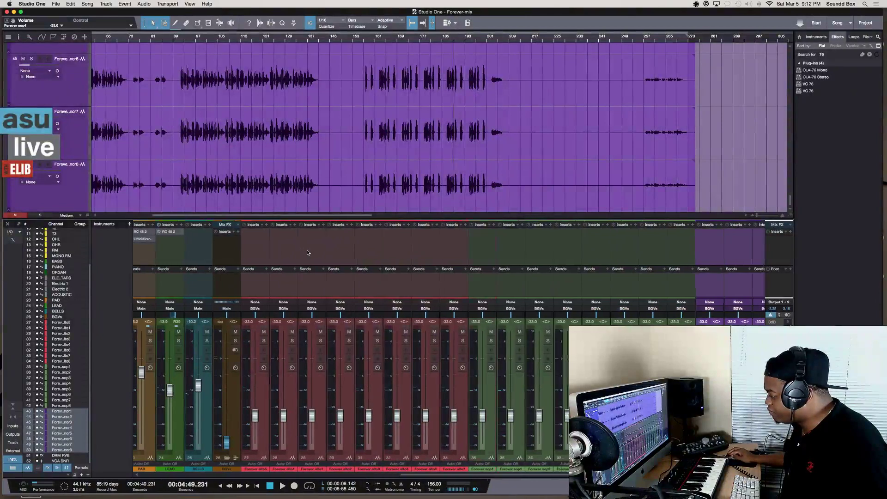
{"action": "left_click", "coordinate": [246, 247]}
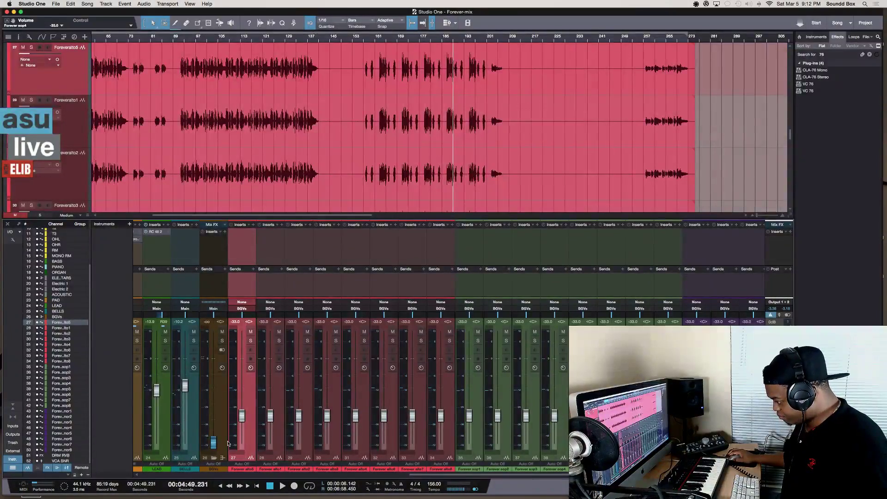
{"action": "left_click_drag", "start_coordinate": [213, 446], "coordinate": [213, 425]}
{"action": "left_click", "coordinate": [223, 341]}
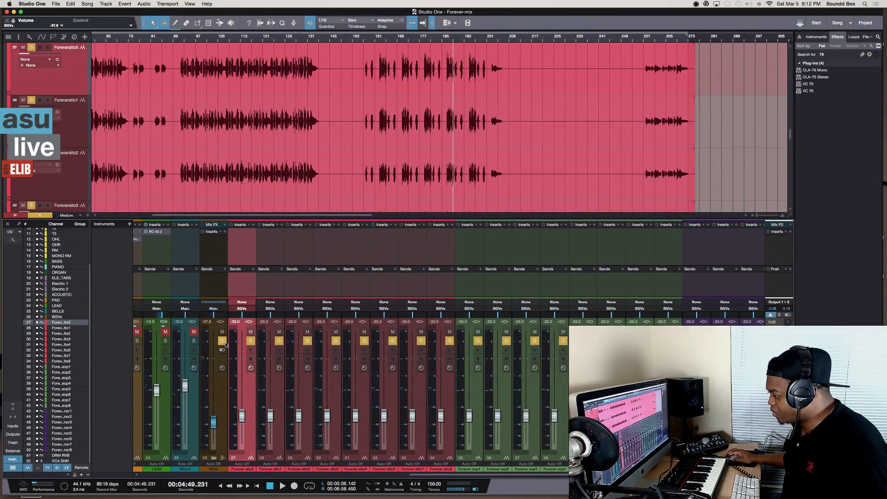
Play the soloed background vocals from about bar 54, just before their first entry
{"action": "scroll", "coordinate": [148, 74], "scroll_direction": "left", "scroll_amount": 5}
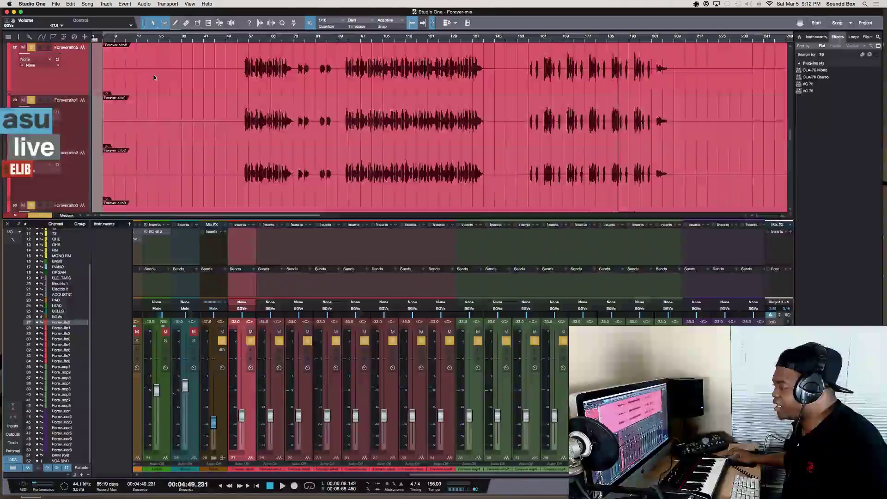
{"action": "left_click", "coordinate": [240, 38]}
{"action": "scroll", "coordinate": [247, 105], "scroll_direction": "up", "scroll_amount": 3}
{"action": "scroll", "coordinate": [247, 106], "scroll_direction": "down", "scroll_amount": 6}
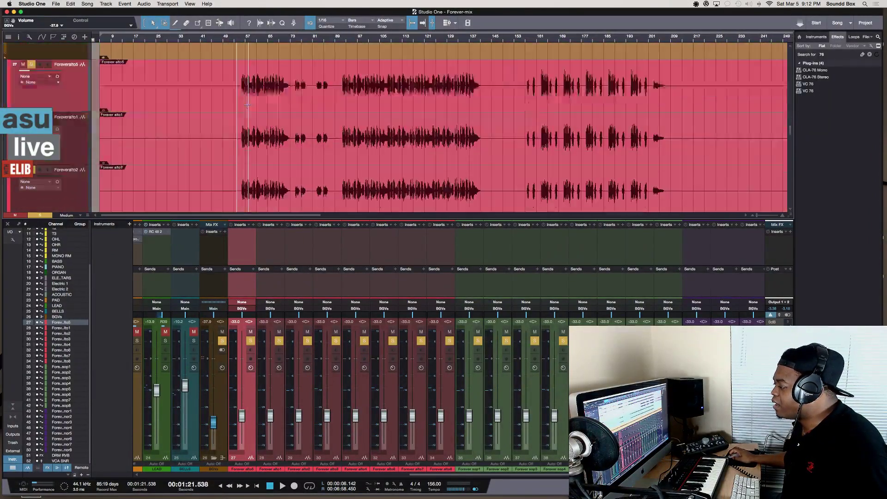
{"action": "scroll", "coordinate": [247, 105], "scroll_direction": "down", "scroll_amount": 8}
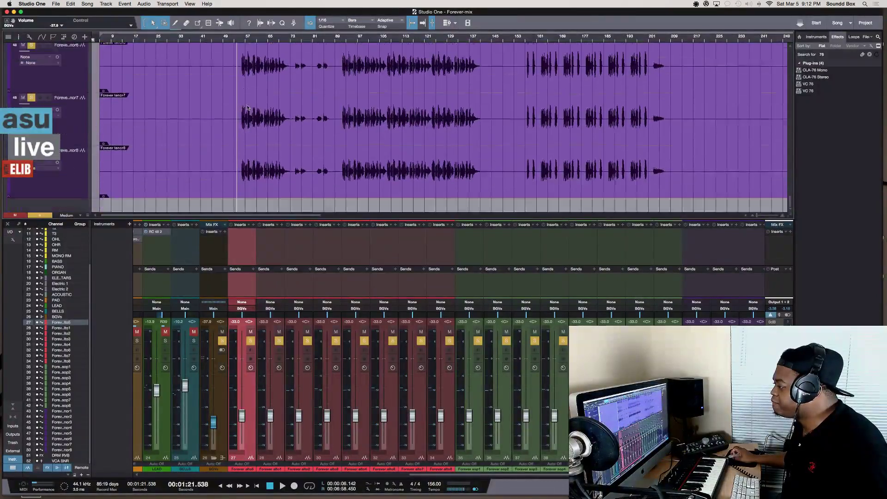
{"action": "scroll", "coordinate": [247, 107], "scroll_direction": "up", "scroll_amount": 6}
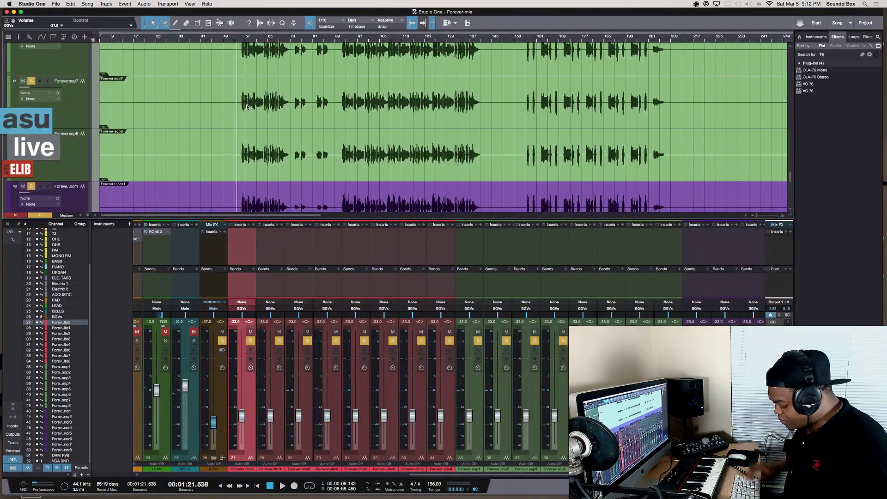
{"action": "scroll", "coordinate": [248, 107], "scroll_direction": "up", "scroll_amount": 6}
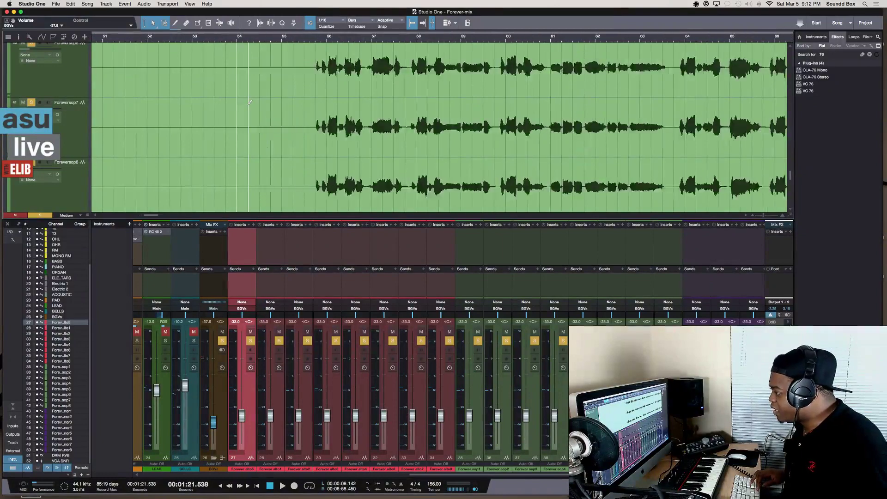
{"action": "scroll", "coordinate": [247, 106], "scroll_direction": "right", "scroll_amount": 3}
{"action": "scroll", "coordinate": [246, 105], "scroll_direction": "left", "scroll_amount": 10}
{"action": "scroll", "coordinate": [247, 105], "scroll_direction": "right", "scroll_amount": 9}
{"action": "key", "text": "space"}
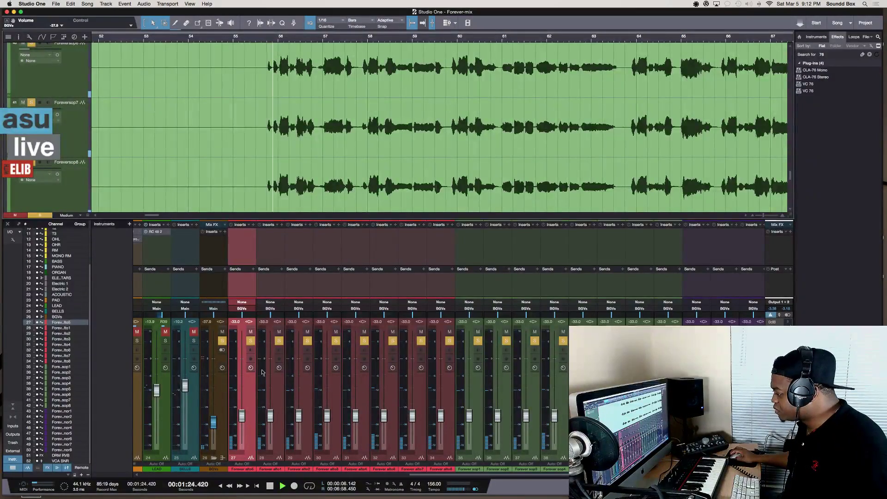
Raise the BGVs folder channel to -0.1 dB, stop playback and solo only the first alto channel
{"action": "left_click_drag", "start_coordinate": [213, 416], "coordinate": [213, 359]}
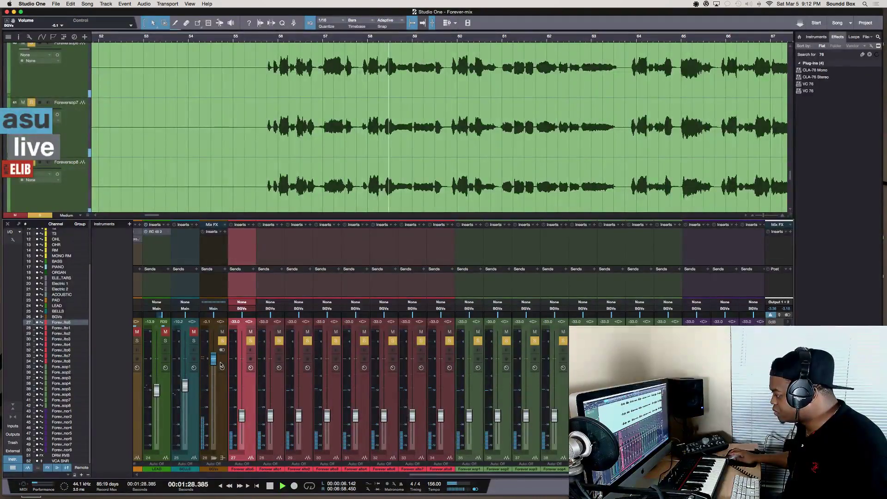
{"action": "key", "text": "space"}
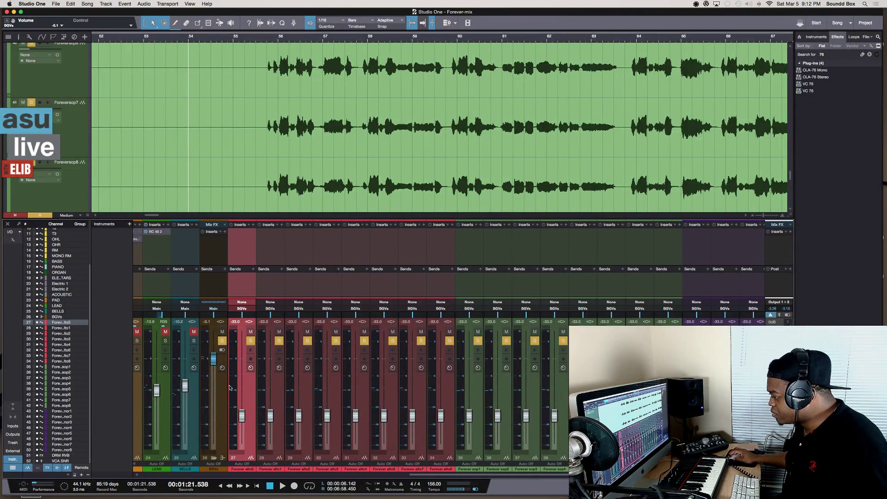
{"action": "left_click", "coordinate": [250, 340], "text": "alt"}
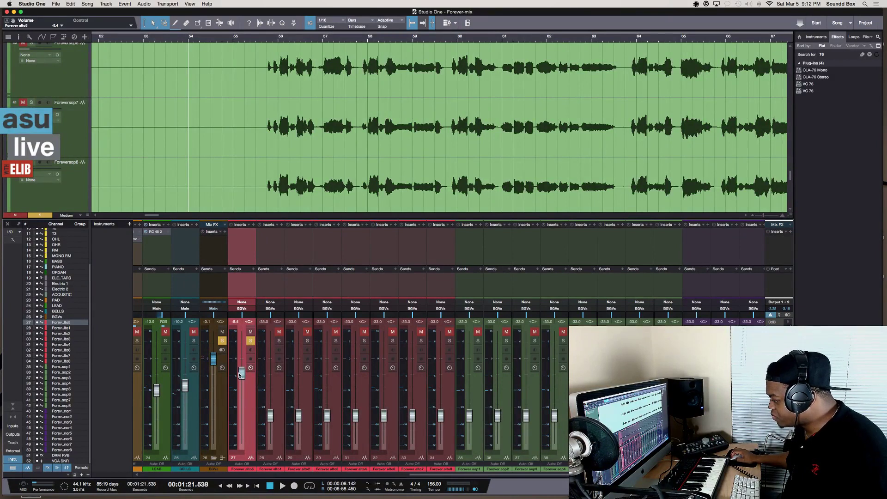
Select all eight alto channels and reorder the mixer so the soprano channels come directly before them
{"action": "left_click", "coordinate": [448, 443], "text": "shift"}
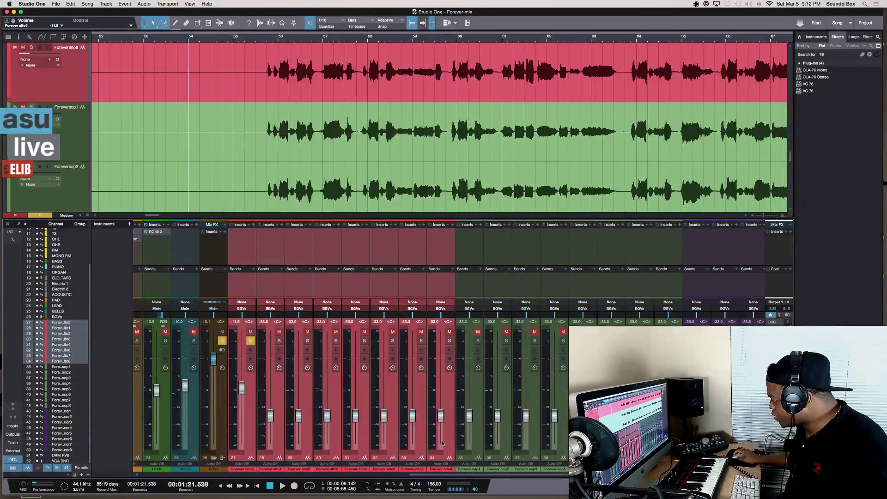
{"action": "scroll", "coordinate": [239, 424], "scroll_direction": "right", "scroll_amount": 1}
{"action": "left_click_drag", "start_coordinate": [219, 440], "coordinate": [556, 439]}
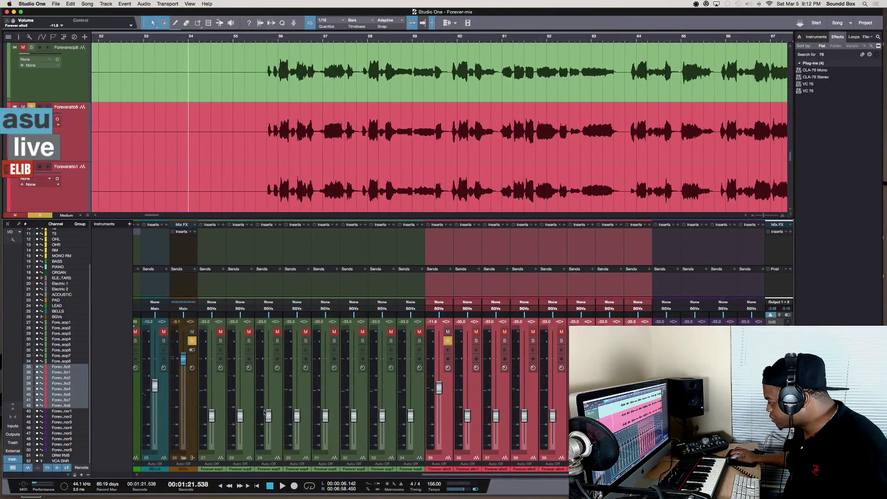
Solo sop1 instead of the first alto and raise its level to about -7.5 dB during playback
{"action": "left_click", "coordinate": [221, 439]}
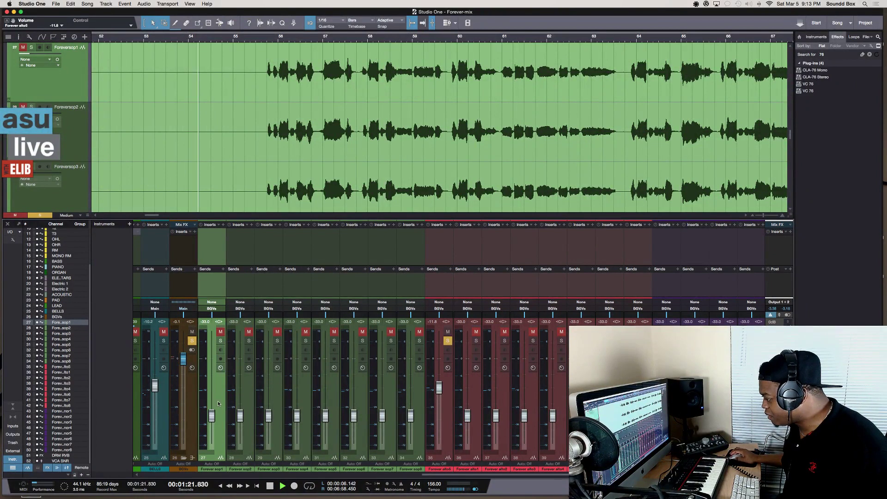
{"action": "left_click", "coordinate": [220, 340]}
{"action": "left_click", "coordinate": [448, 341]}
{"action": "left_click_drag", "start_coordinate": [213, 417], "coordinate": [212, 382]}
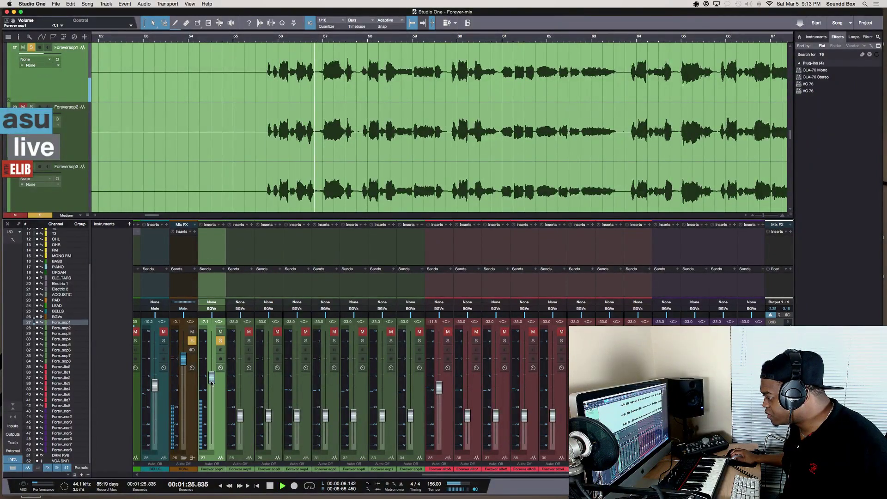
Solo sop2 at about -7.1 dB, and pan sop1 to L47 and sop2 to R42
{"action": "left_click_drag", "start_coordinate": [240, 416], "coordinate": [240, 374]}
{"action": "left_click_drag", "start_coordinate": [212, 314], "coordinate": [252, 323]}
{"action": "left_click", "coordinate": [249, 340]}
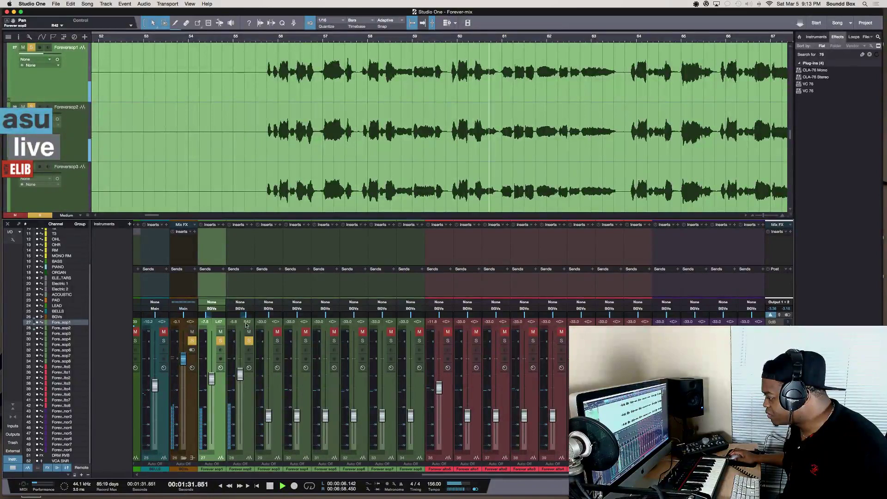
{"action": "left_click_drag", "start_coordinate": [240, 375], "coordinate": [239, 380]}
Solo sop3 at about -6.5 dB, raise sop4 to about -4.8 dB, and pan them about L81 and R82
{"action": "left_click", "coordinate": [278, 340]}
{"action": "left_click_drag", "start_coordinate": [269, 416], "coordinate": [268, 375]}
{"action": "left_click_drag", "start_coordinate": [269, 315], "coordinate": [319, 316]}
{"action": "left_click_drag", "start_coordinate": [296, 418], "coordinate": [298, 375]}
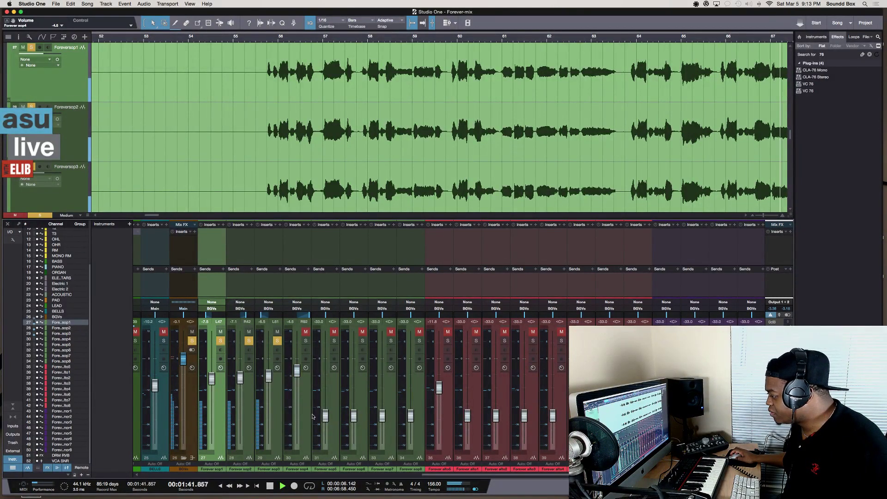
Select the sop4 channel and audition the soloed sopranos from their first entry near bar 56
{"action": "left_click", "coordinate": [301, 403]}
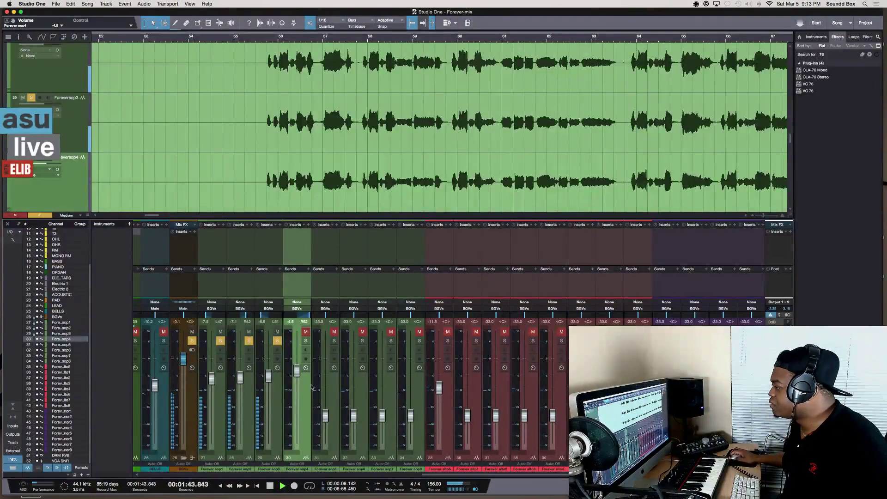
{"action": "scroll", "coordinate": [290, 183], "scroll_direction": "up", "scroll_amount": 1}
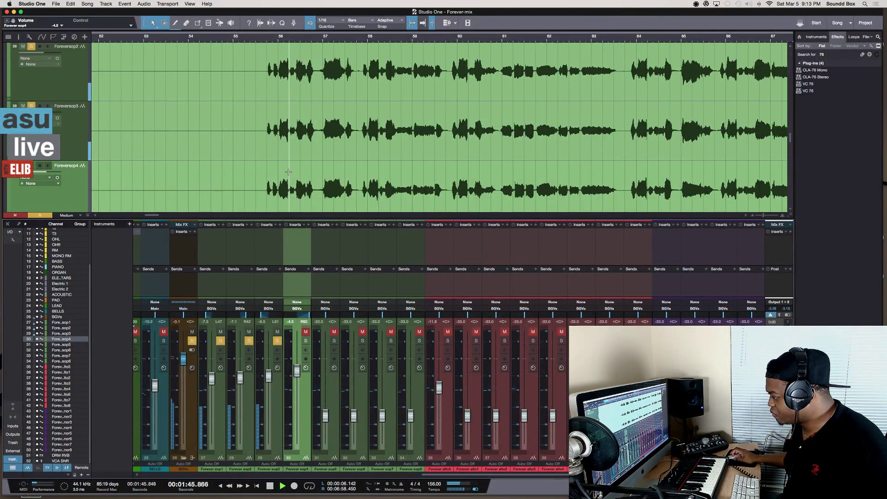
{"action": "scroll", "coordinate": [289, 172], "scroll_direction": "down", "scroll_amount": 5}
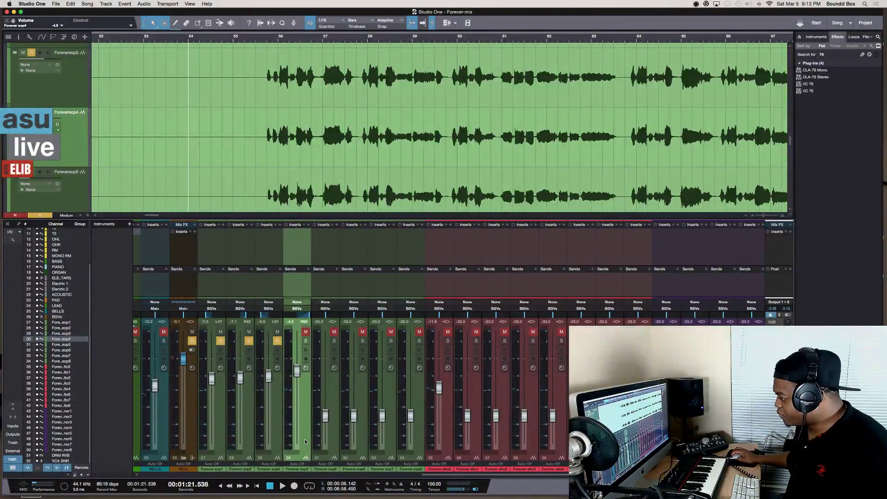
{"action": "scroll", "coordinate": [315, 149], "scroll_direction": "right", "scroll_amount": 10}
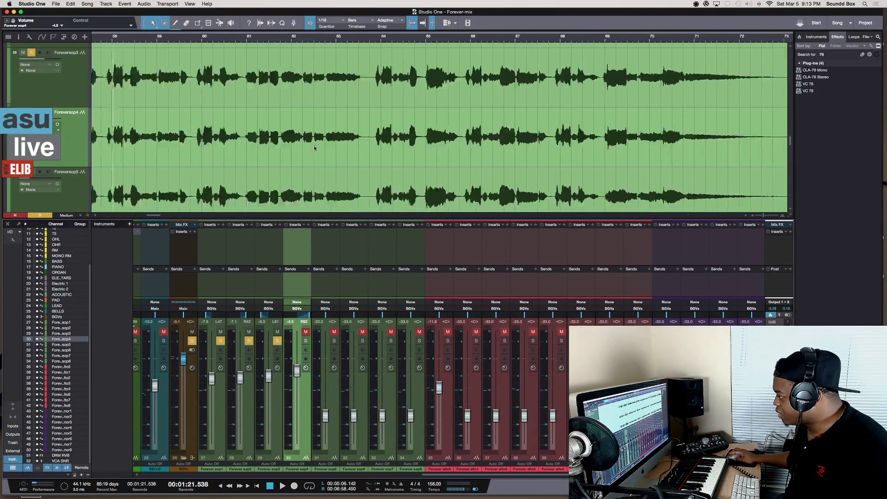
{"action": "key", "text": "space"}
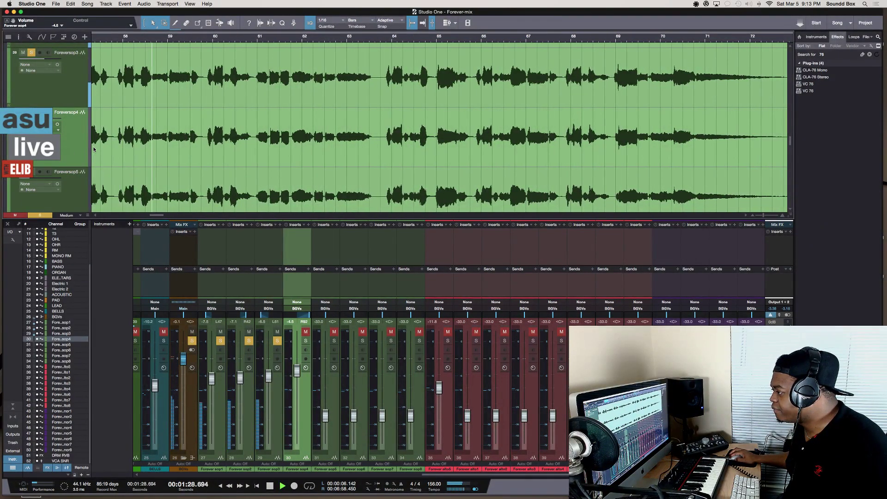
{"action": "key", "text": "space"}
{"action": "key", "text": "space"}
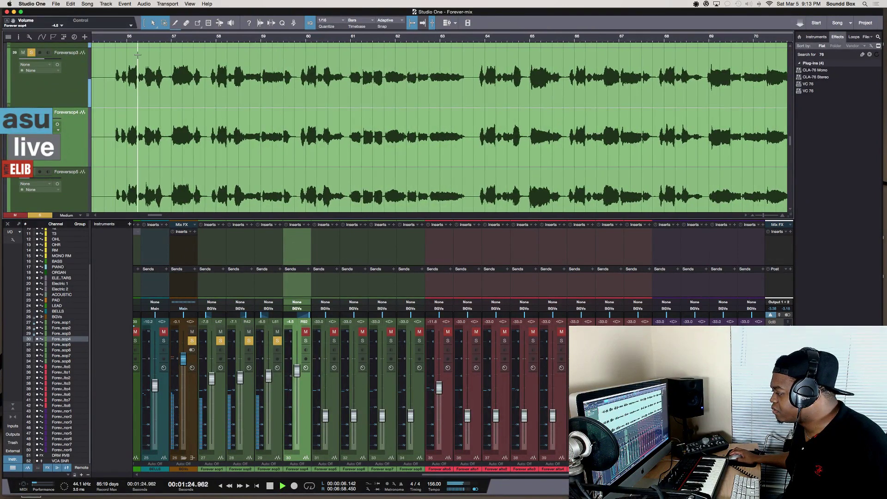
{"action": "key", "text": "space"}
Solo sop4 as well, lower it to -7.8 dB and replay the four sopranos from bar 56
{"action": "left_click", "coordinate": [306, 342]}
{"action": "key", "text": "space"}
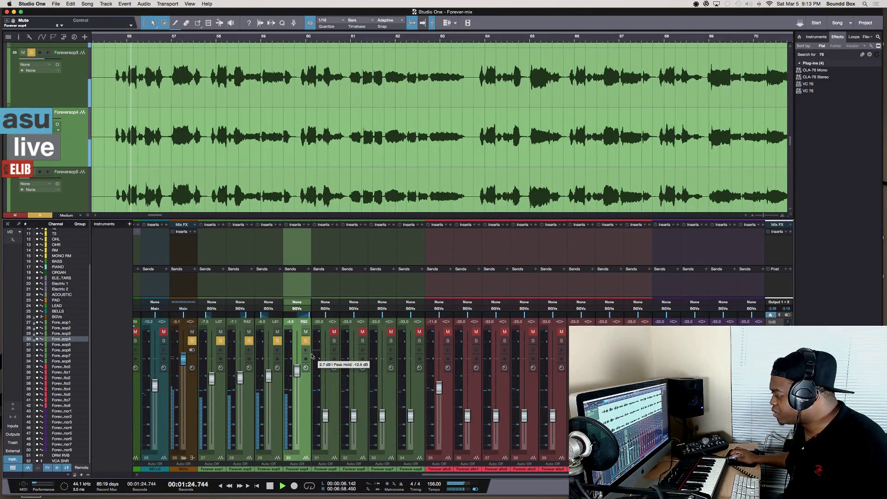
{"action": "left_click_drag", "start_coordinate": [298, 370], "coordinate": [296, 382]}
{"action": "key", "text": "space"}
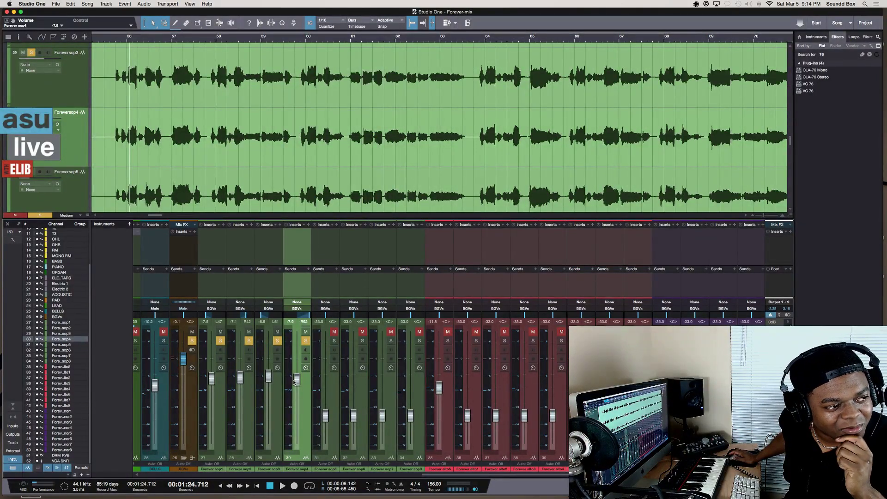
{"action": "key", "text": "space"}
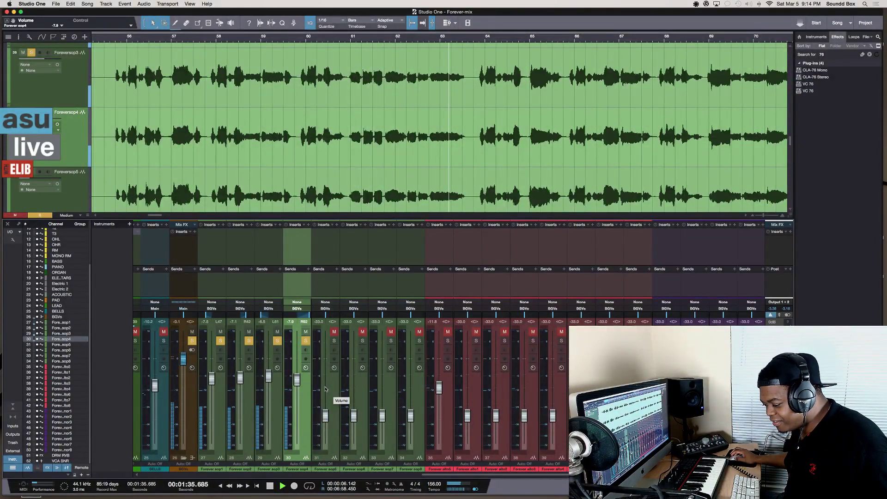
{"action": "key", "text": "space"}
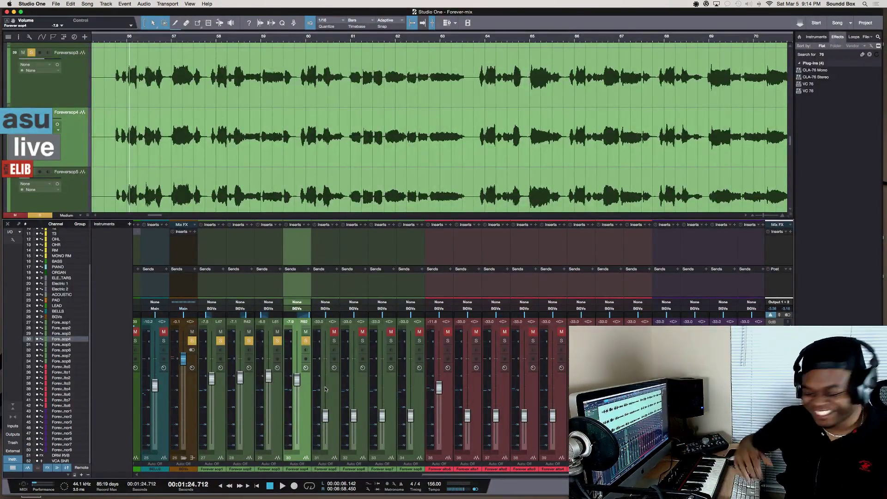
Solo sop5 during playback, raise it to about -7.5 dB and pan it to L45
{"action": "key", "text": "space"}
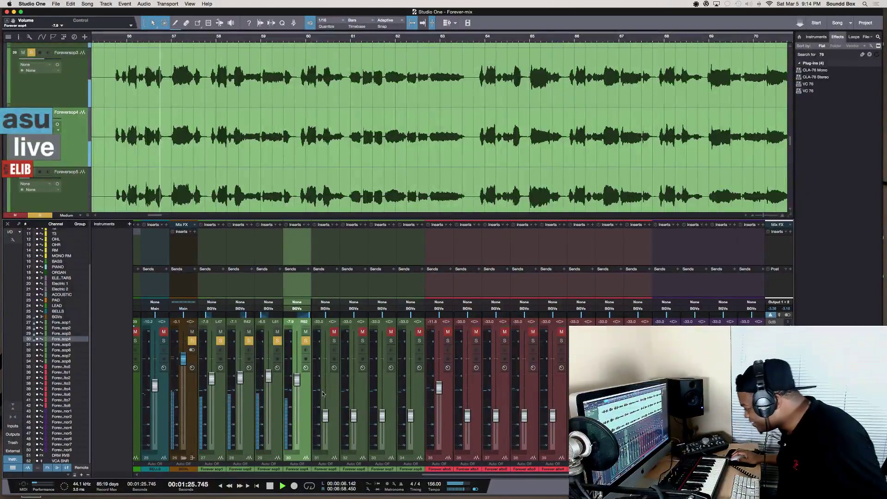
{"action": "left_click", "coordinate": [335, 341]}
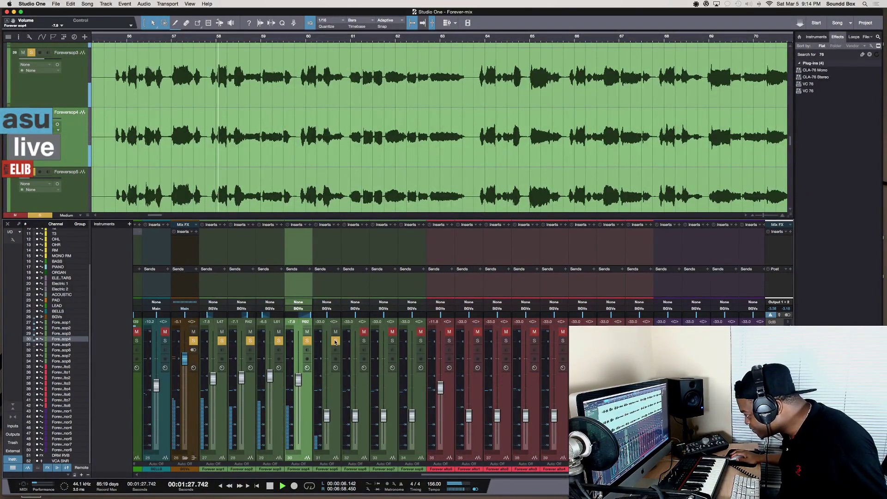
{"action": "left_click_drag", "start_coordinate": [327, 416], "coordinate": [327, 380]}
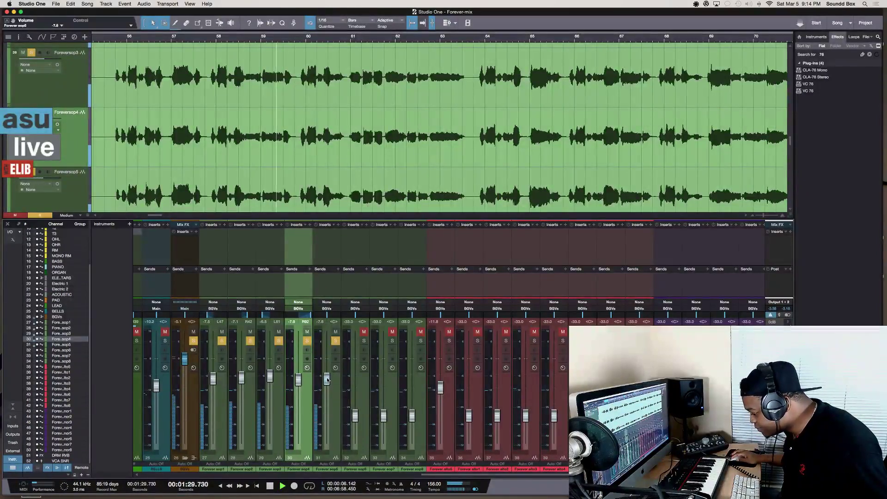
{"action": "left_click_drag", "start_coordinate": [327, 315], "coordinate": [323, 344]}
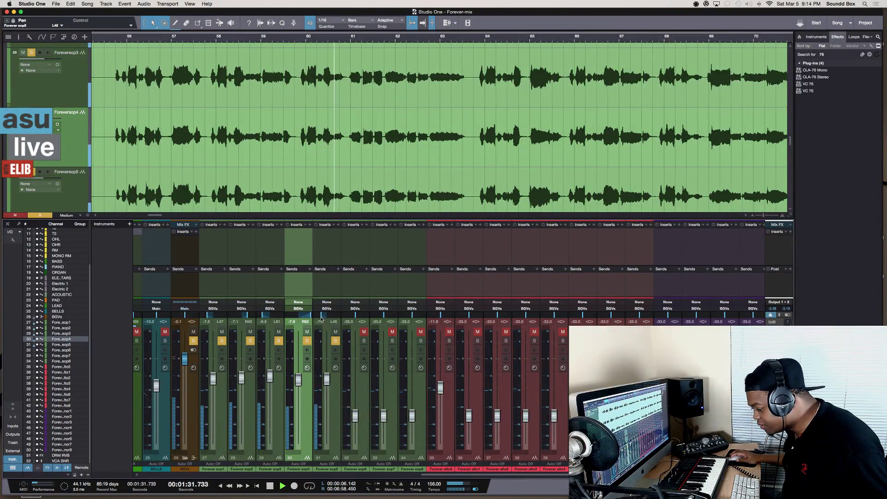
Pan sop6 to R45, solo it and bring its level up to about -7.5 dB
{"action": "left_click_drag", "start_coordinate": [355, 315], "coordinate": [363, 349]}
{"action": "left_click", "coordinate": [364, 341]}
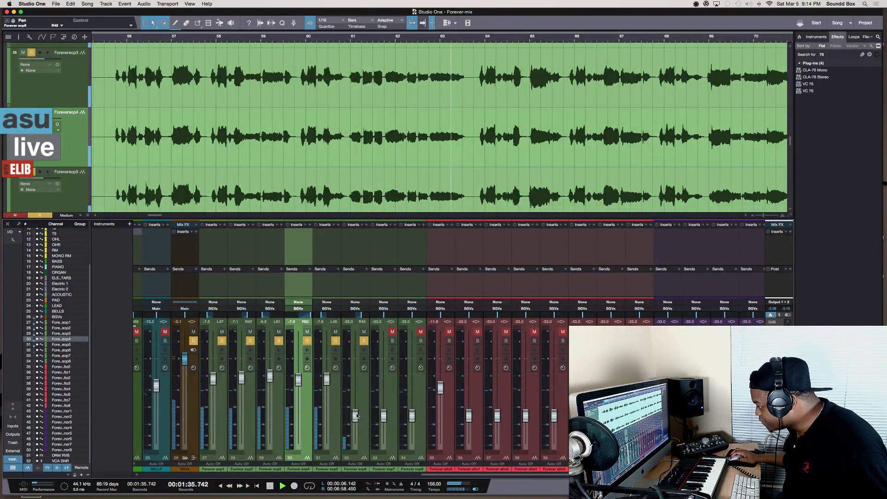
{"action": "left_click_drag", "start_coordinate": [356, 415], "coordinate": [355, 385]}
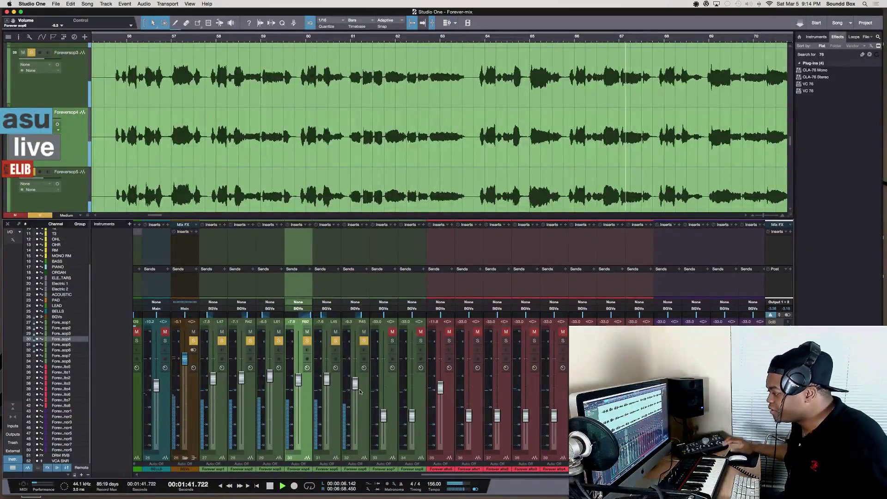
{"action": "key", "text": "space"}
{"action": "left_click_drag", "start_coordinate": [355, 384], "coordinate": [354, 381]}
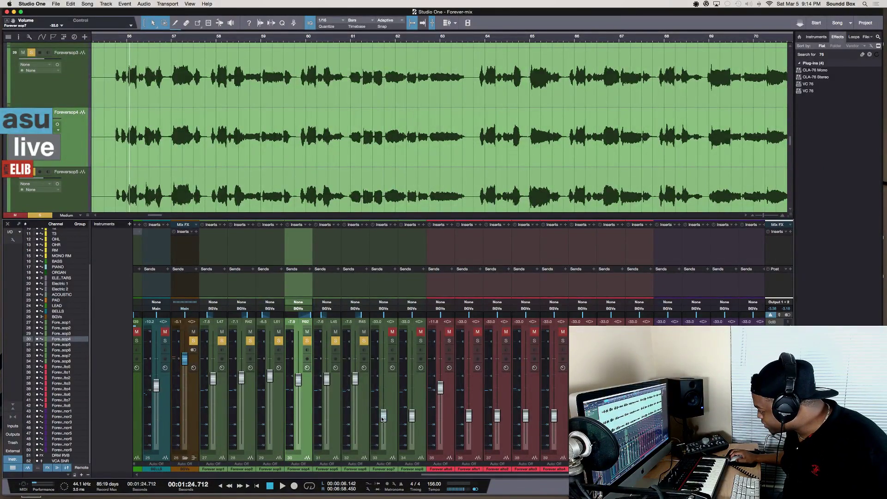
Raise sop7 to about -8.7 dB and sop8 to about -7.8 dB, solo both and audition them with the others
{"action": "left_click_drag", "start_coordinate": [386, 385], "coordinate": [386, 386]}
{"action": "left_click", "coordinate": [393, 341]}
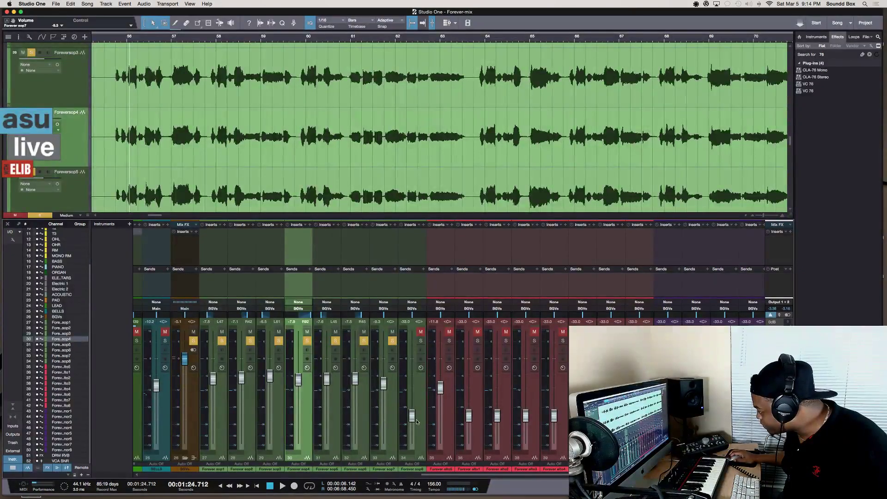
{"action": "left_click", "coordinate": [415, 400]}
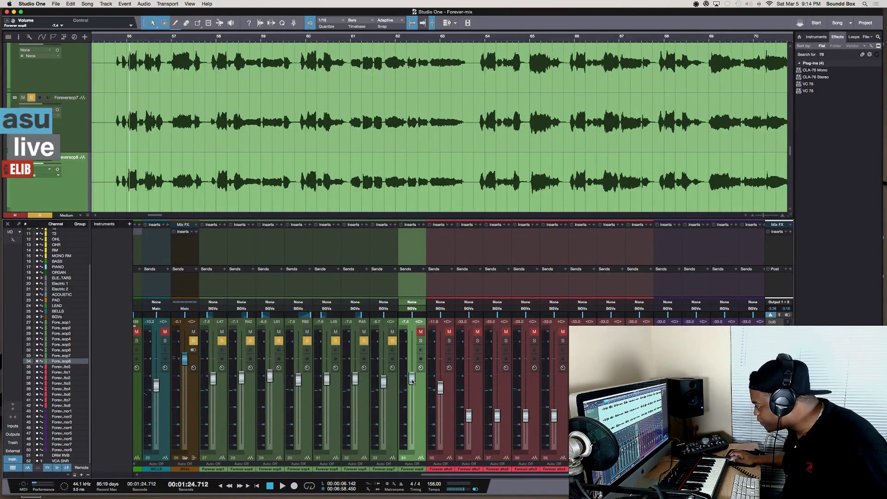
{"action": "key", "text": "s"}
{"action": "key", "text": "space"}
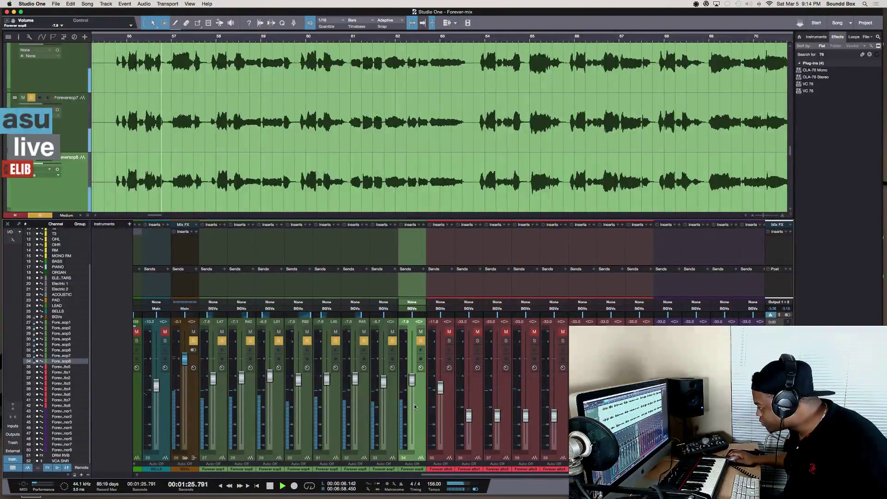
{"action": "key", "text": "space"}
Take sop8 and sop7 out of solo while replaying the soprano stack from bar 56
{"action": "left_click", "coordinate": [393, 418]}
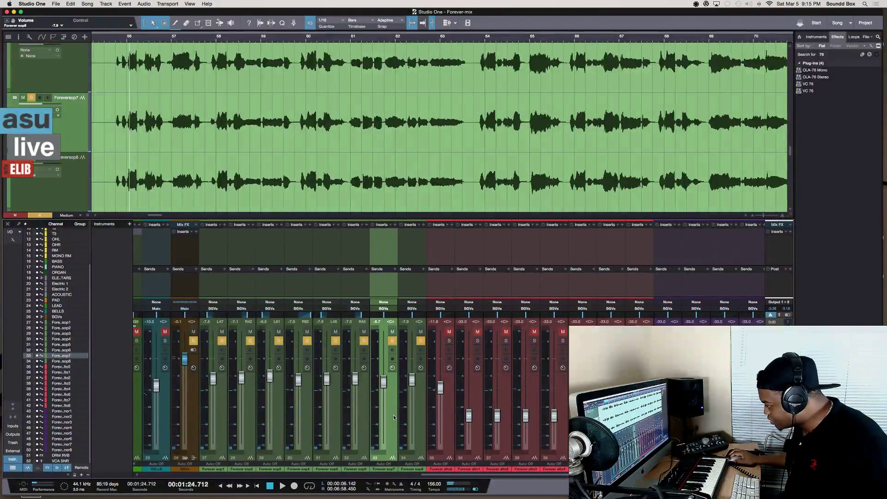
{"action": "key", "text": "space"}
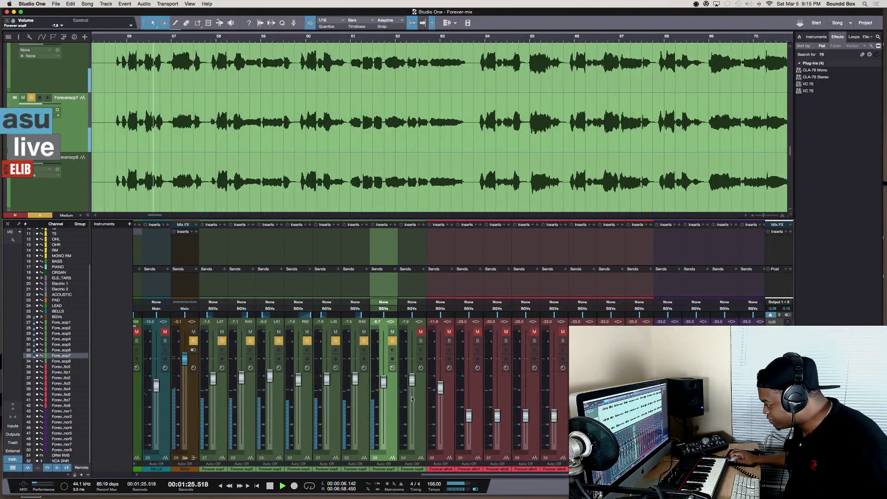
{"action": "left_click", "coordinate": [391, 341]}
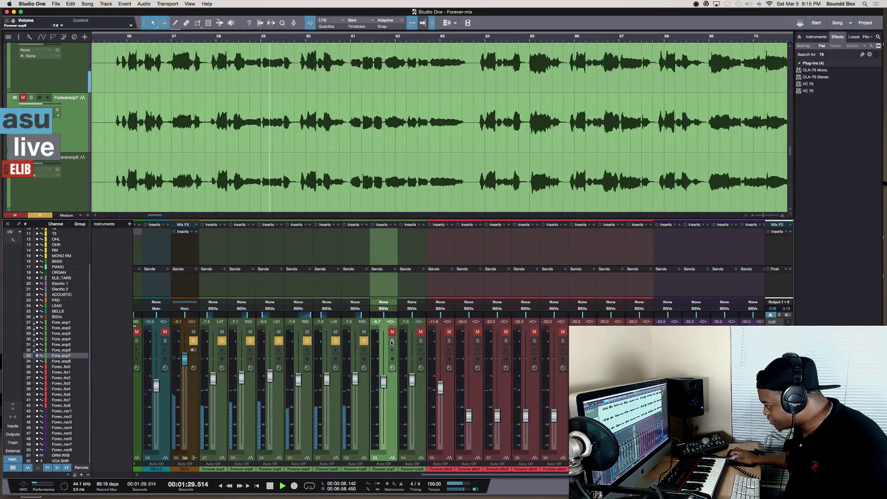
{"action": "key", "text": "space"}
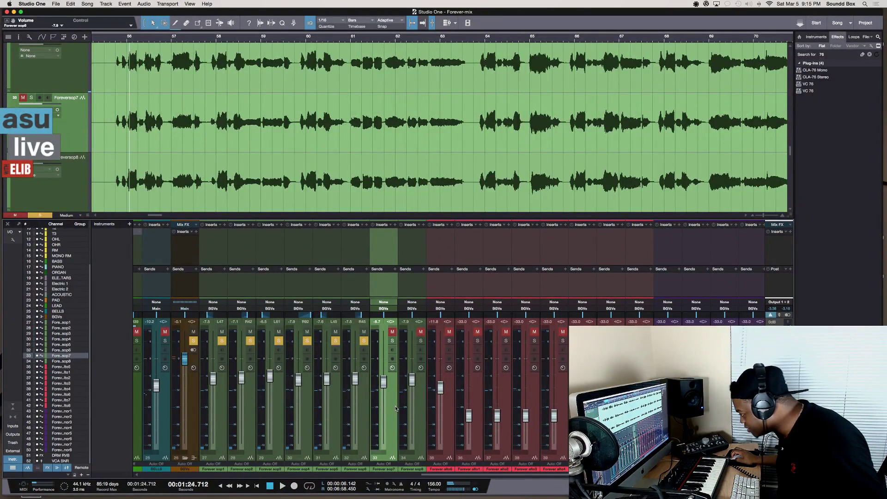
Move the sop7 channel behind sop8, then solo sop8 and play the sopranos
{"action": "left_click_drag", "start_coordinate": [391, 423], "coordinate": [420, 416]}
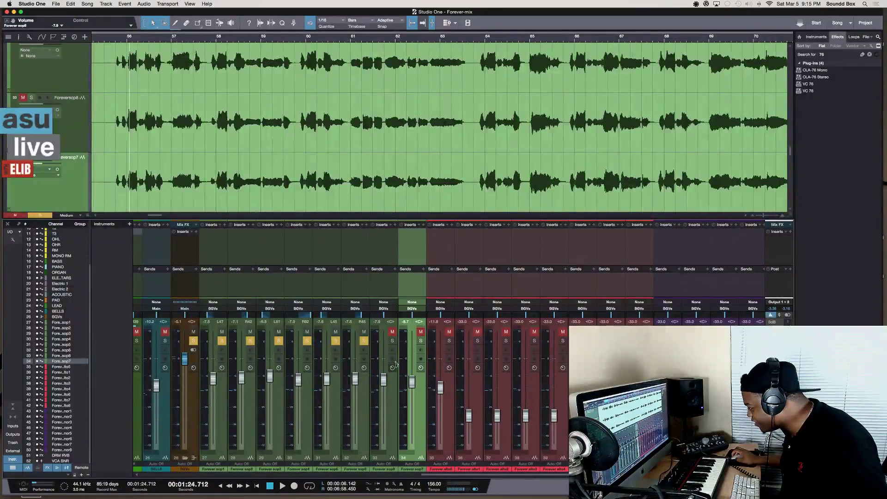
{"action": "left_click", "coordinate": [393, 341]}
{"action": "key", "text": "space"}
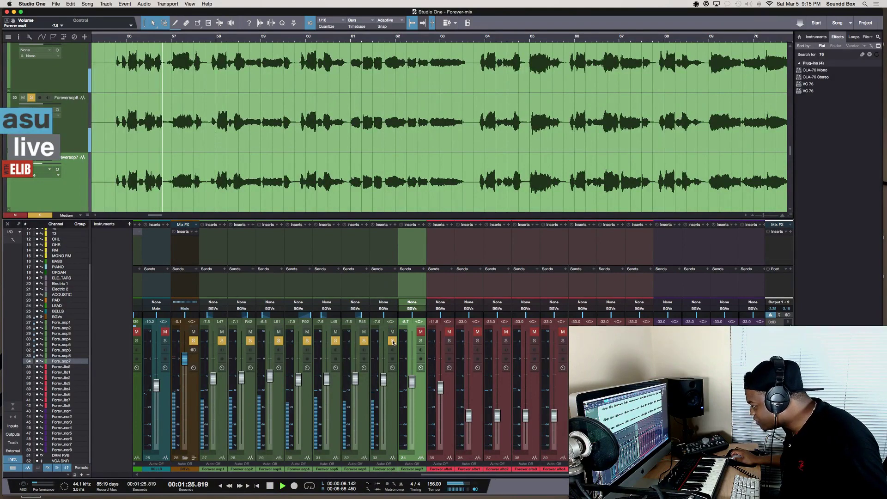
Solo sop7 and replay the complete soprano stack from bar 56, comparing the blend with it added
{"action": "key", "text": "space"}
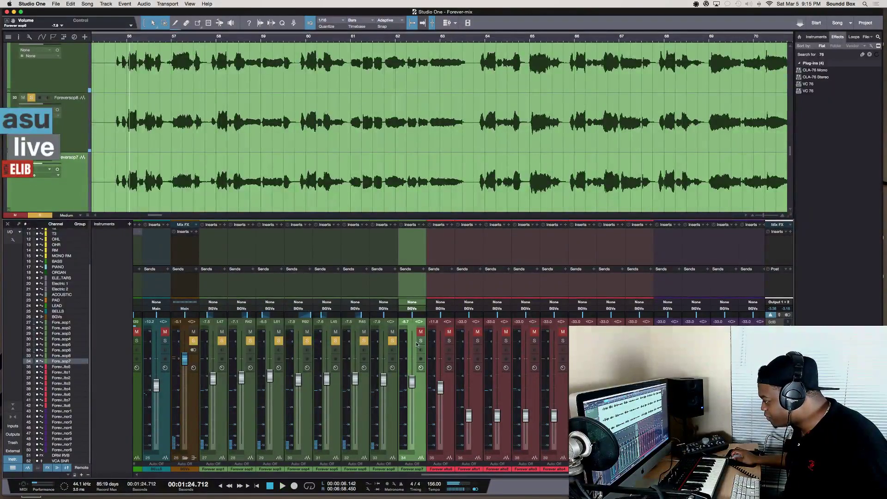
{"action": "key", "text": "space"}
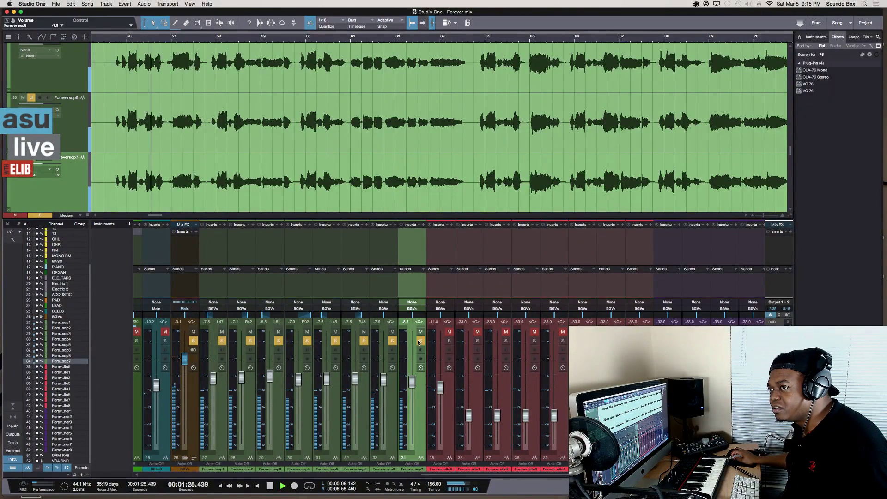
{"action": "key", "text": "space"}
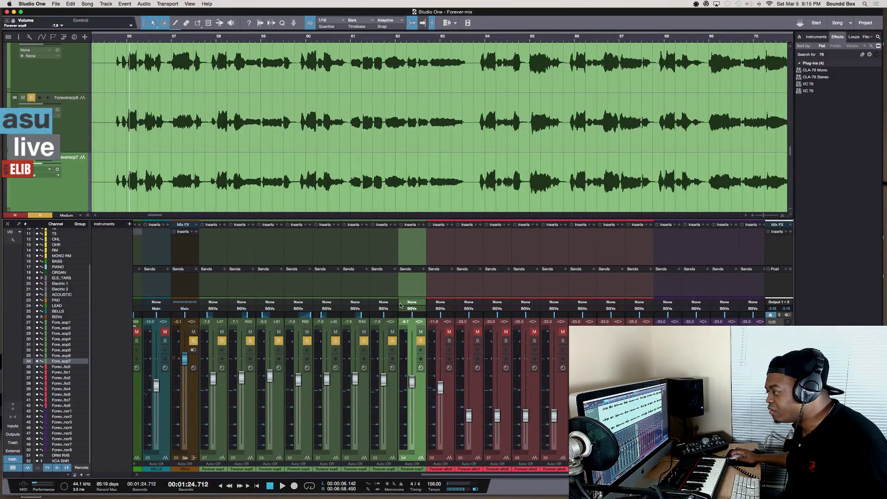
{"action": "key", "text": "space"}
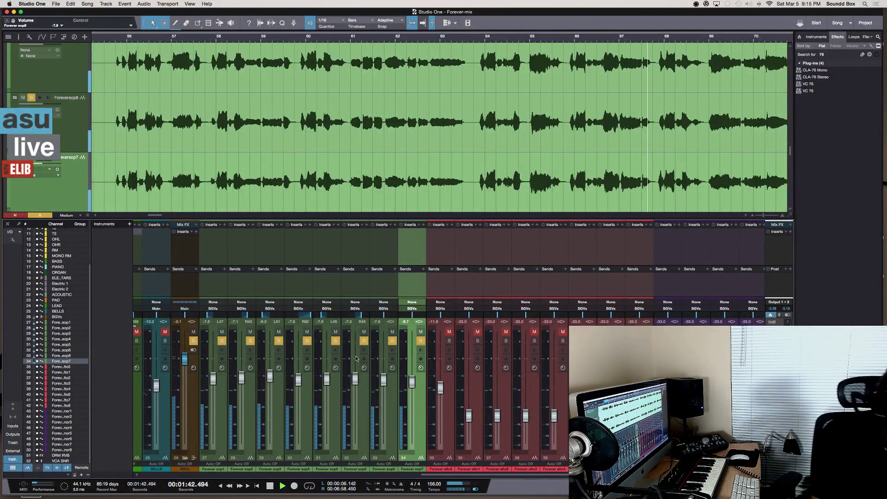
{"action": "key", "text": "space"}
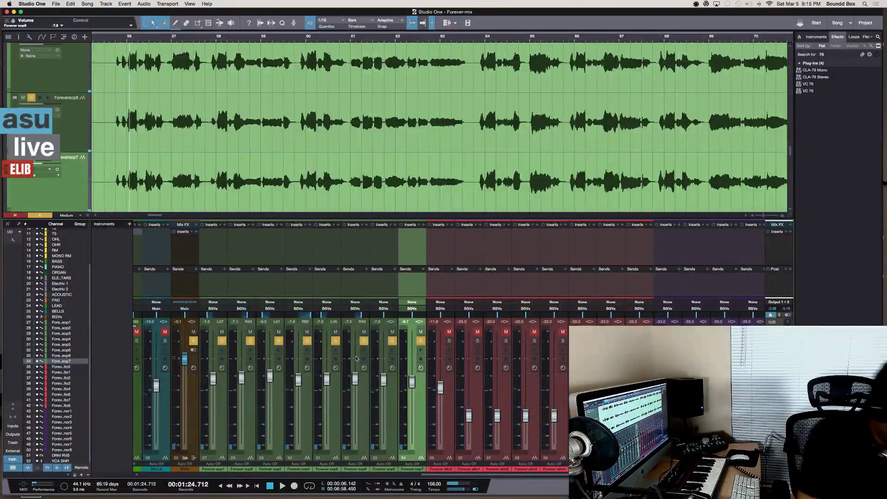
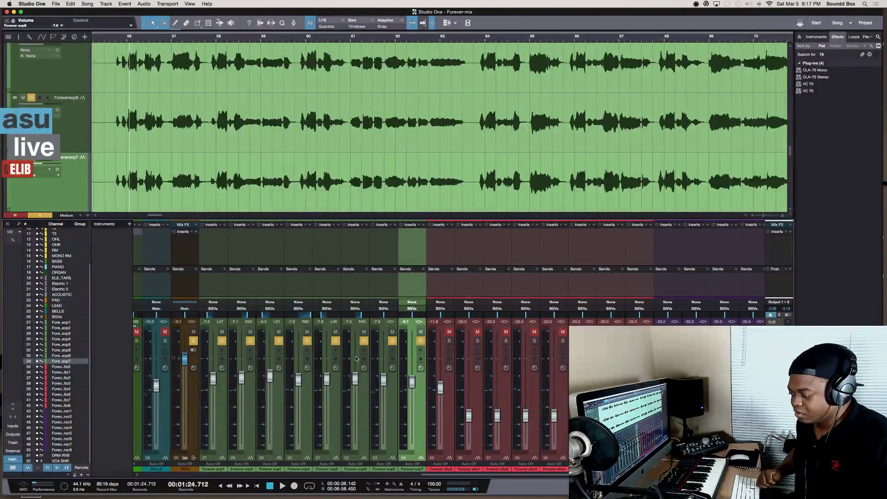
{"action": "key", "text": "space"}
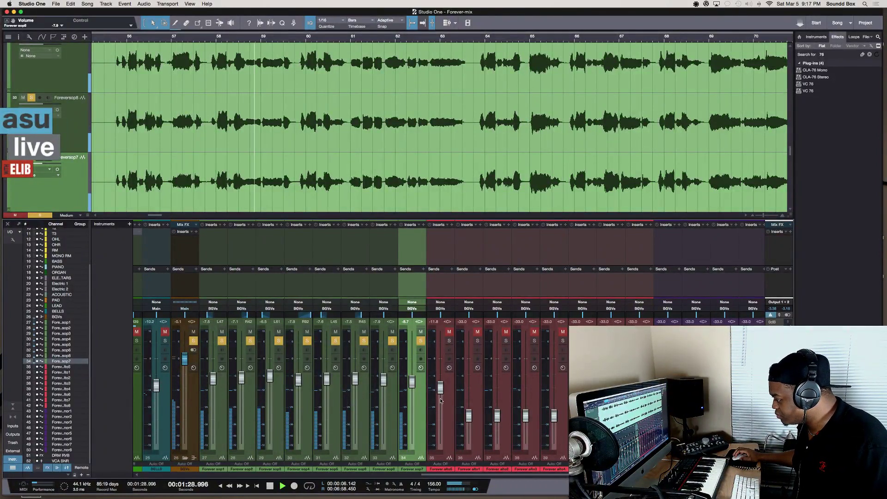
{"action": "key", "text": "space"}
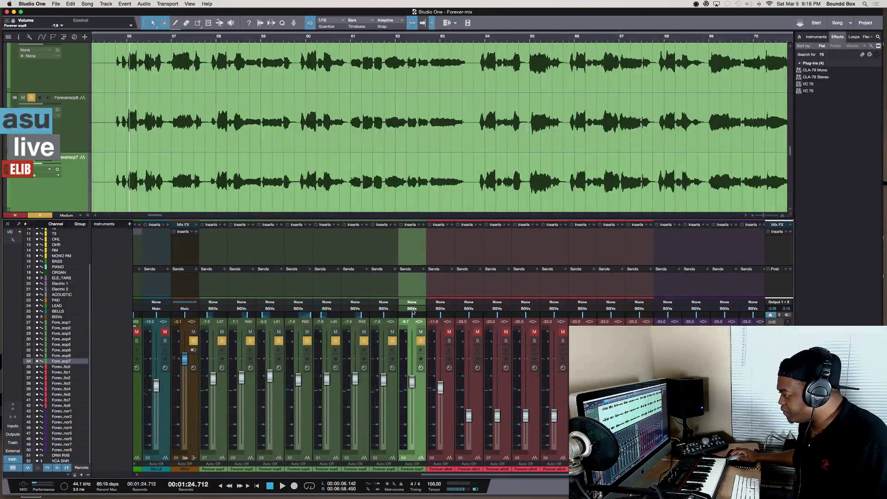
Pan sop8 to about L42 and sop7 to about R66, and recolour both channels orange
{"action": "left_click_drag", "start_coordinate": [411, 314], "coordinate": [381, 318]}
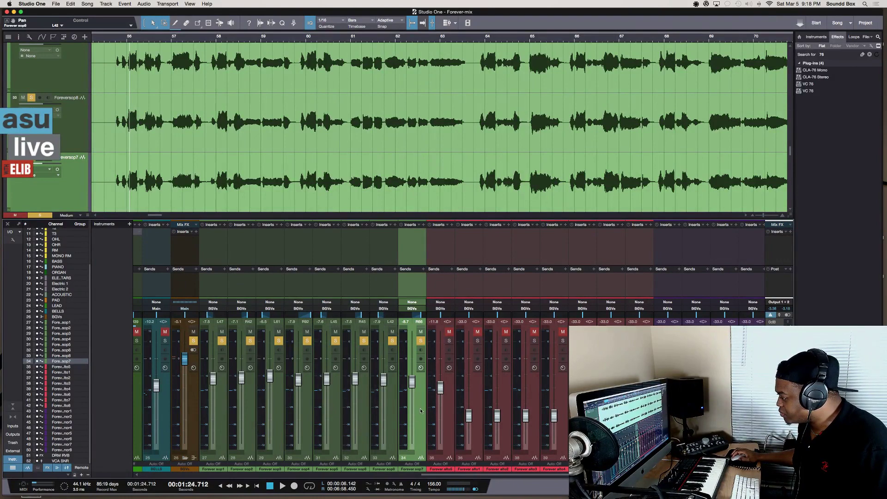
{"action": "left_click", "coordinate": [390, 416], "text": "shift"}
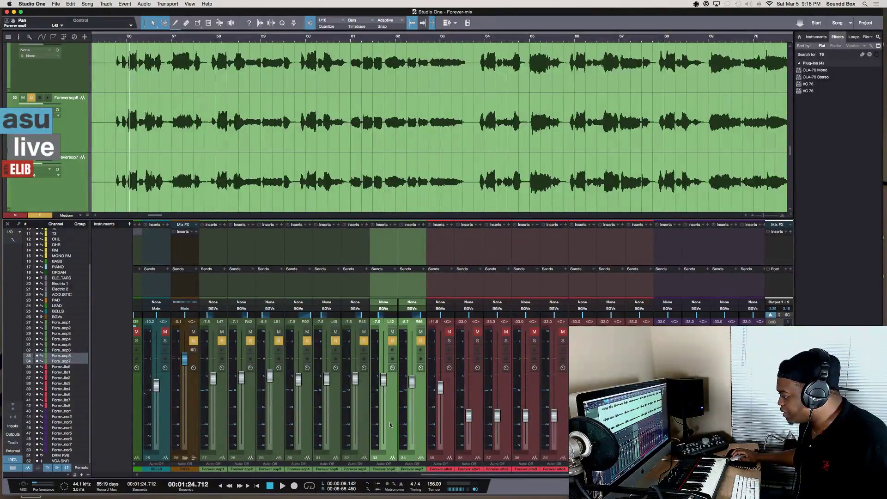
{"action": "right_click", "coordinate": [389, 424]}
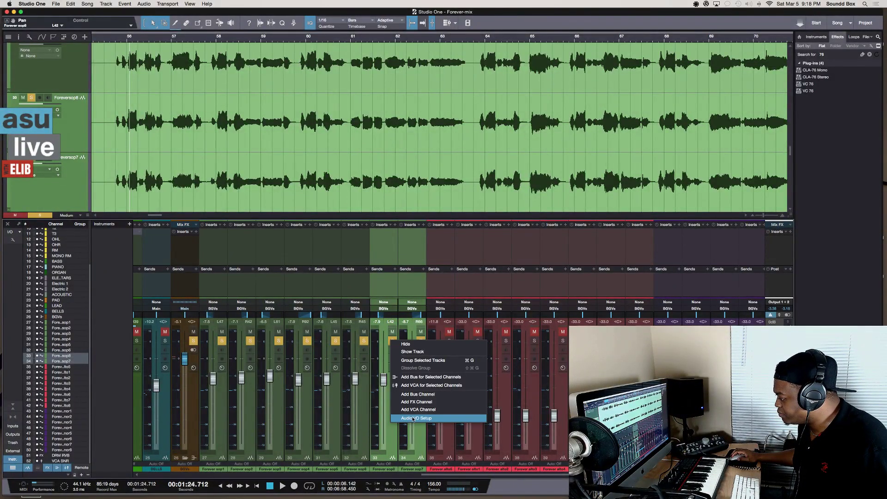
{"action": "left_click", "coordinate": [391, 470]}
{"action": "left_click", "coordinate": [391, 470]}
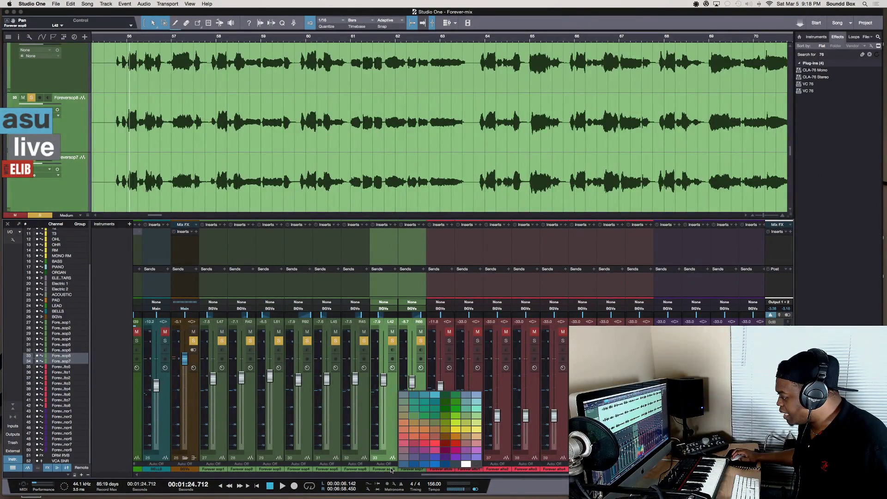
{"action": "left_click", "coordinate": [413, 436]}
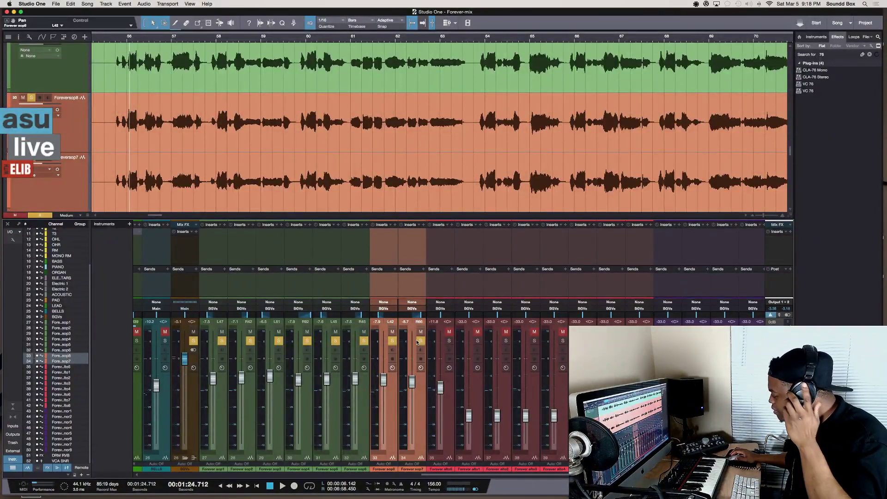
Solo the alto5 and alto1 channels while playing them with the sopranos from bar 56
{"action": "left_click", "coordinate": [388, 421]}
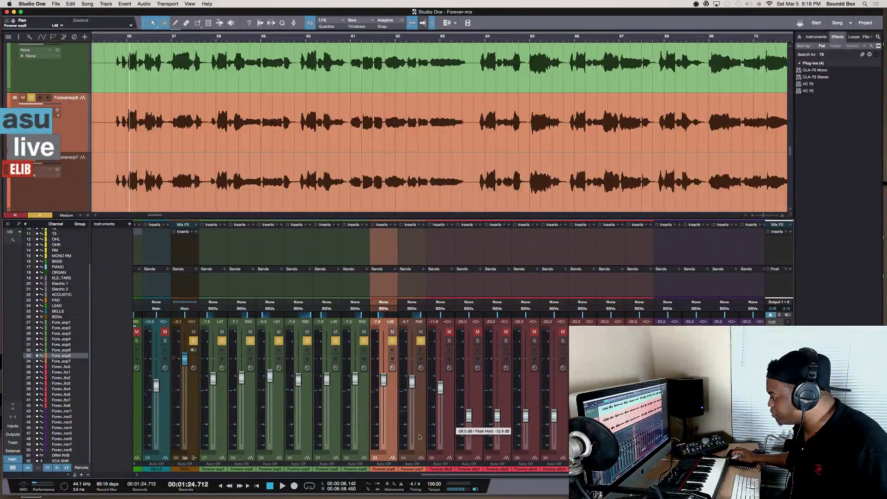
{"action": "scroll", "coordinate": [424, 420], "scroll_direction": "right", "scroll_amount": 1}
{"action": "left_click", "coordinate": [452, 421]}
{"action": "key", "text": "space"}
{"action": "left_click", "coordinate": [450, 341]}
{"action": "left_click", "coordinate": [476, 341]}
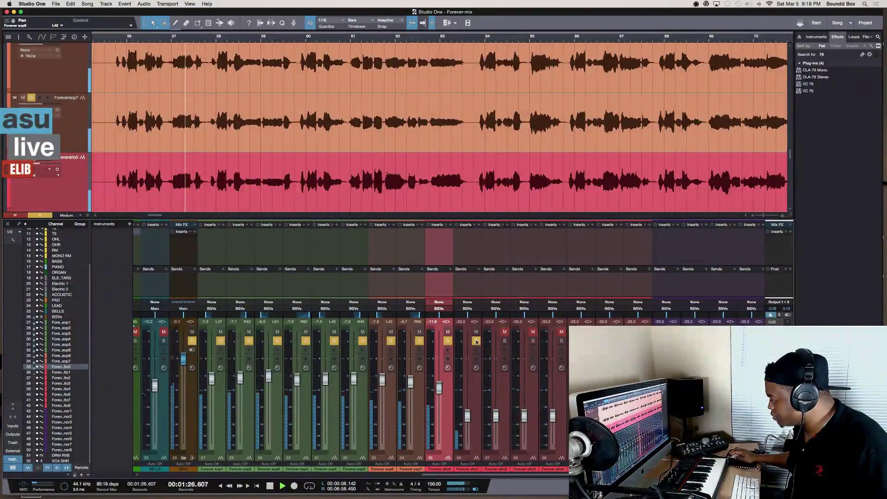
Raise alto1 to about -7.4 dB, and pan alto5 to about L28 and alto1 to about R28
{"action": "scroll", "coordinate": [458, 415], "scroll_direction": "right", "scroll_amount": 3}
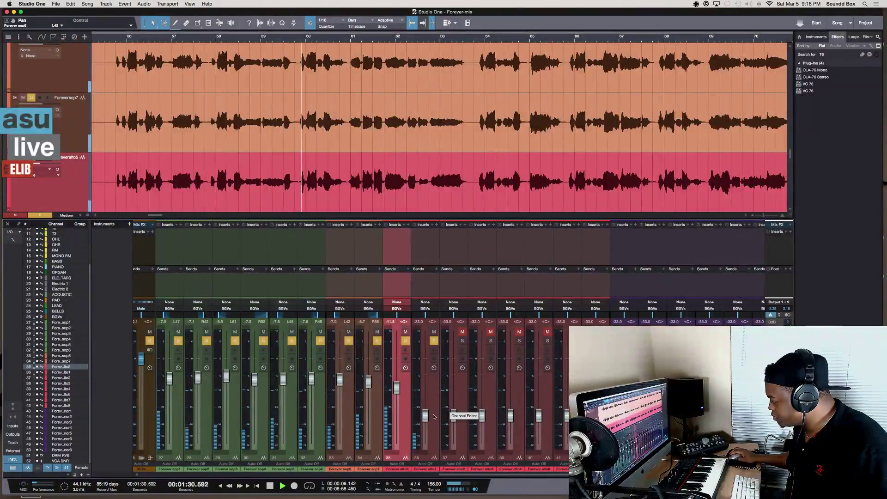
{"action": "left_click_drag", "start_coordinate": [425, 416], "coordinate": [426, 380]}
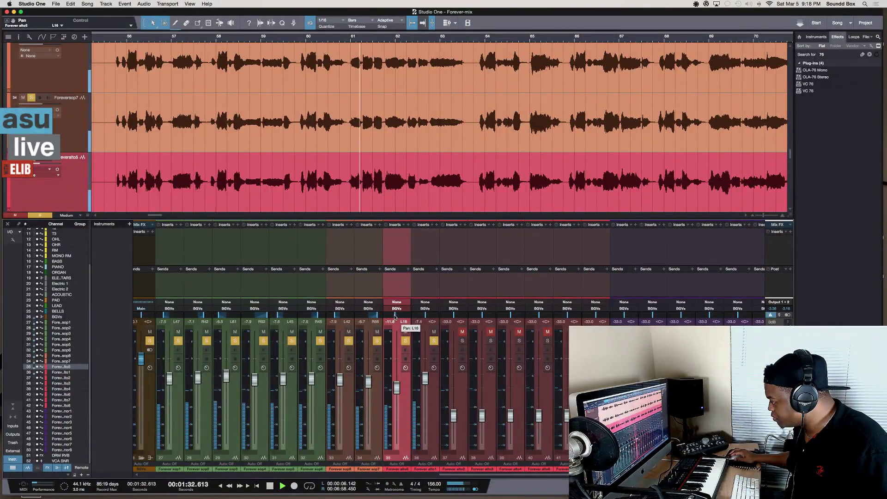
{"action": "left_click_drag", "start_coordinate": [425, 315], "coordinate": [429, 316]}
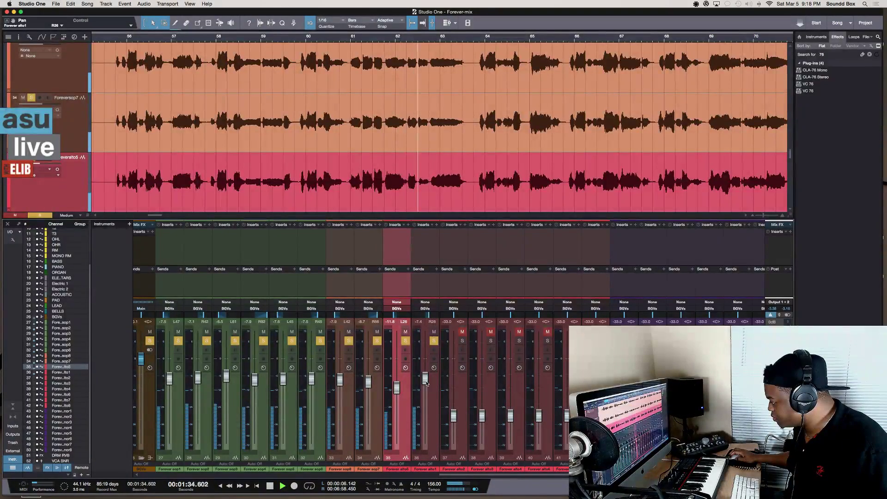
Solo alto2, alto3, alto4 and alto6, raising alto2 to about -9.2 dB and alto3 to about -10.5 dB during playback
{"action": "left_click_drag", "start_coordinate": [454, 417], "coordinate": [454, 384]}
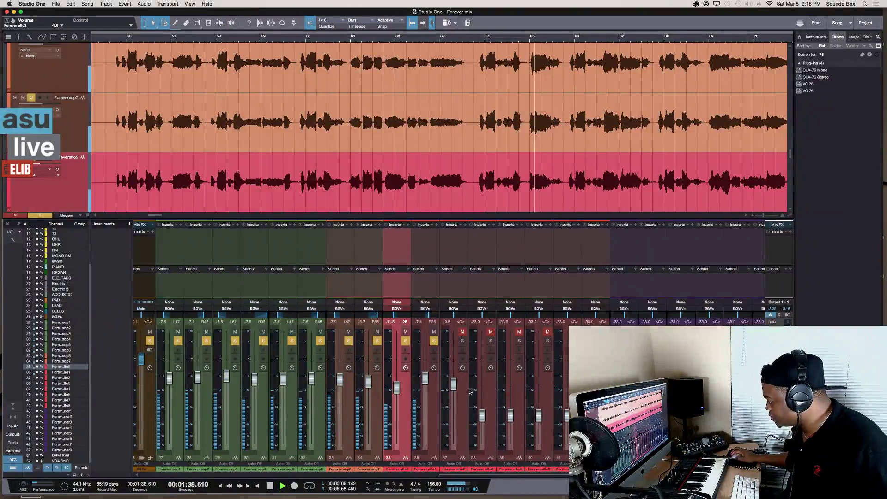
{"action": "left_click", "coordinate": [462, 341]}
{"action": "left_click", "coordinate": [491, 341]}
{"action": "left_click", "coordinate": [518, 342]}
{"action": "left_click", "coordinate": [547, 341]}
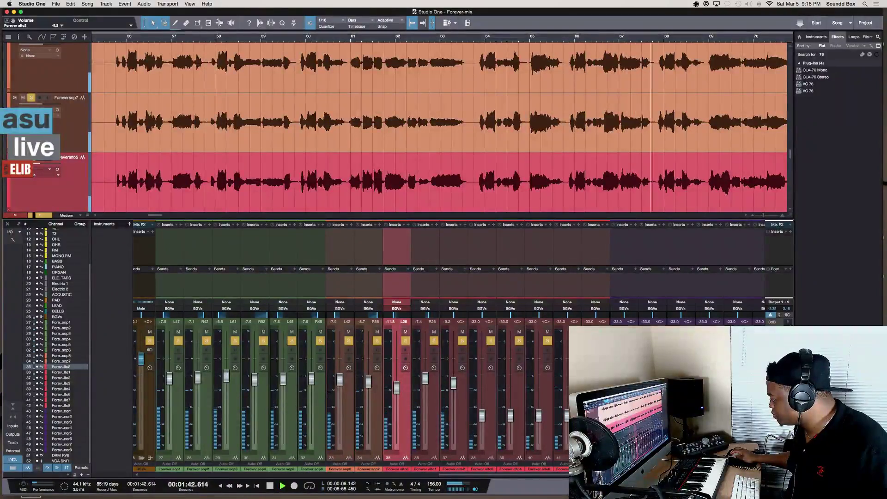
{"action": "left_click_drag", "start_coordinate": [482, 416], "coordinate": [481, 385]}
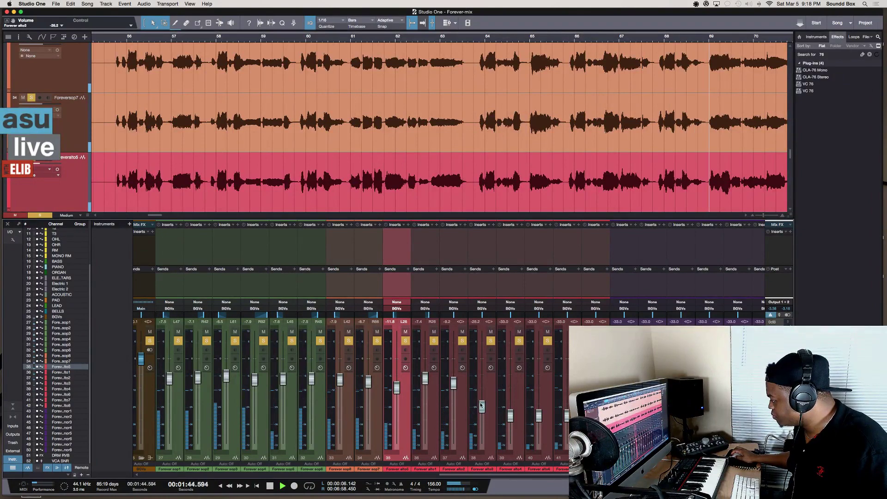
{"action": "key", "text": "space"}
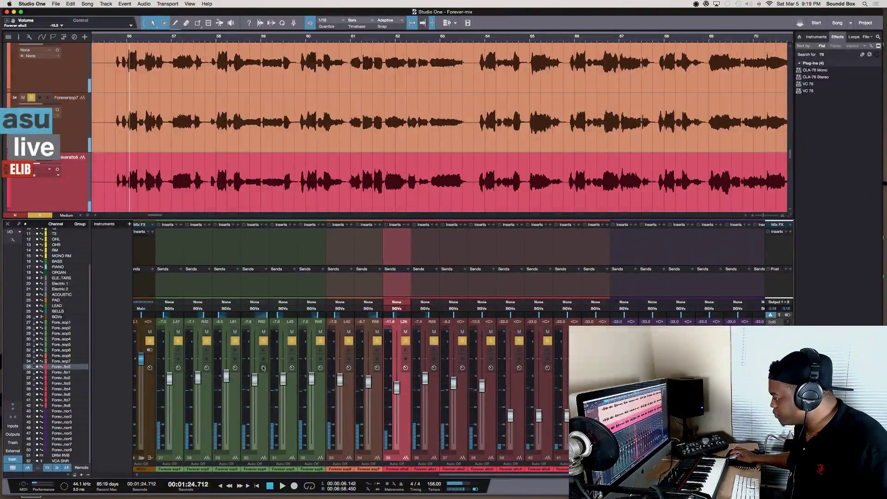
Take the BGVs bus out of solo and solo it again so that all background vocal channels are soloed
{"action": "scroll", "coordinate": [263, 368], "scroll_direction": "left", "scroll_amount": 5}
{"action": "left_click", "coordinate": [331, 340]}
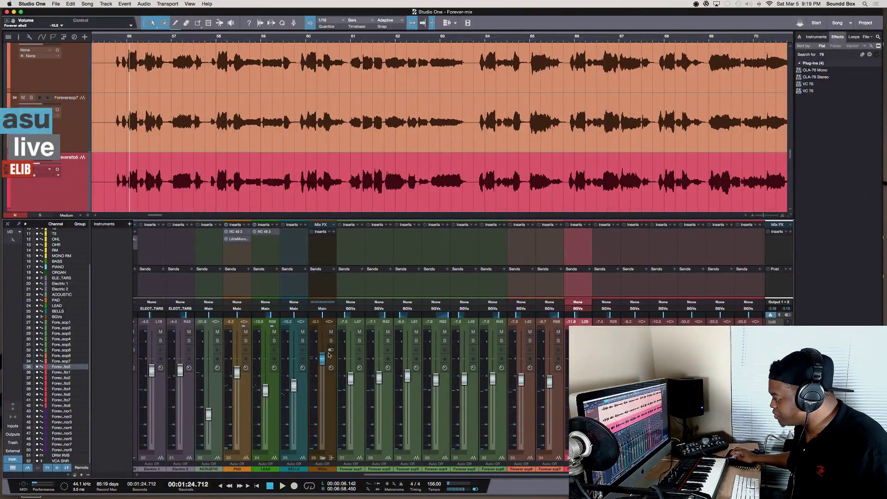
{"action": "left_click", "coordinate": [331, 340]}
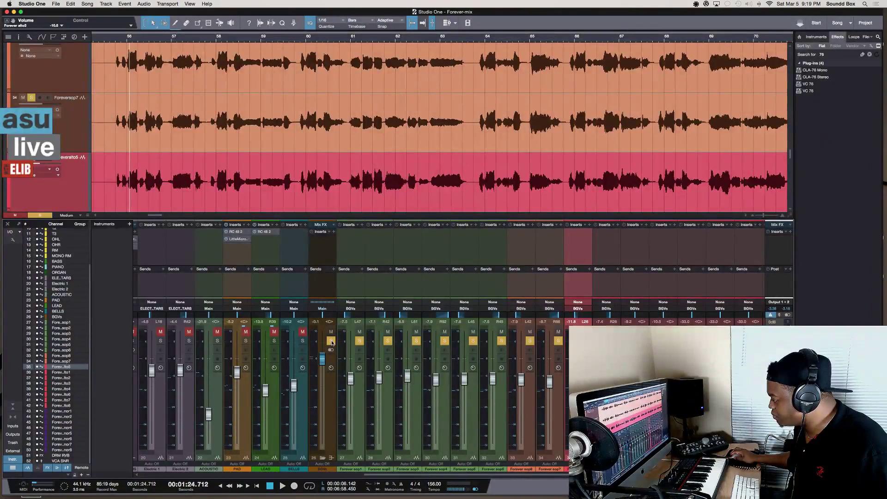
{"action": "scroll", "coordinate": [332, 342], "scroll_direction": "right", "scroll_amount": 8}
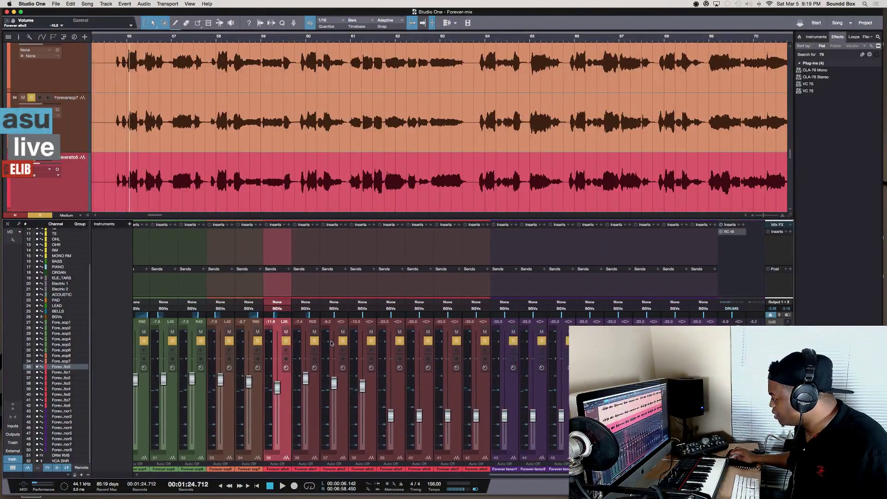
Select the channels from alto4 through the last tenor and pull their faders all the way down
{"action": "scroll", "coordinate": [331, 343], "scroll_direction": "right", "scroll_amount": 1}
{"action": "left_click", "coordinate": [390, 443]}
{"action": "left_click", "coordinate": [61, 444], "text": "shift"}
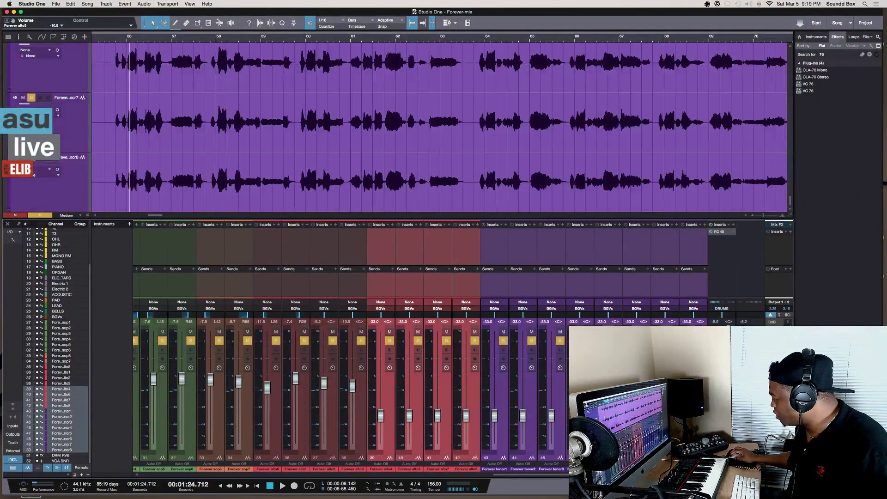
{"action": "left_click_drag", "start_coordinate": [381, 416], "coordinate": [380, 442]}
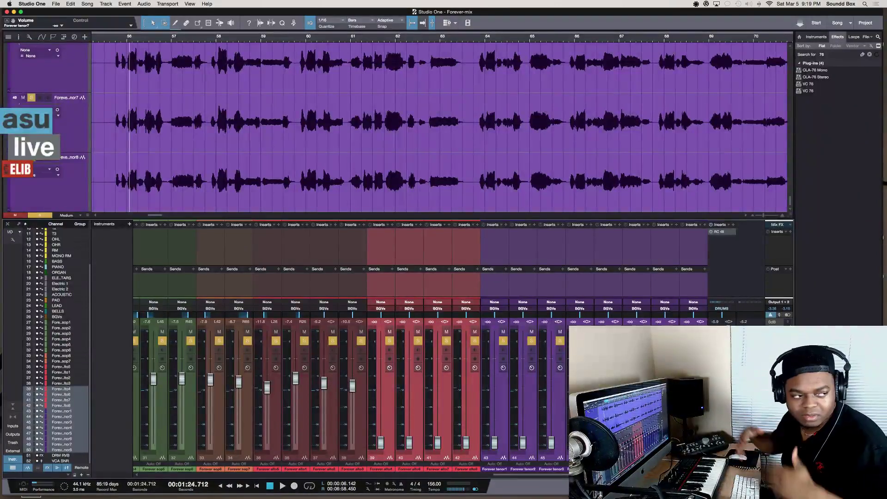
Play from bar 56 and raise alto3 to about -9.3 dB and alto4 to about -10.5 dB
{"action": "left_click", "coordinate": [359, 428]}
{"action": "scroll", "coordinate": [354, 387], "scroll_direction": "up", "scroll_amount": 2}
{"action": "key", "text": "space"}
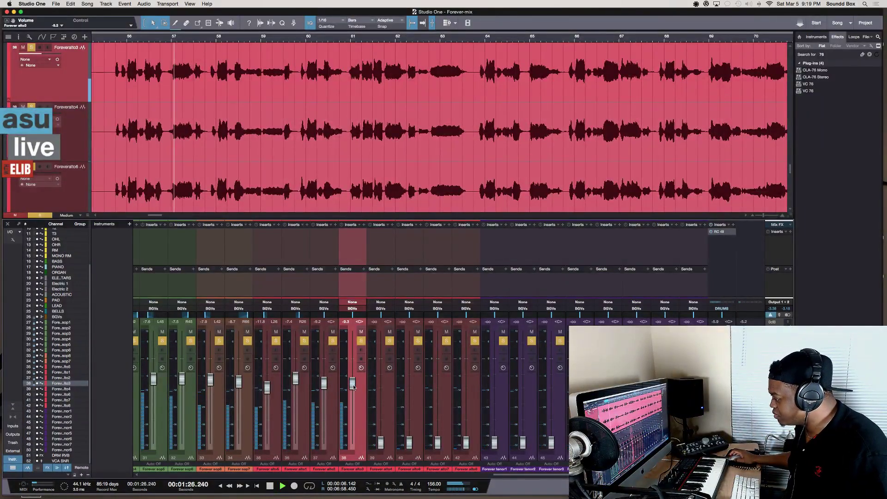
{"action": "left_click_drag", "start_coordinate": [379, 443], "coordinate": [380, 385]}
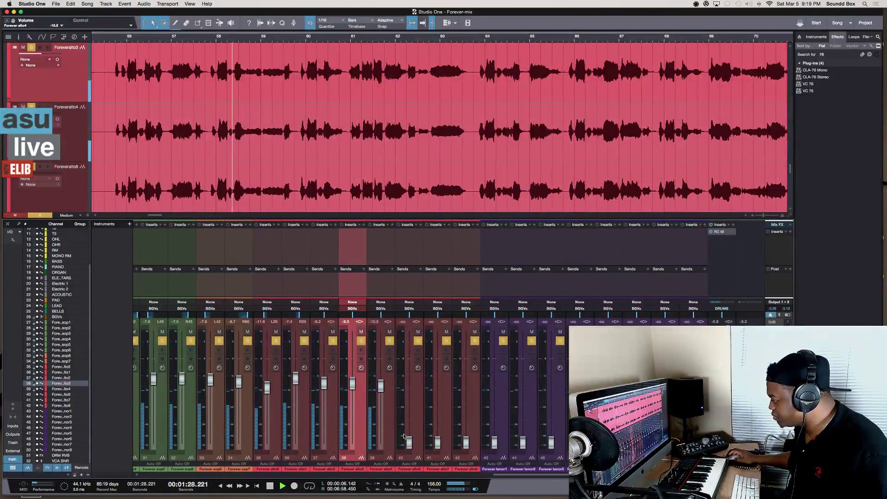
Pan alto2 and alto4 left and alto3 and alto6 right, and raise alto6 to about -7.1 dB
{"action": "left_click", "coordinate": [406, 435]}
{"action": "left_click_drag", "start_coordinate": [316, 316], "coordinate": [374, 315]}
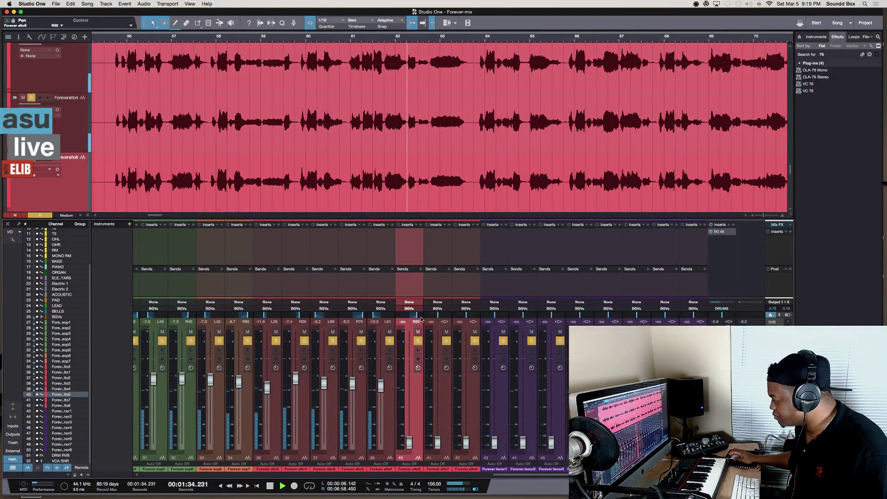
{"action": "left_click_drag", "start_coordinate": [409, 442], "coordinate": [409, 379]}
Pan alto7 to about L38 and alto8 to about R34, raise them to about -20.2 and -15.5 dB, and audition the stack
{"action": "left_click_drag", "start_coordinate": [445, 316], "coordinate": [478, 317]}
{"action": "left_click_drag", "start_coordinate": [465, 443], "coordinate": [462, 399]}
{"action": "left_click_drag", "start_coordinate": [437, 443], "coordinate": [466, 396]}
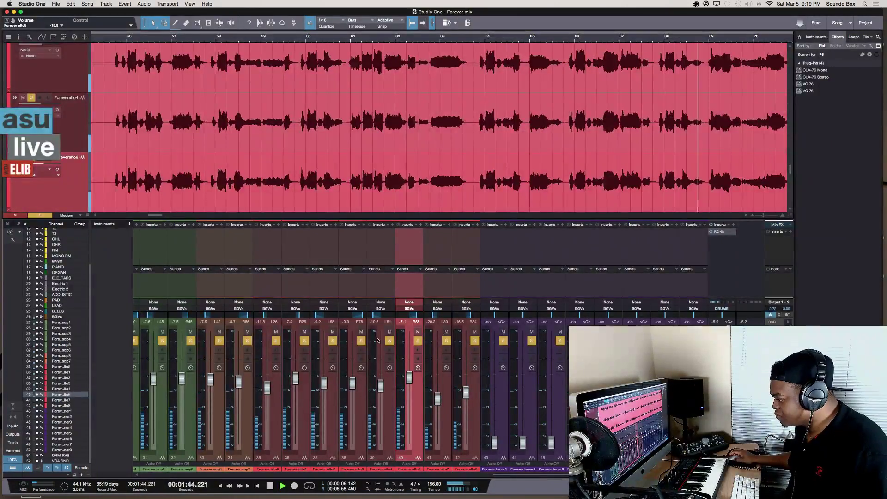
{"action": "scroll", "coordinate": [399, 421], "scroll_direction": "left", "scroll_amount": 7}
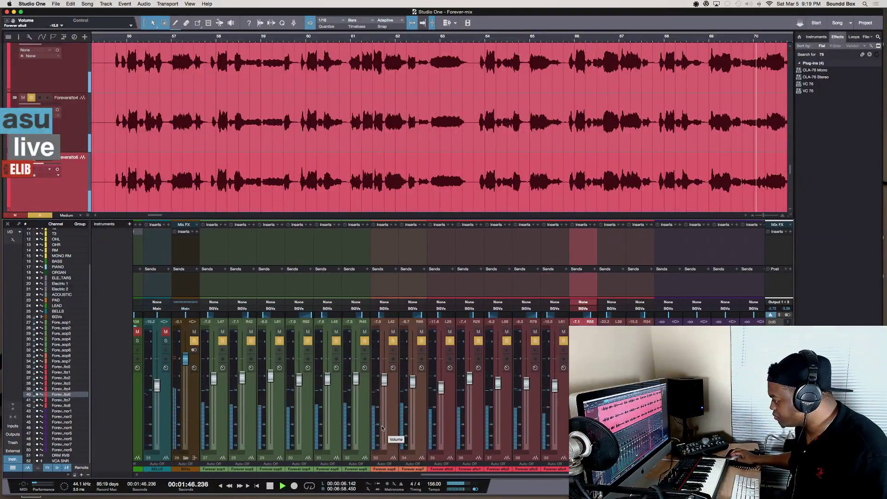
{"action": "scroll", "coordinate": [382, 428], "scroll_direction": "left", "scroll_amount": 1}
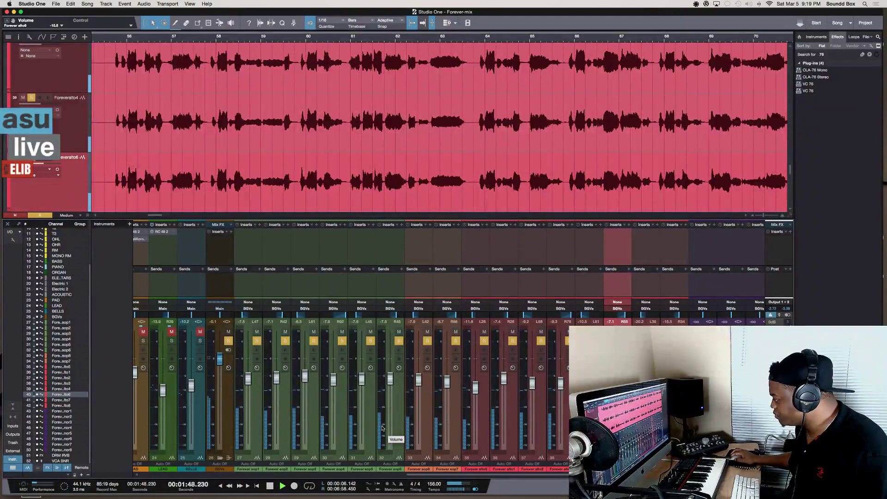
{"action": "key", "text": "space"}
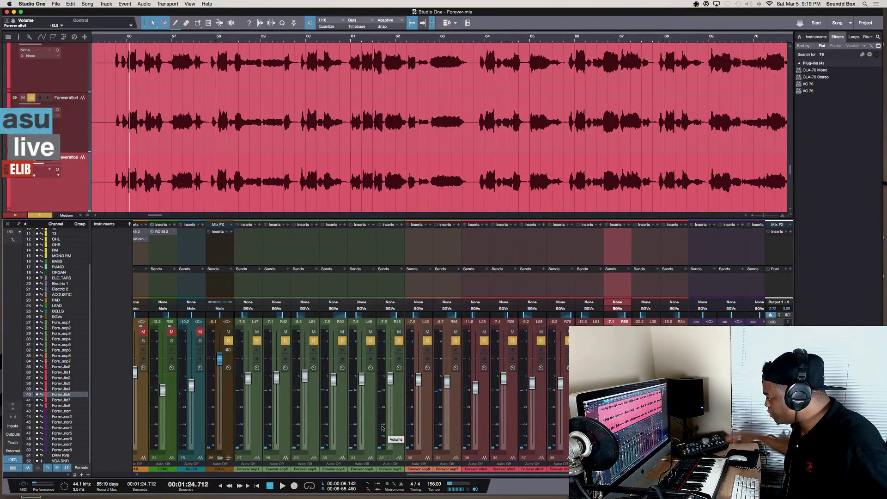
{"action": "scroll", "coordinate": [413, 424], "scroll_direction": "right", "scroll_amount": 3}
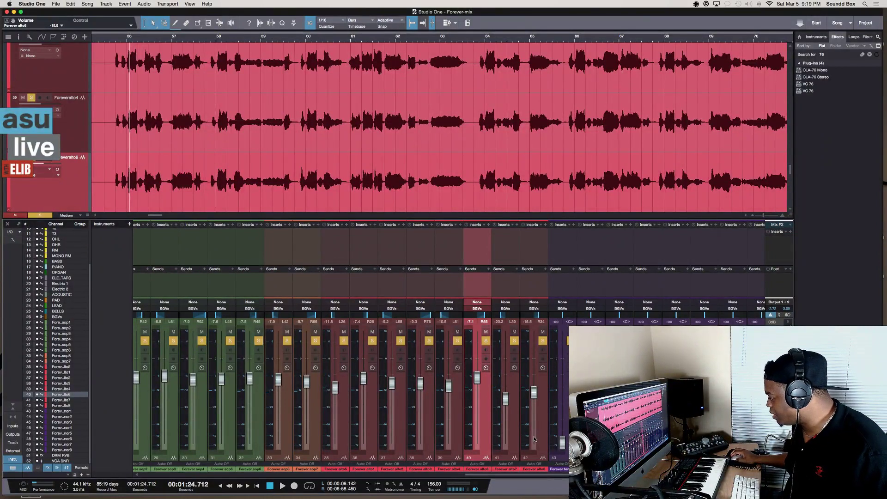
Play from bar 56 and raise tenor1 and tenor2, with tenor2 at about -11.0 dB
{"action": "scroll", "coordinate": [538, 428], "scroll_direction": "right", "scroll_amount": 2}
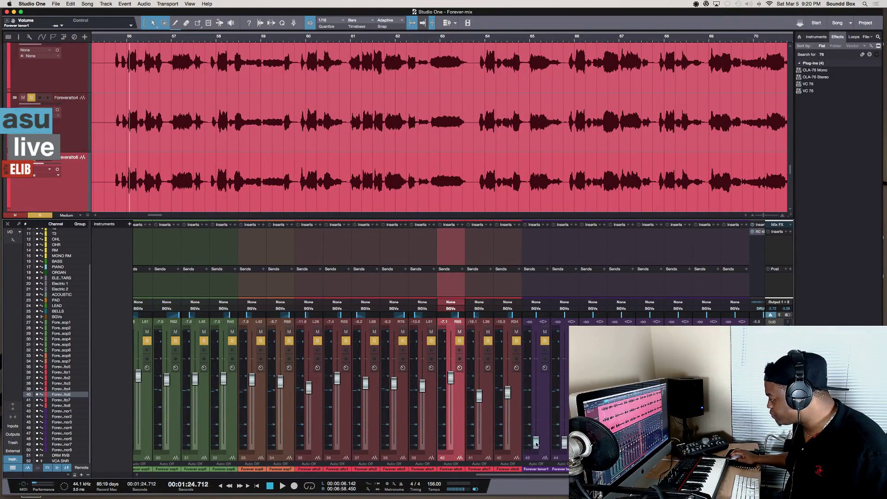
{"action": "key", "text": "space"}
{"action": "scroll", "coordinate": [527, 430], "scroll_direction": "right", "scroll_amount": 3}
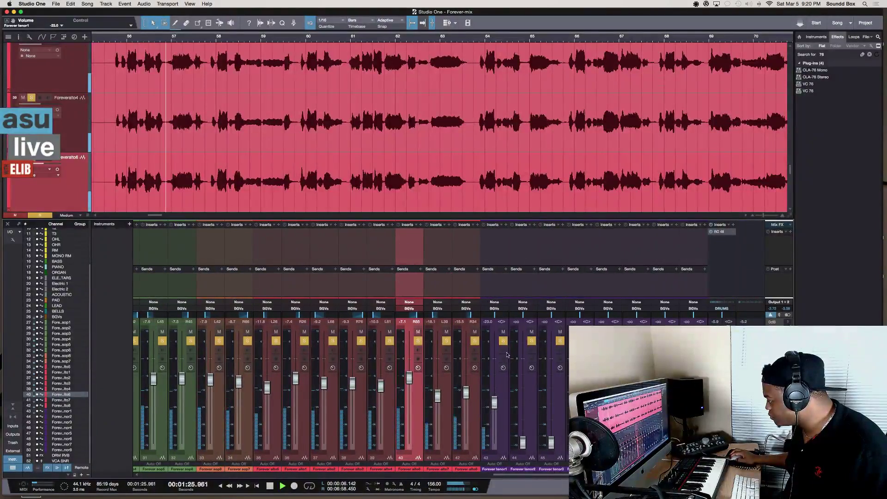
{"action": "left_click_drag", "start_coordinate": [523, 442], "coordinate": [496, 388]}
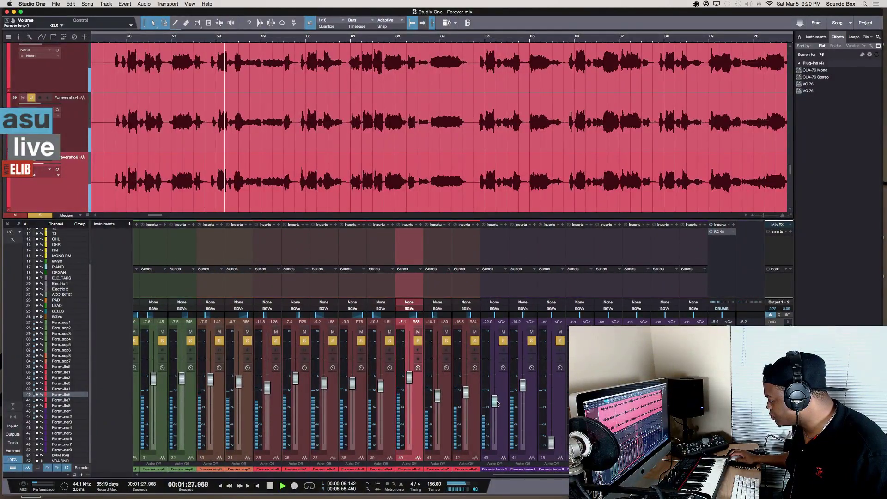
{"action": "scroll", "coordinate": [496, 388], "scroll_direction": "up", "scroll_amount": 2}
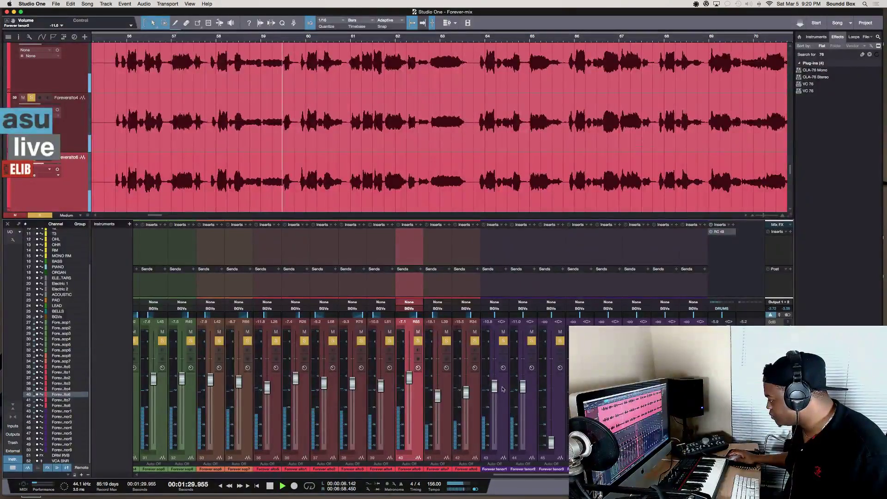
Pan the tenors alternately left and right and raise tenor3 through tenor8, with tenor4 at about -9.1 dB
{"action": "left_click_drag", "start_coordinate": [487, 318], "coordinate": [705, 318]}
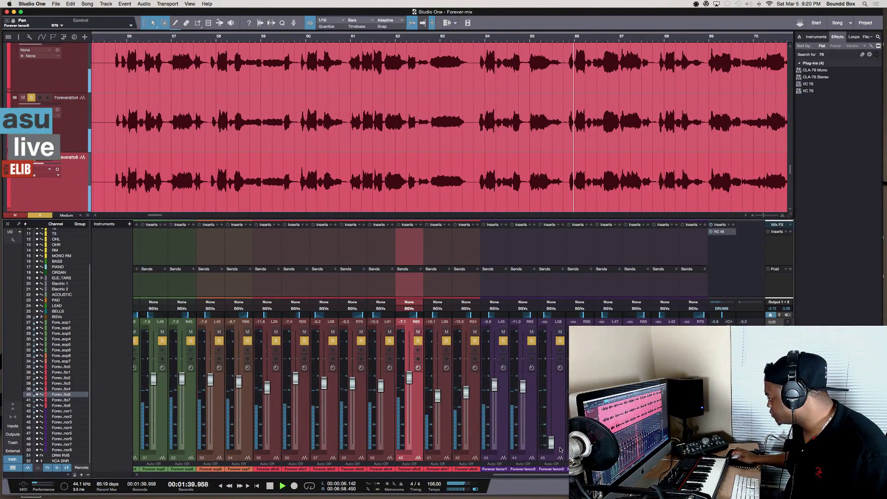
{"action": "left_click_drag", "start_coordinate": [551, 442], "coordinate": [551, 389]}
{"action": "left_click_drag", "start_coordinate": [579, 443], "coordinate": [580, 385]}
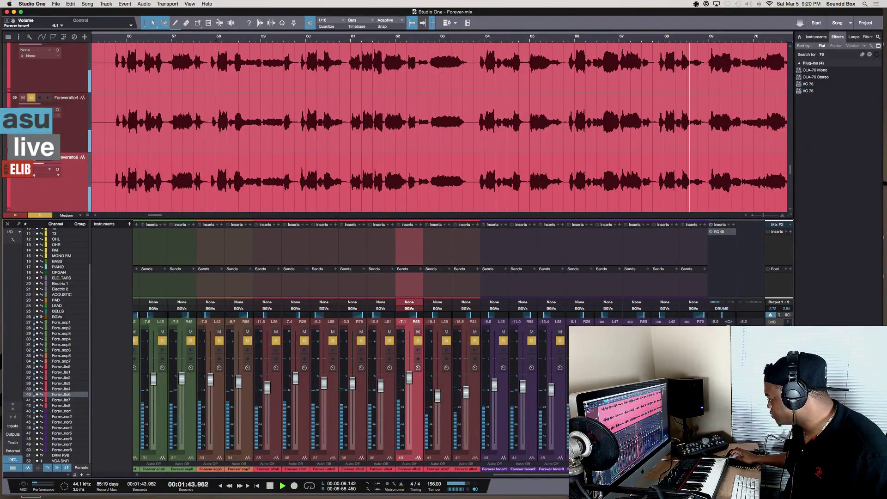
{"action": "left_click_drag", "start_coordinate": [608, 442], "coordinate": [608, 390]}
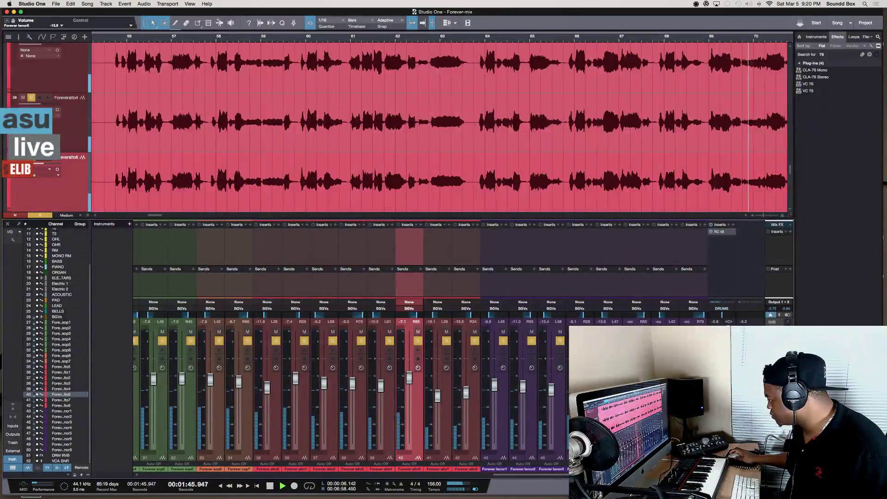
{"action": "left_click_drag", "start_coordinate": [636, 443], "coordinate": [665, 406]}
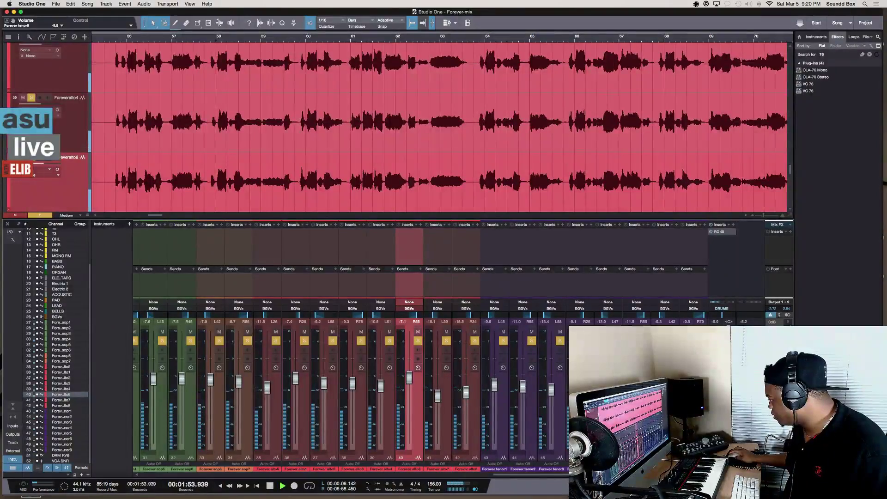
Examine the alto and tenor tracks across the whole arrangement and listen to the short phrases around bar 79
{"action": "scroll", "coordinate": [445, 156], "scroll_direction": "right", "scroll_amount": 10}
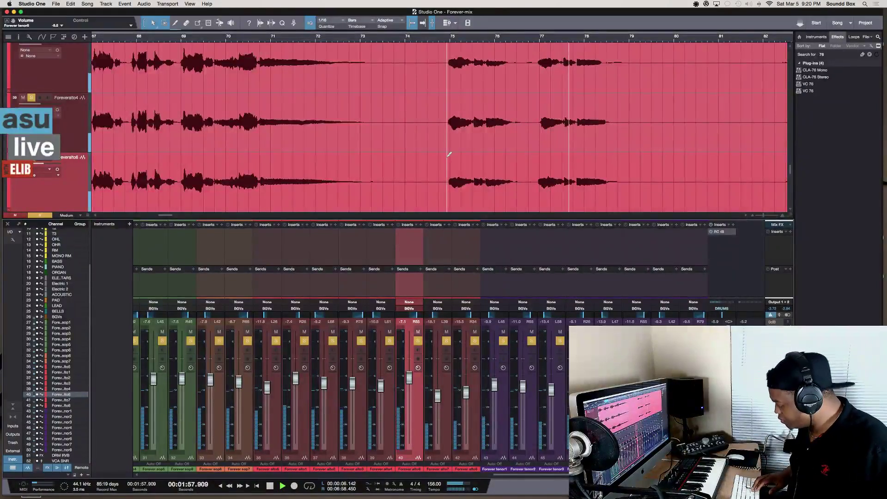
{"action": "key", "text": "z"}
{"action": "key", "text": "shift+w"}
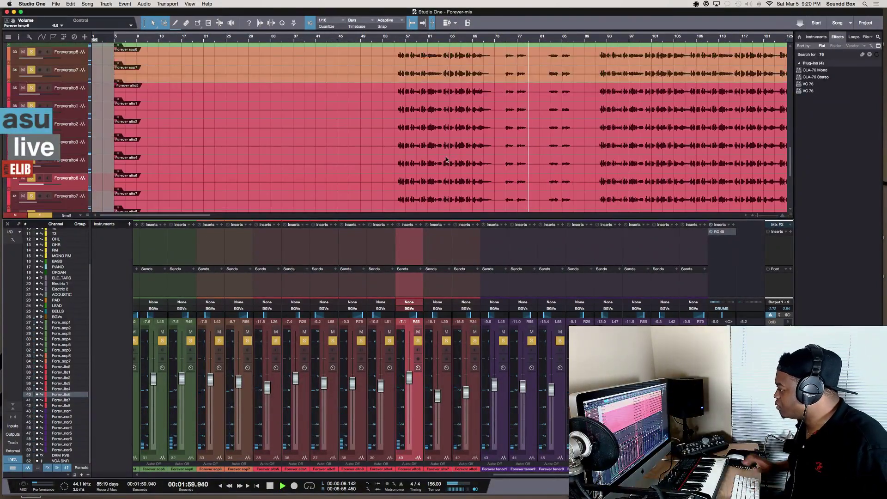
{"action": "scroll", "coordinate": [394, 146], "scroll_direction": "down", "scroll_amount": 5}
{"action": "scroll", "coordinate": [394, 147], "scroll_direction": "down", "scroll_amount": 2}
{"action": "scroll", "coordinate": [394, 147], "scroll_direction": "right", "scroll_amount": 8}
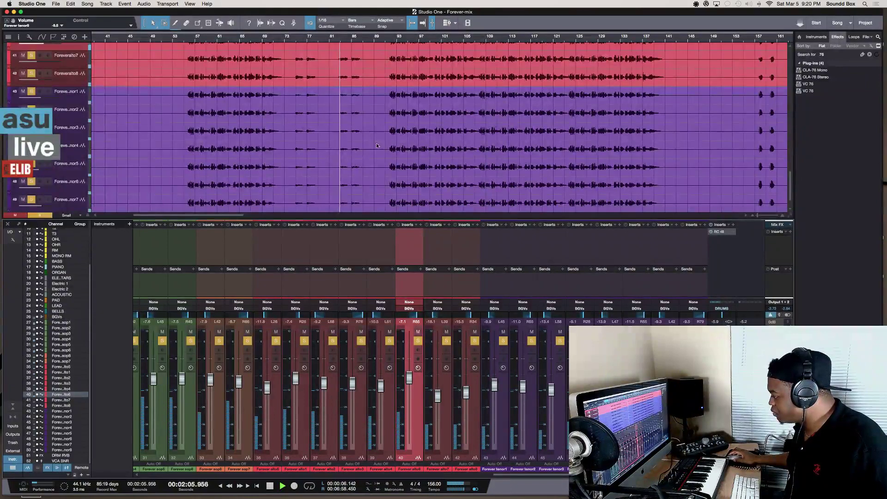
{"action": "scroll", "coordinate": [381, 146], "scroll_direction": "up", "scroll_amount": 2}
{"action": "scroll", "coordinate": [331, 63], "scroll_direction": "up", "scroll_amount": 1}
{"action": "left_click", "coordinate": [319, 41]}
{"action": "scroll", "coordinate": [359, 85], "scroll_direction": "down", "scroll_amount": 3}
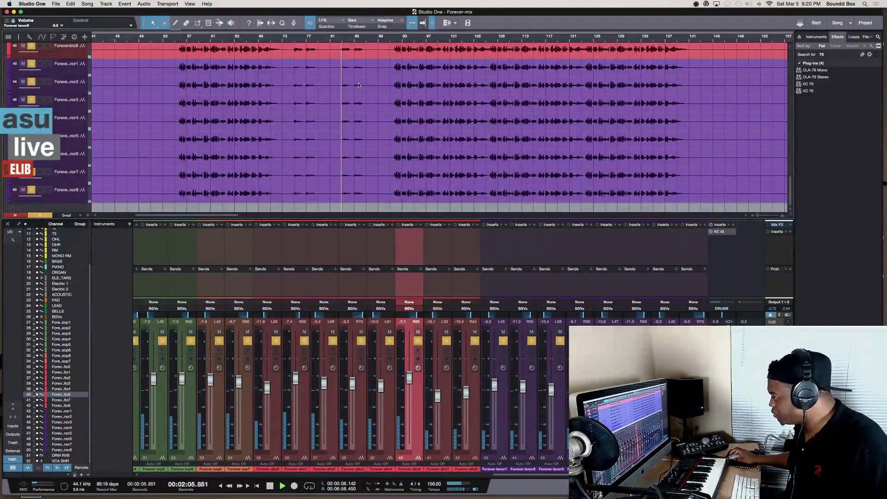
{"action": "key", "text": "space"}
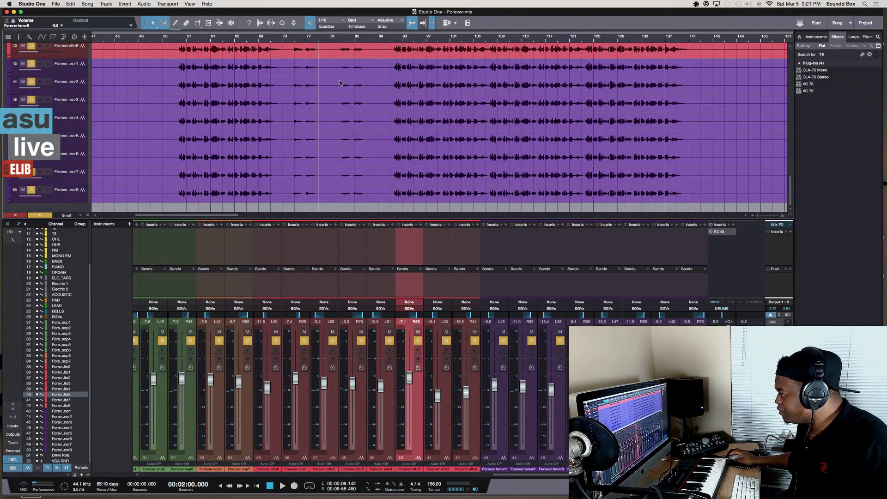
Hide the mixer and zoom the arrangement in on the background vocals around bars 75 to 88
{"action": "scroll", "coordinate": [330, 72], "scroll_direction": "up", "scroll_amount": 5}
{"action": "scroll", "coordinate": [337, 84], "scroll_direction": "down", "scroll_amount": 3}
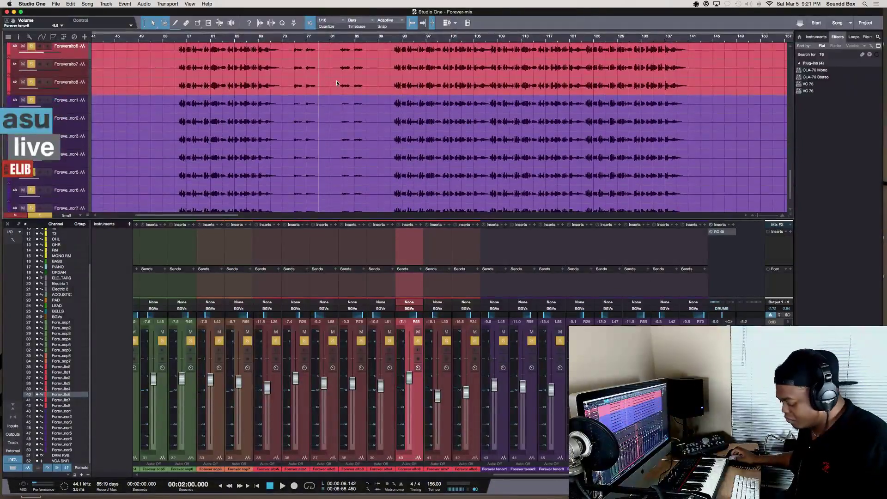
{"action": "key", "text": "F3"}
{"action": "key", "text": "e"}
{"action": "key", "text": "e"}
{"action": "key", "text": "e"}
{"action": "key", "text": "e"}
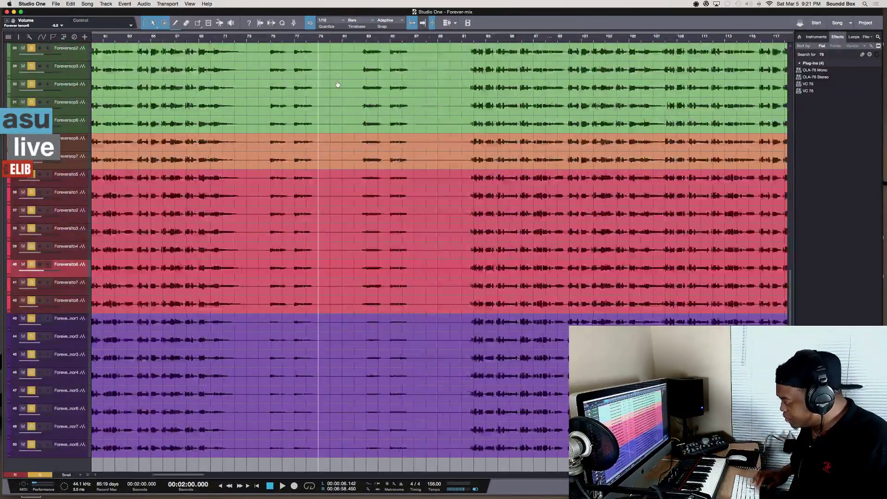
{"action": "scroll", "coordinate": [337, 84], "scroll_direction": "up", "scroll_amount": 5}
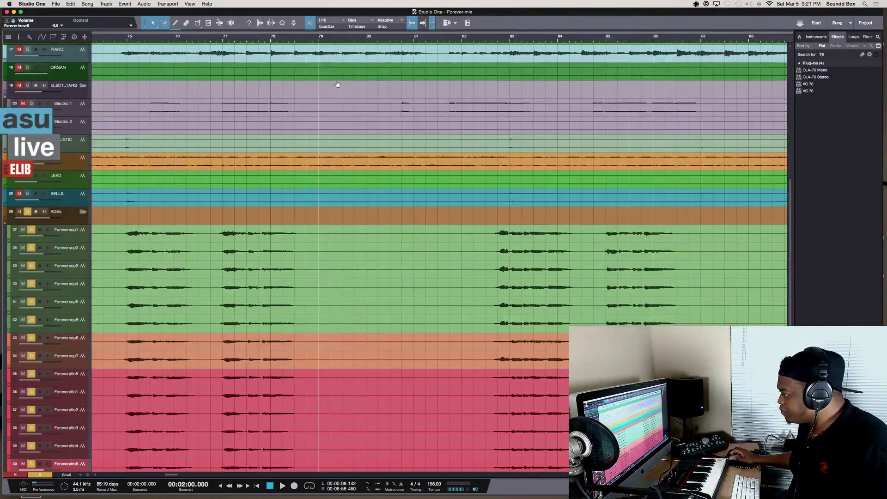
{"action": "scroll", "coordinate": [338, 84], "scroll_direction": "down", "scroll_amount": 2}
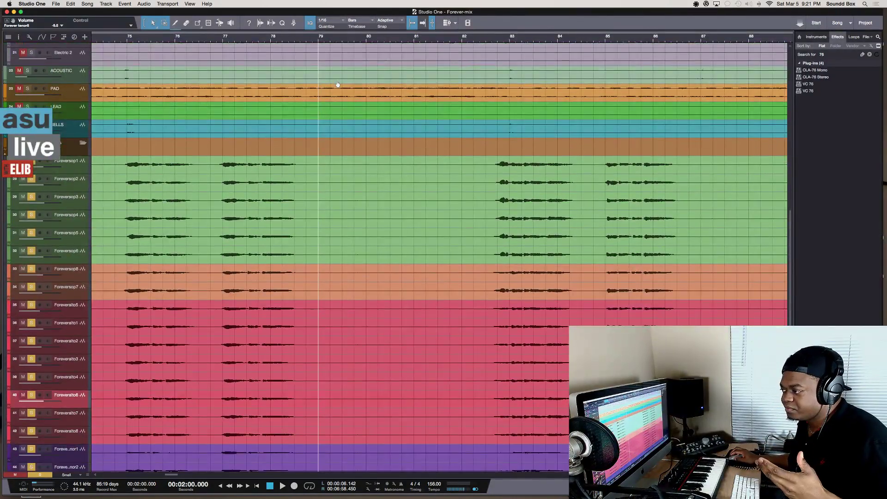
{"action": "scroll", "coordinate": [338, 84], "scroll_direction": "down", "scroll_amount": 2}
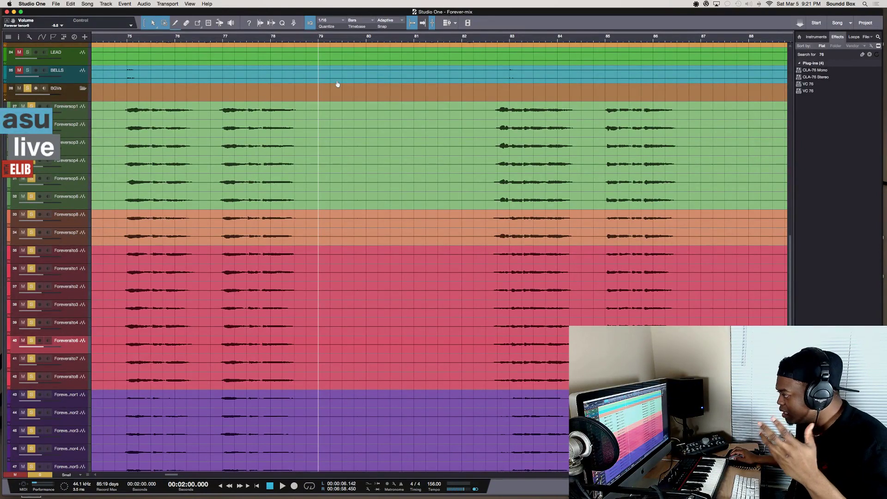
{"action": "scroll", "coordinate": [338, 84], "scroll_direction": "down", "scroll_amount": 2}
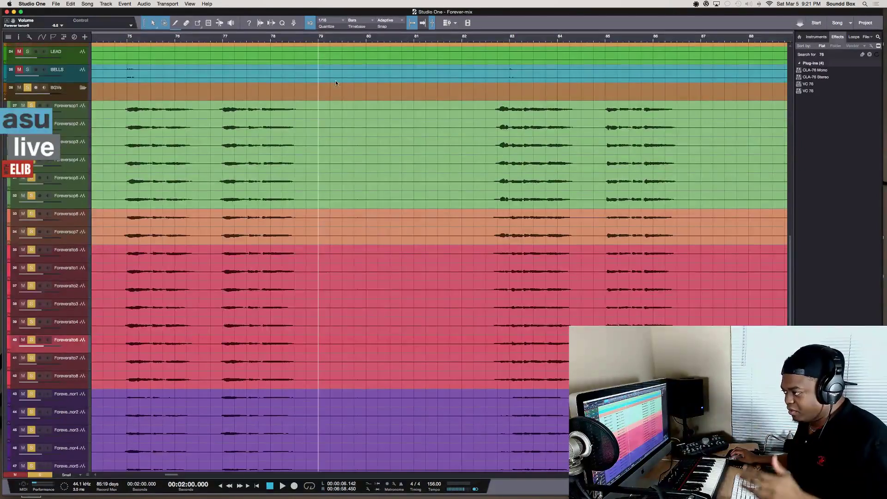
Enlarge the track rows and delete the silent gap from just before bar 79 to mid bar 82 on all BGVs tracks
{"action": "left_click", "coordinate": [67, 94]}
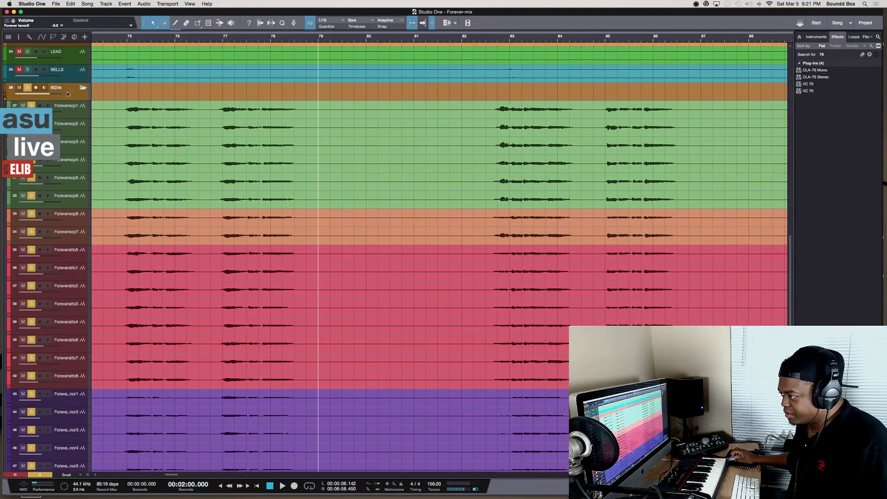
{"action": "key", "text": "shift+e"}
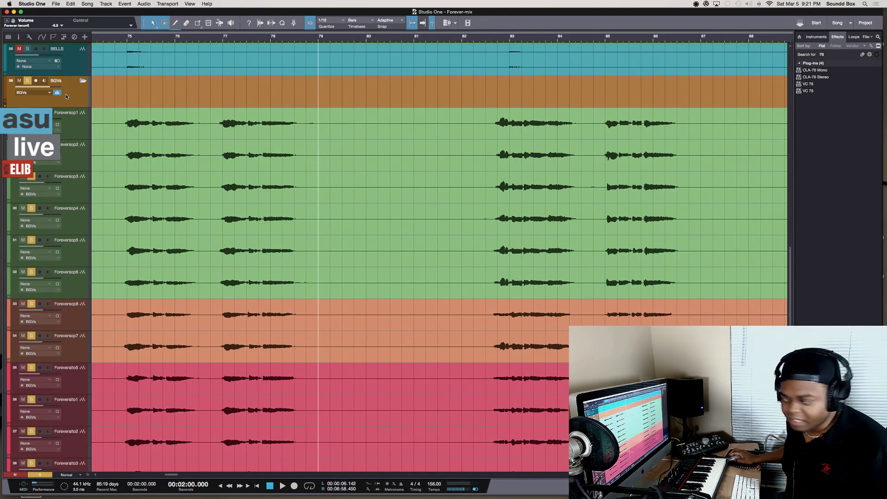
{"action": "left_click", "coordinate": [420, 126]}
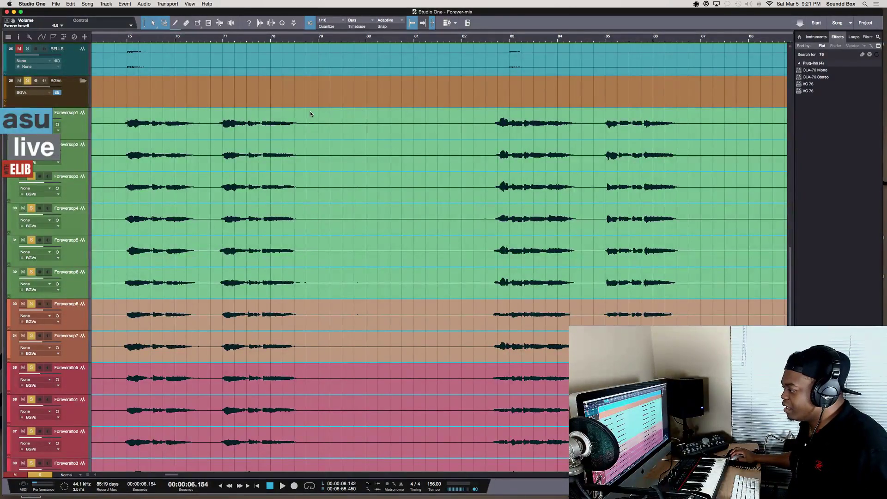
{"action": "left_click_drag", "start_coordinate": [306, 114], "coordinate": [491, 137]}
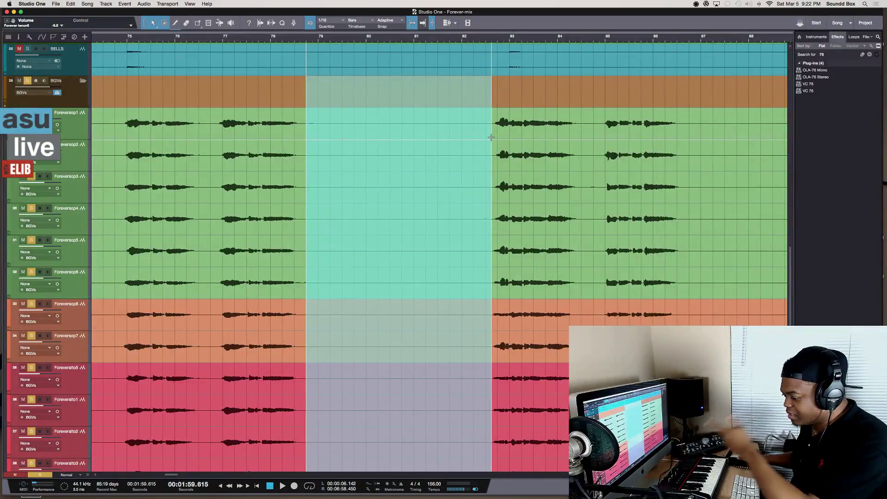
{"action": "scroll", "coordinate": [482, 138], "scroll_direction": "down", "scroll_amount": 3}
{"action": "key", "text": "Delete"}
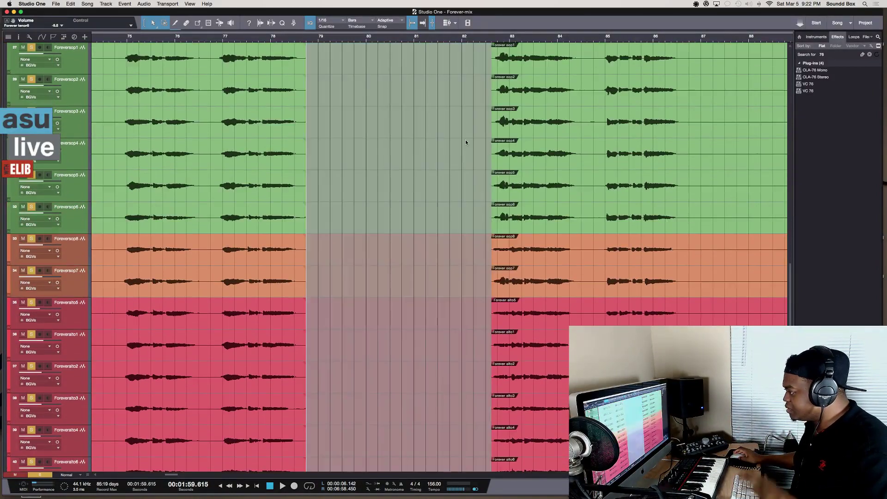
Add a short fade-in to all background vocal events that start after the gap, just before bar 83
{"action": "scroll", "coordinate": [465, 142], "scroll_direction": "down", "scroll_amount": 5}
{"action": "scroll", "coordinate": [457, 143], "scroll_direction": "up", "scroll_amount": 15}
{"action": "scroll", "coordinate": [451, 146], "scroll_direction": "down", "scroll_amount": 10}
{"action": "key", "text": "space"}
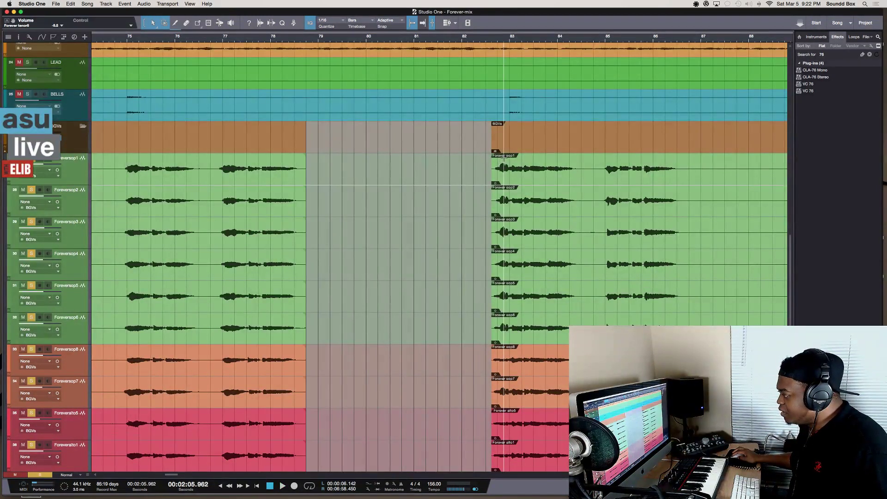
{"action": "left_click", "coordinate": [510, 159]}
{"action": "left_click", "coordinate": [499, 174]}
{"action": "scroll", "coordinate": [457, 168], "scroll_direction": "right", "scroll_amount": 2}
{"action": "left_click_drag", "start_coordinate": [445, 158], "coordinate": [449, 158]}
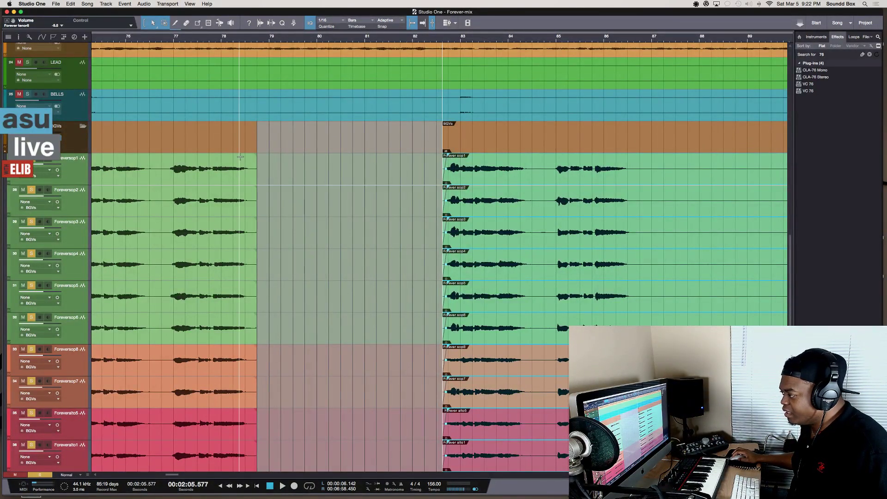
Add a short fade-out to all background vocal events that end before the gap, just before bar 79
{"action": "left_click_drag", "start_coordinate": [257, 157], "coordinate": [256, 158]}
{"action": "left_click_drag", "start_coordinate": [253, 162], "coordinate": [251, 163]}
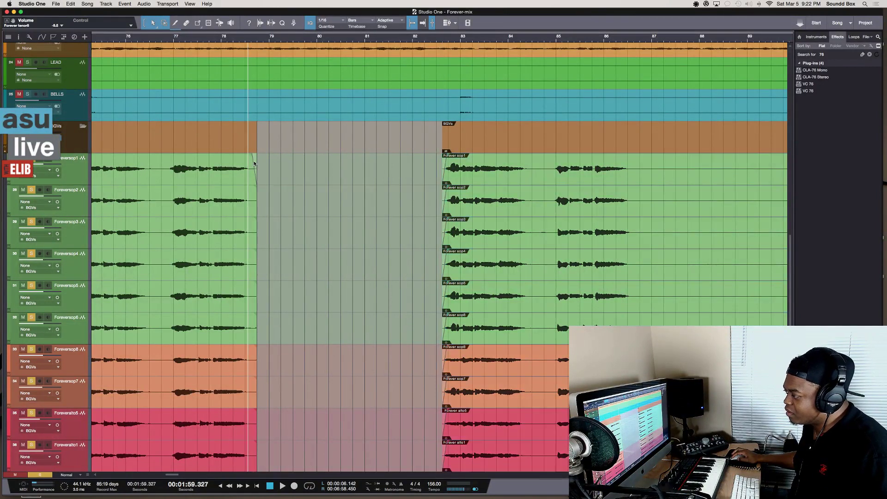
{"action": "left_click", "coordinate": [248, 198]}
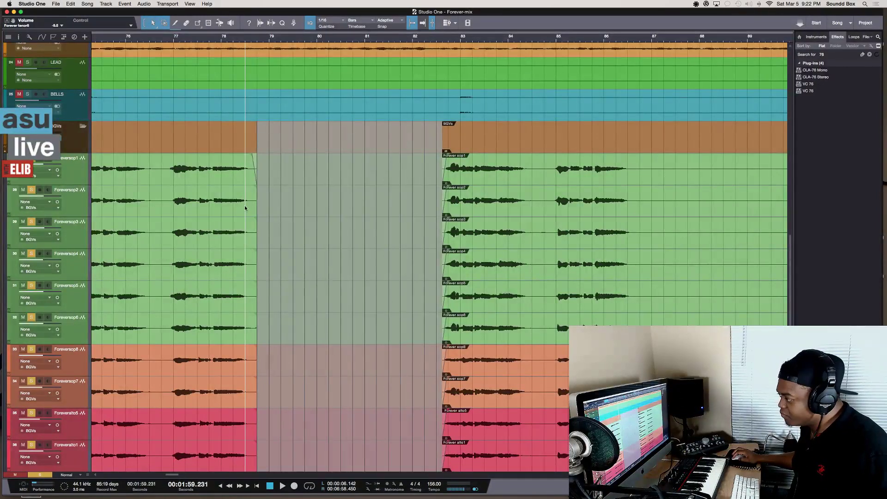
{"action": "left_click", "coordinate": [248, 198]}
{"action": "key", "text": "Home"}
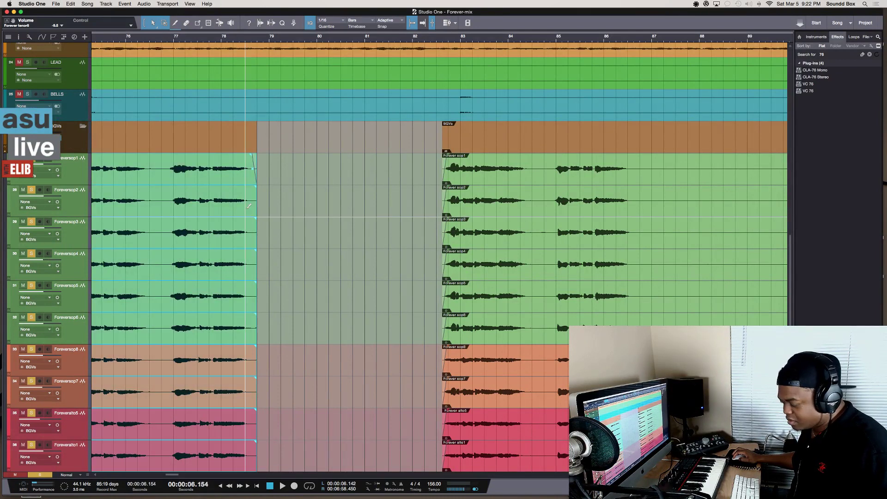
{"action": "left_click_drag", "start_coordinate": [256, 156], "coordinate": [250, 176]}
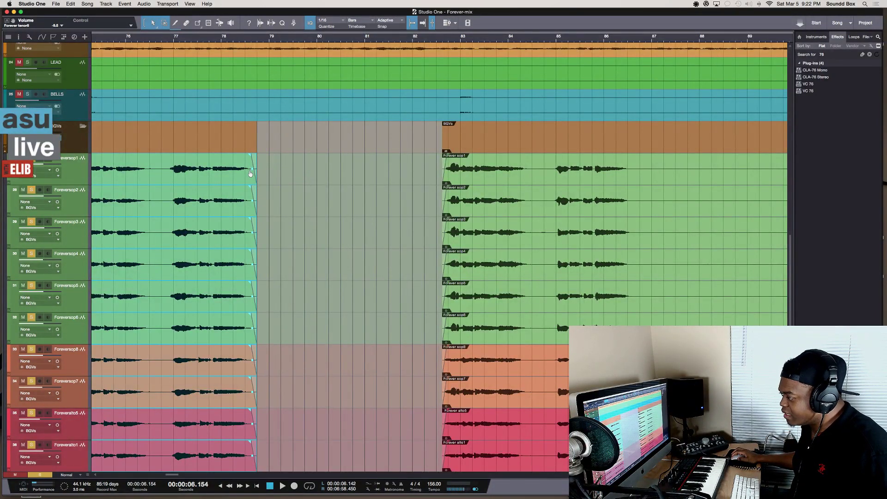
Audition the vocal entry just before bar 83, shorten its fade-in on all background vocals, and play it again
{"action": "scroll", "coordinate": [282, 204], "scroll_direction": "down", "scroll_amount": 5}
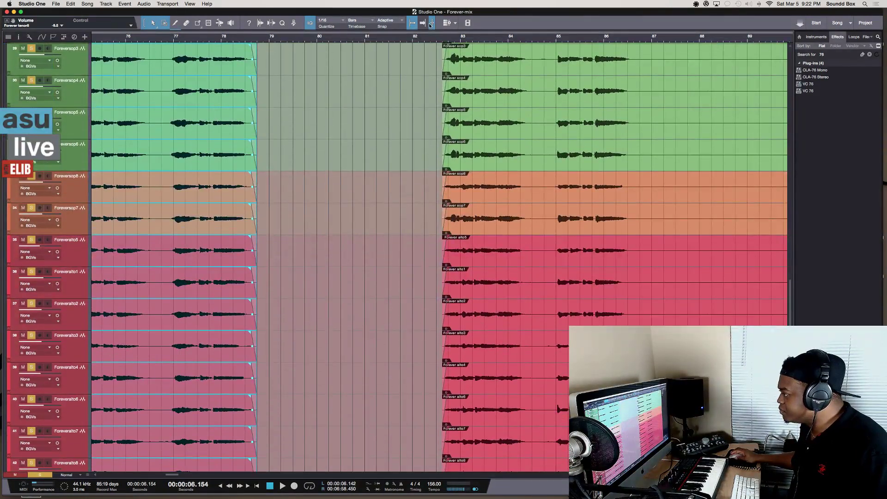
{"action": "left_click", "coordinate": [434, 39]}
{"action": "key", "text": "space"}
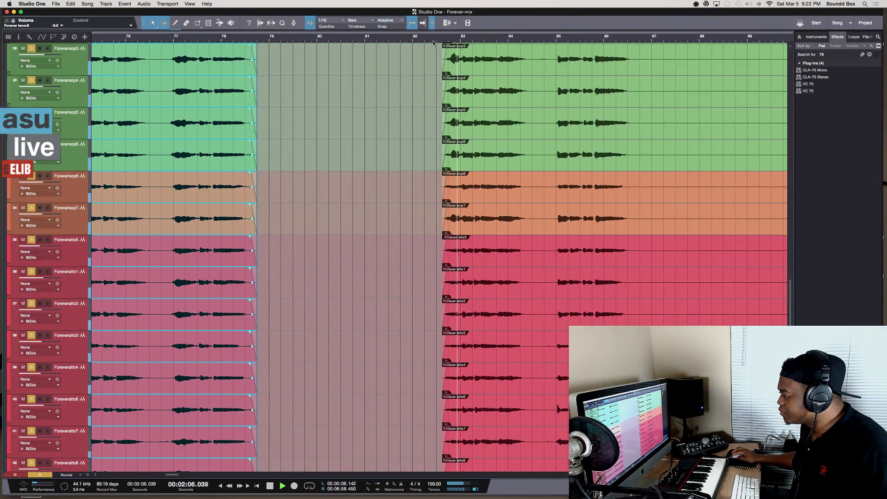
{"action": "key", "text": "space"}
{"action": "left_click_drag", "start_coordinate": [400, 111], "coordinate": [398, 112]}
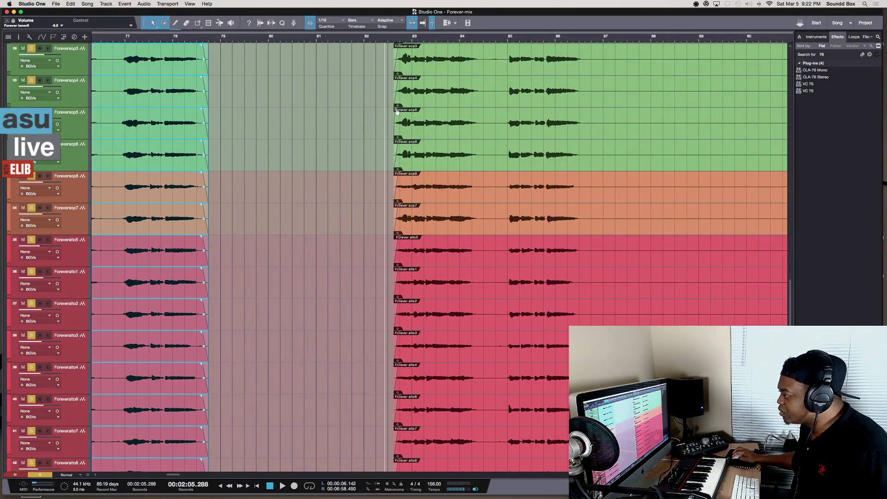
{"action": "left_click", "coordinate": [398, 112]}
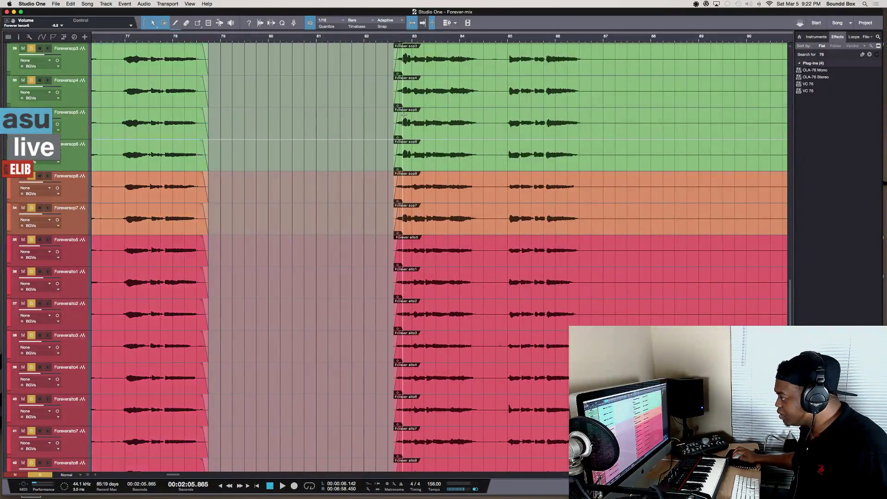
{"action": "left_click_drag", "start_coordinate": [398, 112], "coordinate": [399, 115]}
{"action": "key", "text": "space"}
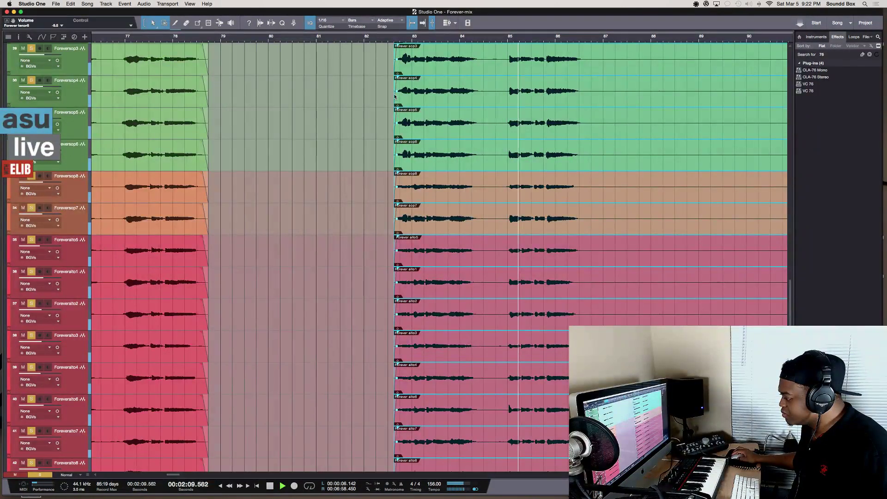
Extend the start of all background vocal events after the gap back to about beat 82.2, auditioning the entry between adjustments
{"action": "key", "text": "space"}
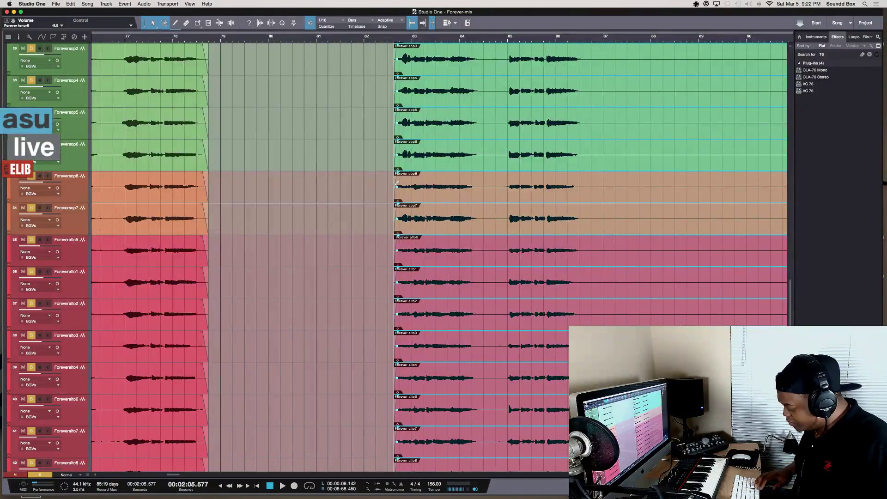
{"action": "key", "text": "e"}
{"action": "key", "text": "e"}
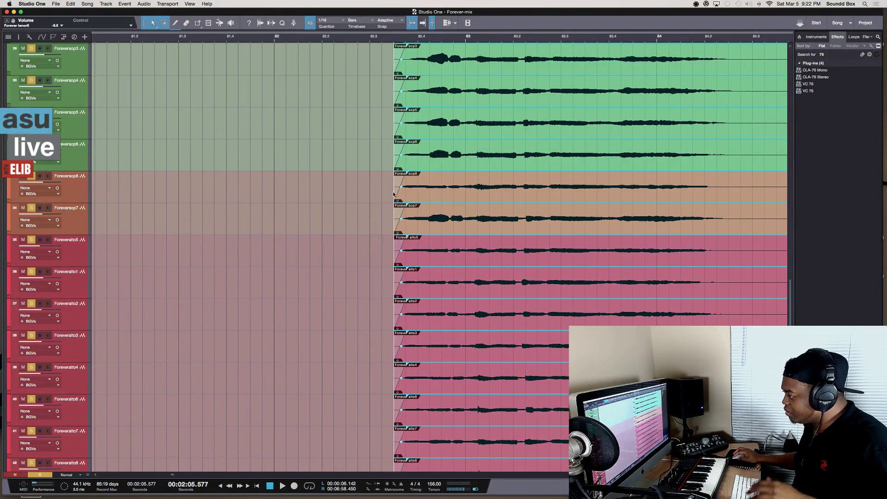
{"action": "left_click_drag", "start_coordinate": [393, 197], "coordinate": [365, 195]}
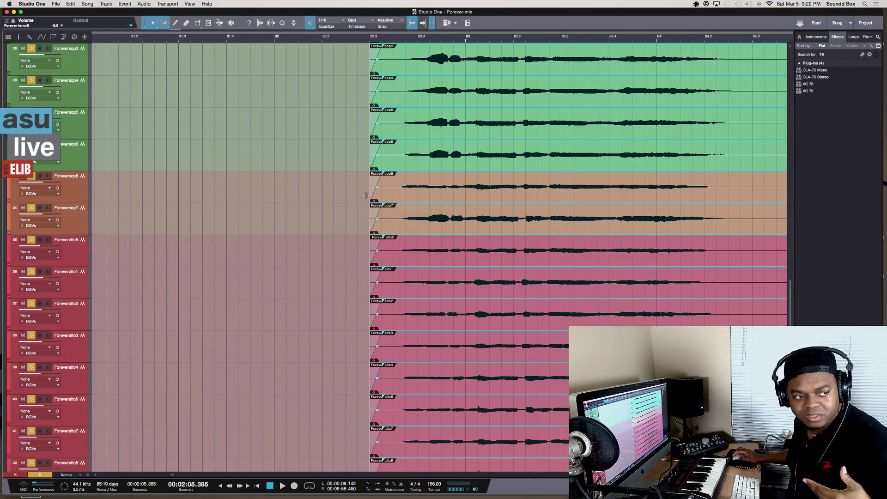
{"action": "key", "text": "space"}
{"action": "key", "text": "space"}
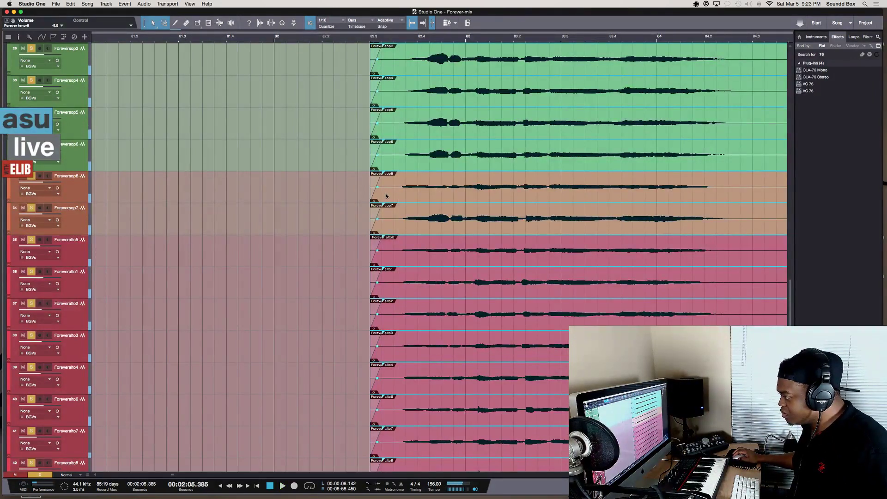
{"action": "left_click_drag", "start_coordinate": [371, 196], "coordinate": [349, 193]}
{"action": "key", "text": "space"}
{"action": "key", "text": "space"}
{"action": "left_click_drag", "start_coordinate": [359, 205], "coordinate": [332, 233]}
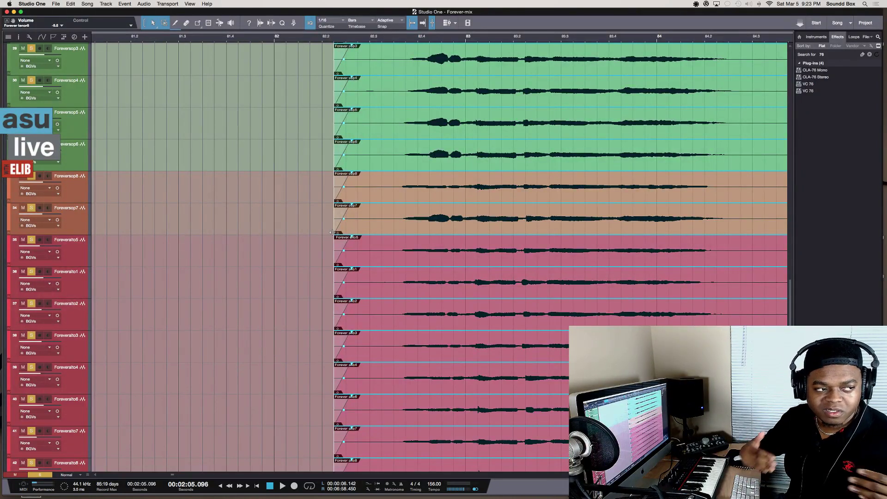
Play the background vocals from their extended start and look over the following phrases and the neighbouring instrument tracks
{"action": "key", "text": "space"}
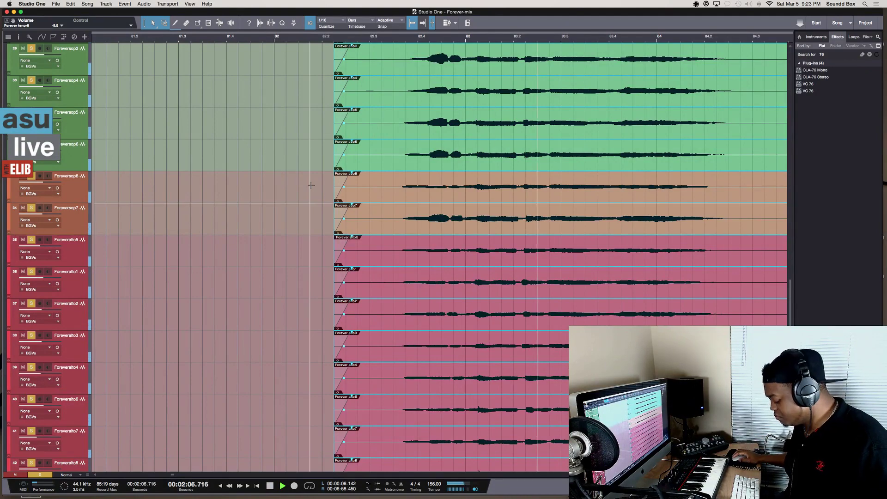
{"action": "key", "text": "w"}
{"action": "key", "text": "w"}
{"action": "key", "text": "w"}
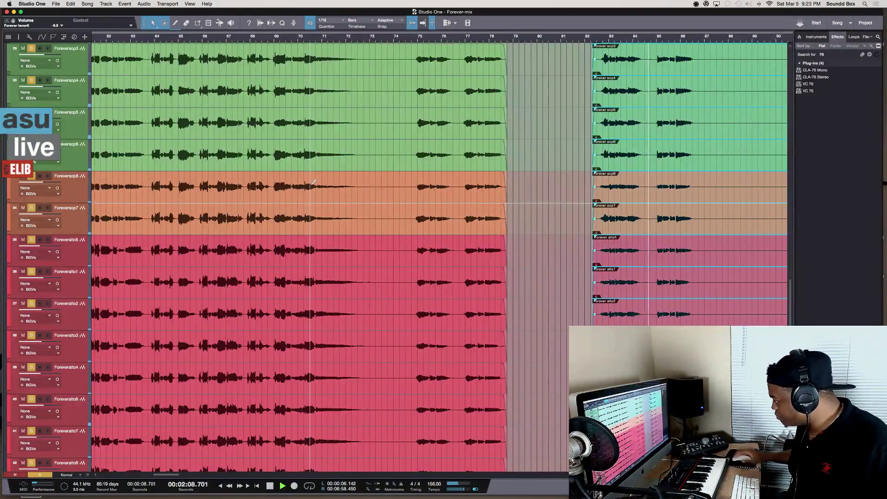
{"action": "scroll", "coordinate": [499, 183], "scroll_direction": "right", "scroll_amount": 5}
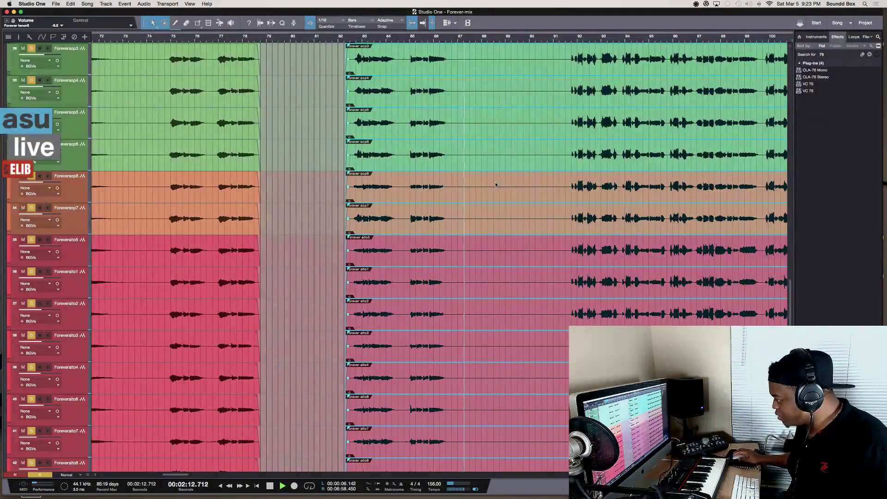
{"action": "key", "text": "space"}
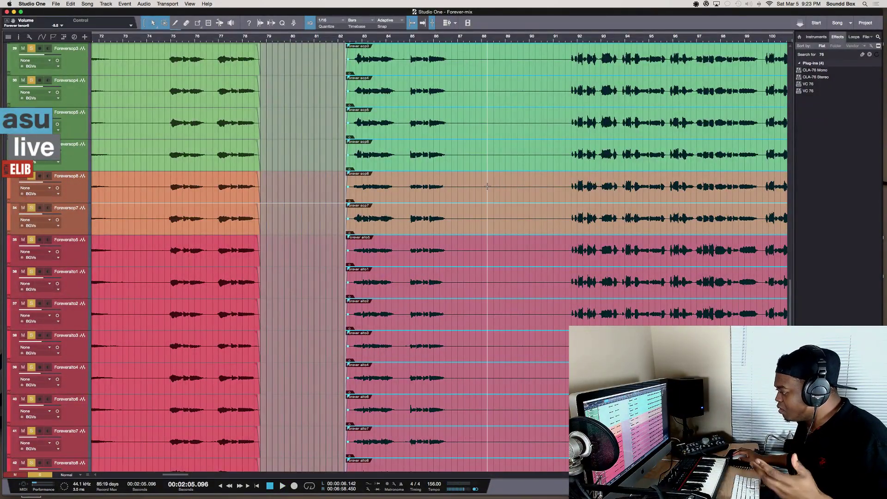
{"action": "scroll", "coordinate": [495, 185], "scroll_direction": "right", "scroll_amount": 3}
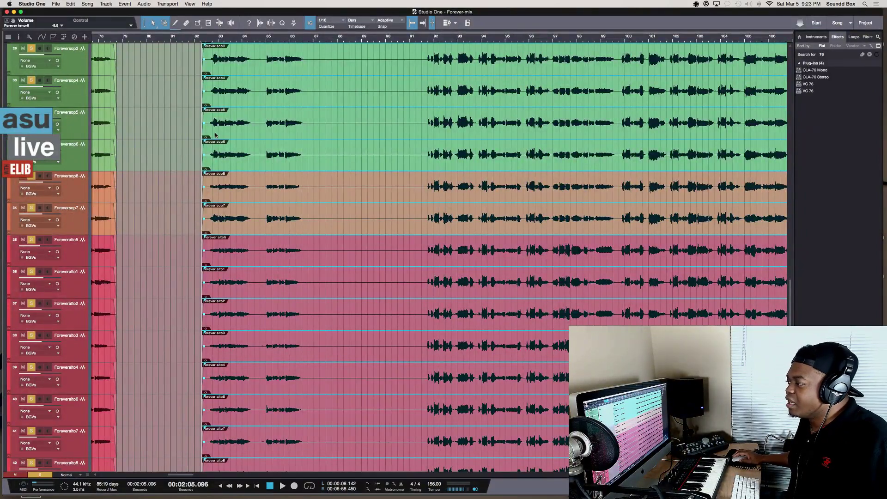
{"action": "scroll", "coordinate": [176, 128], "scroll_direction": "up", "scroll_amount": 10}
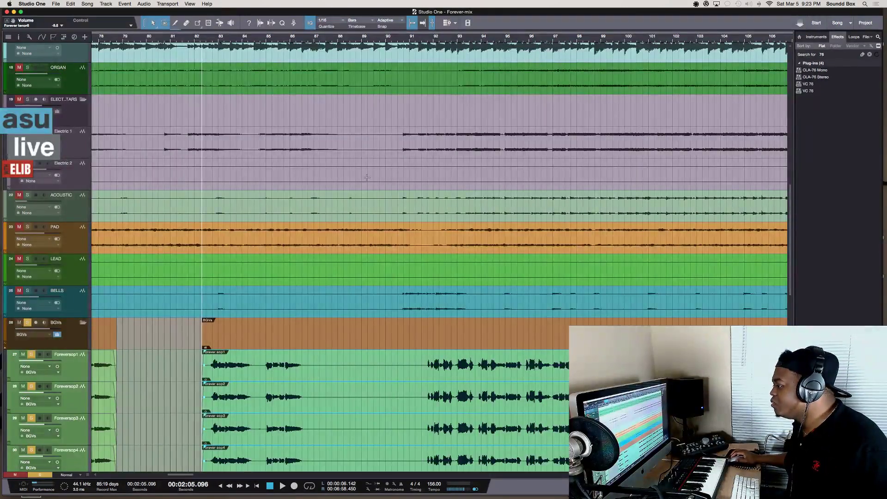
{"action": "scroll", "coordinate": [387, 88], "scroll_direction": "down", "scroll_amount": 8}
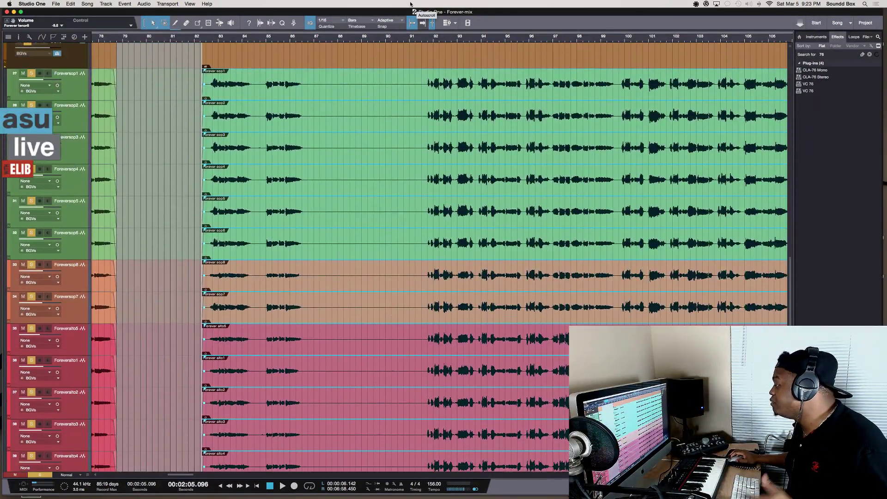
Show the mixer and lower the BGVs bus fader to about -2.3 dB
{"action": "key", "text": "space"}
{"action": "key", "text": "super+a"}
{"action": "key", "text": "space"}
{"action": "key", "text": "F3"}
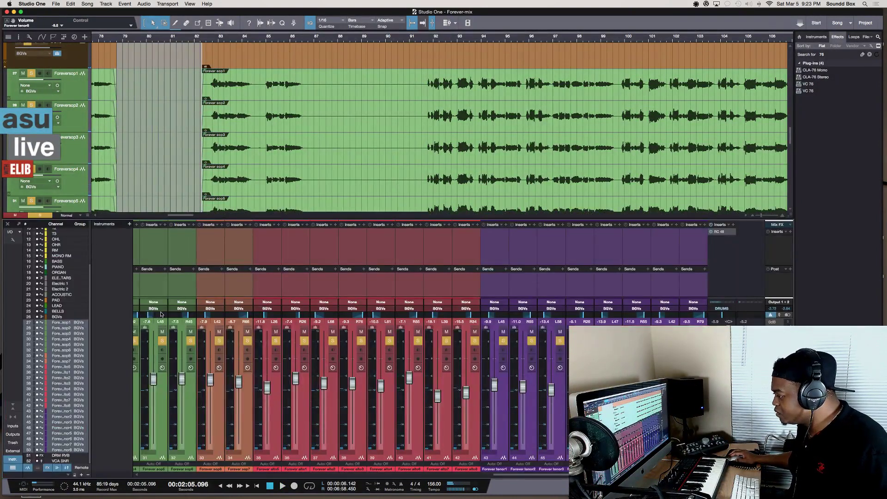
{"action": "scroll", "coordinate": [161, 314], "scroll_direction": "left", "scroll_amount": 5}
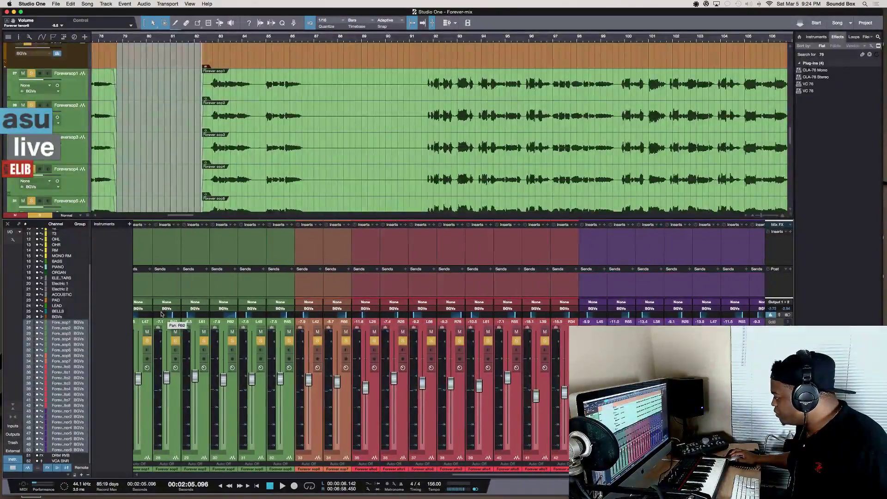
{"action": "scroll", "coordinate": [161, 315], "scroll_direction": "right", "scroll_amount": 4}
{"action": "scroll", "coordinate": [162, 314], "scroll_direction": "left", "scroll_amount": 10}
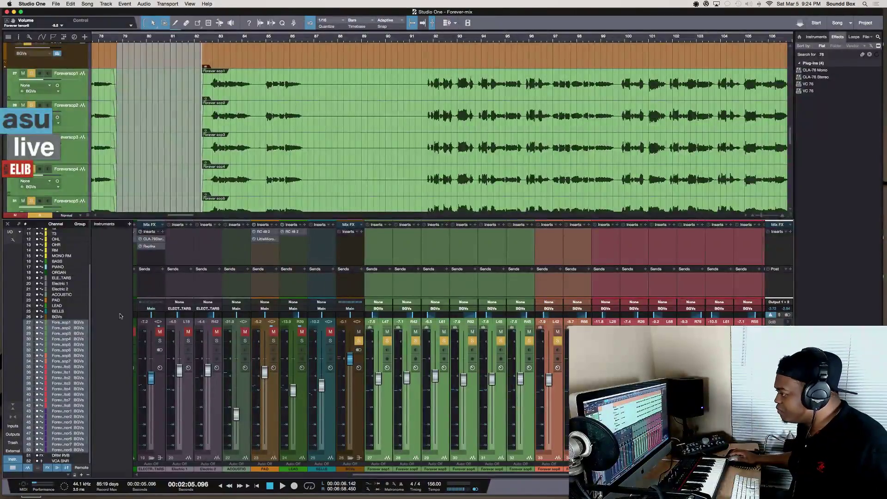
{"action": "left_click", "coordinate": [352, 249]}
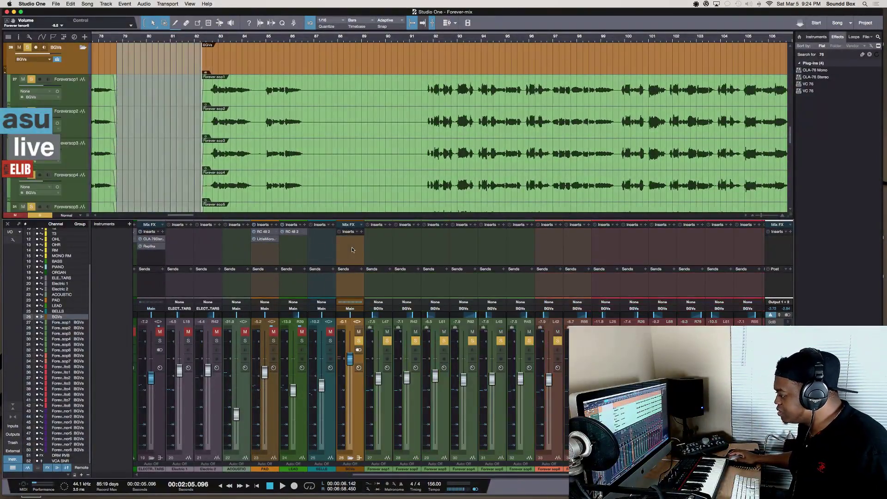
{"action": "left_click_drag", "start_coordinate": [350, 360], "coordinate": [349, 365]}
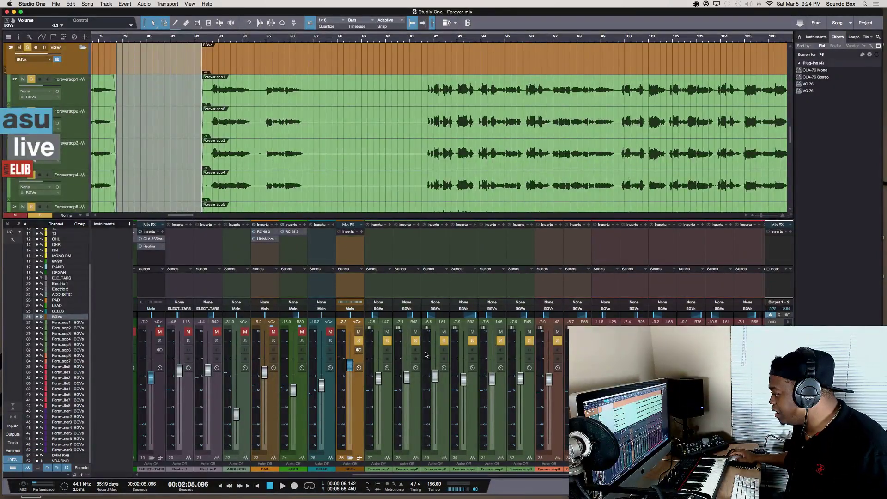
Search the effects for "rc" and insert the RC 48 reverb on the BGVs bus
{"action": "scroll", "coordinate": [364, 289], "scroll_direction": "right", "scroll_amount": 10}
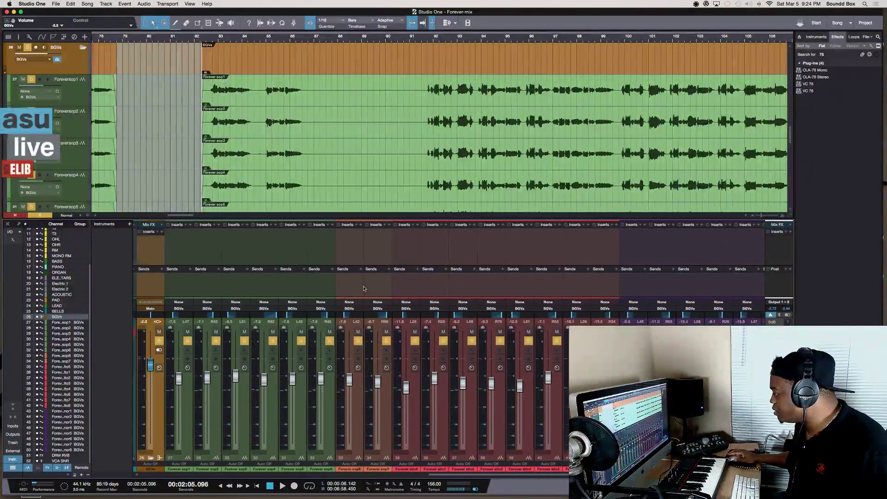
{"action": "scroll", "coordinate": [363, 289], "scroll_direction": "left", "scroll_amount": 8}
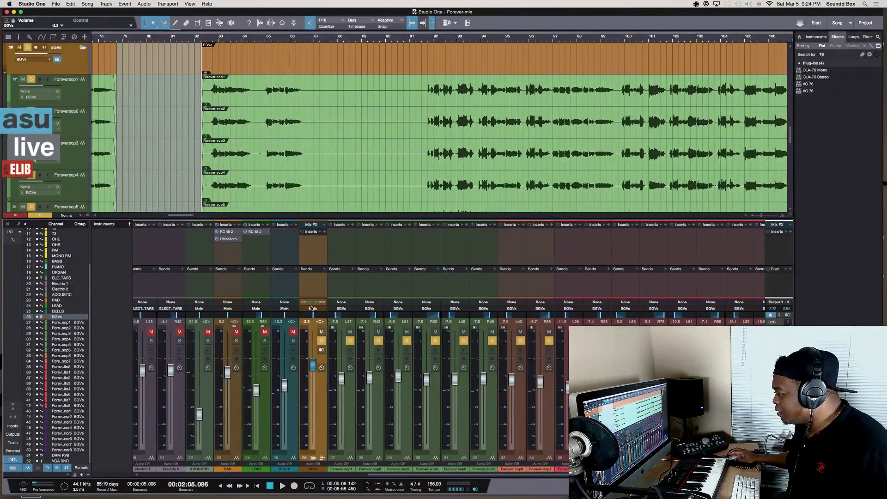
{"action": "scroll", "coordinate": [312, 308], "scroll_direction": "left", "scroll_amount": 2}
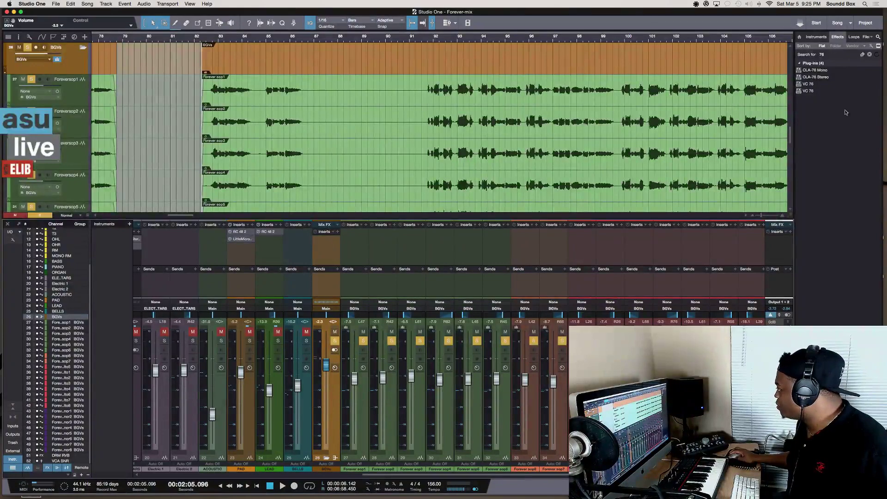
{"action": "left_click", "coordinate": [833, 54]}
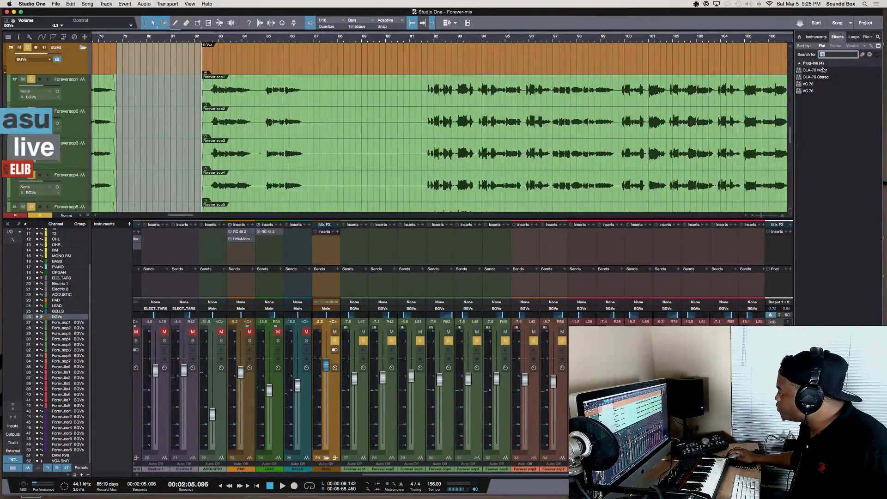
{"action": "type", "text": "r"}
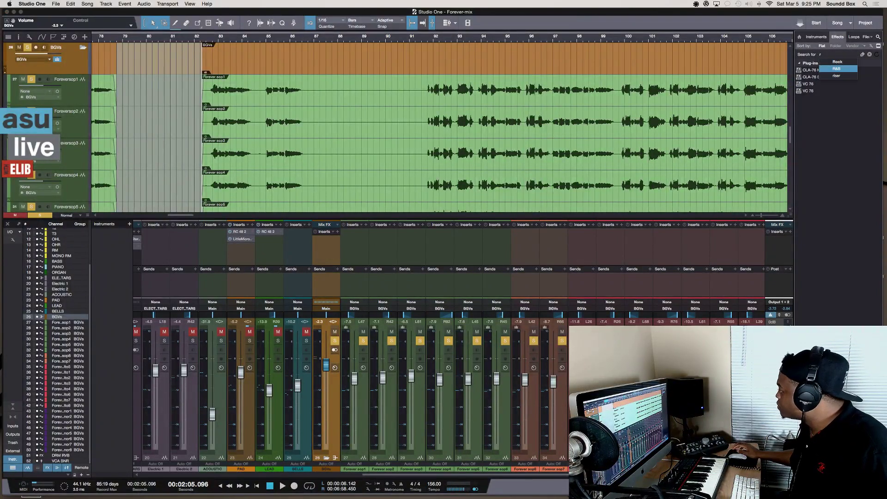
{"action": "type", "text": "c"}
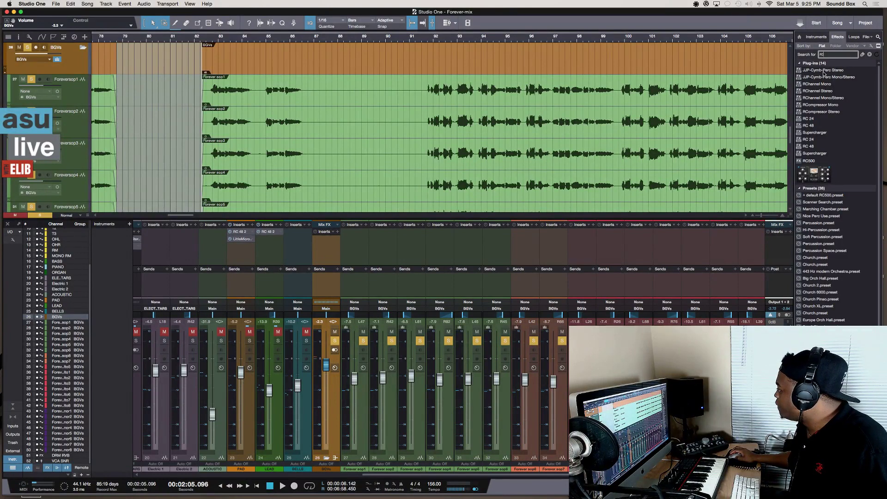
{"action": "left_click", "coordinate": [818, 126]}
{"action": "left_click_drag", "start_coordinate": [819, 128], "coordinate": [345, 244]}
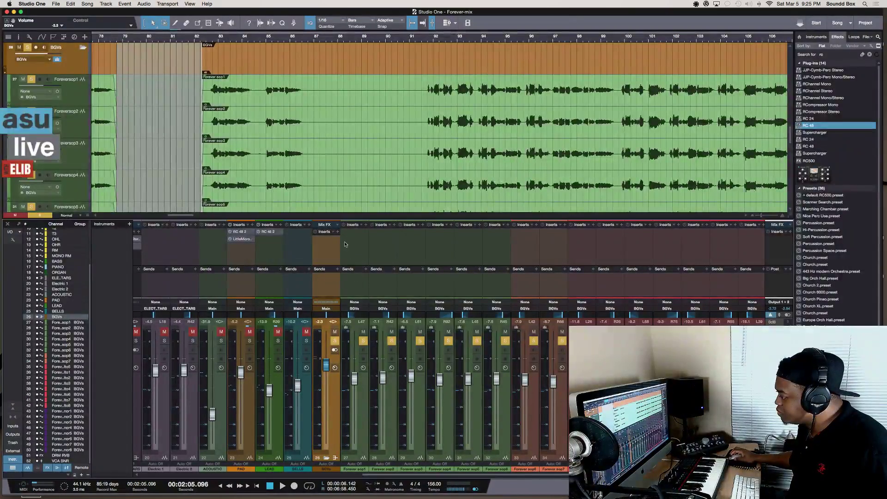
Insert the RC500 channel strip on the BGVs bus ahead of the RC 48 reverb
{"action": "scroll", "coordinate": [823, 215], "scroll_direction": "down", "scroll_amount": 1}
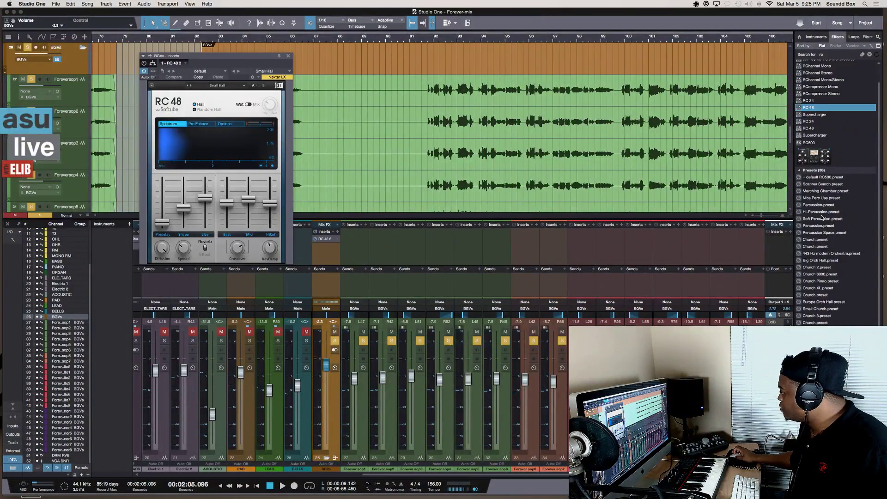
{"action": "scroll", "coordinate": [822, 218], "scroll_direction": "up", "scroll_amount": 1}
{"action": "left_click", "coordinate": [826, 183]}
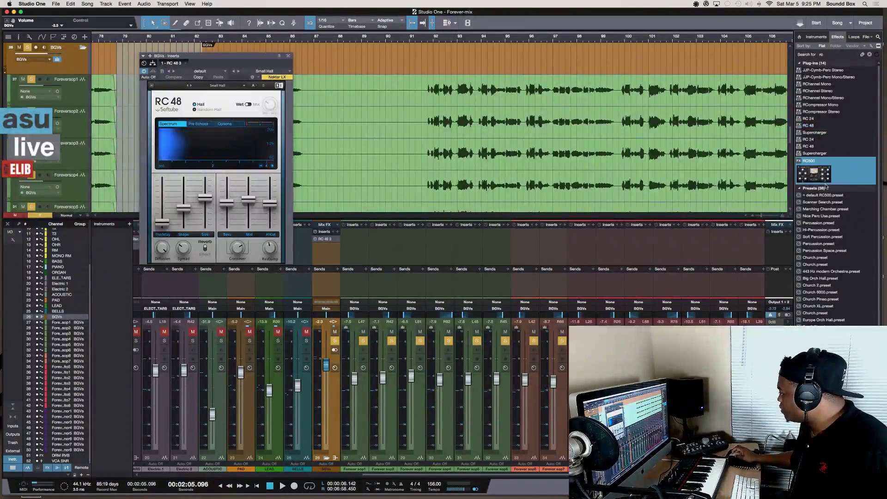
{"action": "left_click_drag", "start_coordinate": [835, 175], "coordinate": [326, 241]}
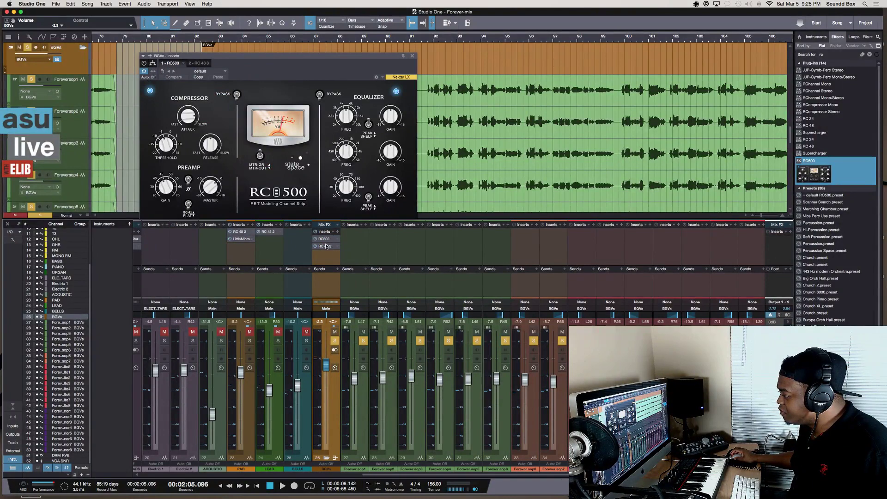
Adjust the RC500 compressor threshold while the background vocals play, and move the playback start to just before bar 92
{"action": "key", "text": "space"}
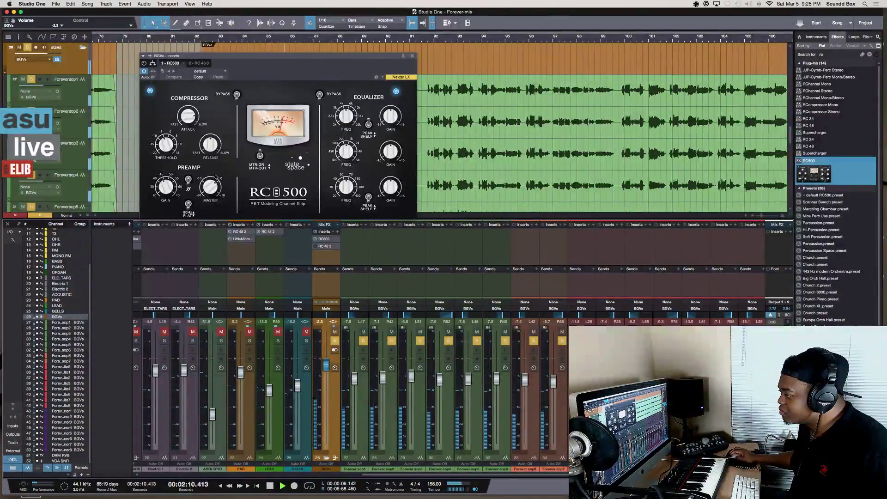
{"action": "left_click_drag", "start_coordinate": [173, 151], "coordinate": [164, 121]}
{"action": "left_click", "coordinate": [430, 41]}
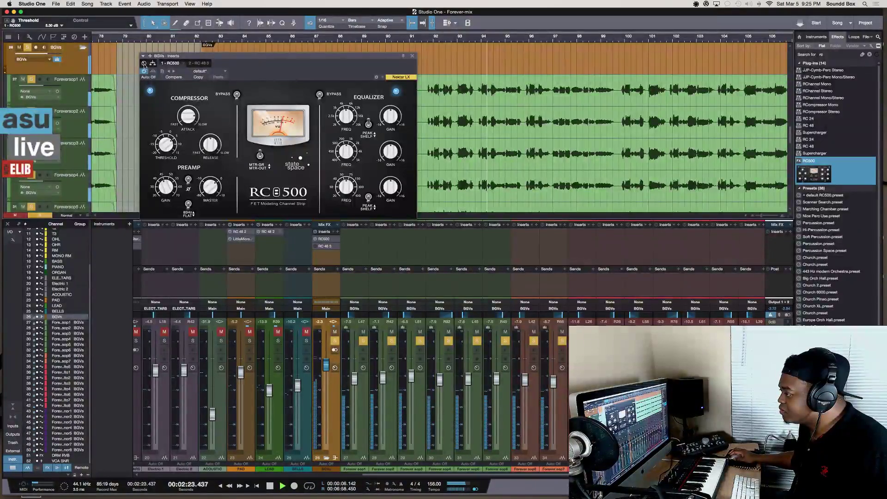
{"action": "key", "text": "space"}
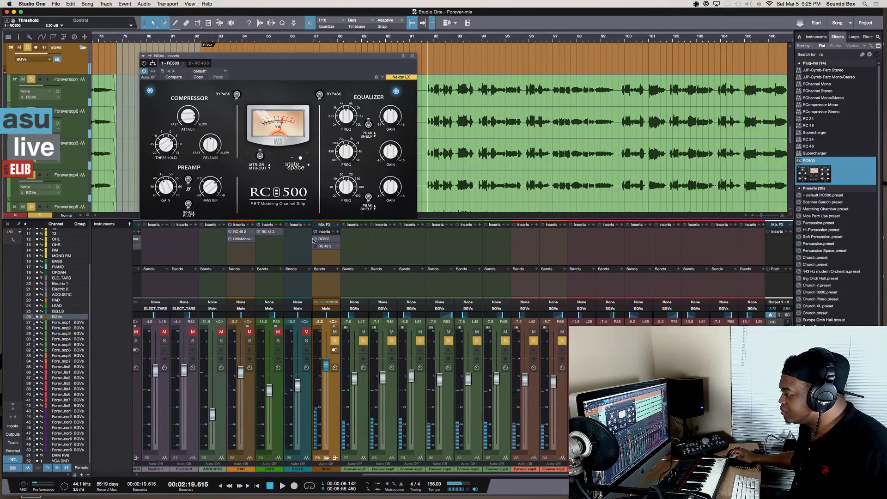
Compare the background vocals with the RC500 bypassed and enabled during playback from just before bar 92
{"action": "left_click", "coordinate": [315, 239]}
{"action": "key", "text": "space"}
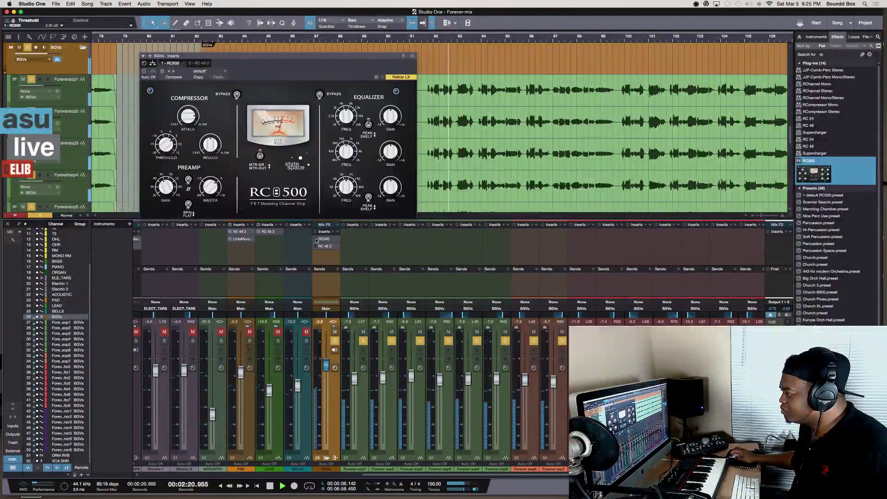
{"action": "left_click", "coordinate": [316, 239]}
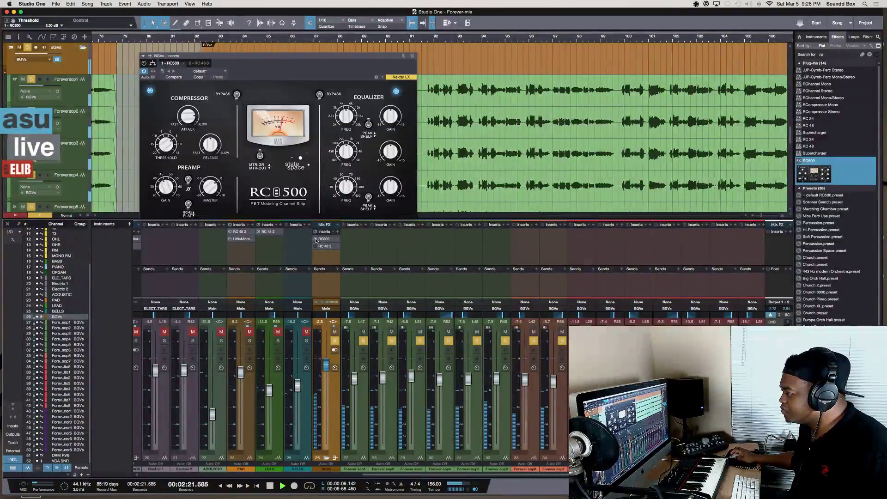
{"action": "key", "text": "space"}
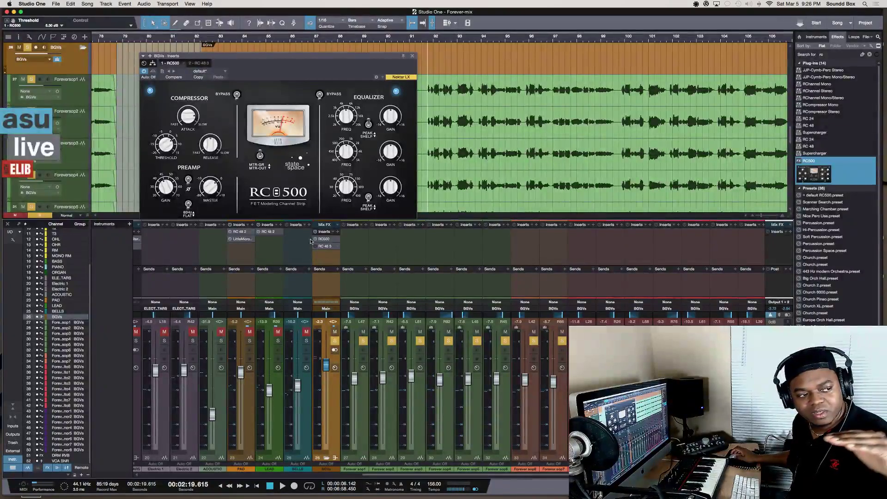
Boost the RC500 equalizer's high-band gain by about 3 dB and adjust that band's frequency while auditioning the background vocals
{"action": "key", "text": "space"}
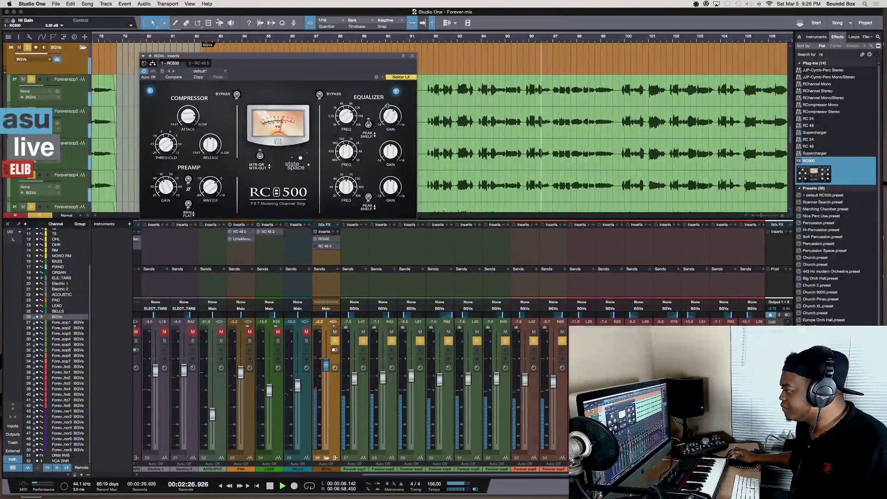
{"action": "key", "text": "space"}
{"action": "left_click_drag", "start_coordinate": [348, 115], "coordinate": [345, 121]}
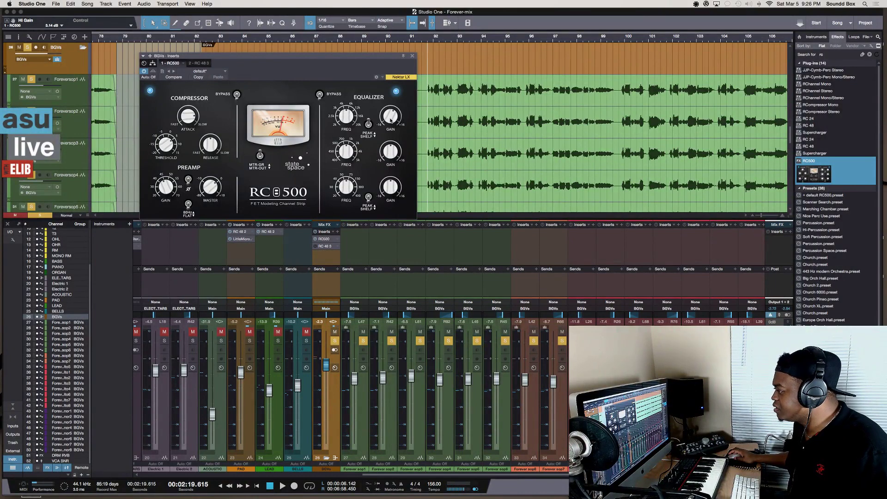
Raise the RC500 equalizer's high-band gain to about 3.7 dB while auditioning the background vocals, and close the effect window
{"action": "key", "text": "space"}
{"action": "left_click_drag", "start_coordinate": [390, 119], "coordinate": [389, 120]}
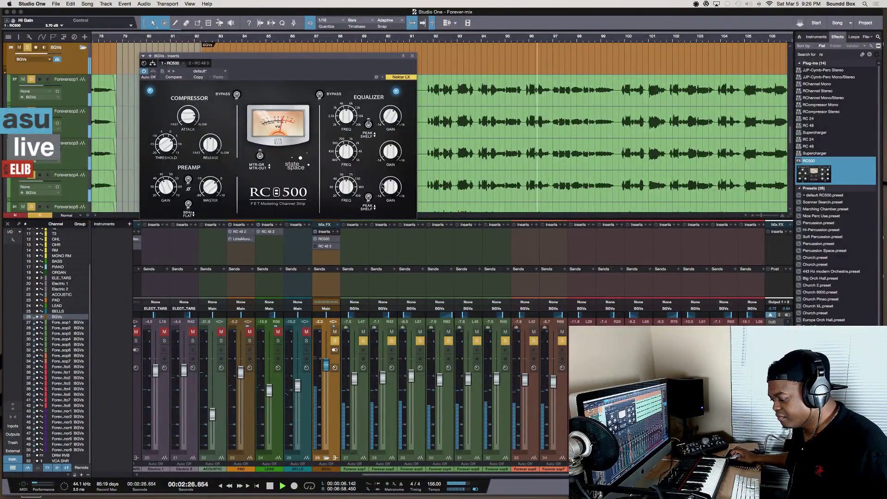
{"action": "key", "text": "space"}
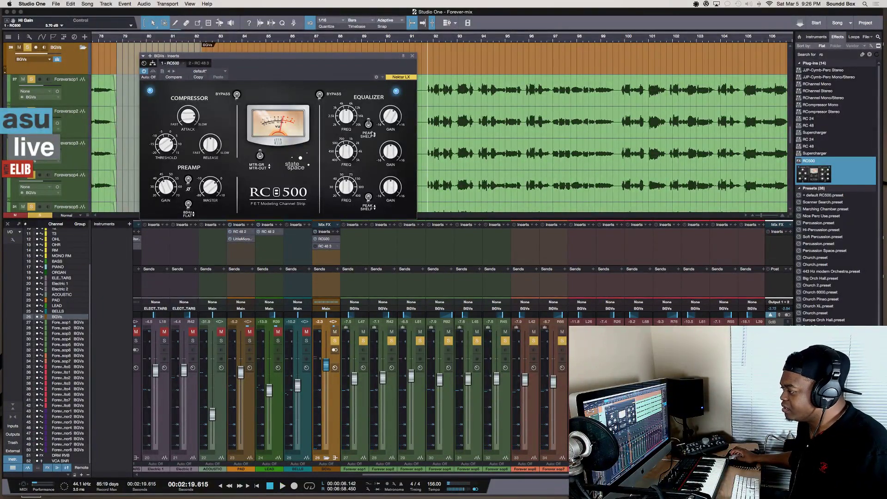
{"action": "key", "text": "space"}
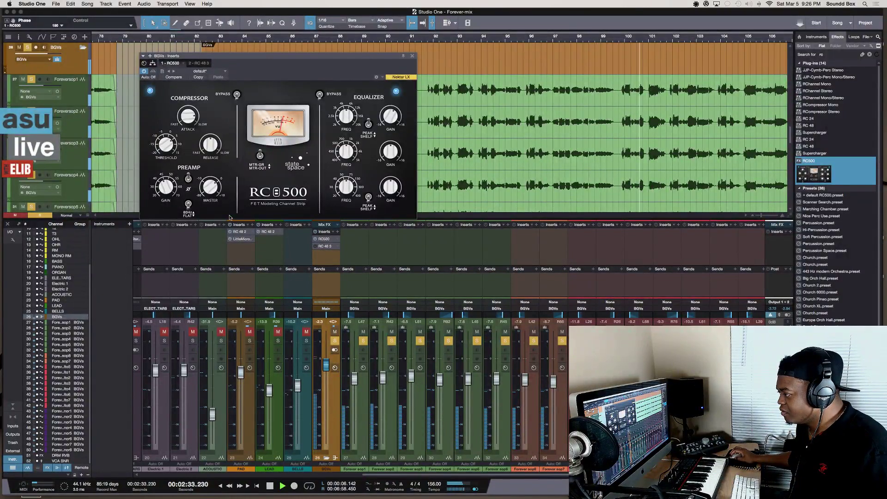
{"action": "left_click", "coordinate": [413, 58]}
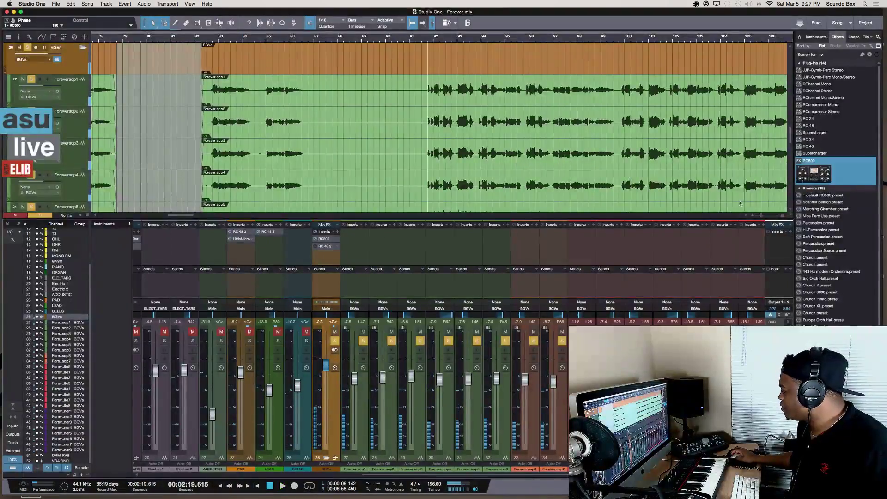
Clear the effects search and insert Kramer Tape Stereo after the RC 48 reverb on the BGVs bus
{"action": "left_click", "coordinate": [840, 54]}
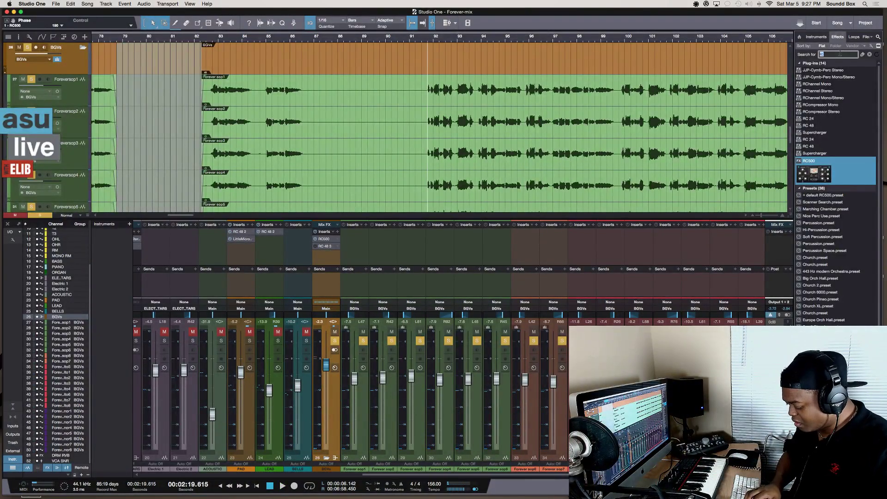
{"action": "key", "text": "BackSpace"}
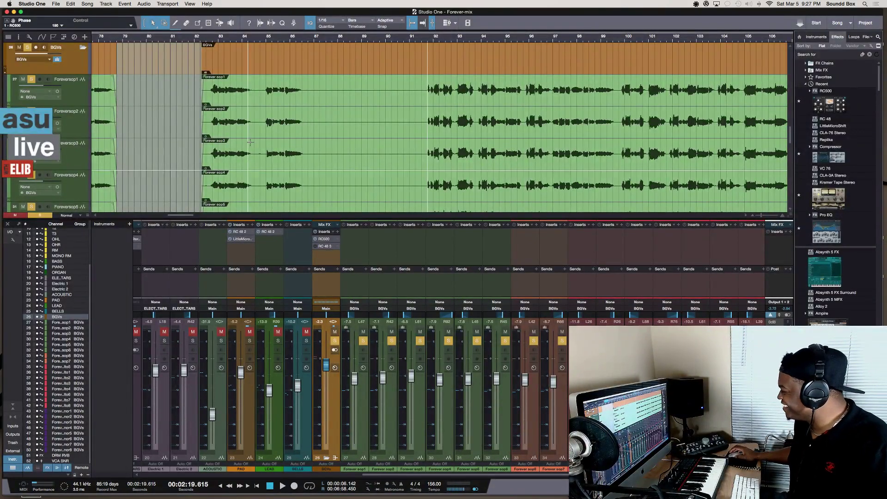
{"action": "scroll", "coordinate": [281, 138], "scroll_direction": "down", "scroll_amount": 5}
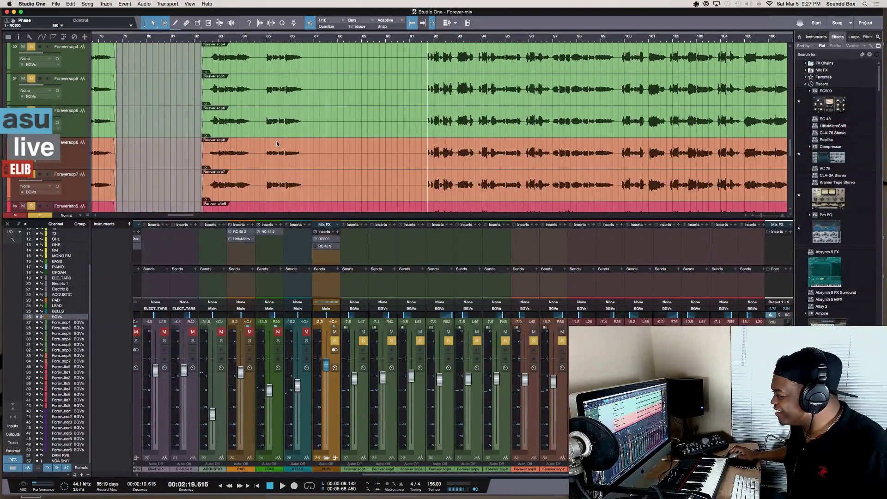
{"action": "scroll", "coordinate": [277, 144], "scroll_direction": "down", "scroll_amount": 4}
{"action": "left_click_drag", "start_coordinate": [829, 201], "coordinate": [329, 255]}
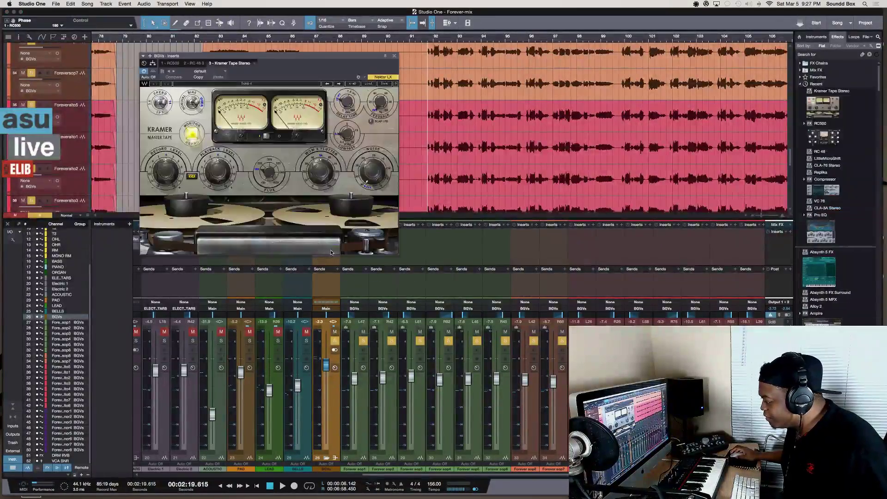
{"action": "left_click_drag", "start_coordinate": [256, 58], "coordinate": [170, 23]}
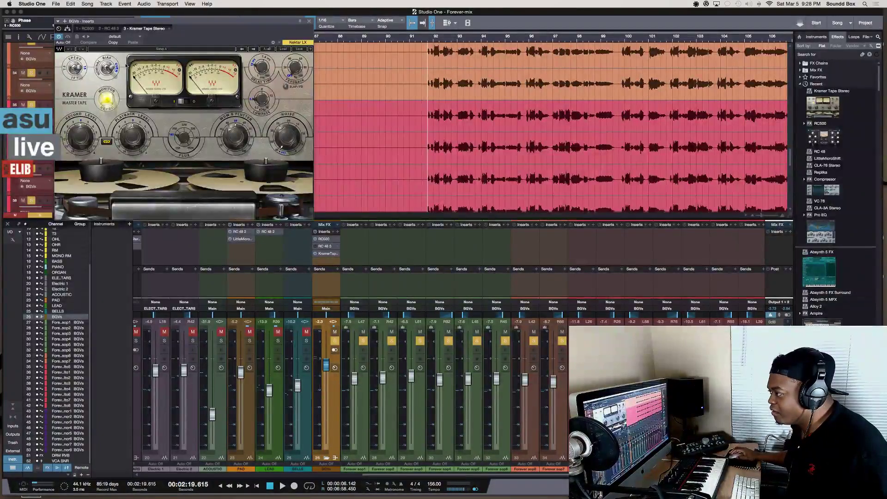
Load a factory preset in Kramer Master Tape and audition the background vocals with it
{"action": "left_click", "coordinate": [284, 49]}
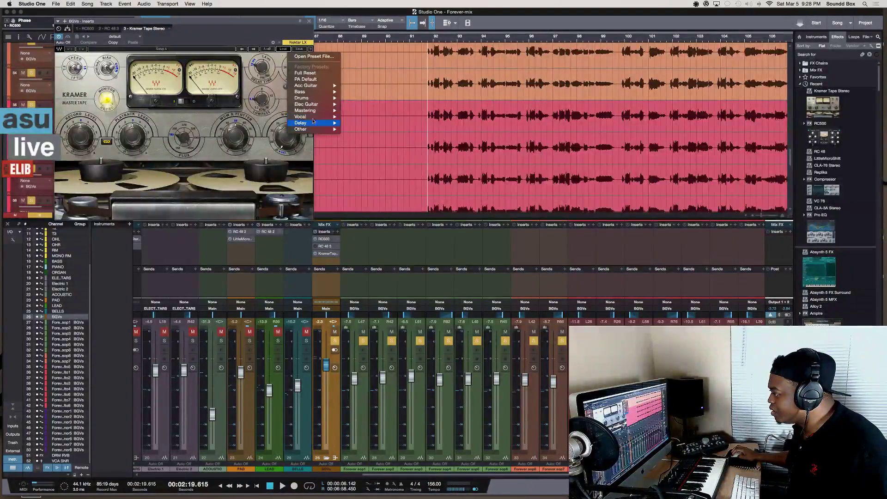
{"action": "mouse_move", "coordinate": [313, 112]}
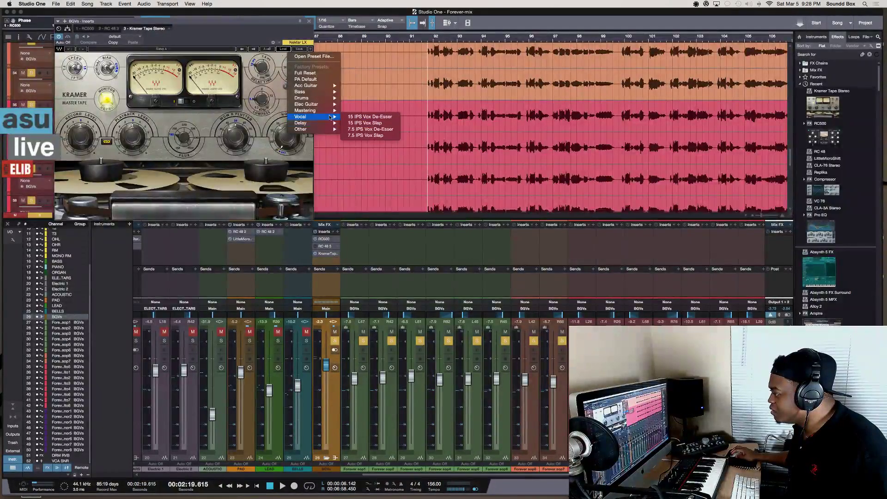
{"action": "left_click", "coordinate": [366, 130]}
{"action": "key", "text": "space"}
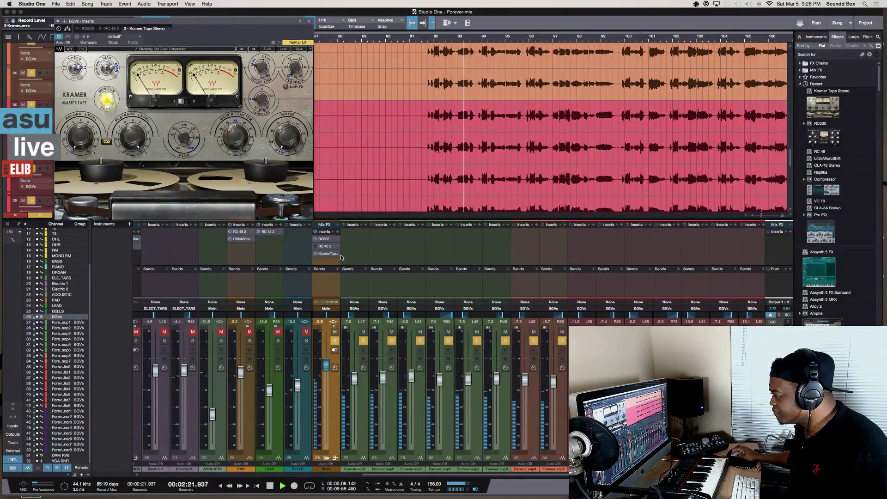
Lower the BGVs bus fader to about -3.8 dB and reduce the RC500 master level during playback
{"action": "left_click_drag", "start_coordinate": [325, 366], "coordinate": [326, 370]}
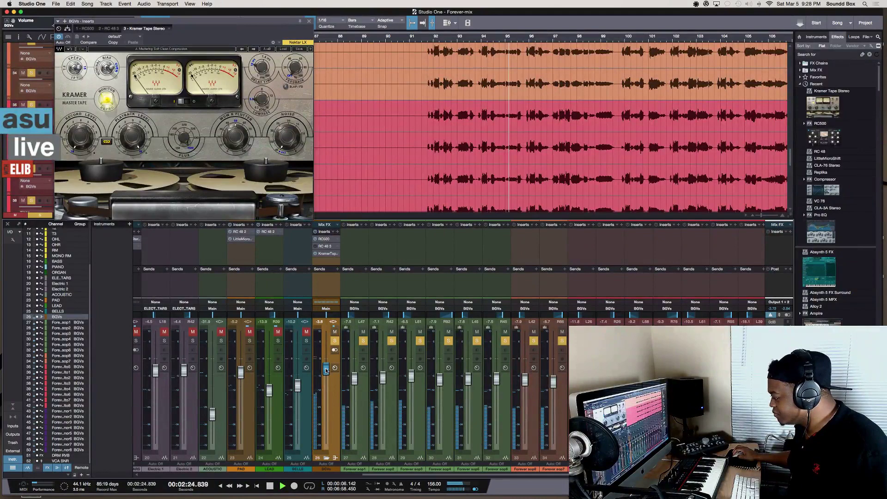
{"action": "left_click", "coordinate": [325, 238]}
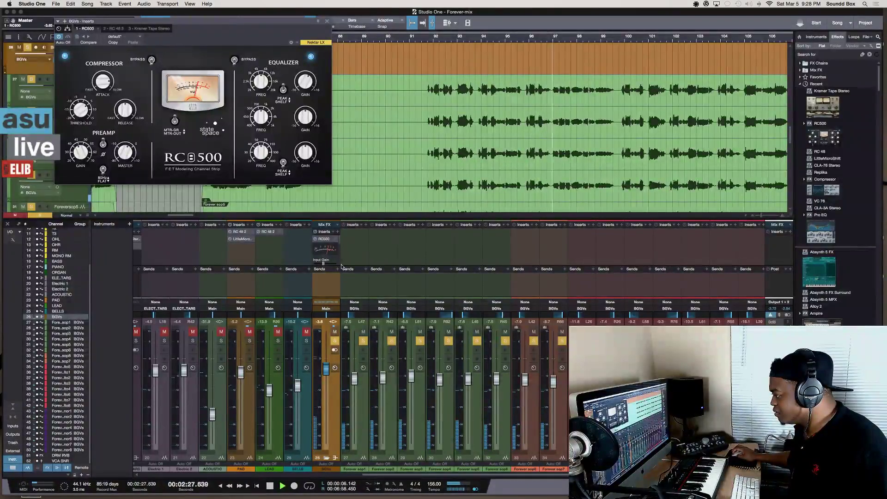
{"action": "key", "text": "space"}
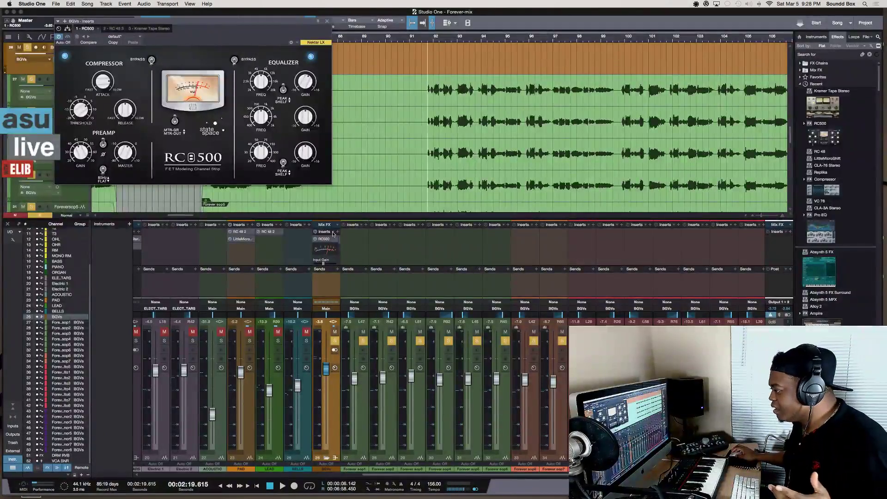
Add Console Shaper as the Mix FX on the BGVs bus
{"action": "left_click", "coordinate": [336, 225]}
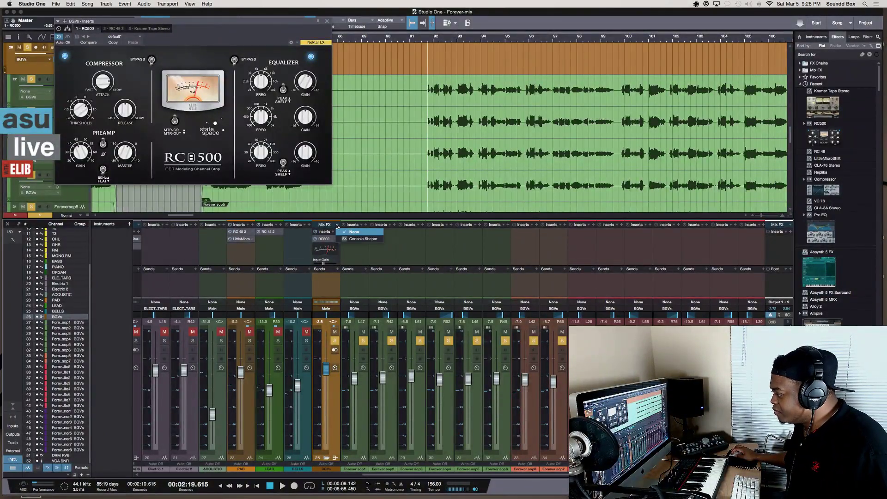
{"action": "left_click", "coordinate": [348, 239]}
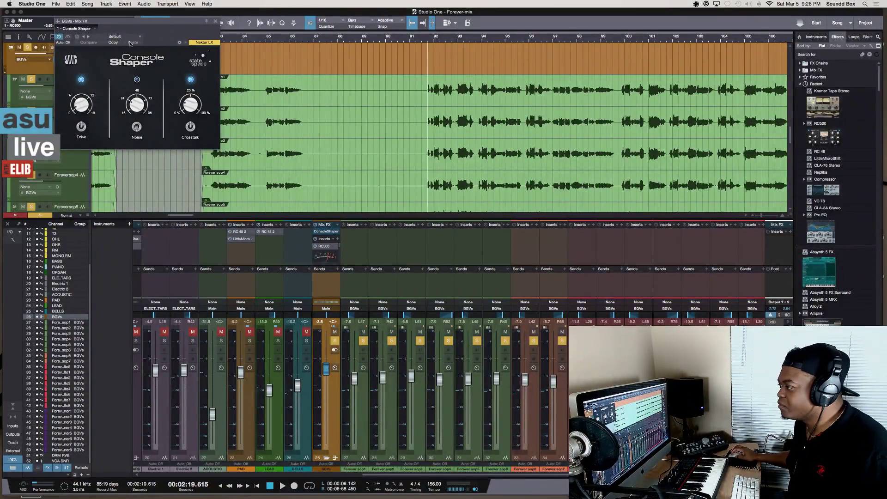
{"action": "left_click_drag", "start_coordinate": [115, 21], "coordinate": [361, 99]}
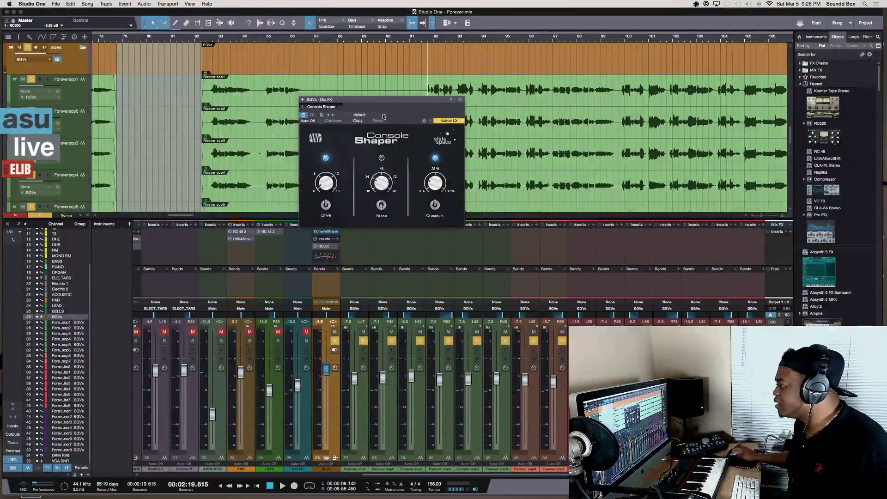
Try the Broken Console and Classic Studio Console presets in Console Shaper, comparing the latter bypassed and enabled during playback
{"action": "left_click", "coordinate": [383, 116]}
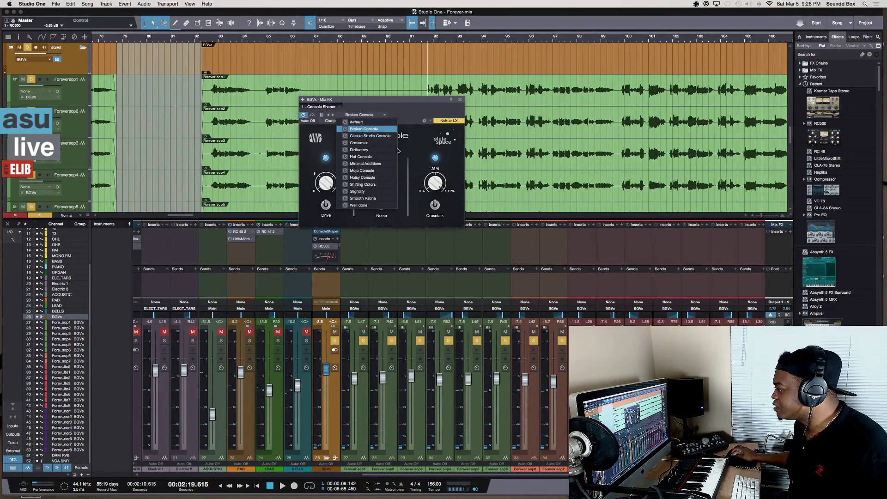
{"action": "left_click", "coordinate": [409, 112]}
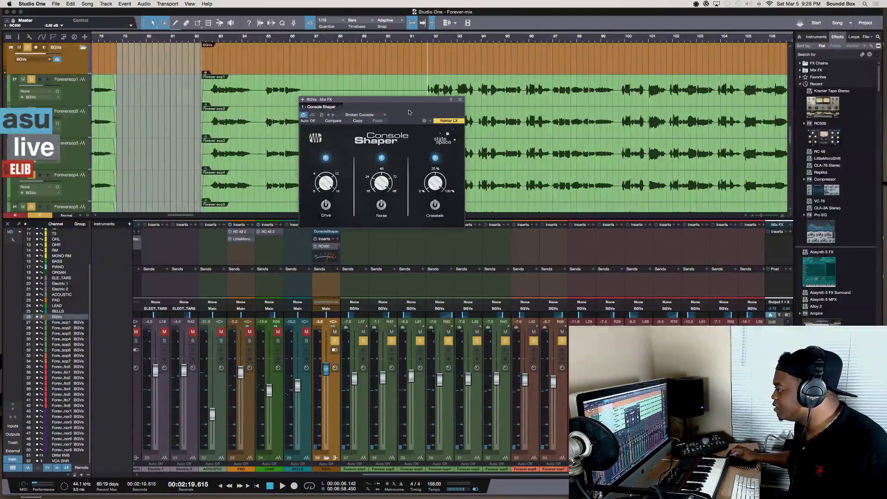
{"action": "left_click", "coordinate": [365, 115]}
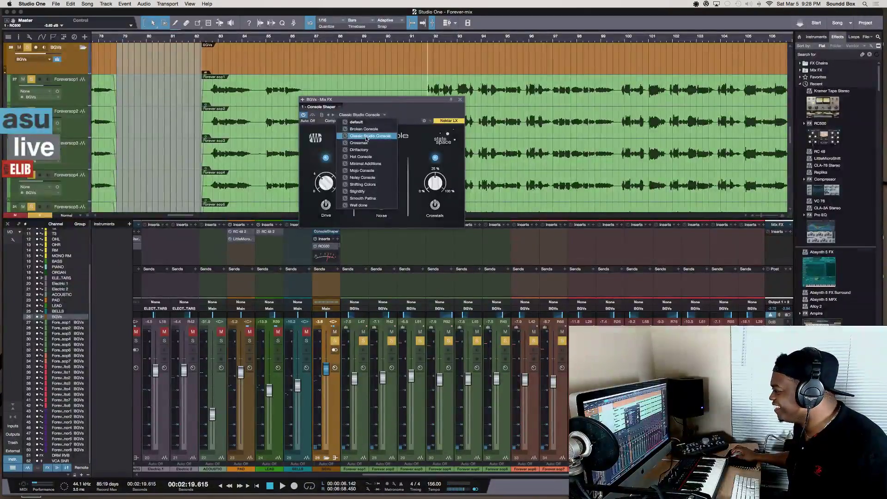
{"action": "left_click", "coordinate": [370, 136]}
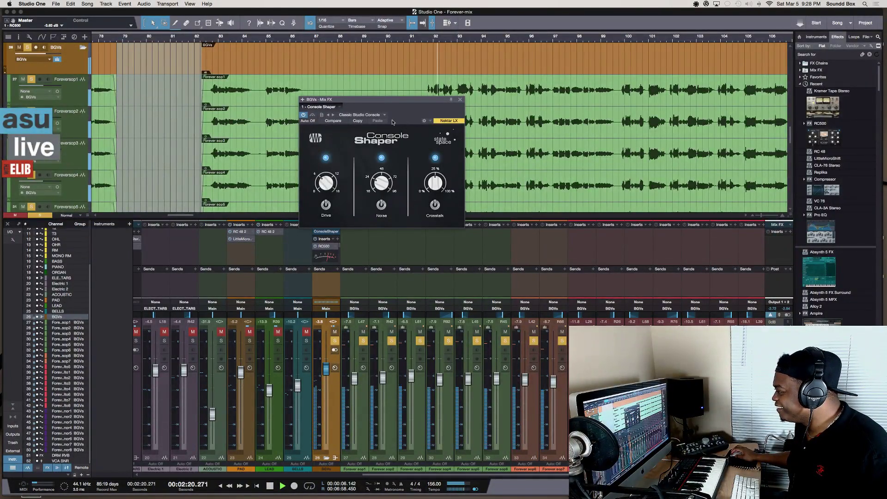
{"action": "left_click", "coordinate": [303, 115]}
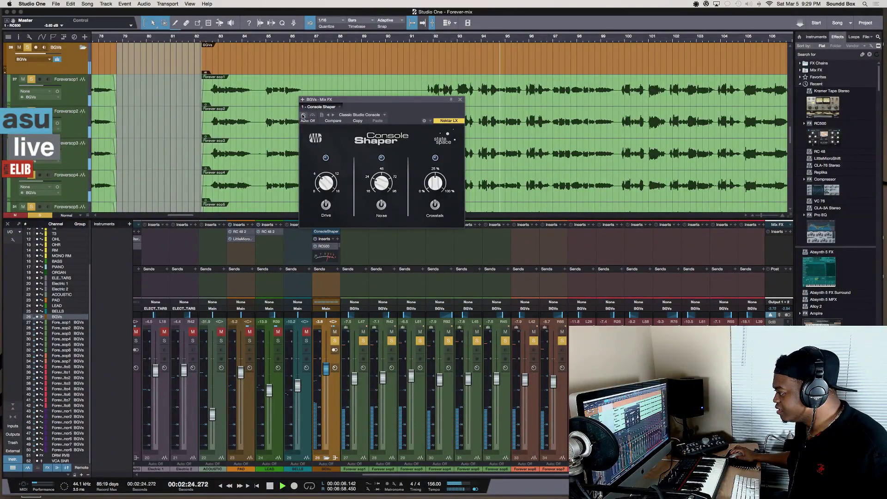
{"action": "left_click", "coordinate": [304, 115]}
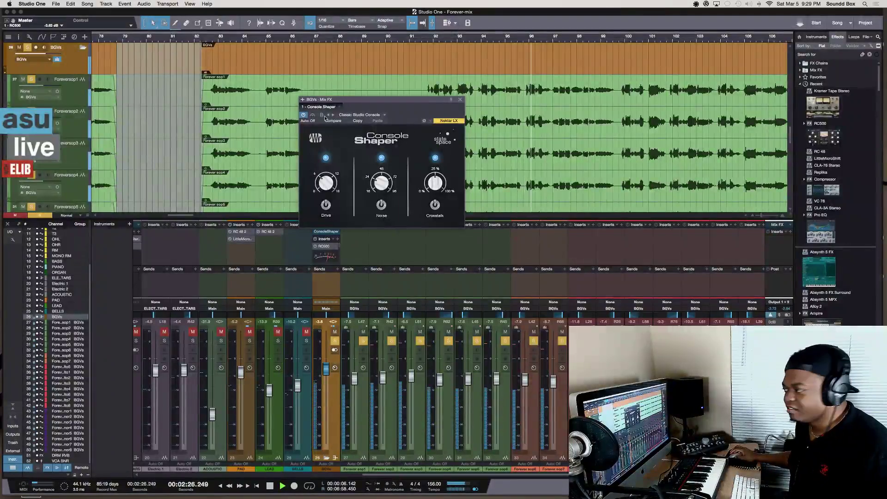
{"action": "key", "text": "space"}
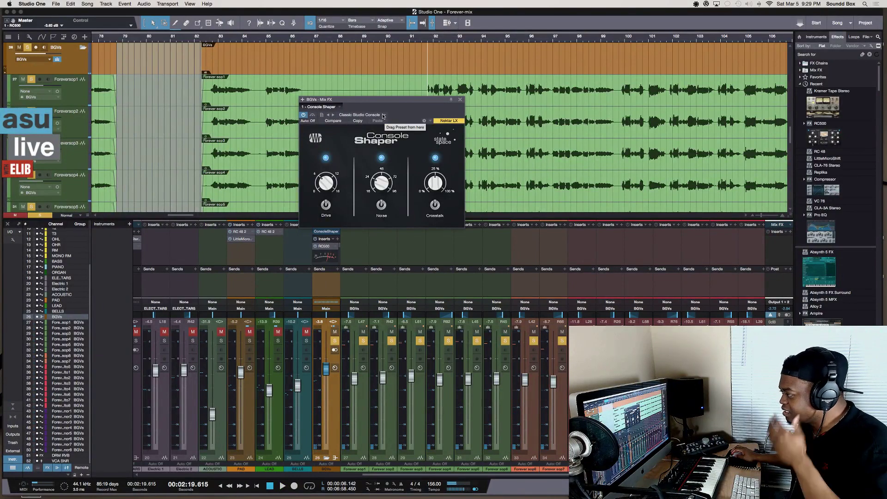
Load the Crossmax preset in Console Shaper and reduce its crosstalk to about 4% while the background vocals play
{"action": "left_click", "coordinate": [381, 115]}
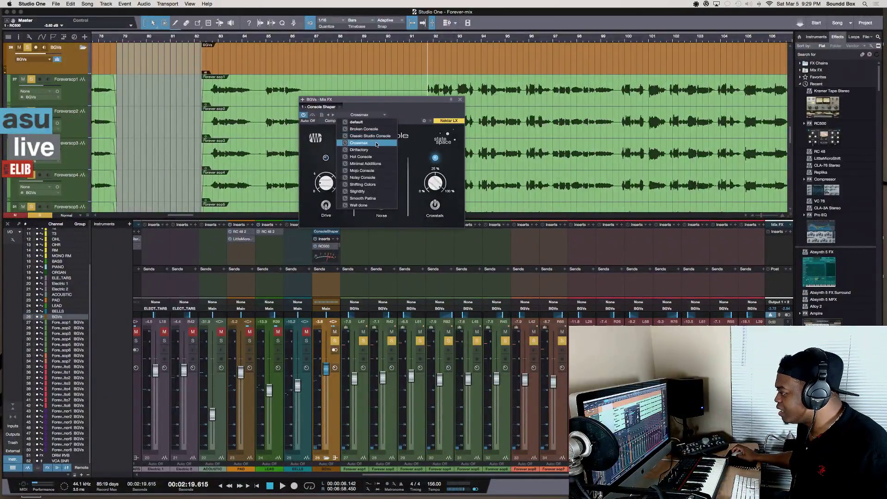
{"action": "left_click", "coordinate": [385, 119]}
{"action": "key", "text": "space"}
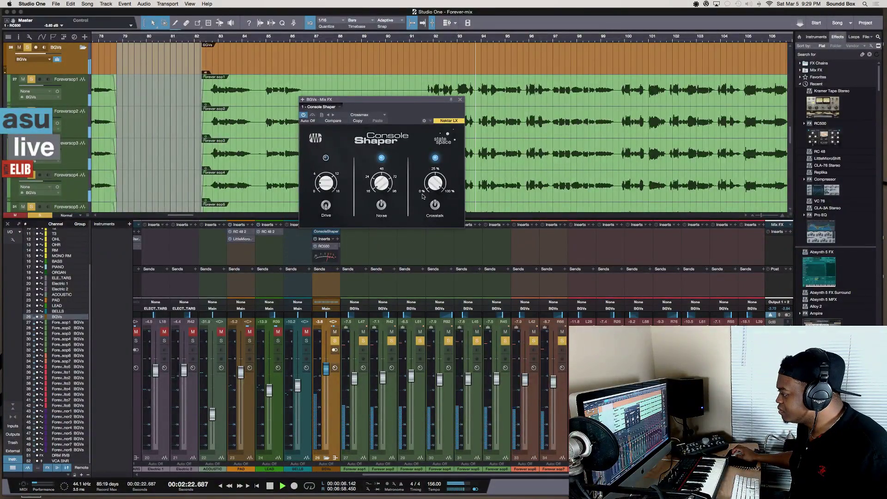
{"action": "key", "text": "space"}
{"action": "key", "text": "space"}
{"action": "left_click_drag", "start_coordinate": [435, 183], "coordinate": [433, 218]}
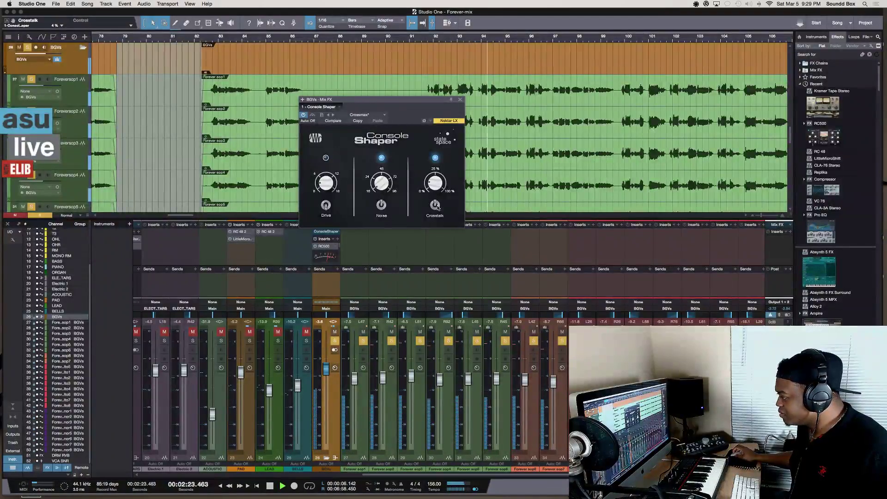
Compare the background vocals with Console Shaper bypassed and enabled during playback
{"action": "key", "text": "space"}
{"action": "left_click", "coordinate": [304, 115]}
{"action": "key", "text": "space"}
{"action": "left_click", "coordinate": [304, 115]}
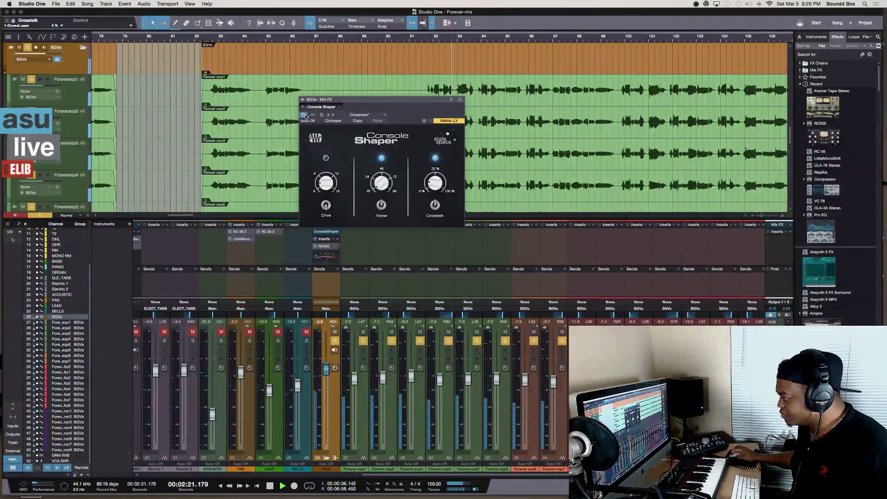
Fine-tune the Console Shaper crosstalk amount during playback and check the change against the bypassed sound
{"action": "mouse_move", "coordinate": [432, 187]}
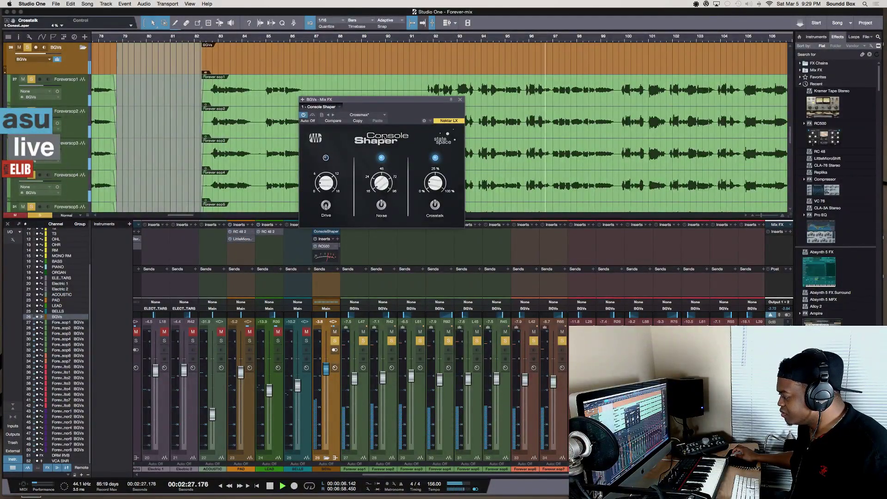
{"action": "left_click_drag", "start_coordinate": [434, 187], "coordinate": [433, 184]}
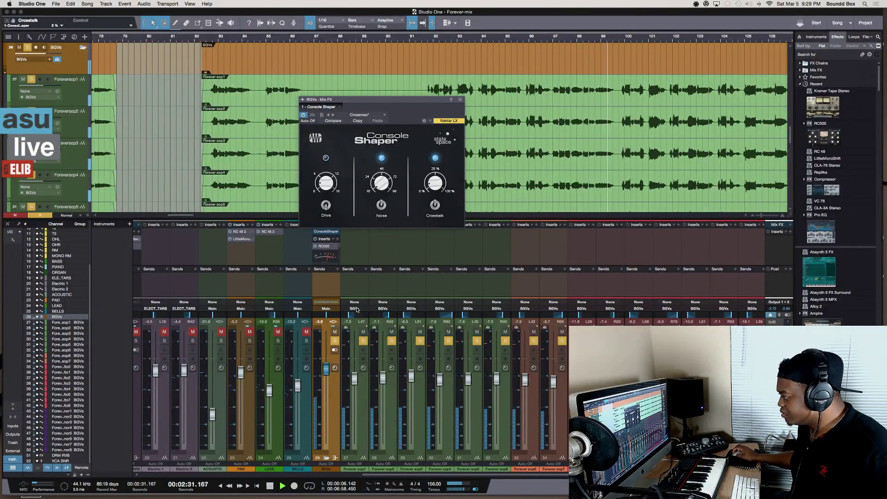
{"action": "scroll", "coordinate": [234, 105], "scroll_direction": "right", "scroll_amount": 3}
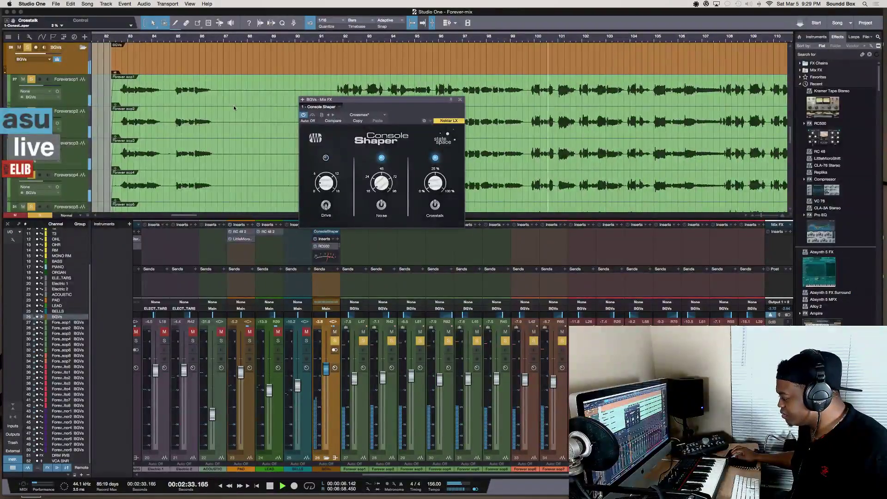
{"action": "left_click", "coordinate": [303, 115]}
{"action": "left_click", "coordinate": [304, 115]}
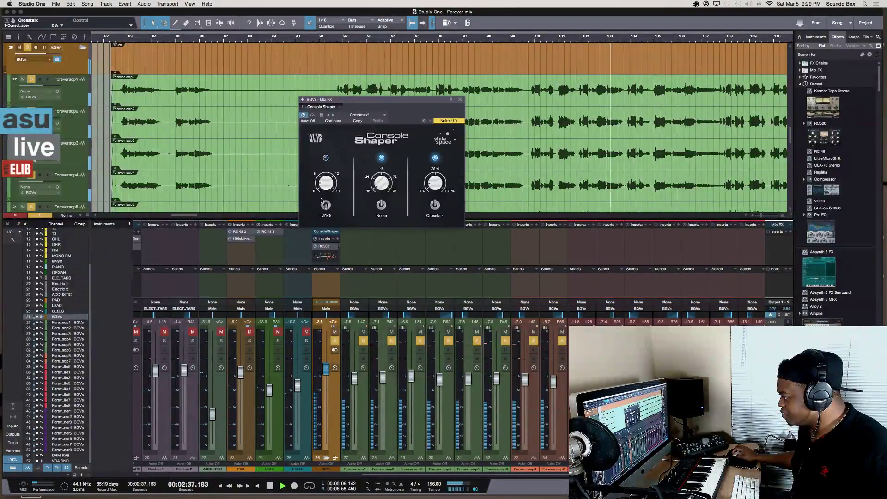
Move the Console Shaper window clear of the mixer, stop playback, and enlarge the mixer to show more of the insert area
{"action": "left_click_drag", "start_coordinate": [341, 99], "coordinate": [435, 34]}
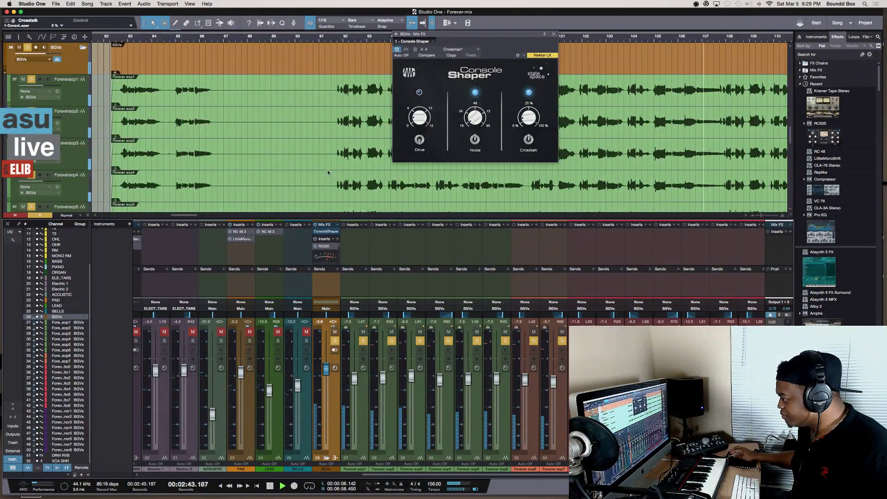
{"action": "key", "text": "space"}
{"action": "left_click_drag", "start_coordinate": [323, 215], "coordinate": [323, 178]}
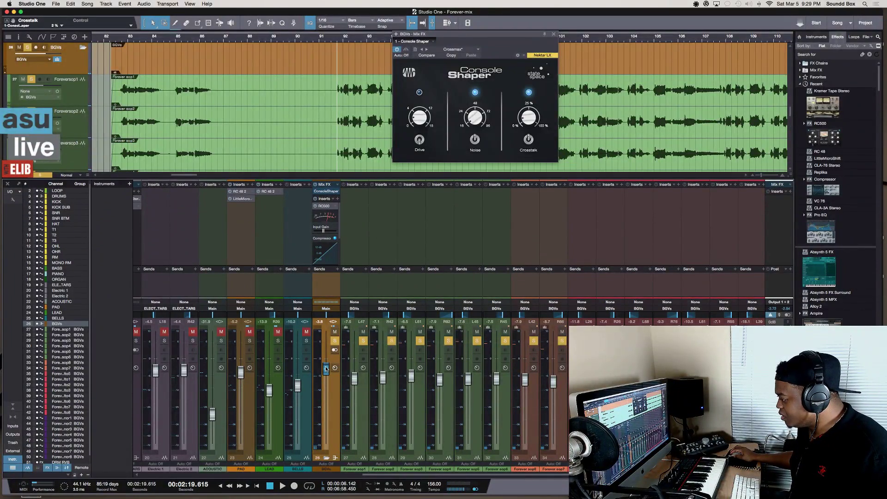
Lower the selected background vocal faders together, bringing Forever sop1 to about -8.7 dB, and audition the level
{"action": "scroll", "coordinate": [363, 435], "scroll_direction": "right", "scroll_amount": 5}
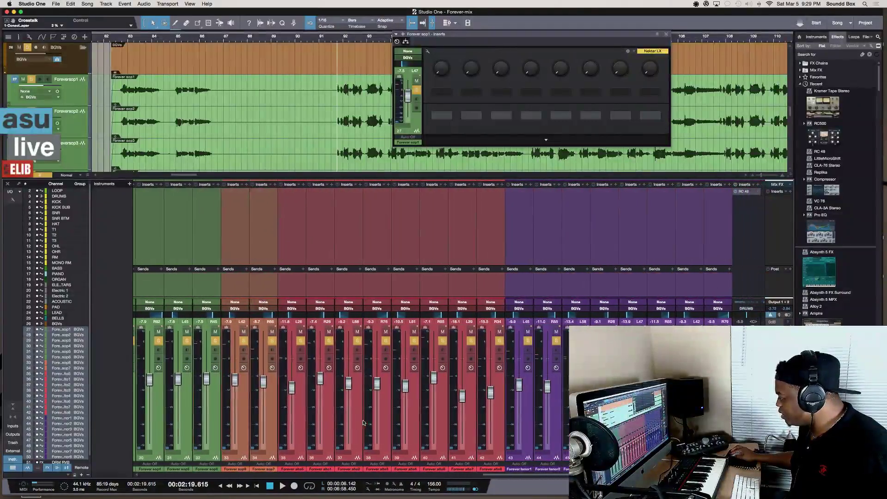
{"action": "scroll", "coordinate": [364, 422], "scroll_direction": "left", "scroll_amount": 5}
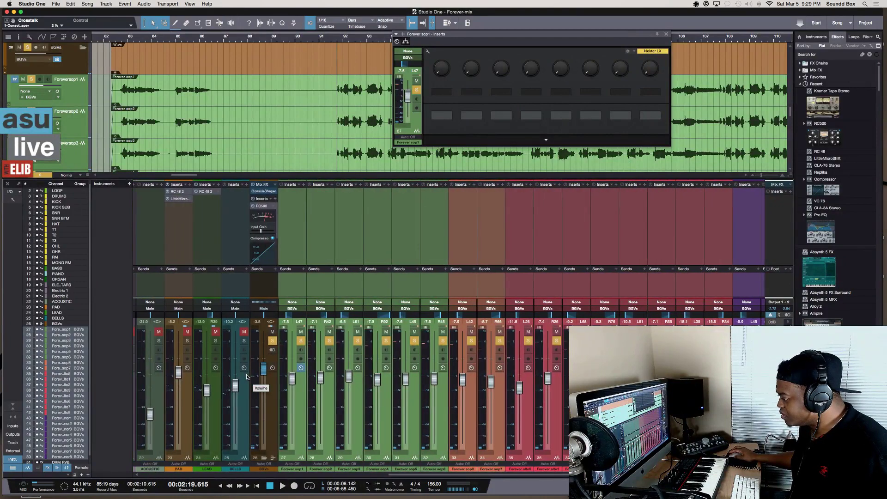
{"action": "left_click_drag", "start_coordinate": [336, 380], "coordinate": [336, 386]}
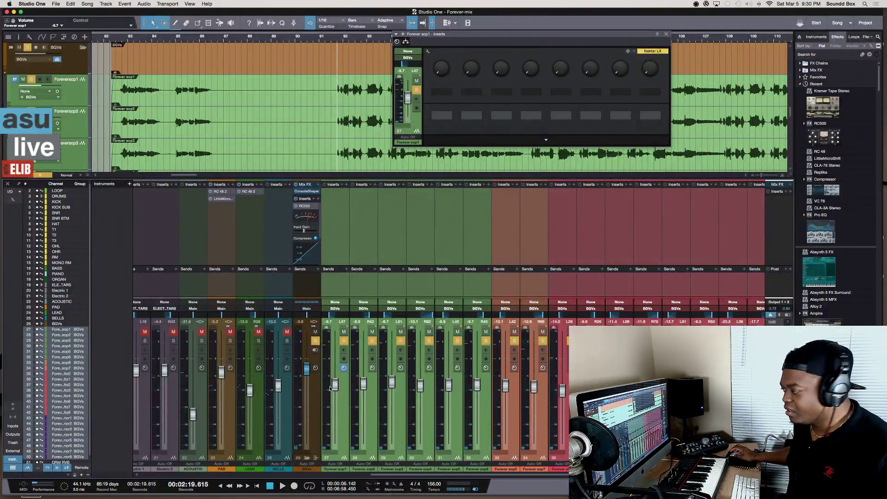
{"action": "key", "text": "space"}
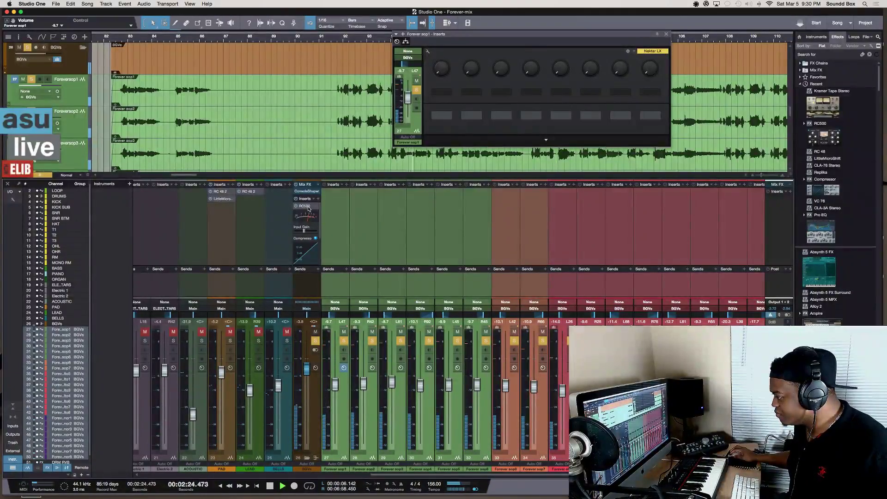
{"action": "key", "text": "space"}
Unsolo the BGVs bus, enlarge its insert area, and switch its RC 48 reverb from Wet to Mix mode
{"action": "left_click", "coordinate": [316, 341]}
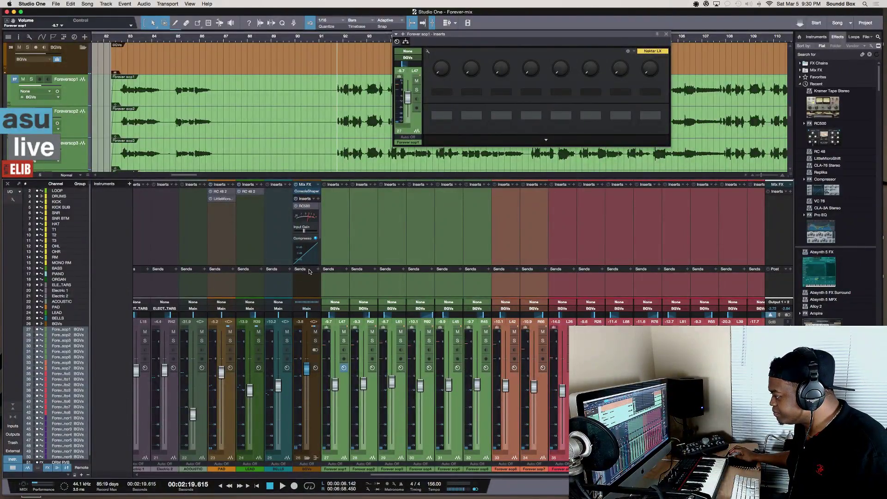
{"action": "left_click_drag", "start_coordinate": [310, 267], "coordinate": [310, 279]}
{"action": "double_click", "coordinate": [308, 205]}
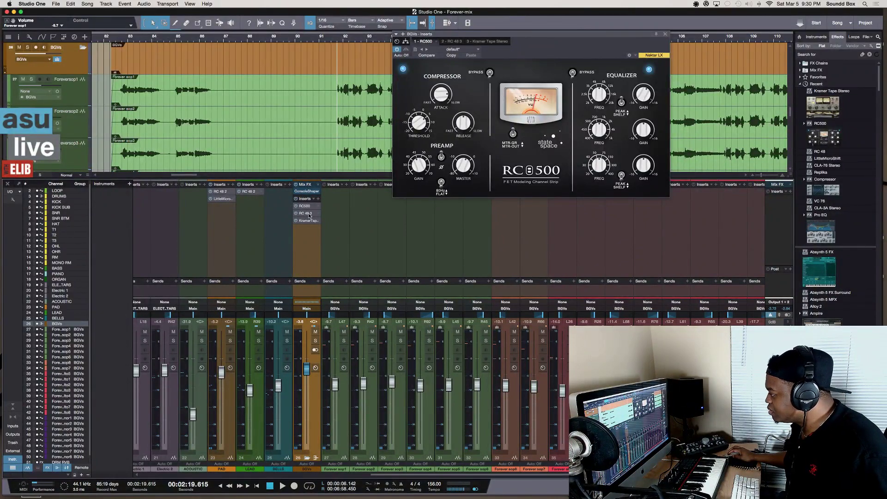
{"action": "double_click", "coordinate": [306, 213]}
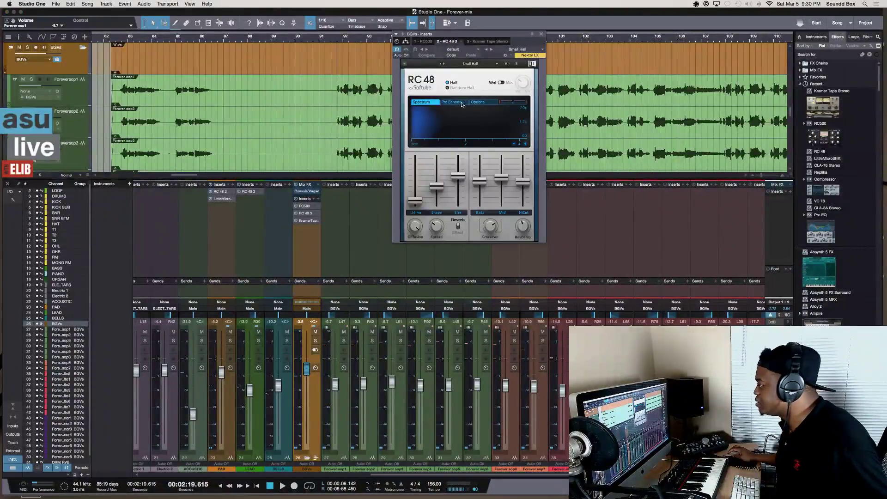
{"action": "left_click", "coordinate": [510, 81]}
With the BGVs bus soloed during playback, set the RC 48 mix to about 18% and the RC500 master to about -4.5 dB
{"action": "key", "text": "space"}
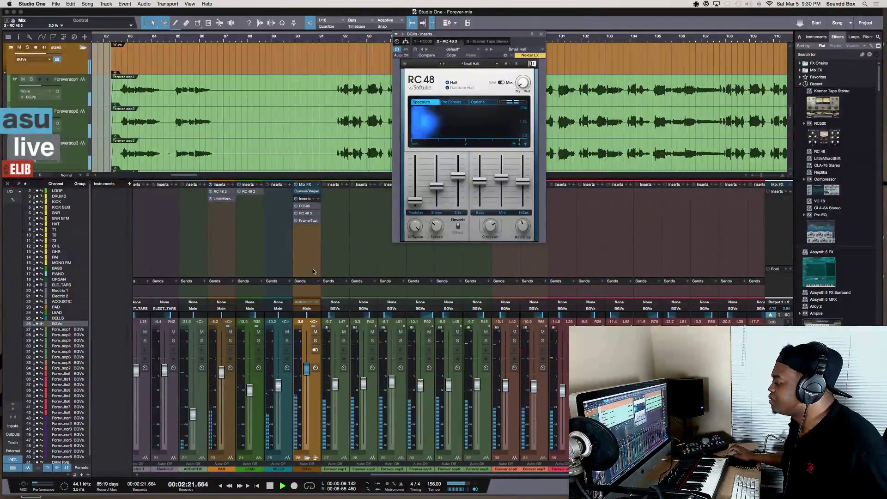
{"action": "left_click", "coordinate": [315, 341]}
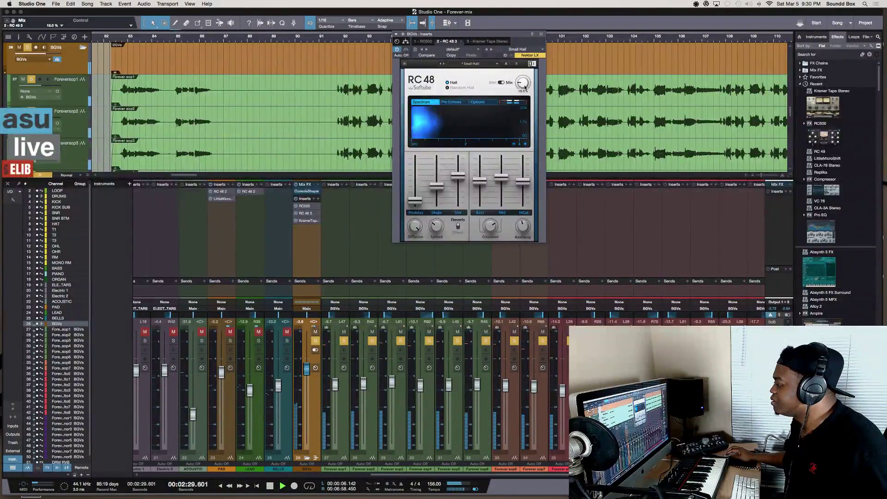
{"action": "left_click", "coordinate": [309, 207]}
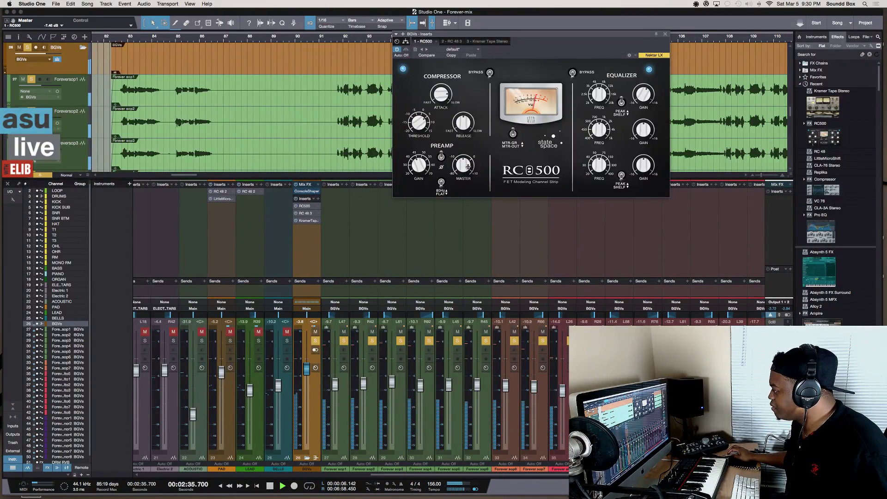
{"action": "key", "text": "space"}
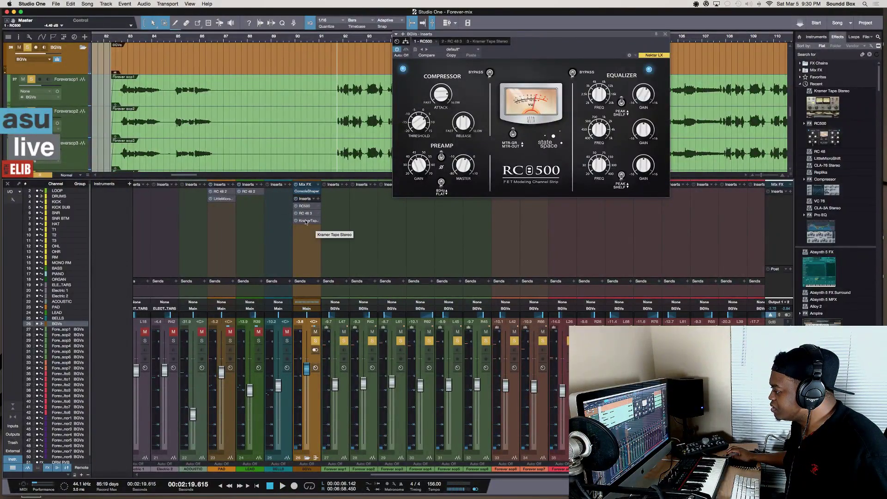
Expand the Console Shaper controls on the BGVs bus, enable its preamp, and compare crosstalk off and on during playback
{"action": "left_click", "coordinate": [309, 193]}
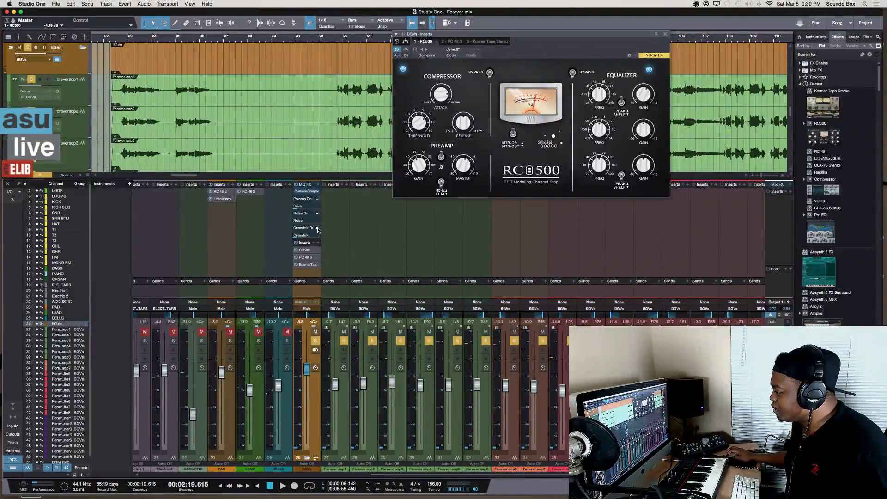
{"action": "key", "text": "space"}
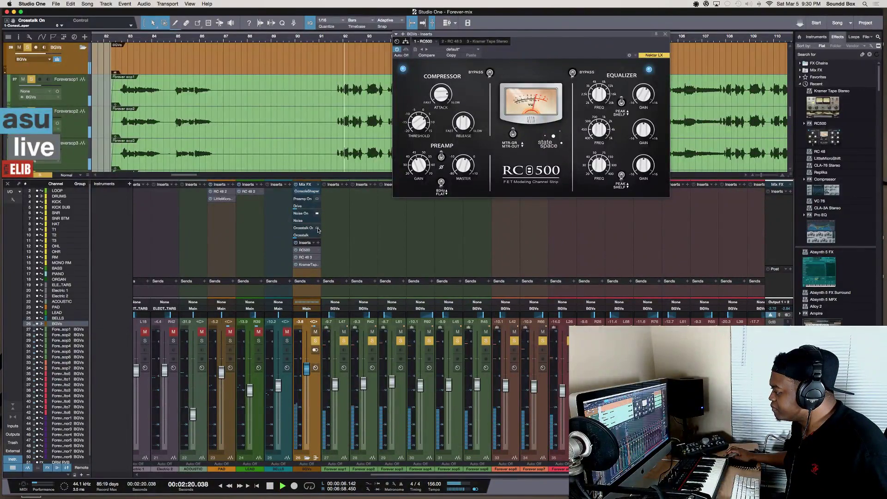
{"action": "left_click", "coordinate": [317, 199]}
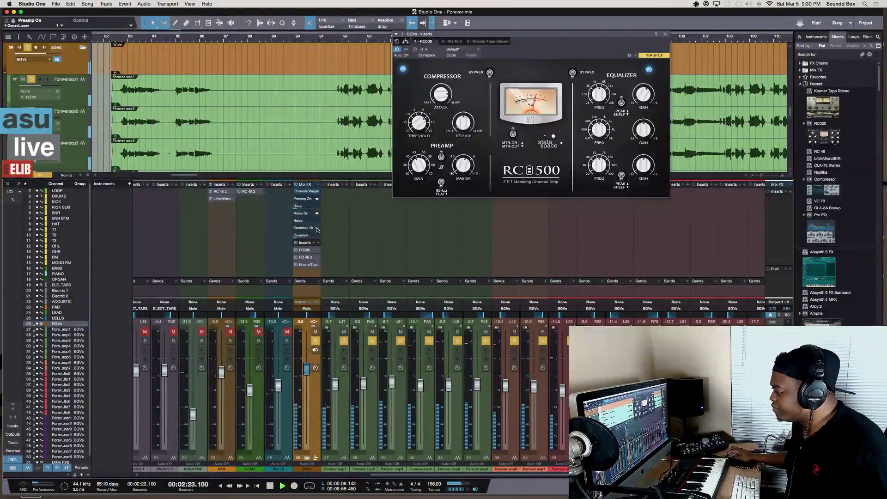
{"action": "key", "text": "space"}
Adjust the Console Shaper drive and crosstalk while the background vocals play, and bypass the BGVs Mix FX
{"action": "left_click_drag", "start_coordinate": [296, 209], "coordinate": [297, 216]}
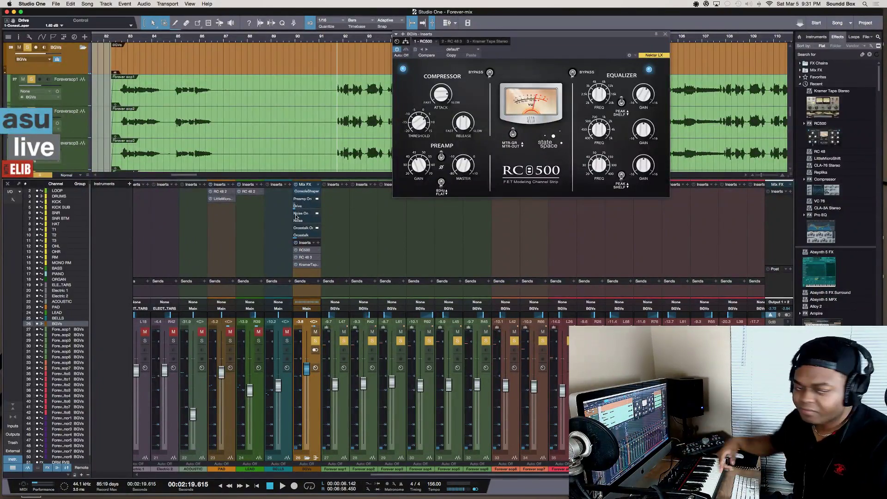
{"action": "key", "text": "space"}
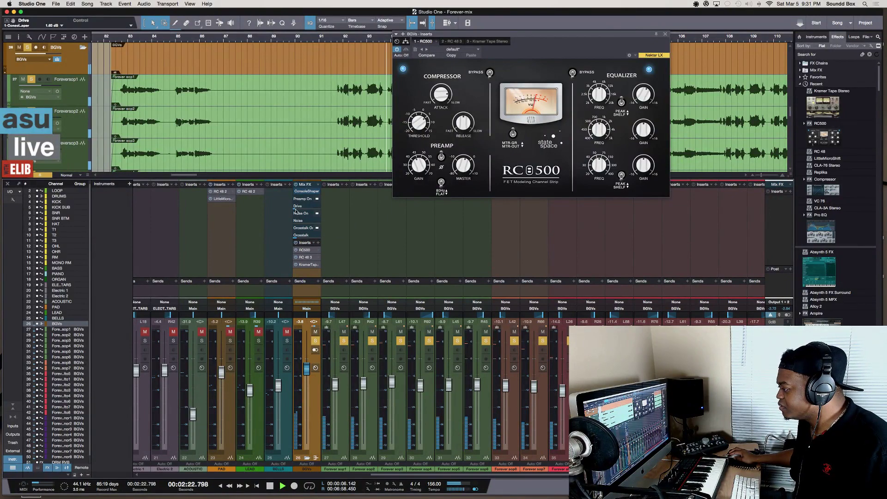
{"action": "mouse_move", "coordinate": [294, 210]}
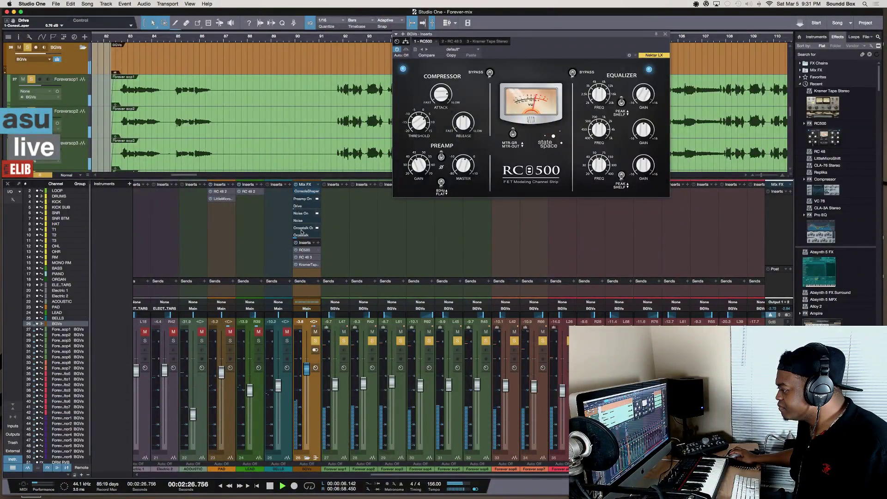
{"action": "mouse_move", "coordinate": [294, 239]}
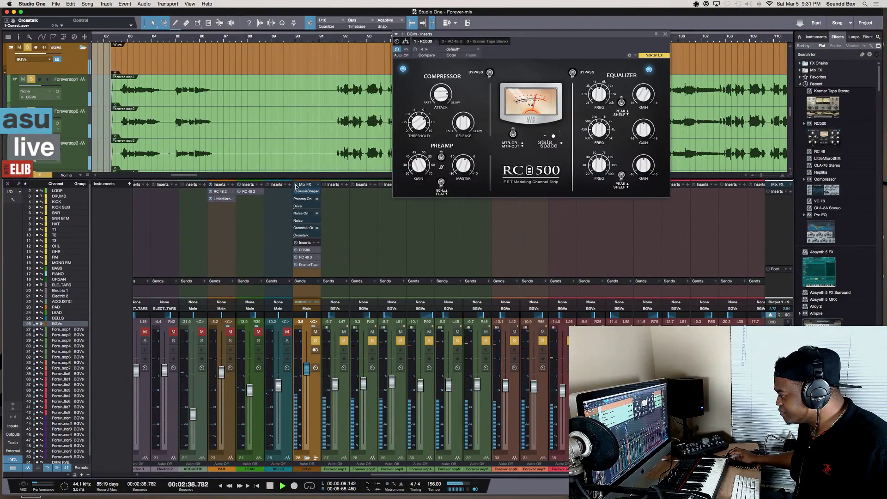
{"action": "key", "text": "space"}
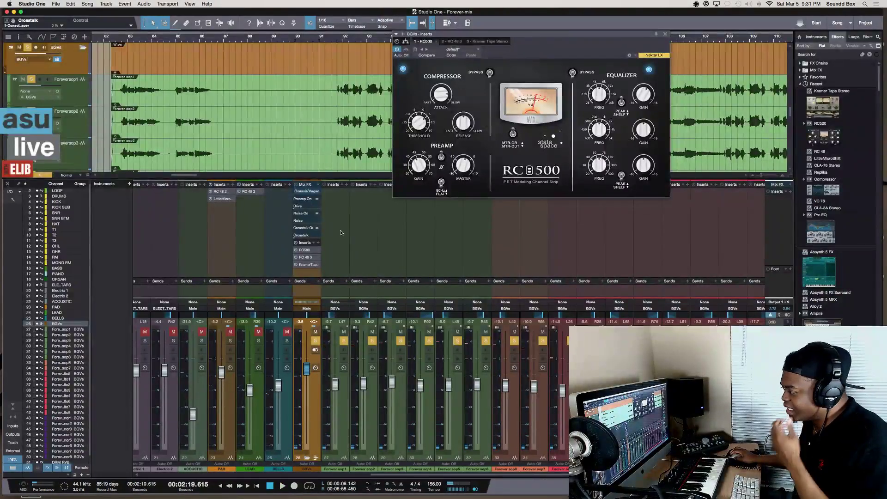
Bring the BGVs insert effects back up and move the RC500 window over the middle of the screen
{"action": "left_click", "coordinate": [343, 239]}
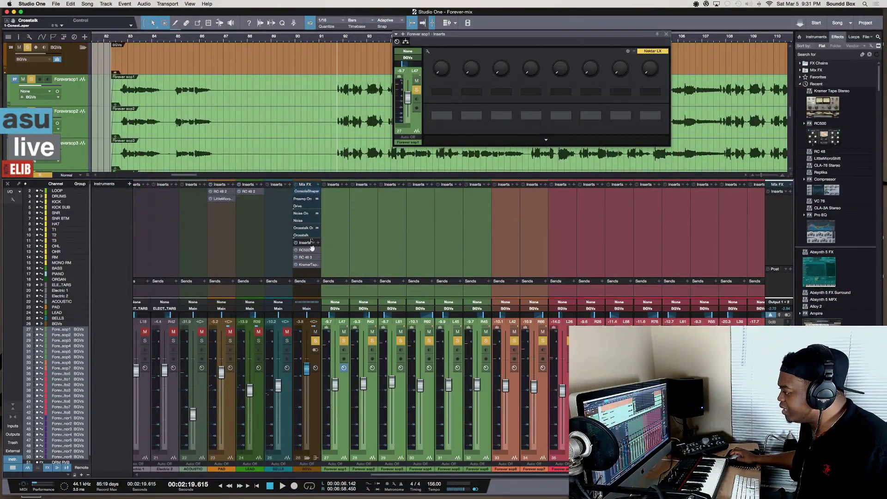
{"action": "left_click", "coordinate": [307, 277]}
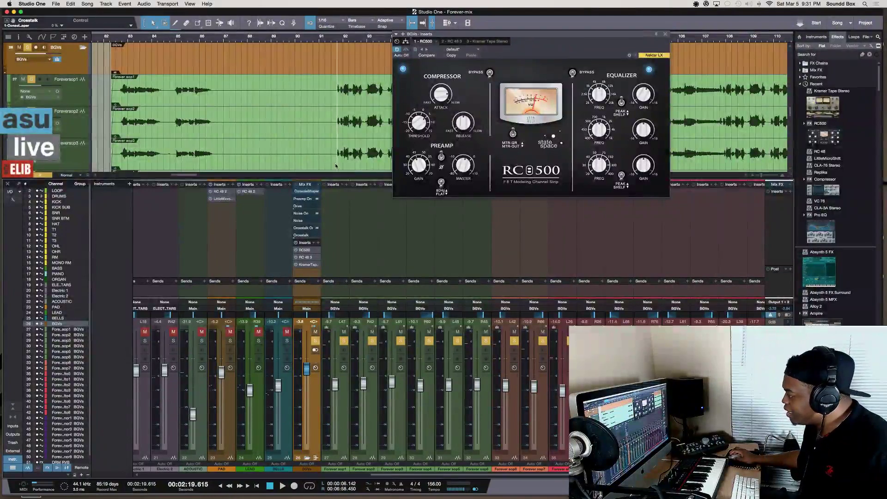
{"action": "left_click_drag", "start_coordinate": [510, 41], "coordinate": [284, 37]}
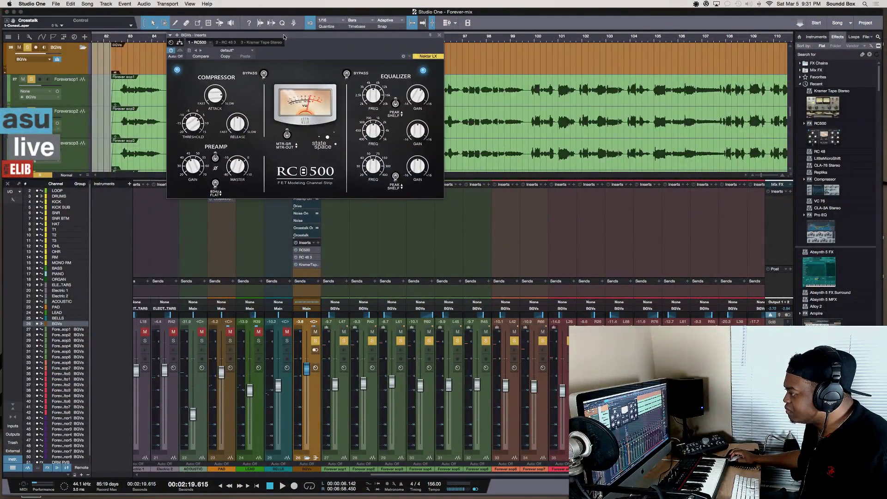
{"action": "left_click_drag", "start_coordinate": [438, 35], "coordinate": [588, 101]}
Adjust the RC500 compressor attack and try its phase switch while the background vocals play, and close its window
{"action": "key", "text": "space"}
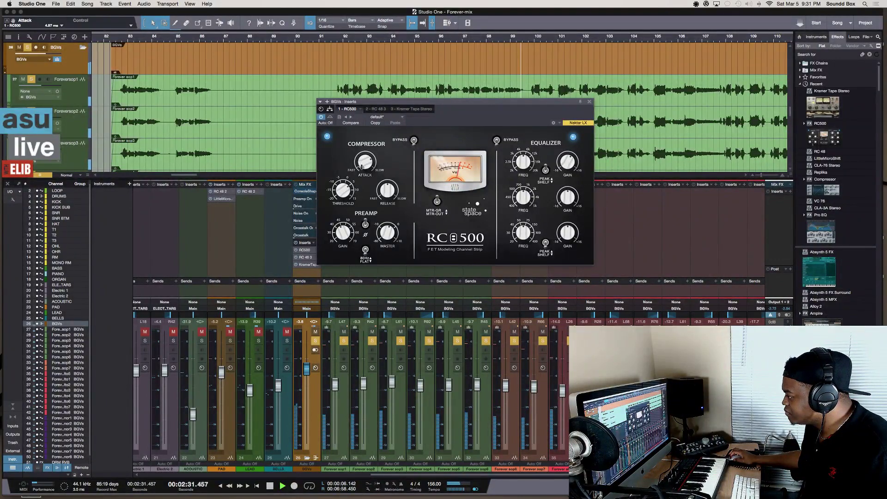
{"action": "left_click_drag", "start_coordinate": [360, 168], "coordinate": [362, 170]}
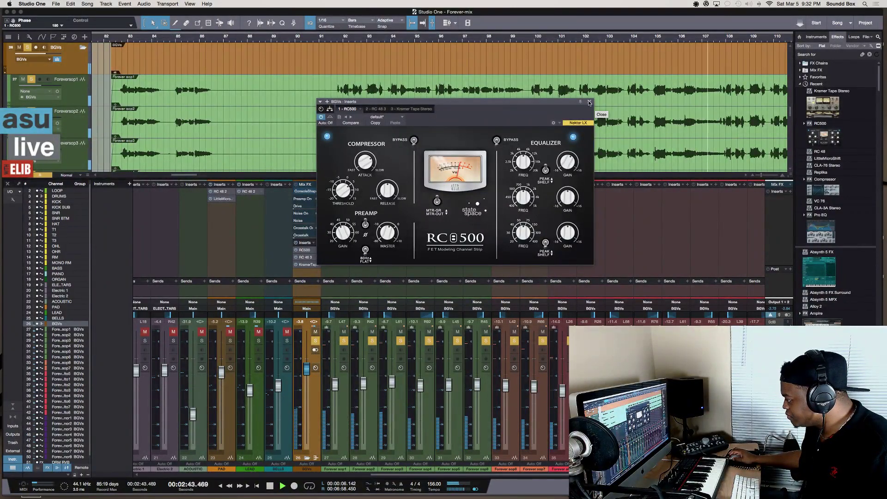
{"action": "key", "text": "shift+b"}
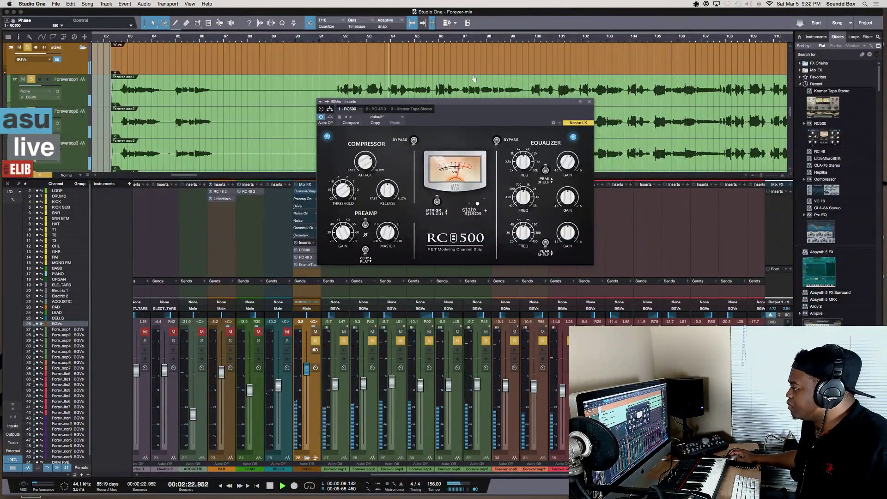
{"action": "key", "text": "super+w"}
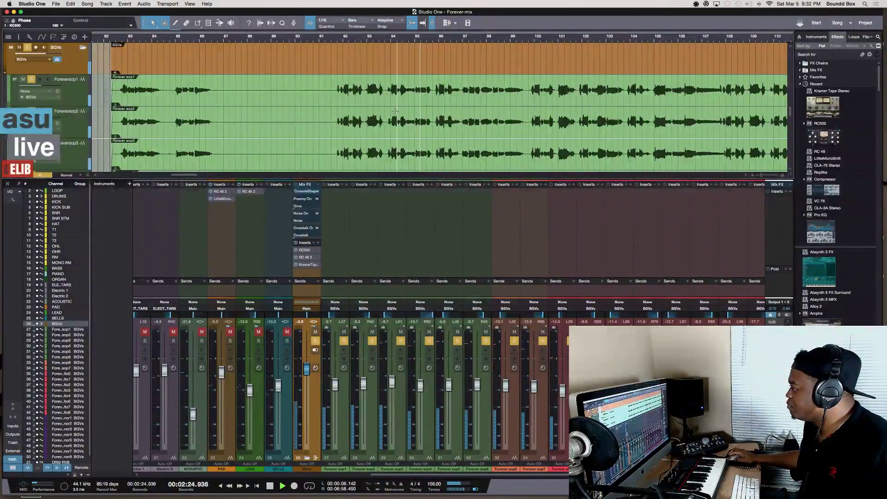
Hide the mixer to view the background vocal tracks, stop playback, and show the mixer again
{"action": "key", "text": "F3"}
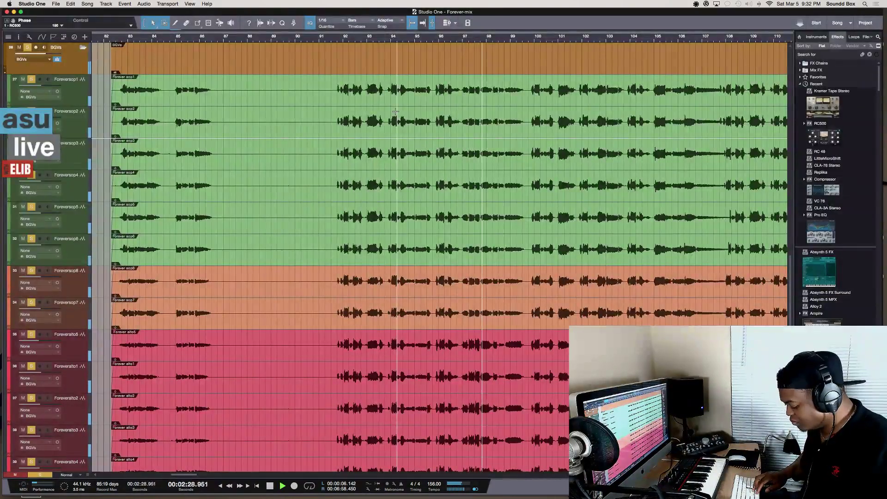
{"action": "key", "text": "space"}
{"action": "key", "text": "F3"}
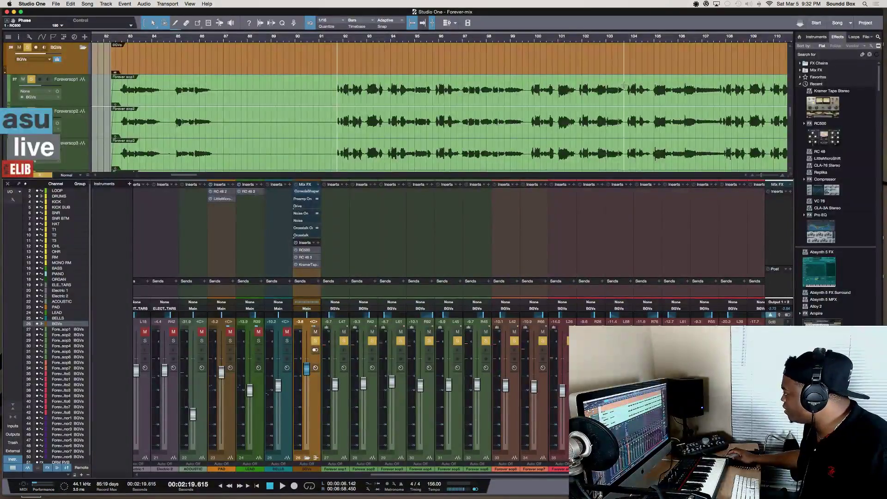
Search the effects for 2a and add the CLA-2A Stereo compressor at the end of the BGVs inserts
{"action": "left_click", "coordinate": [878, 37]}
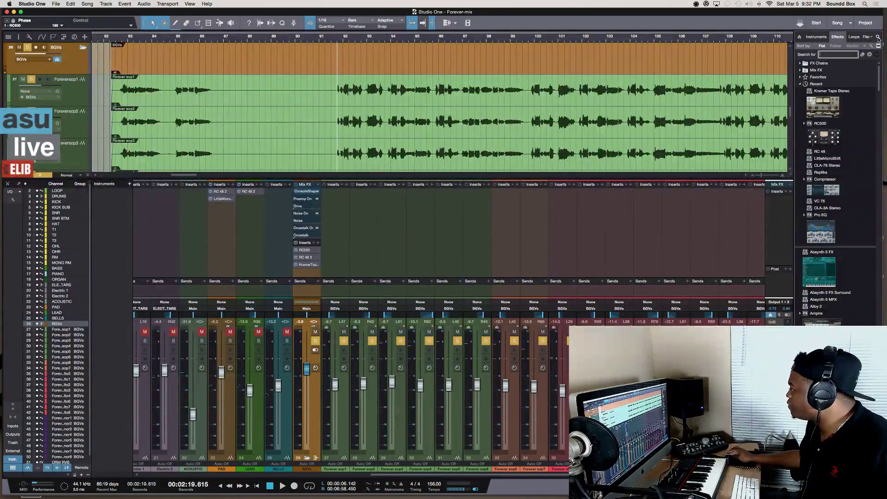
{"action": "type", "text": "2"}
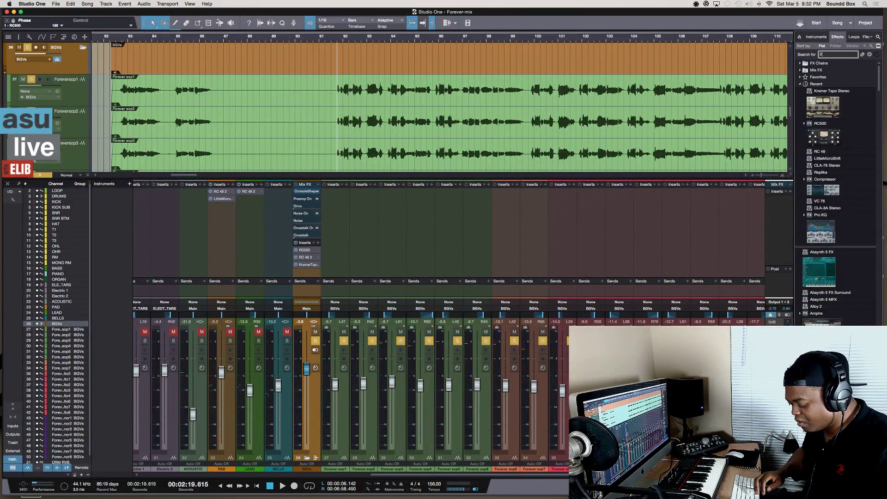
{"action": "type", "text": "a"}
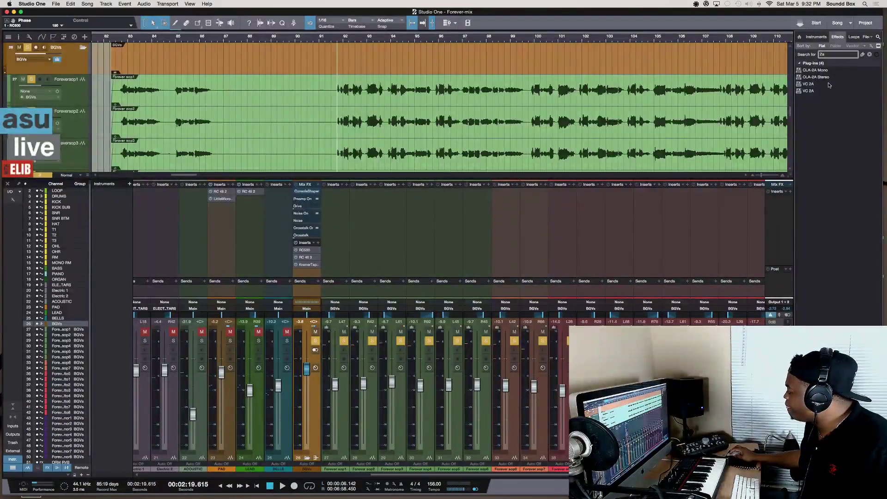
{"action": "left_click_drag", "start_coordinate": [829, 77], "coordinate": [309, 276]}
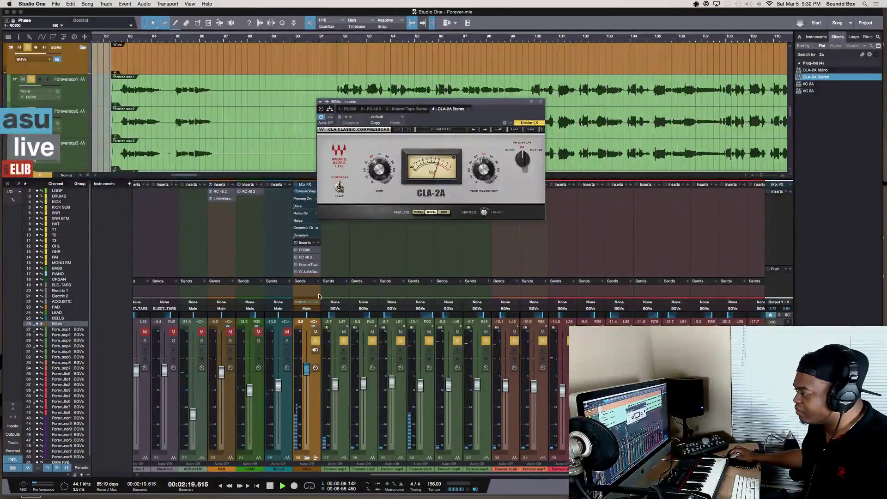
Turn off the CLA-2A analog setting and bypass Kramer Tape on the BGVs bus during playback
{"action": "left_click", "coordinate": [445, 212]}
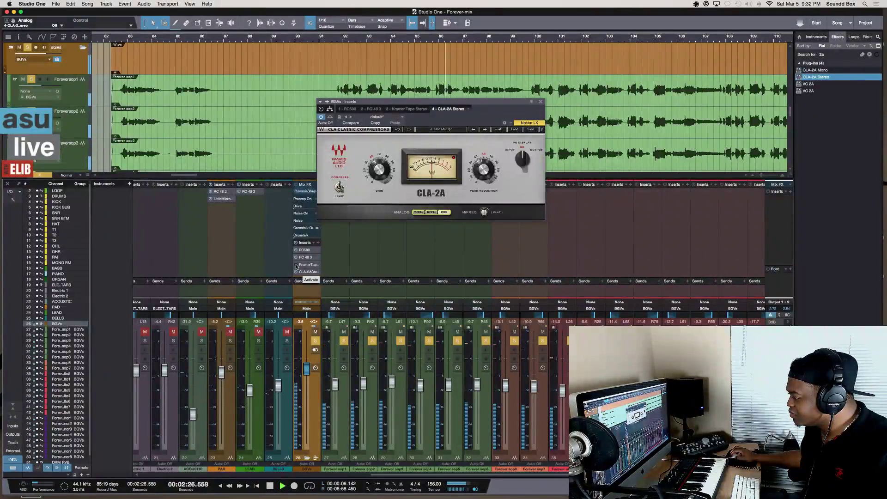
{"action": "key", "text": "space"}
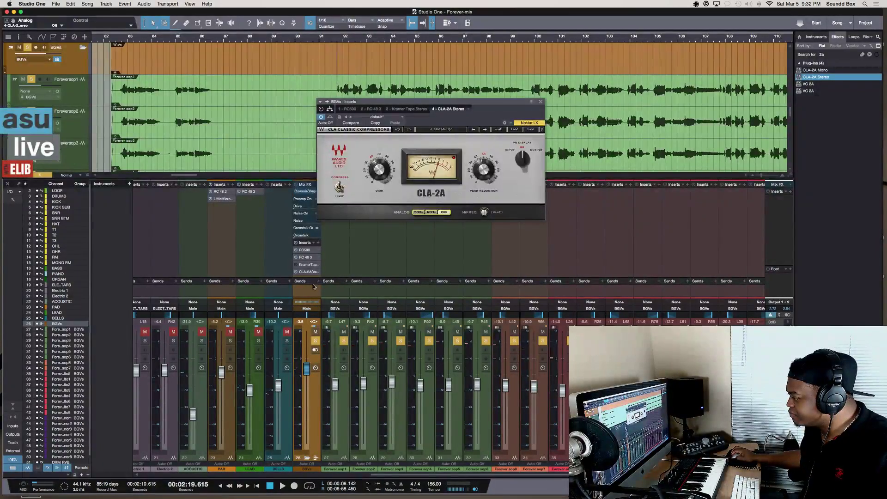
Make room in the BGVs inserts, search the effects for littl, and add LittleMicroShift after the CLA-2A
{"action": "left_click_drag", "start_coordinate": [313, 279], "coordinate": [314, 286]}
{"action": "left_click", "coordinate": [835, 55]}
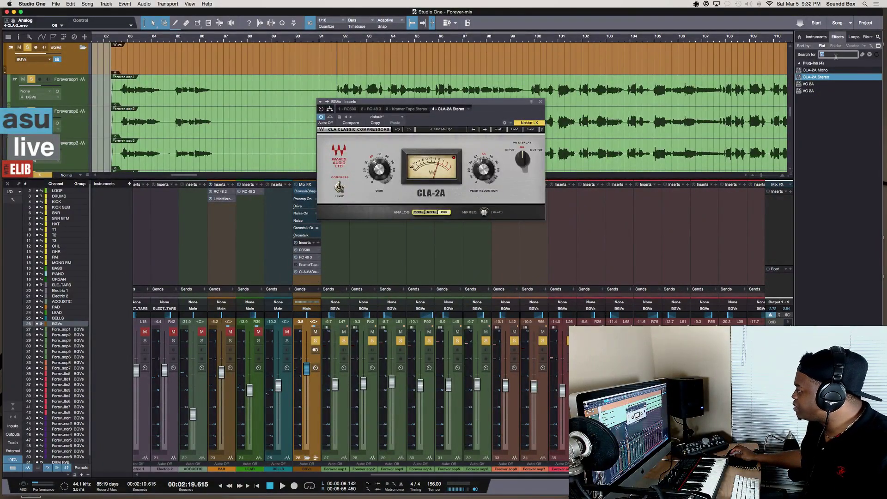
{"action": "type", "text": "littl"}
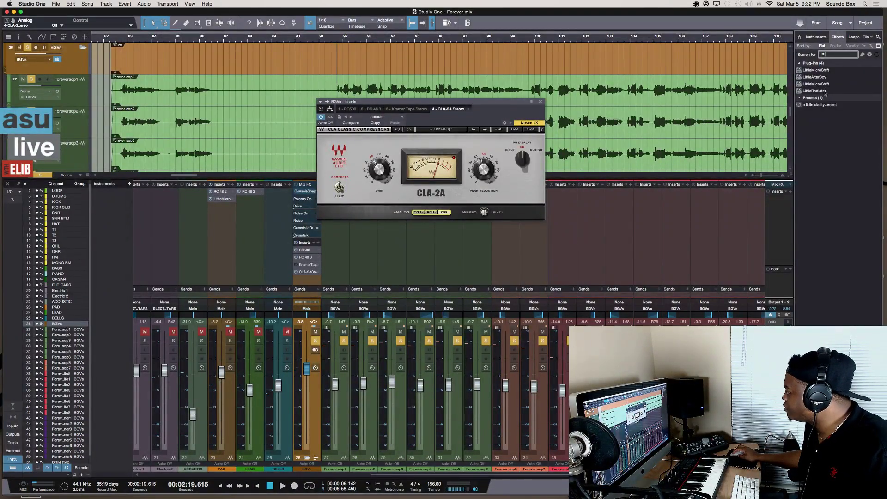
{"action": "left_click_drag", "start_coordinate": [827, 71], "coordinate": [317, 279]}
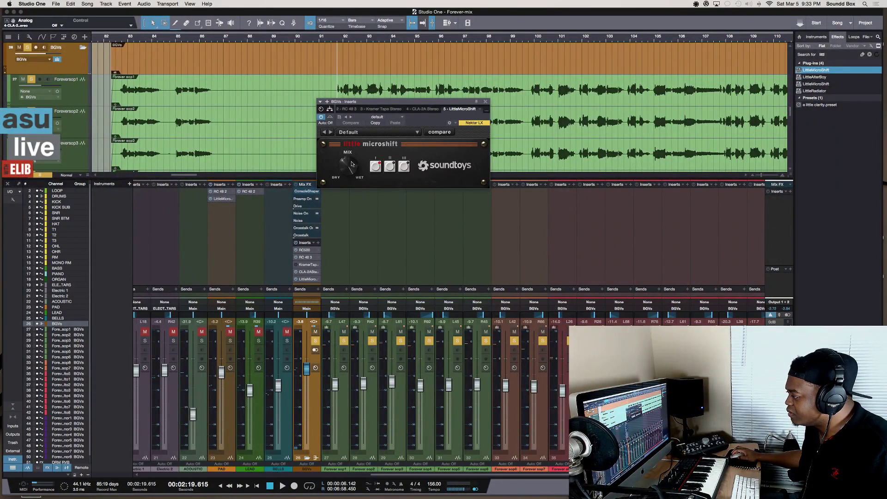
Set the LittleMicroShift mix to about 13.5% during playback and compare the sound with the effect bypassed and active
{"action": "left_click_drag", "start_coordinate": [348, 168], "coordinate": [332, 227]}
{"action": "key", "text": "space"}
{"action": "left_click_drag", "start_coordinate": [343, 171], "coordinate": [343, 168]}
{"action": "left_click", "coordinate": [296, 279]}
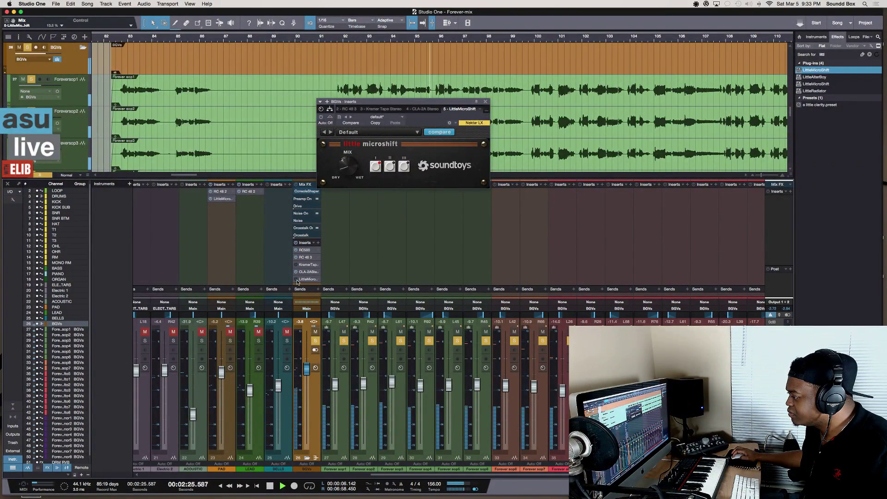
{"action": "left_click", "coordinate": [298, 280]}
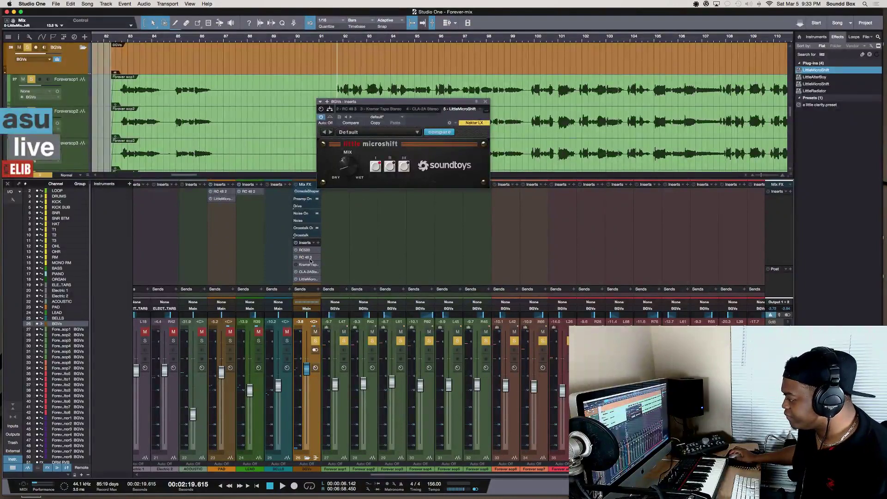
Extend the BGVs inserts area further by shrinking the sends section, and close the LittleMicroShift window
{"action": "scroll", "coordinate": [309, 263], "scroll_direction": "right", "scroll_amount": 1}
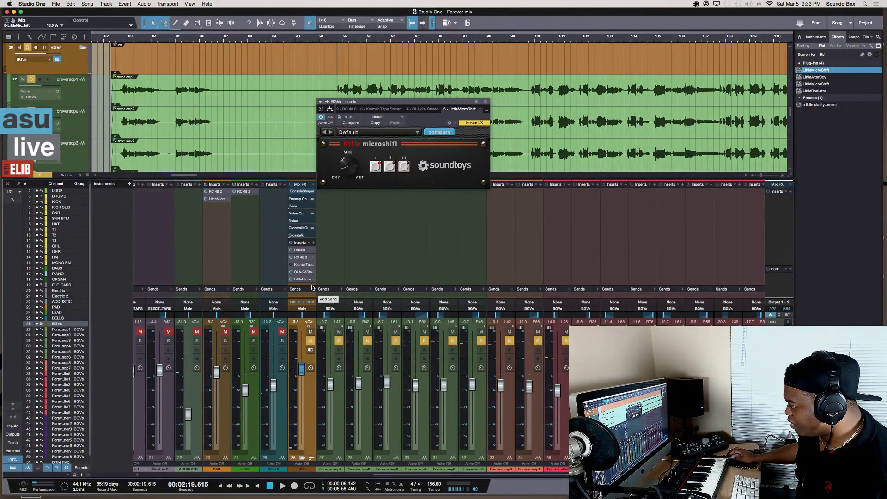
{"action": "left_click_drag", "start_coordinate": [312, 290], "coordinate": [310, 298]}
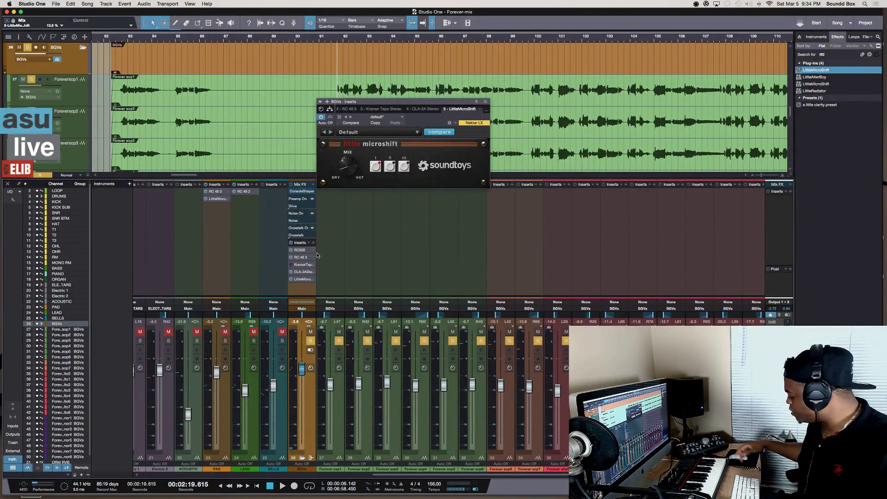
{"action": "left_click", "coordinate": [364, 259]}
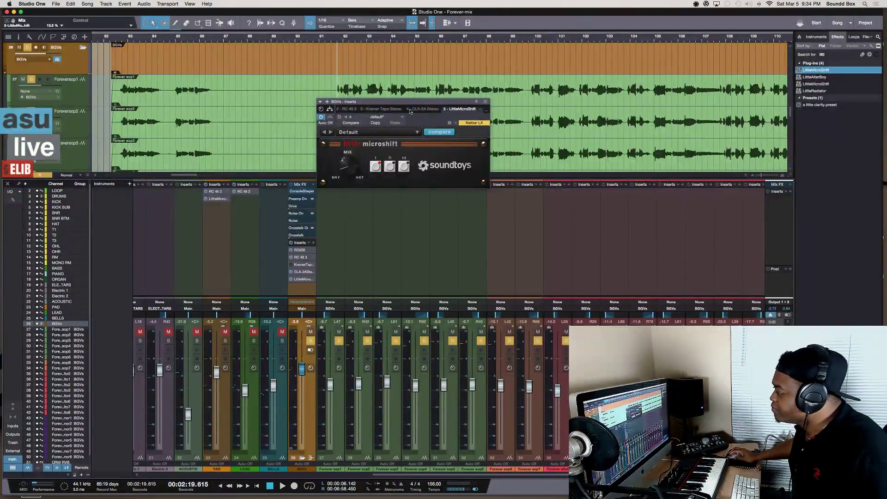
{"action": "left_click_drag", "start_coordinate": [413, 104], "coordinate": [373, 168]}
{"action": "left_click", "coordinate": [446, 167]}
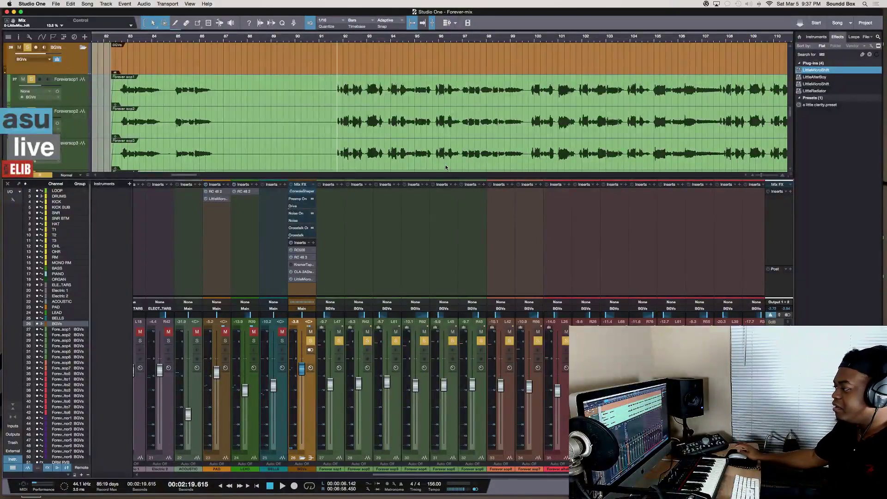
Play from just before bar 92 and unsolo the BGVs bus to hear the background vocals in the full mix
{"action": "left_click", "coordinate": [333, 82]}
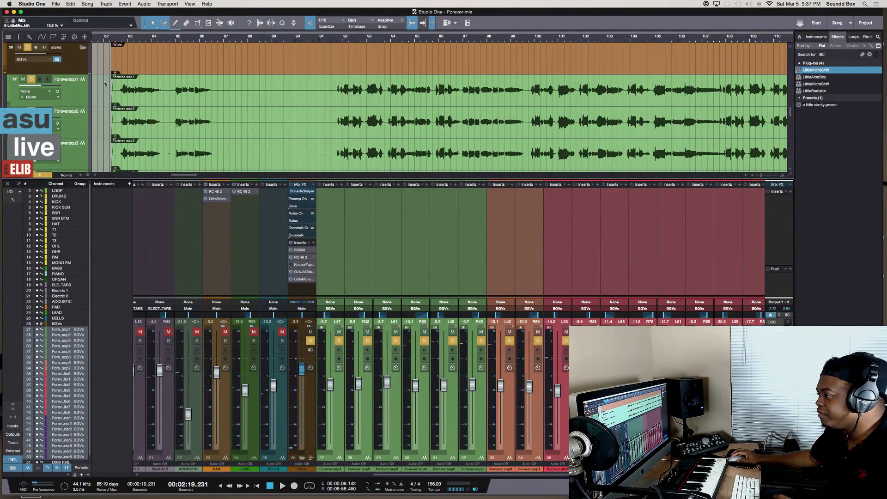
{"action": "key", "text": "space"}
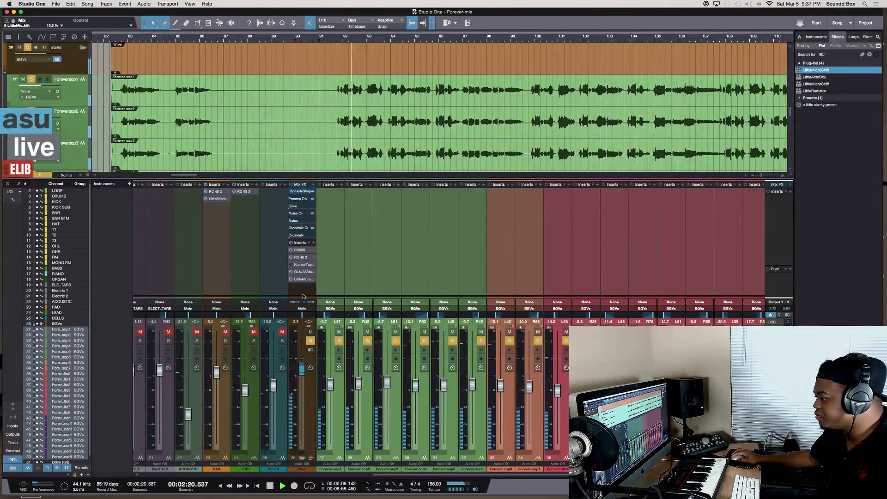
{"action": "key", "text": "space"}
{"action": "left_click", "coordinate": [311, 341]}
{"action": "key", "text": "space"}
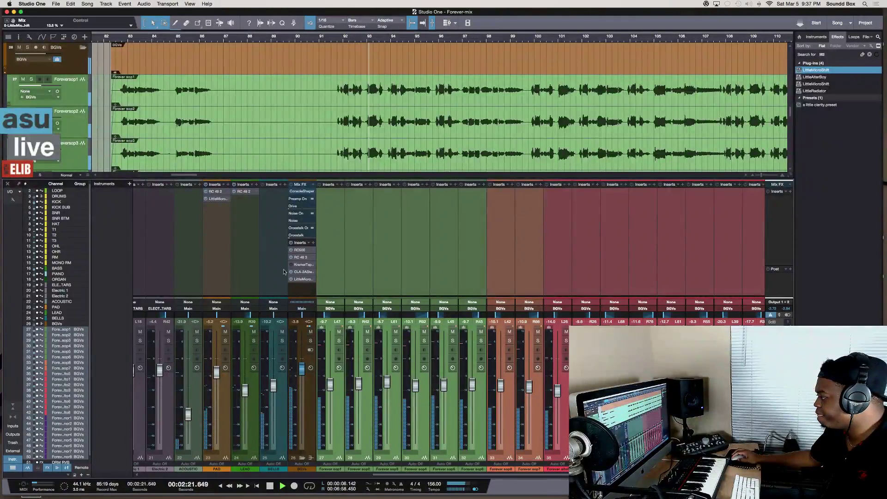
{"action": "scroll", "coordinate": [439, 259], "scroll_direction": "down", "scroll_amount": 1}
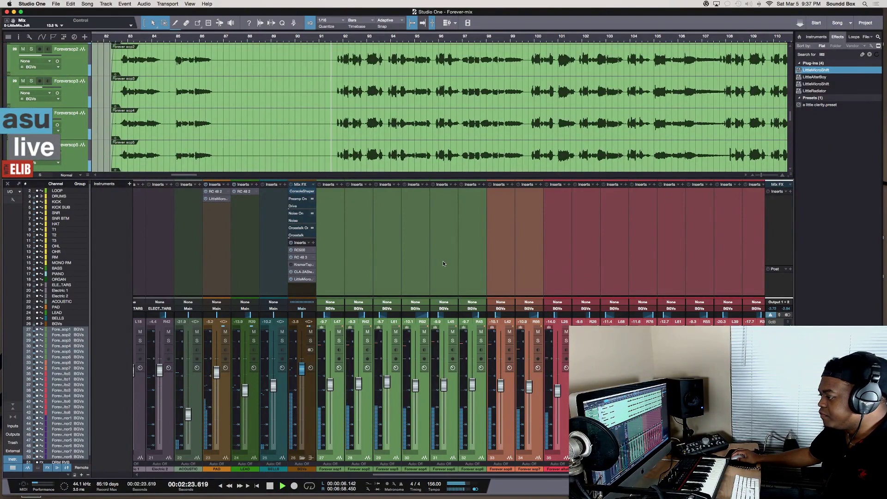
{"action": "key", "text": "space"}
Look over the background vocal channels while playing the passage, select the DRM RVB channel, and stop playback
{"action": "scroll", "coordinate": [448, 259], "scroll_direction": "right", "scroll_amount": 5}
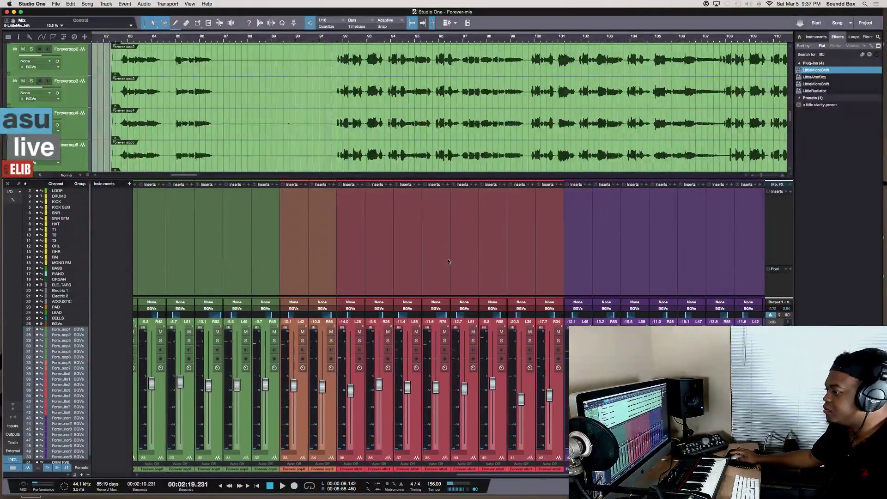
{"action": "scroll", "coordinate": [447, 259], "scroll_direction": "left", "scroll_amount": 5}
{"action": "scroll", "coordinate": [278, 231], "scroll_direction": "left", "scroll_amount": 1}
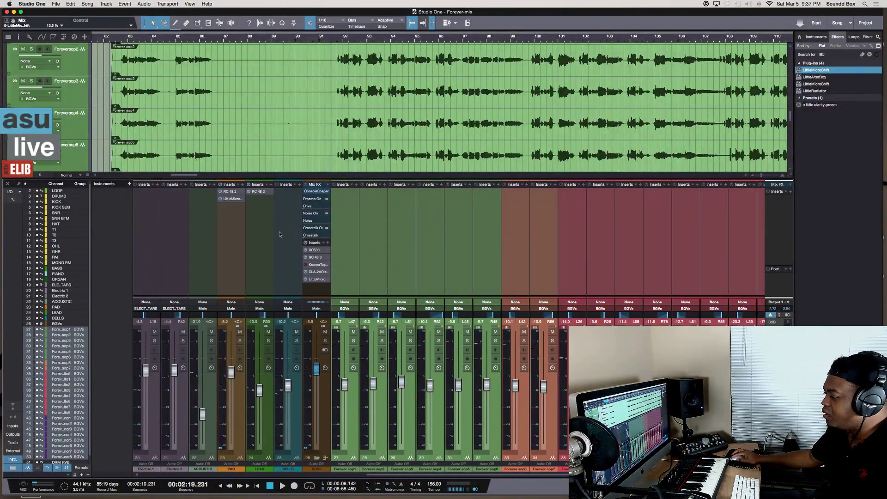
{"action": "key", "text": "space"}
{"action": "key", "text": "space"}
{"action": "scroll", "coordinate": [492, 235], "scroll_direction": "right", "scroll_amount": 6}
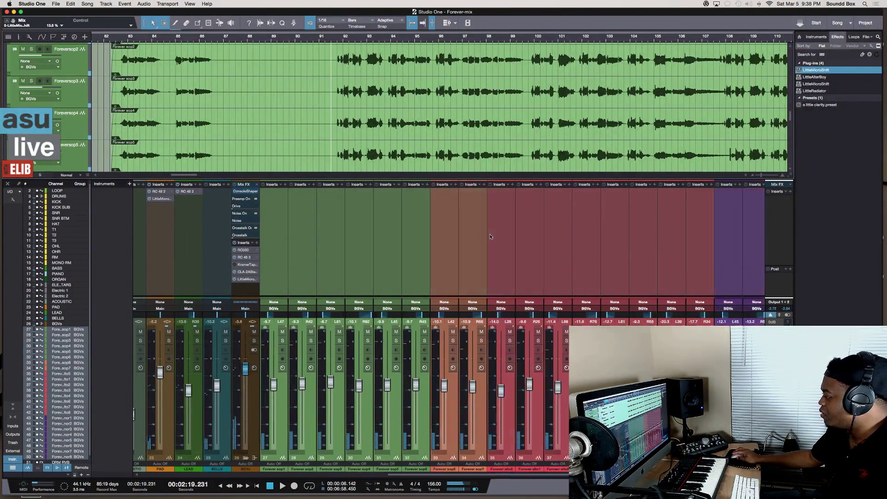
{"action": "key", "text": "space"}
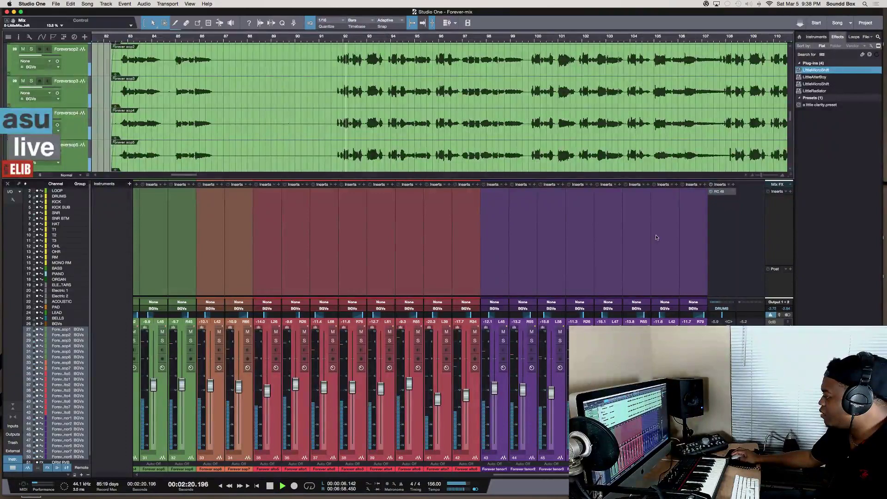
{"action": "left_click", "coordinate": [725, 221]}
{"action": "key", "text": "space"}
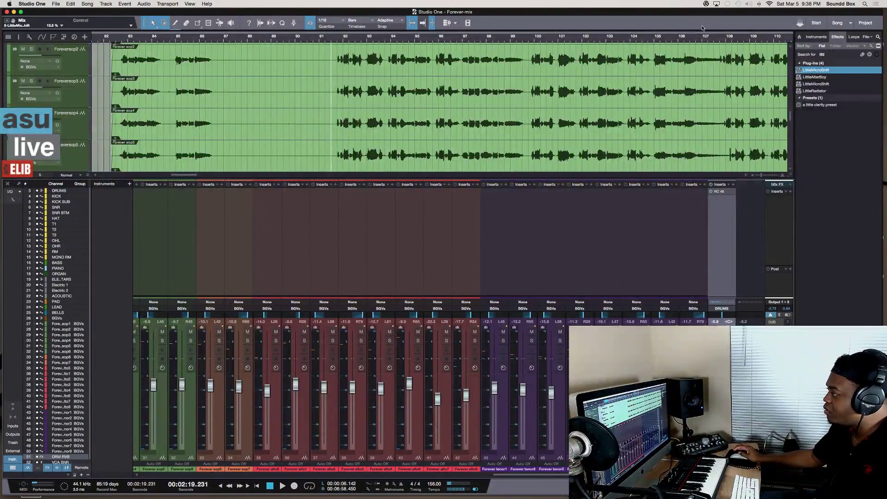
Launch Soundflowerbed and route Soundflower (2ch) to Built-in Output
{"action": "key", "text": "super+space"}
{"action": "type", "text": "sound"}
{"action": "key", "text": "Return"}
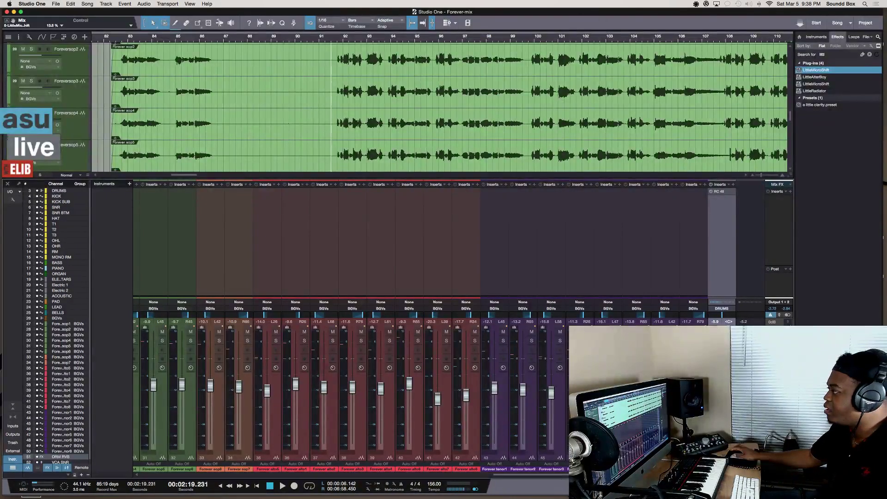
{"action": "left_click", "coordinate": [697, 4]}
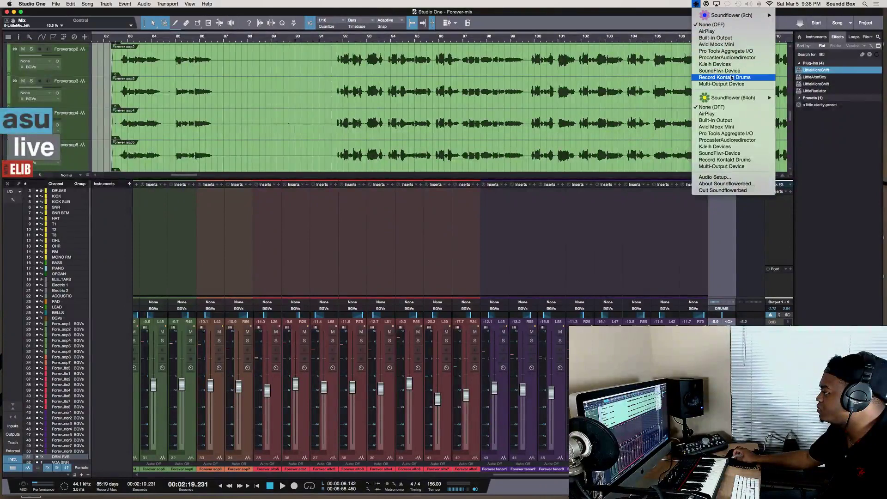
{"action": "left_click", "coordinate": [715, 38]}
Lower the BGVs bus fader to -8.0 dB while the full mix plays
{"action": "key", "text": "space"}
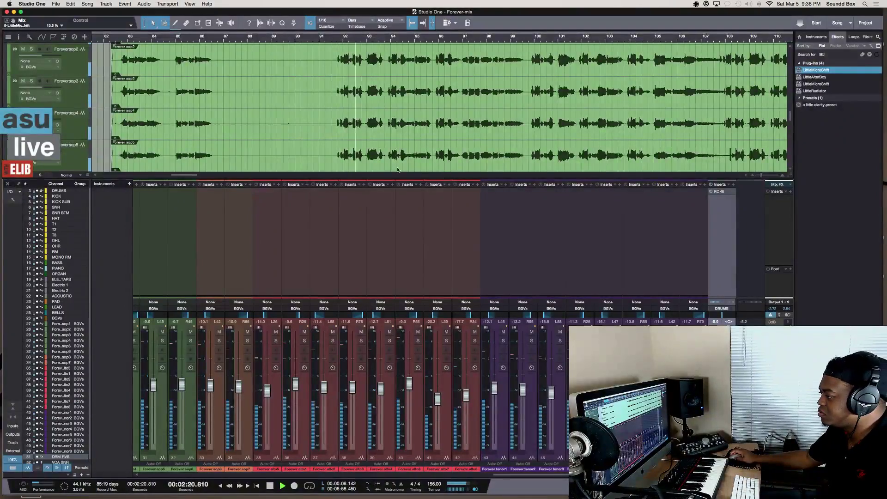
{"action": "scroll", "coordinate": [284, 375], "scroll_direction": "left", "scroll_amount": 7}
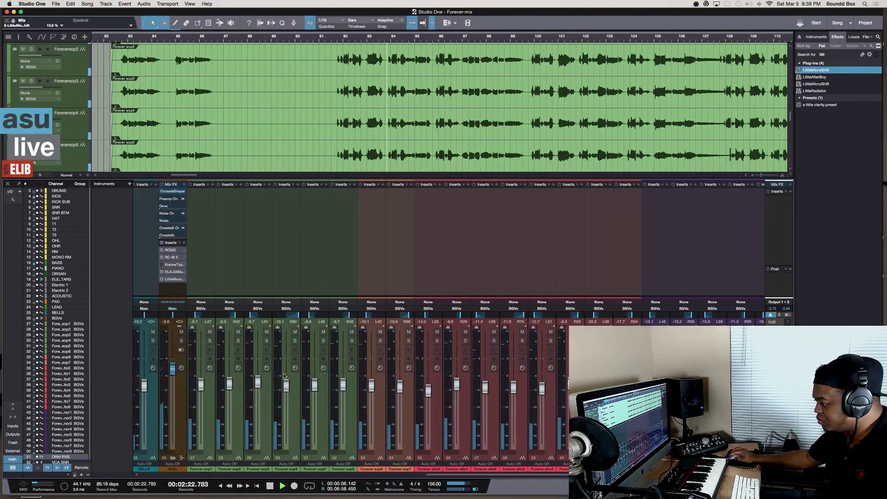
{"action": "left_click_drag", "start_coordinate": [204, 370], "coordinate": [204, 383]}
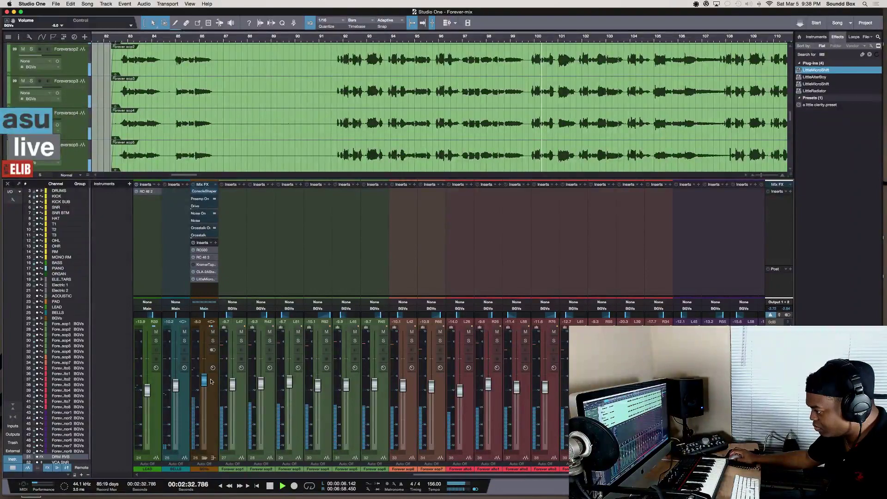
Raise the DRUMS bus fader to about -7.2 dB during playback
{"action": "scroll", "coordinate": [213, 397], "scroll_direction": "left", "scroll_amount": 1}
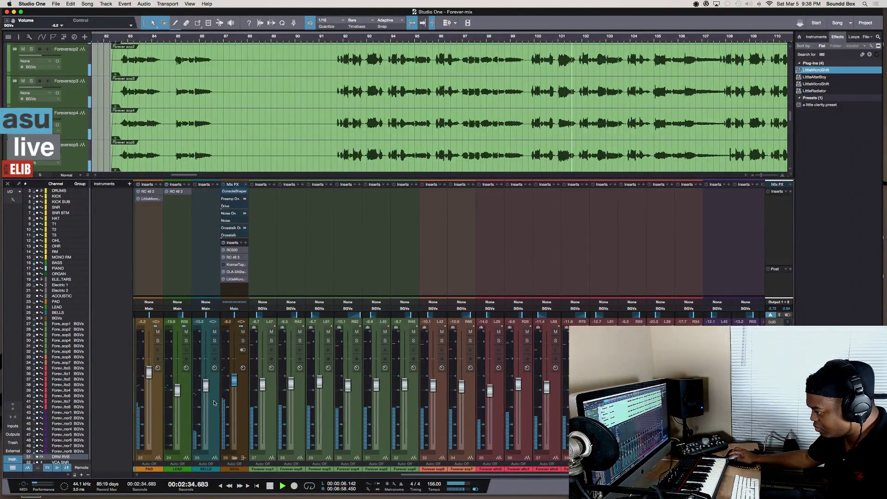
{"action": "scroll", "coordinate": [214, 397], "scroll_direction": "left", "scroll_amount": 15}
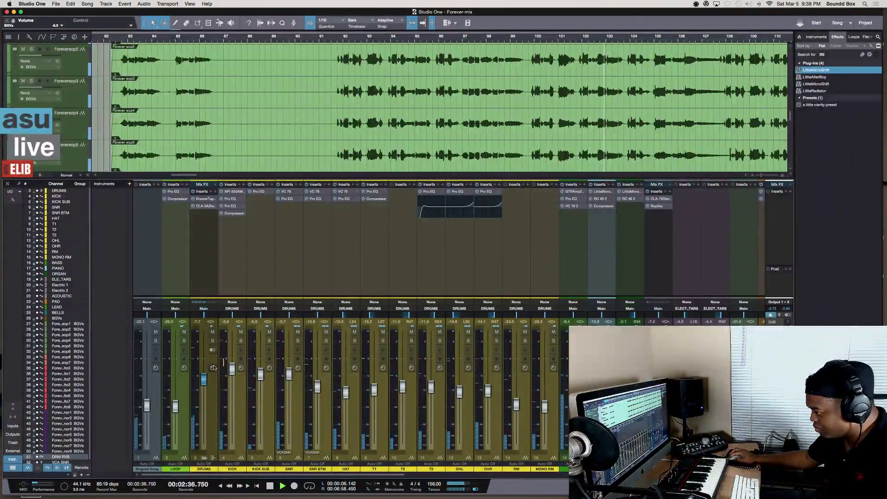
{"action": "scroll", "coordinate": [206, 381], "scroll_direction": "up", "scroll_amount": 2}
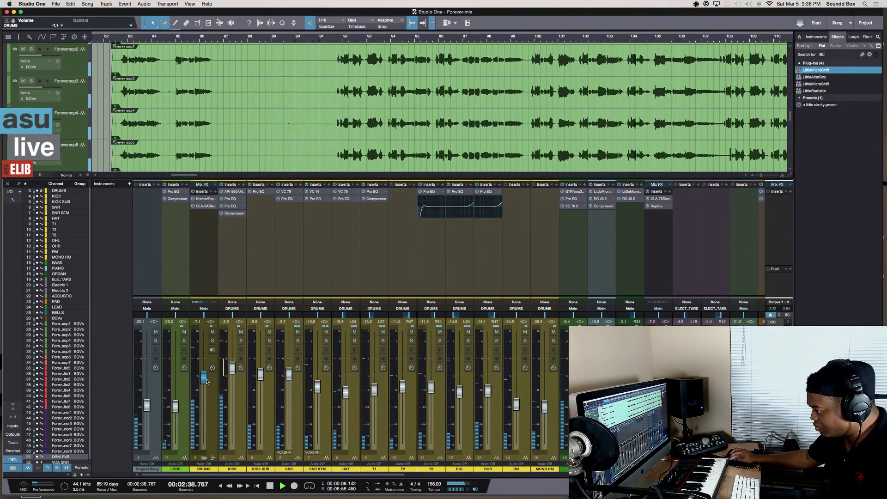
Listen to the full mix while checking the channel levels, select the BGVs bus, and stop playback
{"action": "scroll", "coordinate": [365, 396], "scroll_direction": "right", "scroll_amount": 7}
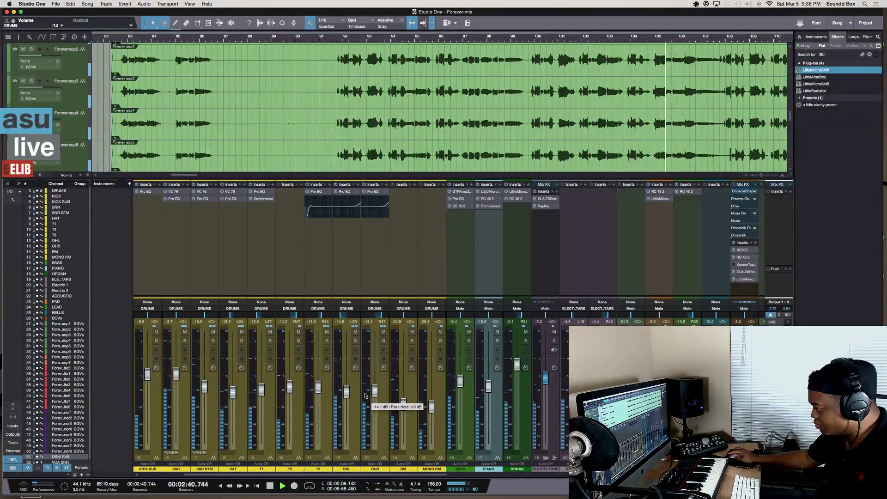
{"action": "scroll", "coordinate": [365, 396], "scroll_direction": "right", "scroll_amount": 20}
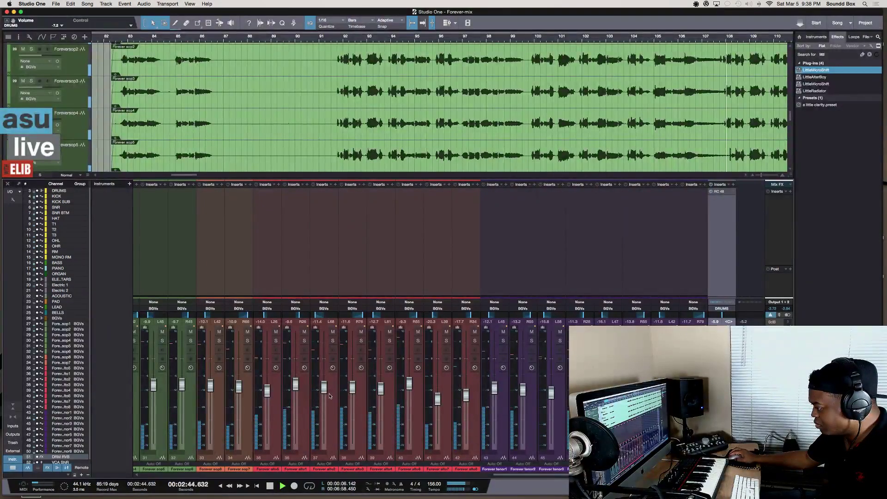
{"action": "scroll", "coordinate": [190, 394], "scroll_direction": "left", "scroll_amount": 11}
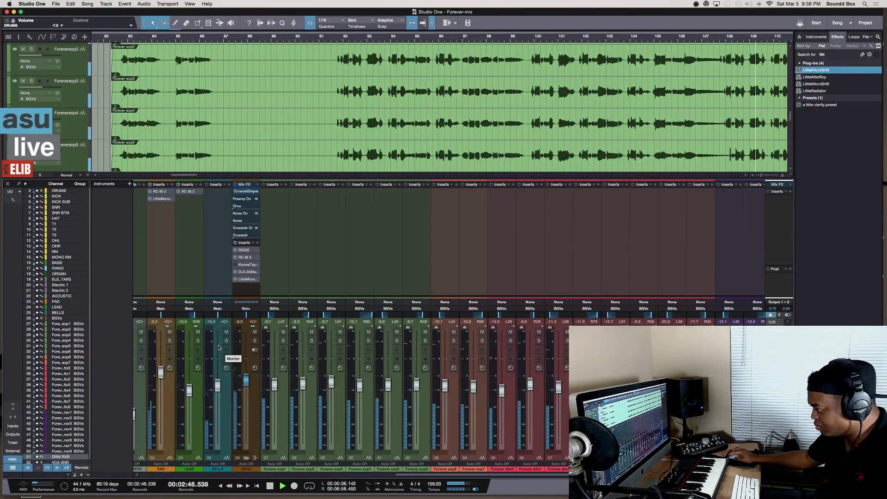
{"action": "left_click", "coordinate": [332, 422]}
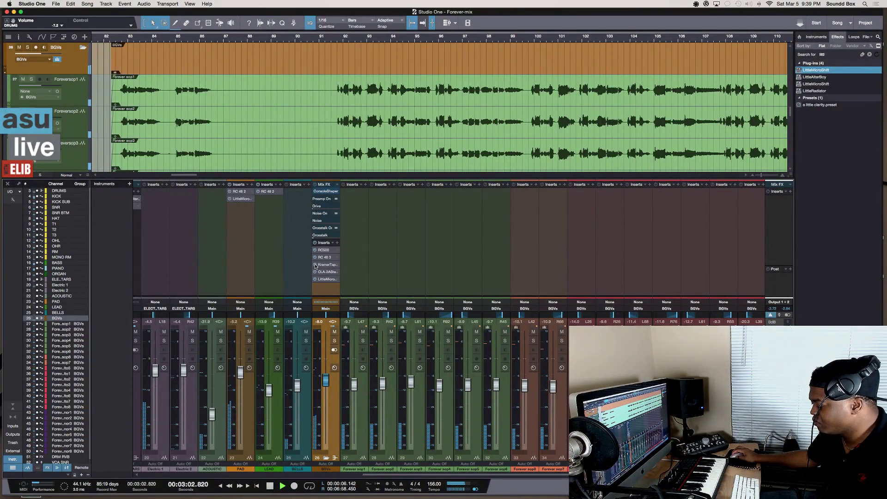
{"action": "key", "text": "space"}
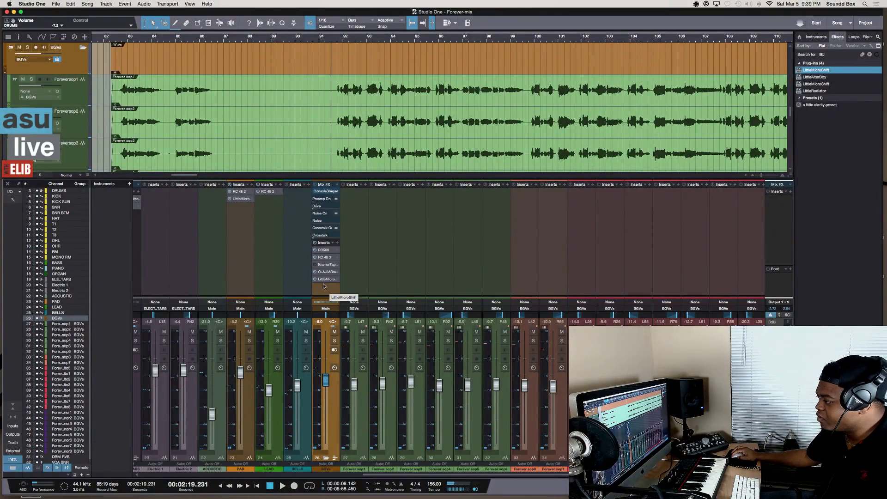
Search the effects for "slate" and insert Virtual Mix Rack on the BGVs bus after LittleMicroShift
{"action": "right_click", "coordinate": [323, 284]}
{"action": "left_click", "coordinate": [350, 380]}
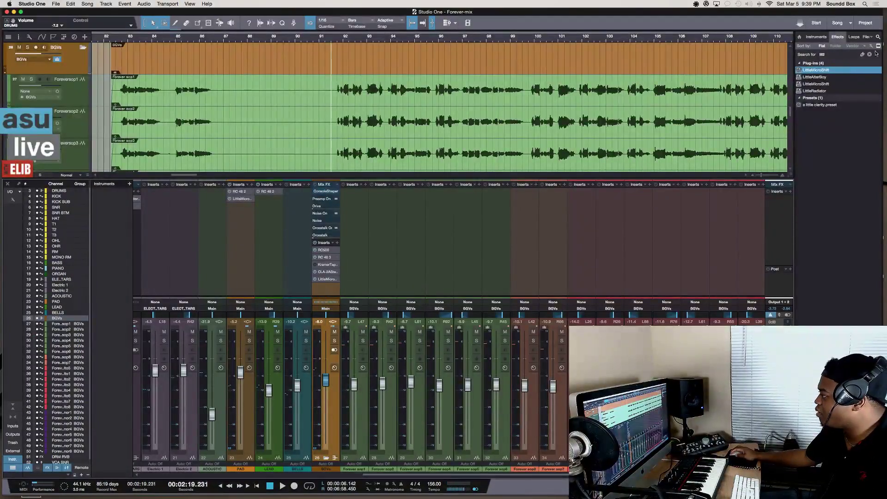
{"action": "left_click", "coordinate": [837, 54]}
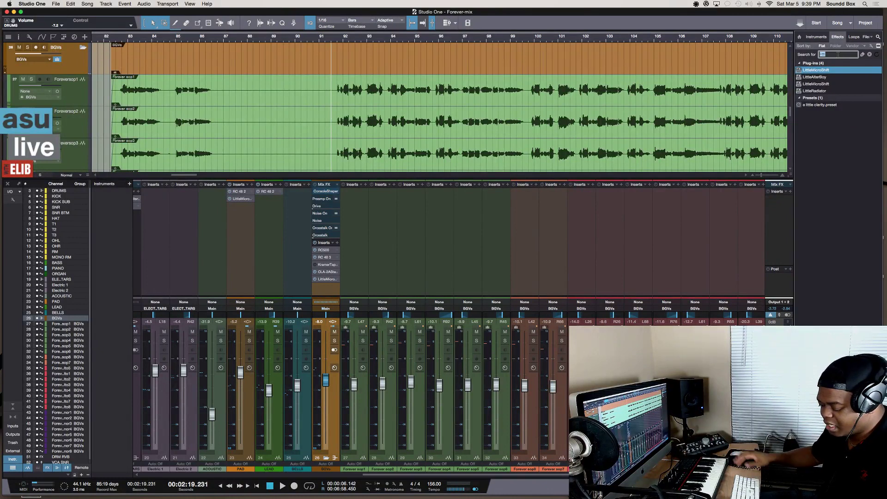
{"action": "type", "text": "slate"}
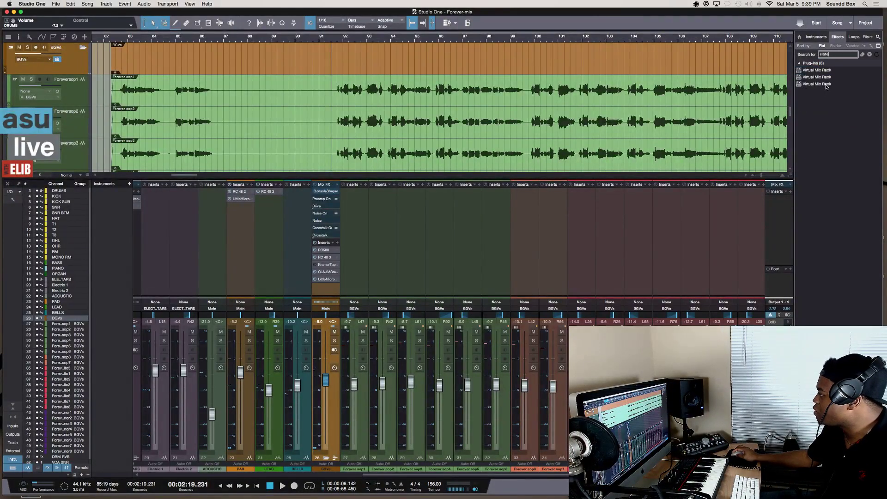
{"action": "key", "text": "Down"}
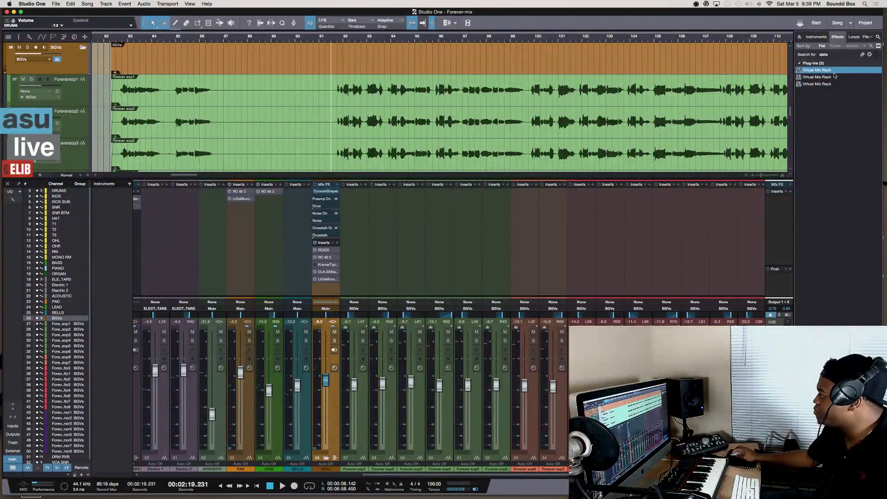
{"action": "left_click_drag", "start_coordinate": [832, 71], "coordinate": [330, 292]}
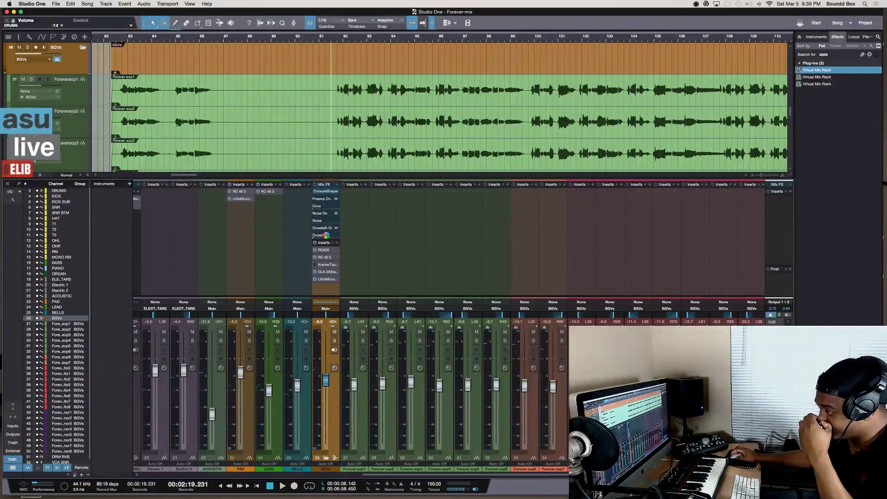
Load the Revival module into the rack's first slot, raise its Shimmer and Thickness during playback, and close the plug-in
{"action": "scroll", "coordinate": [325, 320], "scroll_direction": "down", "scroll_amount": 3}
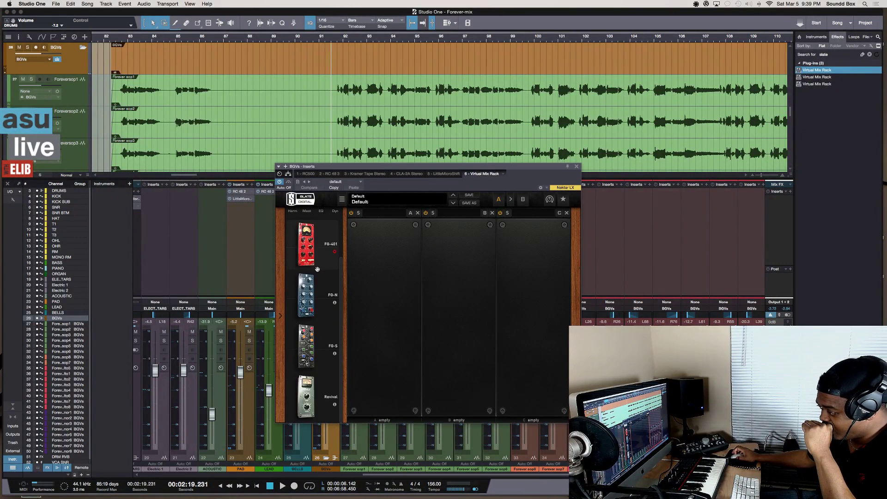
{"action": "left_click_drag", "start_coordinate": [303, 403], "coordinate": [376, 326]}
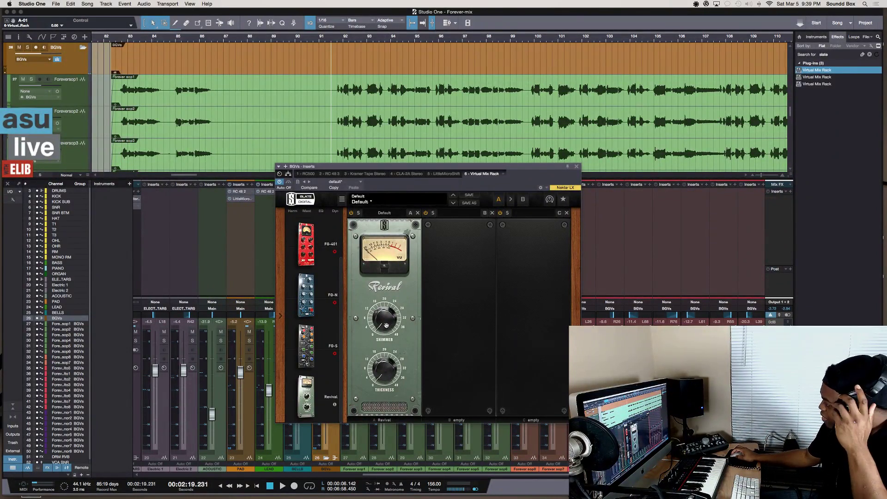
{"action": "key", "text": "space"}
{"action": "left_click_drag", "start_coordinate": [386, 325], "coordinate": [388, 304]}
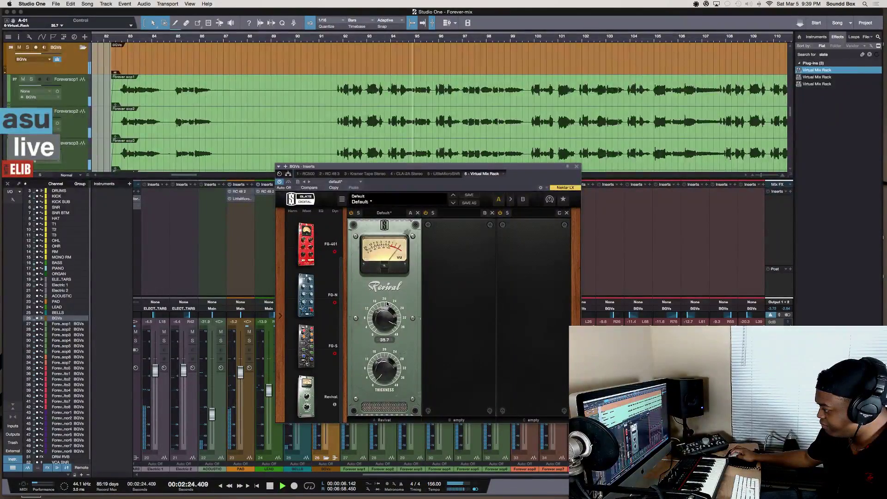
{"action": "mouse_move", "coordinate": [386, 378]}
{"action": "left_click_drag", "start_coordinate": [386, 378], "coordinate": [379, 354]}
{"action": "left_click", "coordinate": [576, 166]}
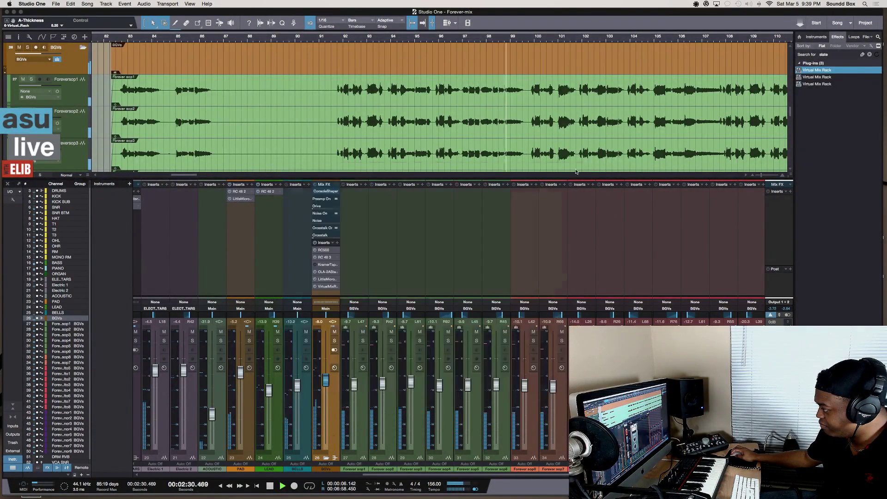
Solo the BGVs bus and replay the passage to compare the vocals with and without Virtual Mix Rack
{"action": "left_click", "coordinate": [334, 341]}
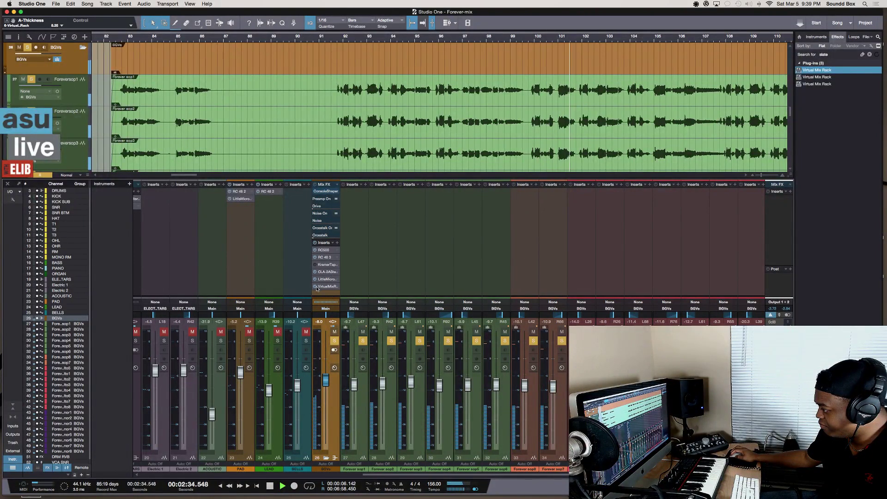
{"action": "key", "text": "space"}
{"action": "key", "text": "space"}
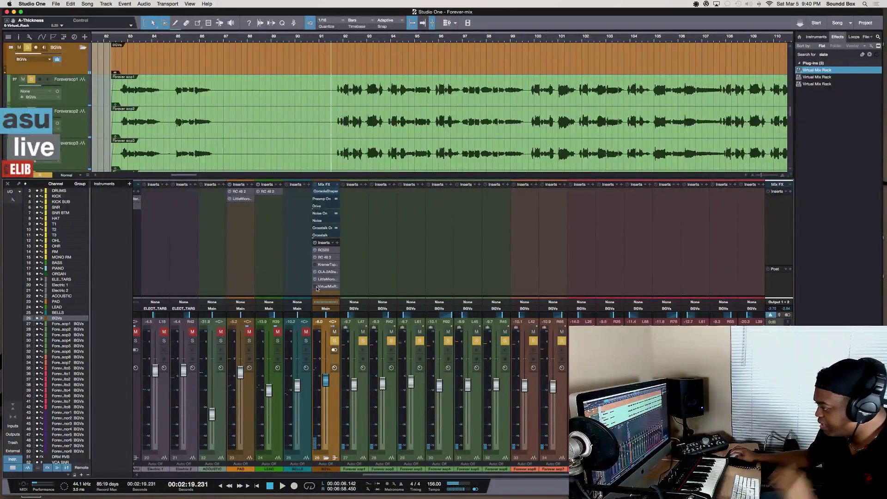
{"action": "key", "text": "space"}
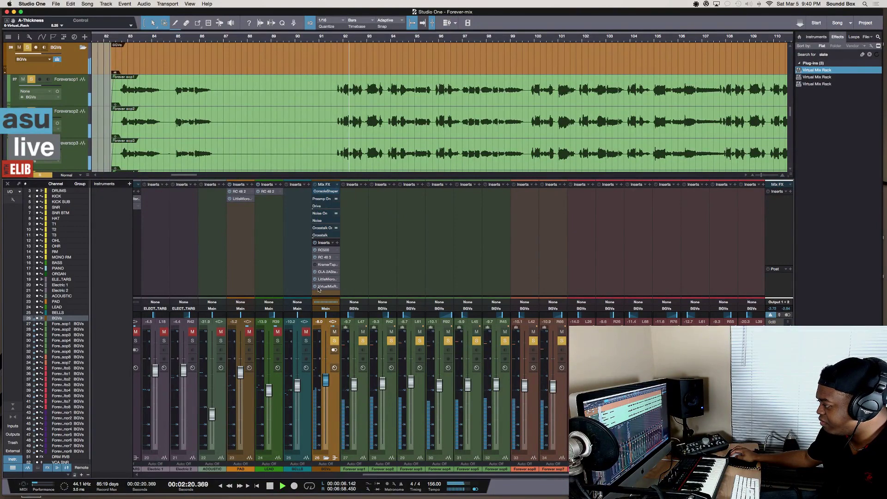
{"action": "key", "text": "space"}
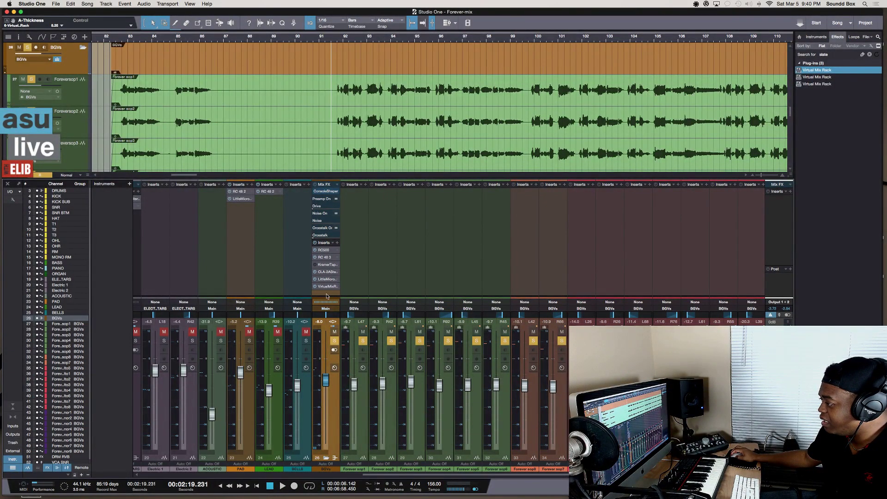
Collapse the Console Shaper controls on the BGVs bus and select all the individual background vocal channels
{"action": "left_click", "coordinate": [324, 191]}
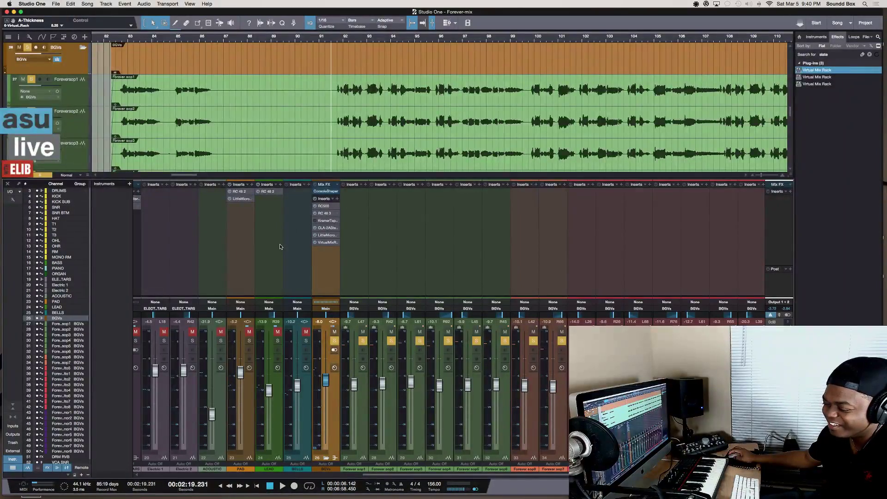
{"action": "left_click", "coordinate": [358, 232]}
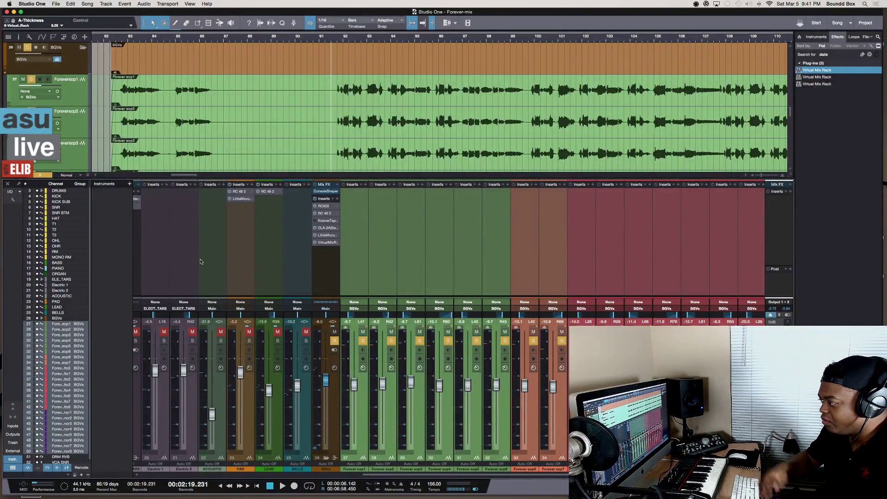
{"action": "left_click", "coordinate": [323, 255]}
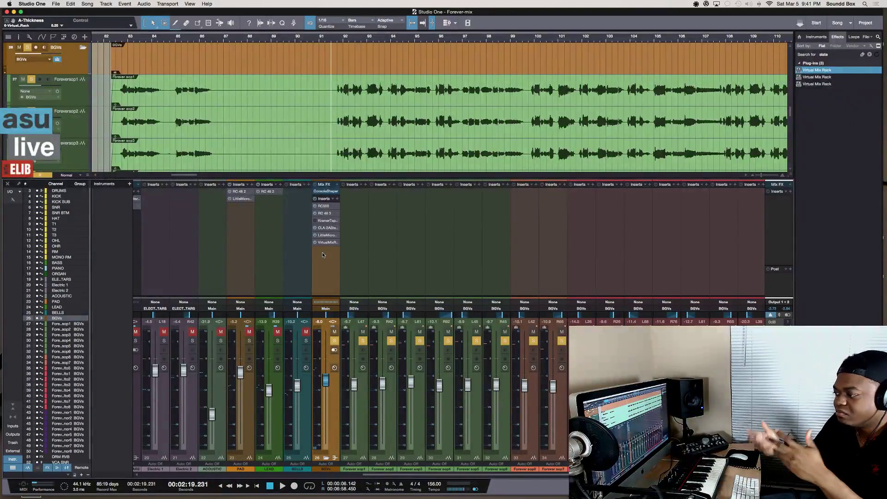
{"action": "left_click", "coordinate": [351, 256]}
Review the mixer channels and their inserts from the drums through the background vocals
{"action": "scroll", "coordinate": [338, 257], "scroll_direction": "right", "scroll_amount": 3}
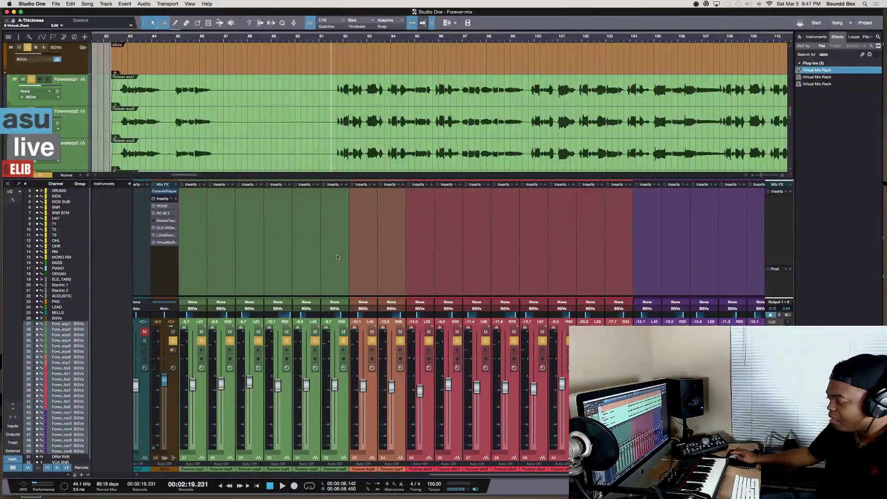
{"action": "scroll", "coordinate": [338, 256], "scroll_direction": "left", "scroll_amount": 20}
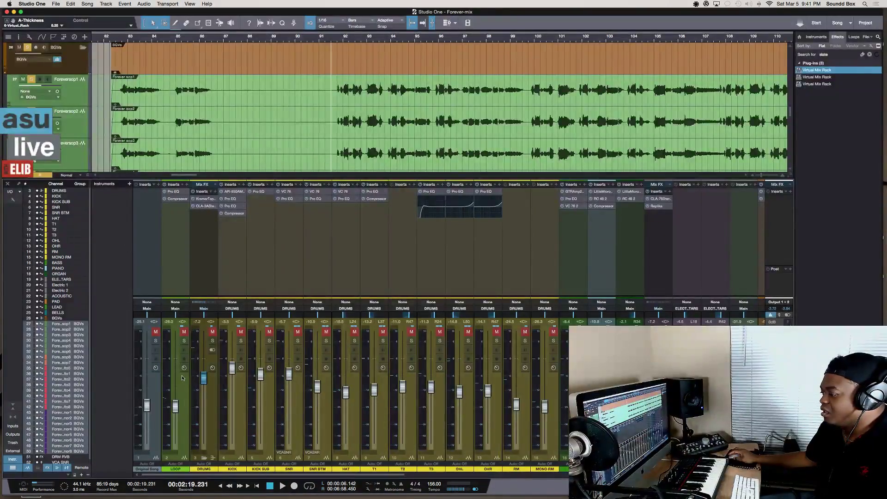
{"action": "scroll", "coordinate": [182, 378], "scroll_direction": "down", "scroll_amount": 15}
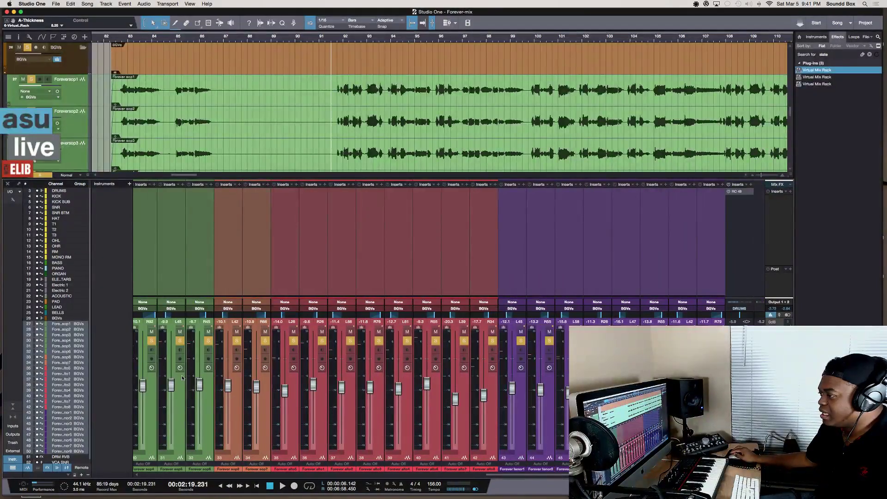
{"action": "scroll", "coordinate": [182, 378], "scroll_direction": "up", "scroll_amount": 10}
{"action": "scroll", "coordinate": [182, 378], "scroll_direction": "up", "scroll_amount": 3}
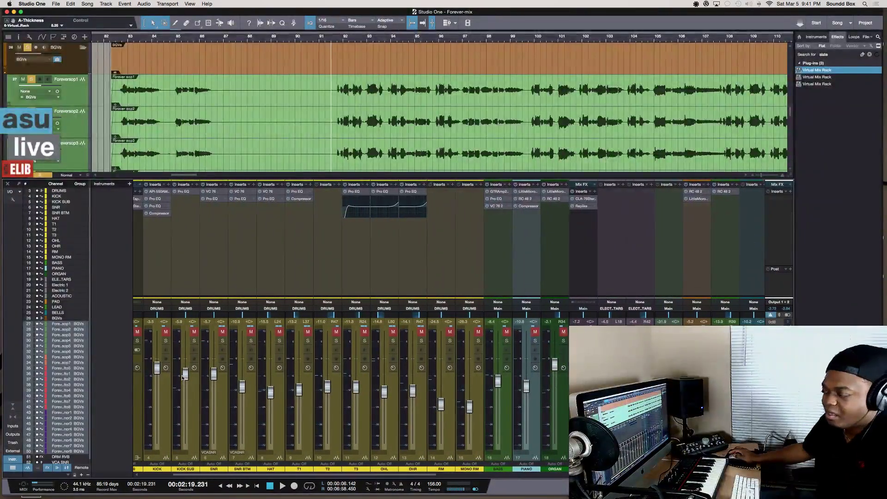
{"action": "scroll", "coordinate": [182, 378], "scroll_direction": "down", "scroll_amount": 2}
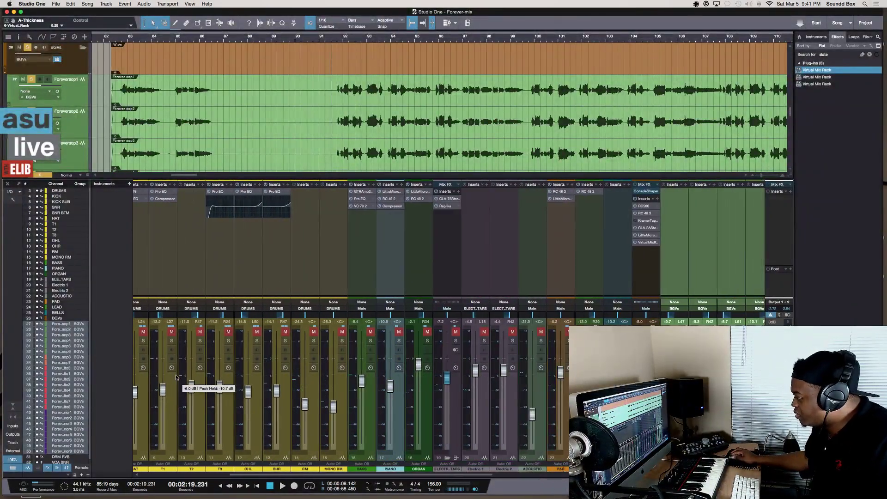
{"action": "scroll", "coordinate": [176, 378], "scroll_direction": "down", "scroll_amount": 5}
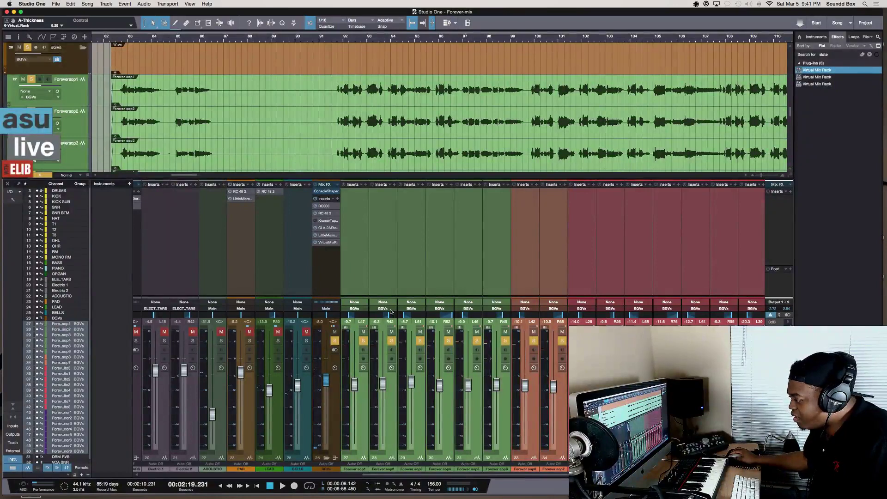
Unsolo the BGVs bus, select that bus, and review the drum and band channels
{"action": "left_click", "coordinate": [333, 341]}
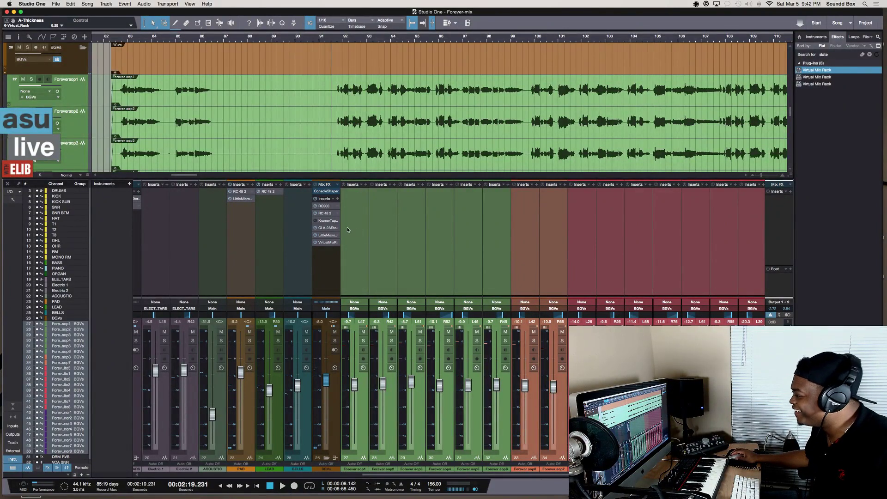
{"action": "left_click", "coordinate": [322, 266]}
{"action": "scroll", "coordinate": [322, 266], "scroll_direction": "left", "scroll_amount": 15}
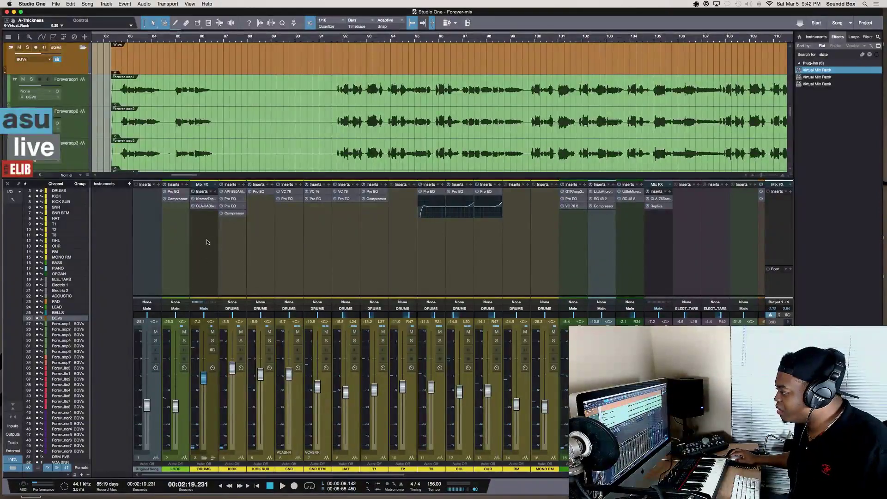
{"action": "scroll", "coordinate": [207, 242], "scroll_direction": "right", "scroll_amount": 3}
Switch to OBS
{"action": "key", "text": "super+Tab"}
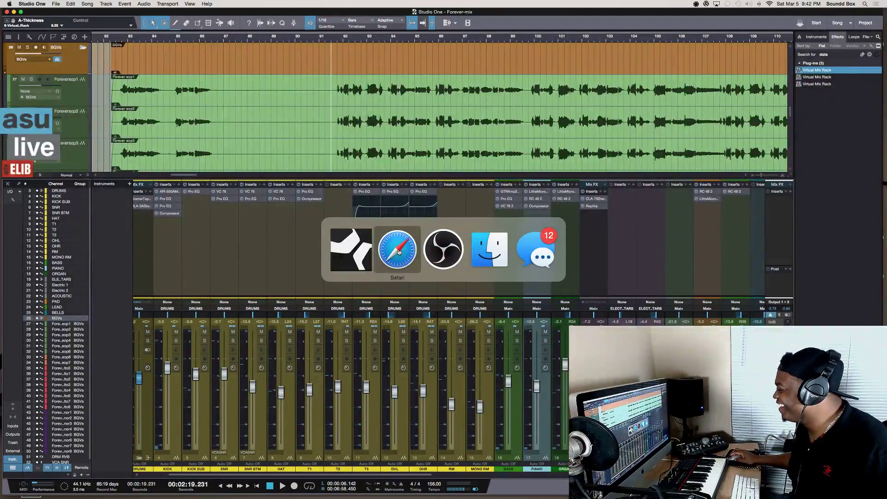
{"action": "left_click", "coordinate": [442, 253]}
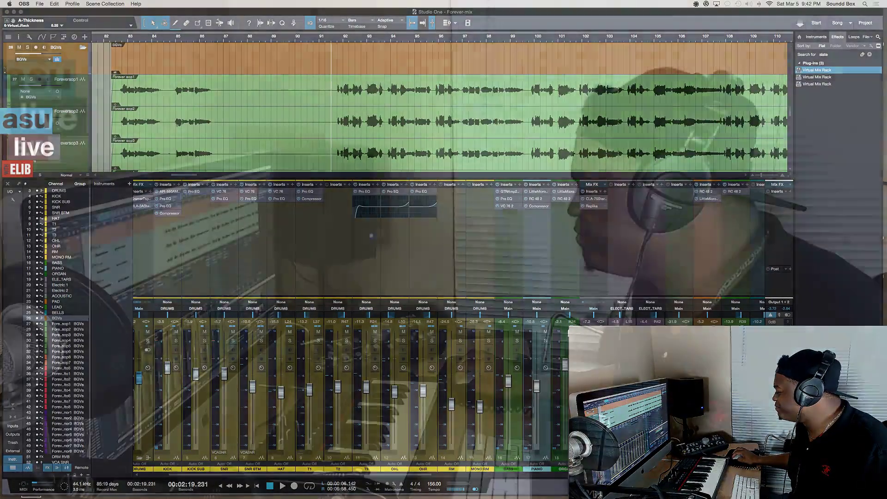